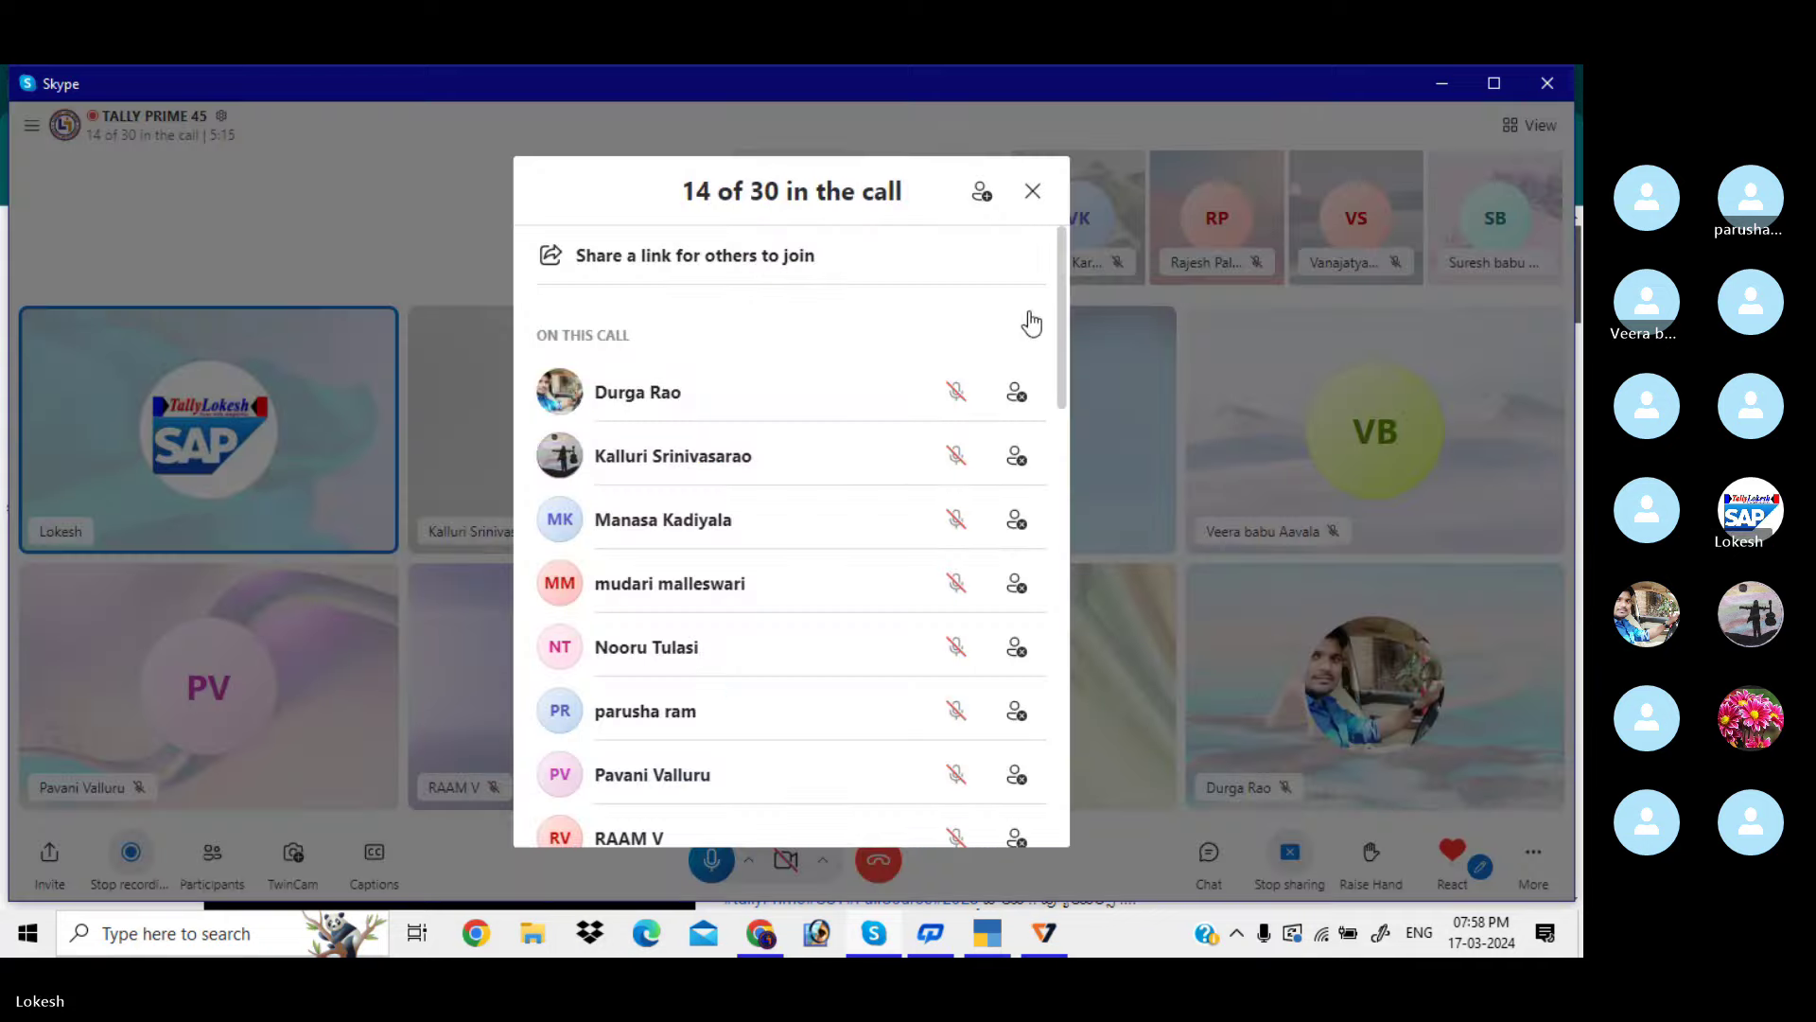
Ring the first five people listed as not on this call from the call's participant list
left_click_drag(1062, 341, 1066, 605)
left_click(1019, 613)
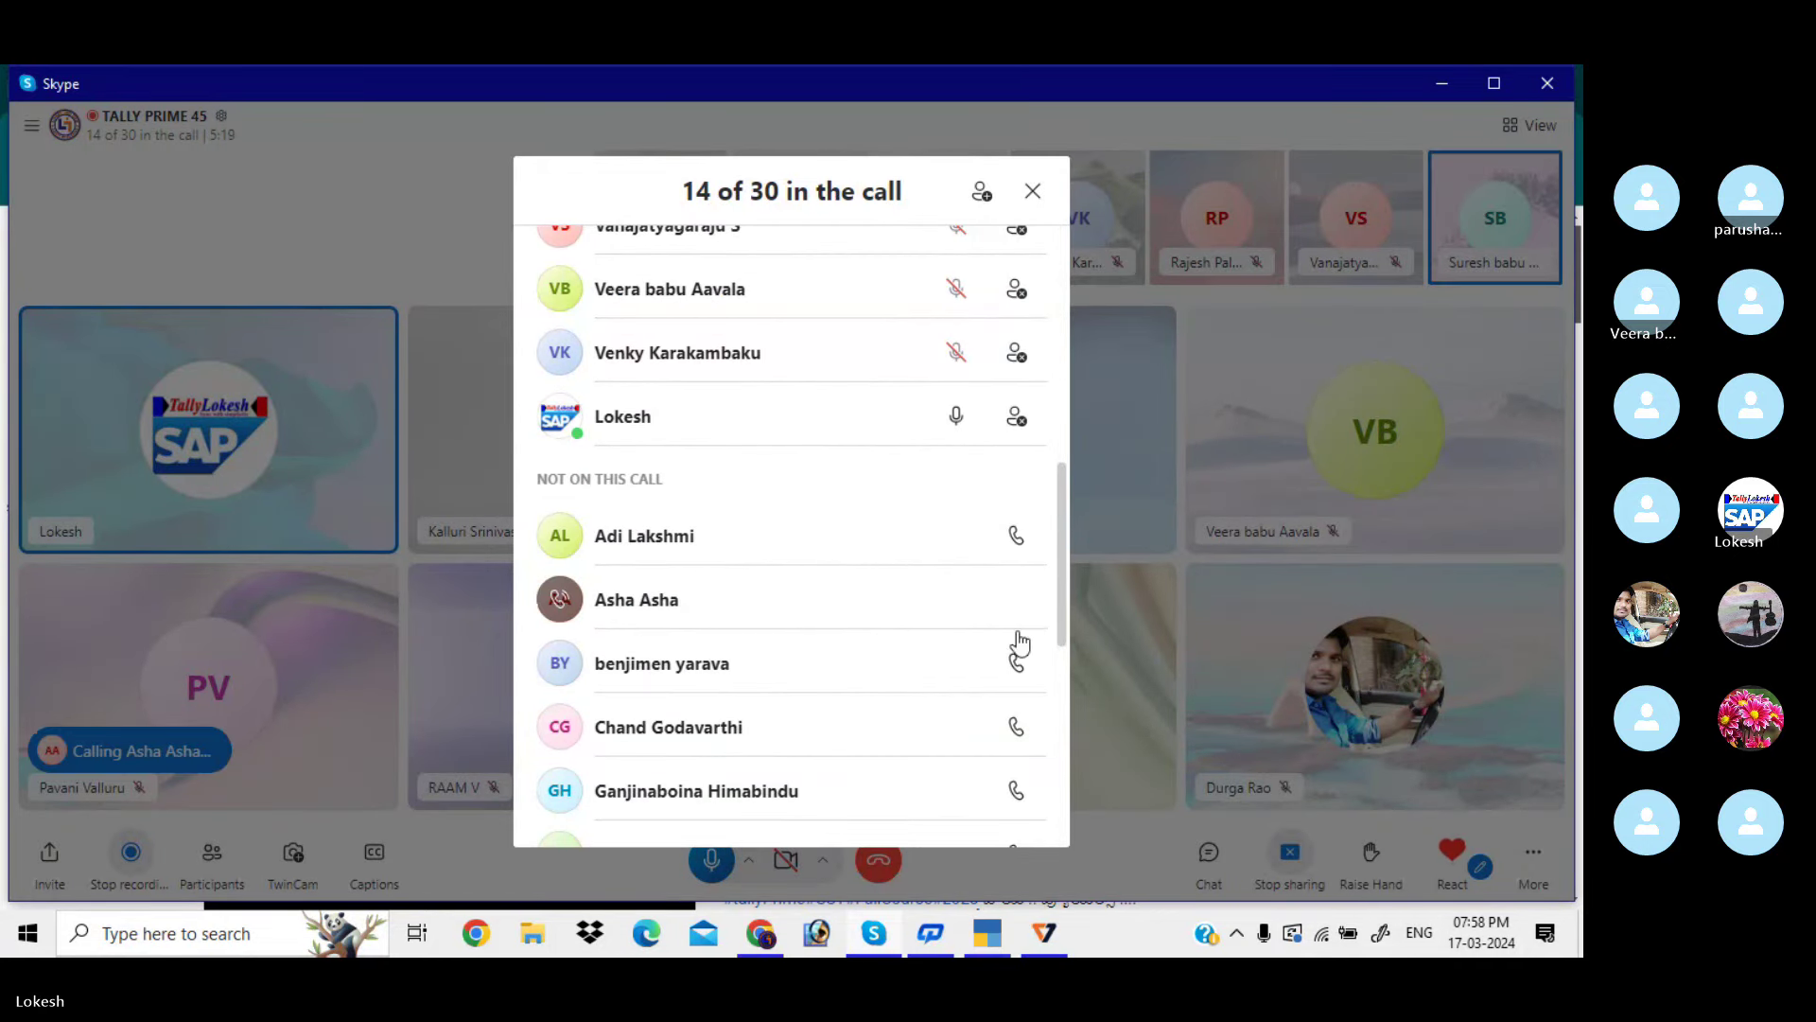
left_click(1016, 662)
left_click(1017, 729)
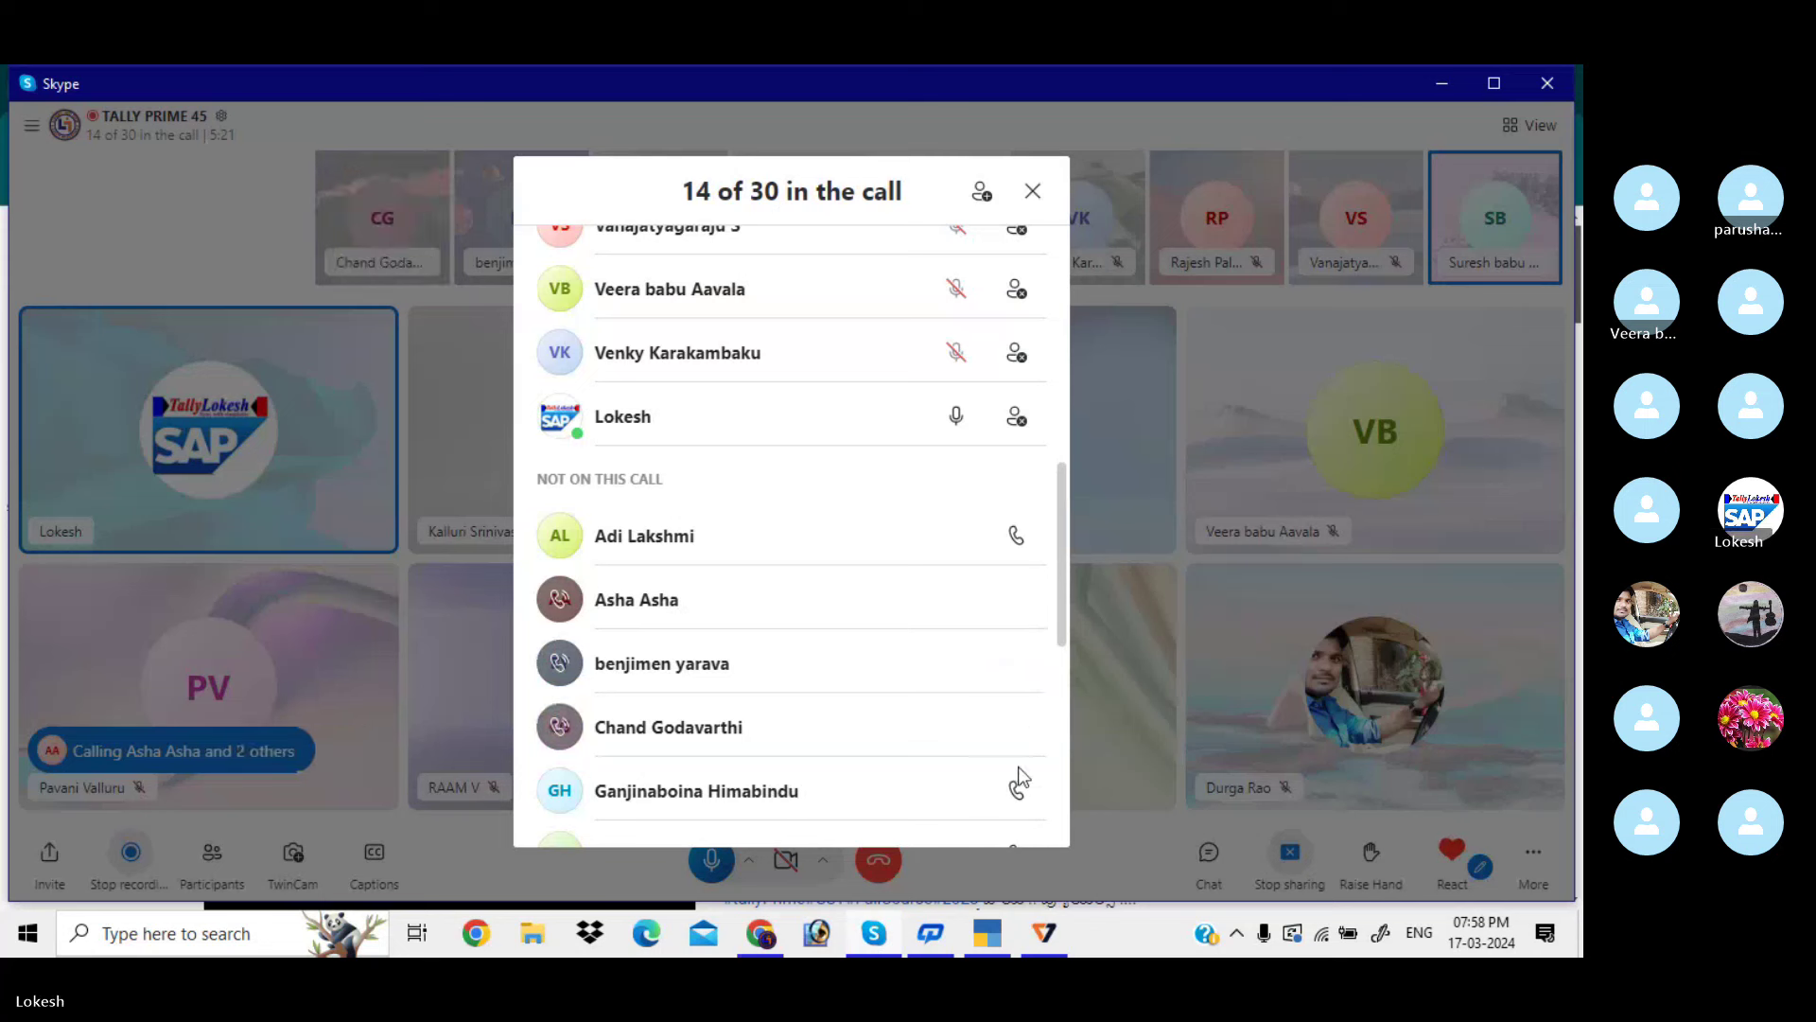
left_click(1015, 790)
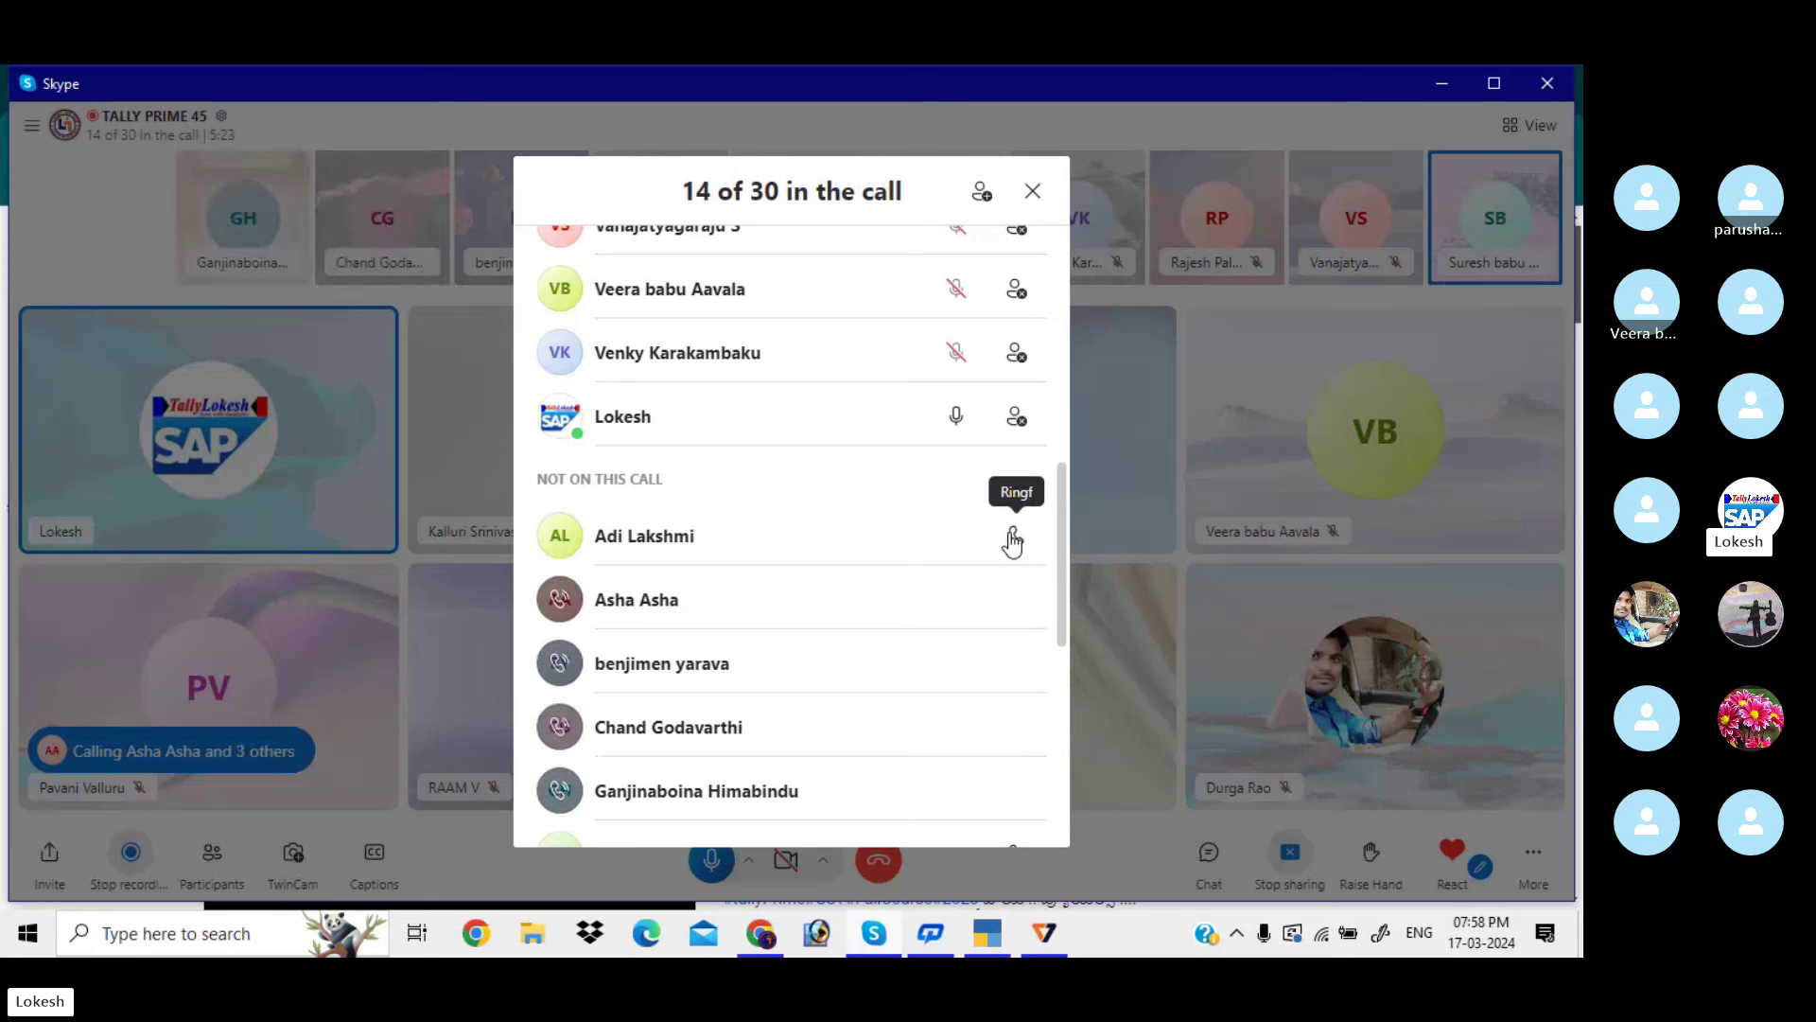
left_click(1012, 541)
Ring the sixth to ninth people in the list of those not on this call
left_click_drag(1063, 526, 1064, 592)
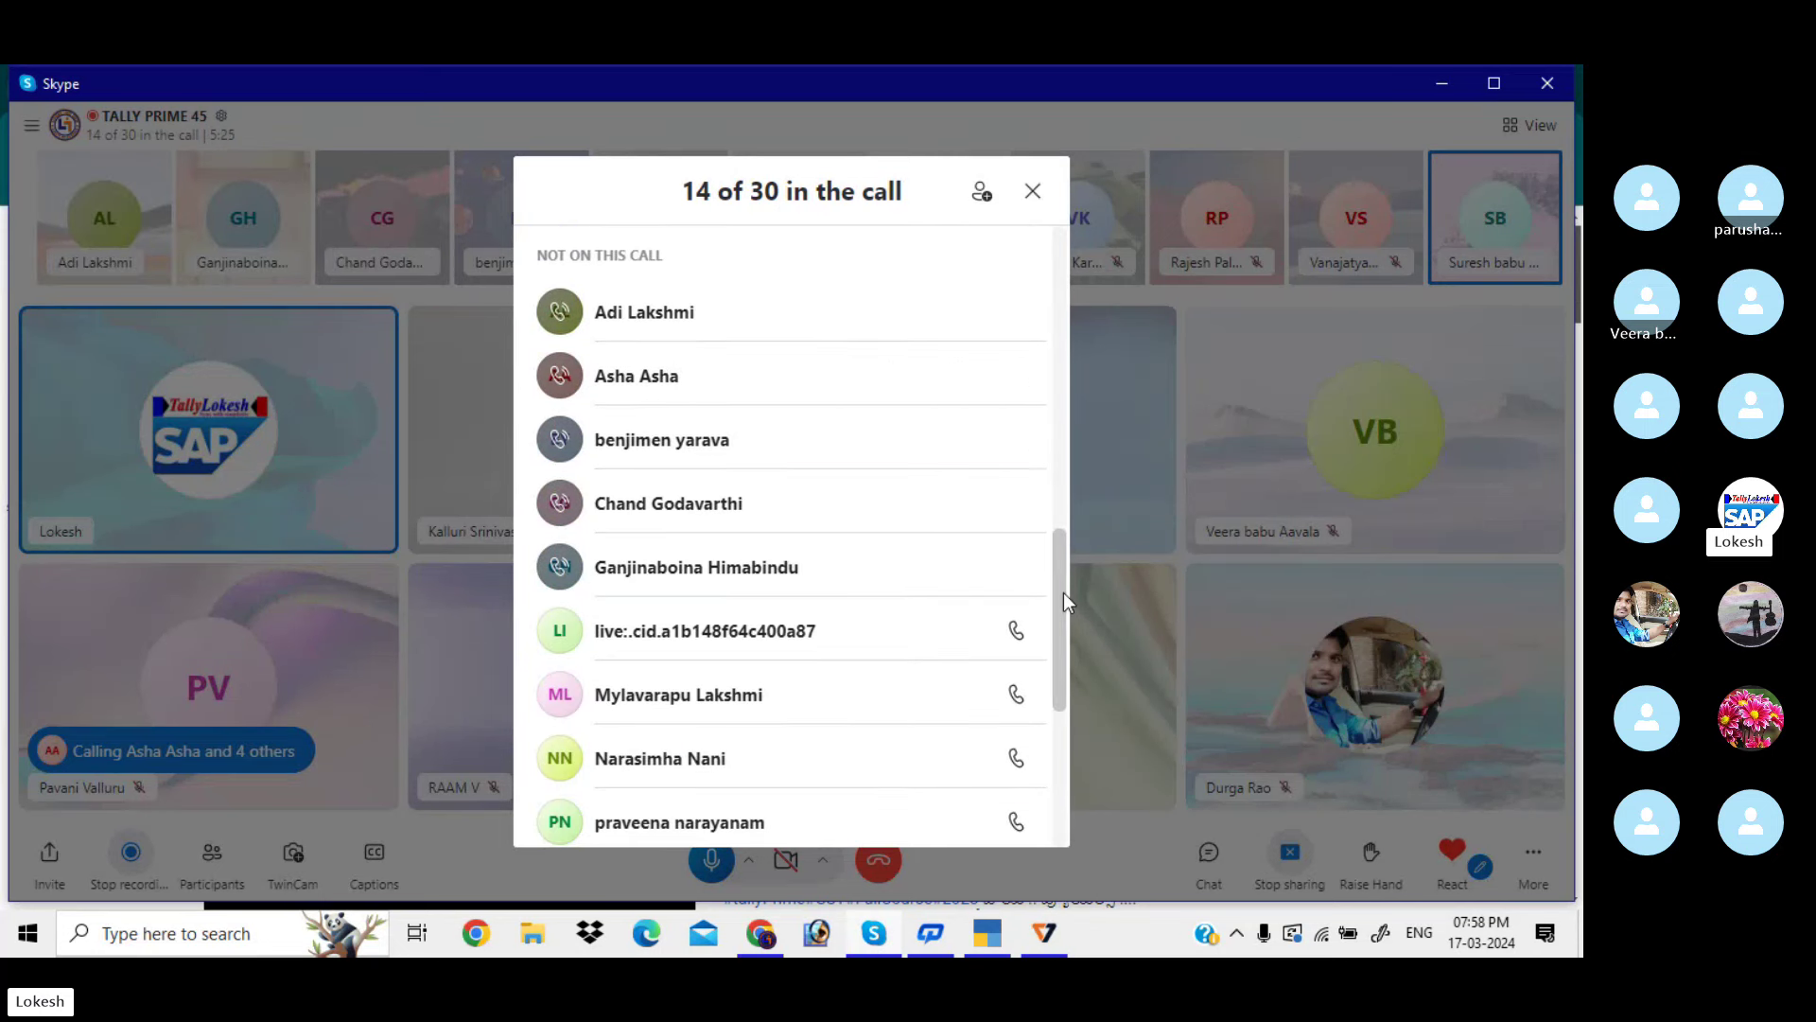
left_click(1016, 630)
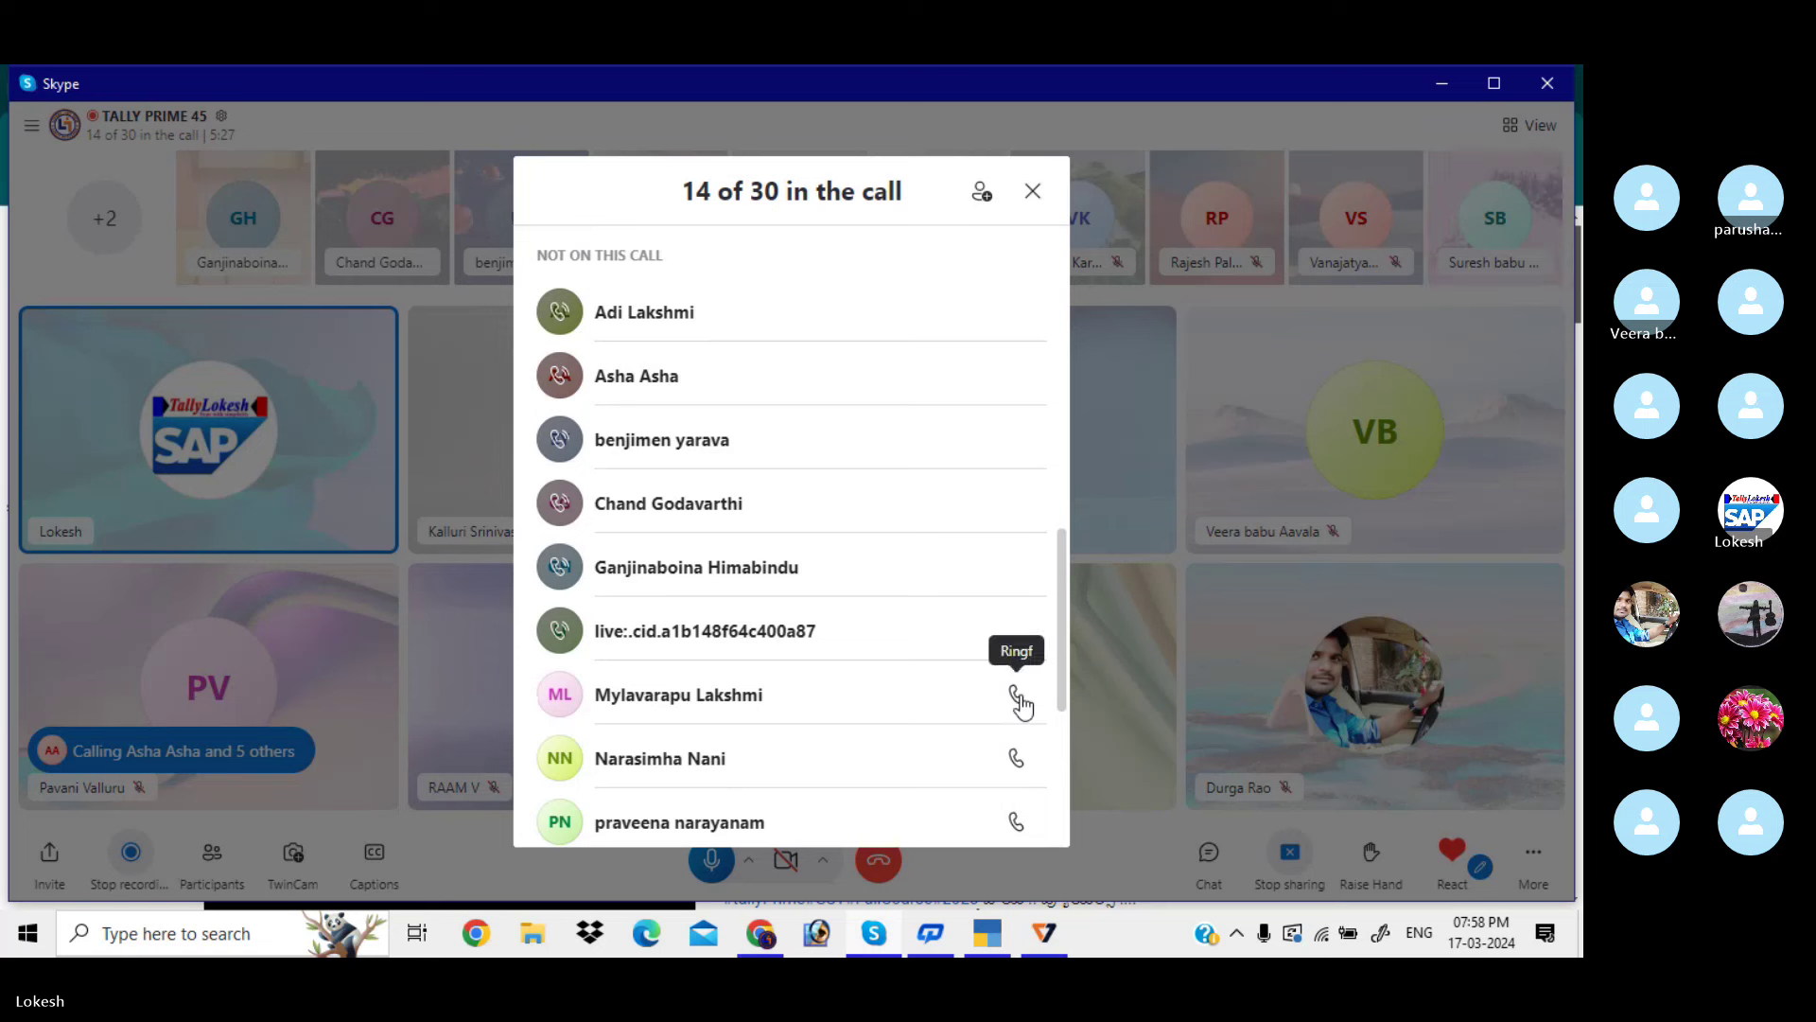
left_click(1016, 697)
left_click(1020, 757)
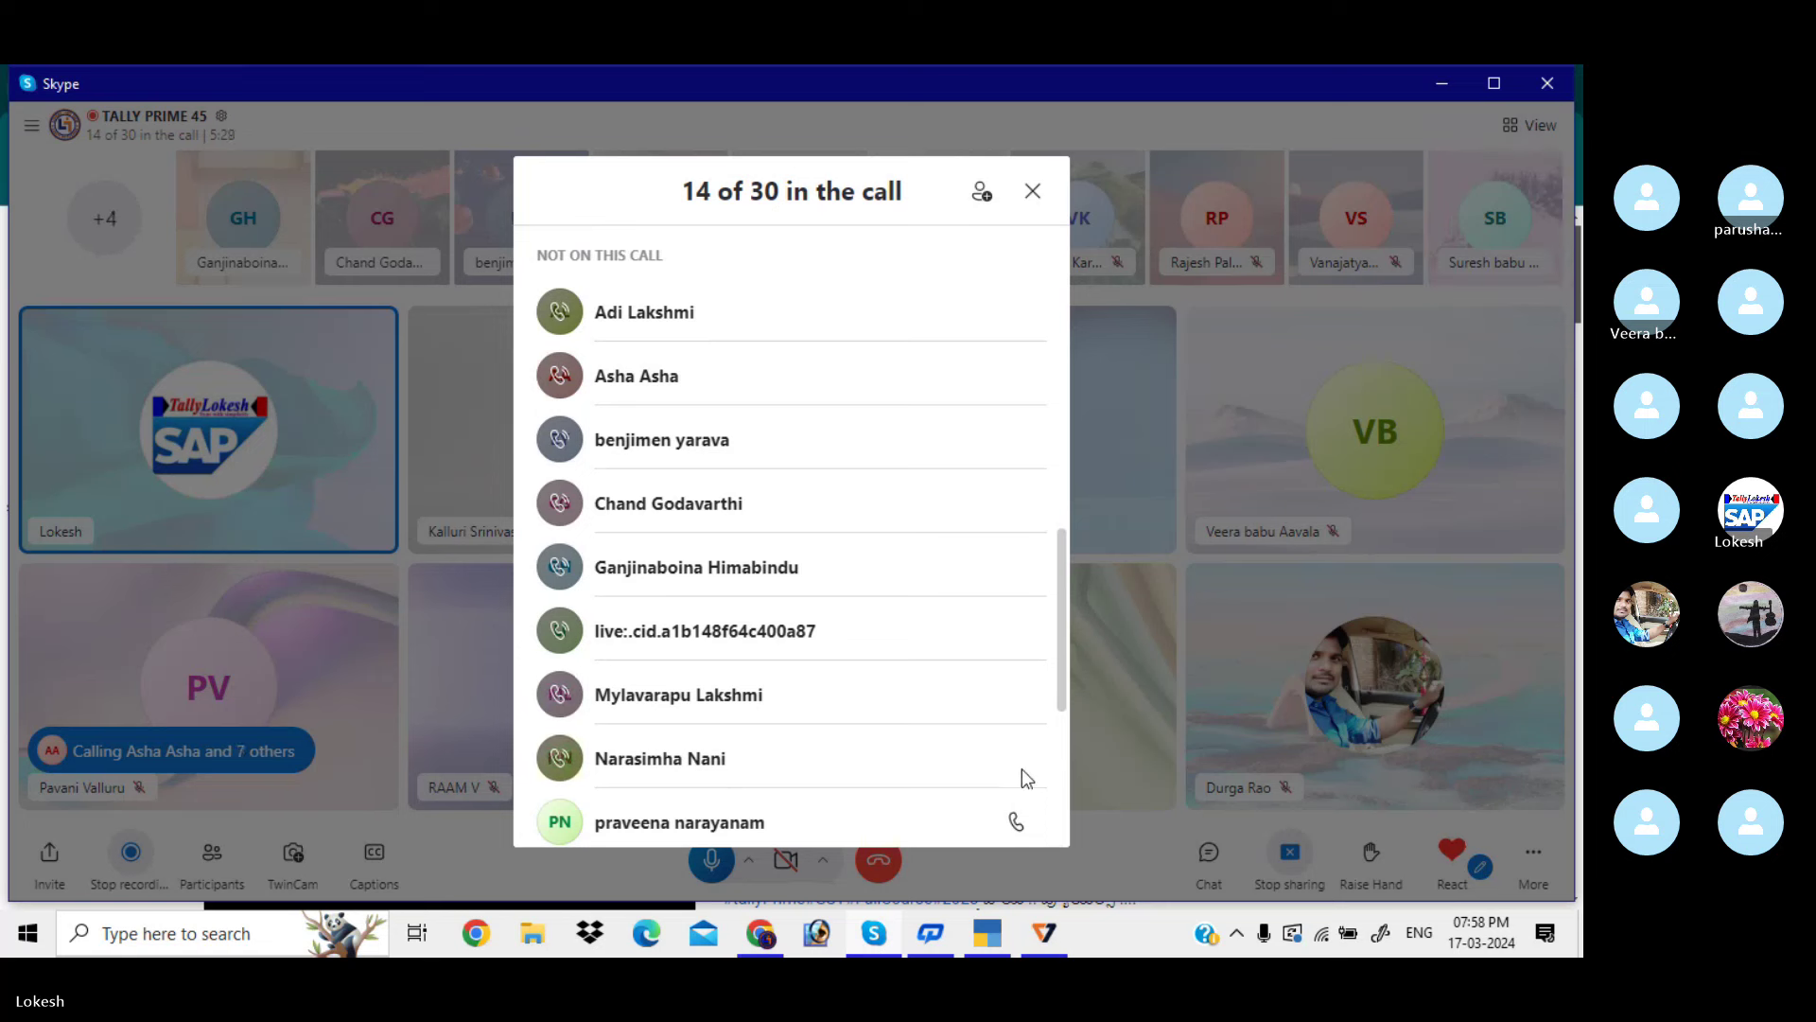
left_click(1016, 821)
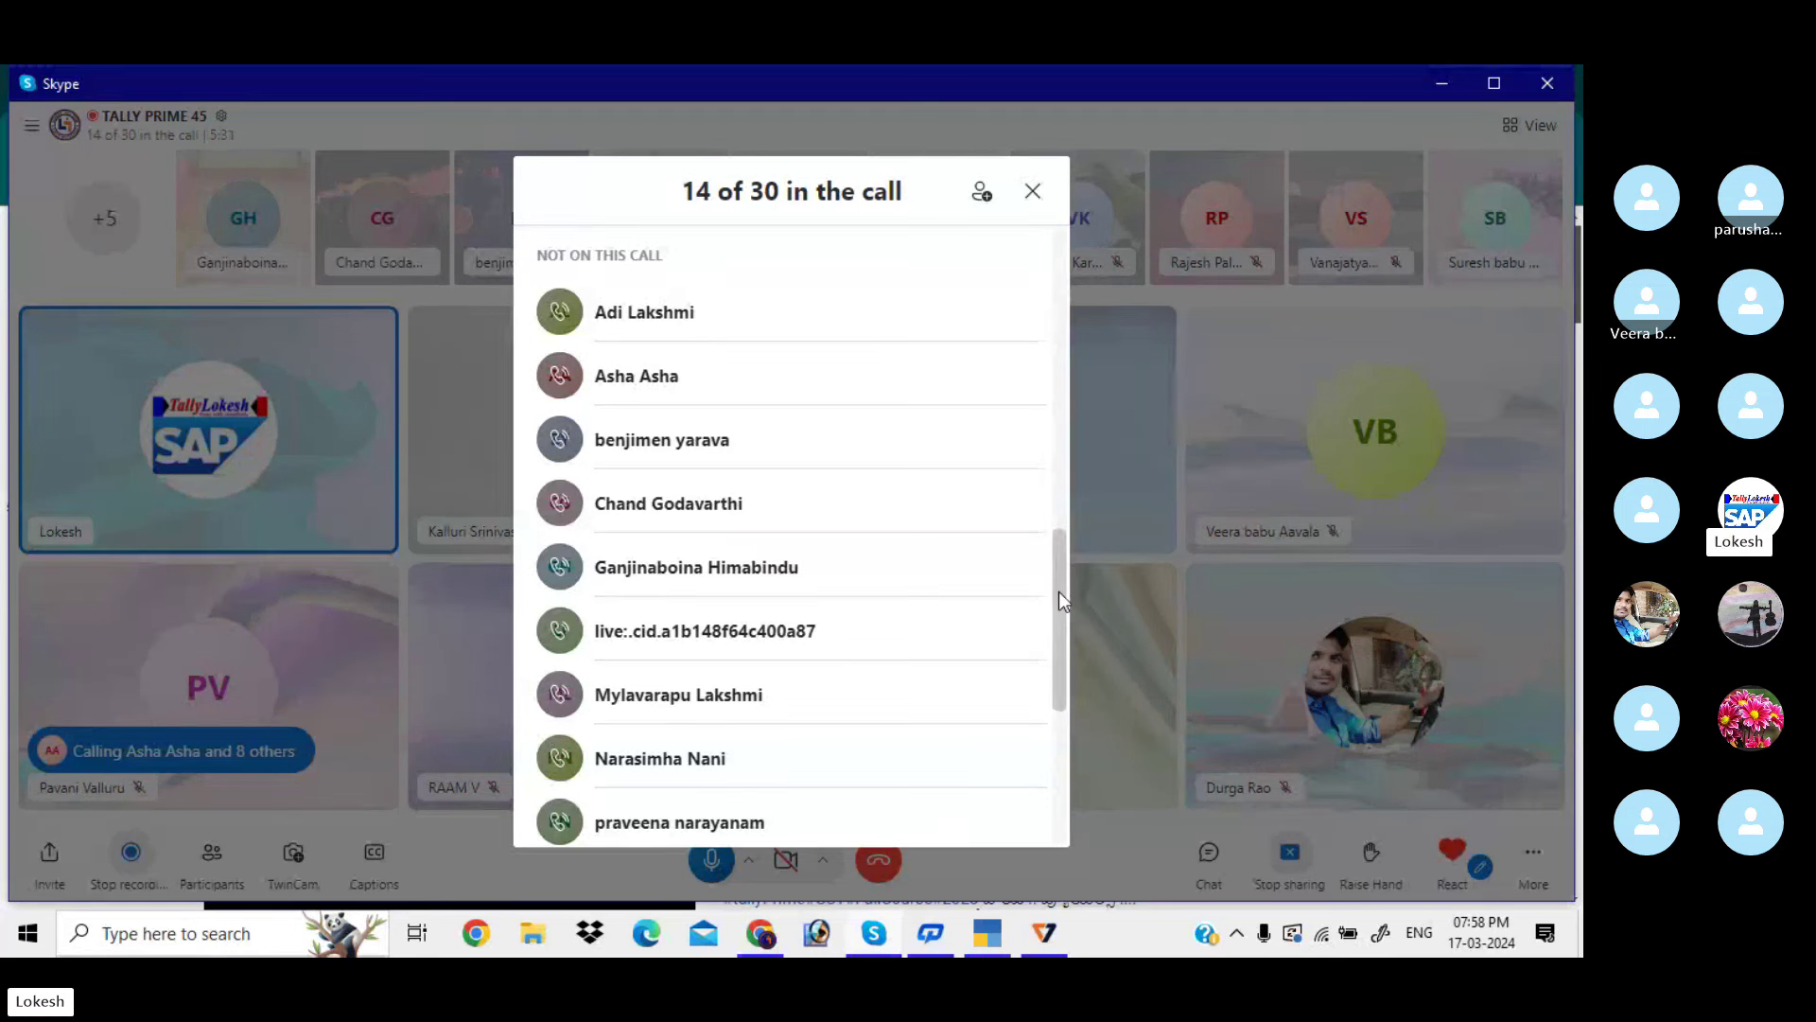
Ring the tenth to thirteenth people in the list of those not on this call
left_click_drag(1058, 592, 1064, 676)
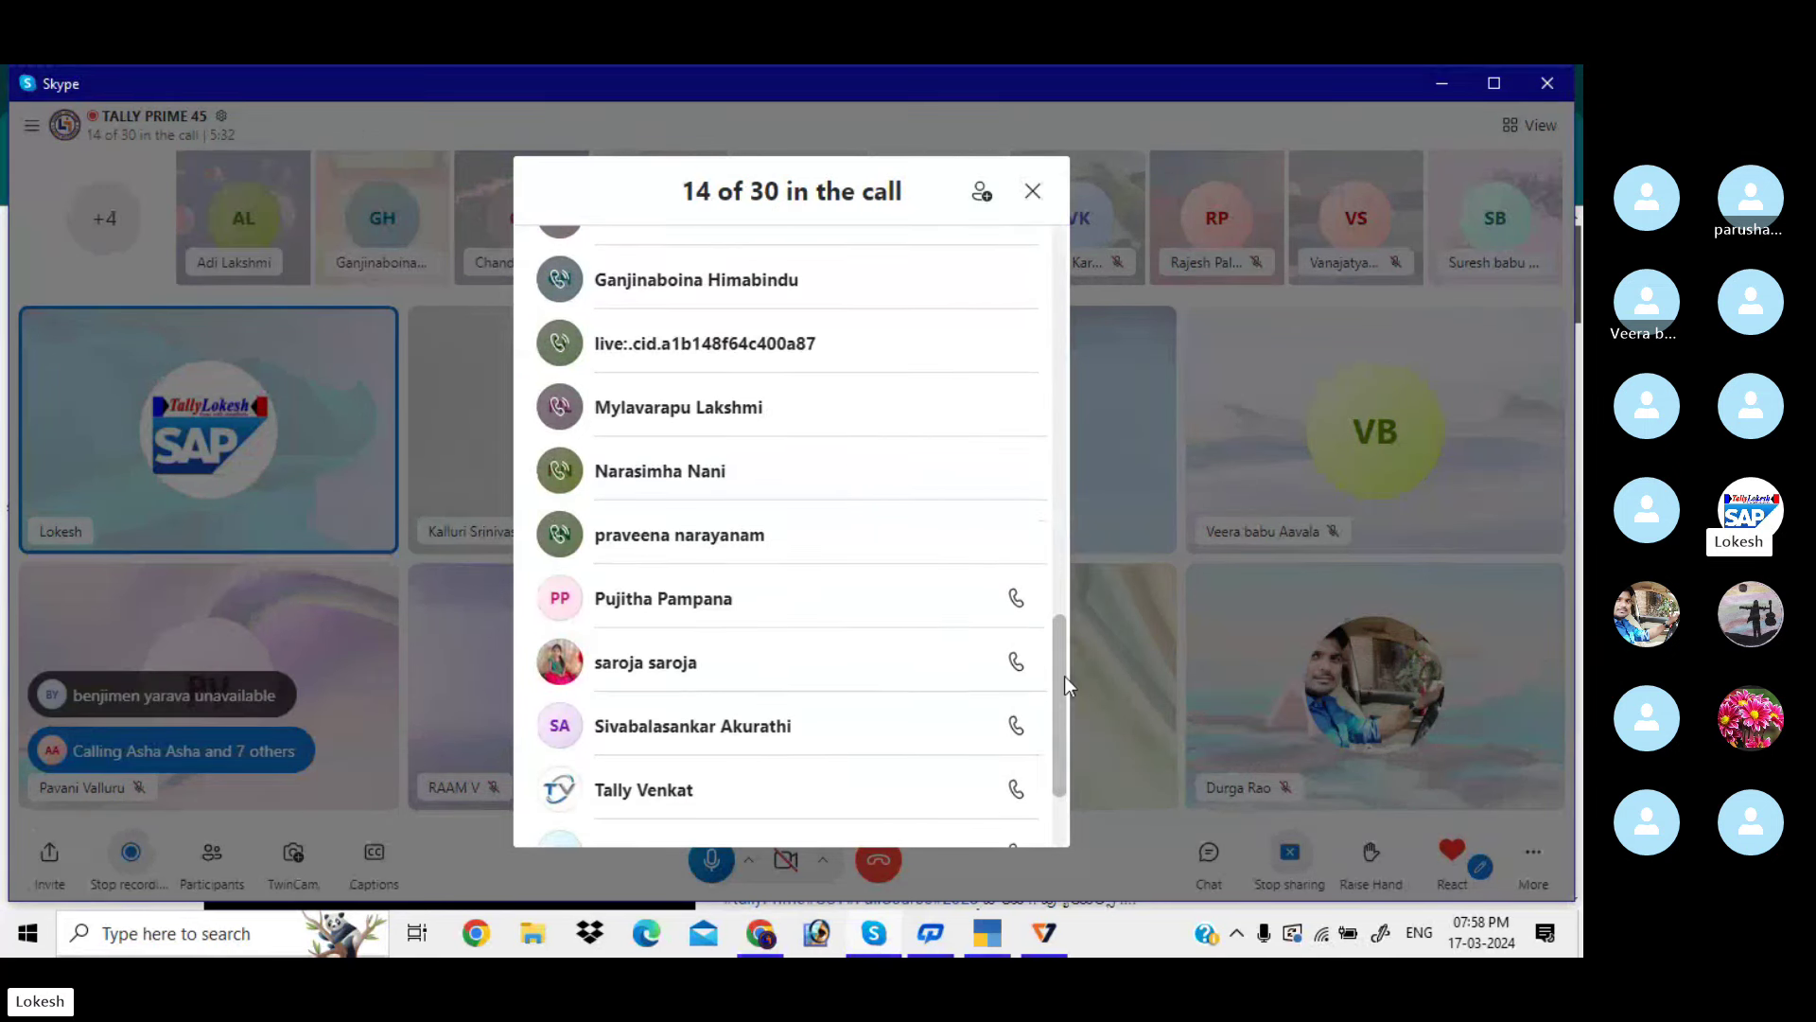
left_click(1015, 605)
left_click(1018, 665)
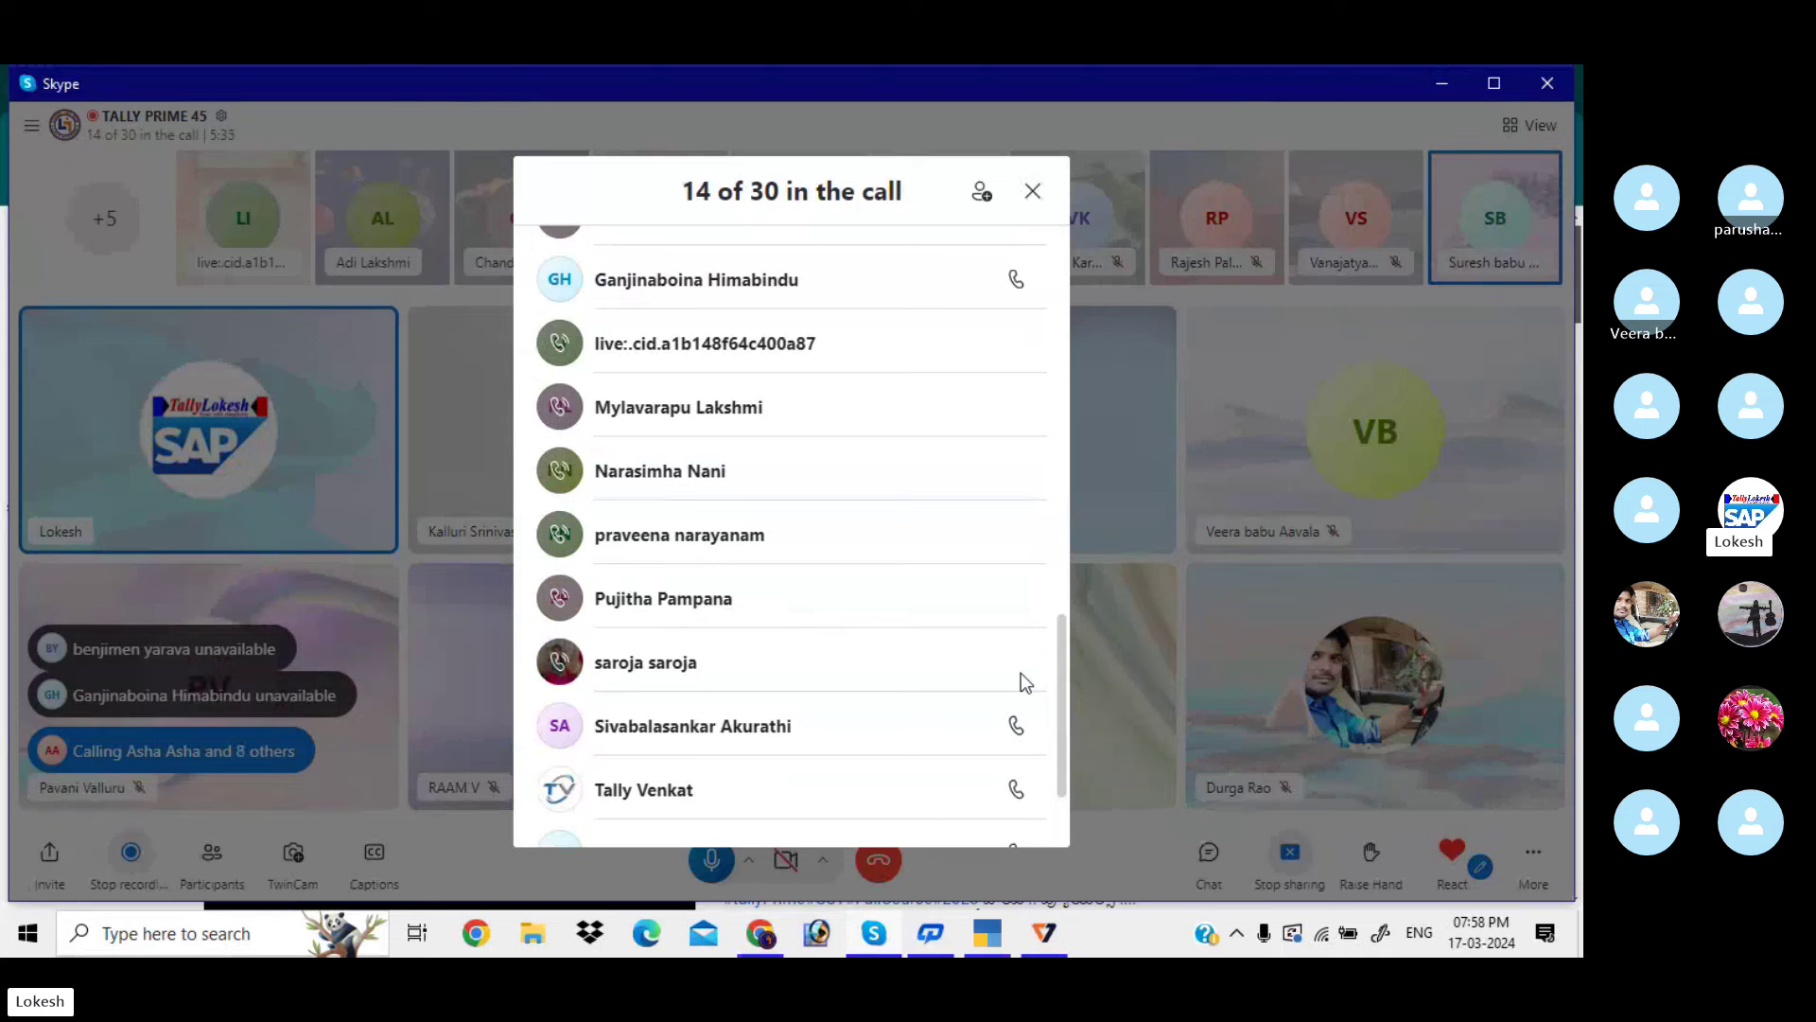
left_click(1018, 729)
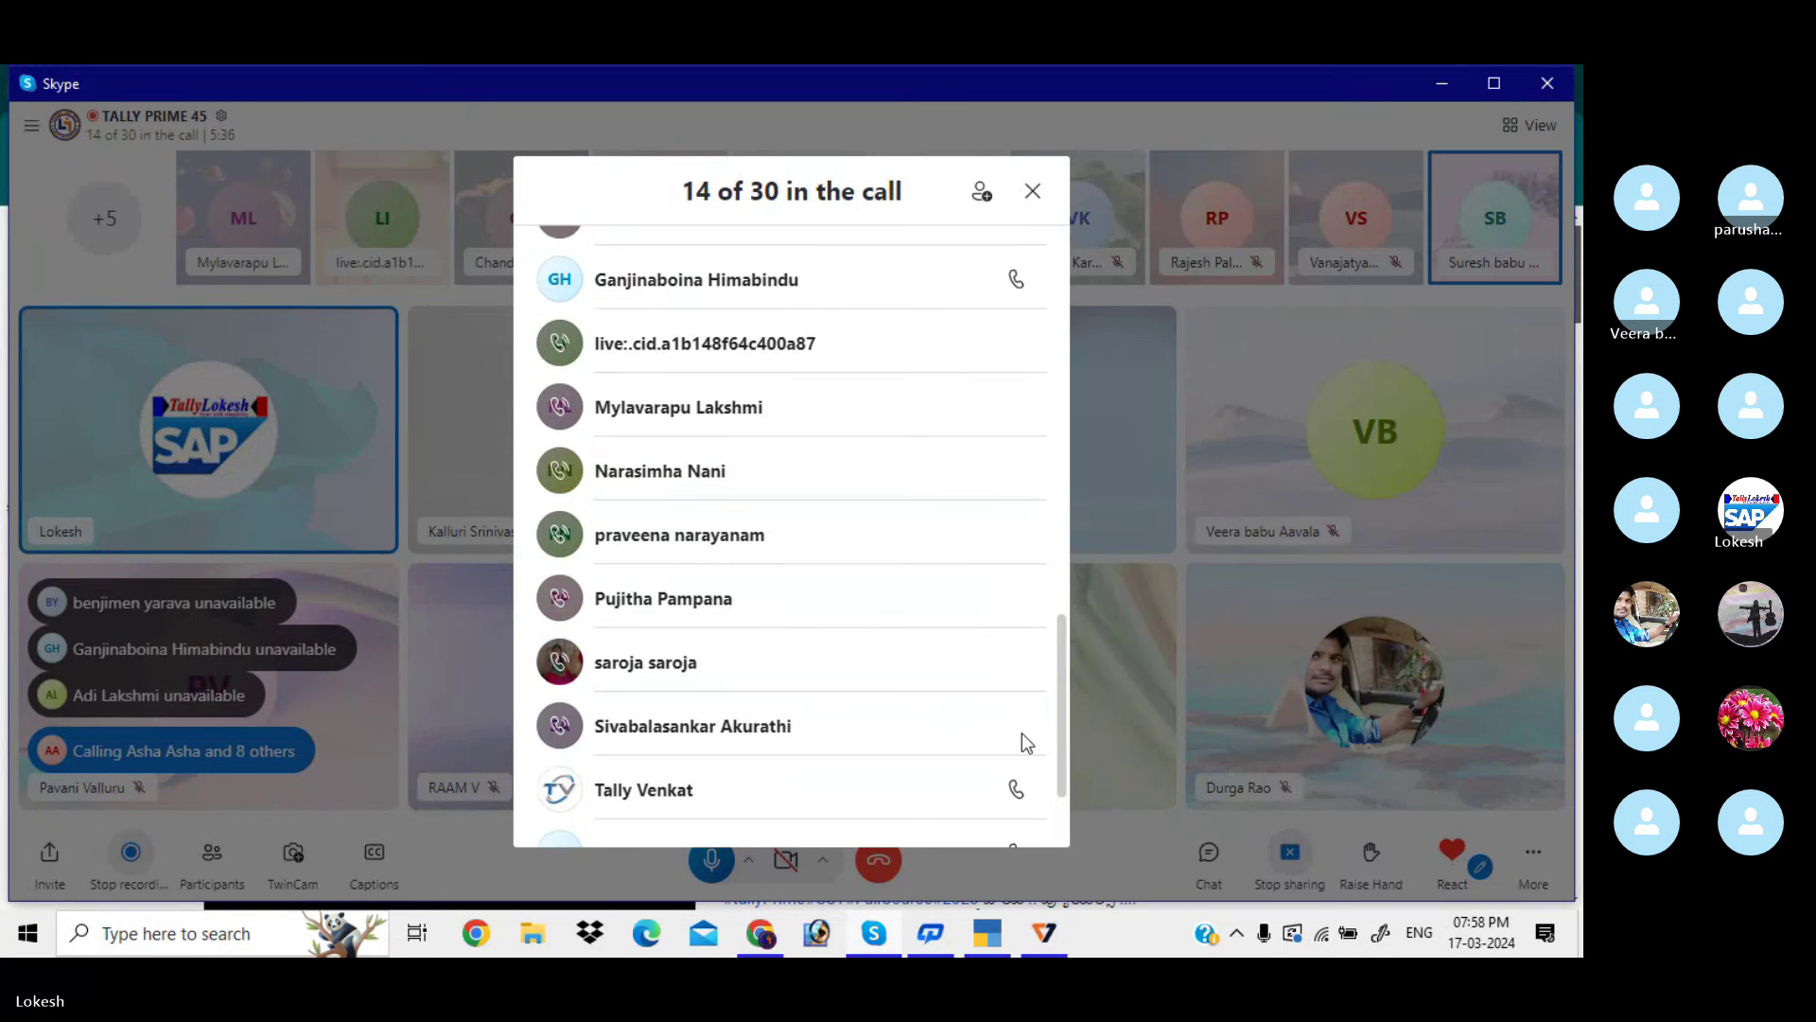
left_click(1017, 790)
Ring the last three people in the list of those not on this call
left_click_drag(1062, 673, 1062, 748)
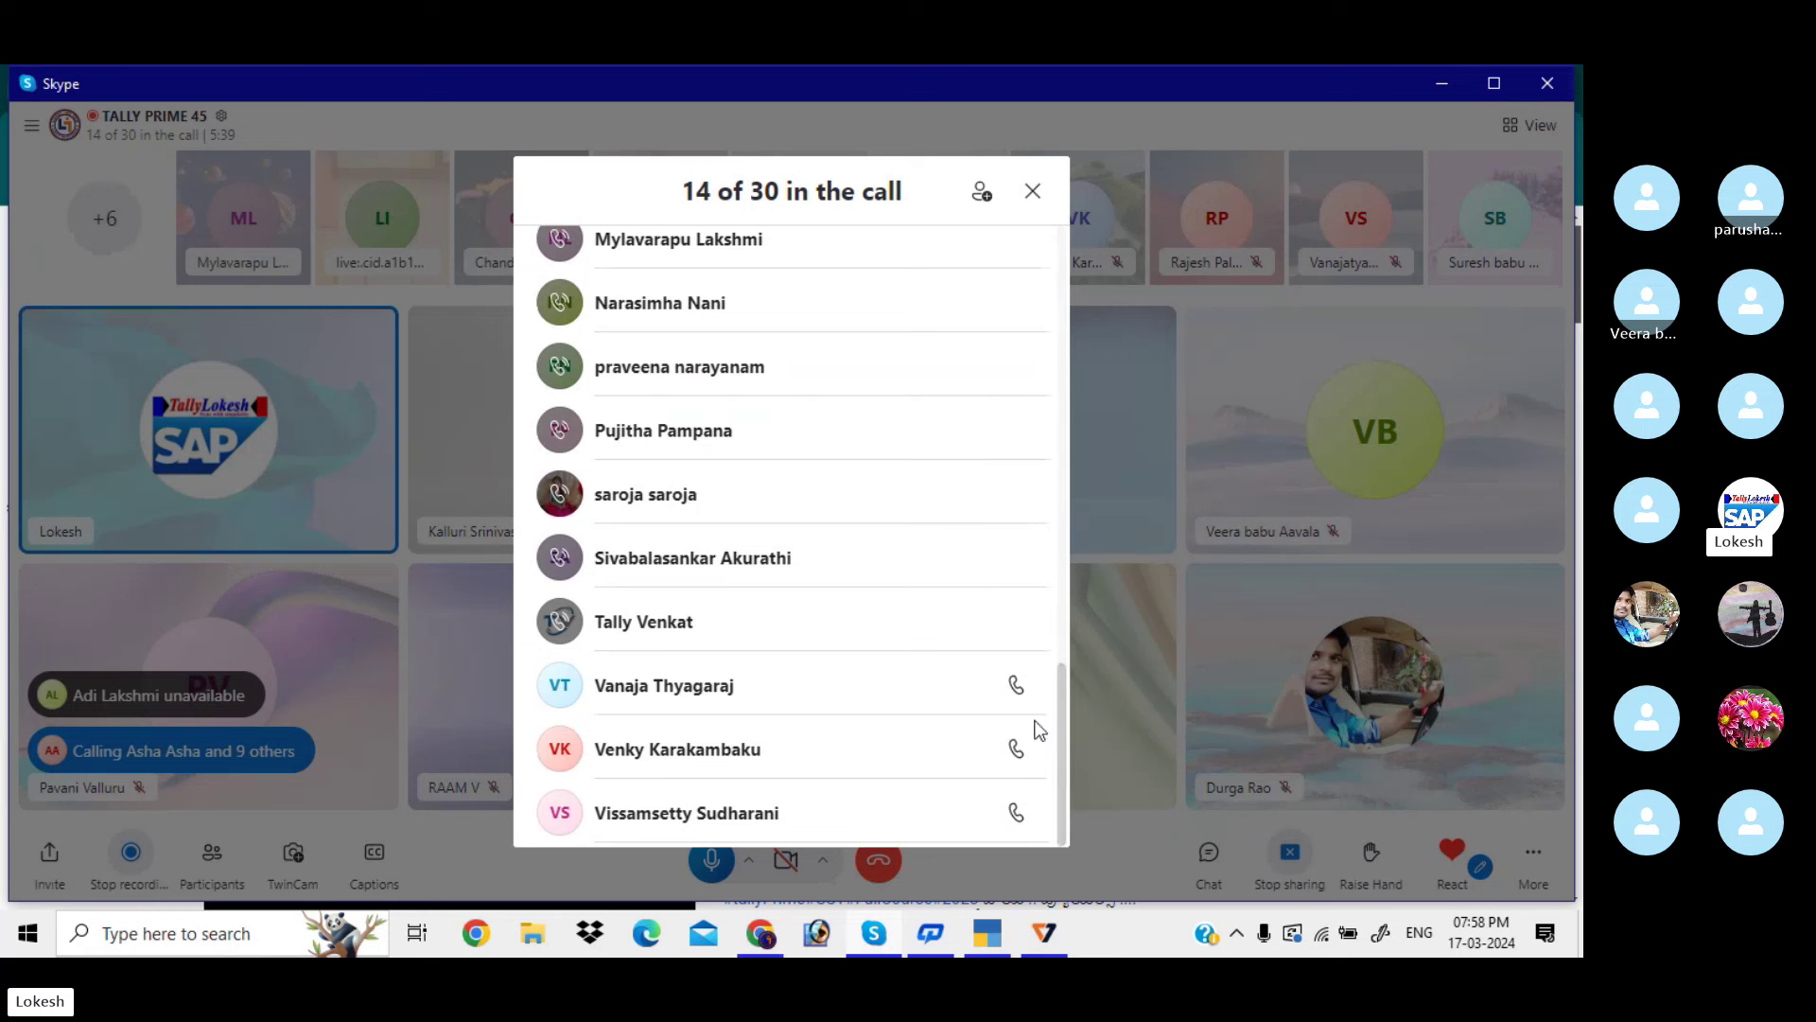
left_click(1014, 697)
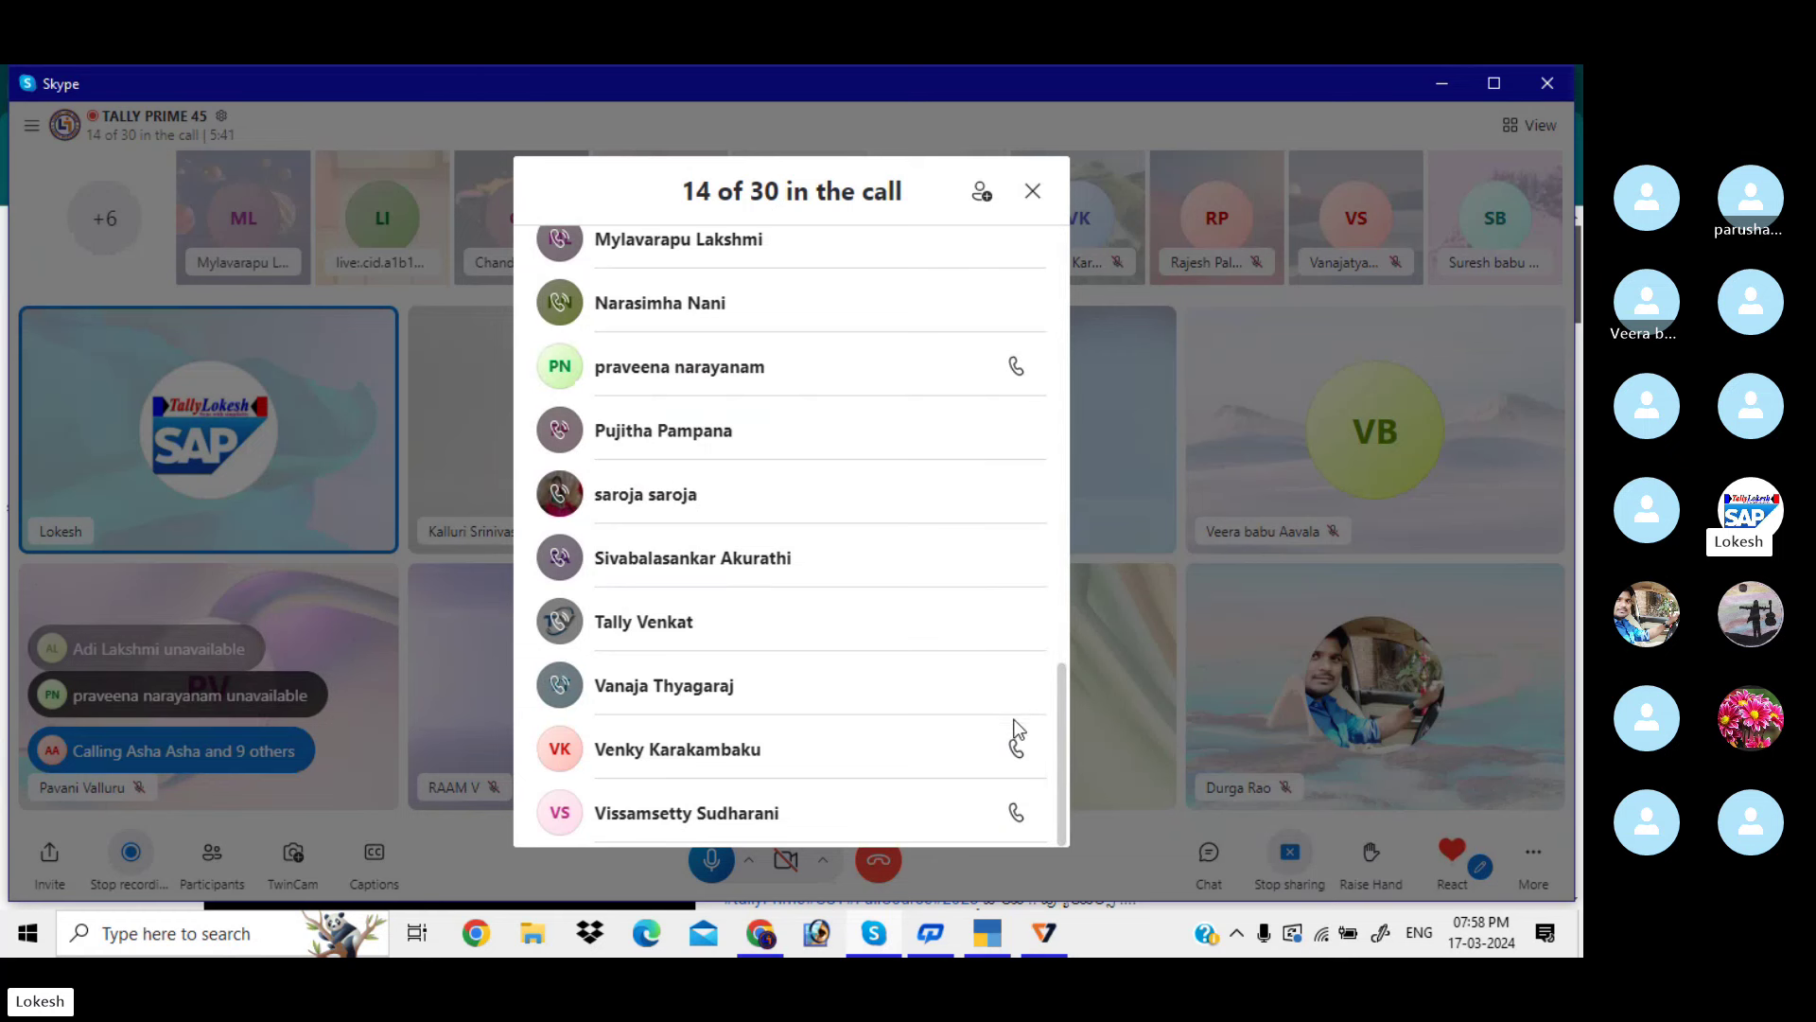
left_click(1015, 750)
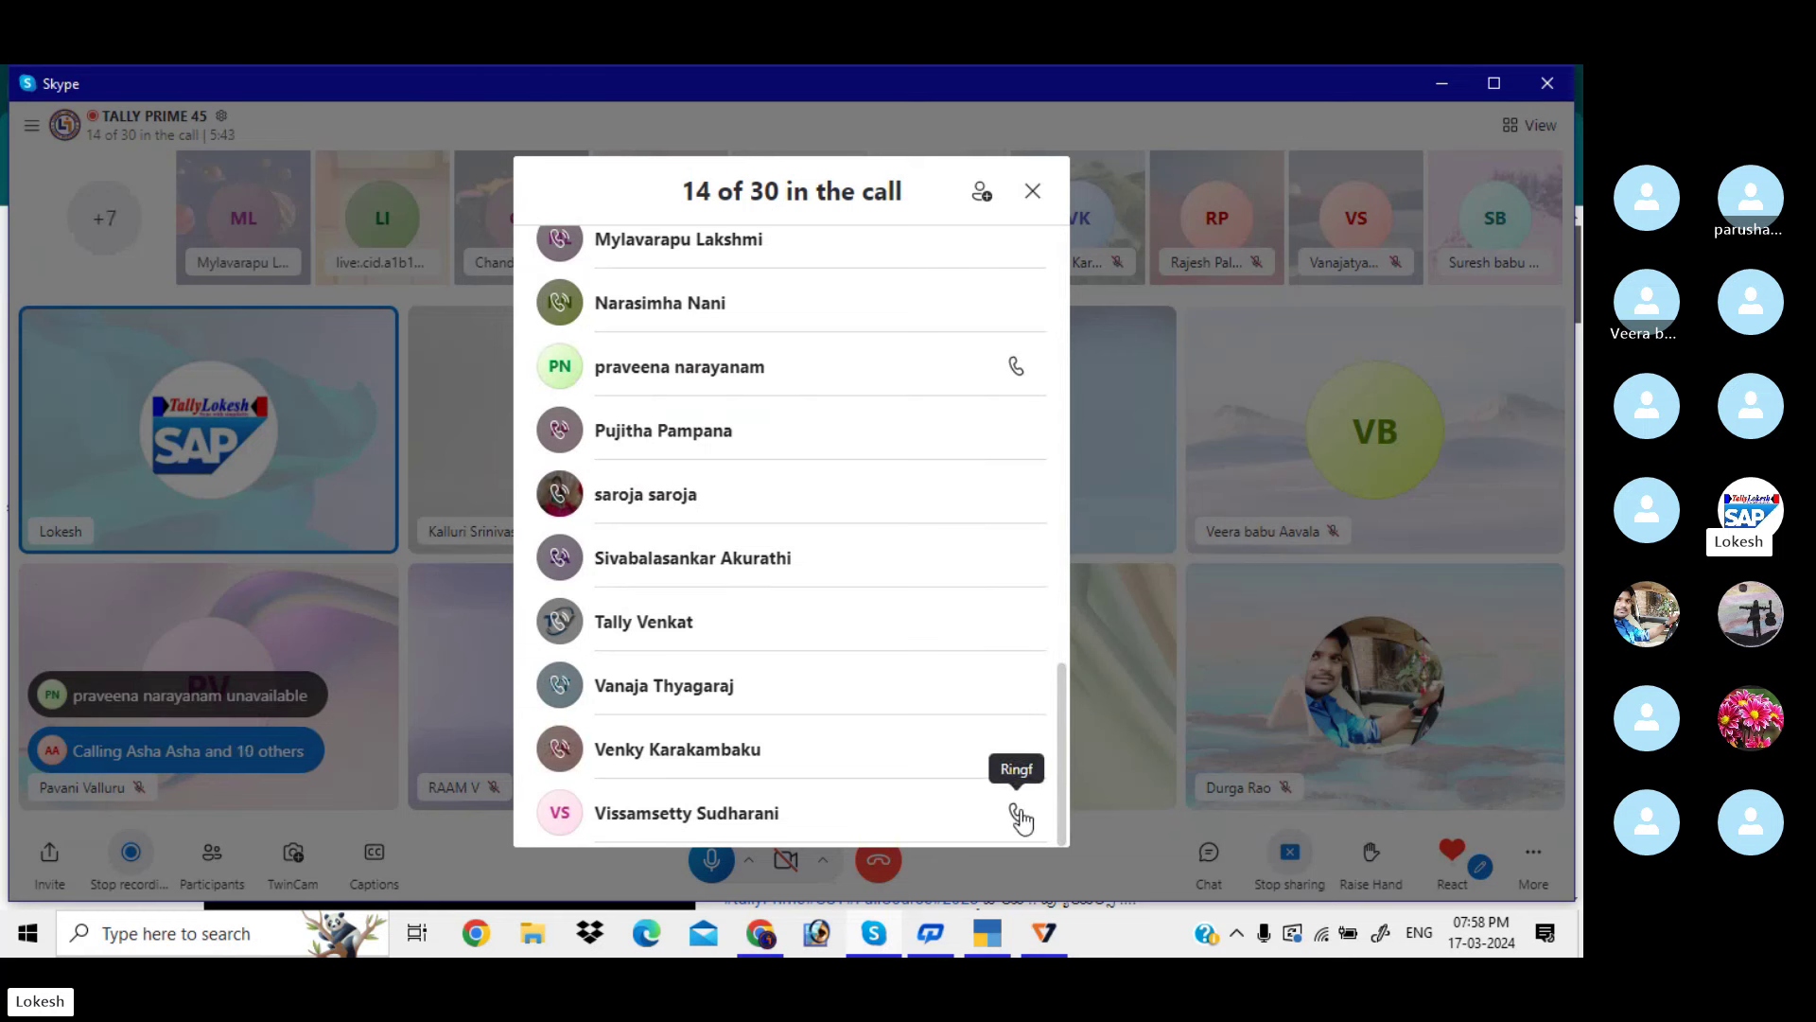
left_click(1016, 812)
Ring again the four absent participants whose ring option is available, working upward to the first absent person
left_click_drag(1059, 685, 1064, 588)
left_click(1021, 698)
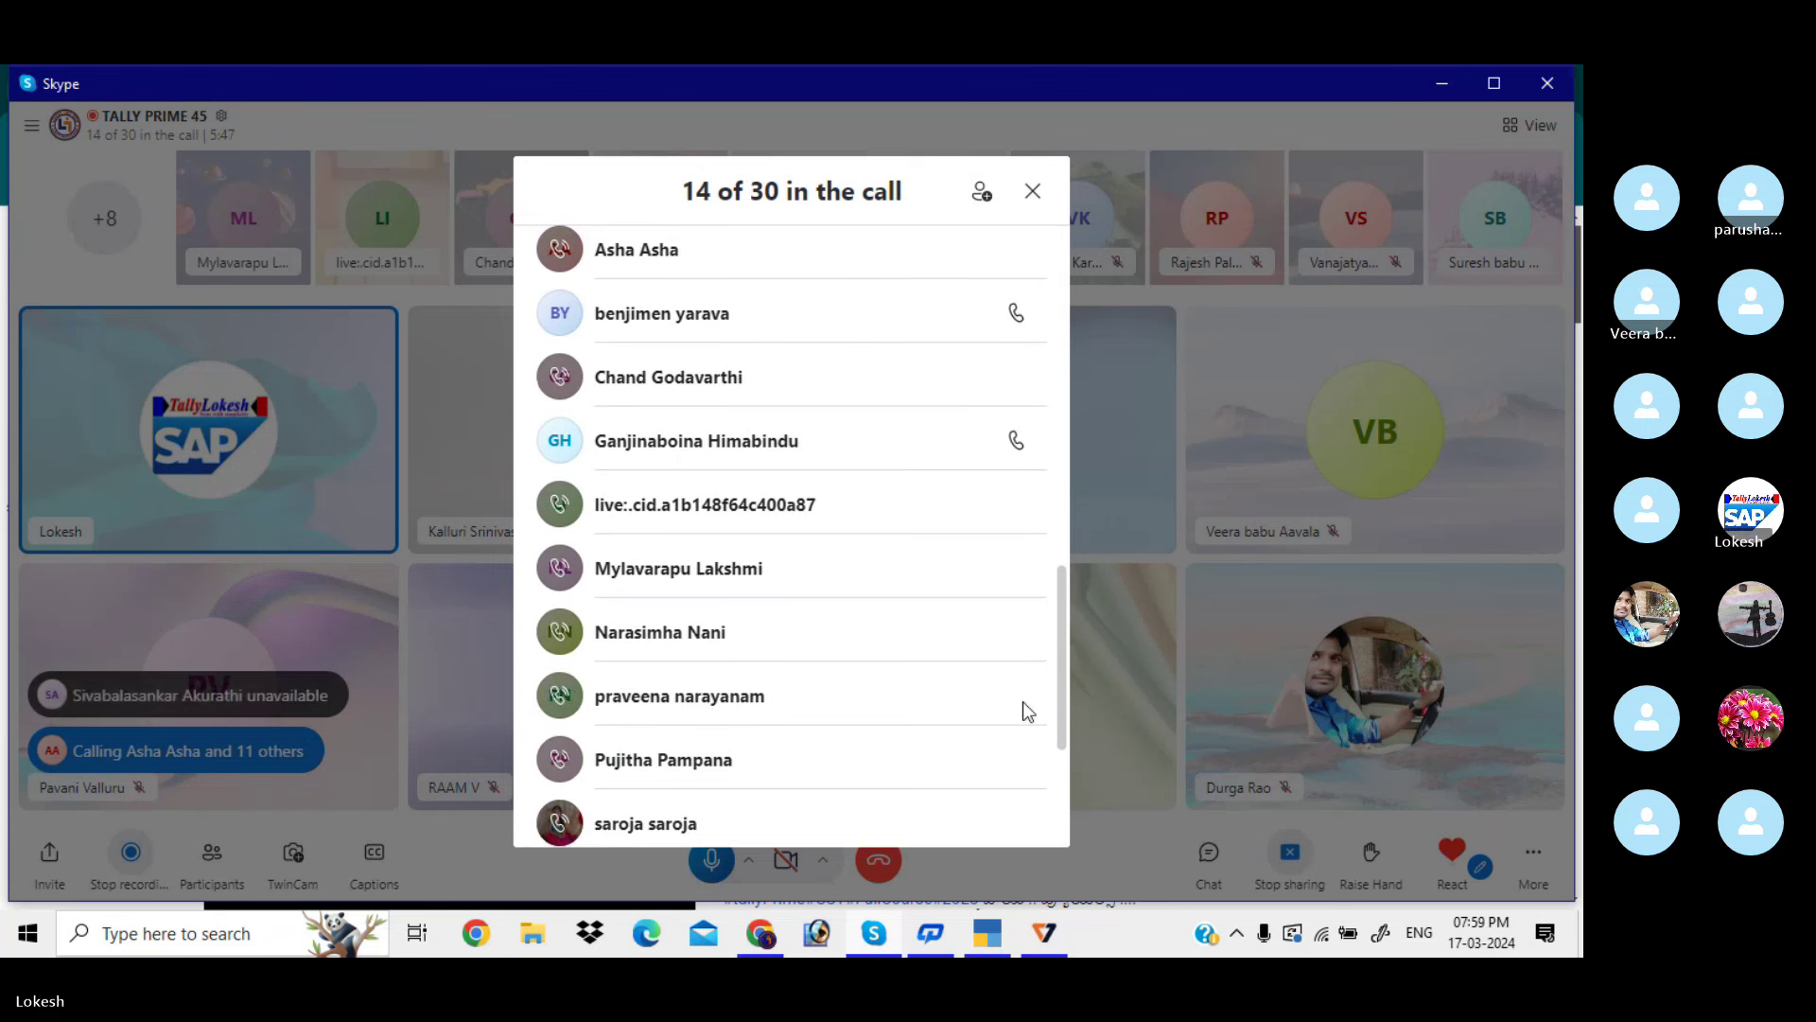
left_click(1011, 453)
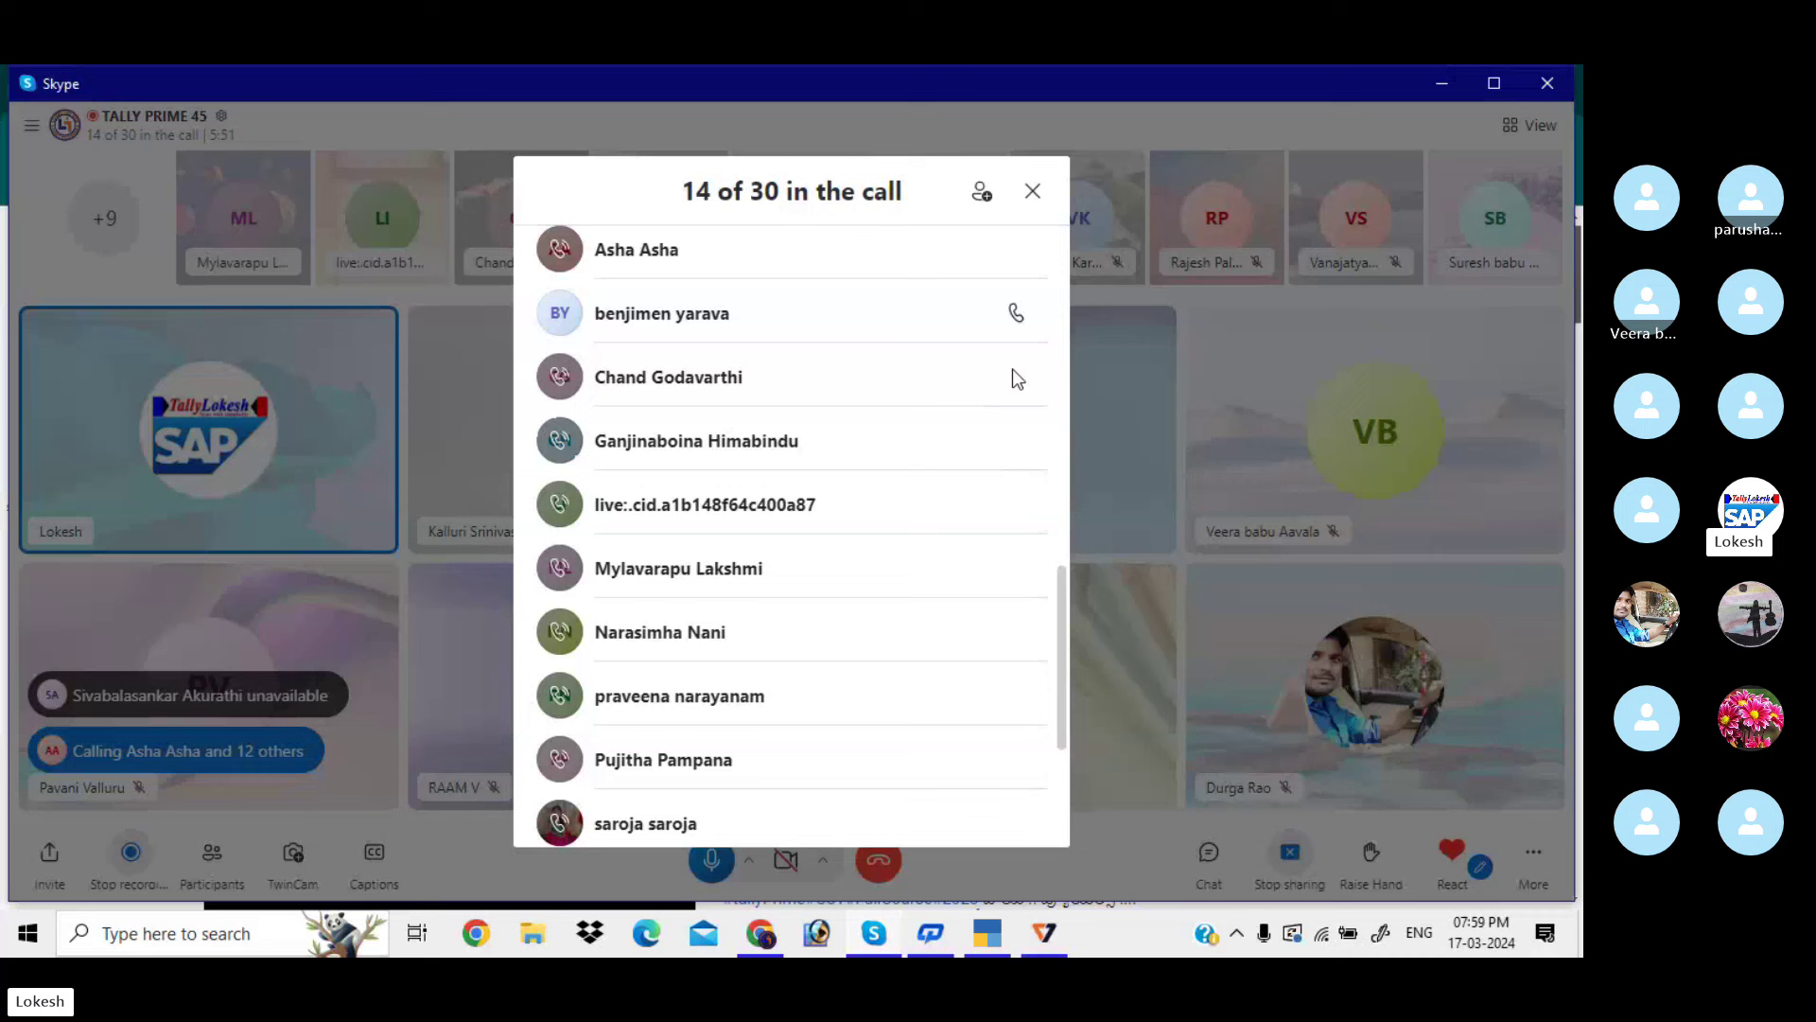
left_click(1017, 312)
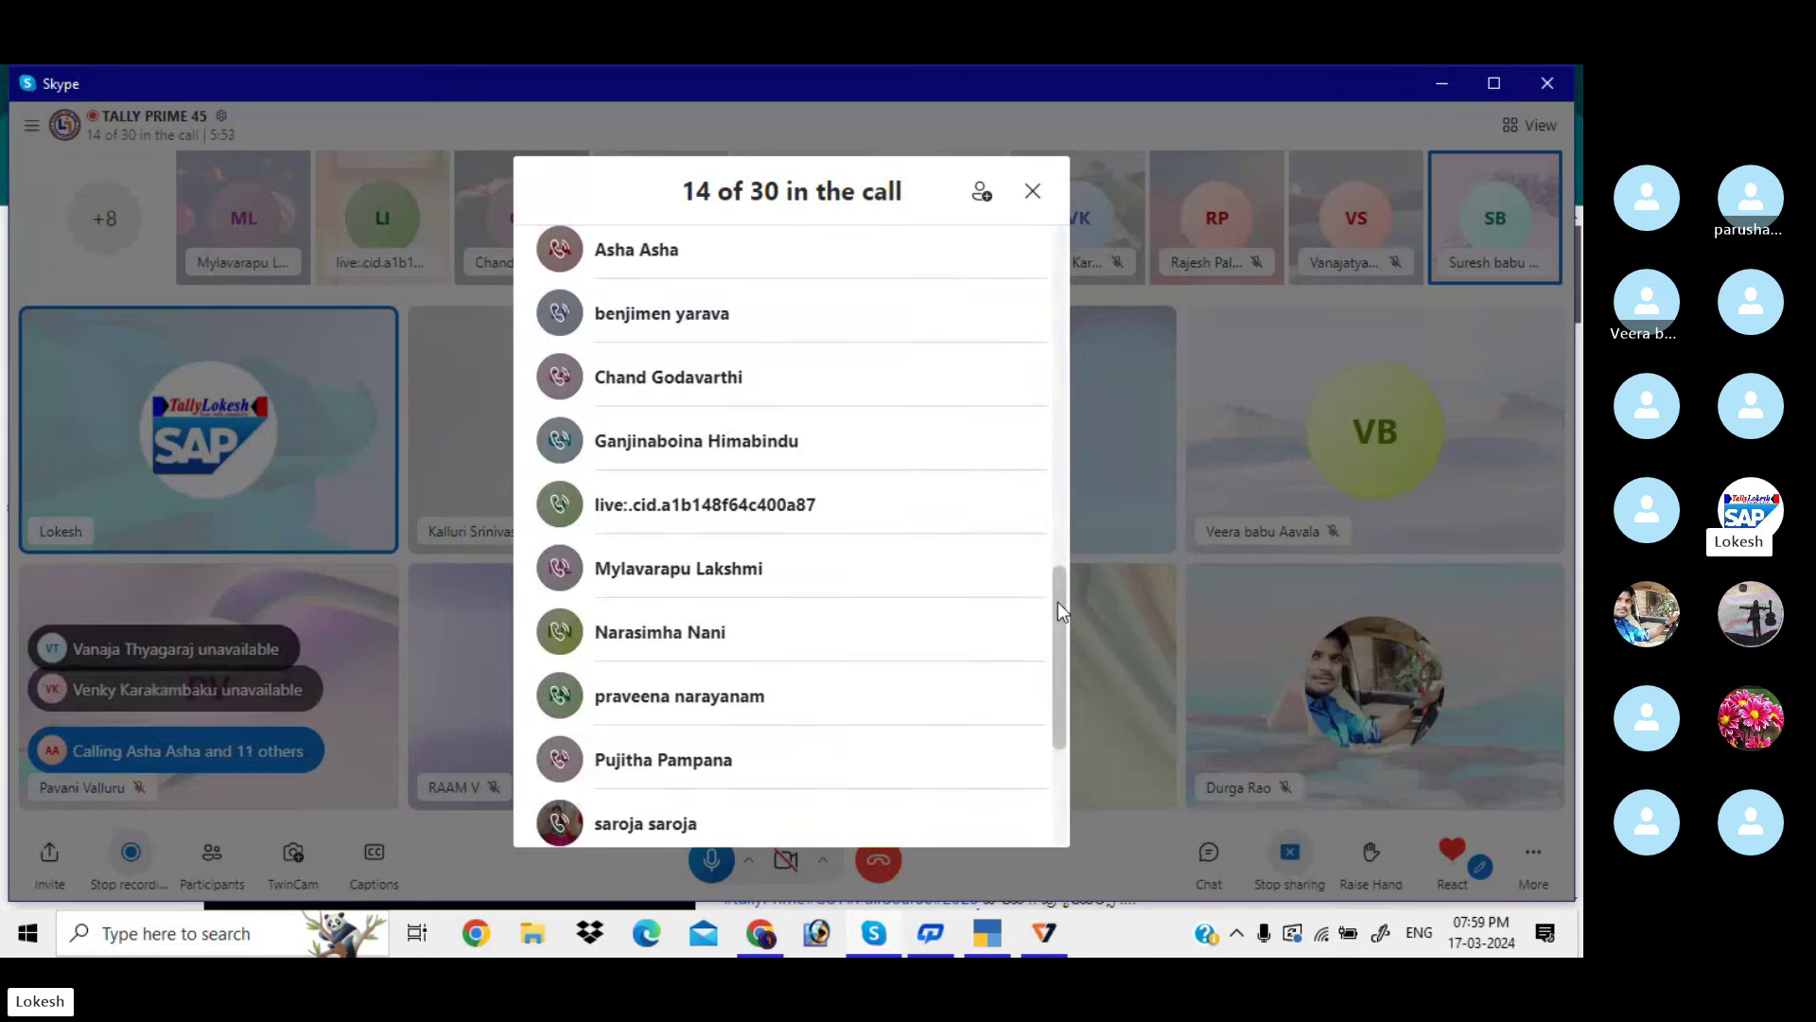
scroll(1050, 530, "up", 3)
left_click(1016, 492)
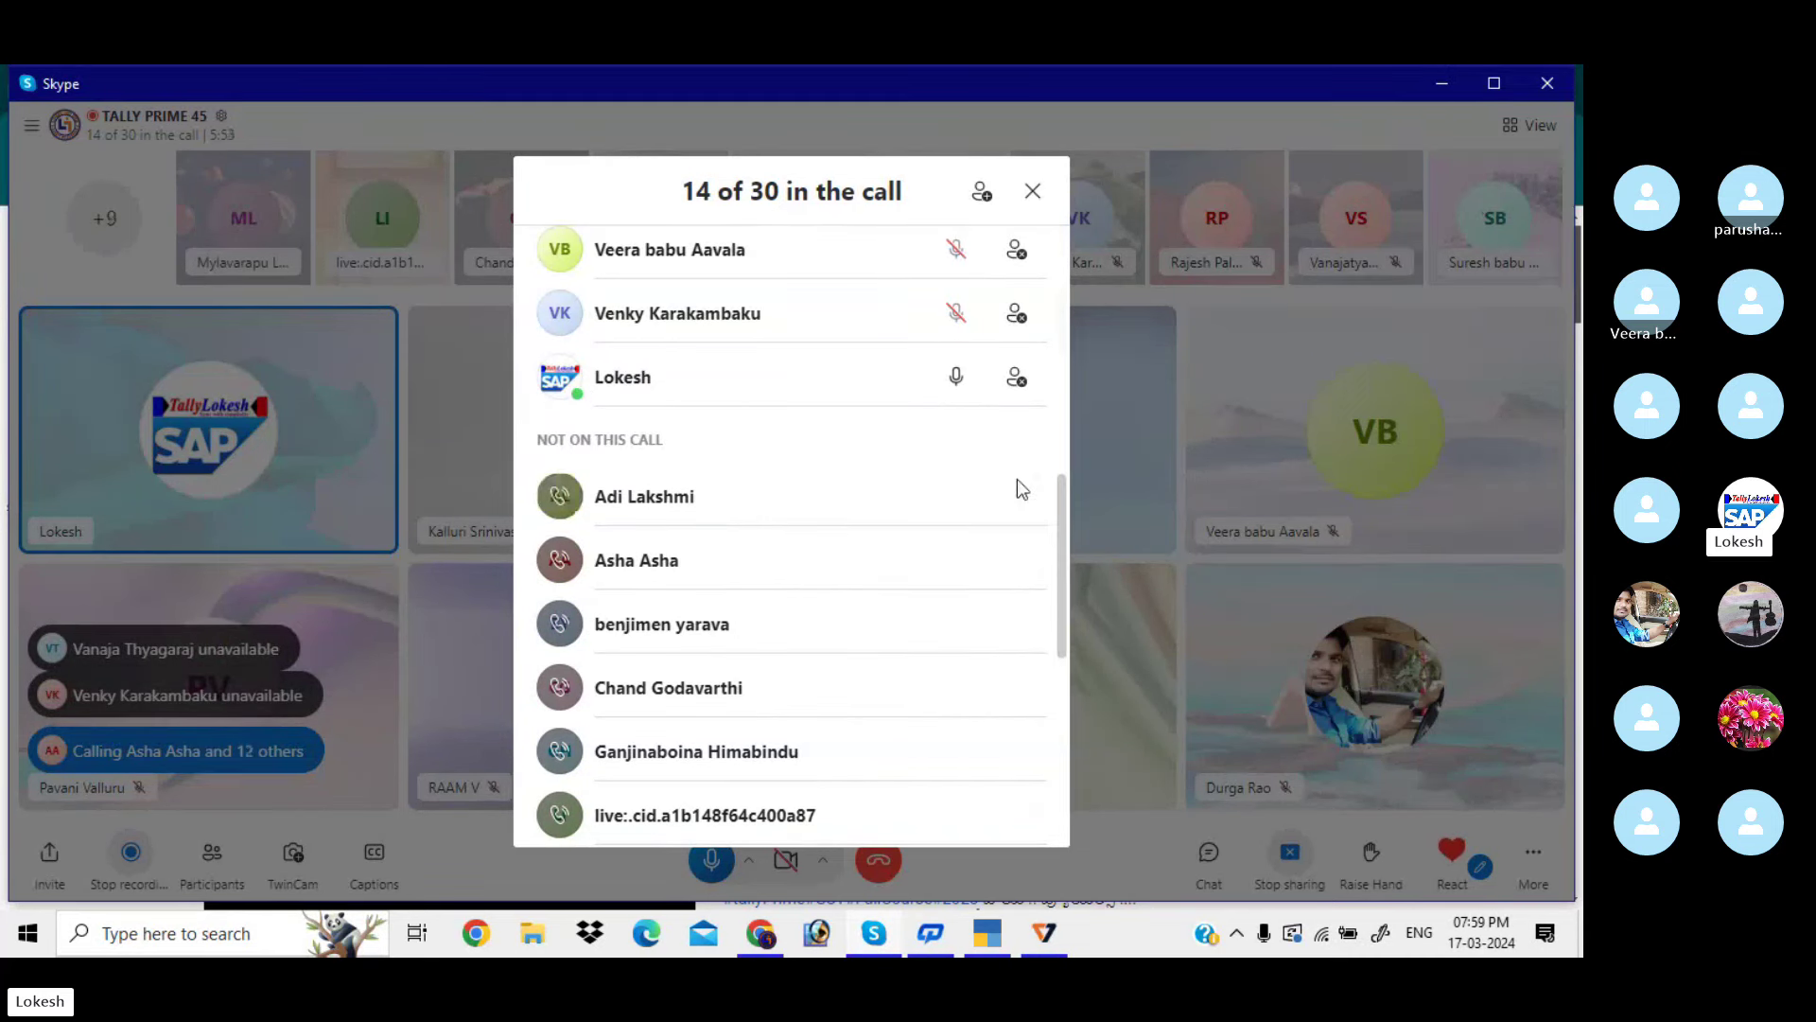
Mute the attendee other than the host whose microphone is on, and close the participant list
left_click_drag(1058, 551, 1043, 458)
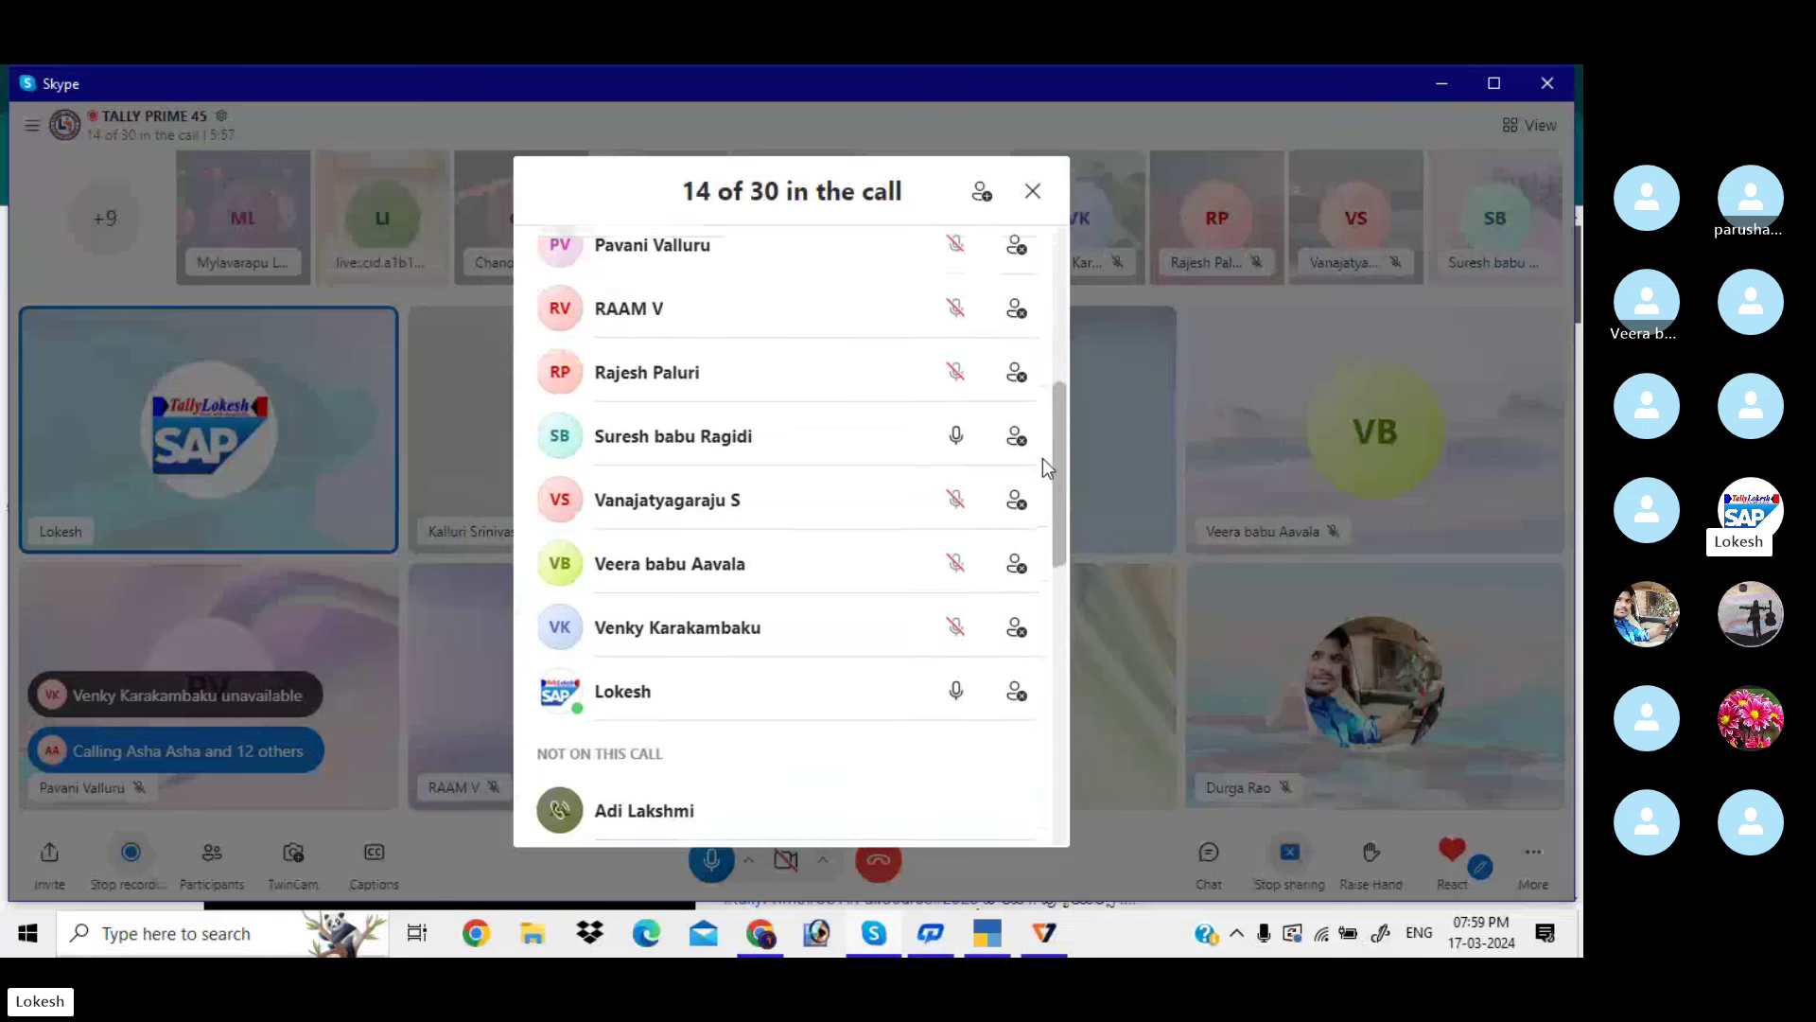
left_click(958, 437)
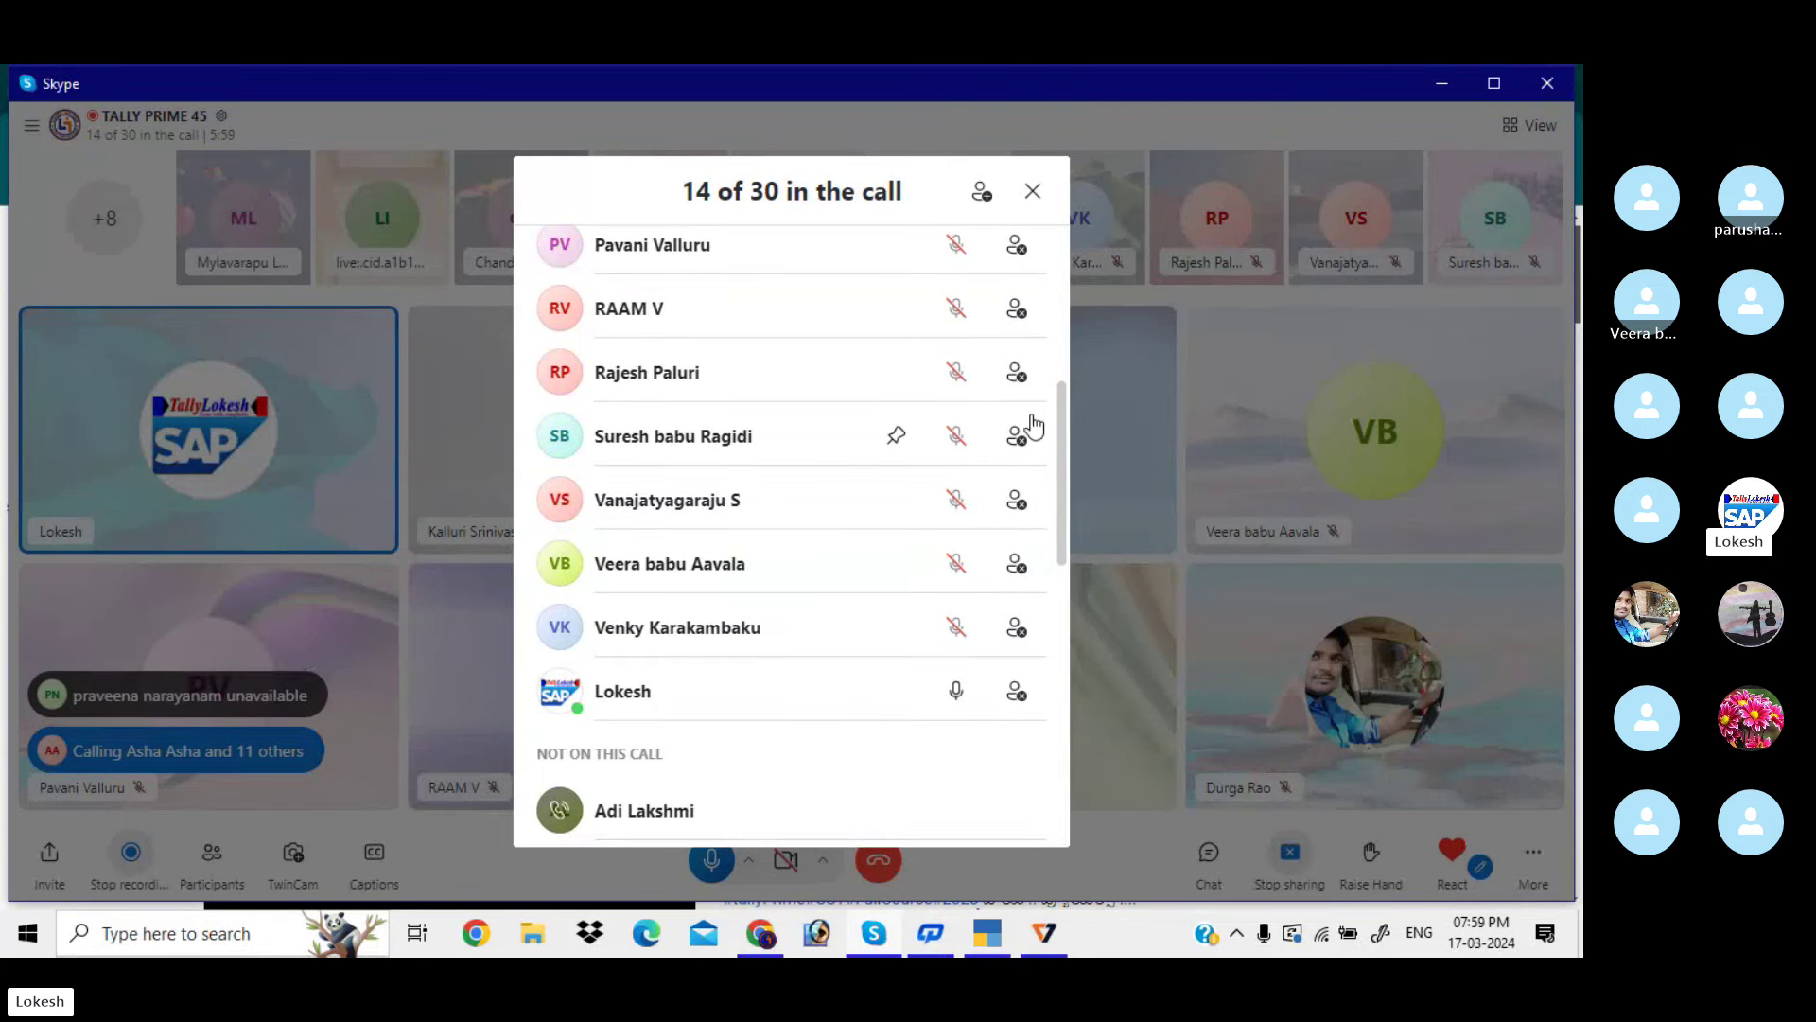
left_click_drag(1061, 452, 1060, 565)
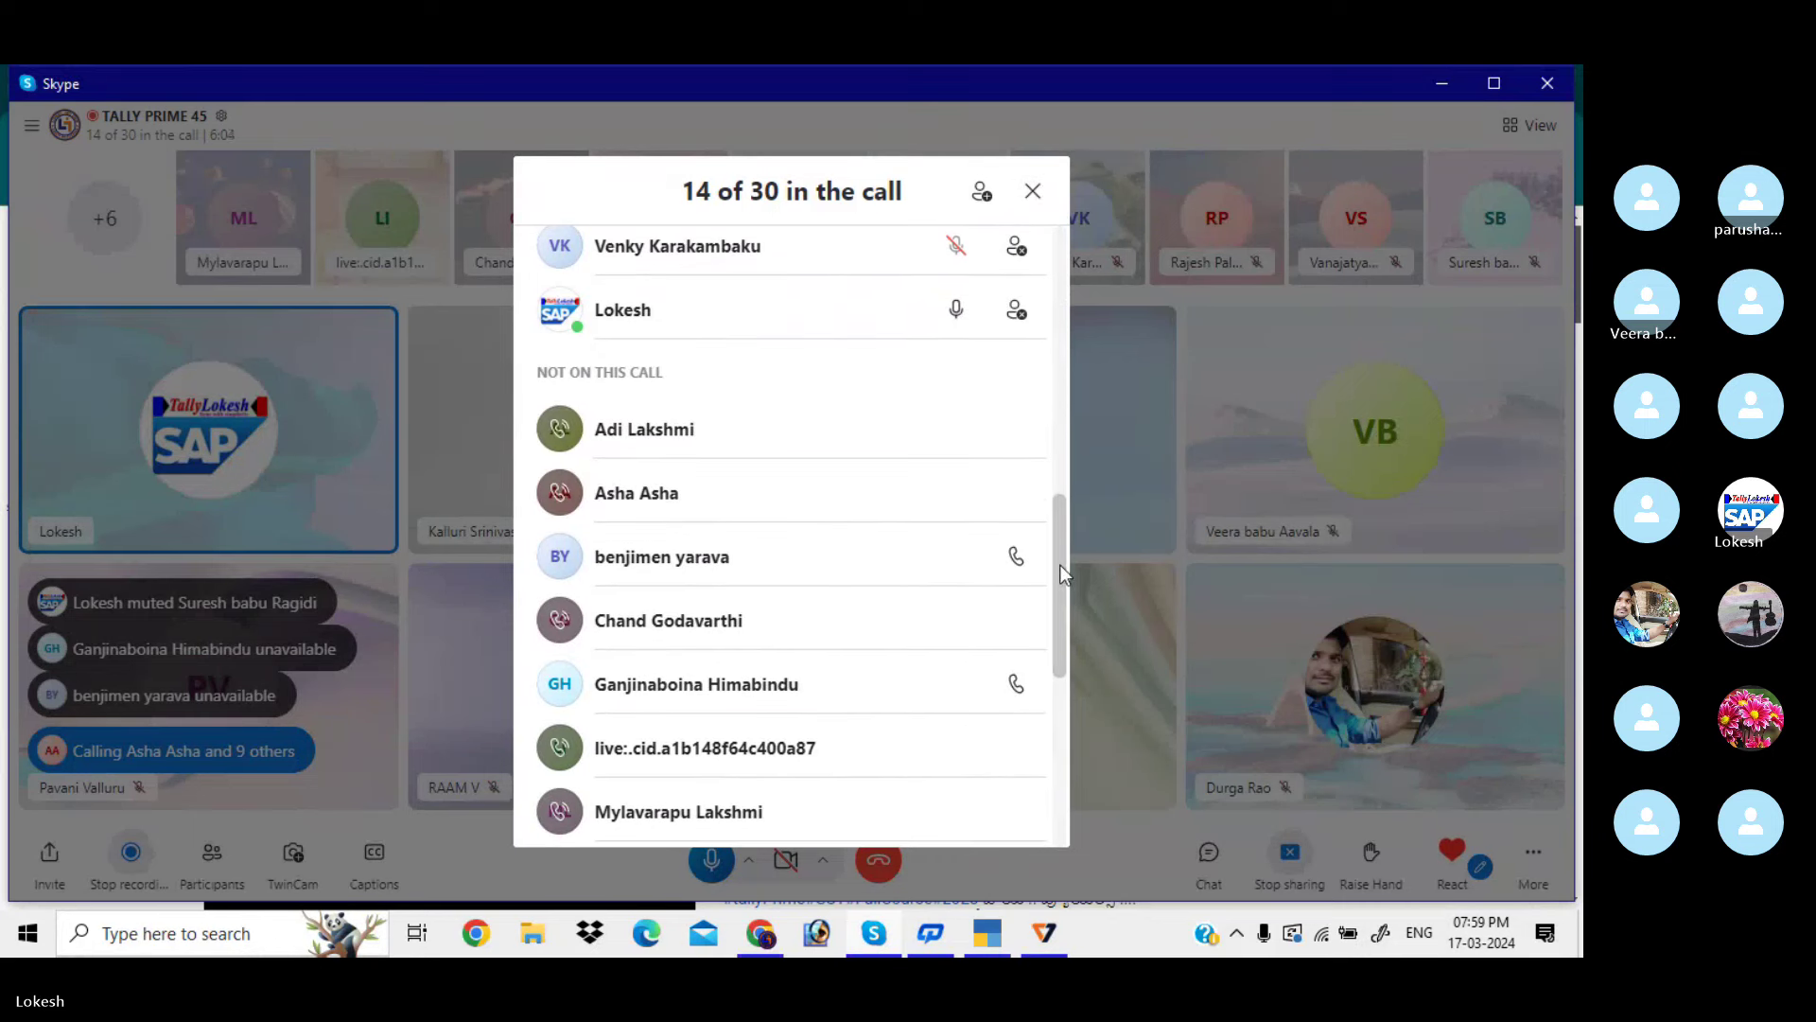
left_click(1033, 199)
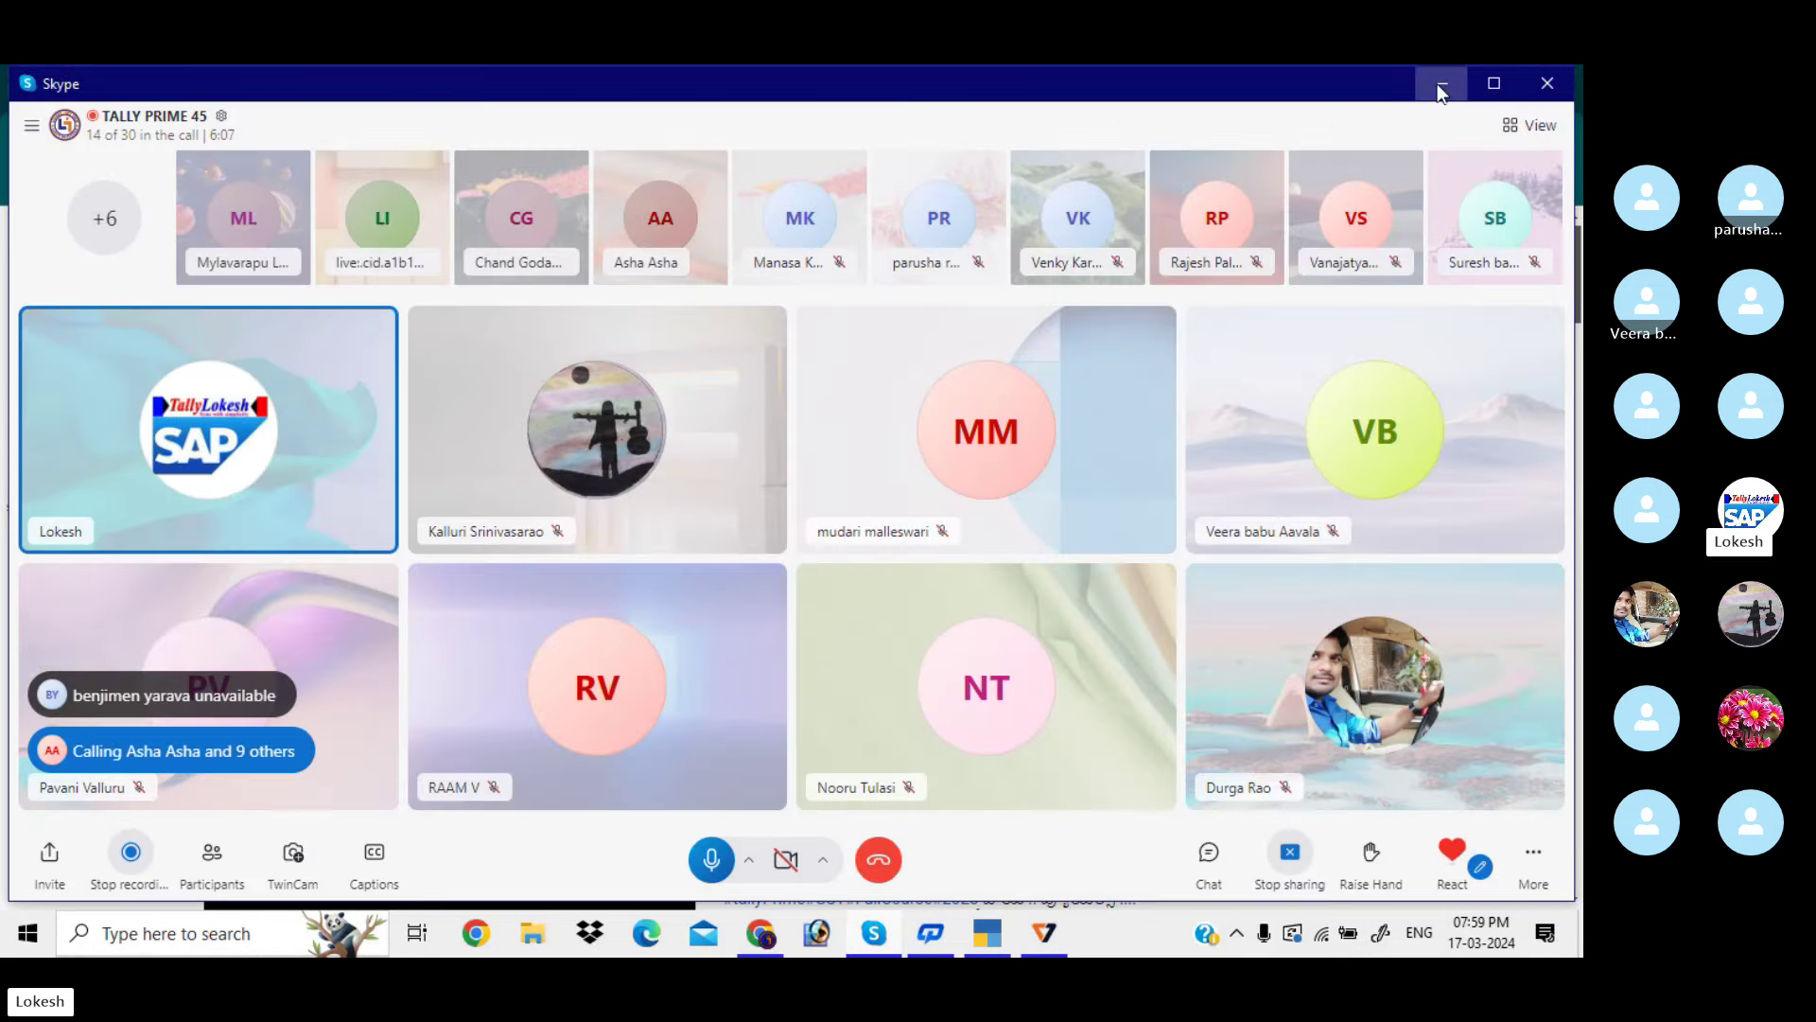
Minimize the call window, switch to TallyPrime and start creating a new company
left_click(1438, 83)
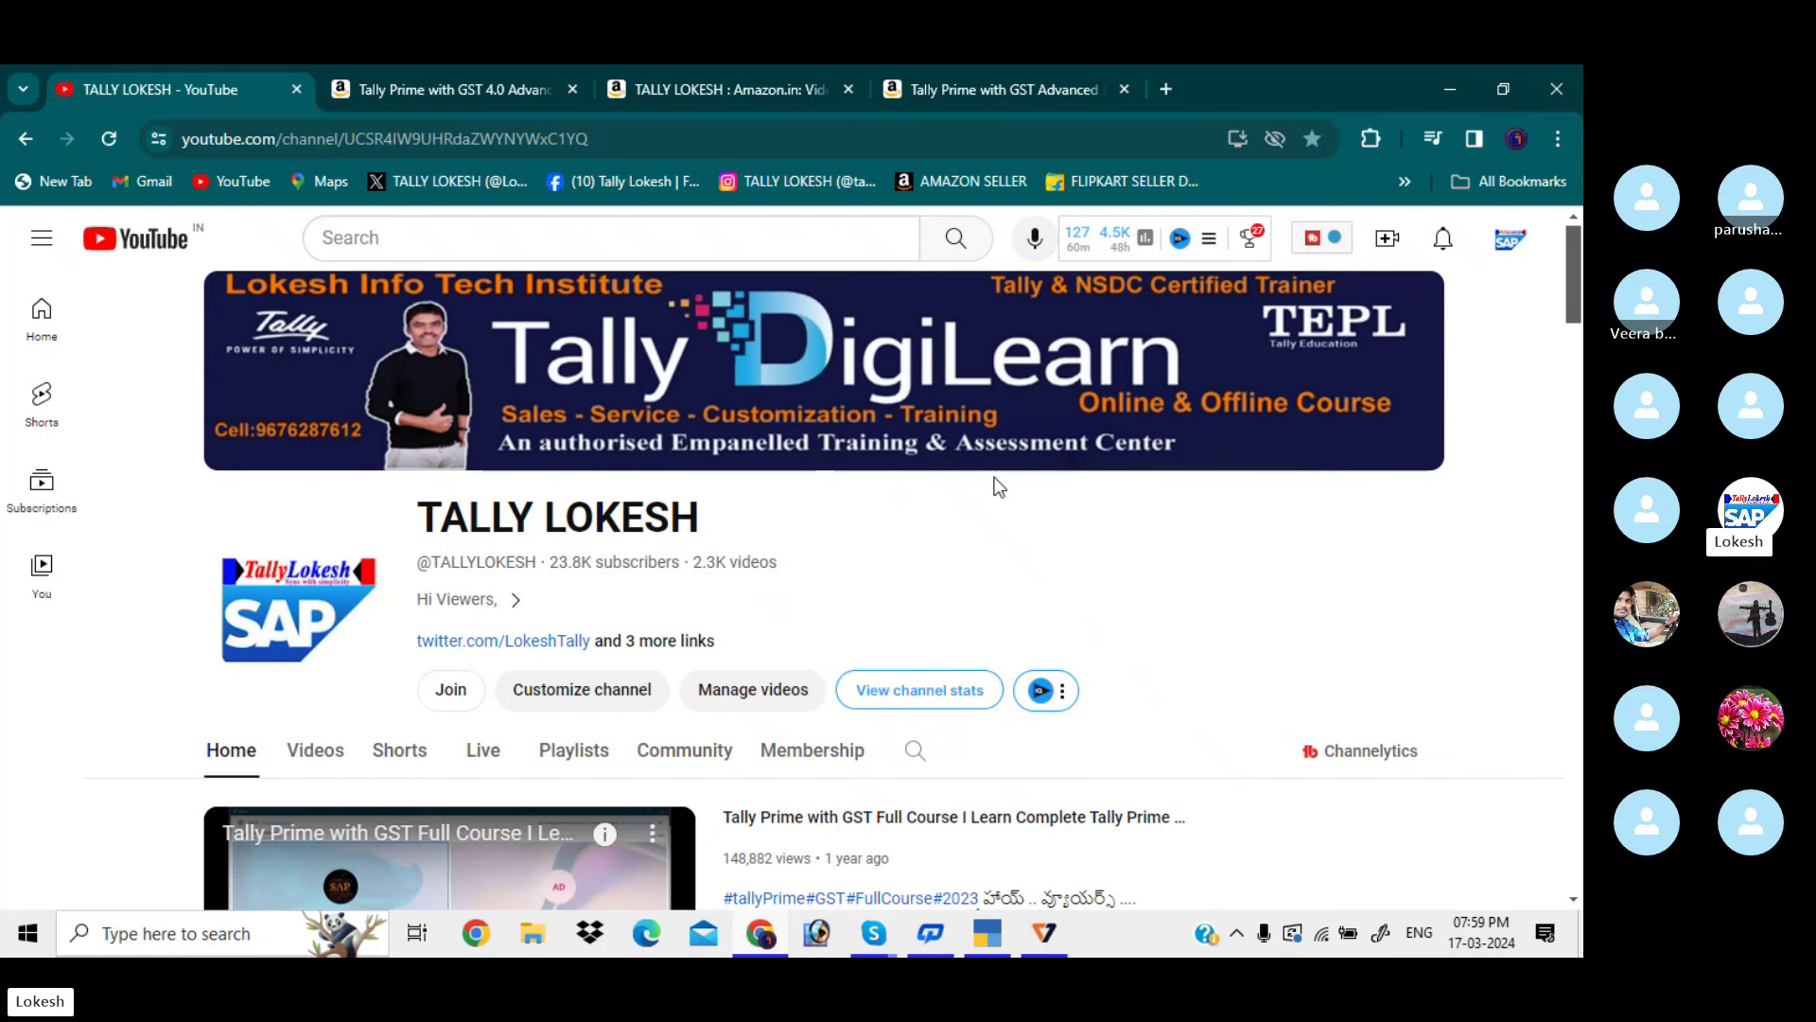
left_click(988, 934)
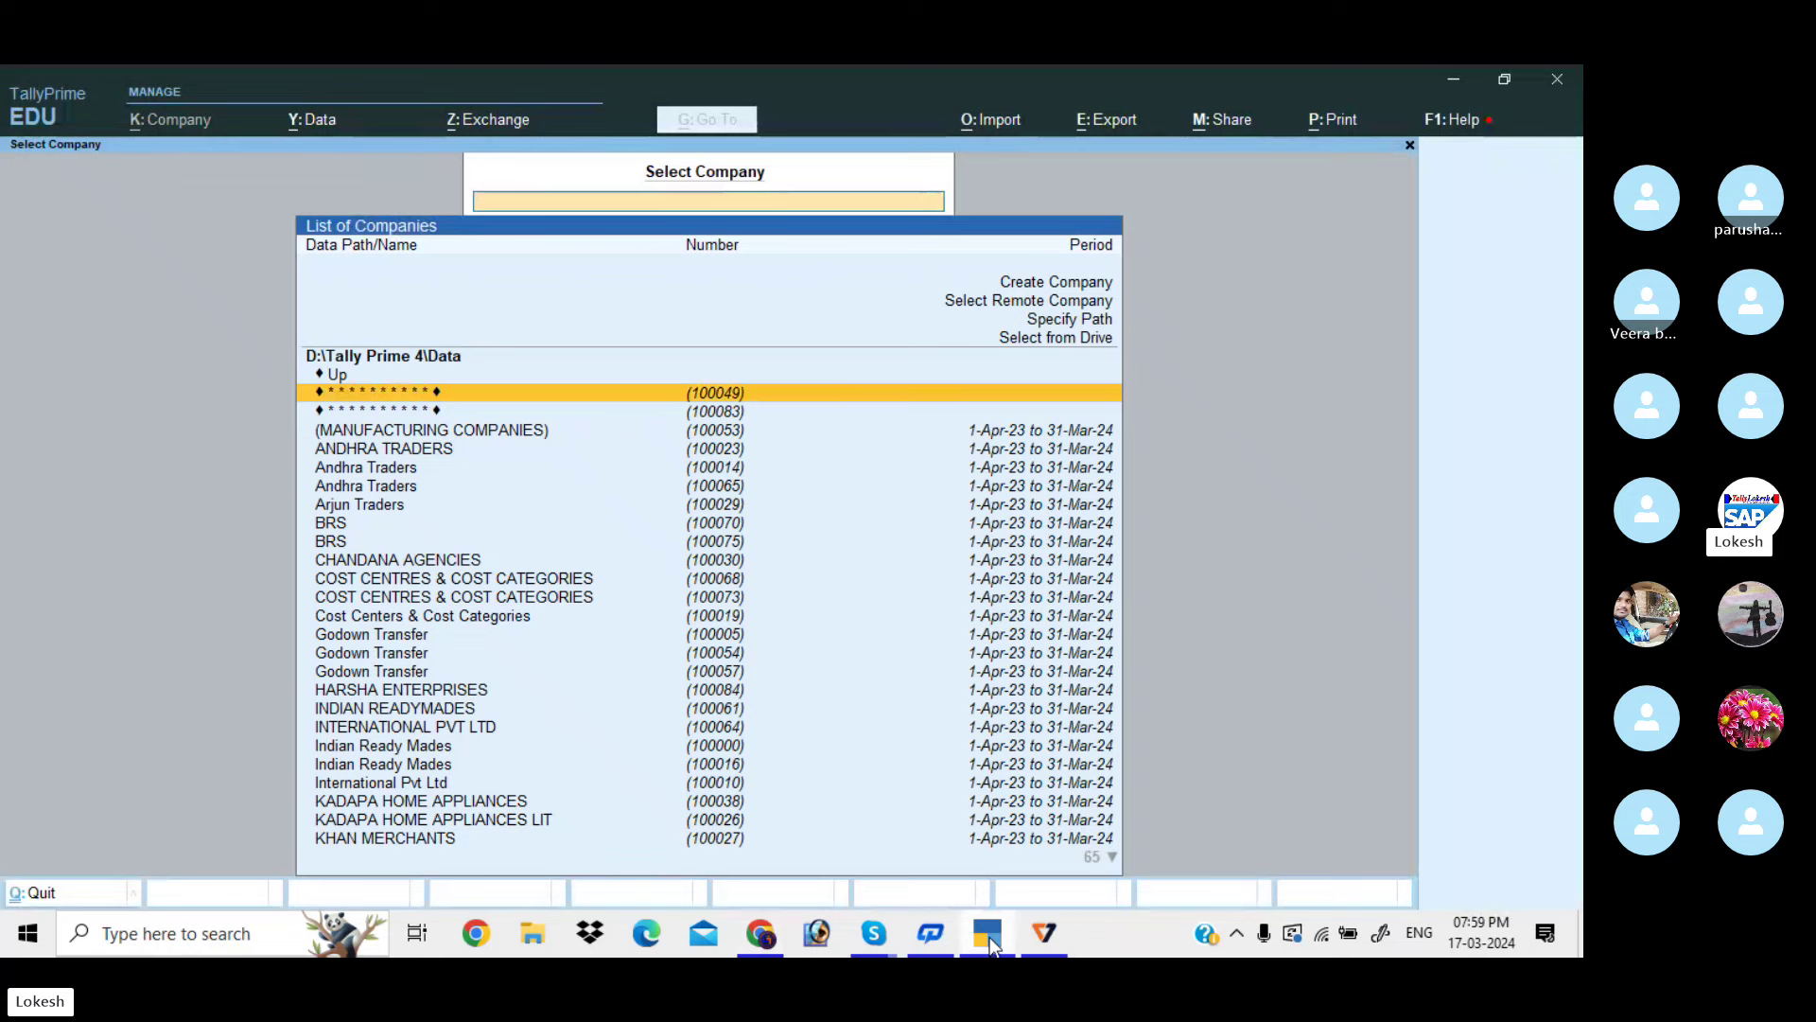
key("Up")
key("Up")
key("Up")
key("Up")
key("Up")
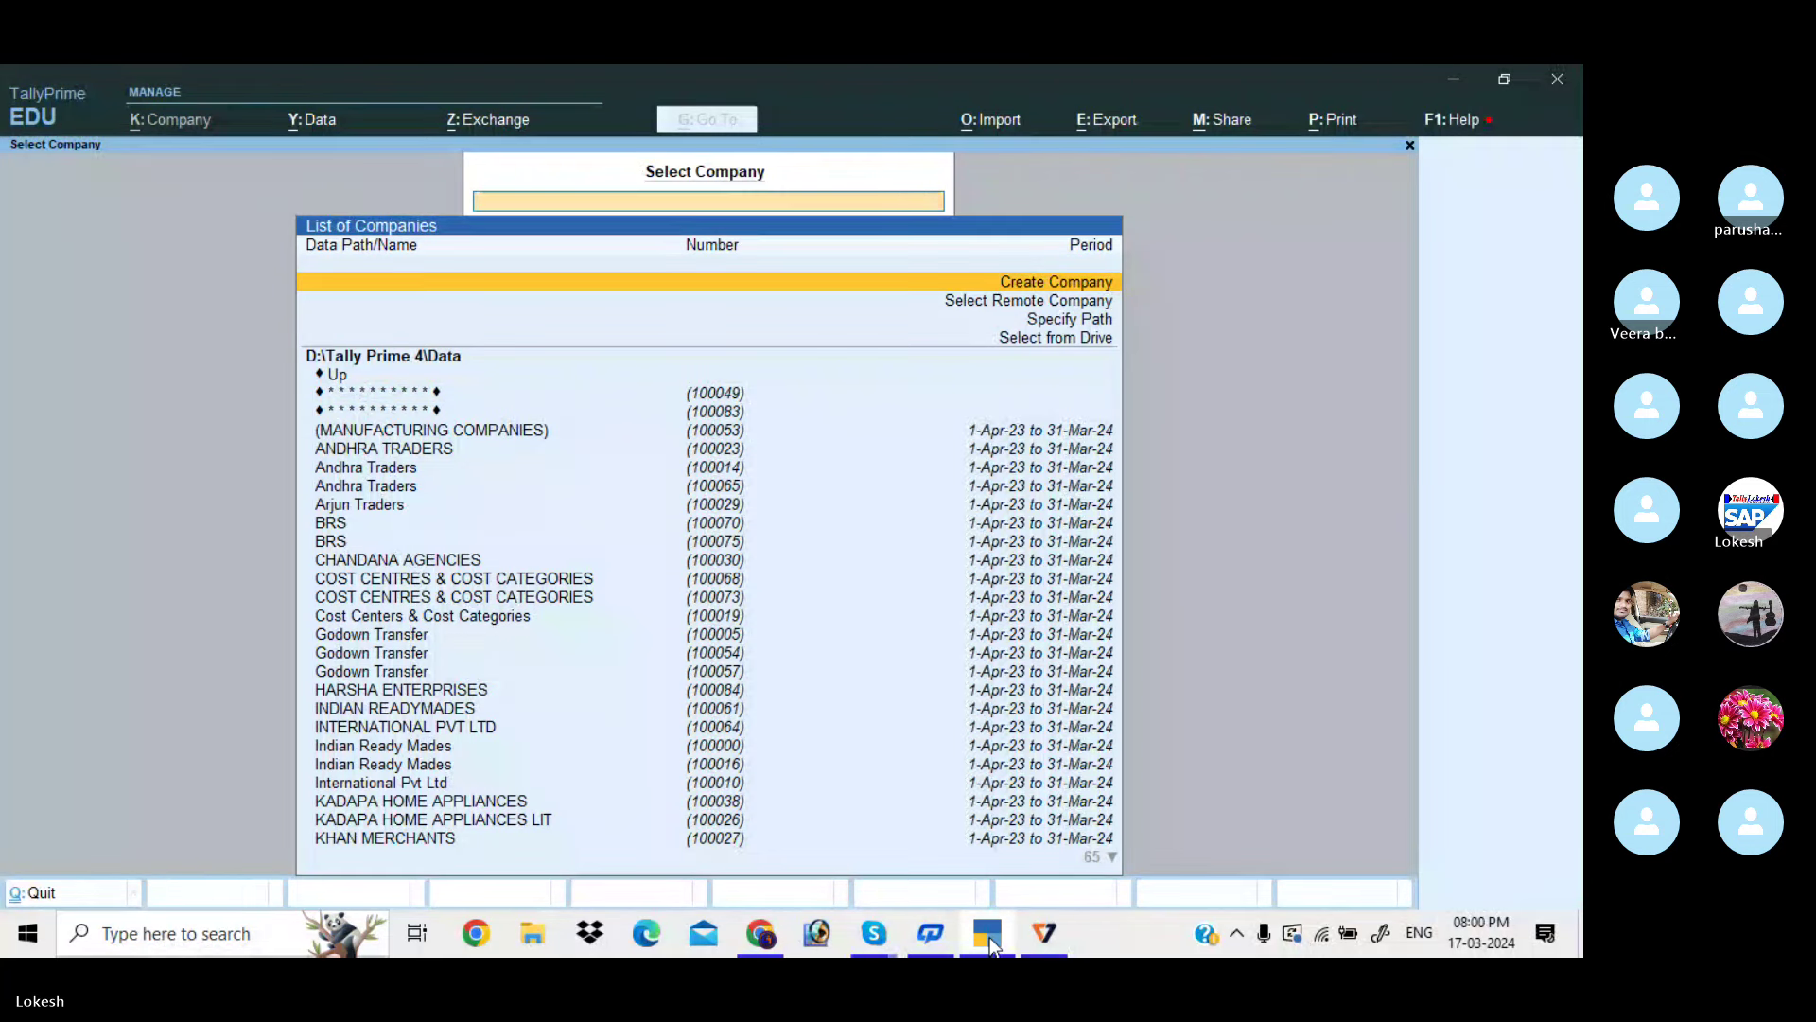
key("Return")
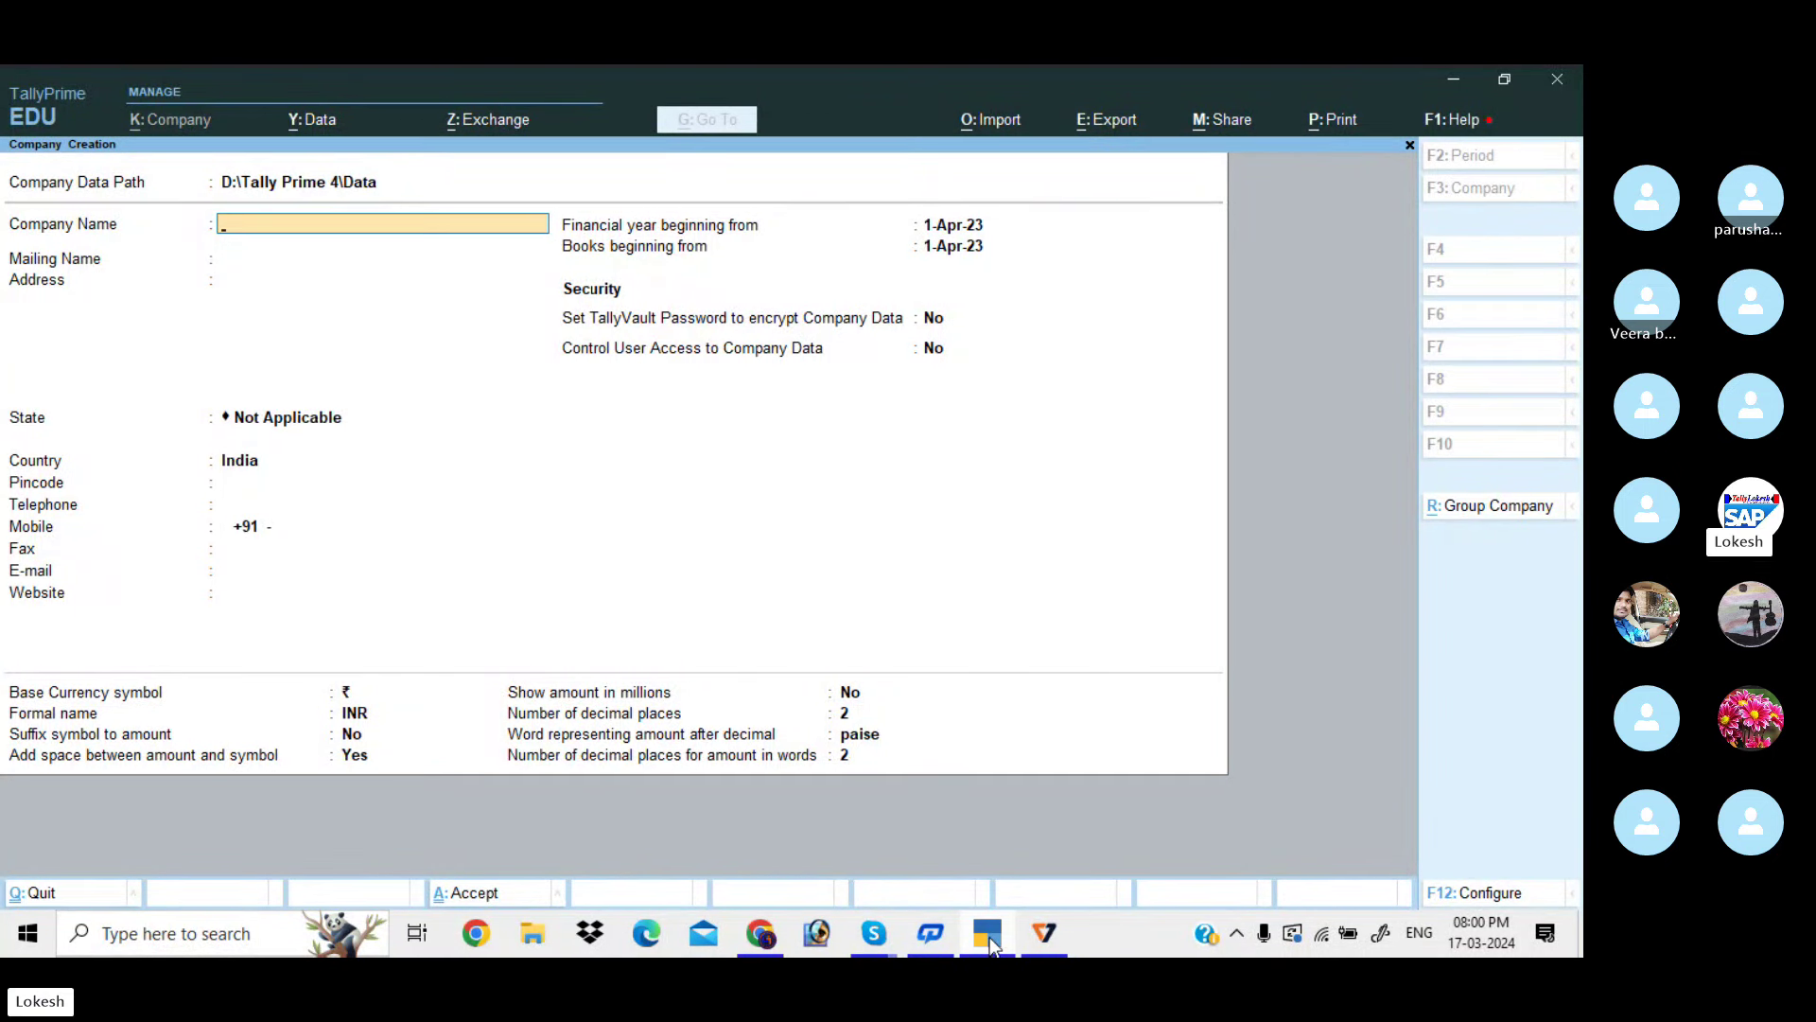
Enter KAILASH FINANCE COMPANY as the company name, accept it as the mailing name and leave the address blank
type("KAIL")
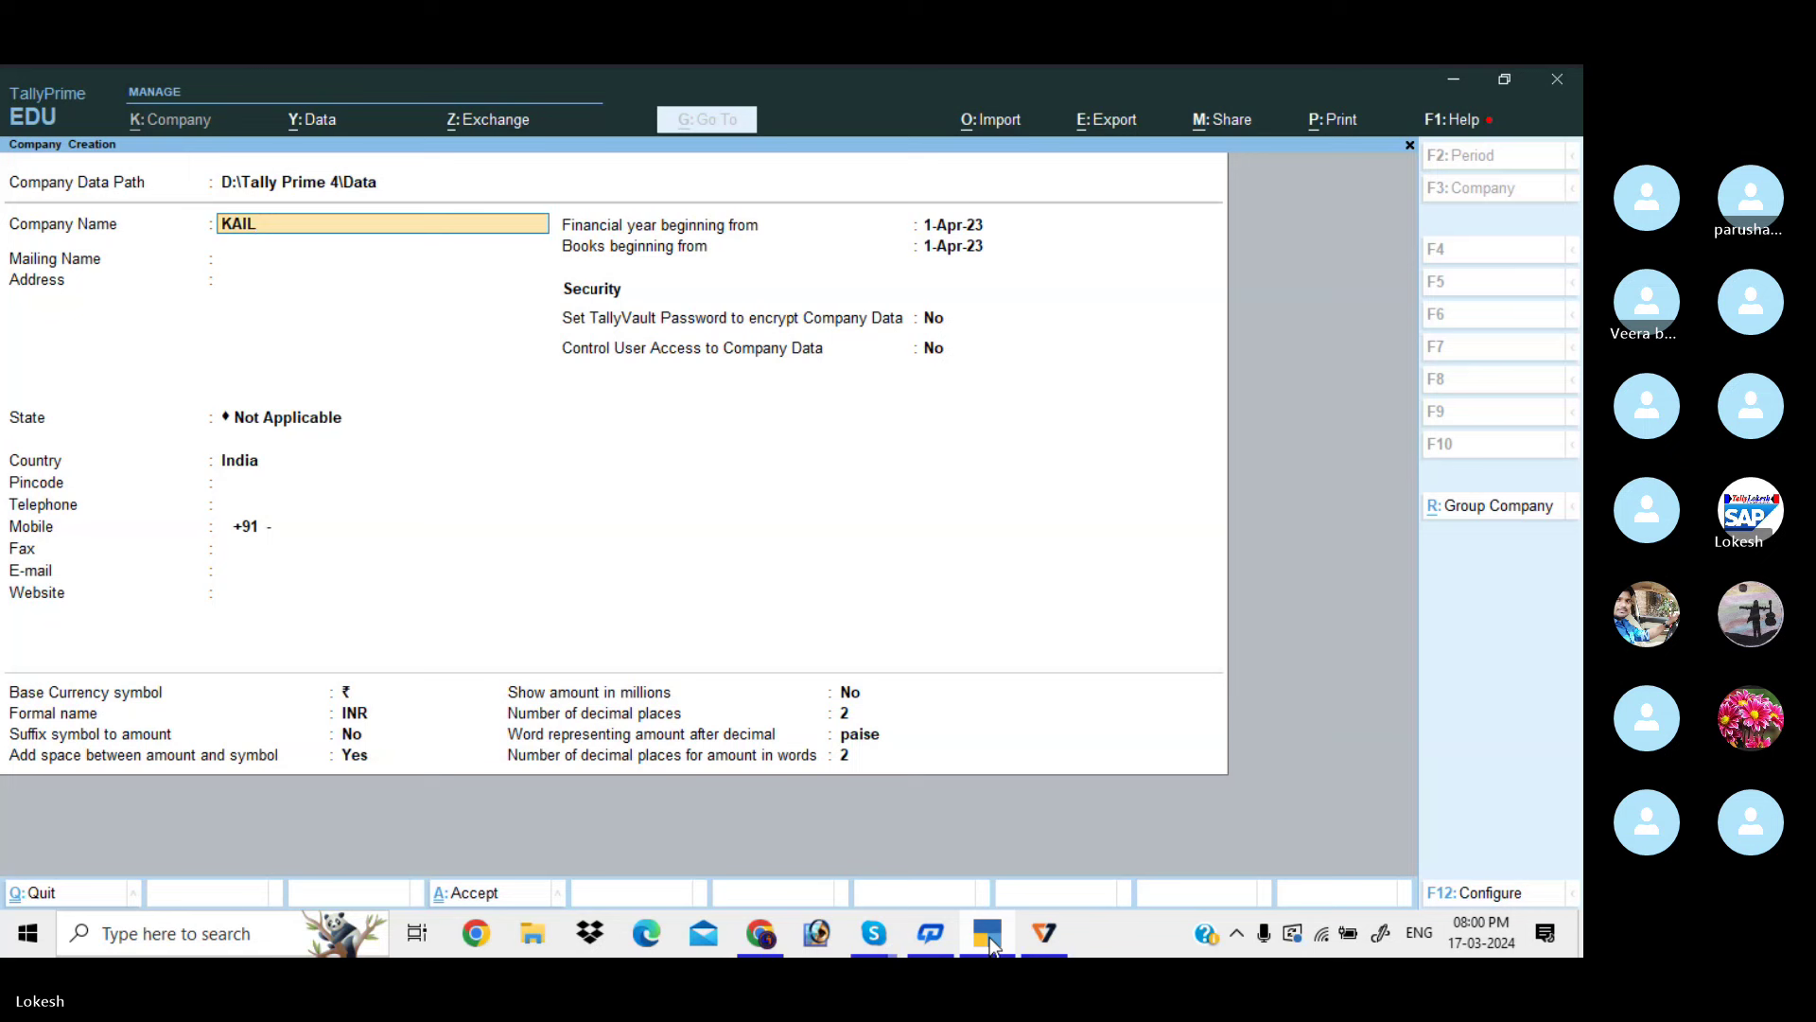
type("ASH FINANCE")
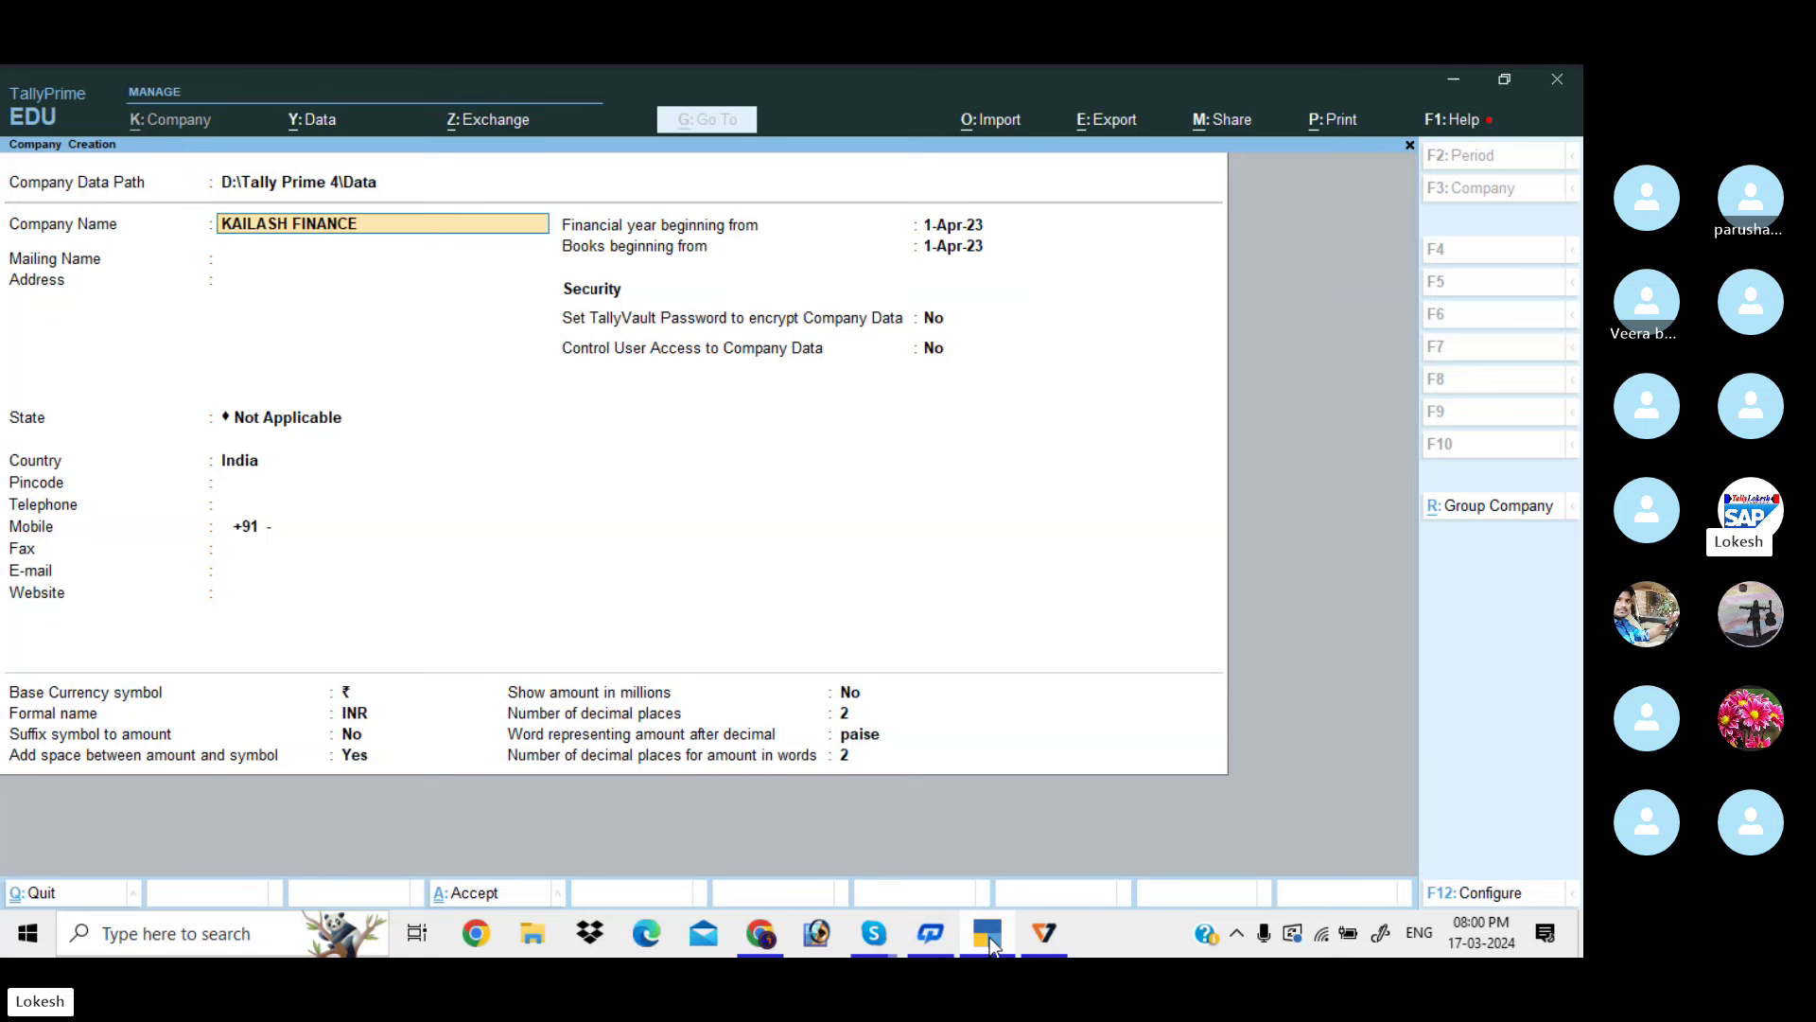
type(" COMPAN")
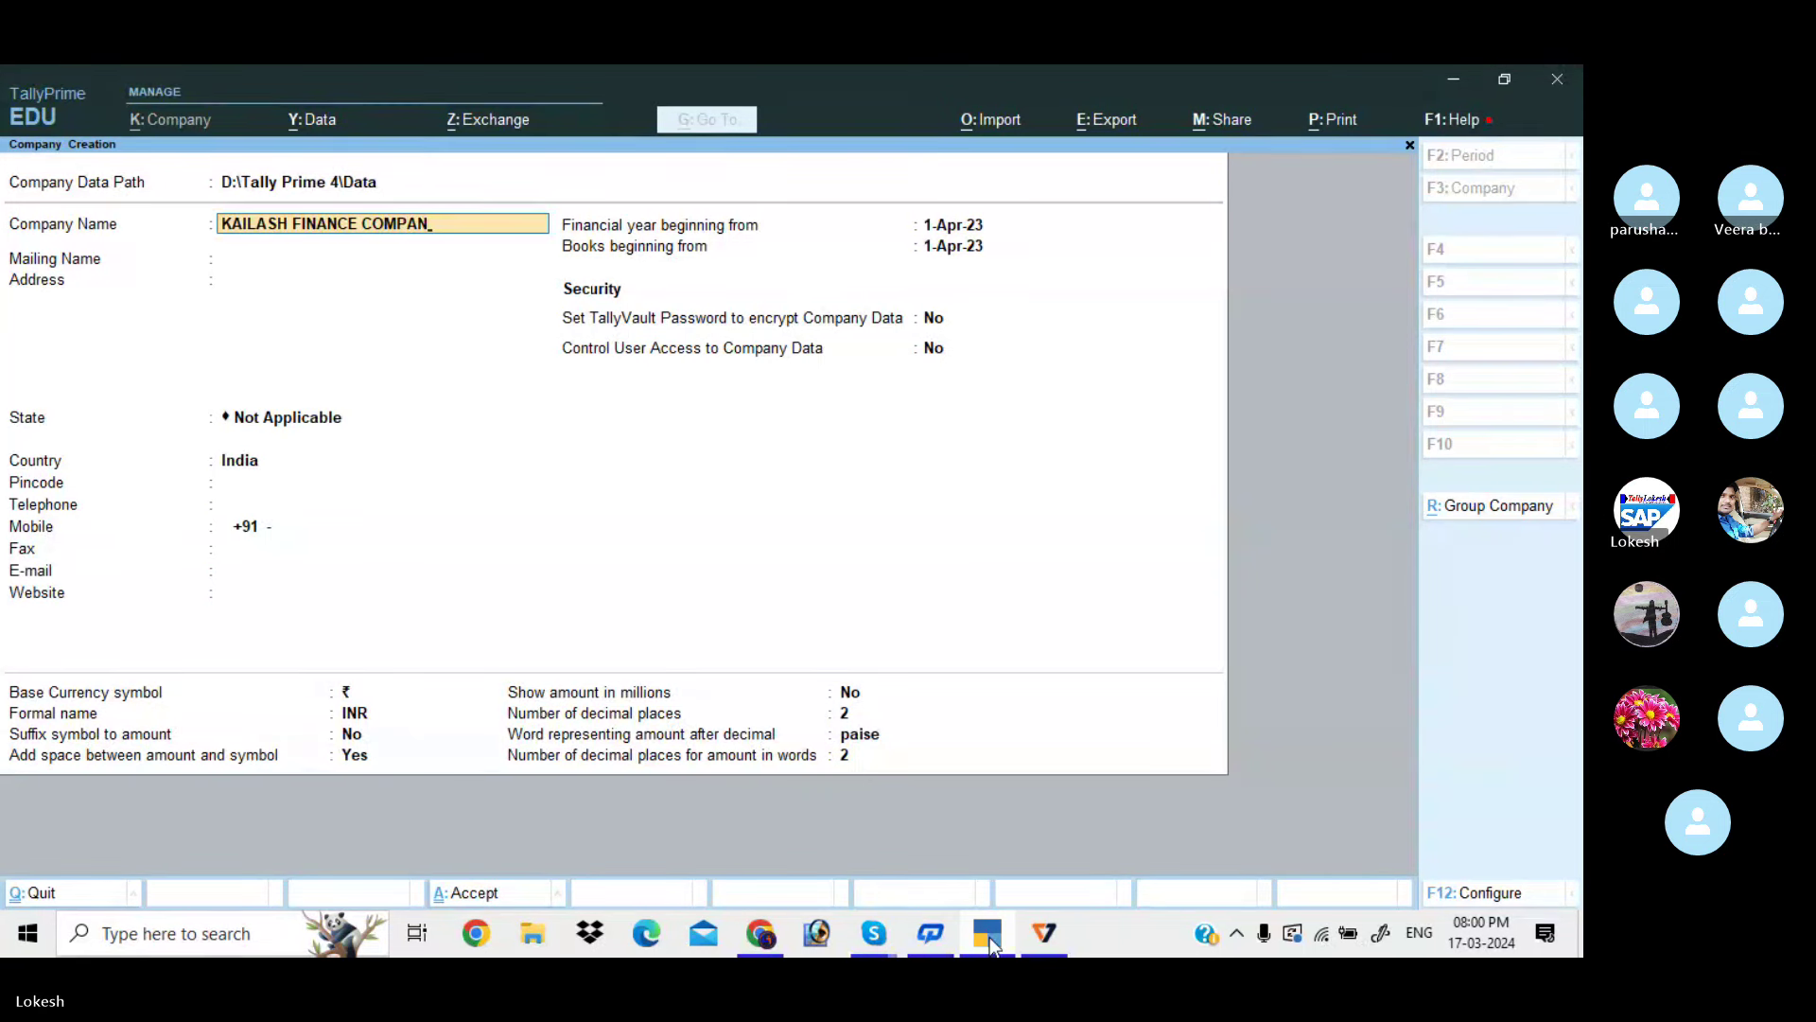
type("Y")
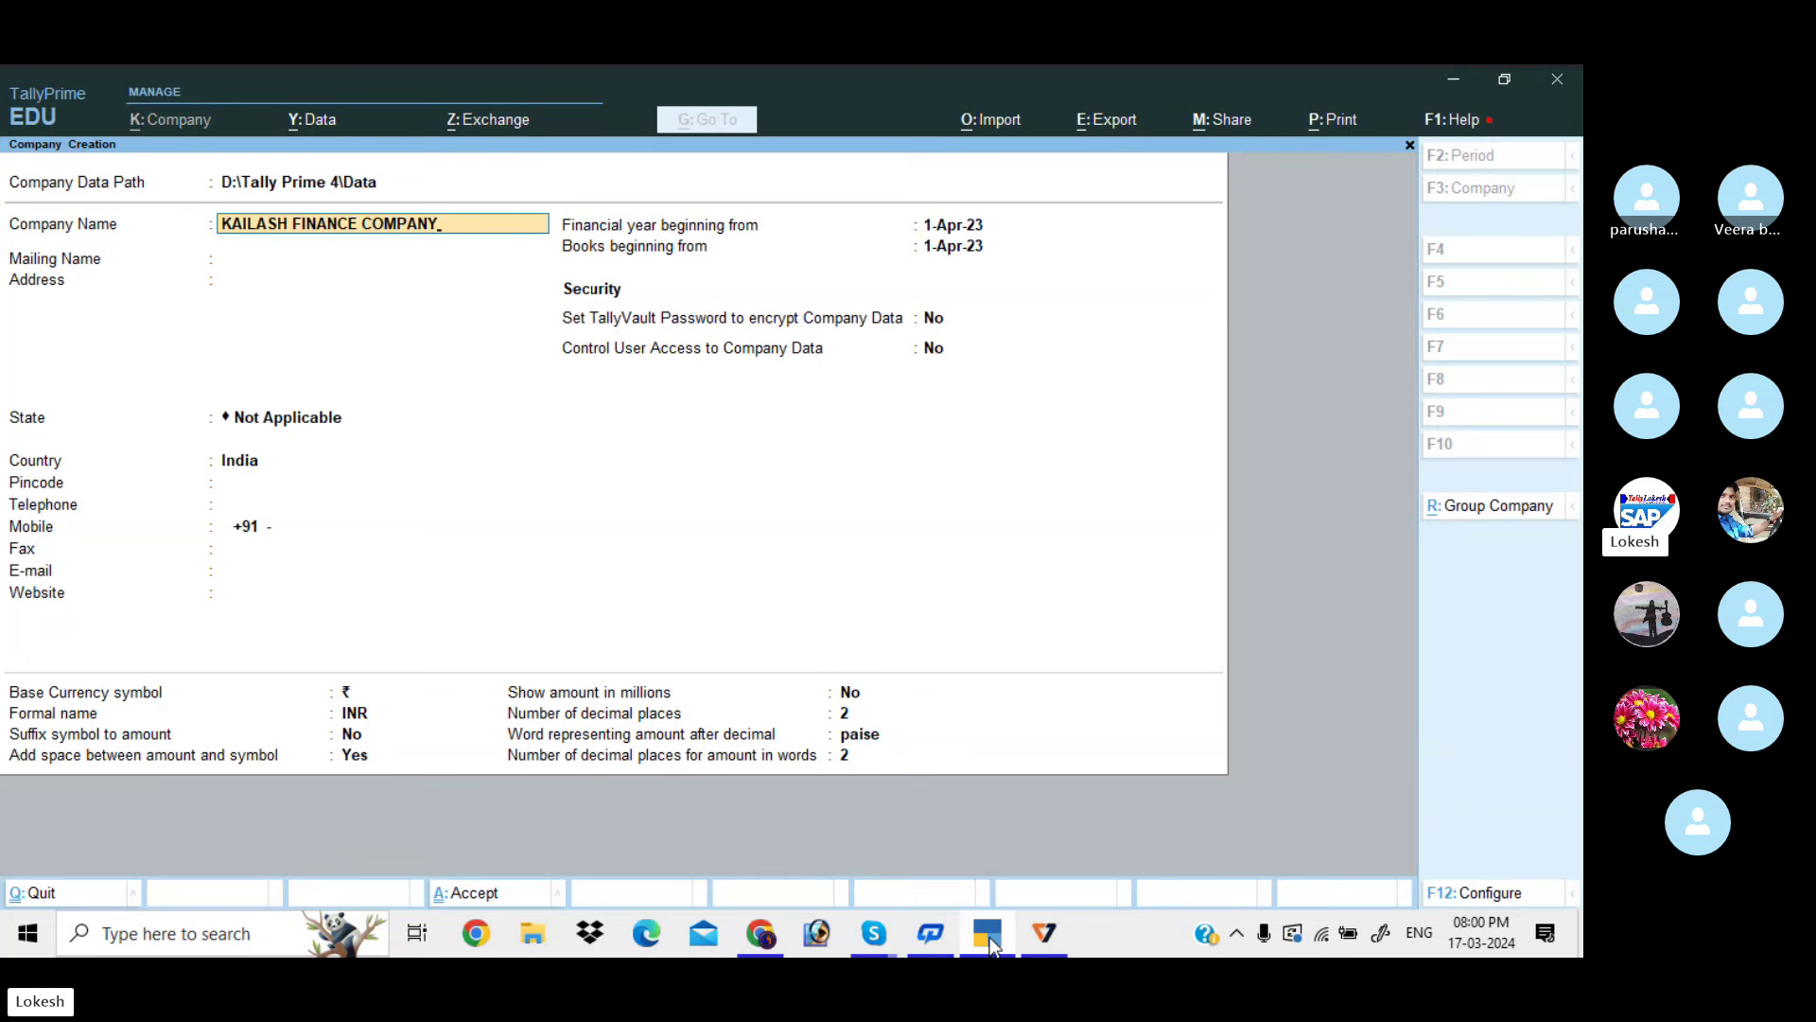
key("Return")
key("Return")
key("Return")
Set the company's state to Andhra Pradesh and save the new company with the remaining default details
key("Down")
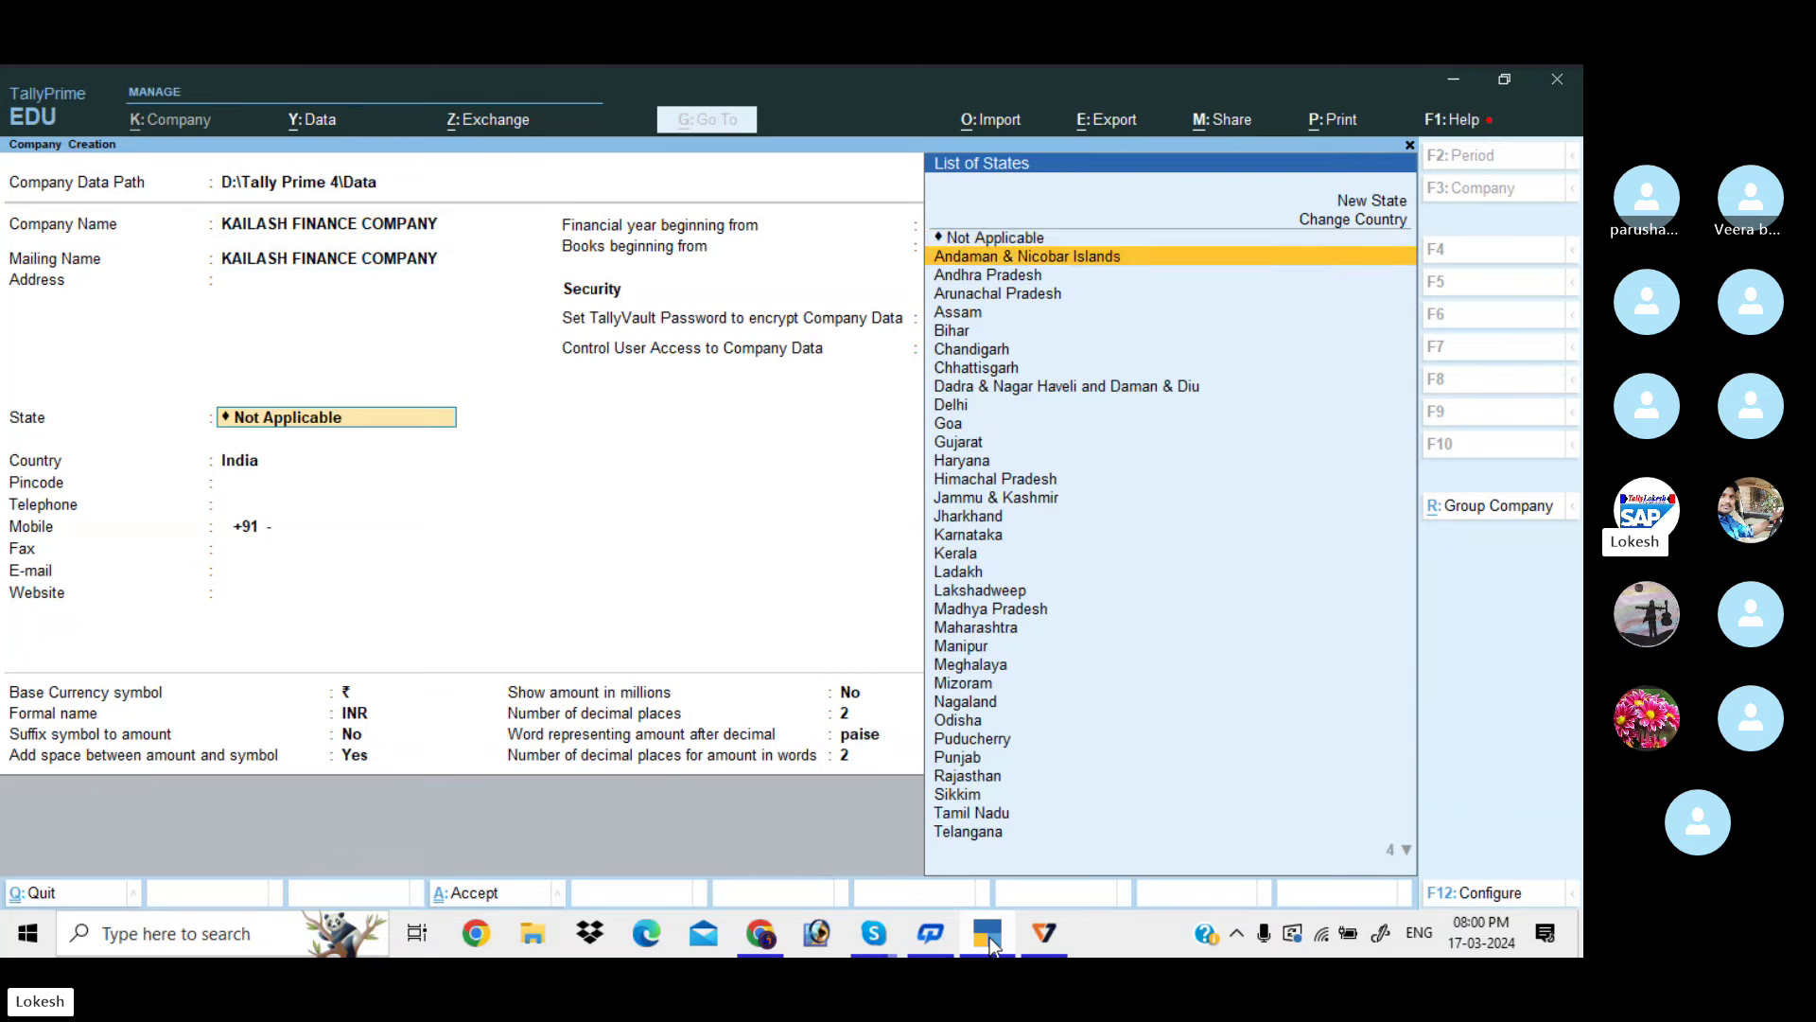
key("Down")
key("Return")
key("ctrl")
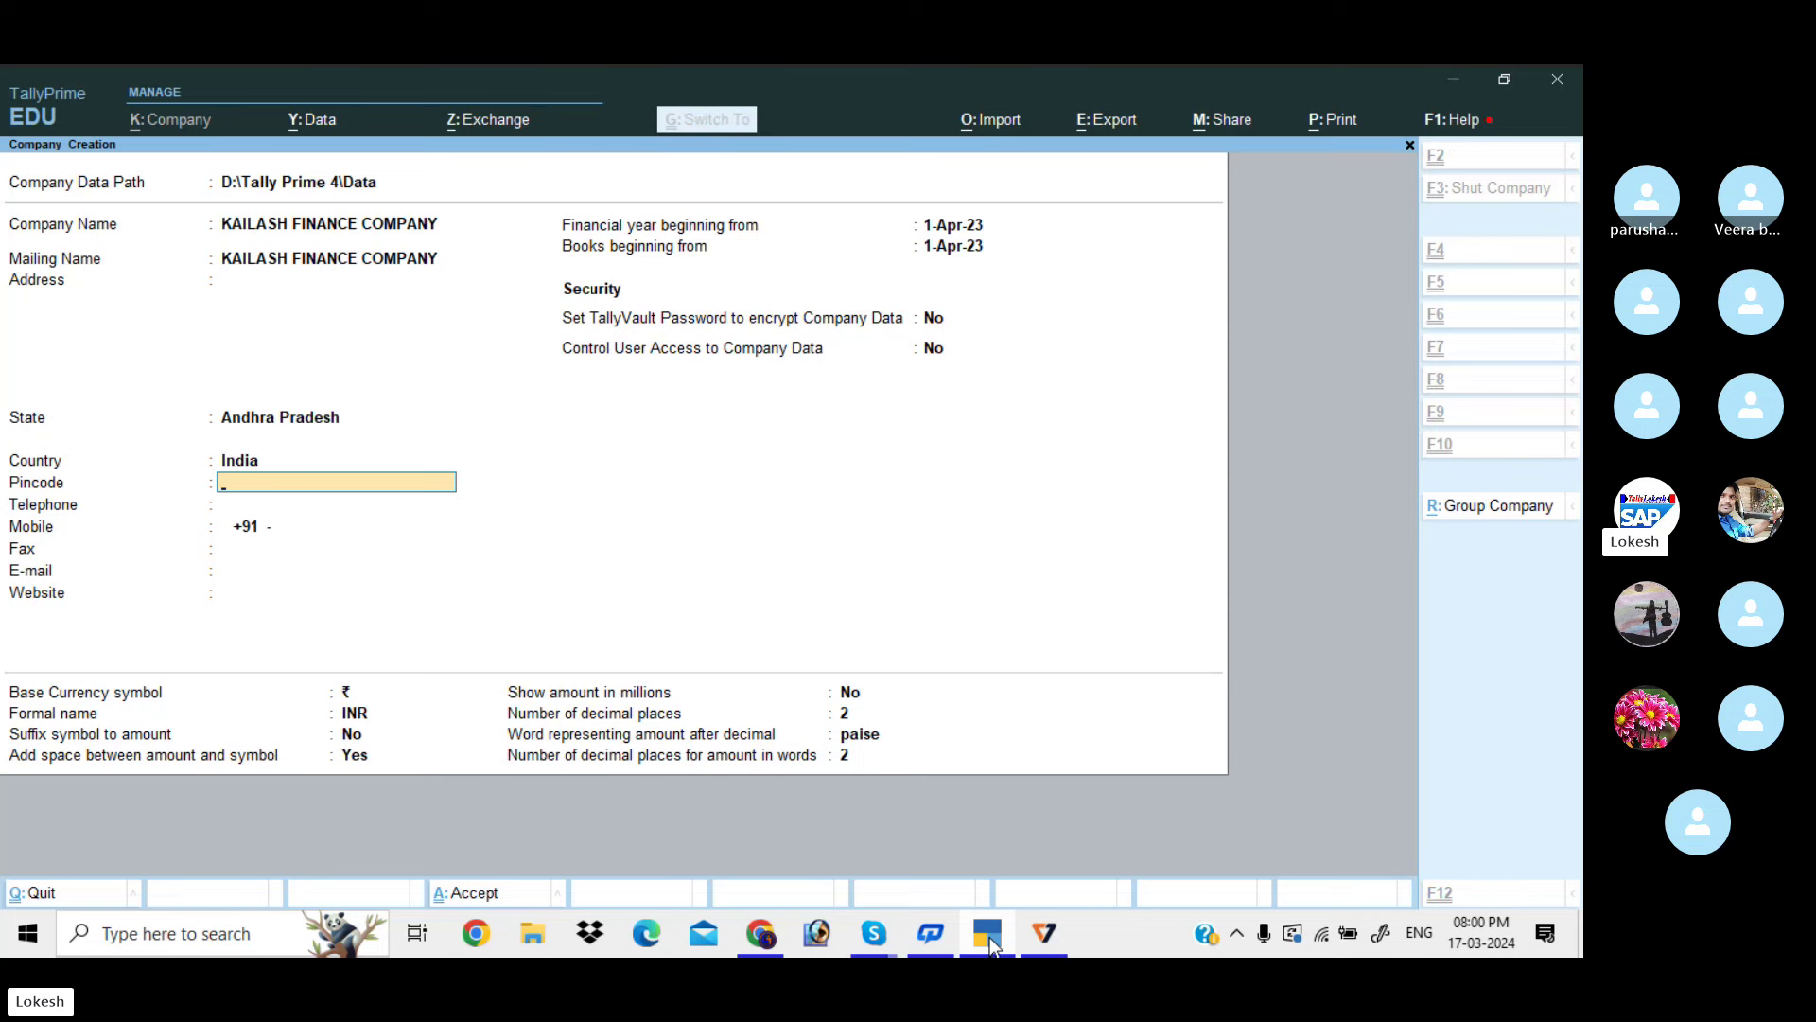
key("ctrl+a")
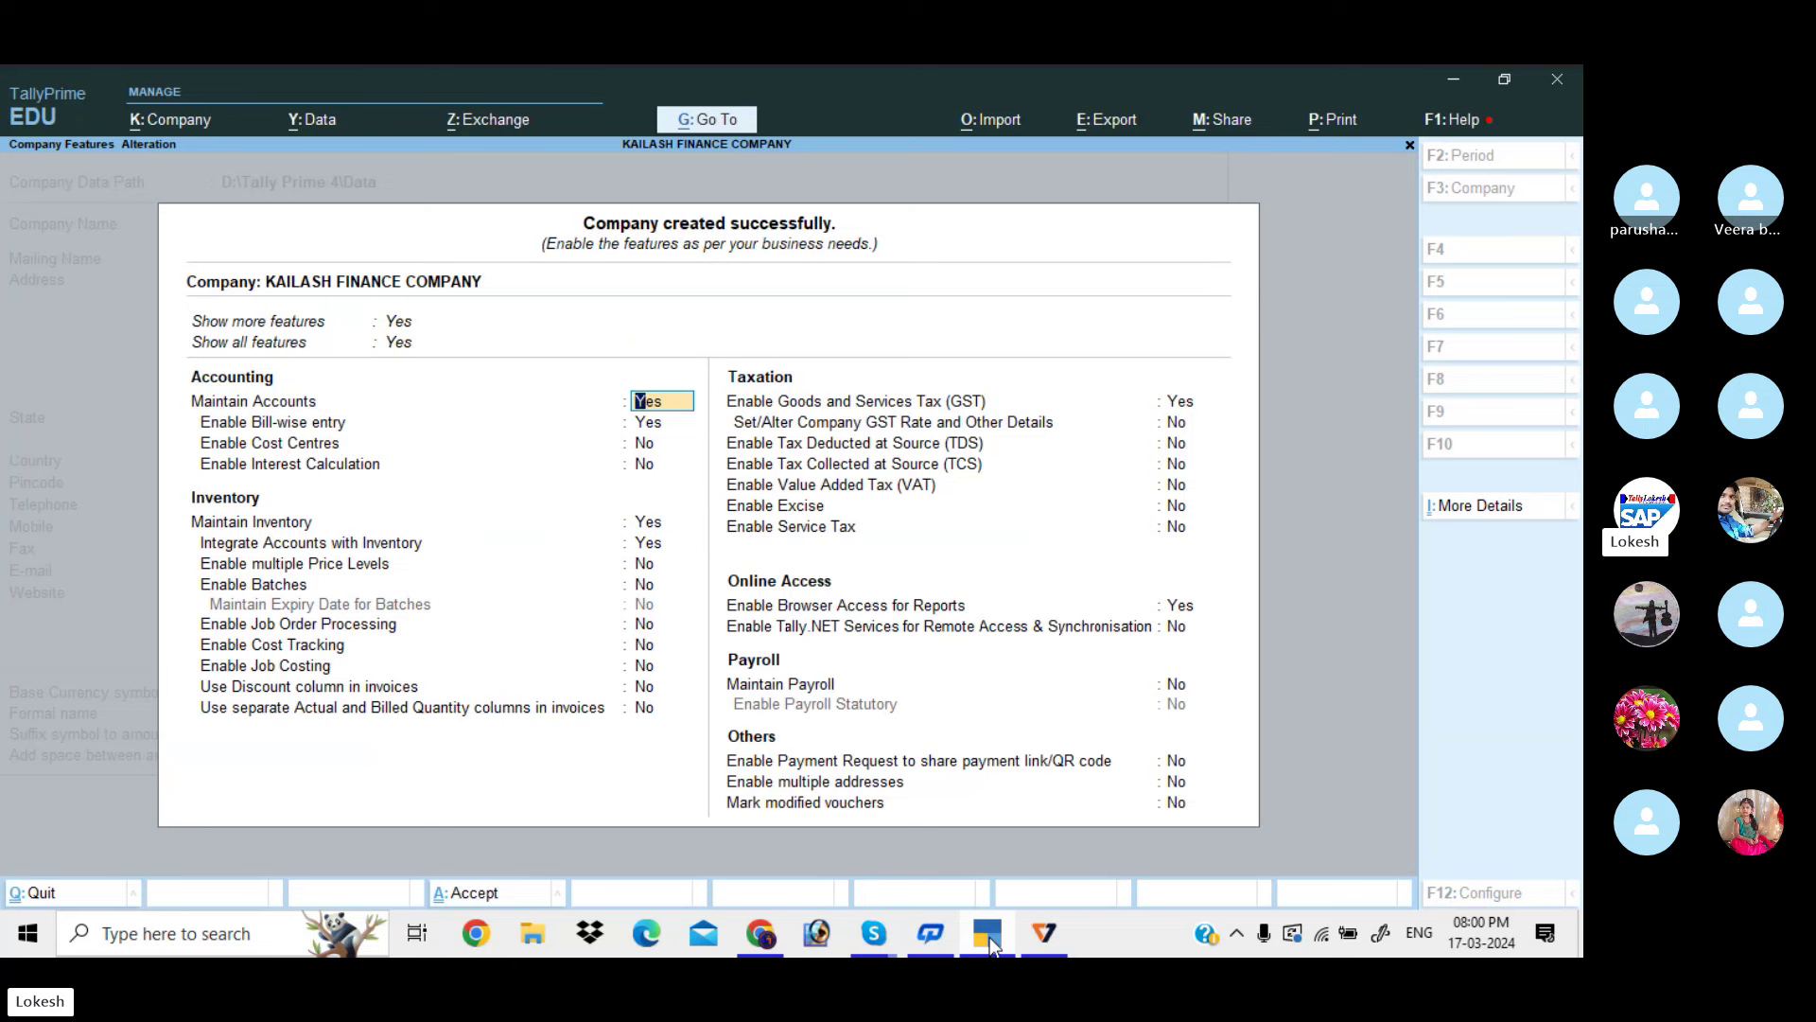
Keep accounts maintained, disable bill-wise entry, leave cost centres off and enable interest calculation for the company
key("Return")
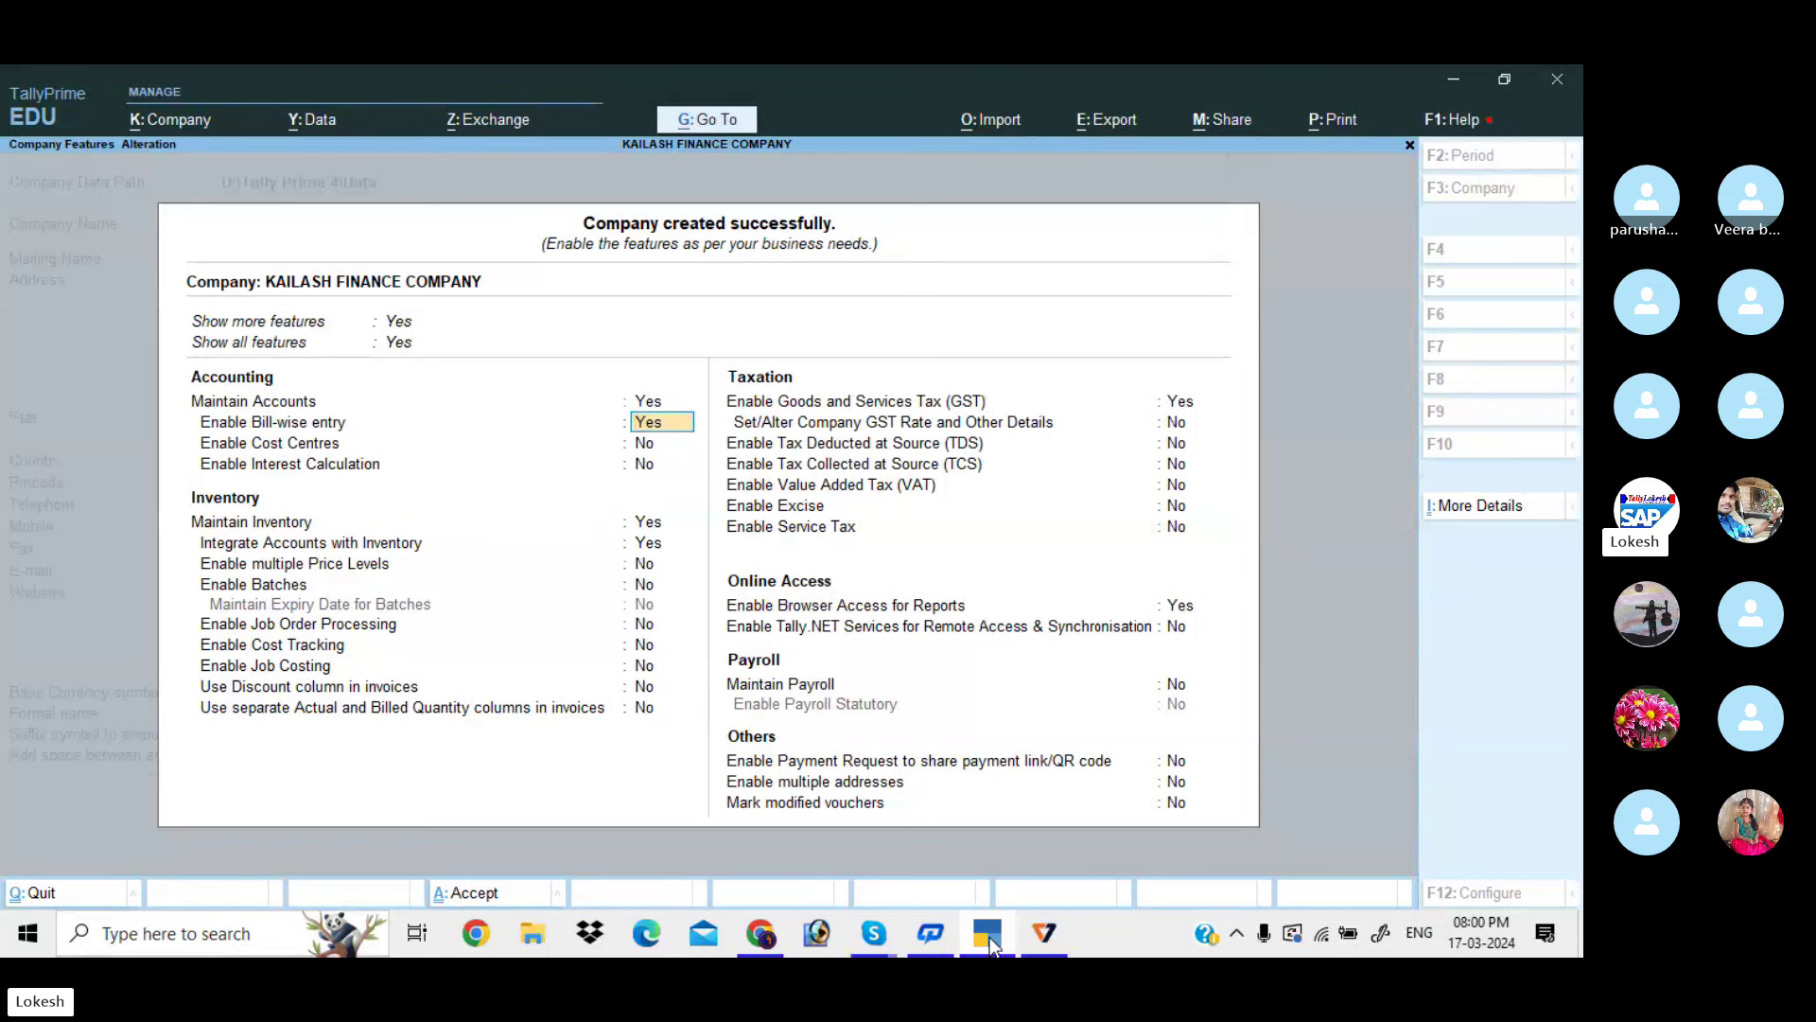
type("N")
key("Return")
key("Return")
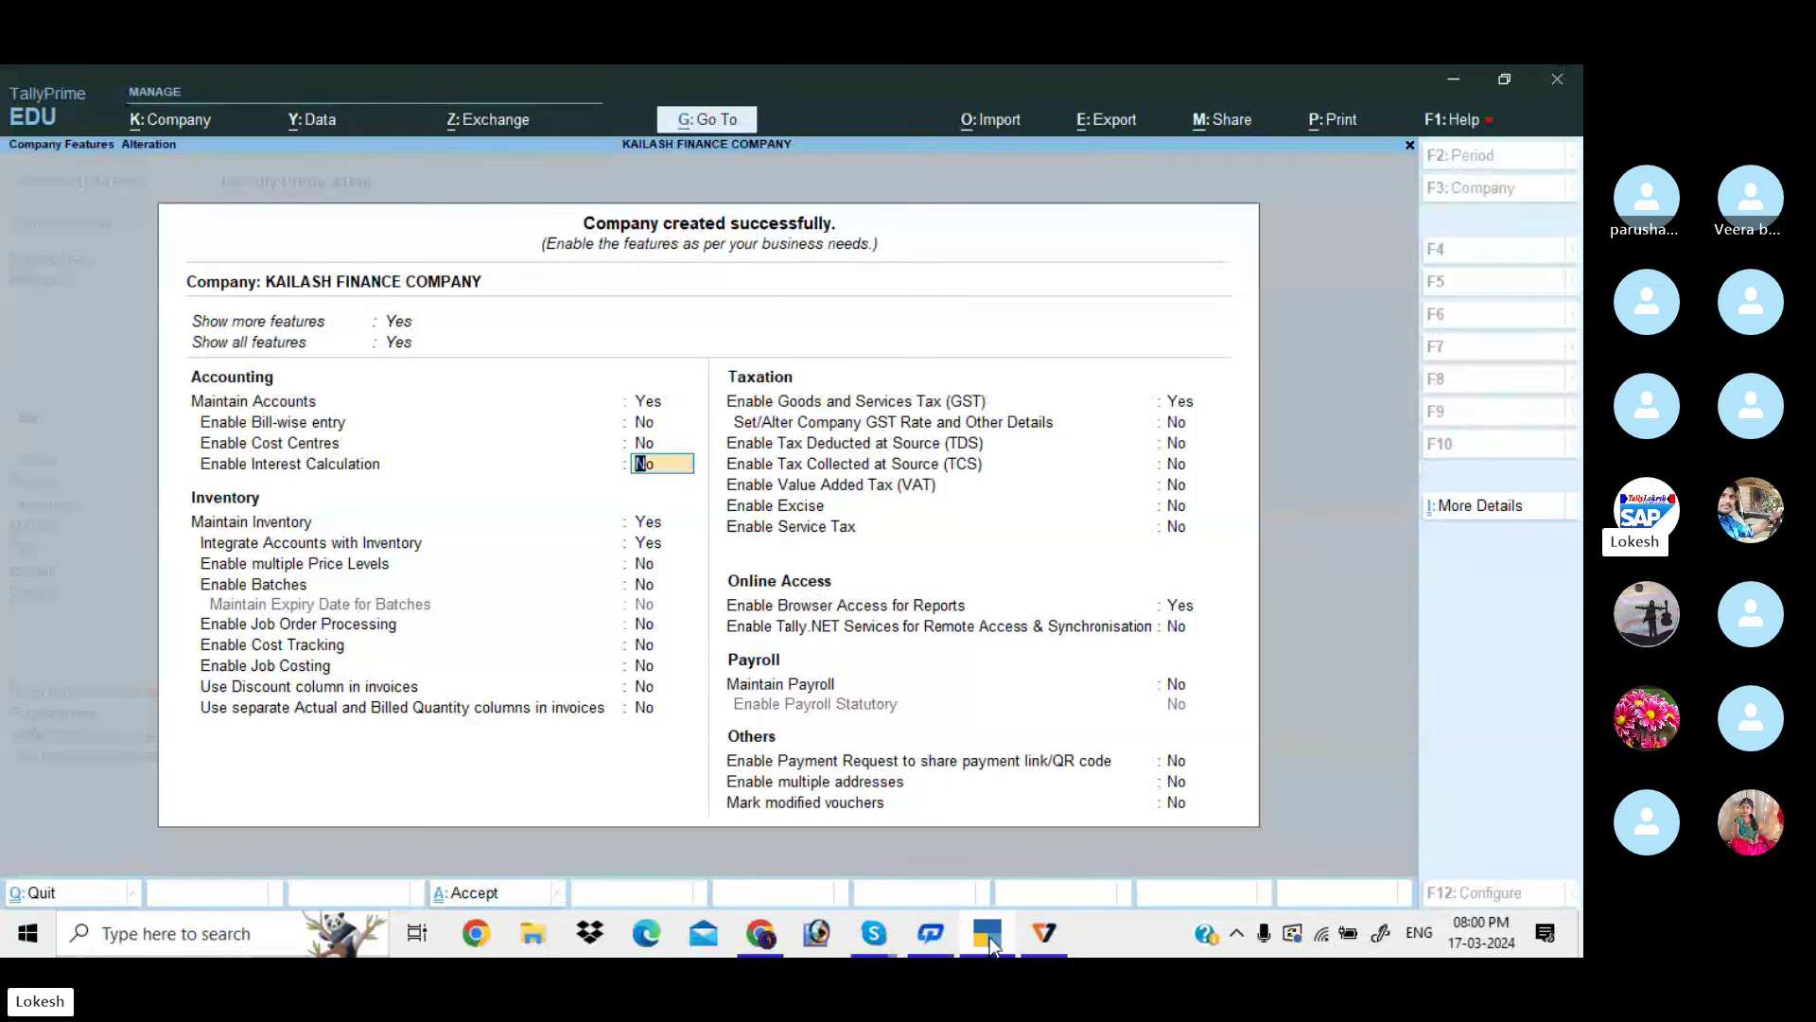
type("Y")
key("Return")
Disable inventory maintenance and Goods and Services Tax (GST), leaving the other taxation features off
type("N")
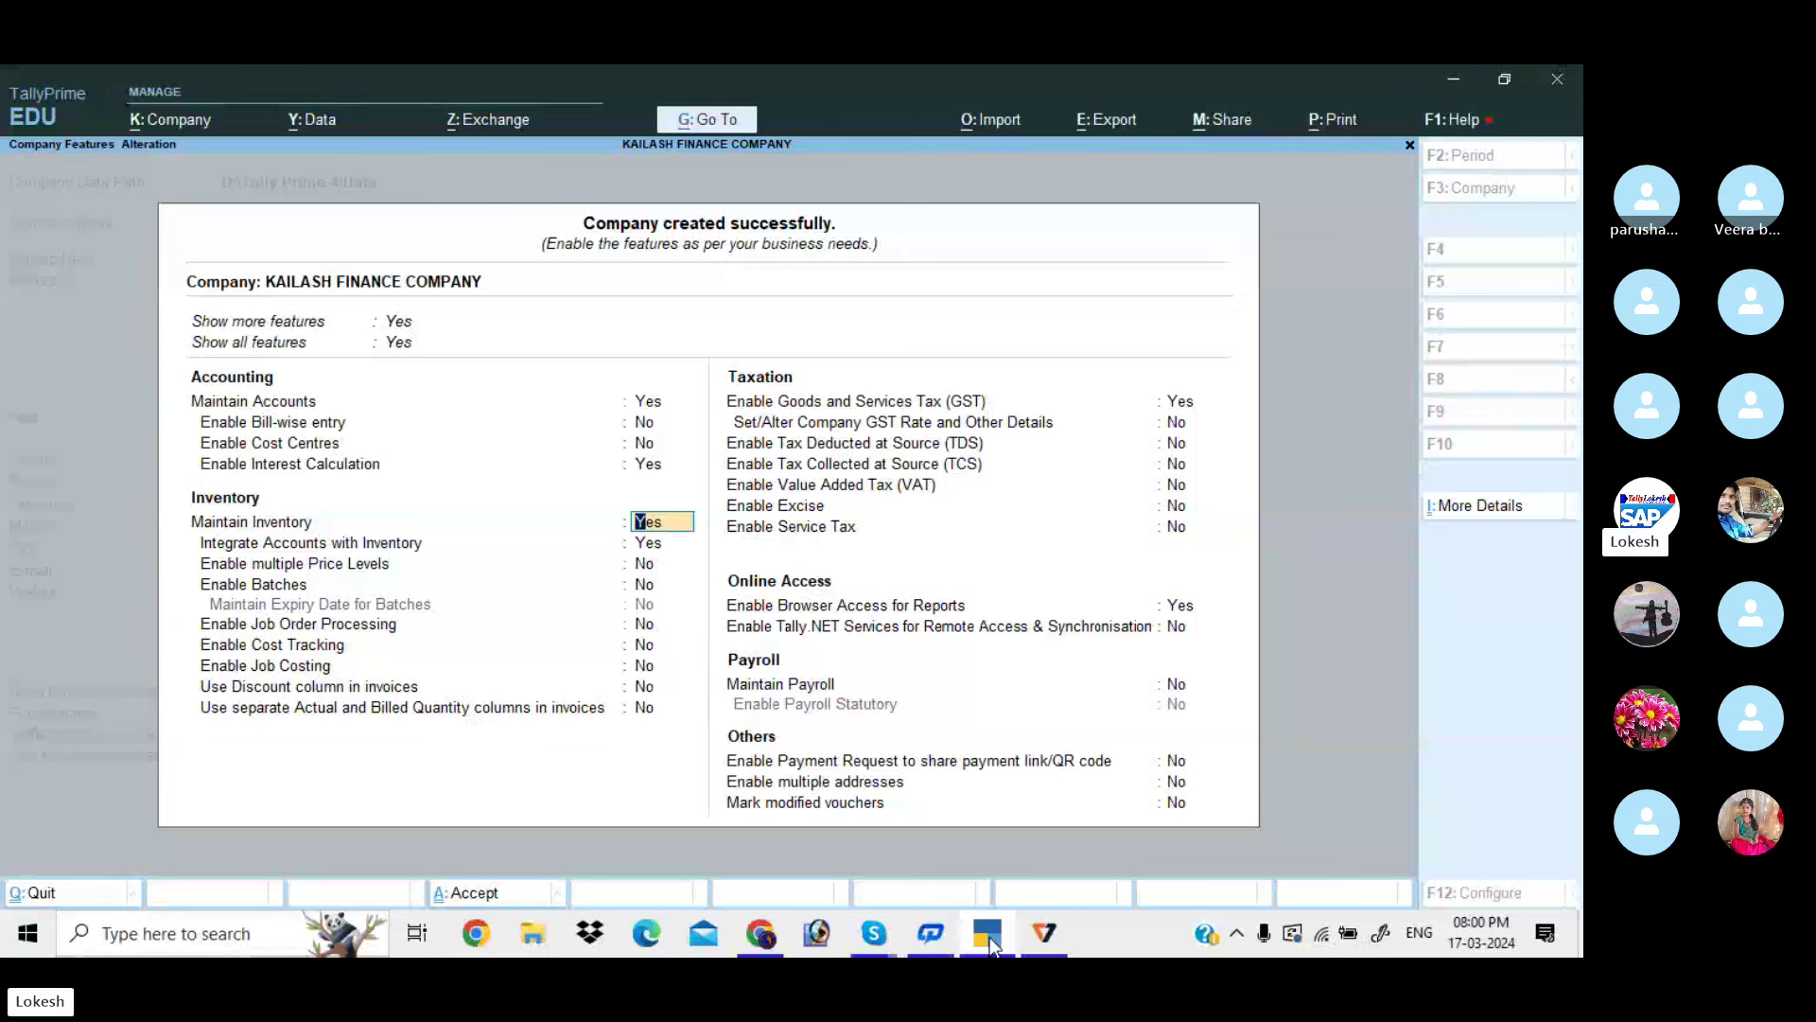
key("Return")
type("N")
key("Return")
key("Return")
key("Return")
key("Return")
key("Return")
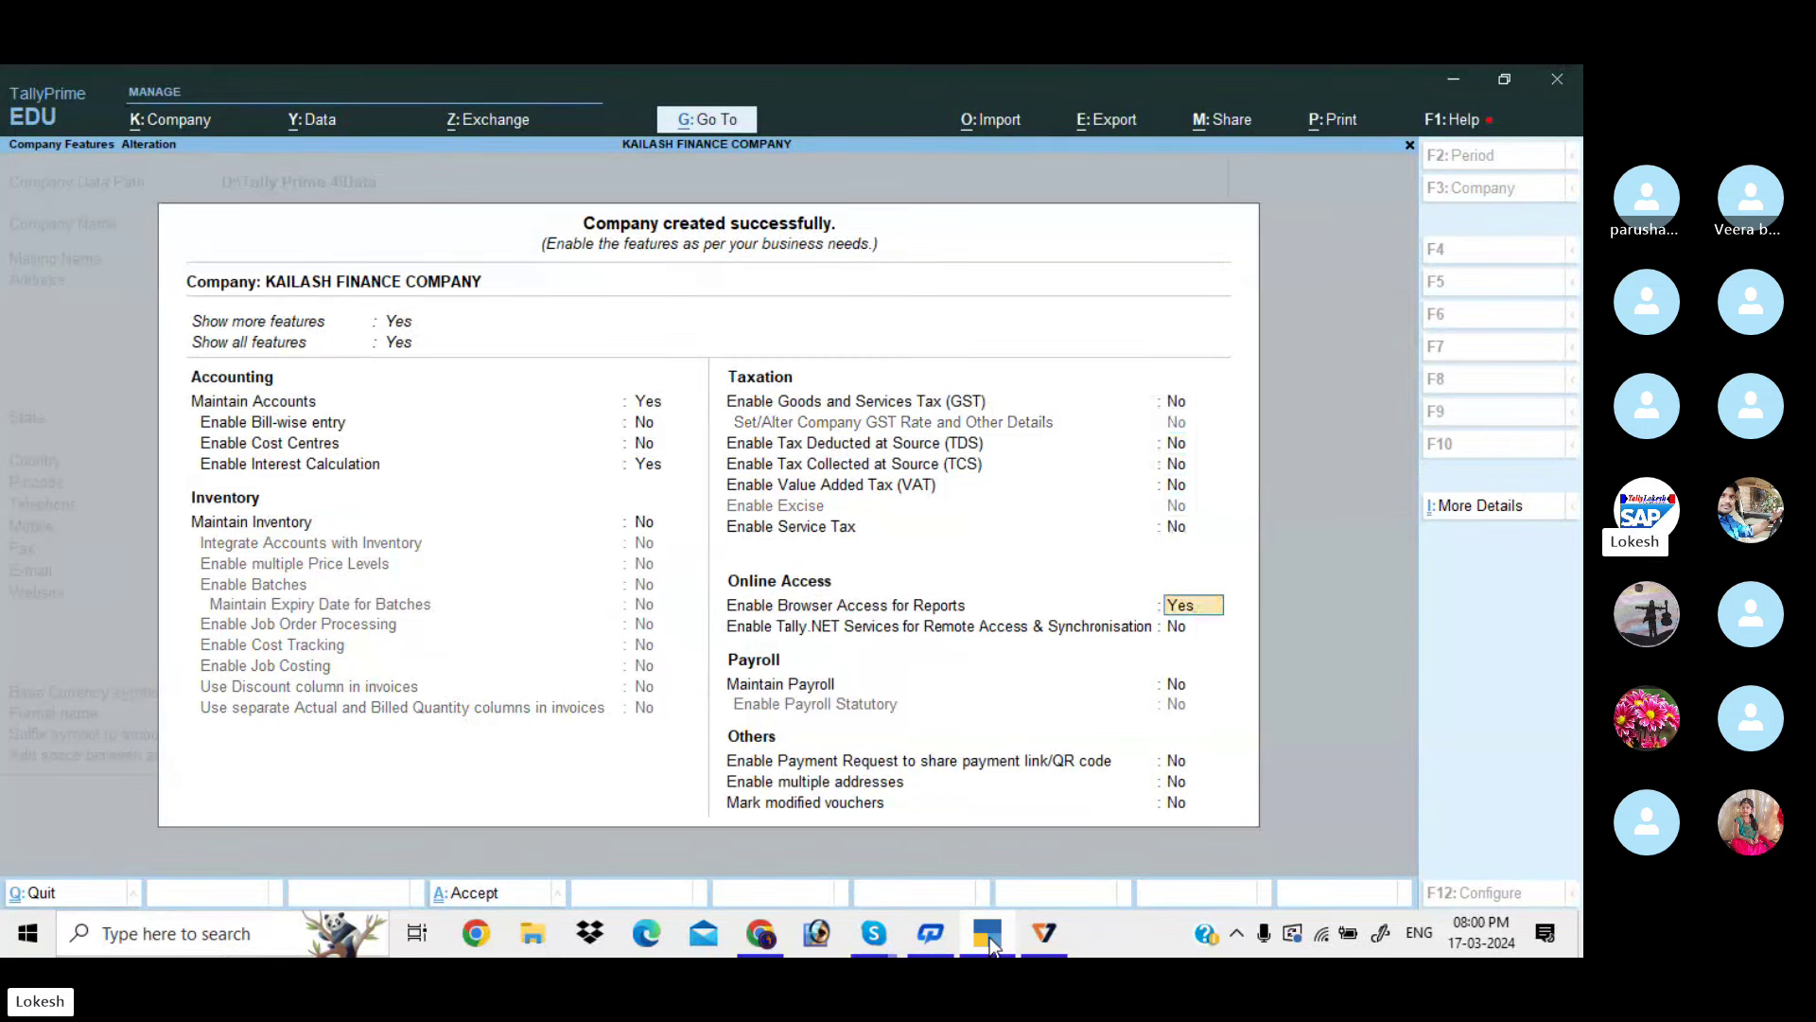
Disable browser access for reports, keep the remaining features off and accept the company features
type("N")
key("Return")
key("Return")
key("Return")
key("Return")
key("Return")
key("Return")
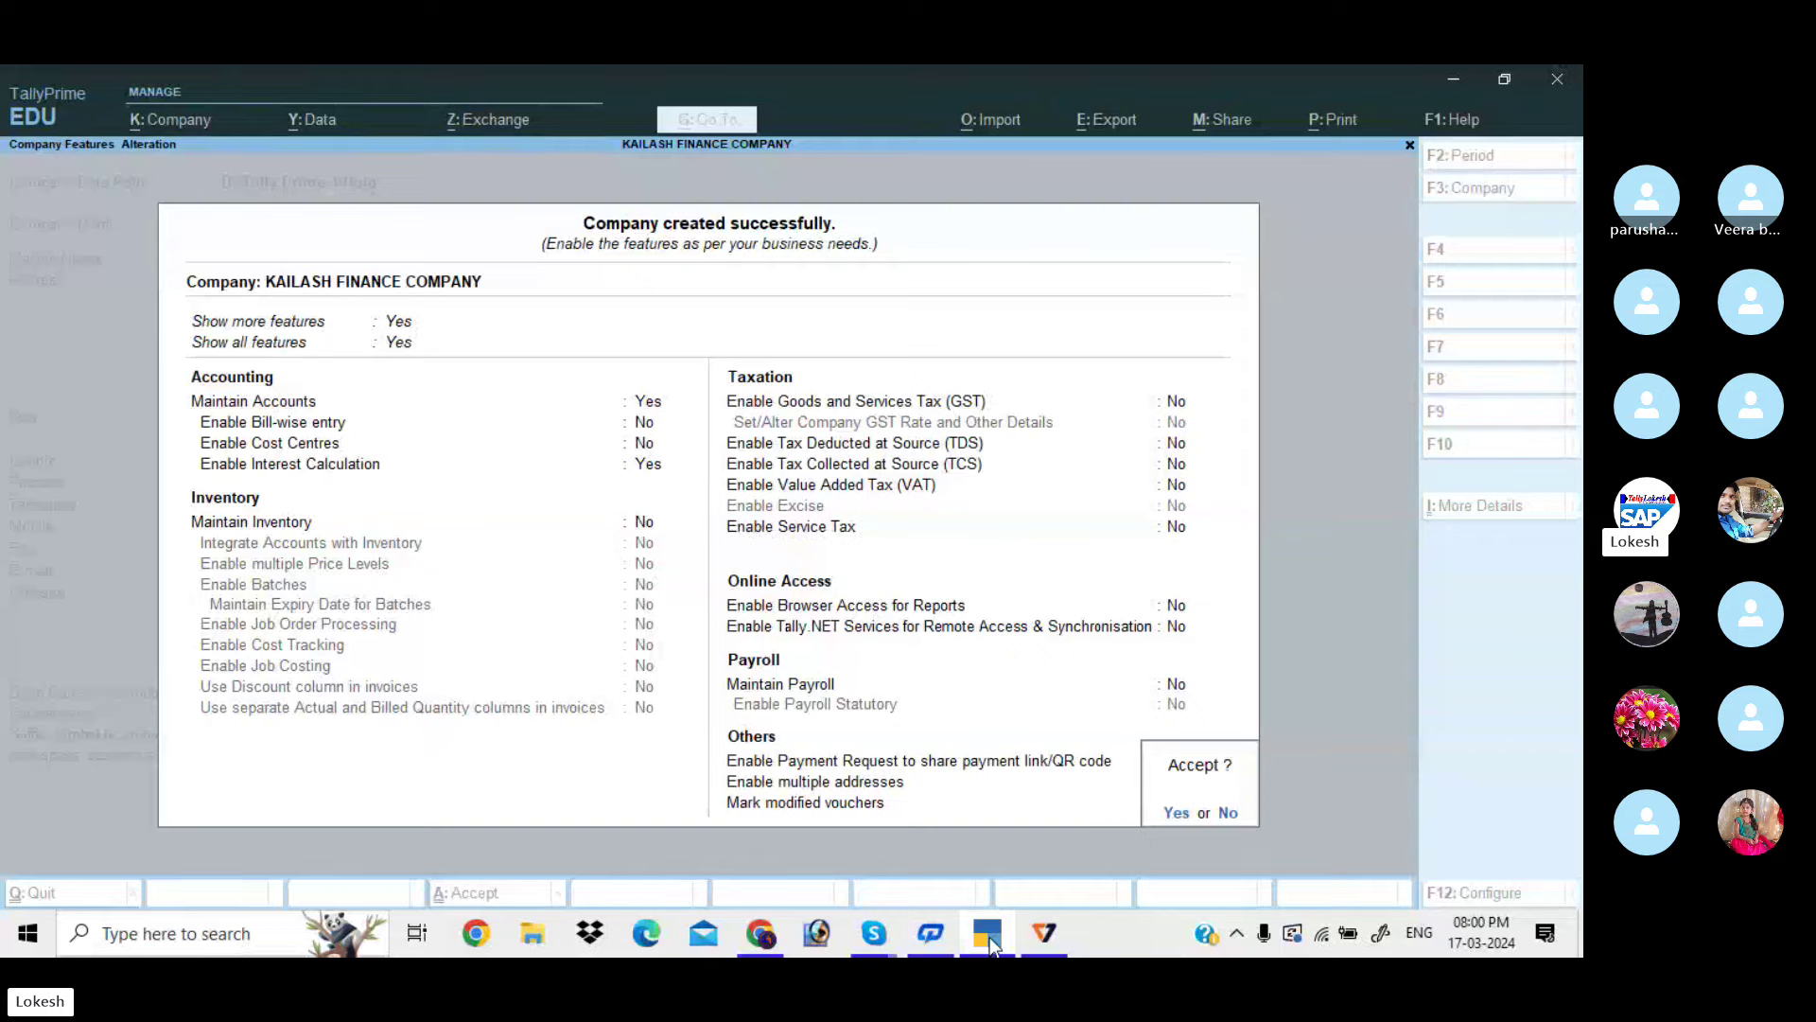
key("Return")
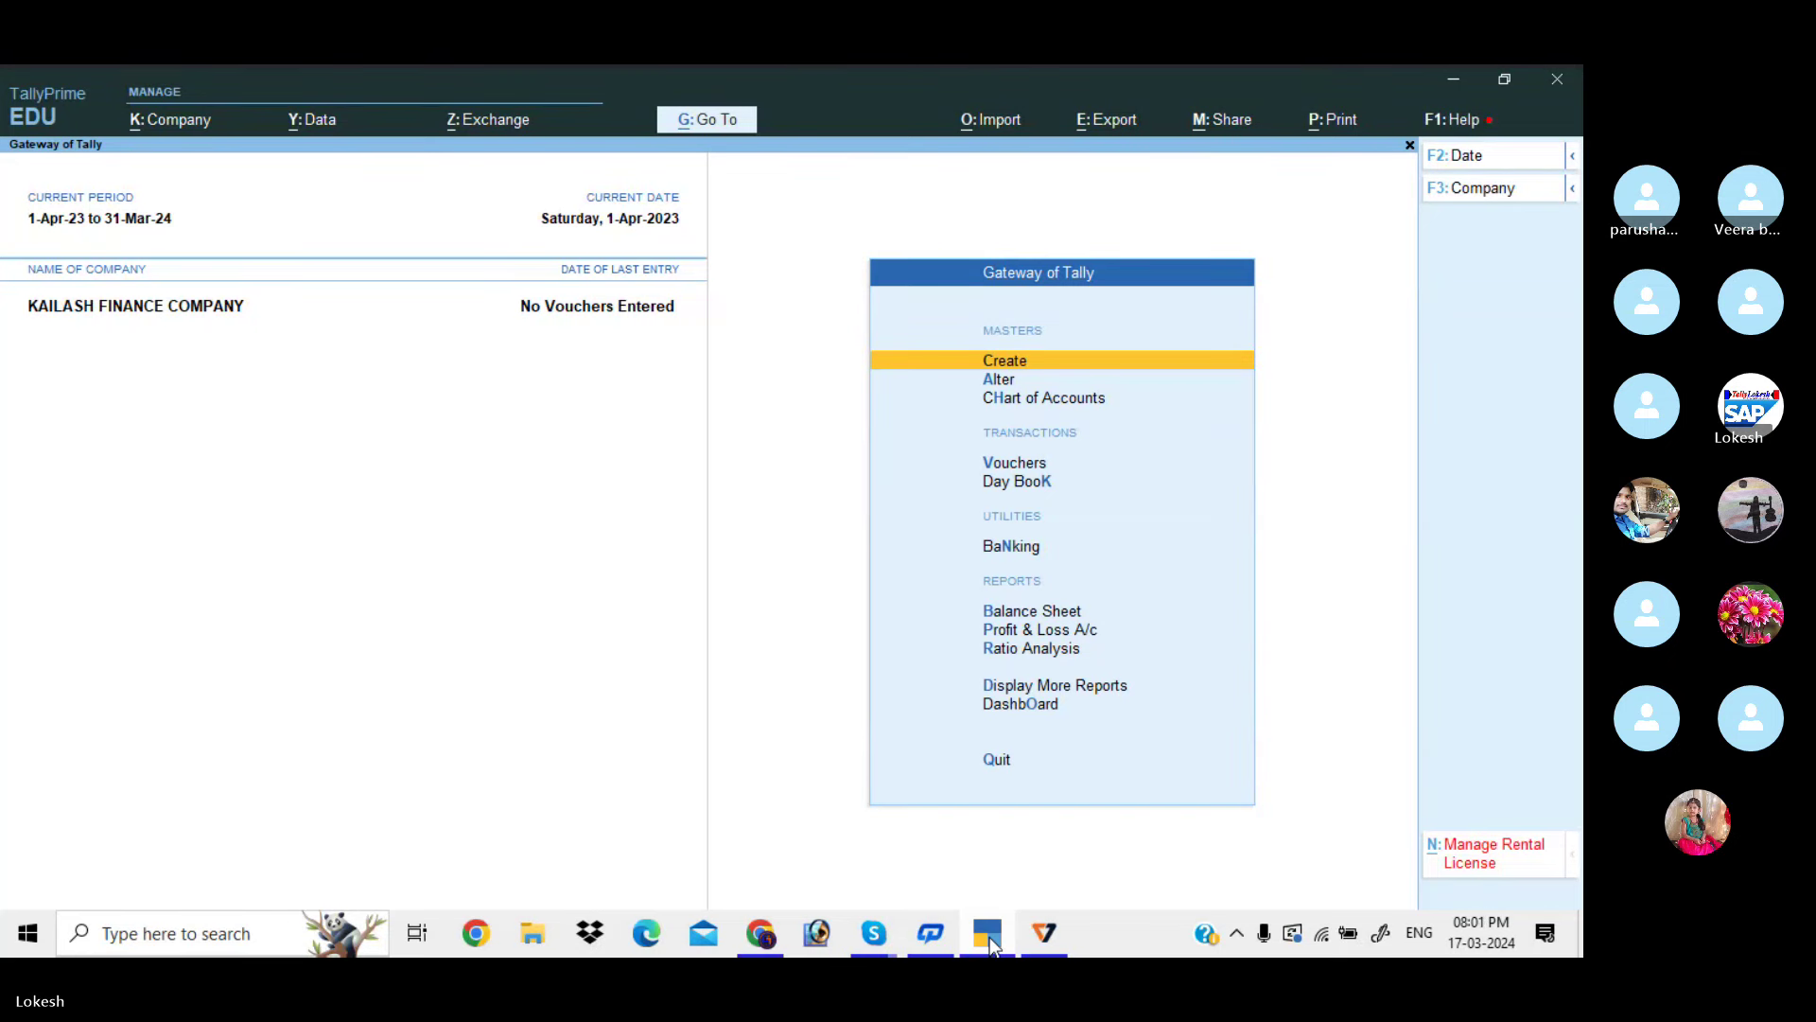
Start a new ledger named with the owner's name followed by Capital, without an alias, under Capital Account
key("Return")
key("Down")
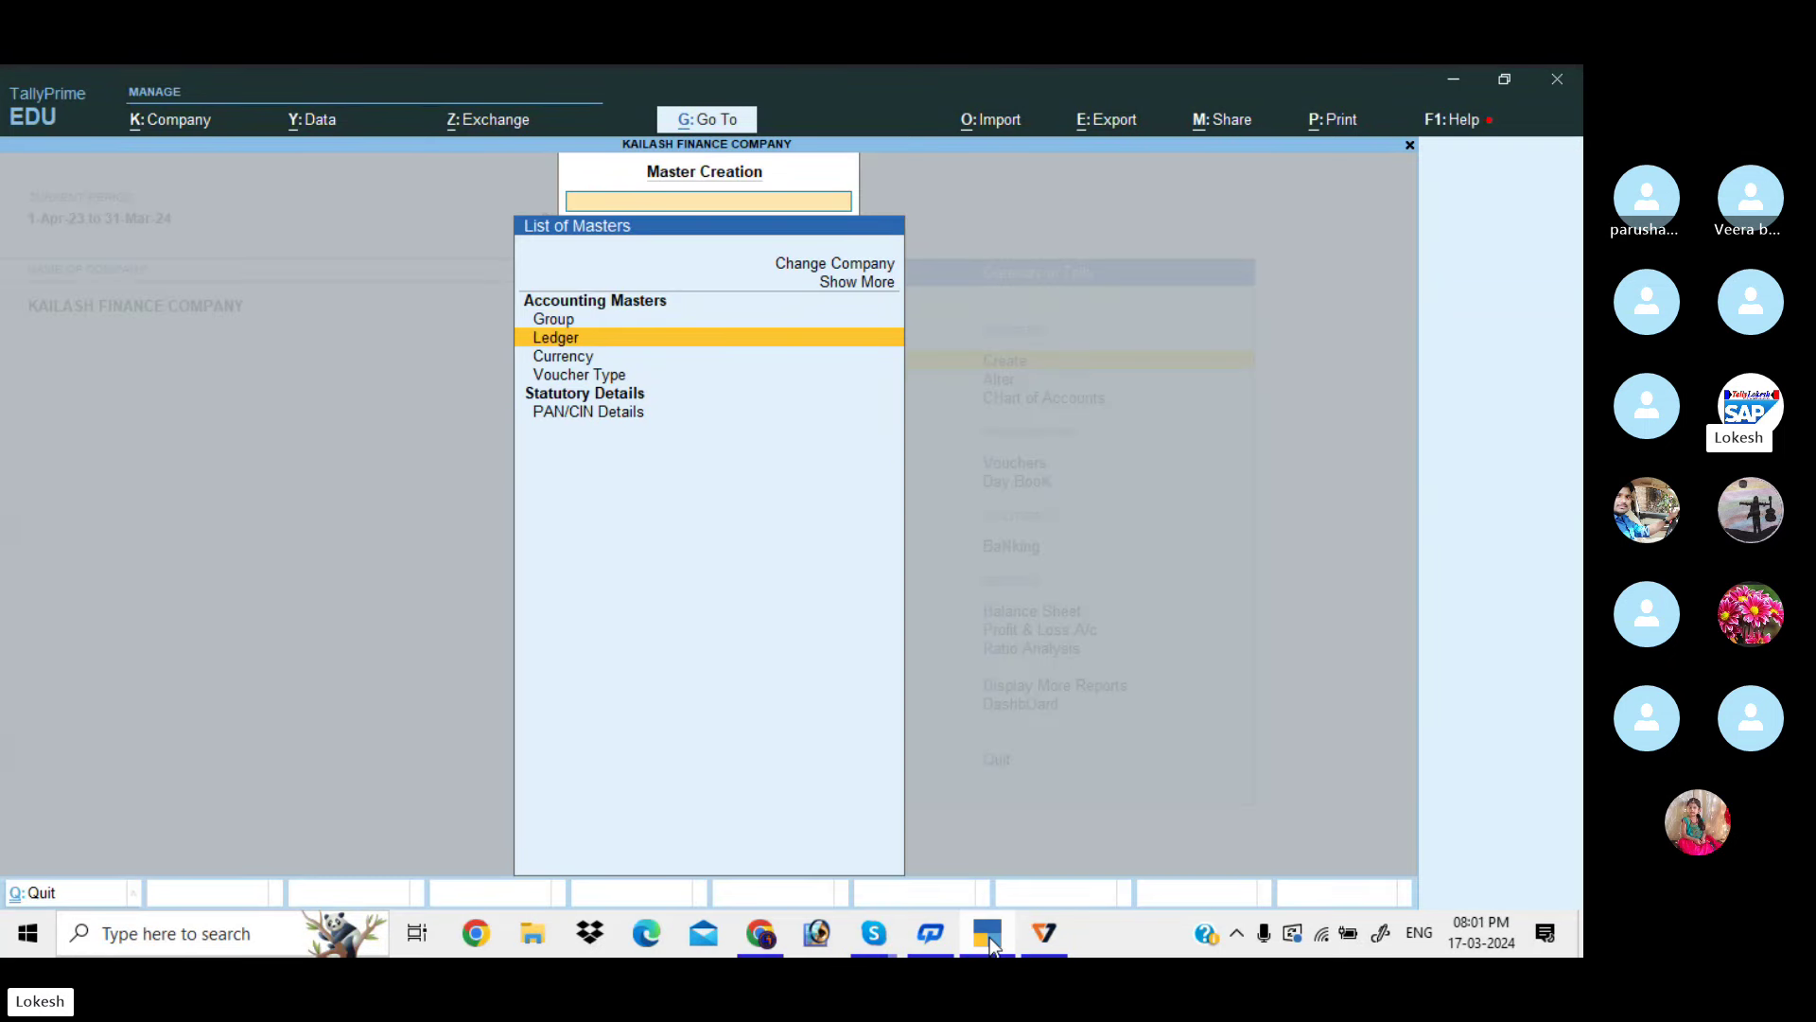
key("Return")
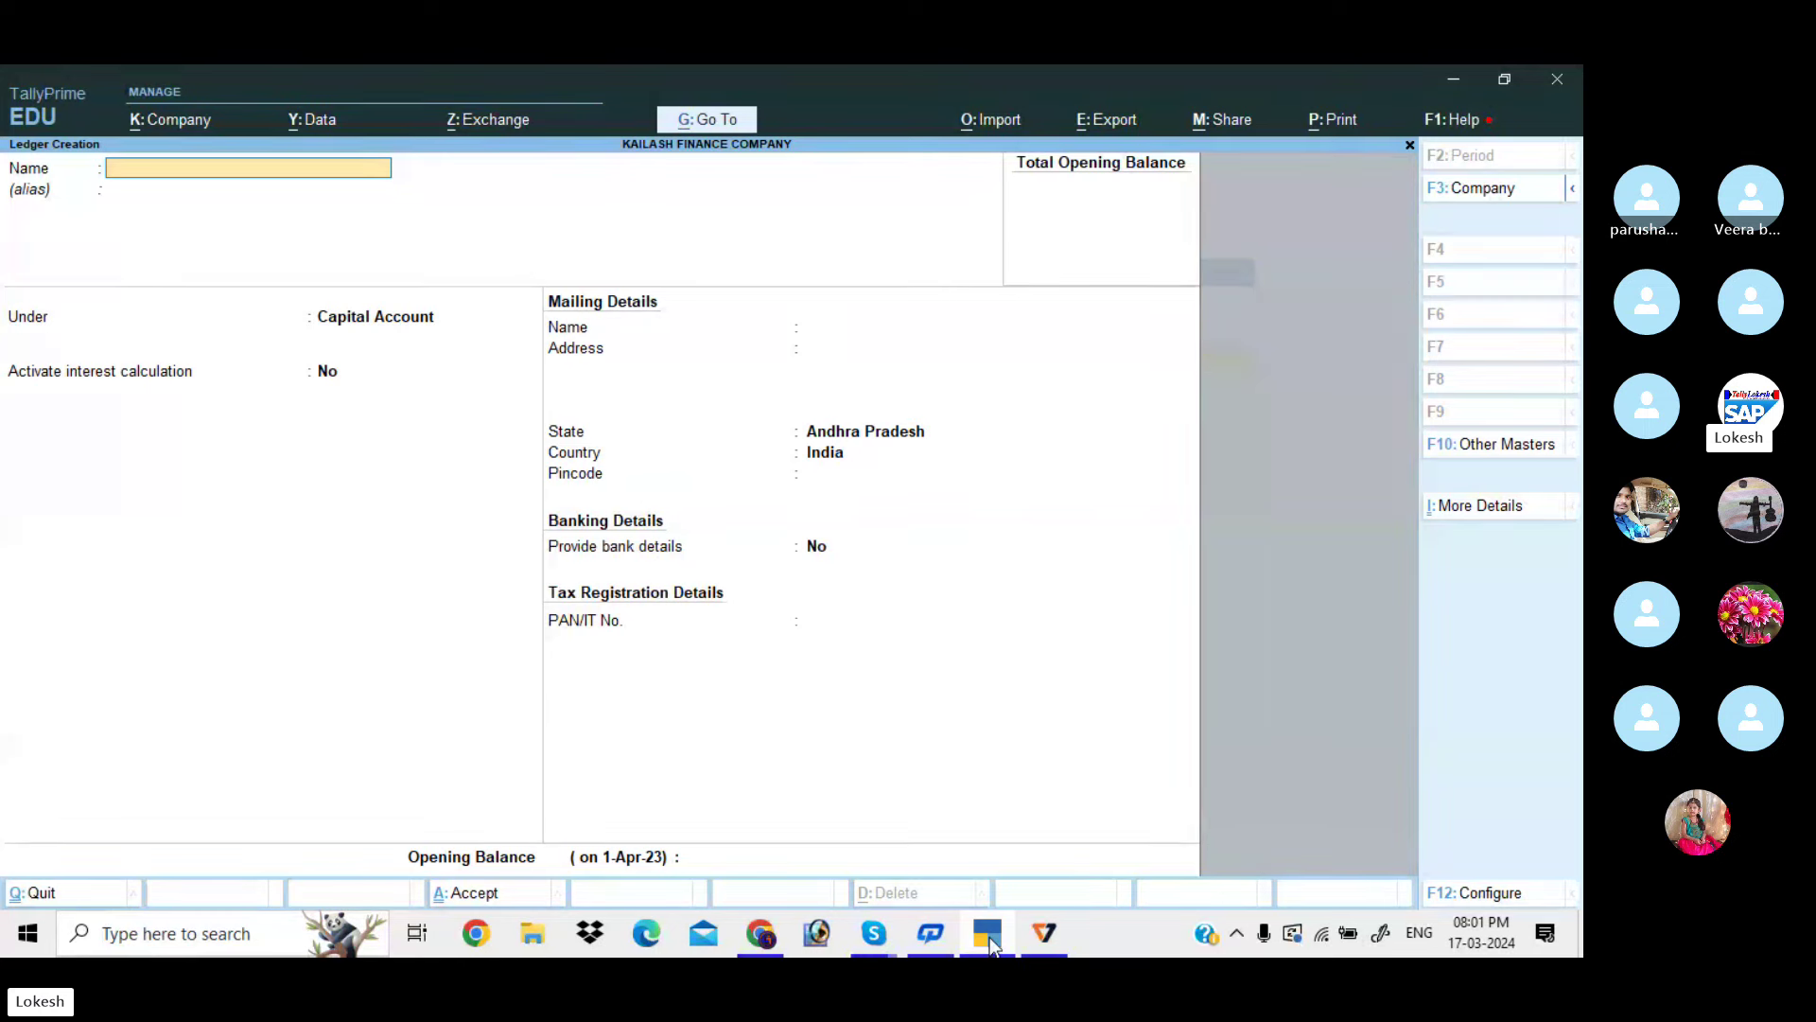
type("Kailash capital")
key("Return")
key("Return")
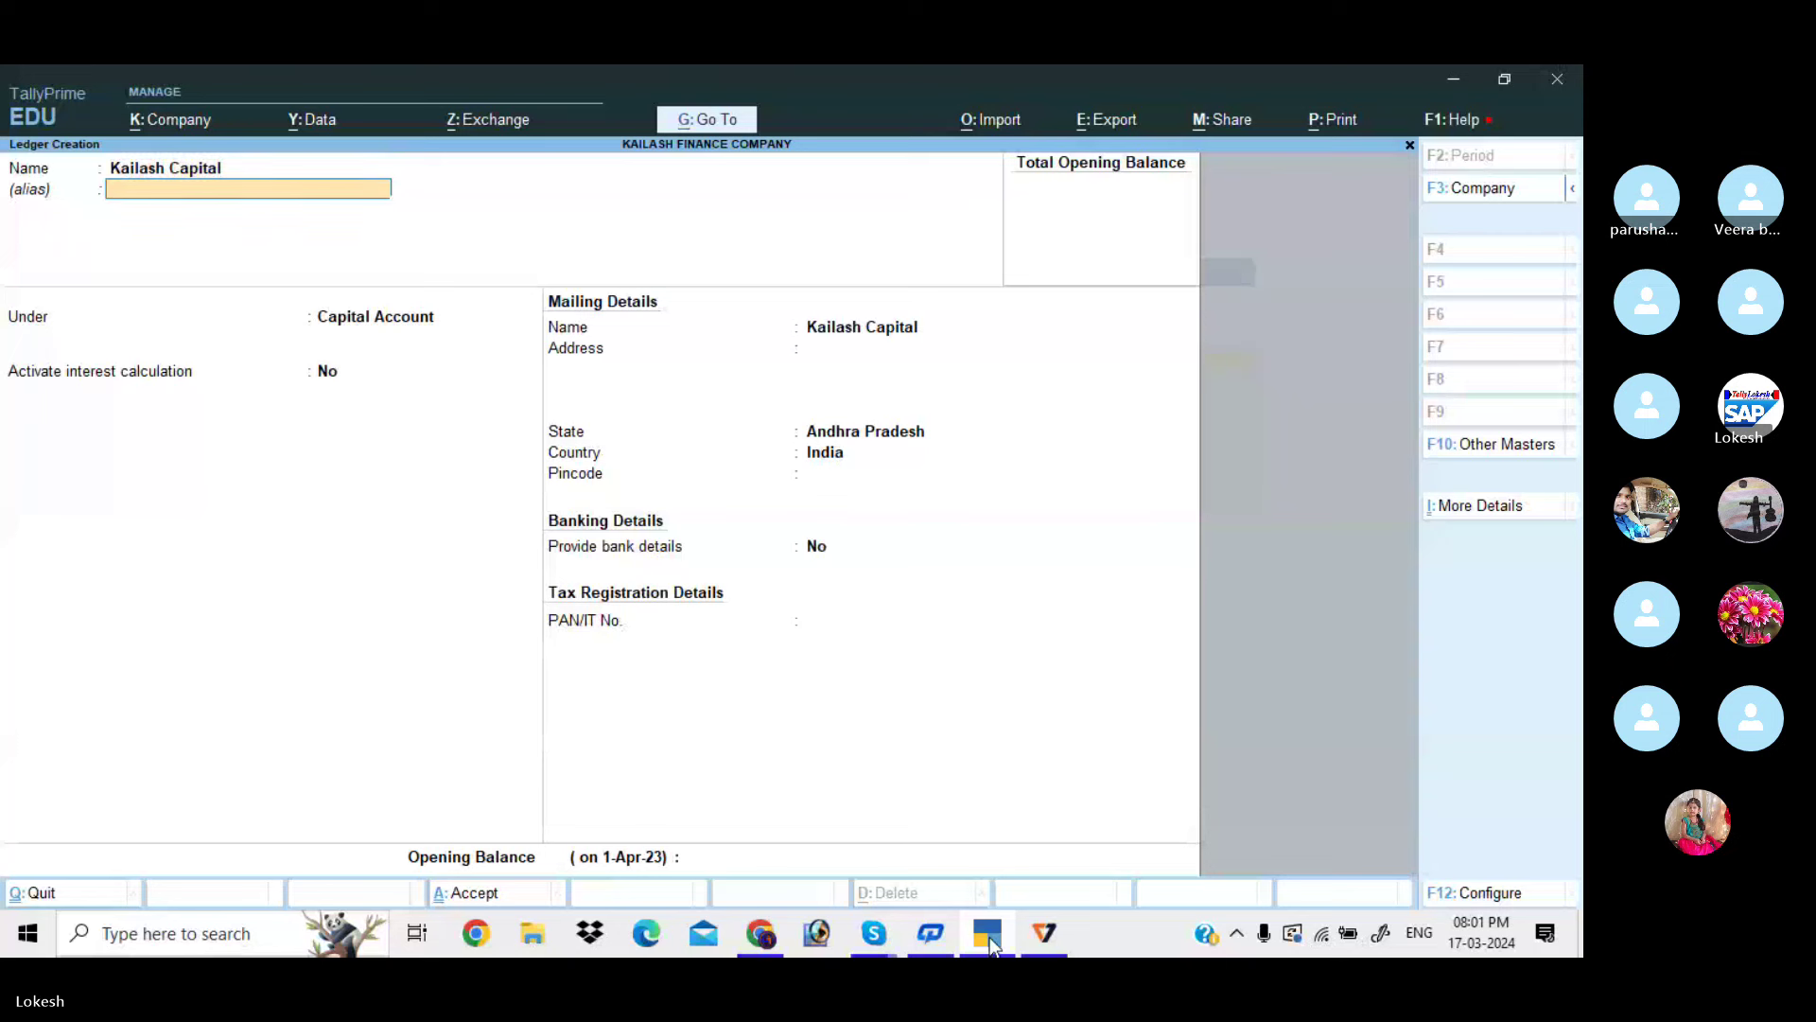
key("Return")
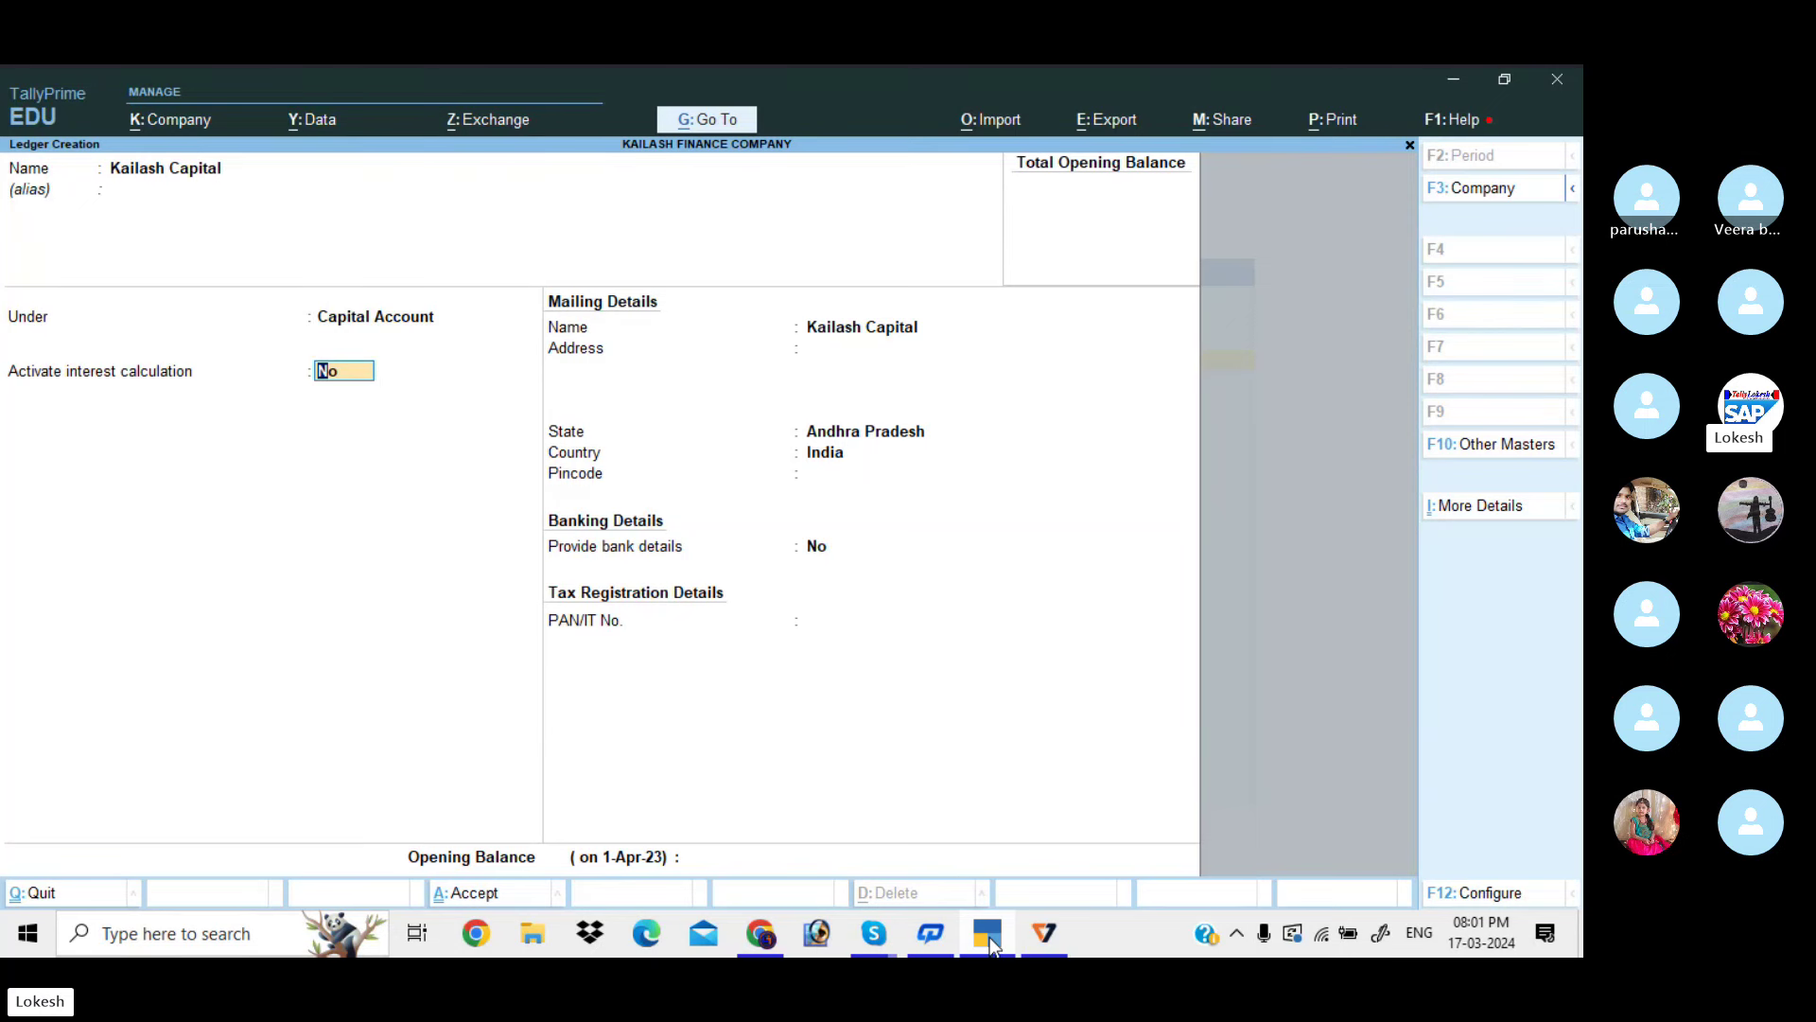
Activate interest calculation for the owner's capital ledger at 5% per 365-Day Year on All Balances
type("y")
key("Return")
key("Return")
key("Return")
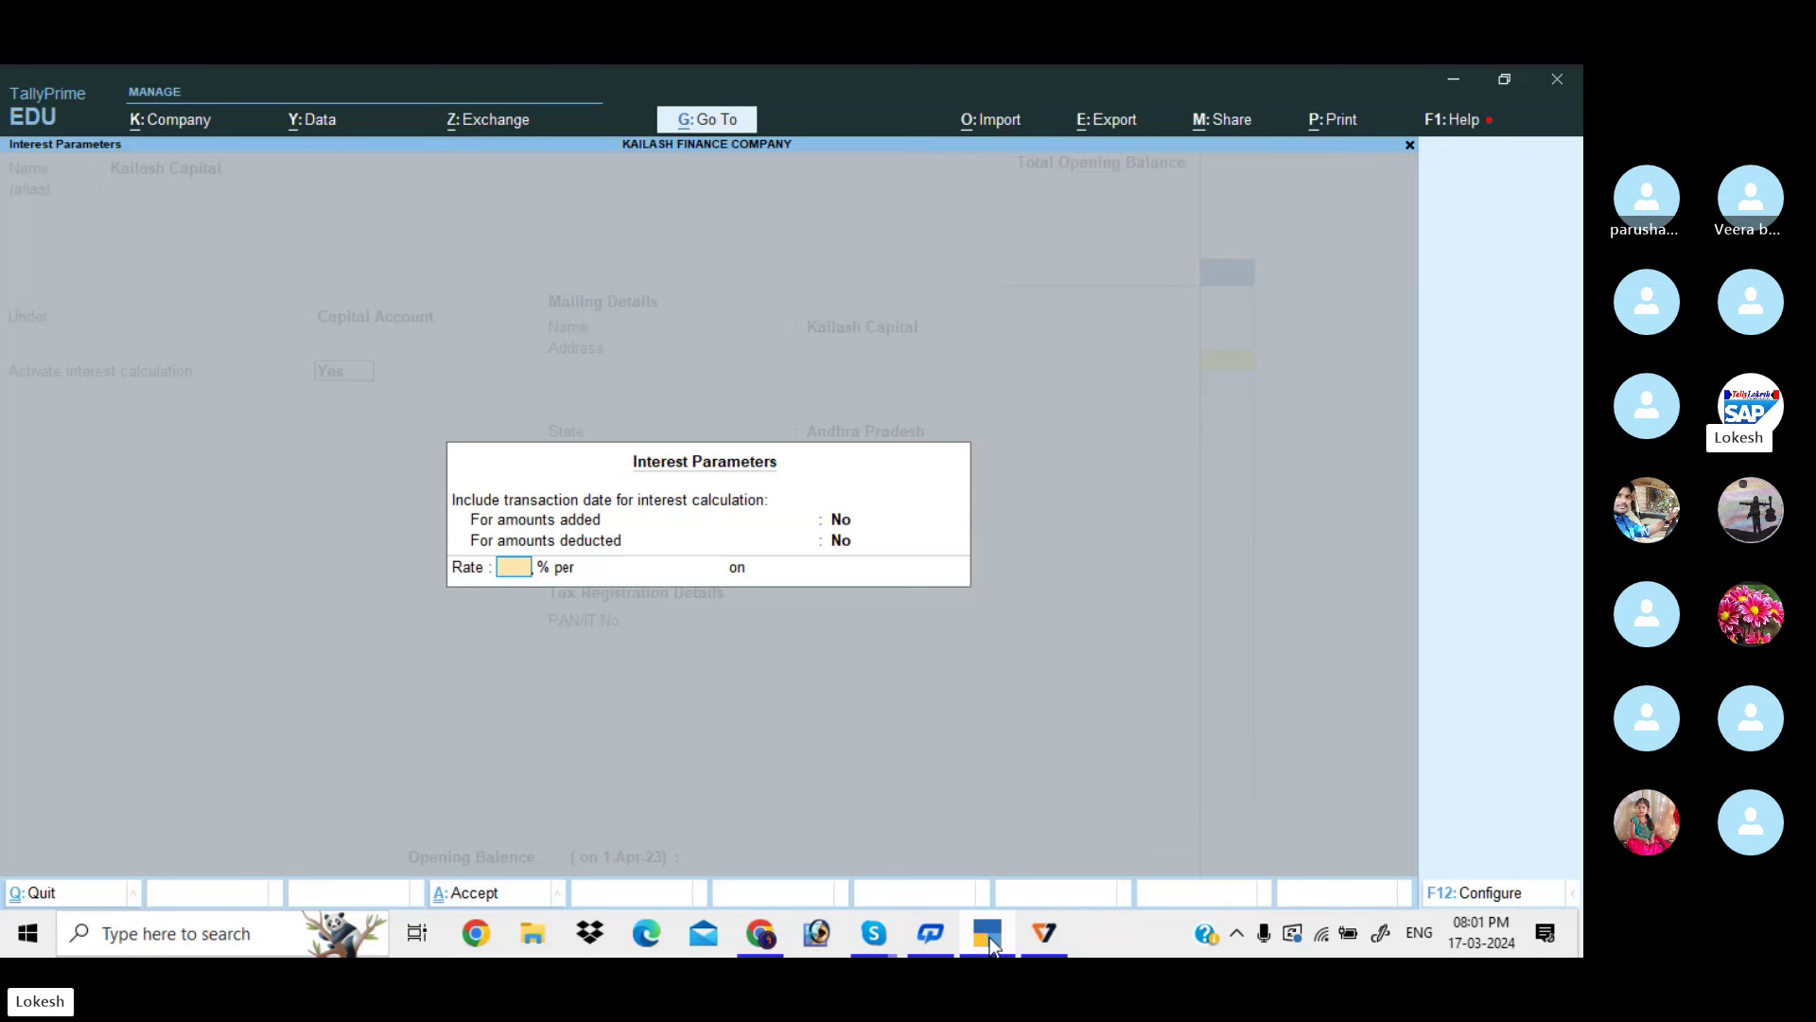
type("5")
key("Return")
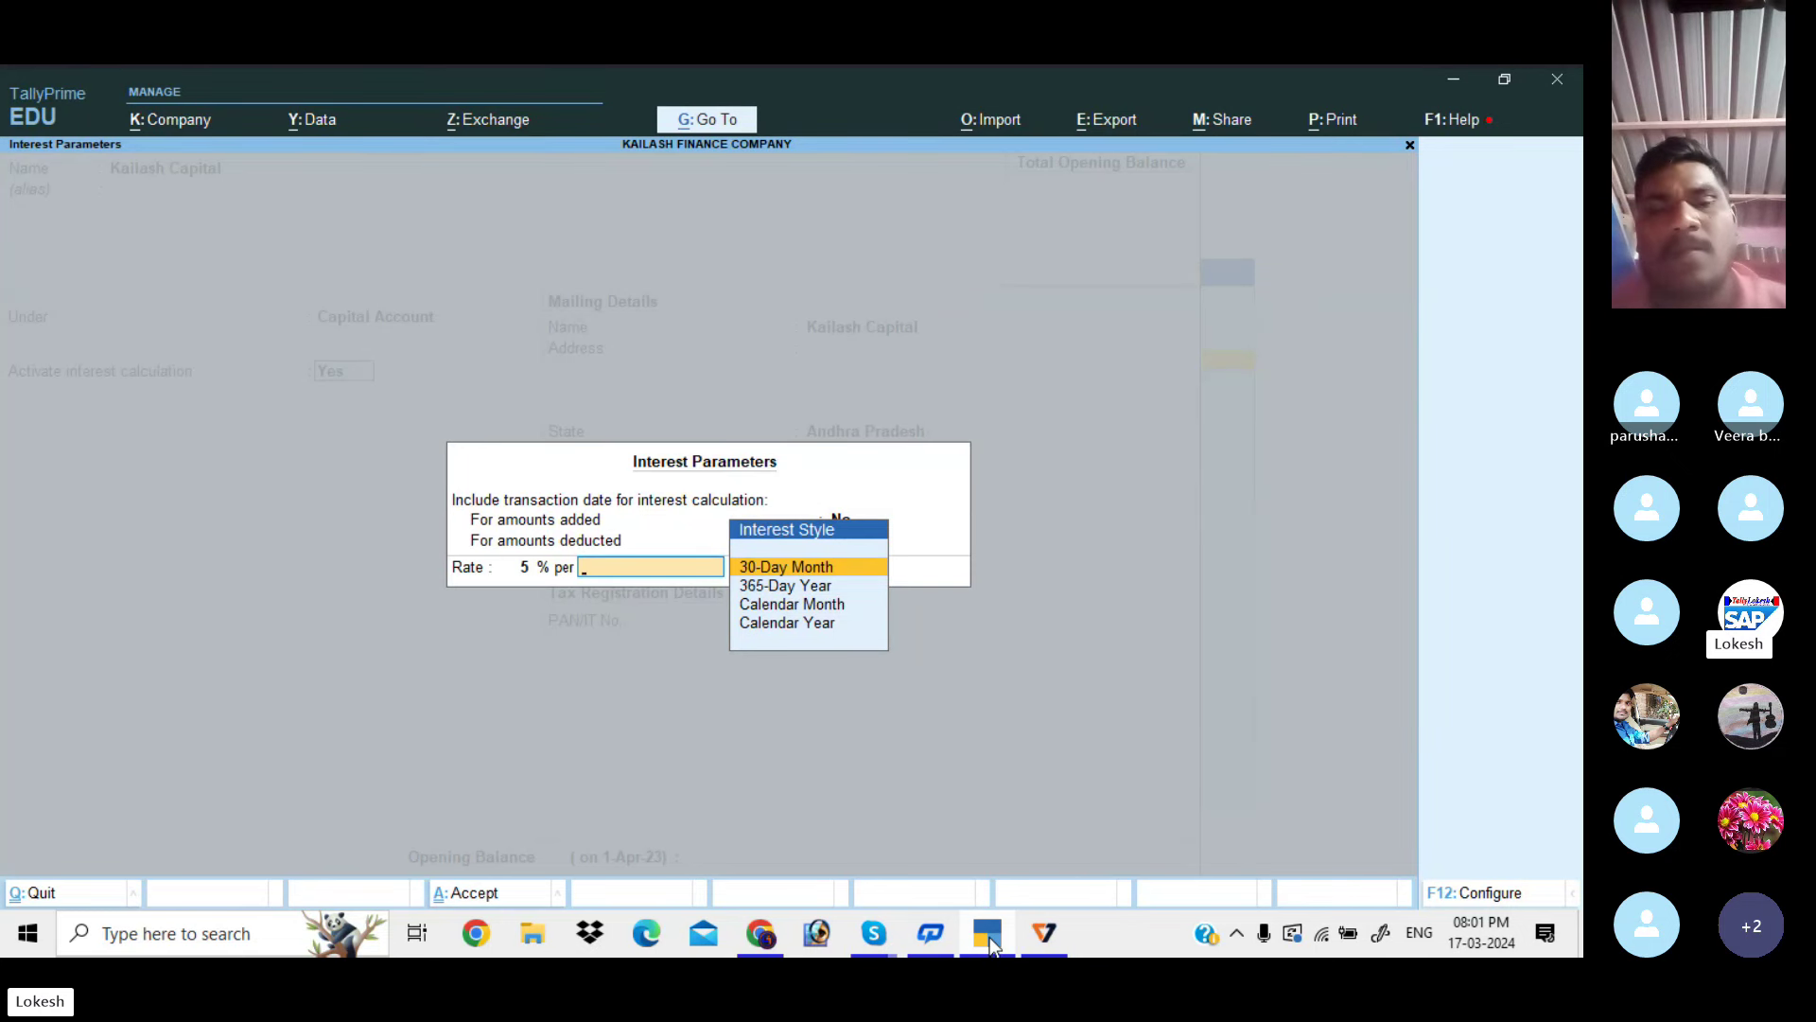
key("Down")
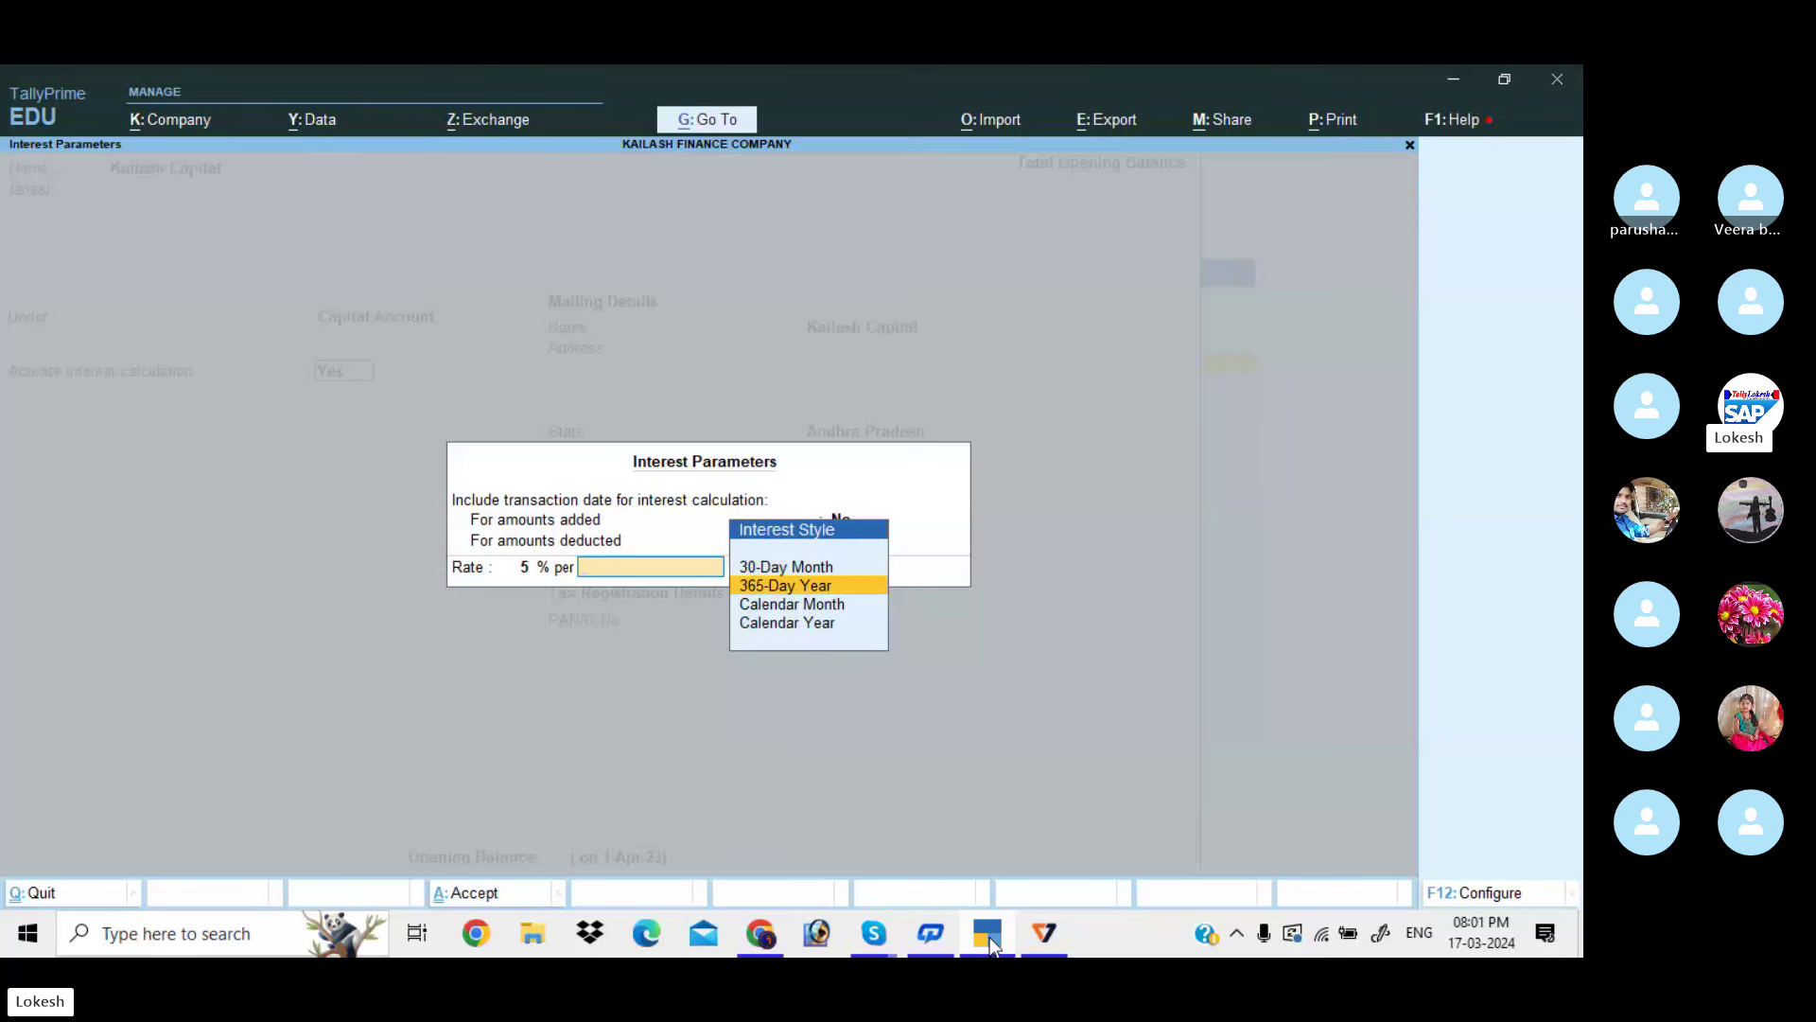
key("Return")
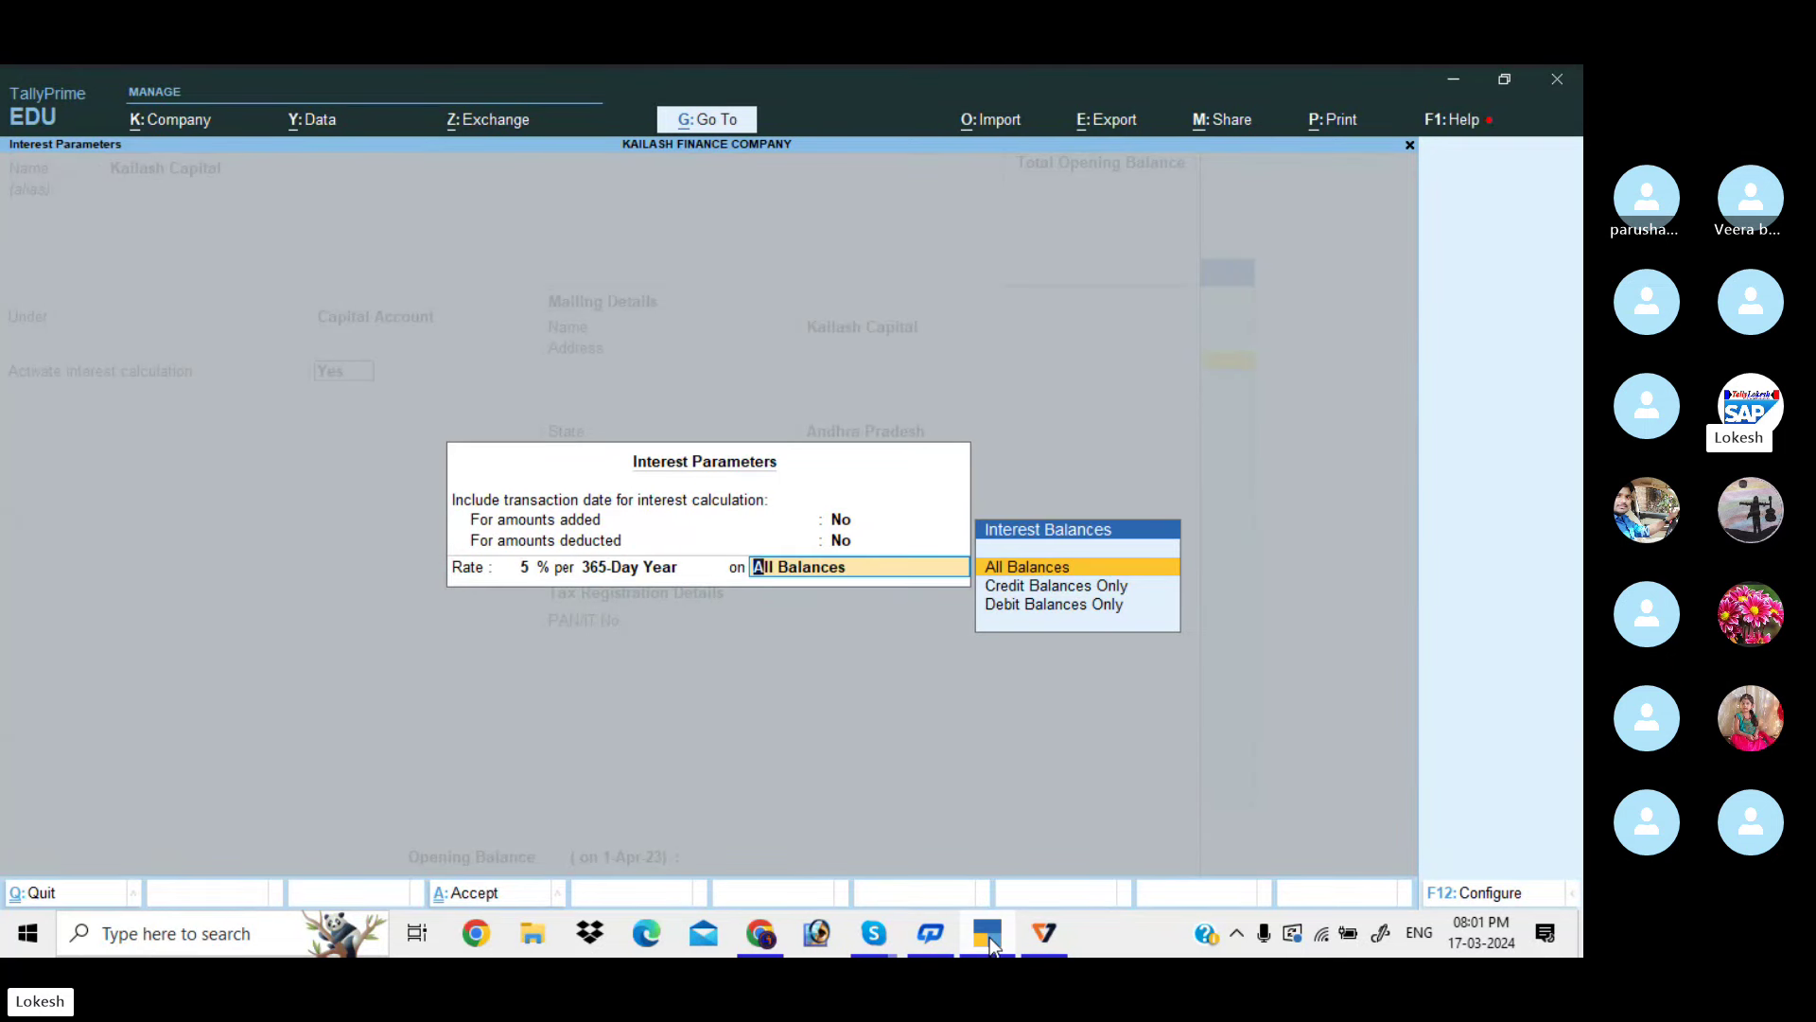
key("Return")
Leave the mailing, banking and tax details of the first capital ledger at their defaults and save it
key("Return")
key("Return")
key("Return")
key("Return")
key("Return")
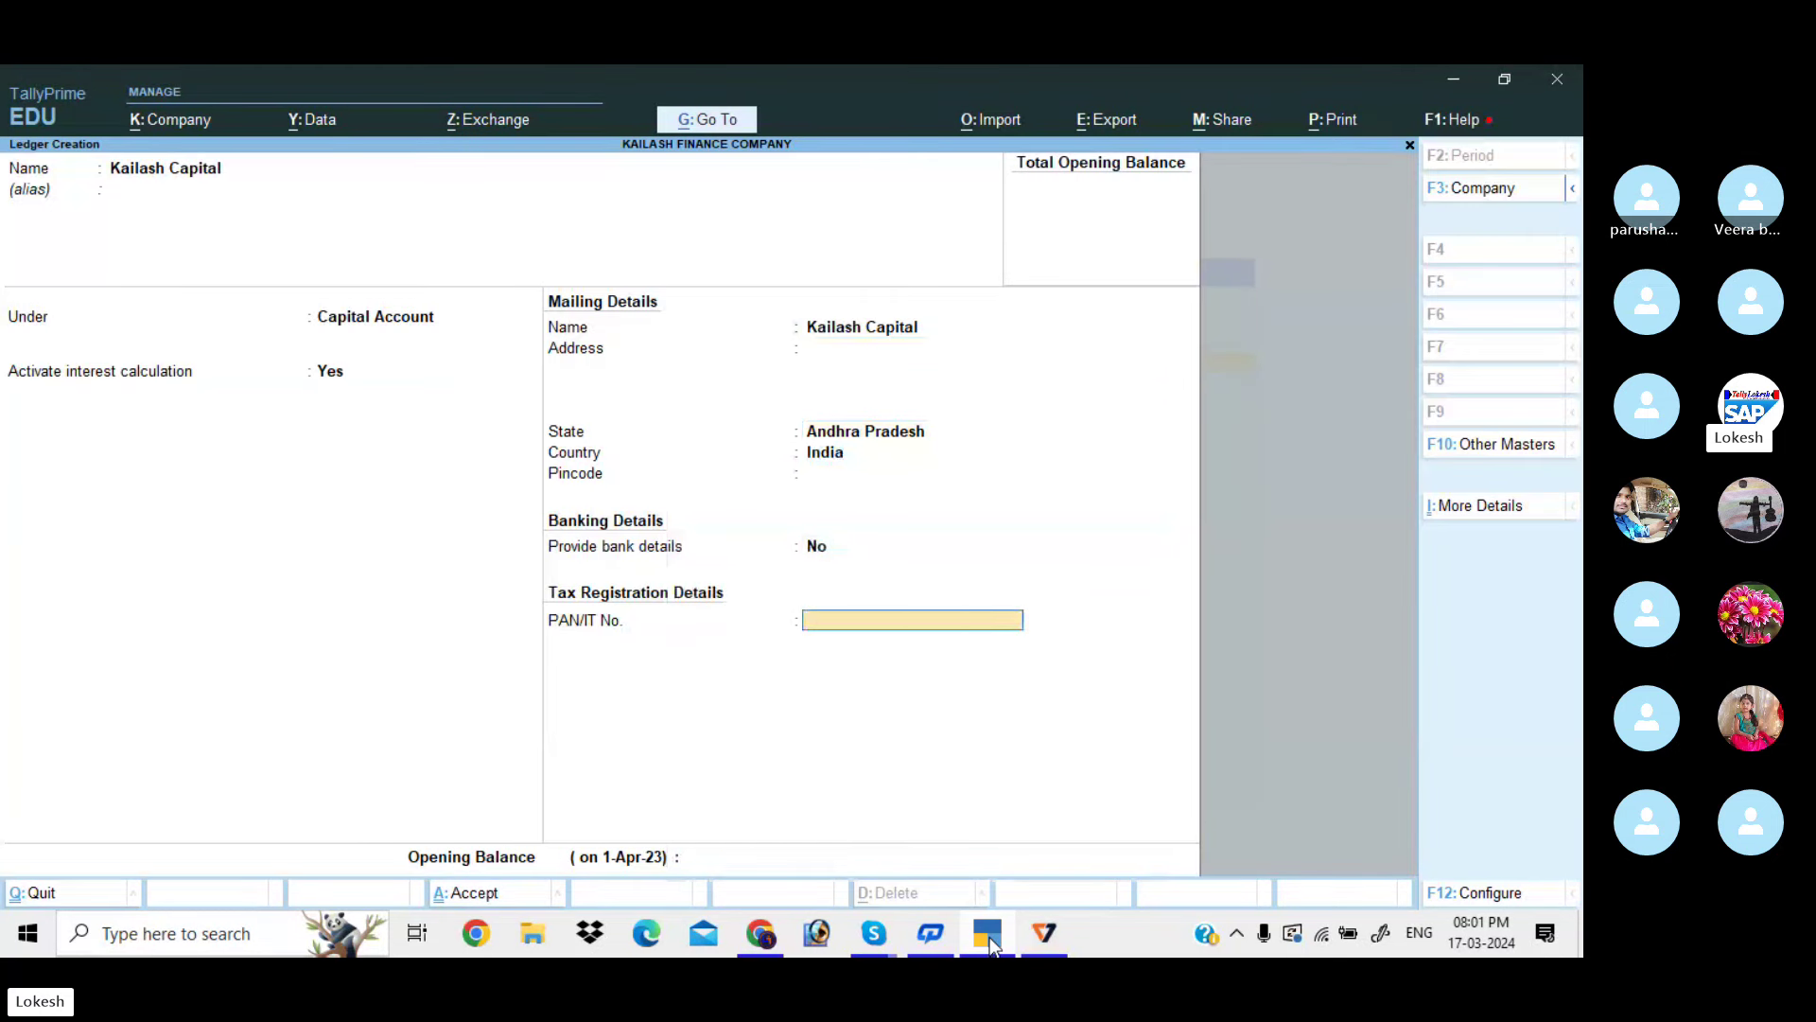
key("Return")
key("Return")
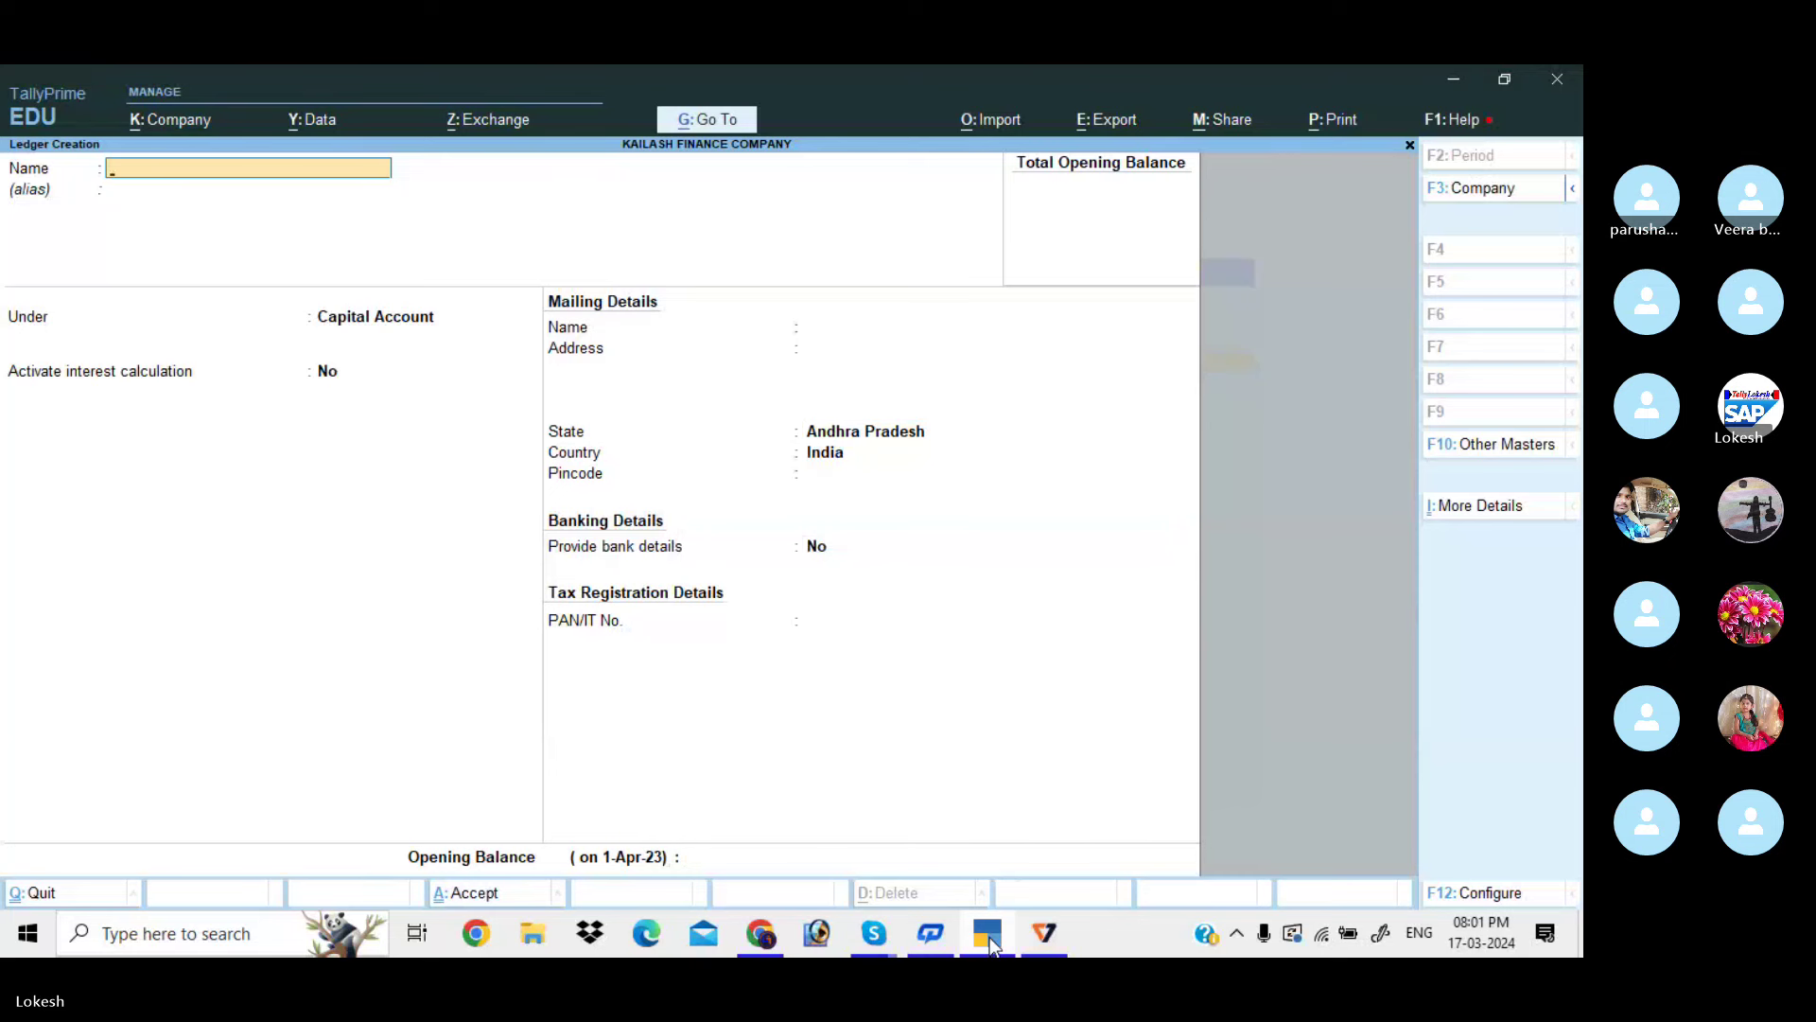
Start a second capital ledger under Capital Account, named with the other person's name followed by Capital
type("Divya")
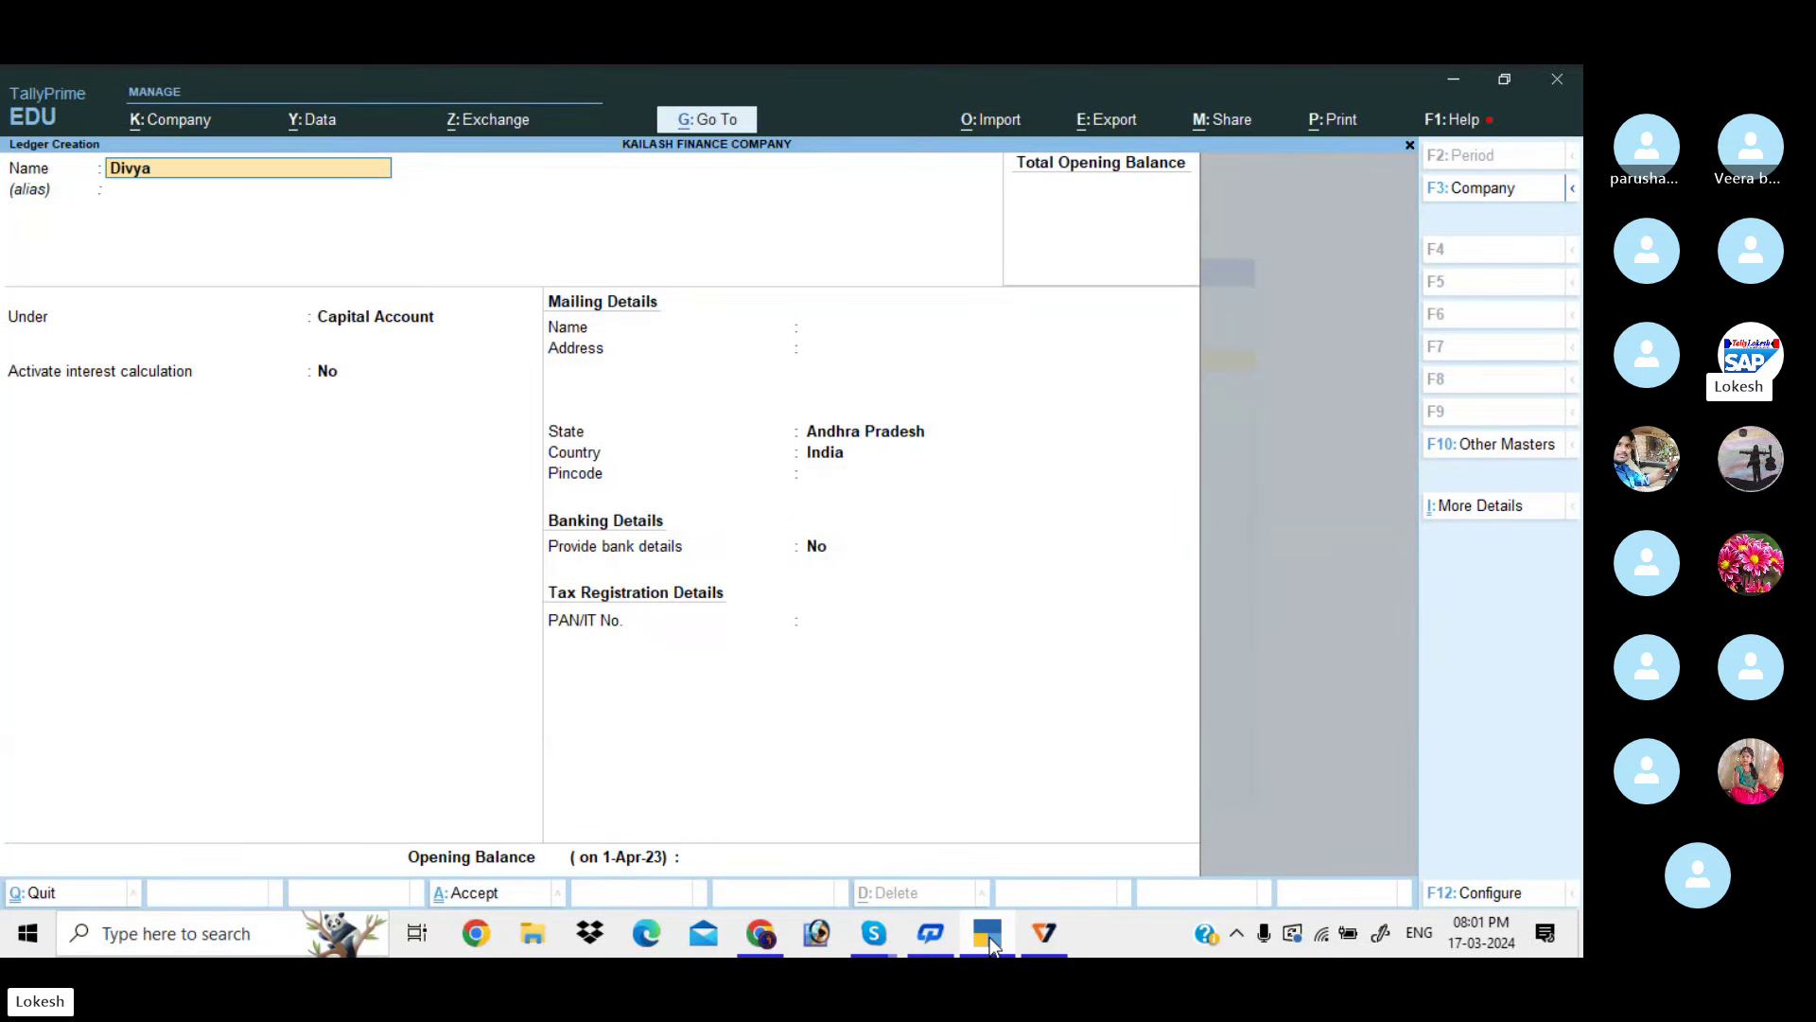
type(" Capital")
key("Return")
key("Return")
key("Return")
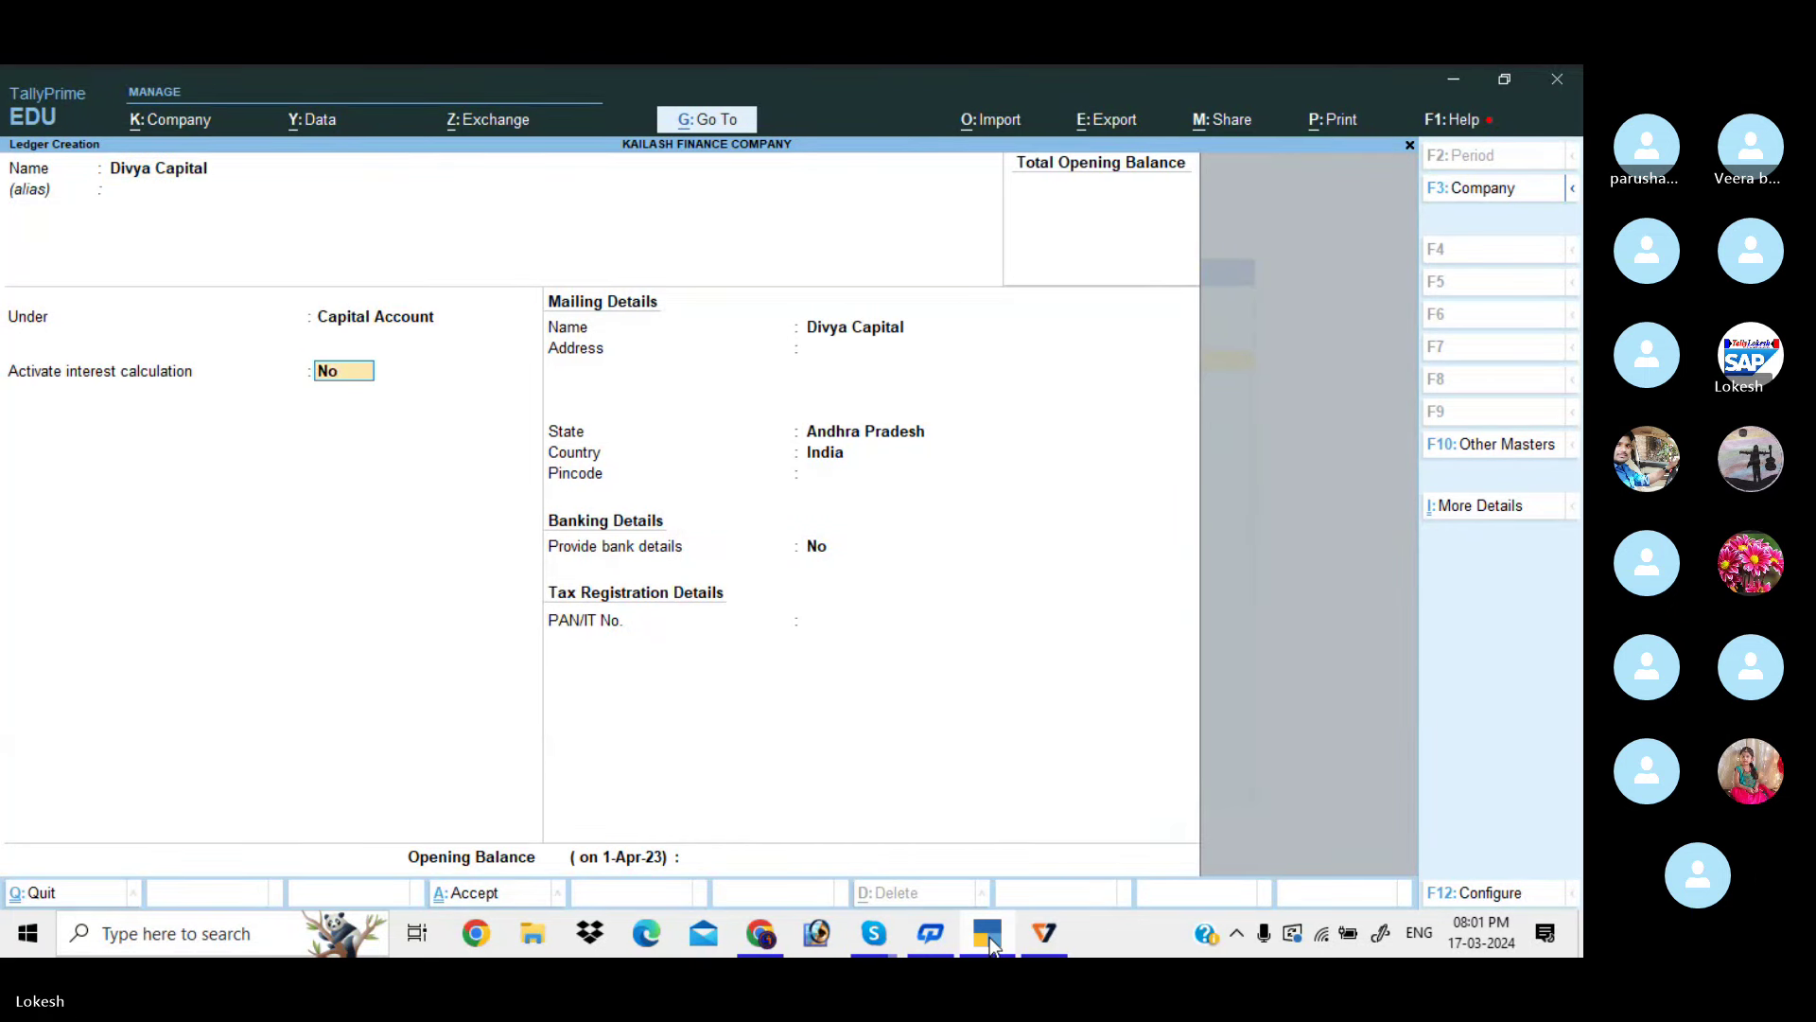
Activate interest calculation for the second capital ledger at 10% per 365-Day Year on All Balances
key("y")
key("Return")
key("Return")
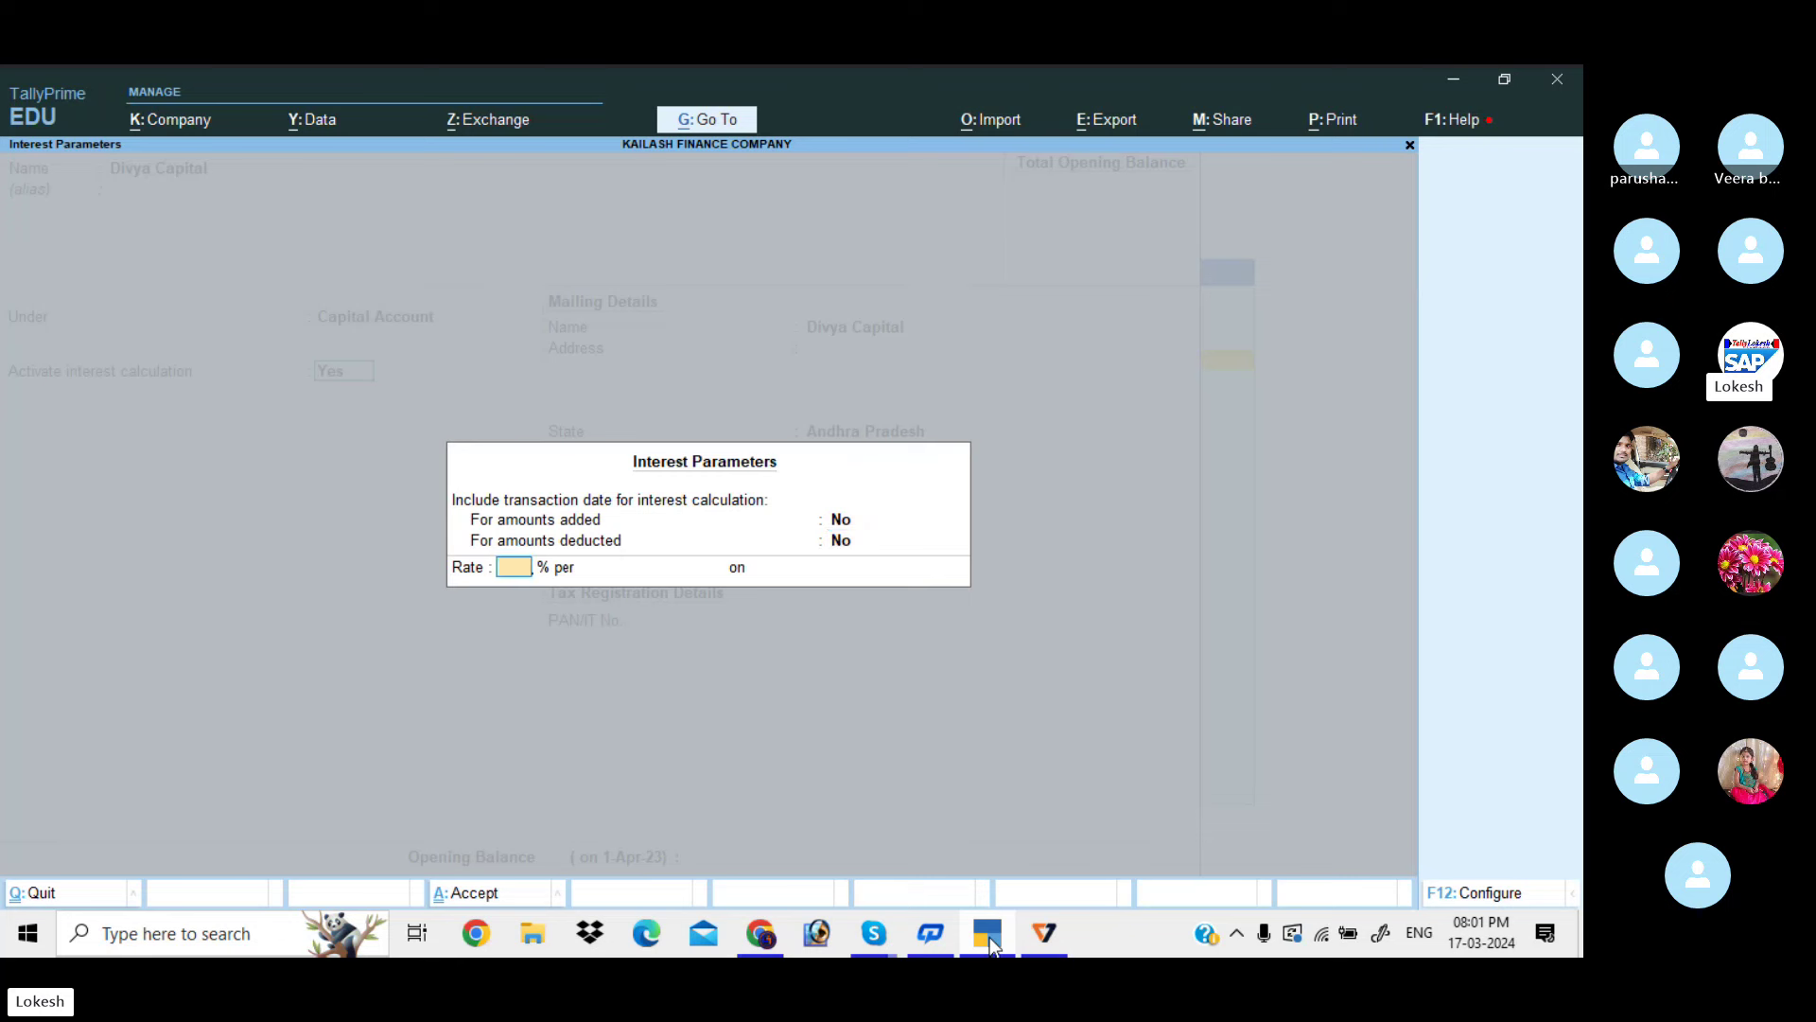
type("10")
key("Return")
key("Down")
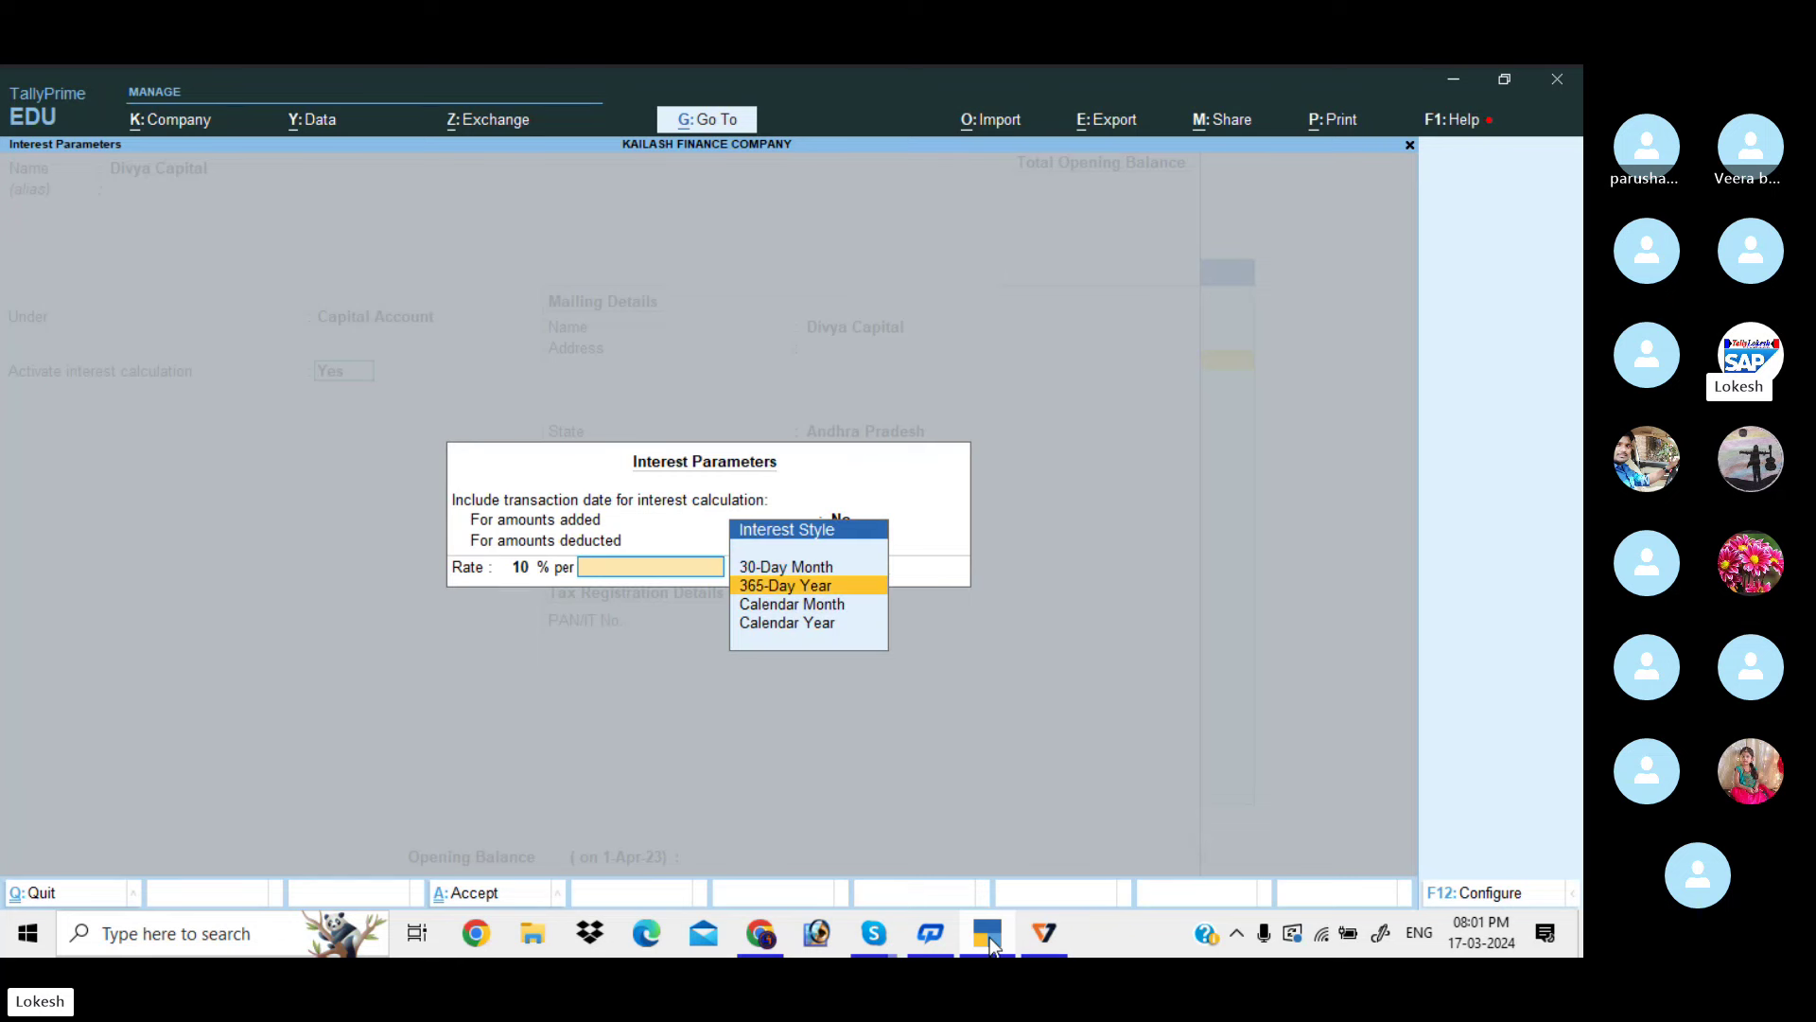
key("Return")
key("Return")
Save the second capital ledger with its mailing, banking and tax details left at their defaults
key("Return")
key("Return")
key("Return")
key("Return")
key("Return")
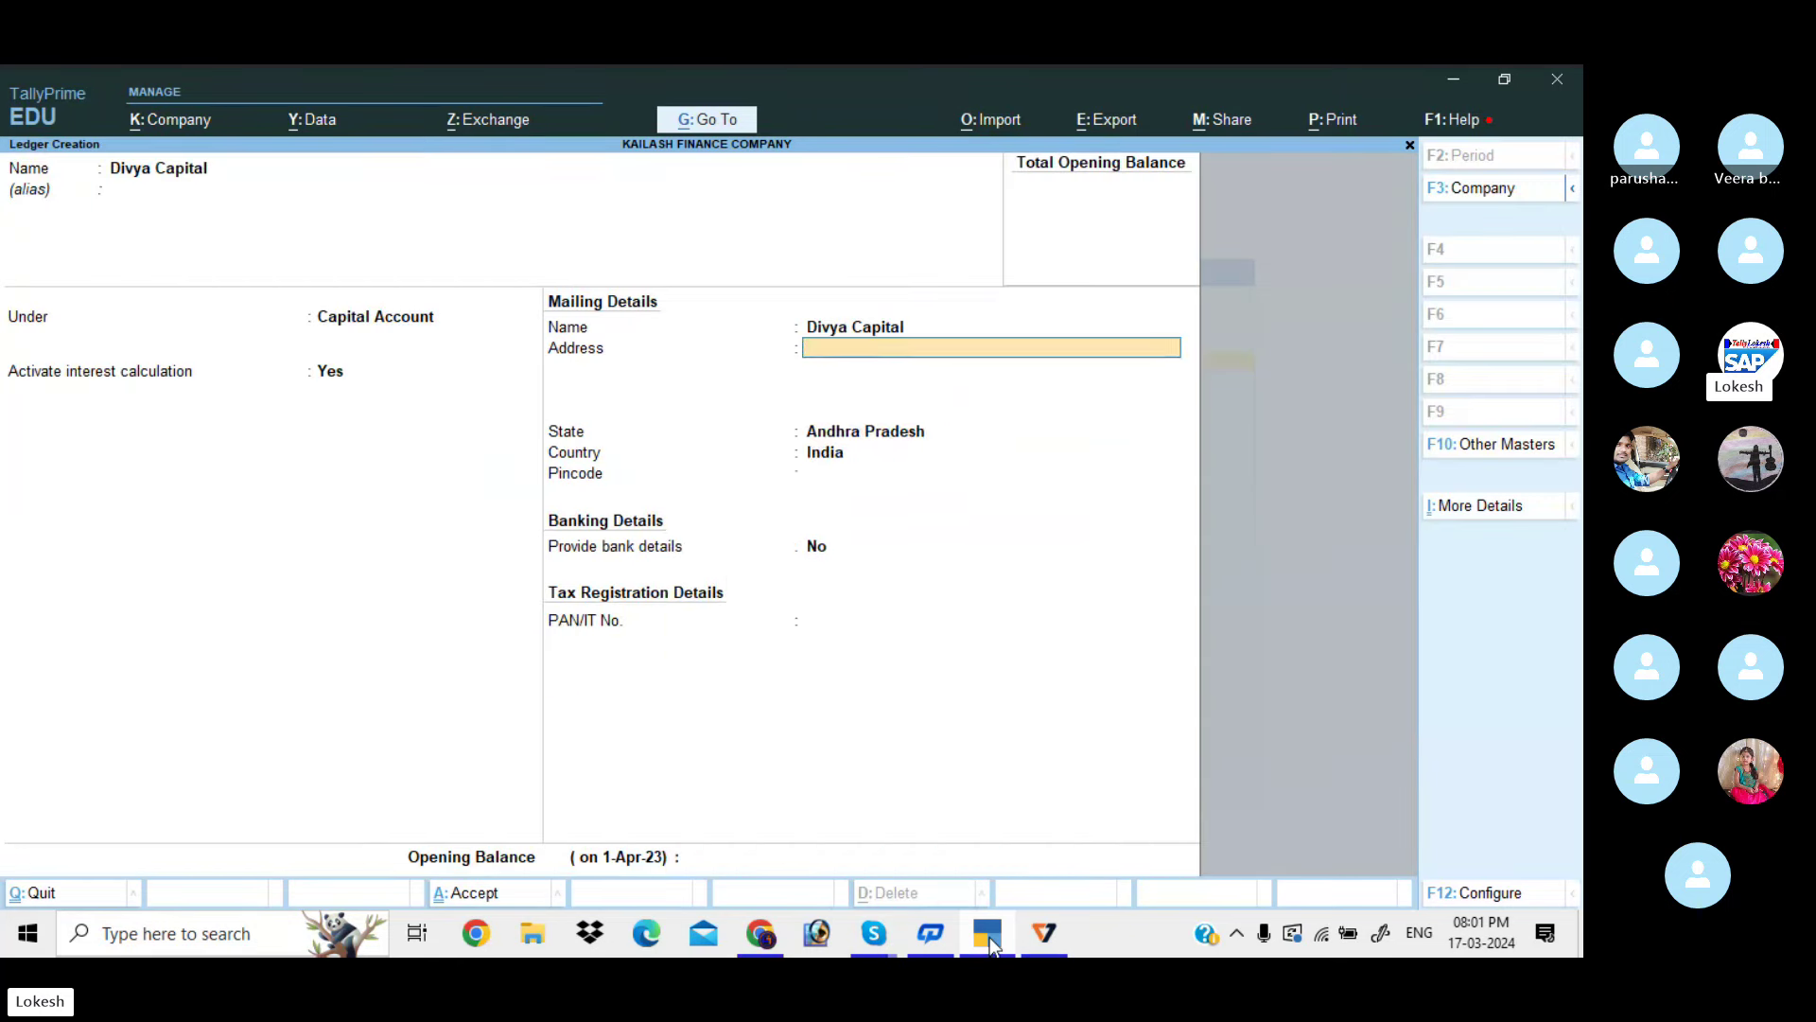
key("Return")
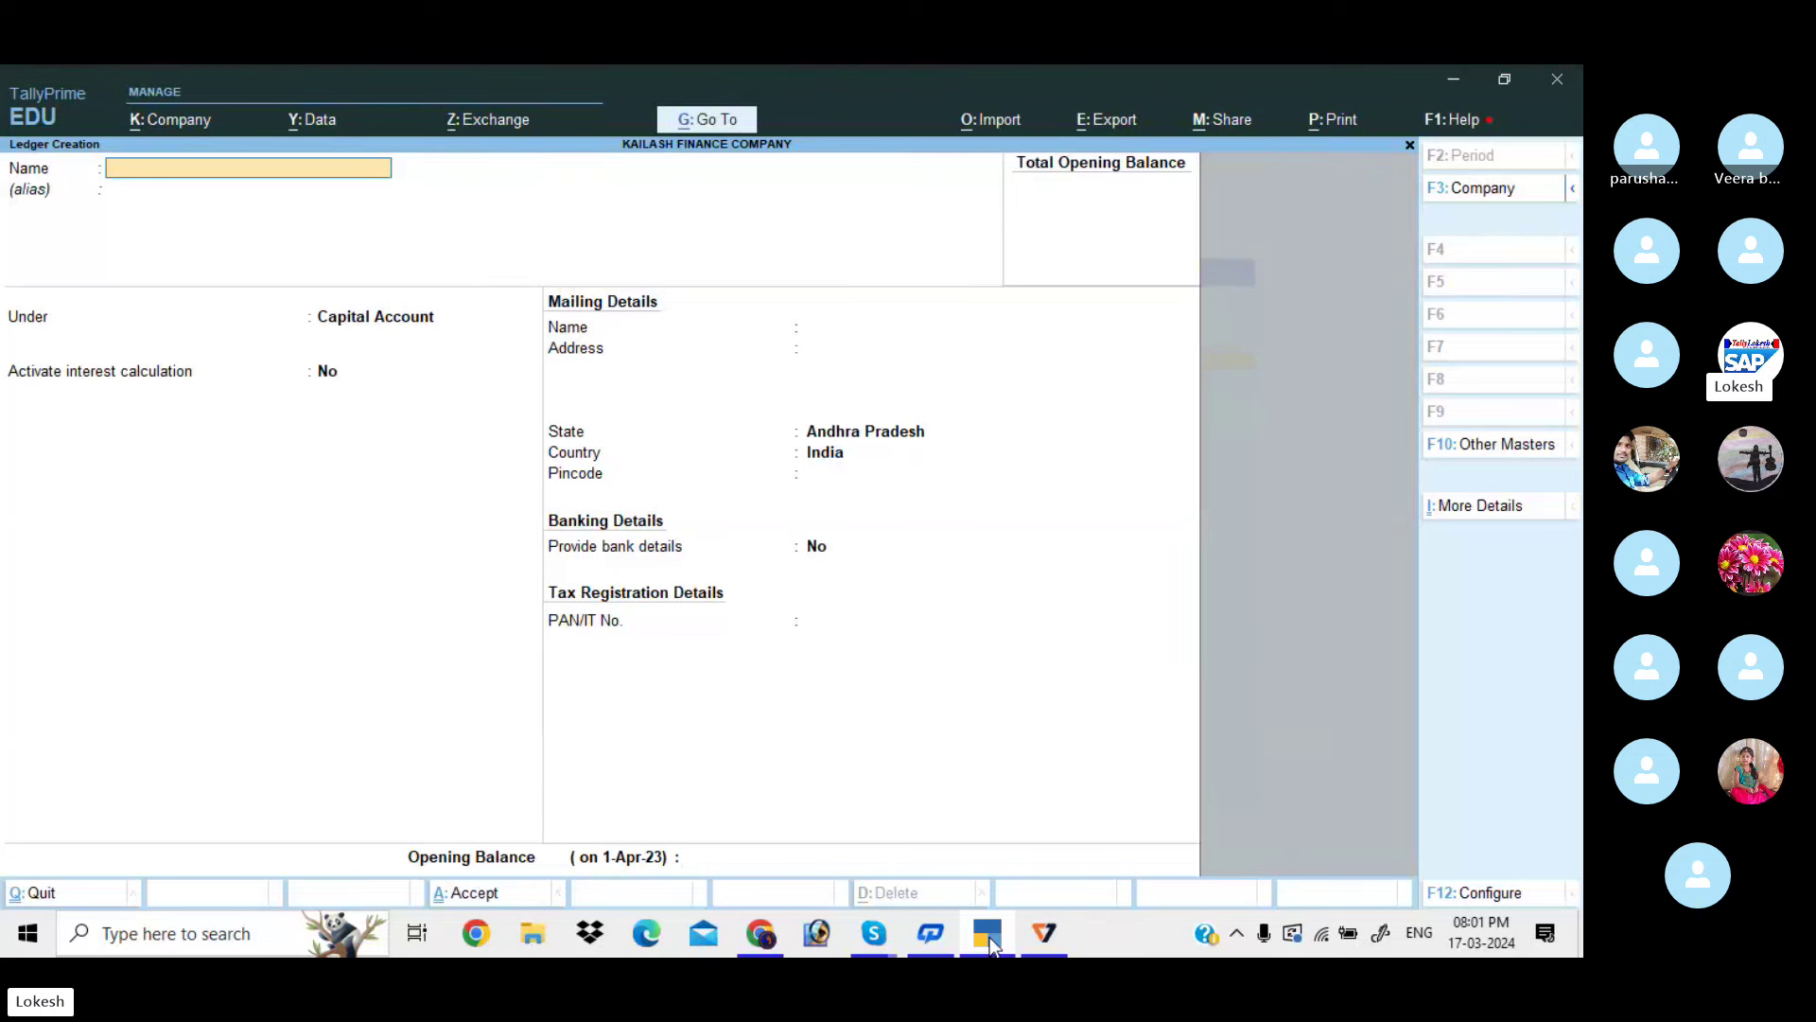
Create a Rent ledger under Indirect Expenses with interest calculation off and the remaining details at their defaults
type("Rent")
key("Return")
key("Return")
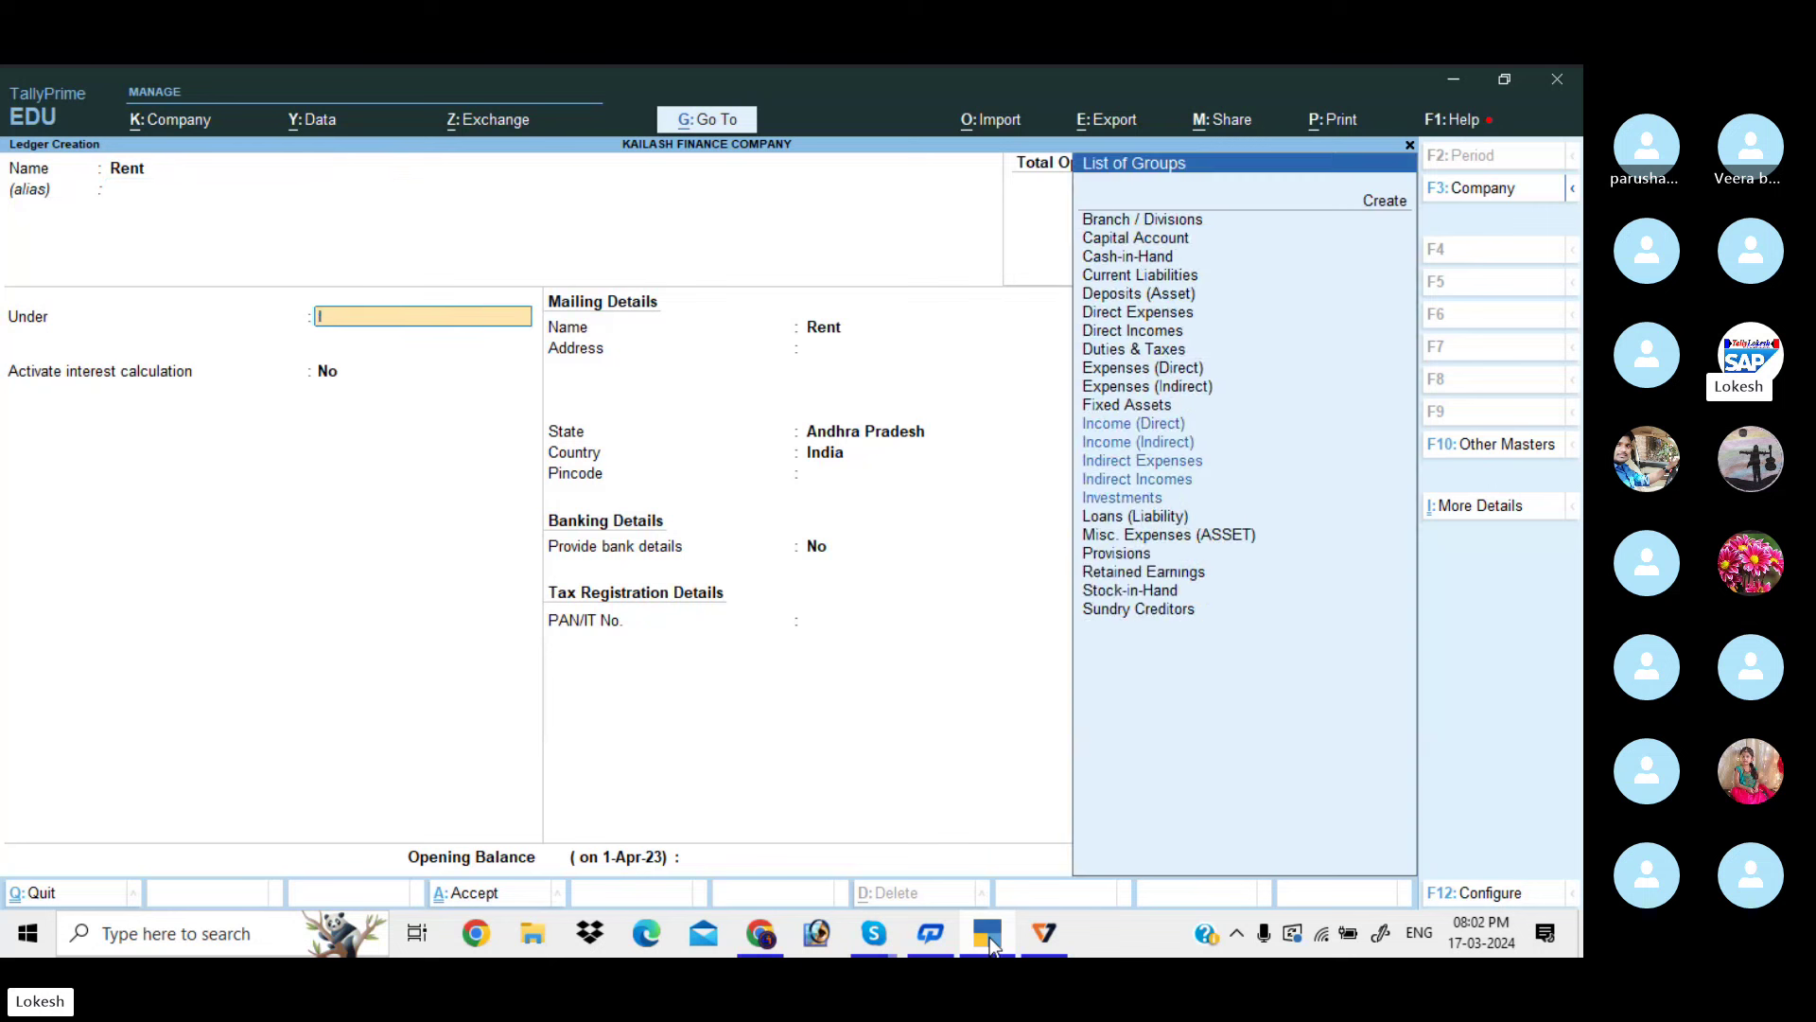
type("Ind")
key("Return")
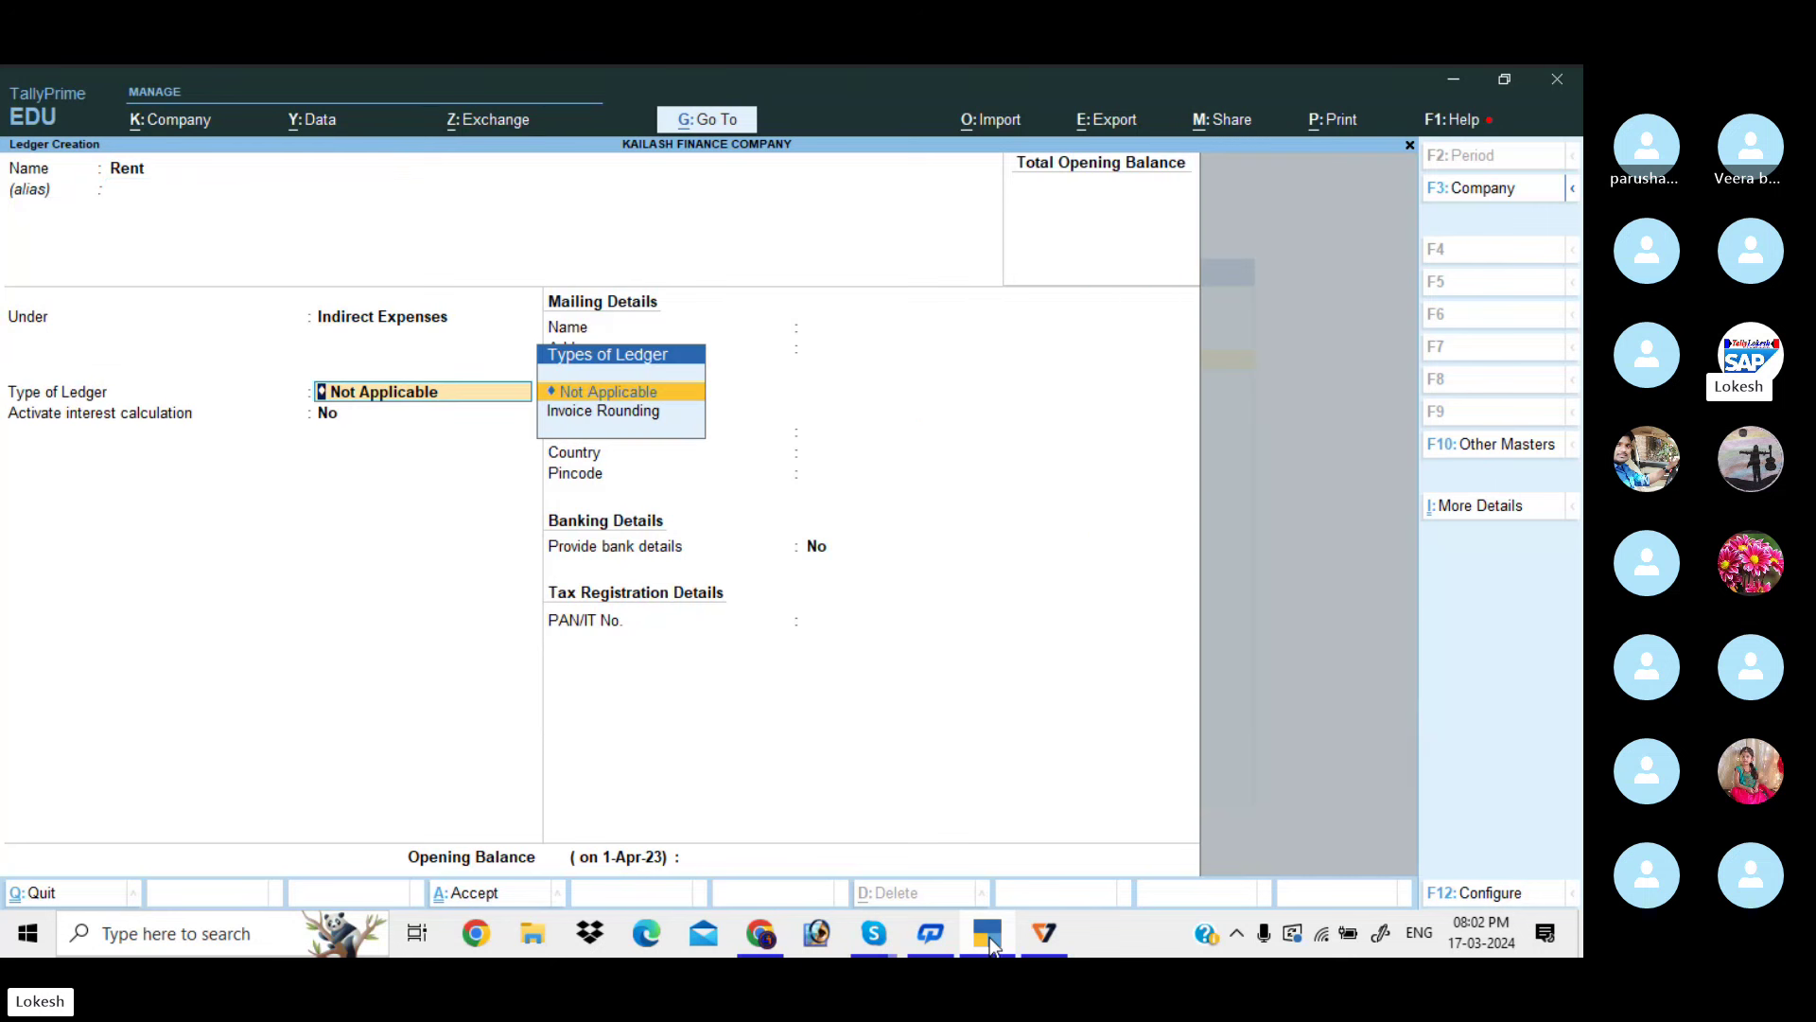
key("Return")
key("Return")
key("Return")
key("Return")
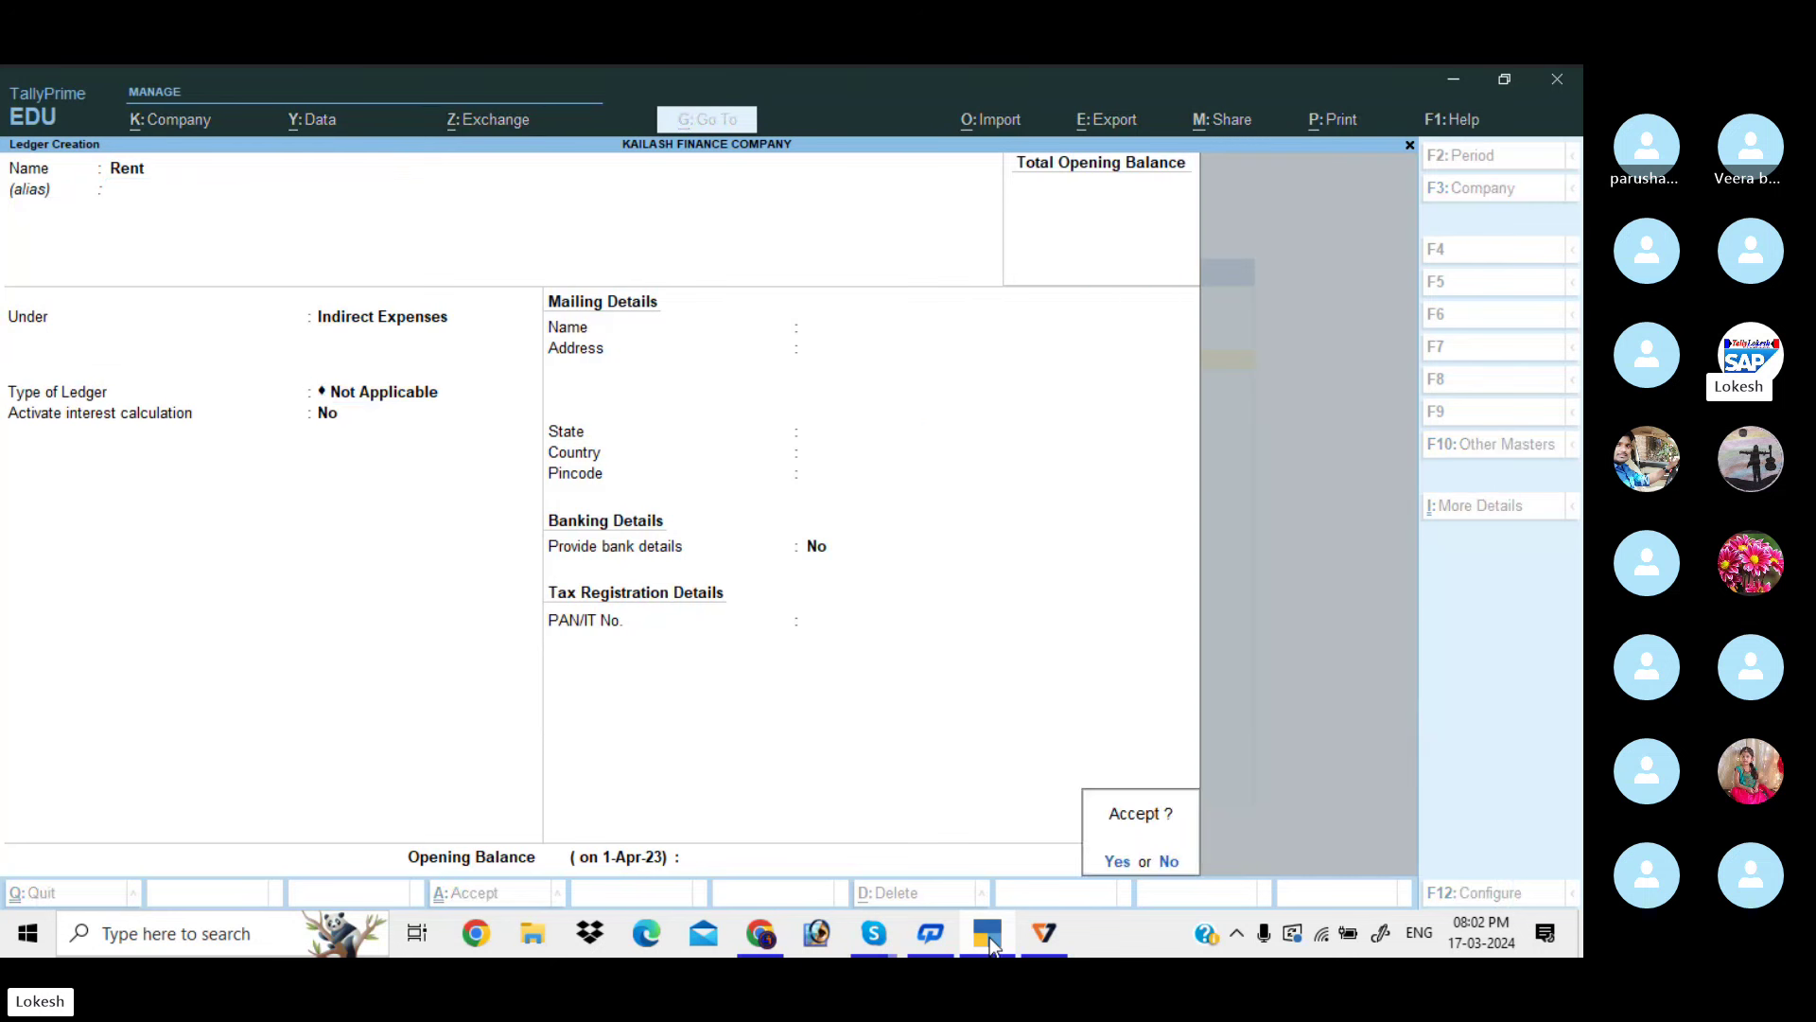
key("Return")
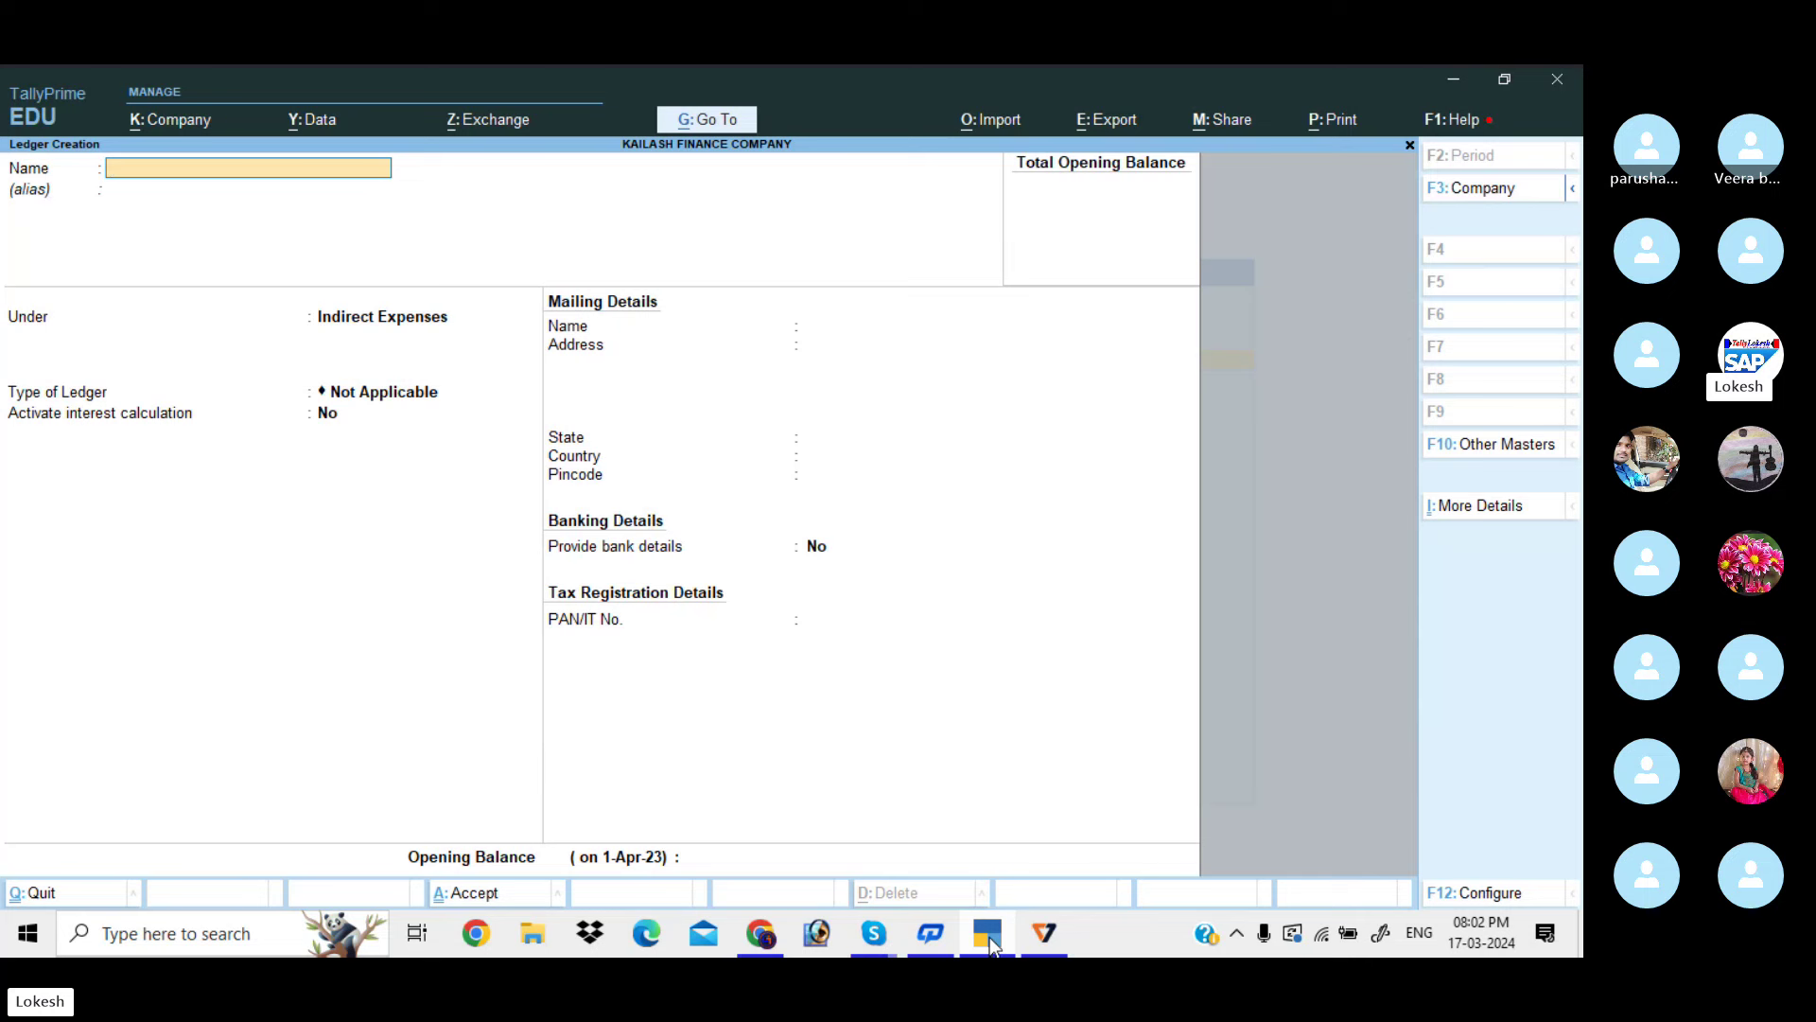
Create an Electricity Bill ledger under Indirect Expenses with the default details
type("Electricit Yy")
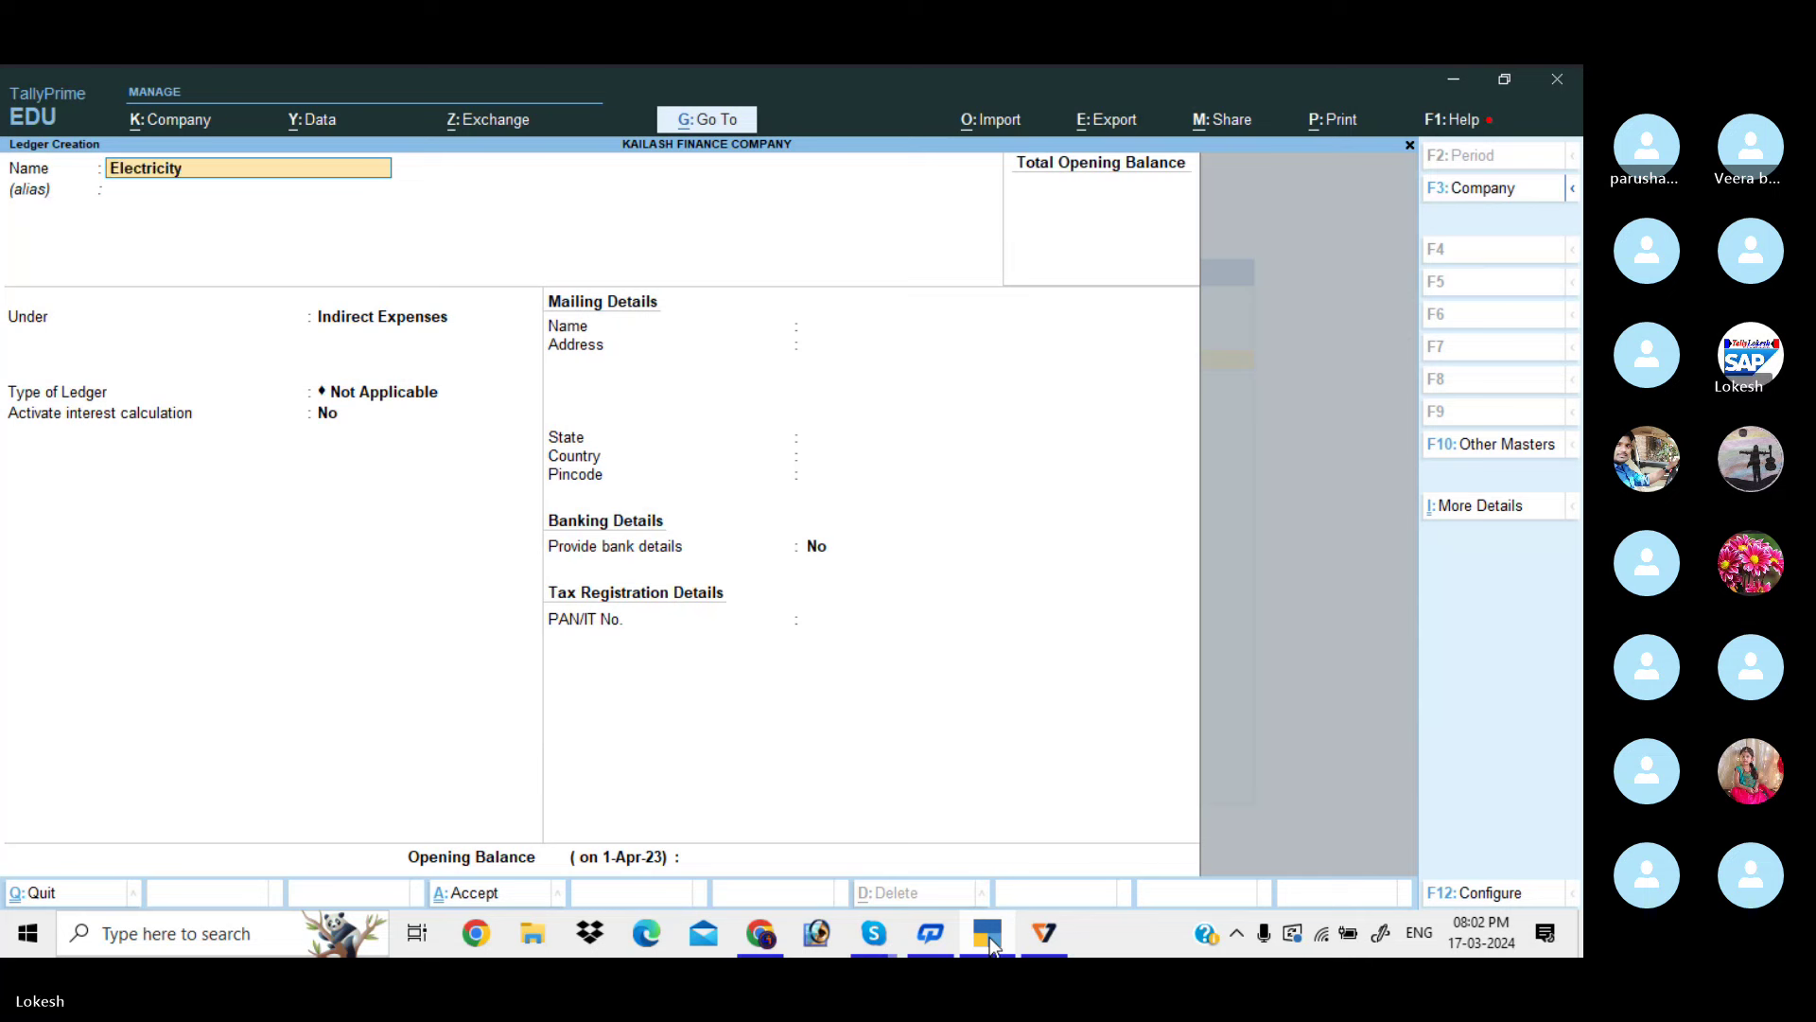
type(" Bill")
key("Return")
key("Return")
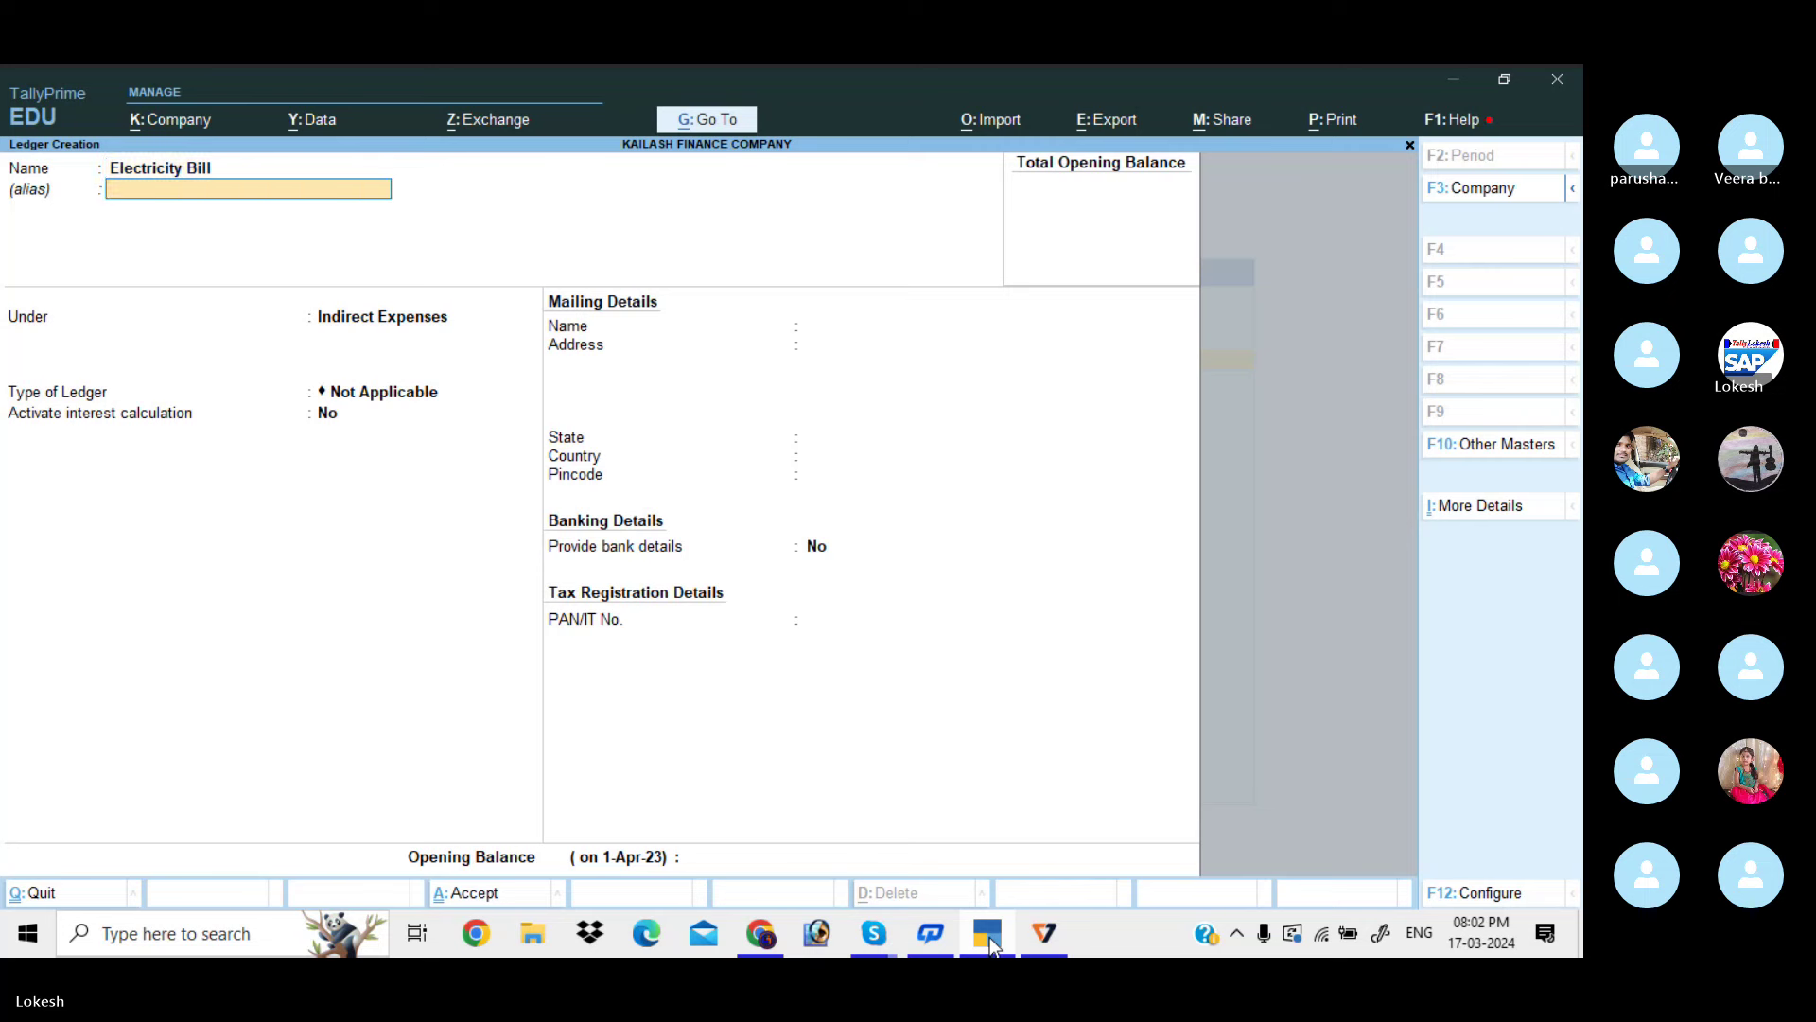
key("ctrl+a")
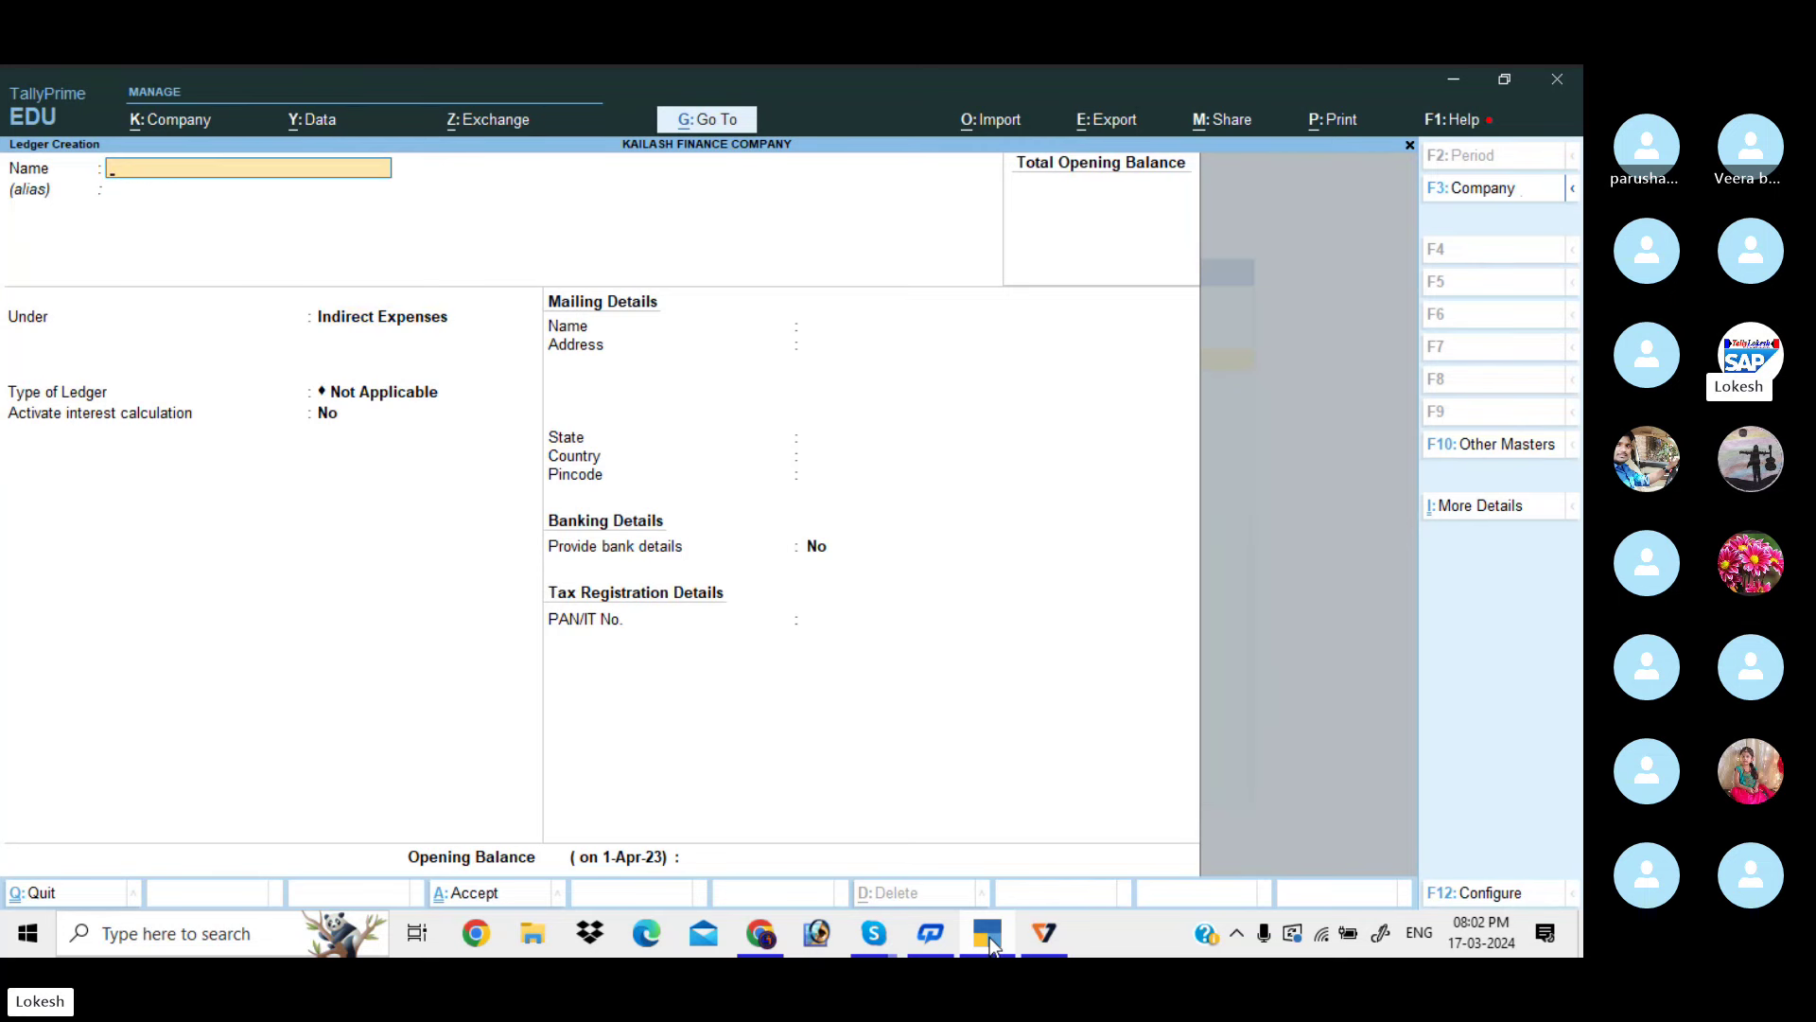
Create a Tele Bill ledger under Indirect Expenses with the default details
type("Tele Bill")
key("Return")
key("Return")
key("Return")
key("Return")
key("Return")
key("Return")
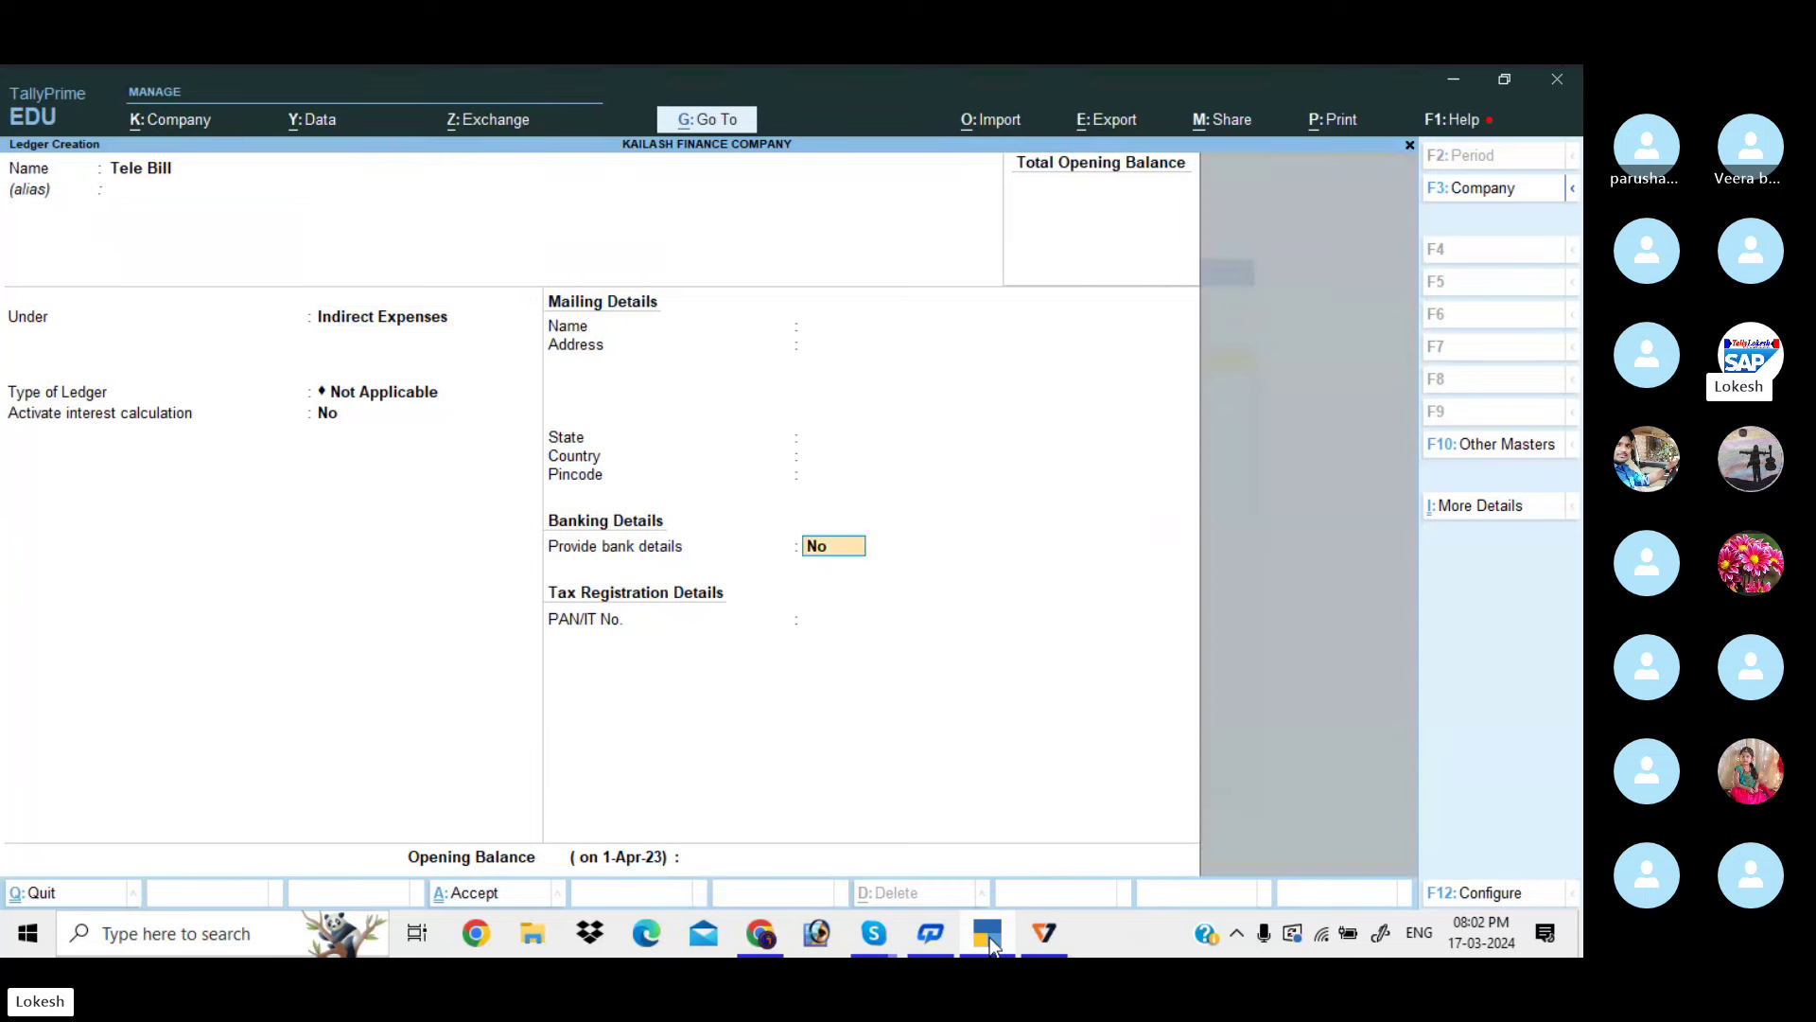
key("Return")
key("Return")
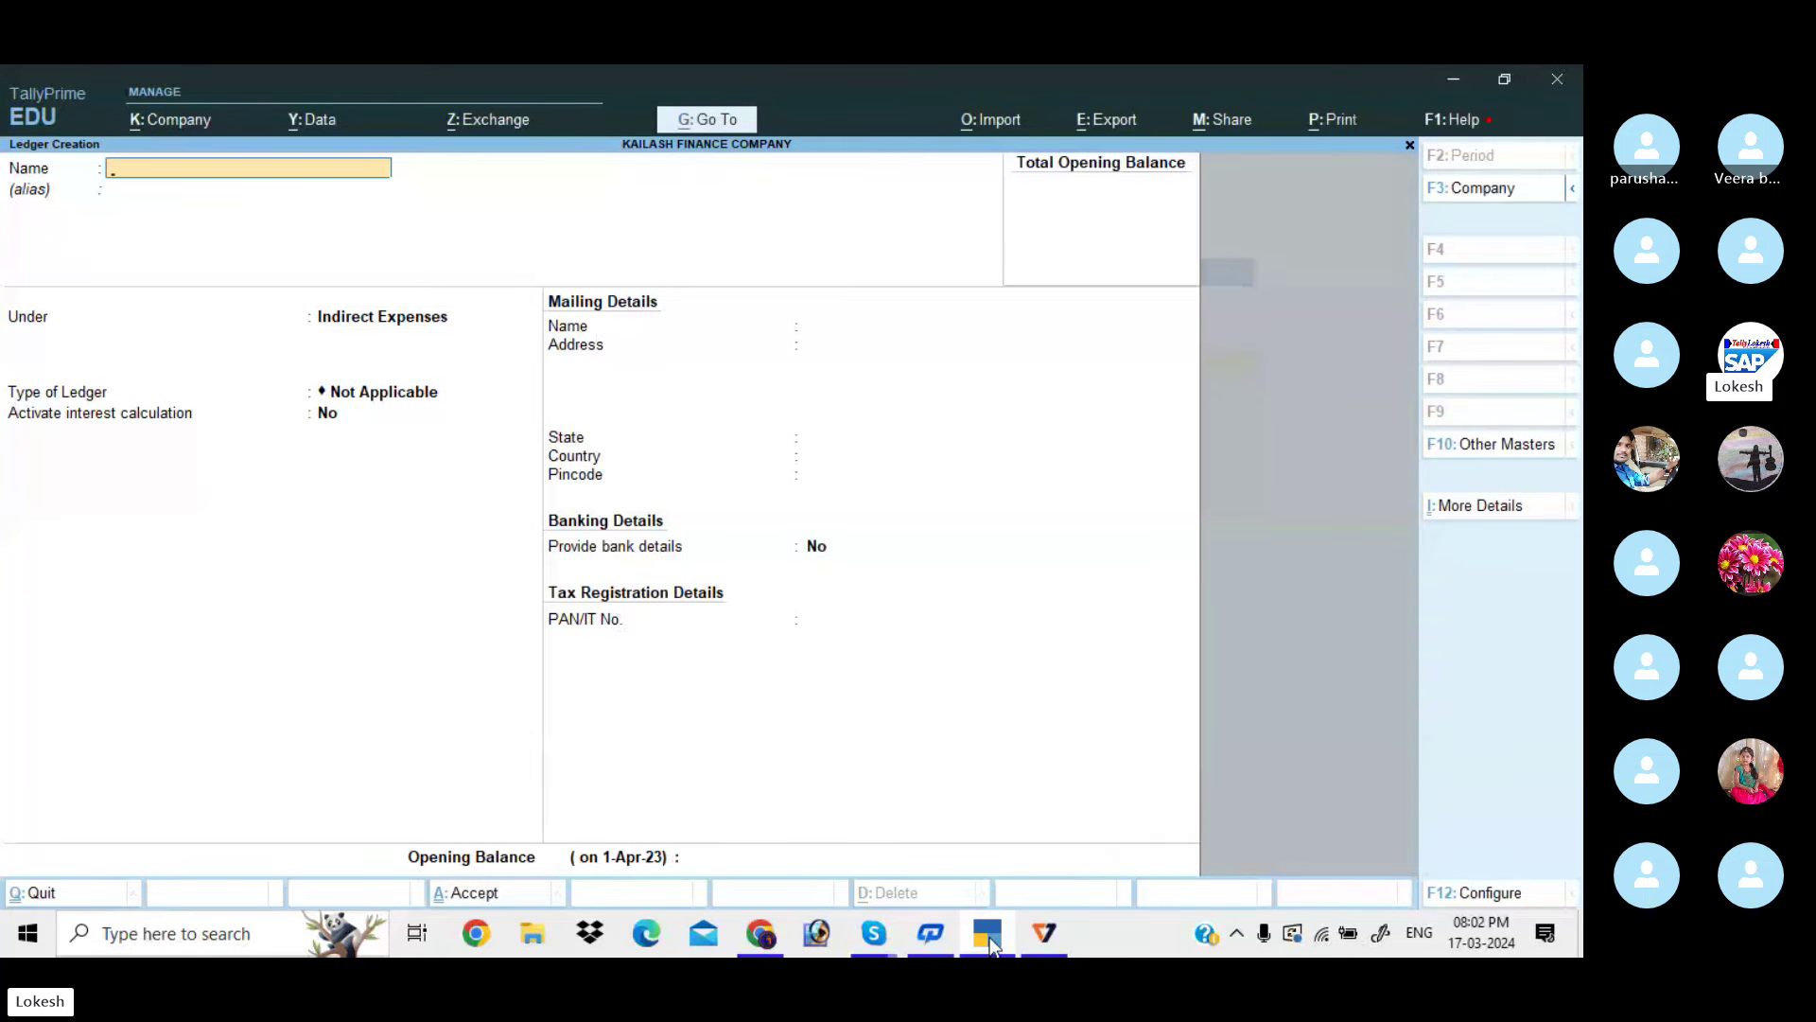
Create a Commission Received ledger under Indirect Incomes and save it with the default details
type("Commission")
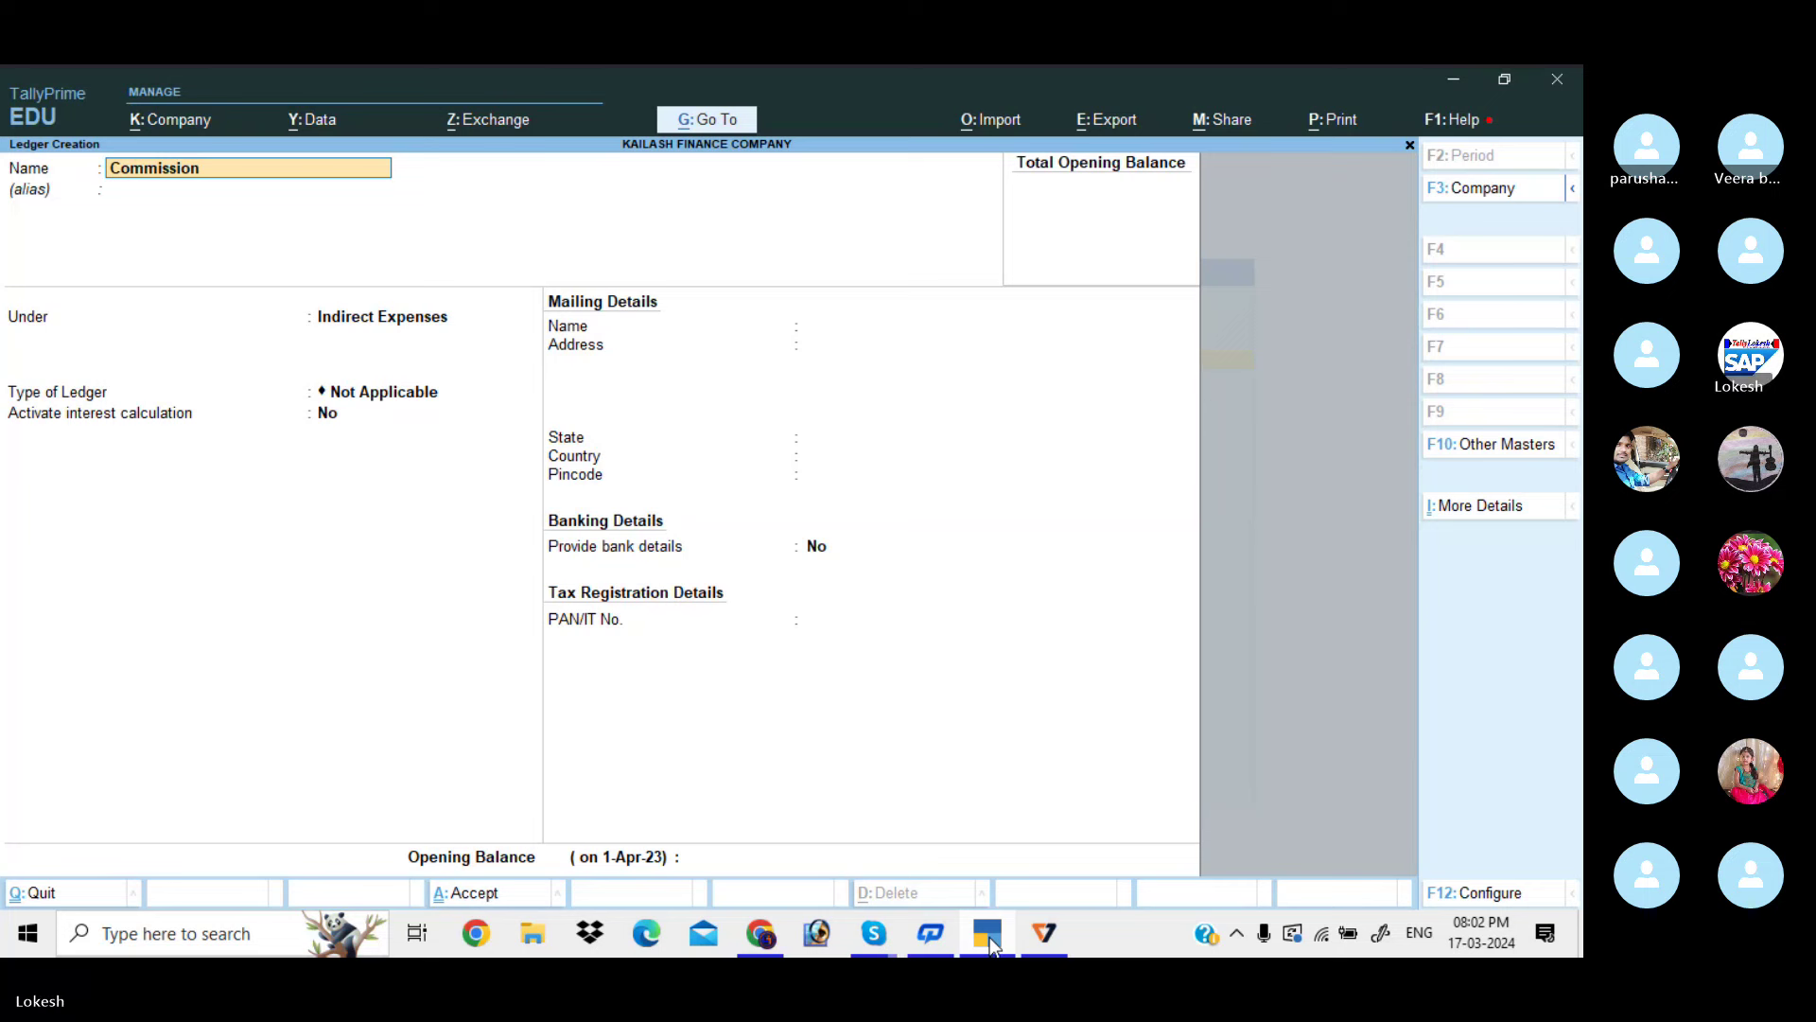
type(" Rece")
type("iiv")
key("BackSpace")
key("BackSpace")
key("BackSpace")
type("ived")
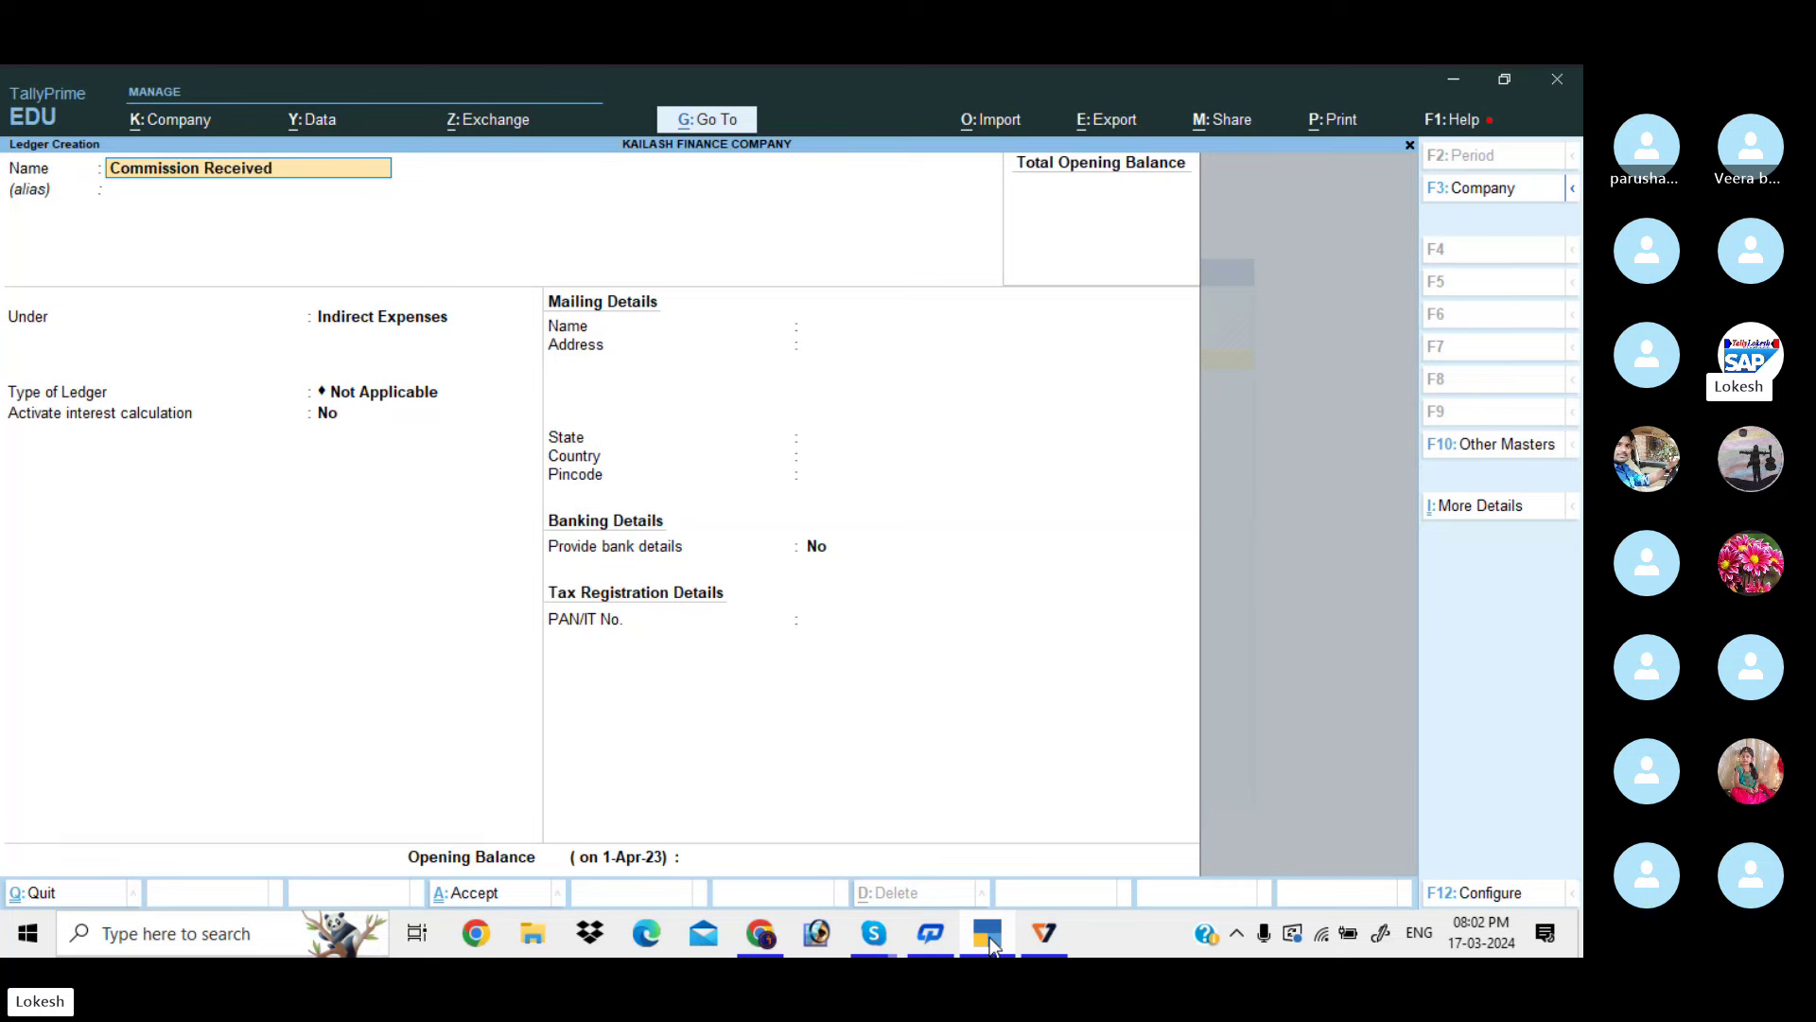
key("Return")
key("Return")
key("Down")
key("Return")
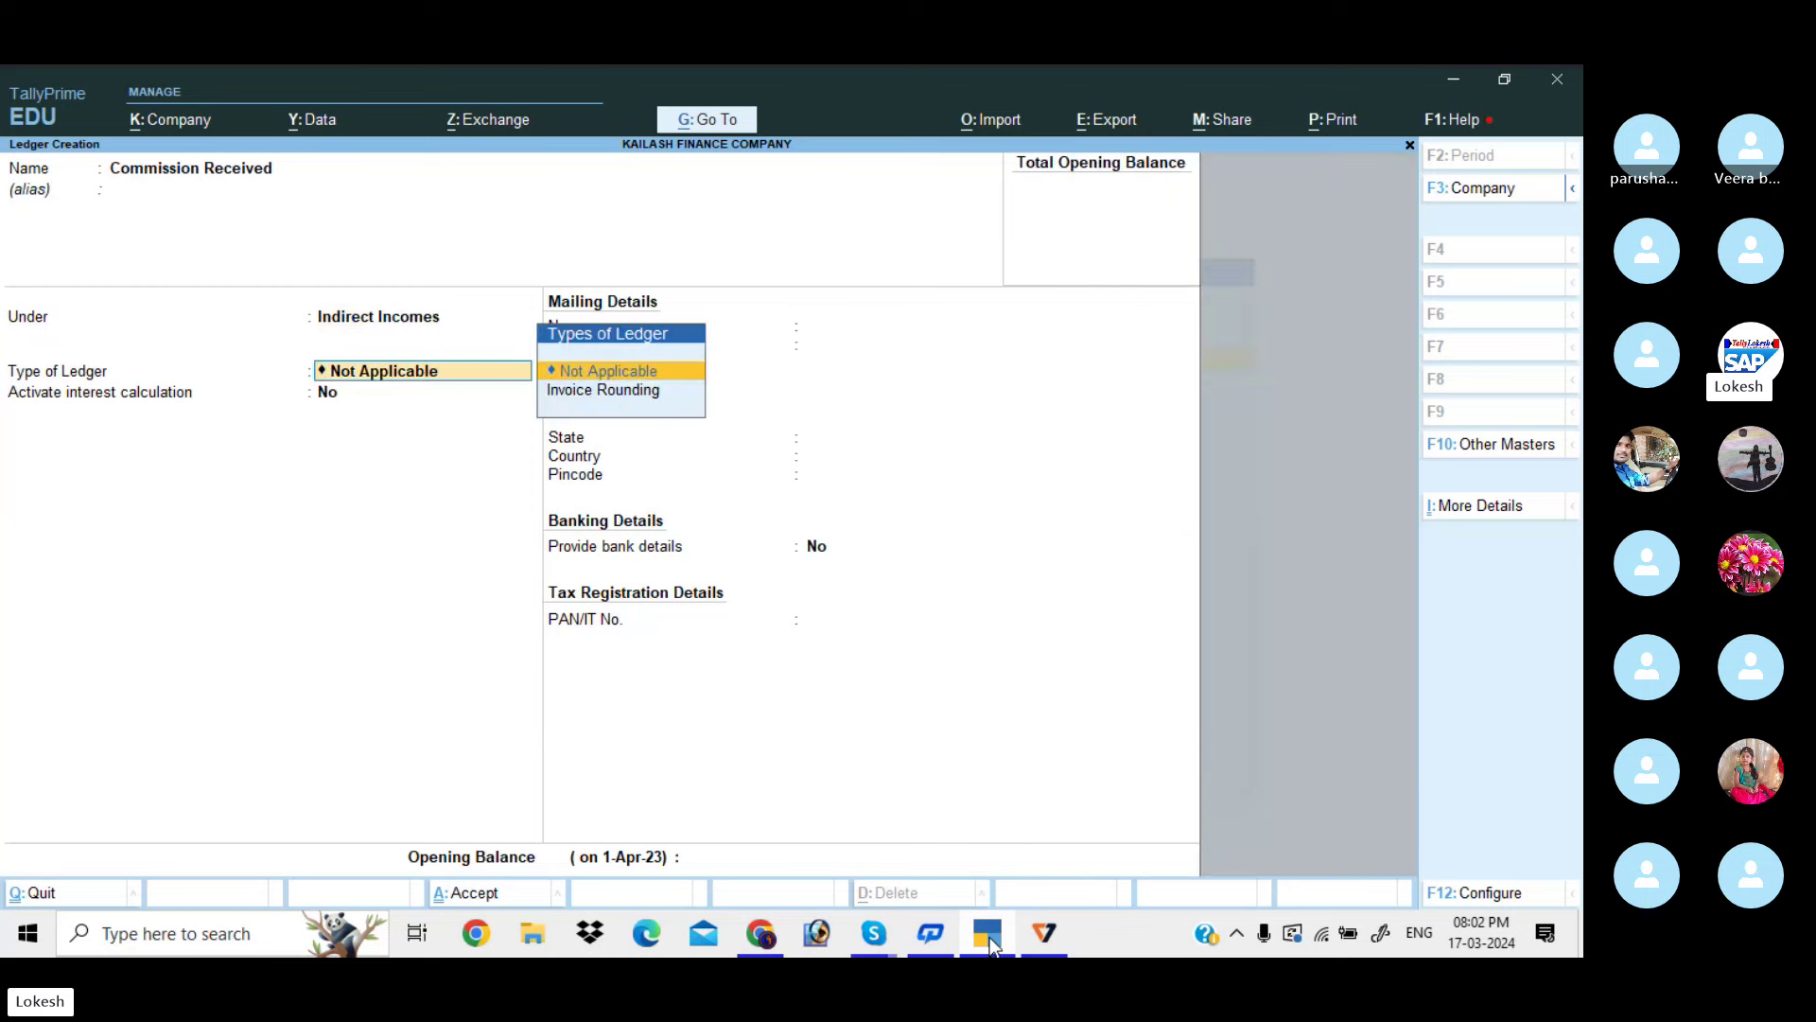
key("ctrl+a")
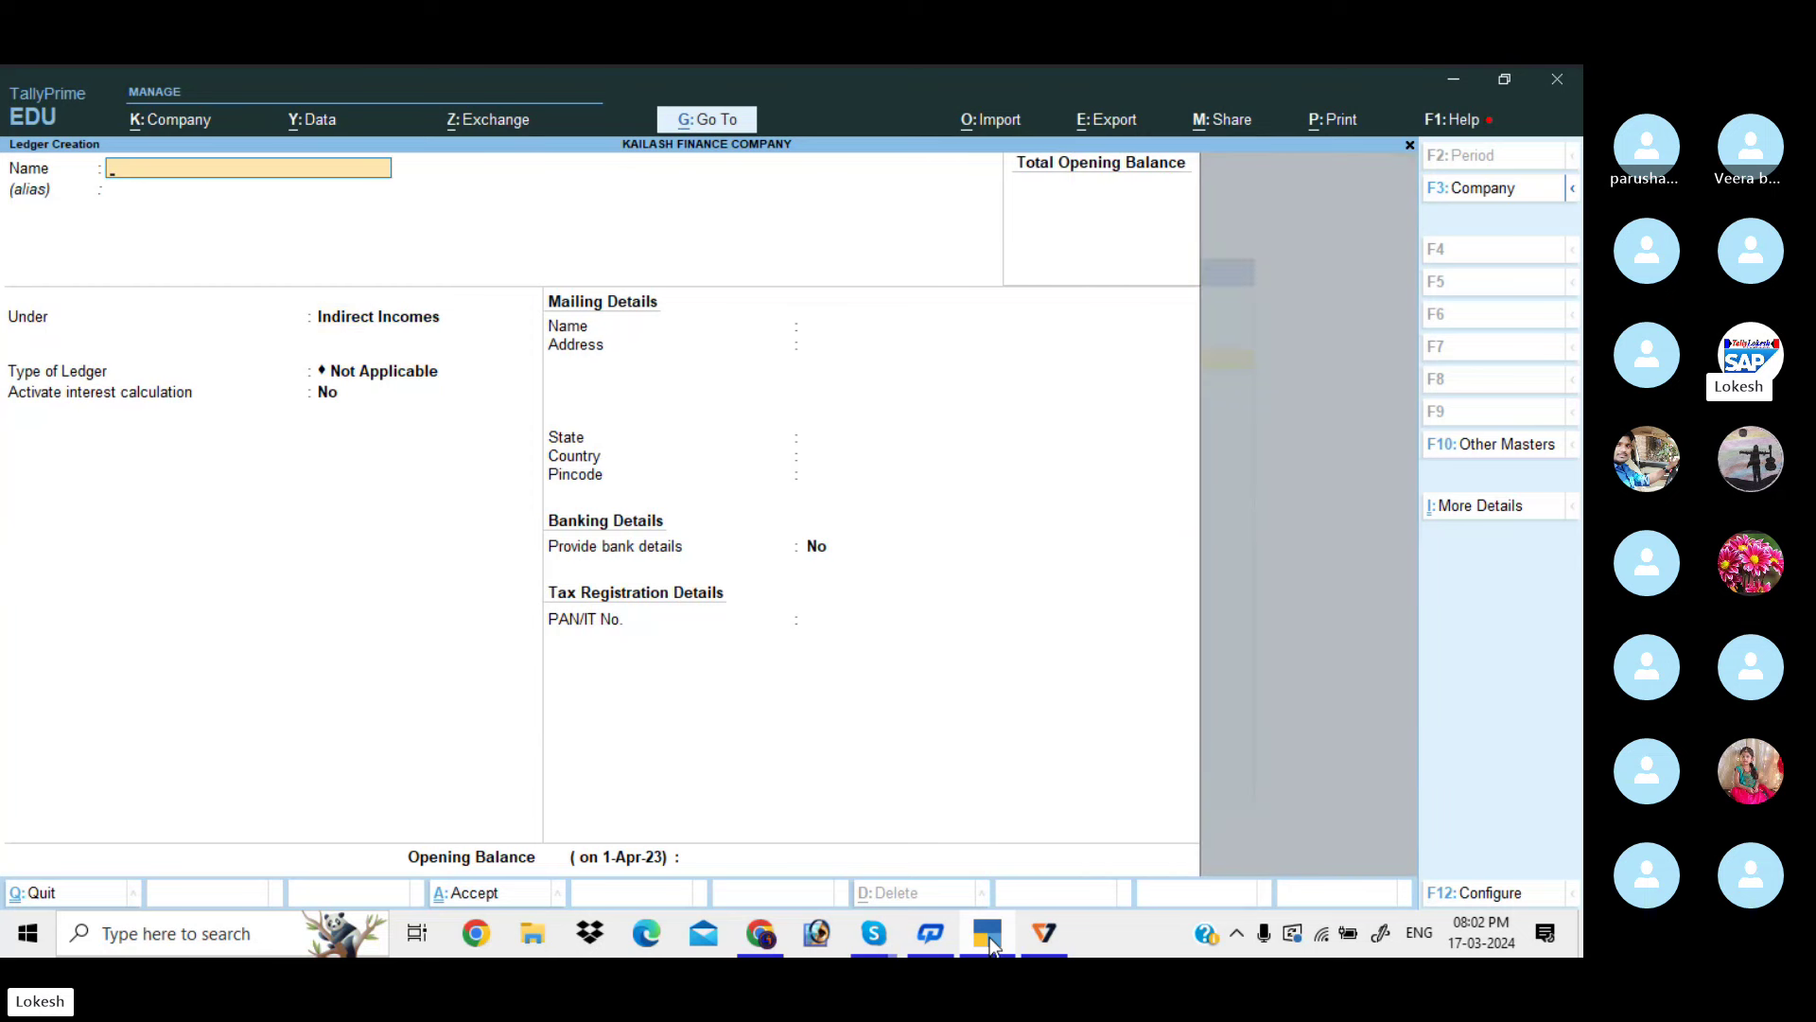
Leave ledger creation and open accounting voucher entry for the company
key("Escape")
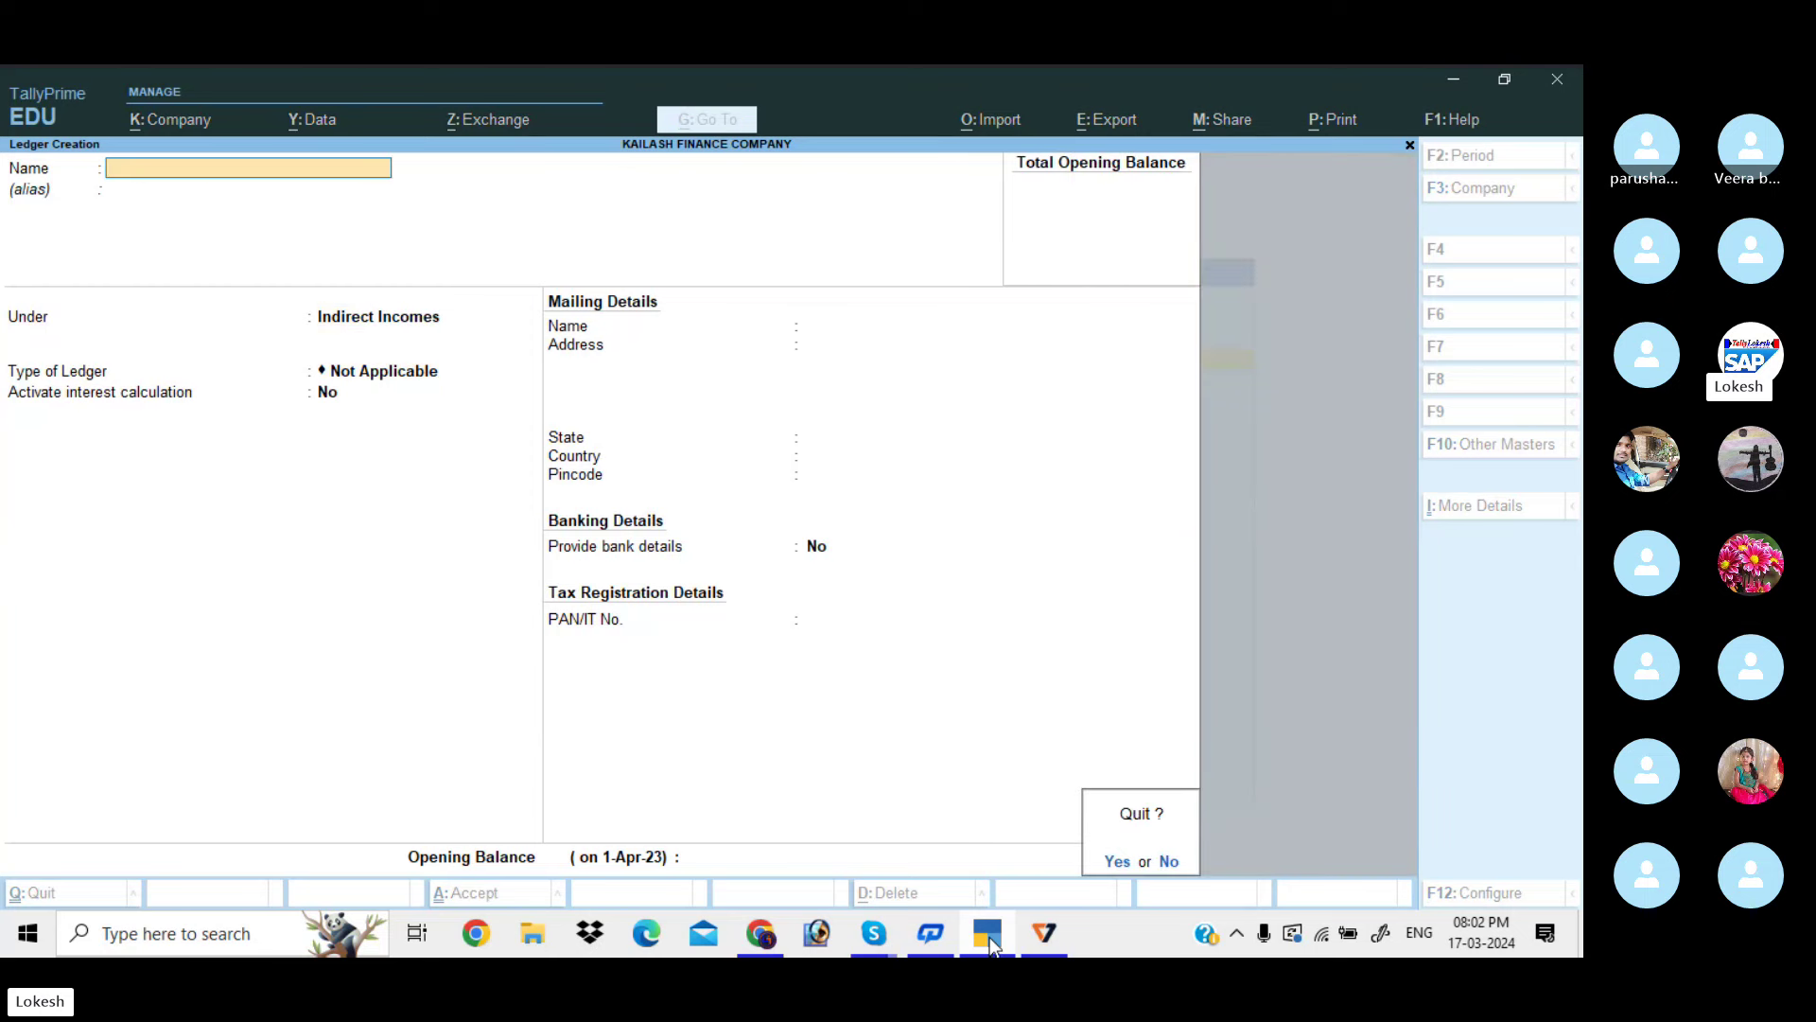
key("Return")
key("Escape")
key("Down")
key("Down")
key("Down")
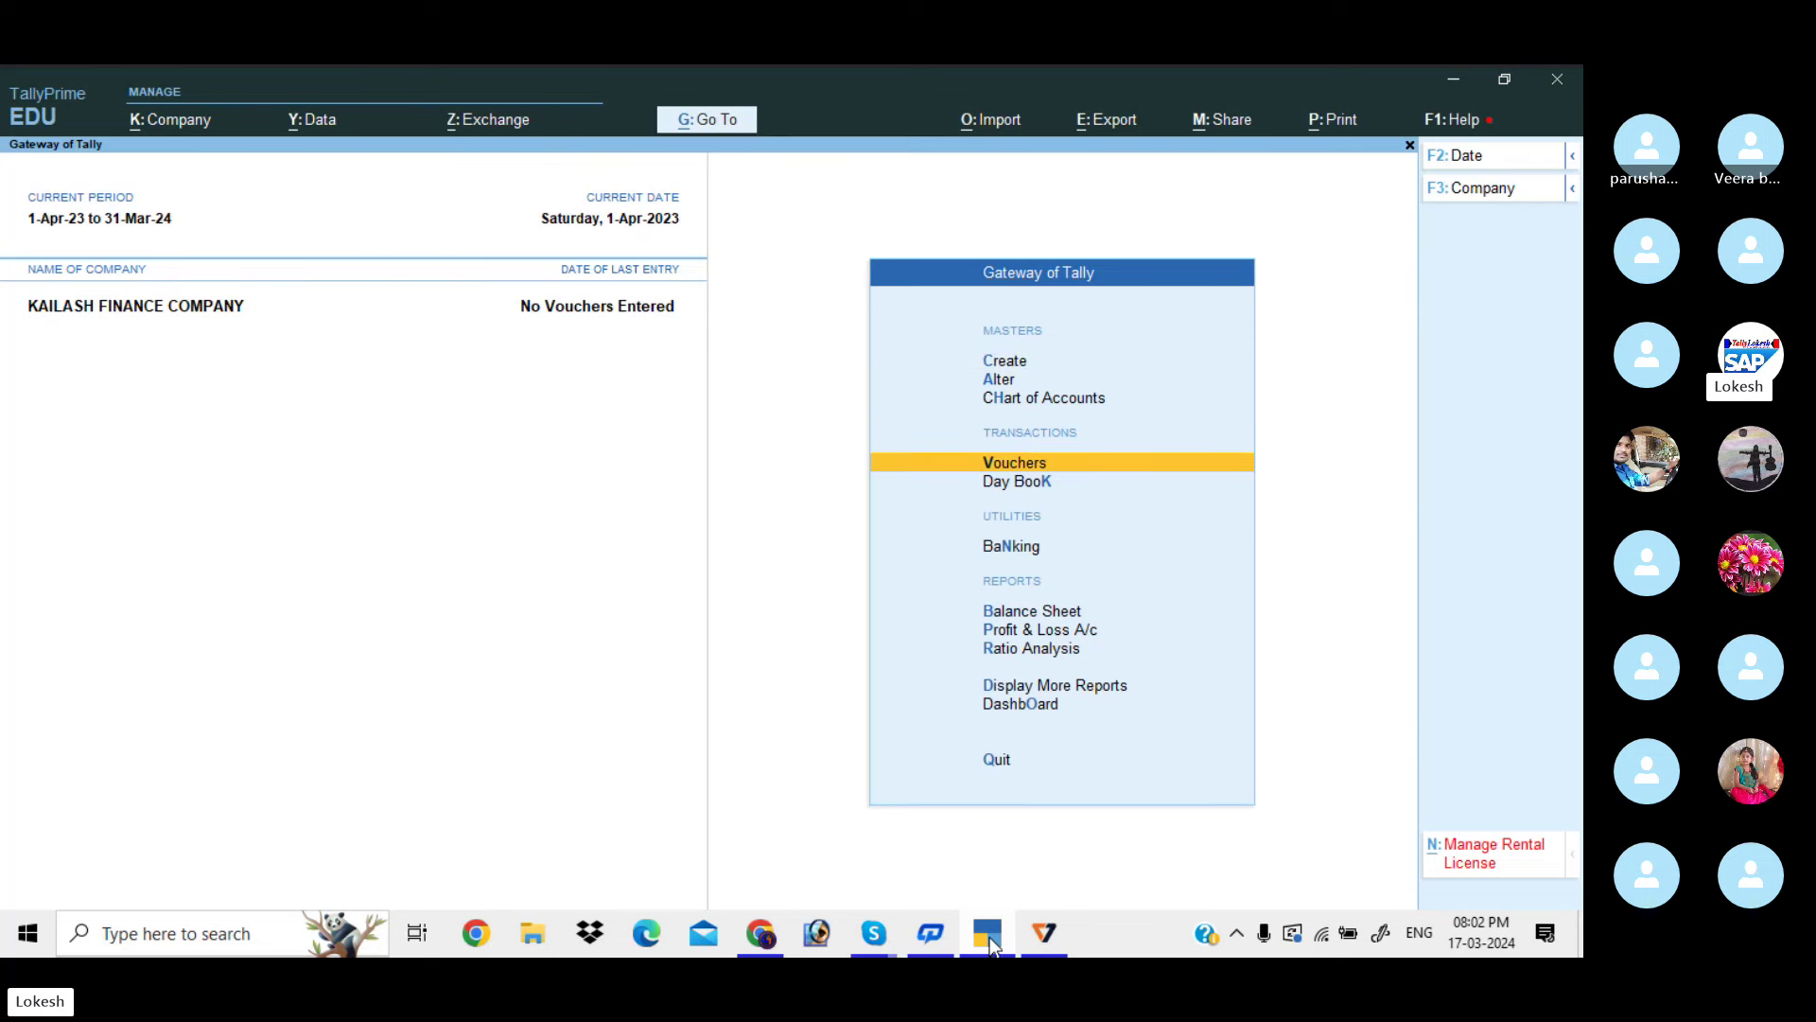
key("Return")
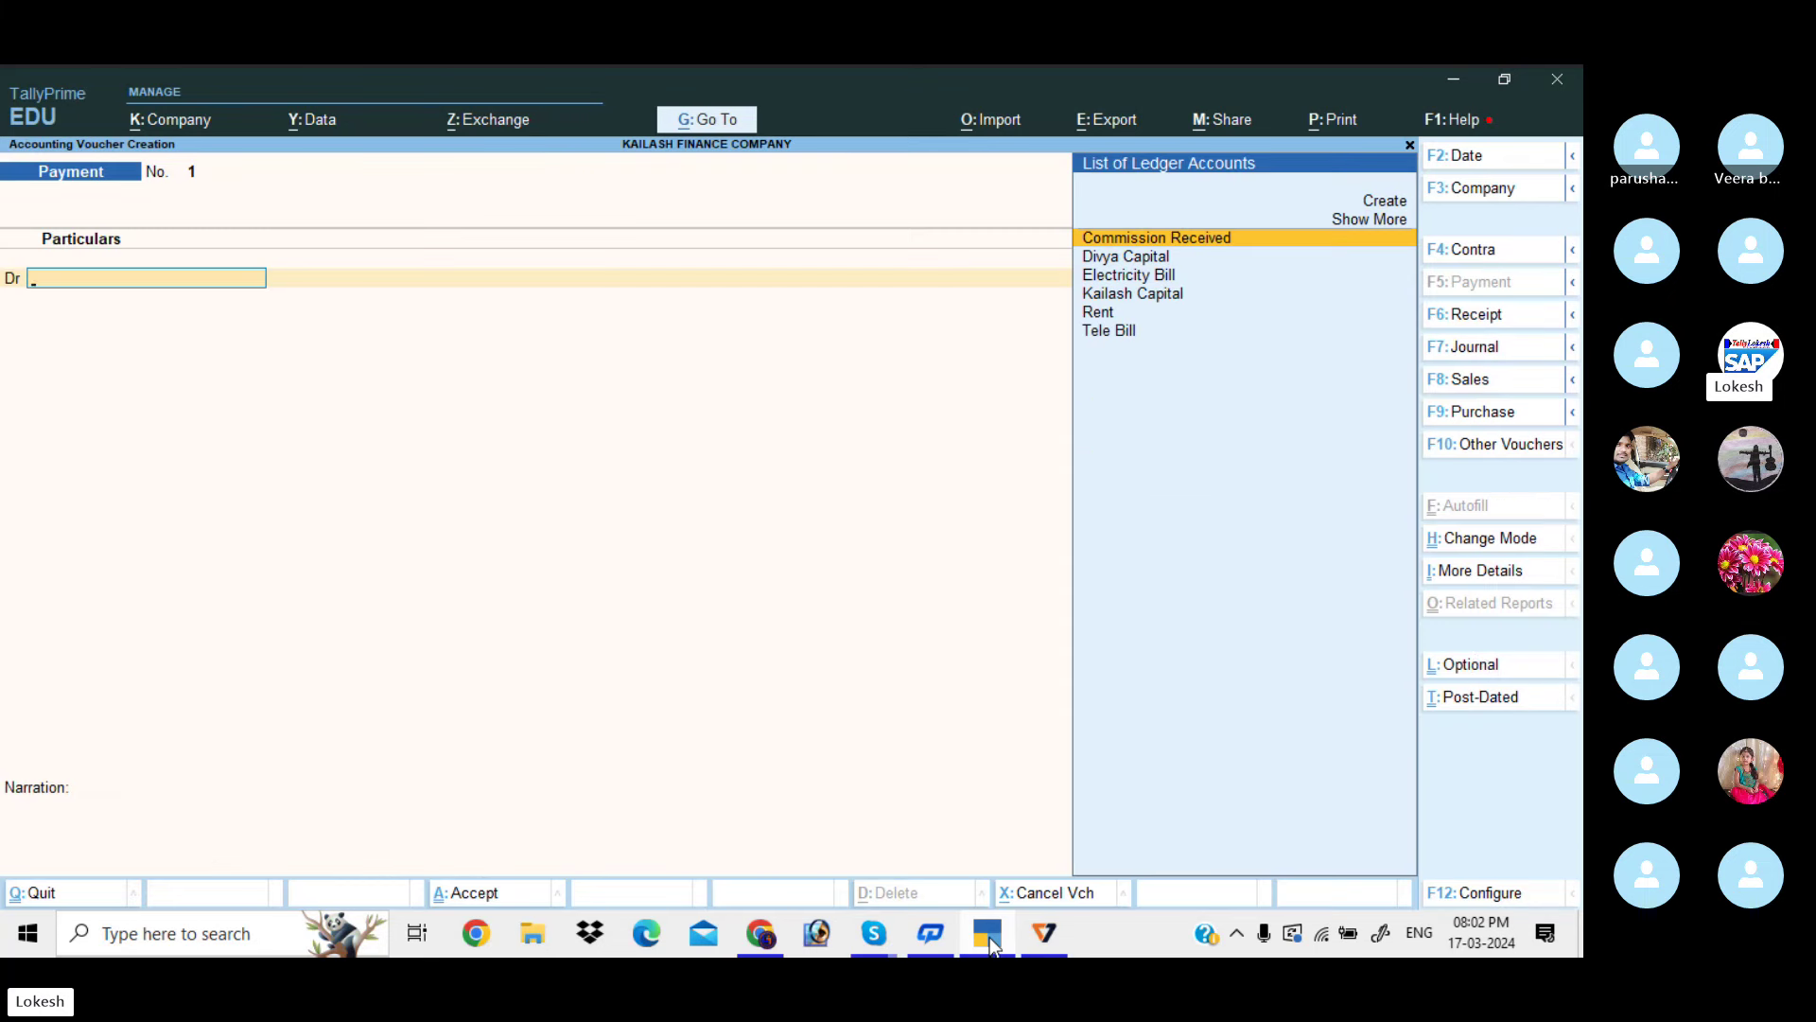
Switch to a receipt voucher and set its date to 1-Apr-23
left_click(1493, 327)
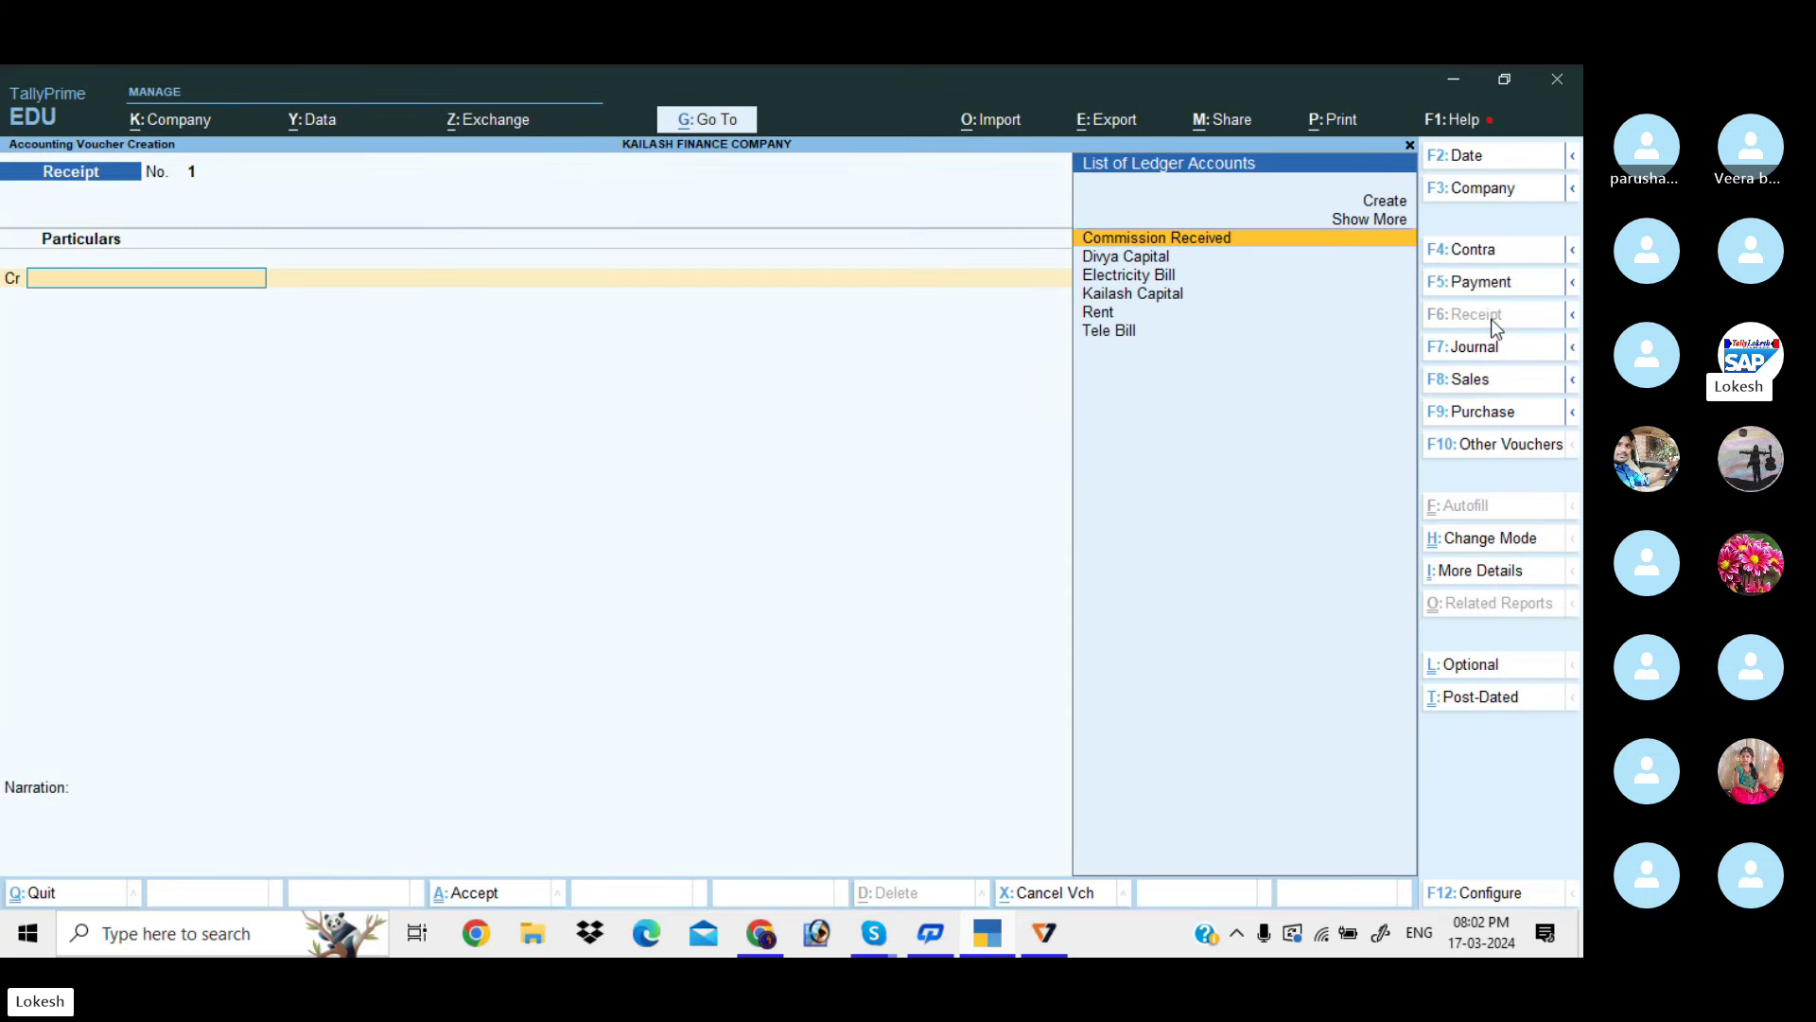
left_click(1482, 166)
key("BackSpace")
type("1-4")
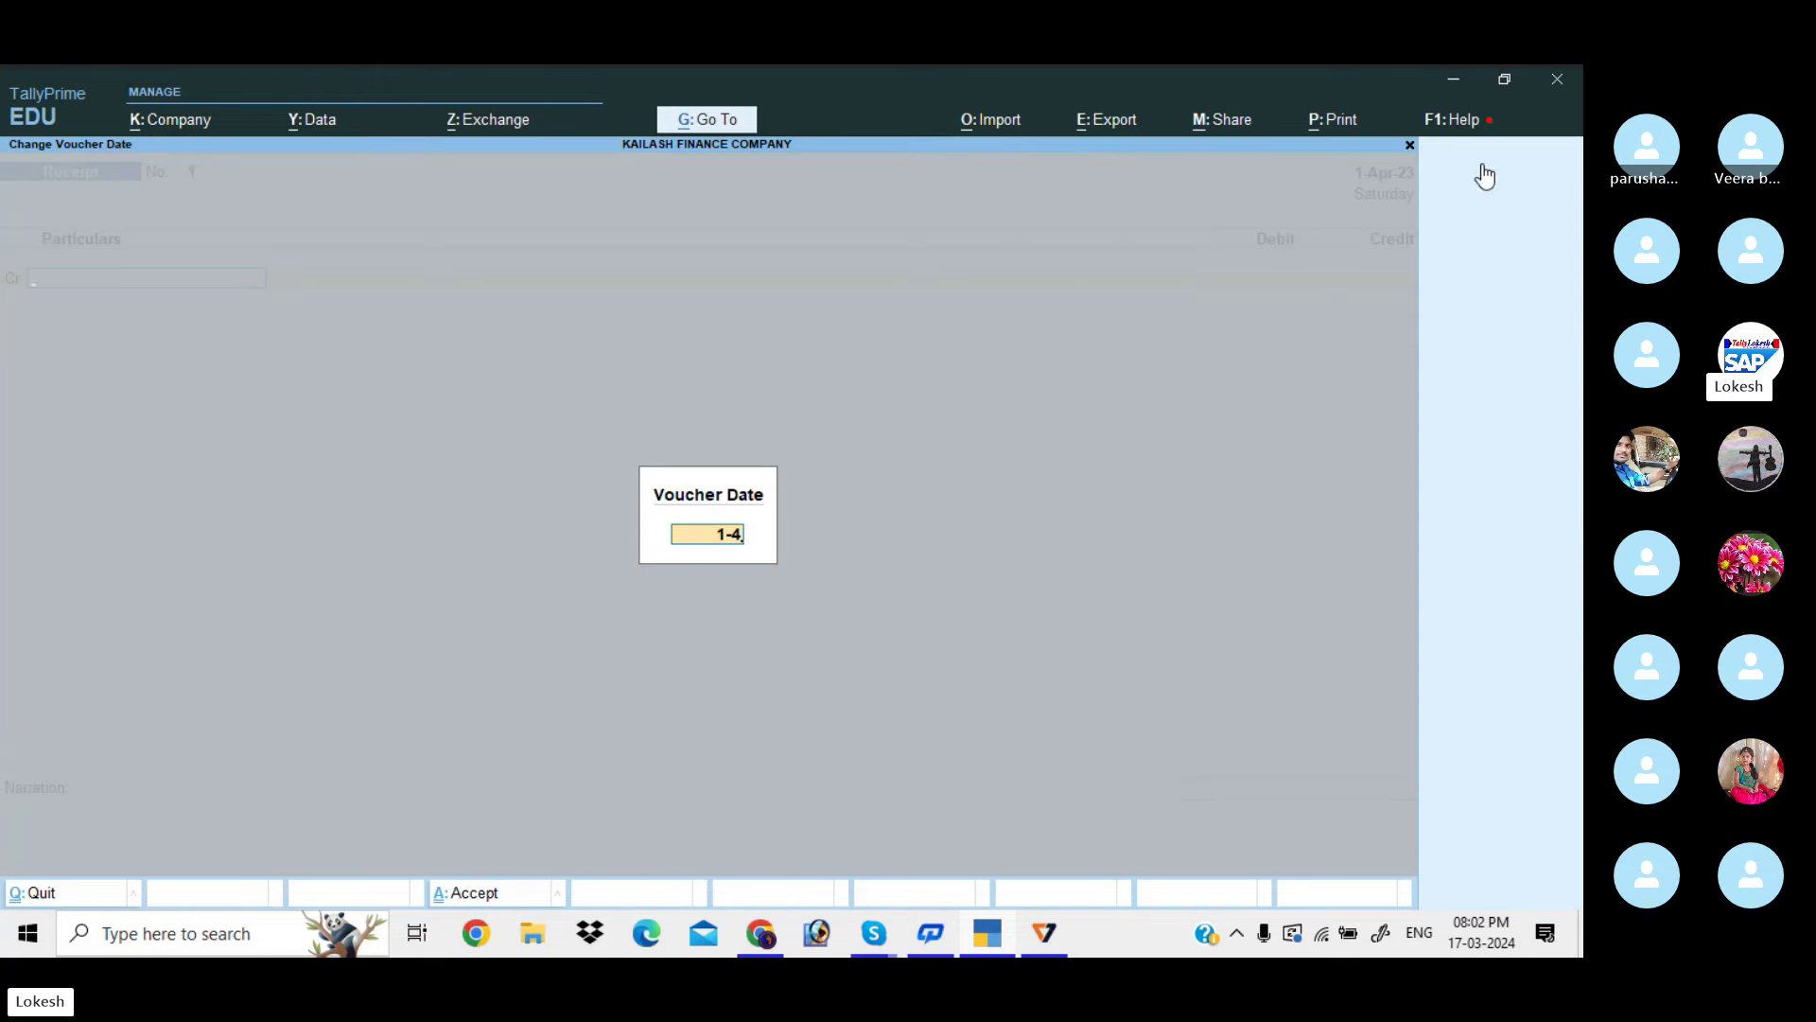
key("Return")
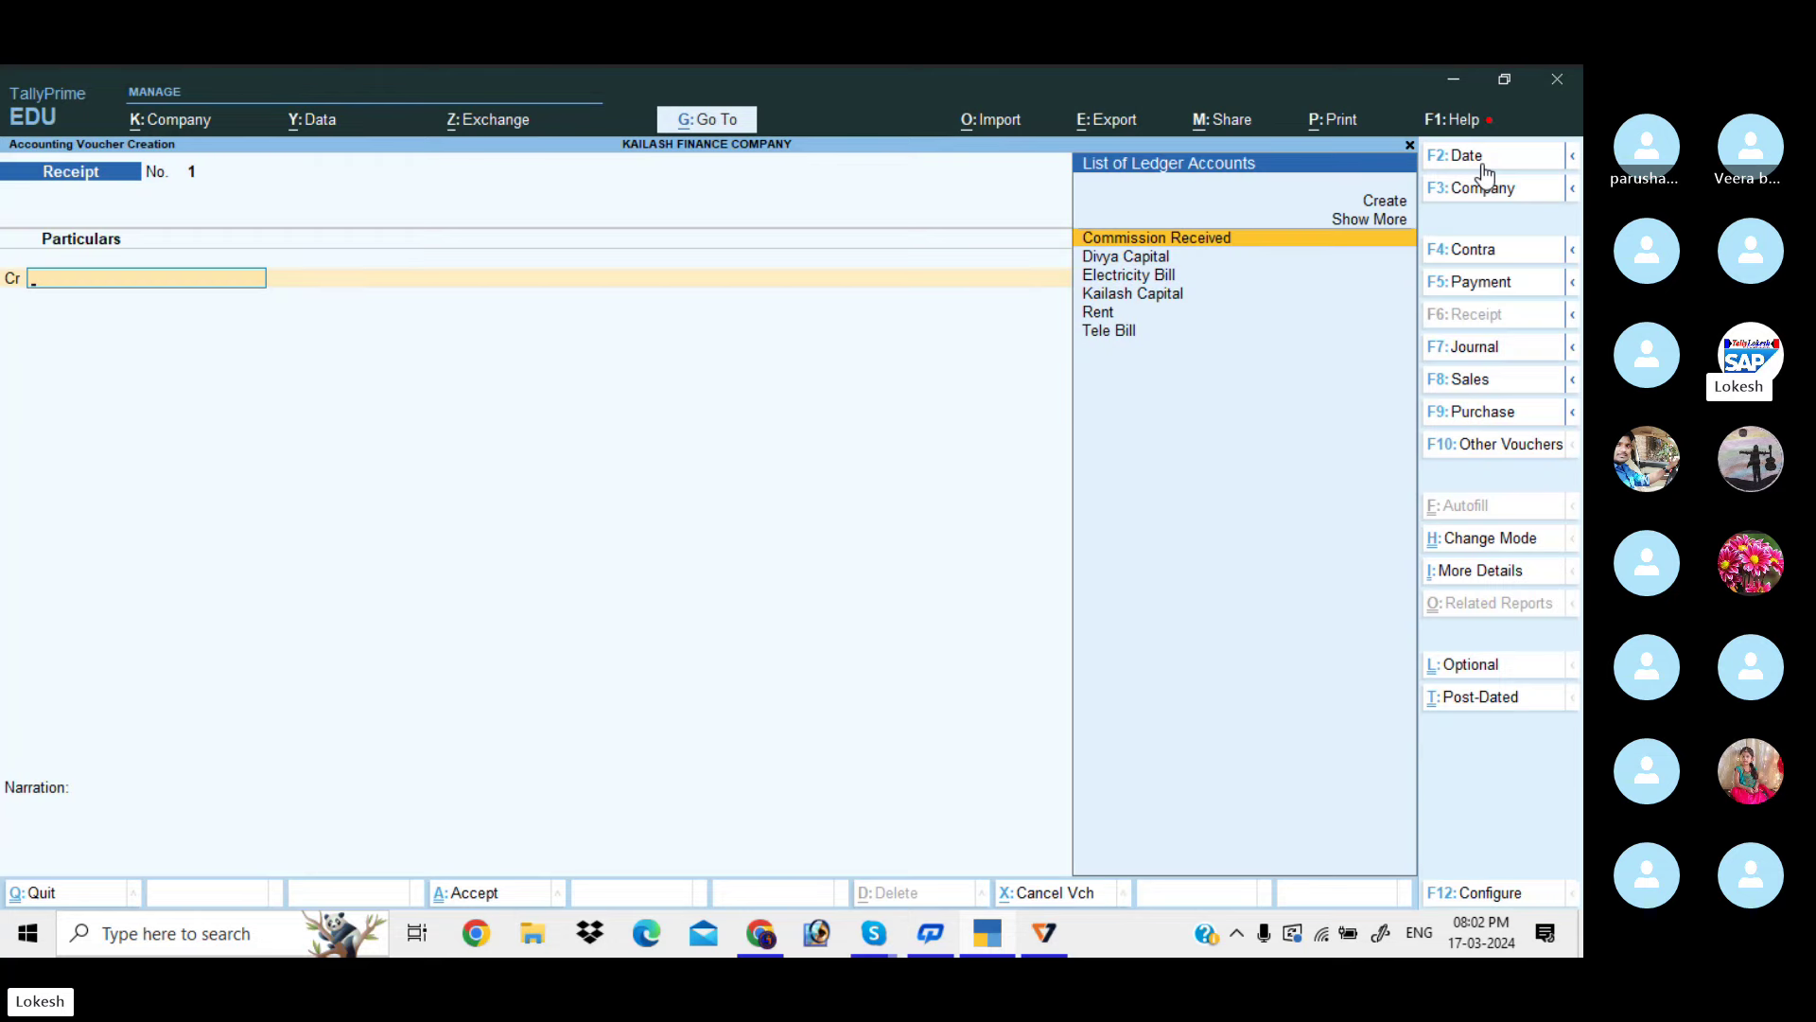
Credit Kailash Capital with 8,00,000 against a Cash debit and save the receipt without a narration
type("k")
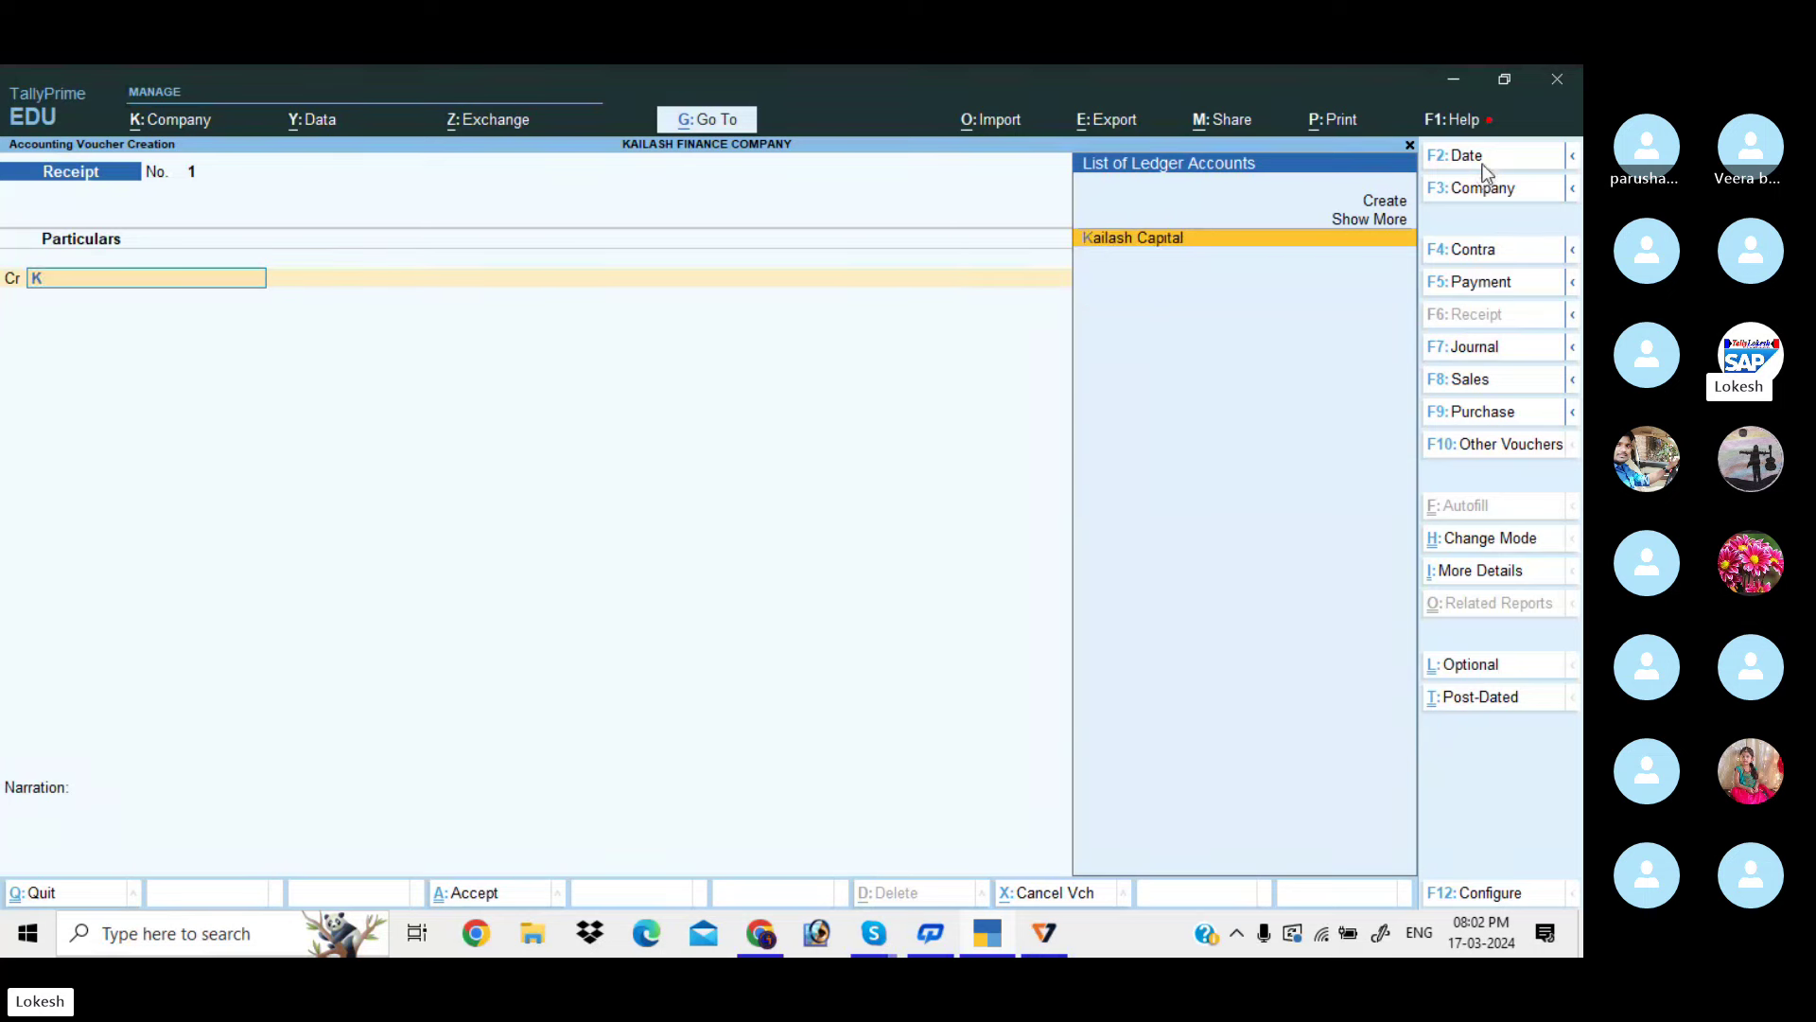
key("Return")
type("800000")
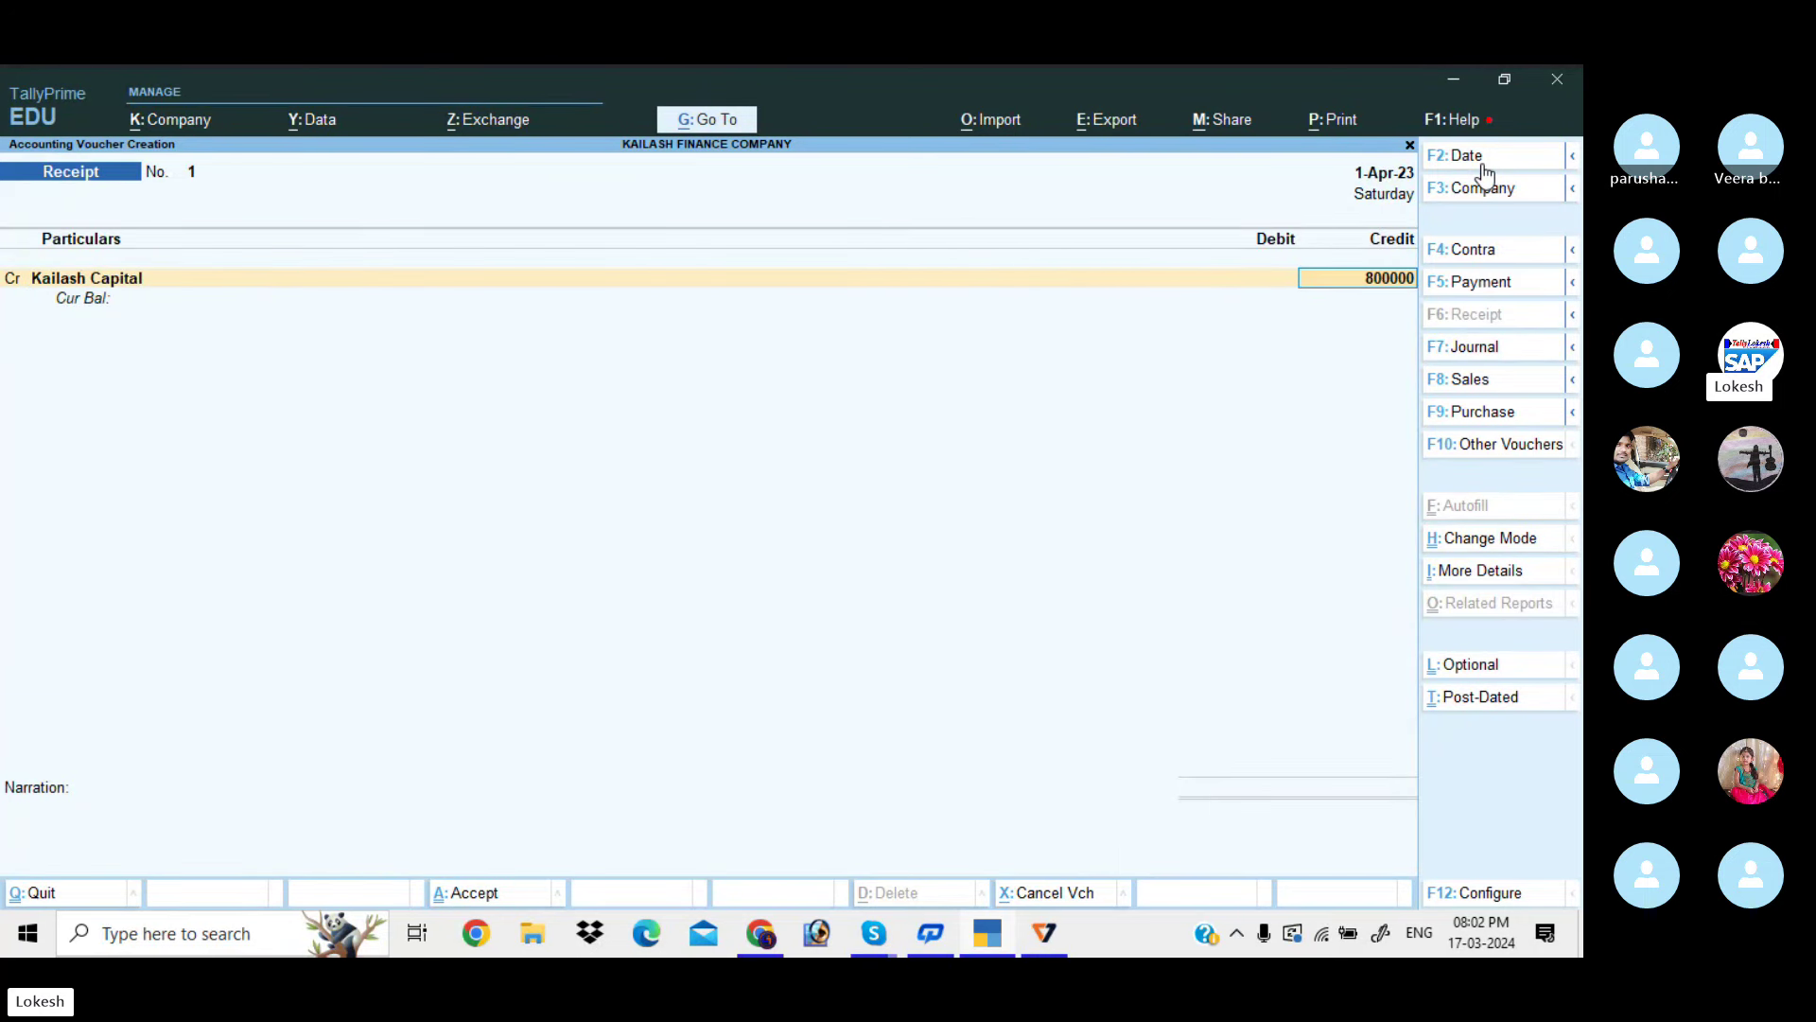
key("Return")
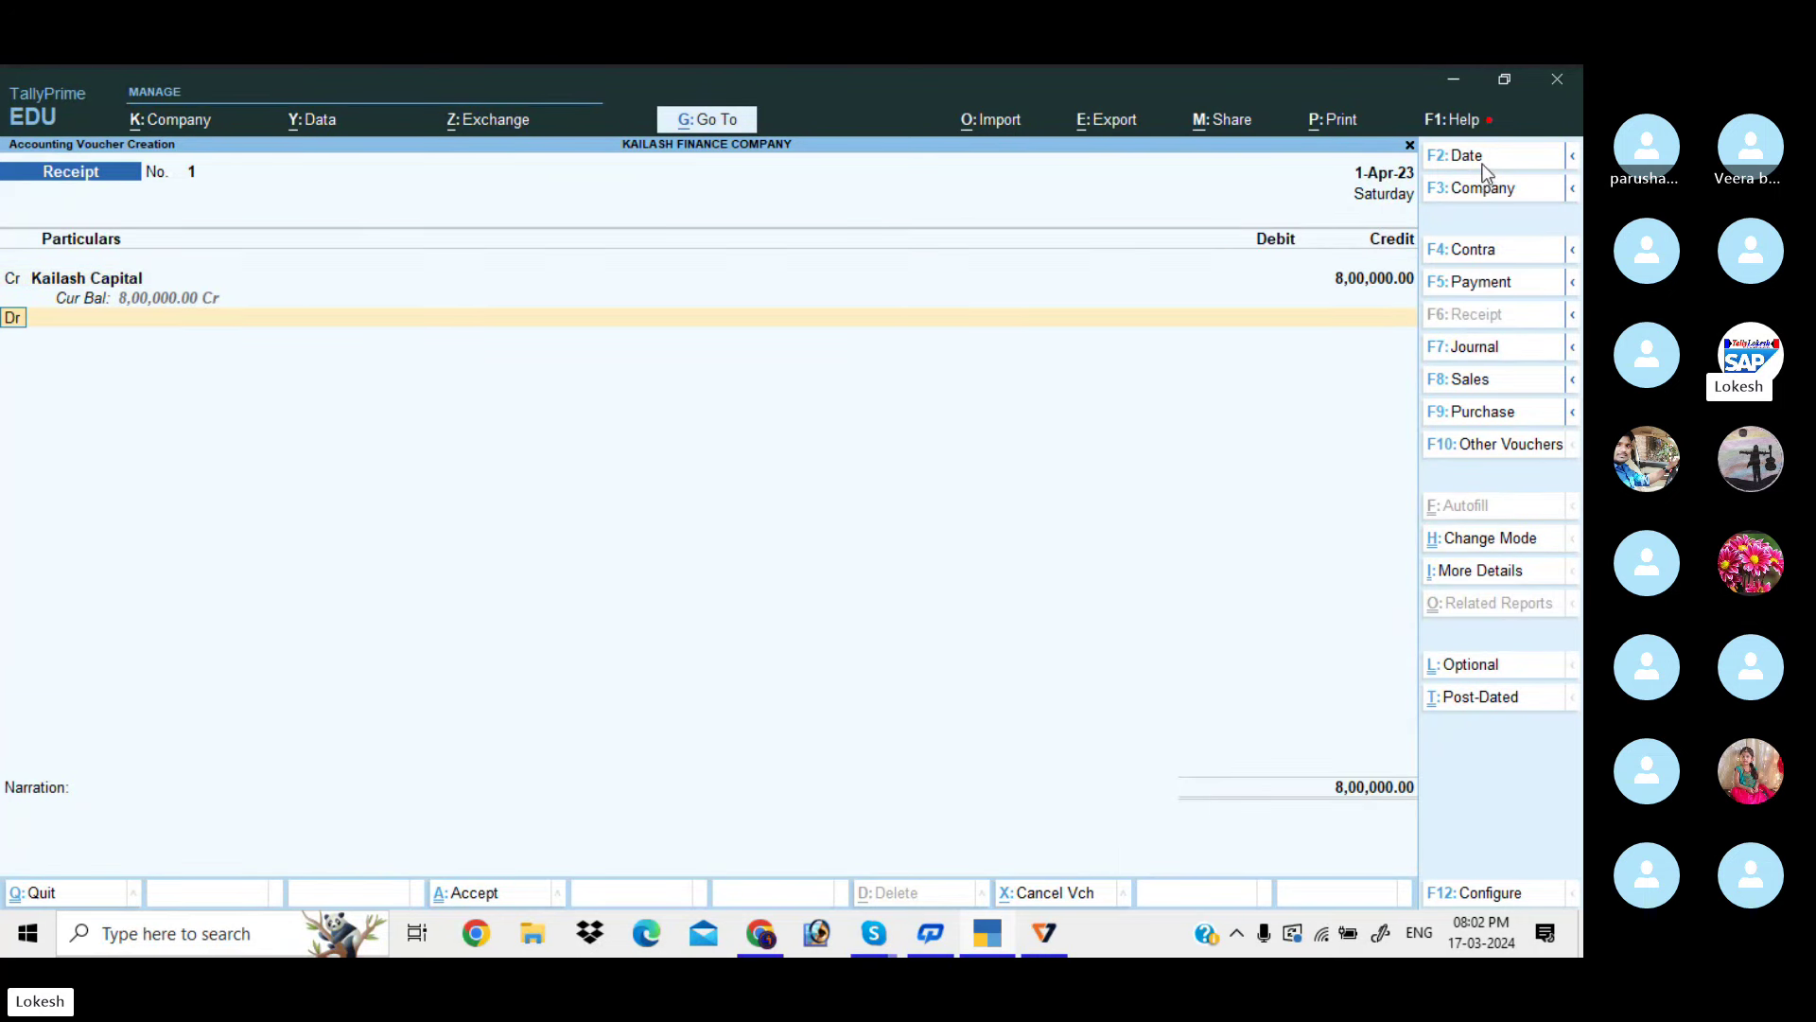
key("Return")
key("Return")
key("Return")
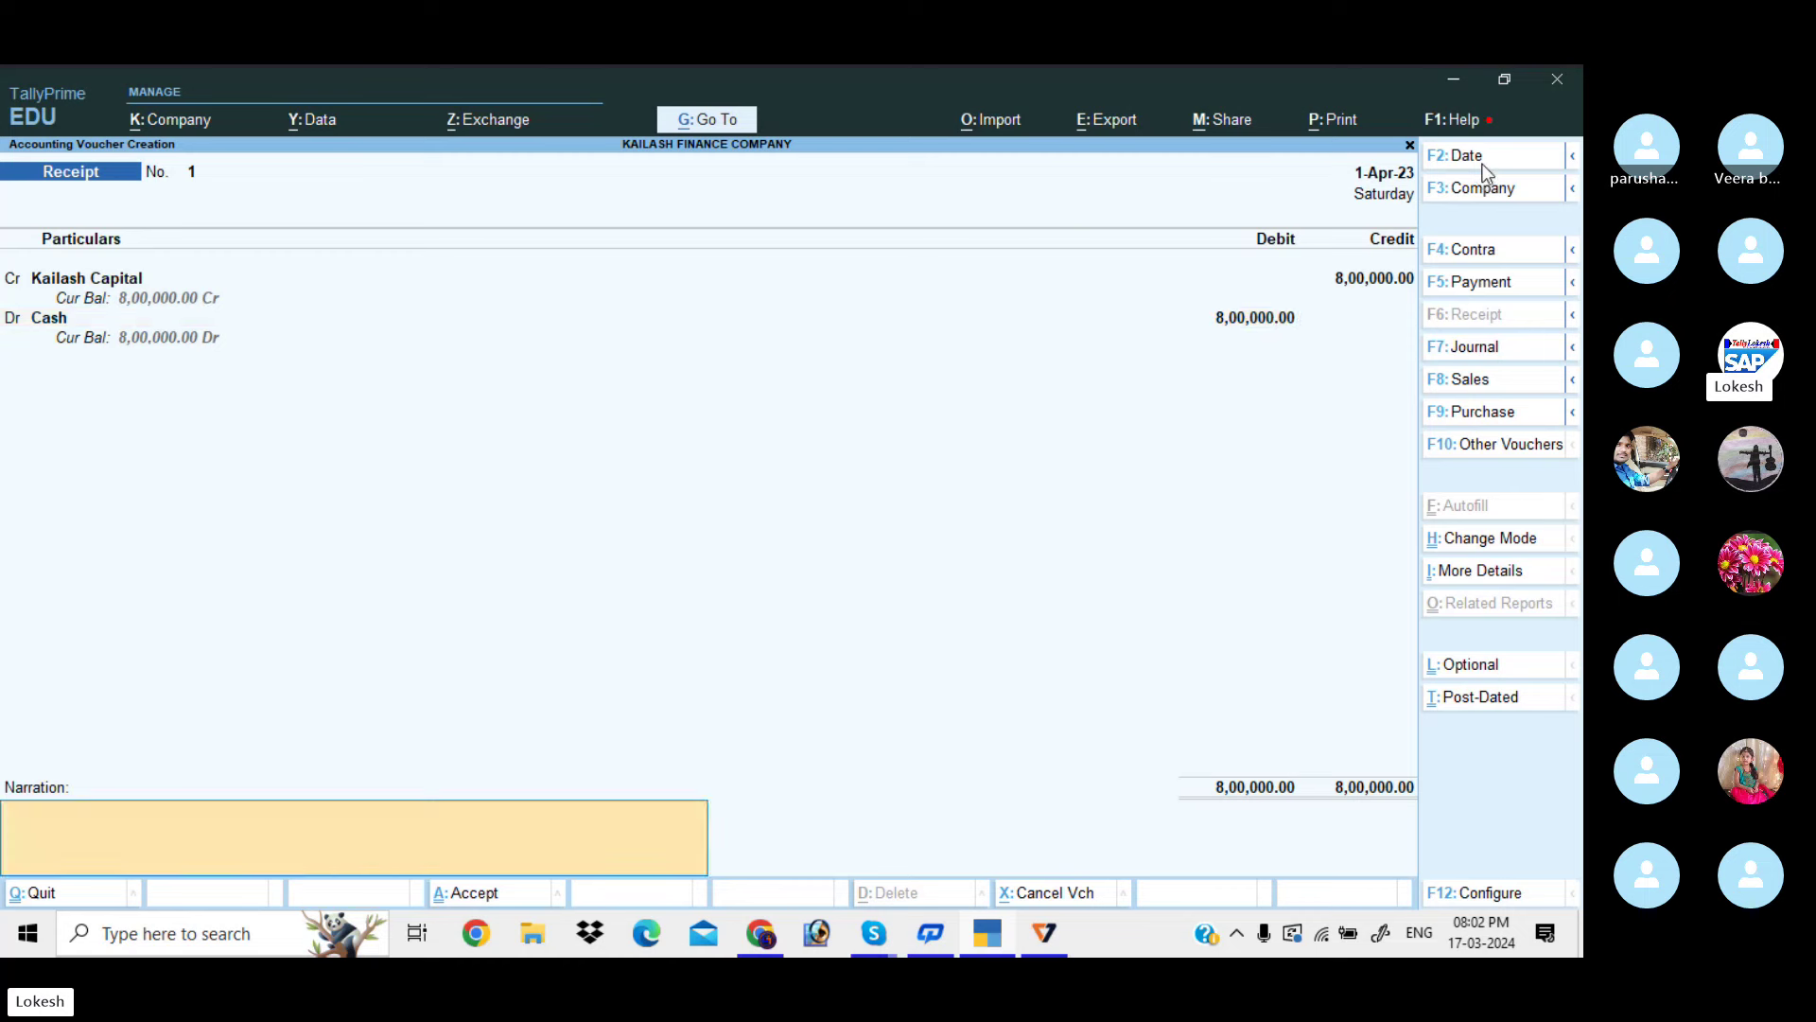
key("Return")
key("Return")
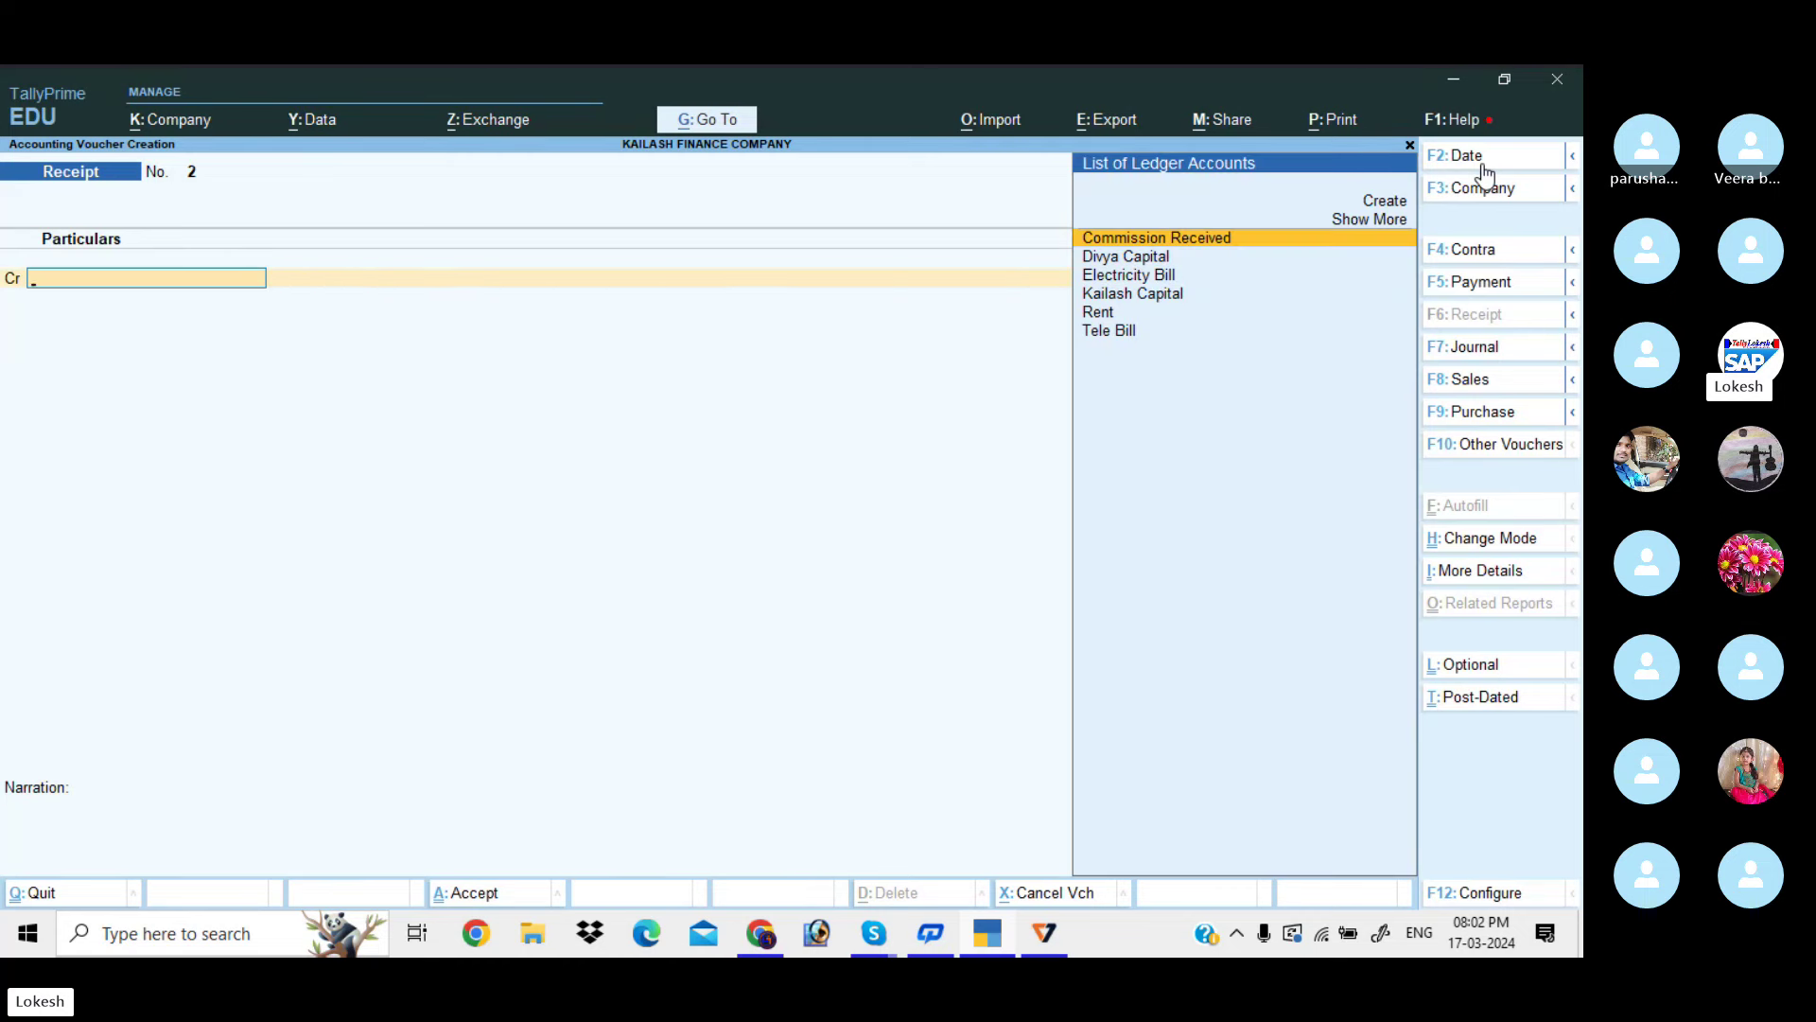
Set the second receipt voucher's date to 1-May-23
left_click(1482, 159)
key("BackSpace")
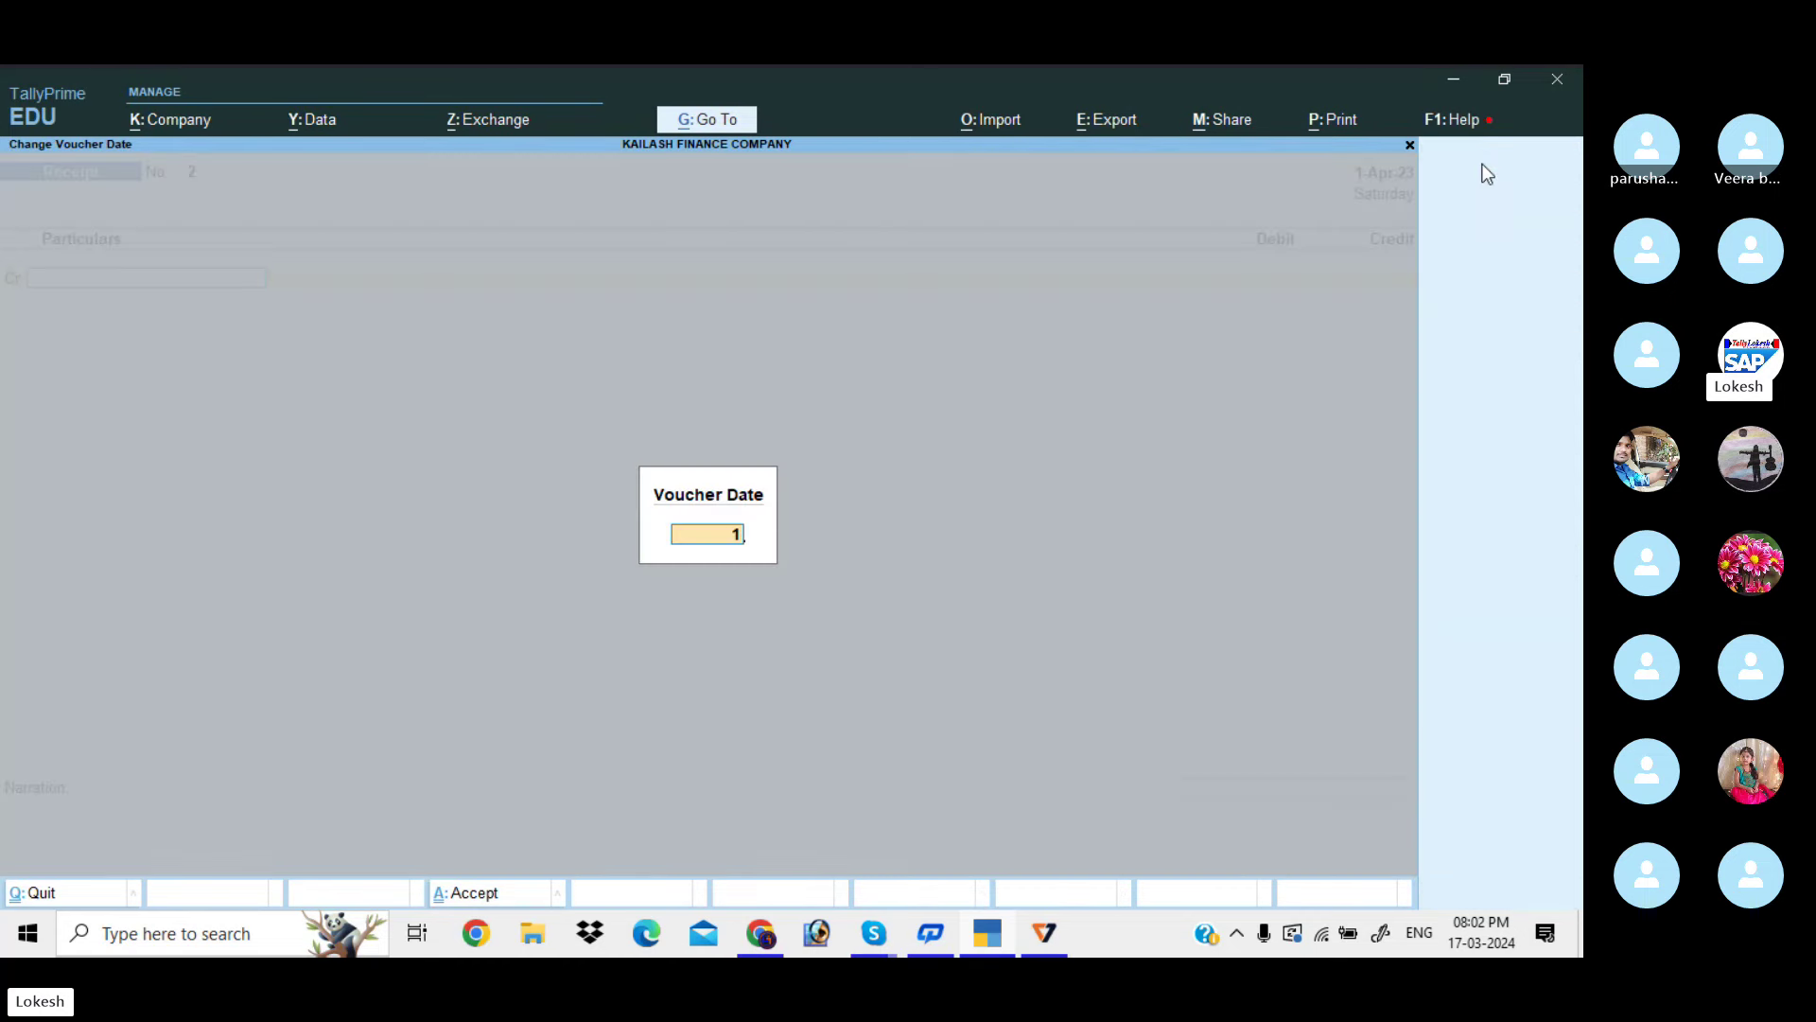
type("1")
key("Return")
Credit Kailash Capital with 3,00,000 against a Cash debit and save the receipt without a narration
type("k")
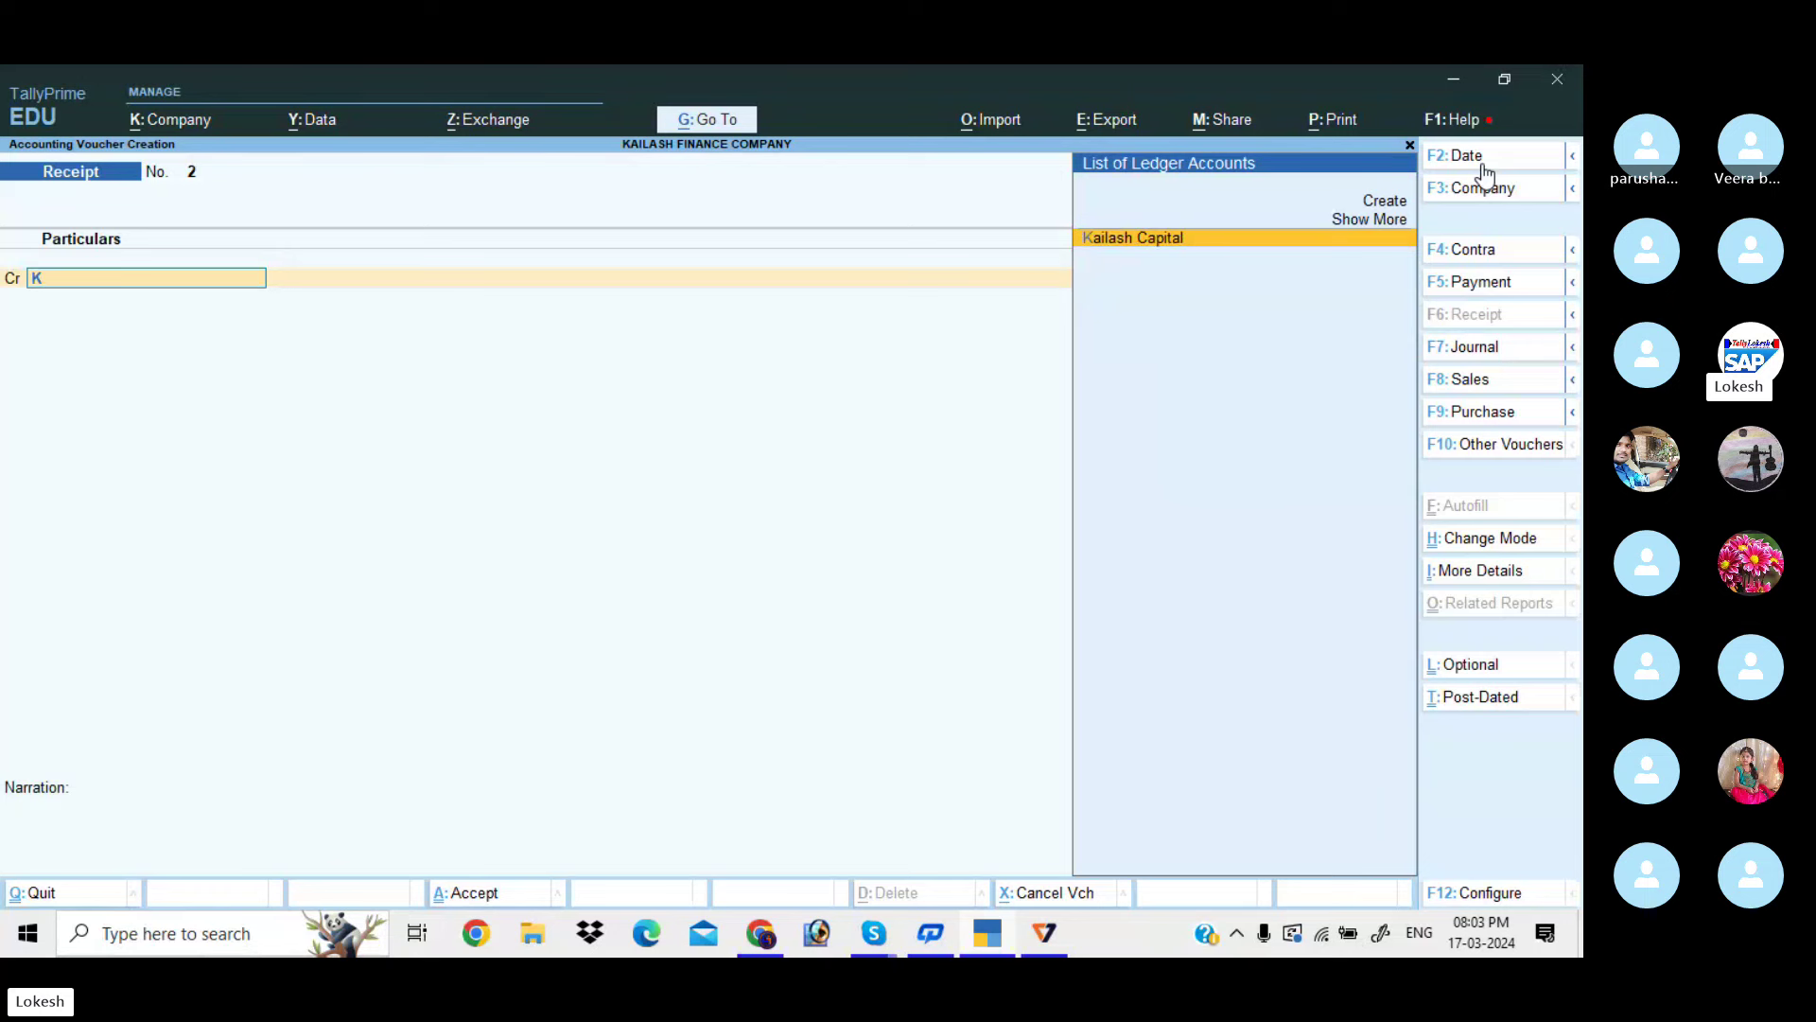
key("Return")
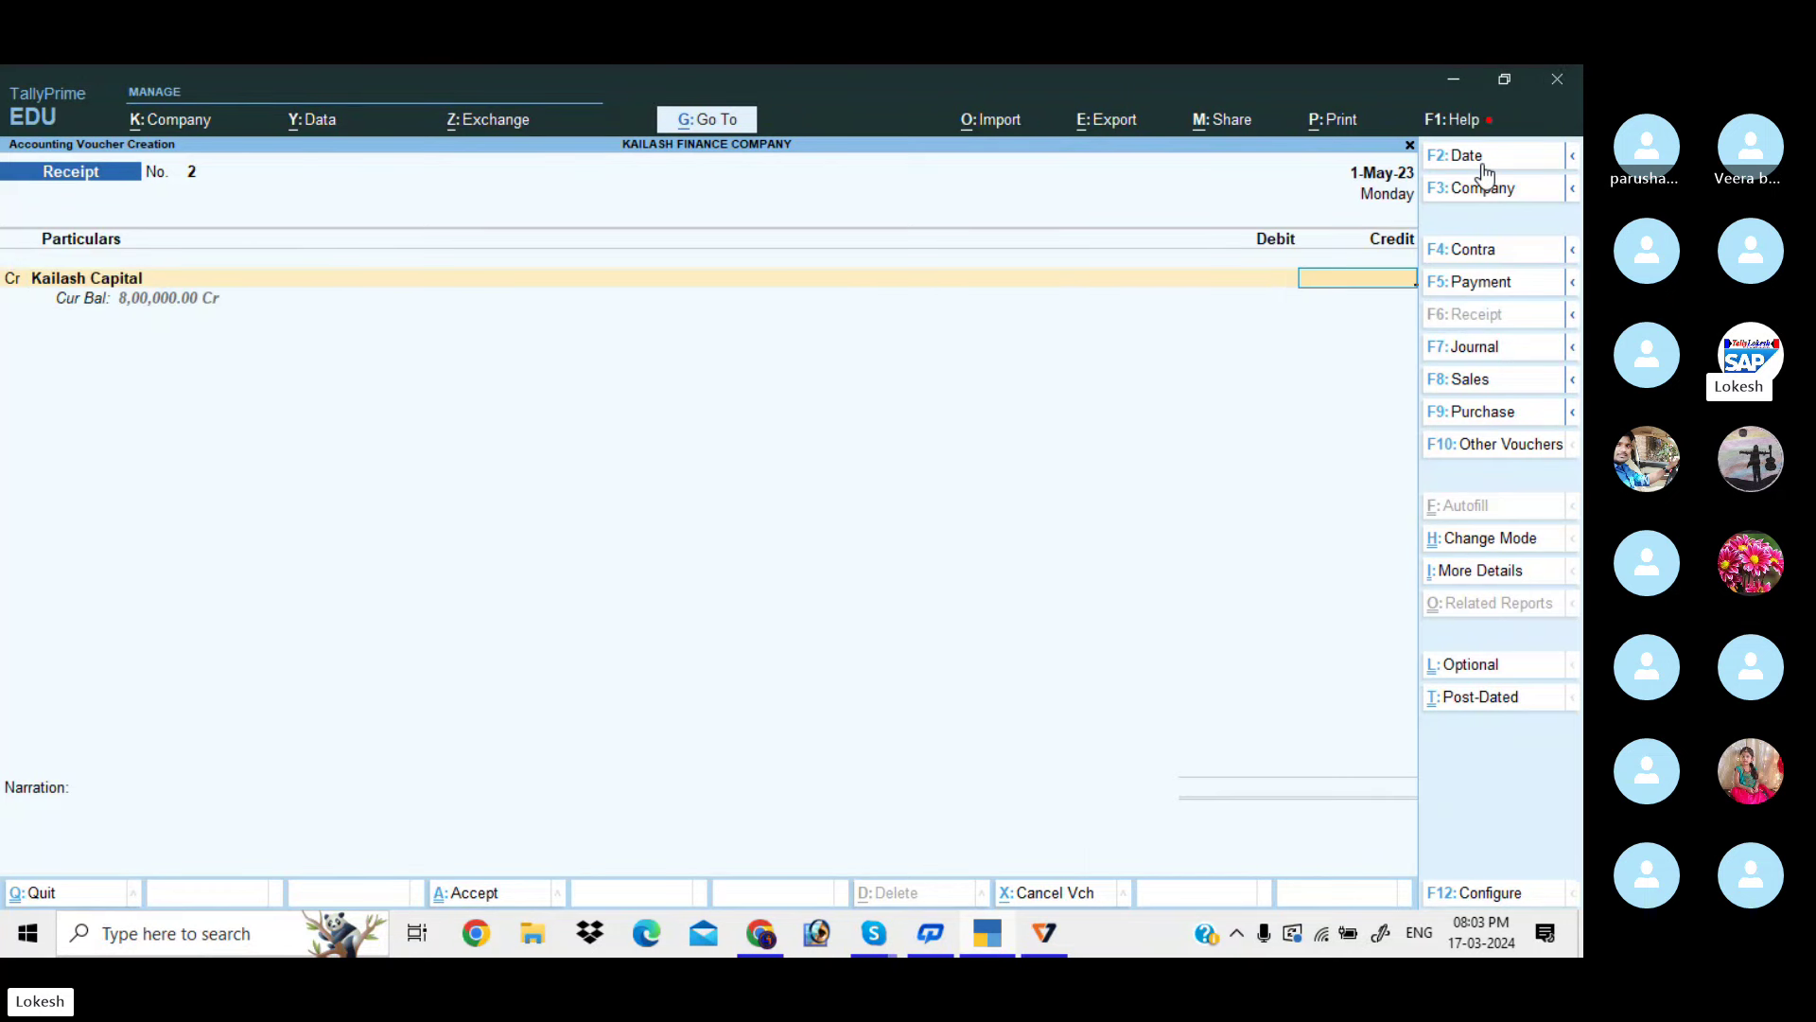
type("300000")
key("Return")
key("Return")
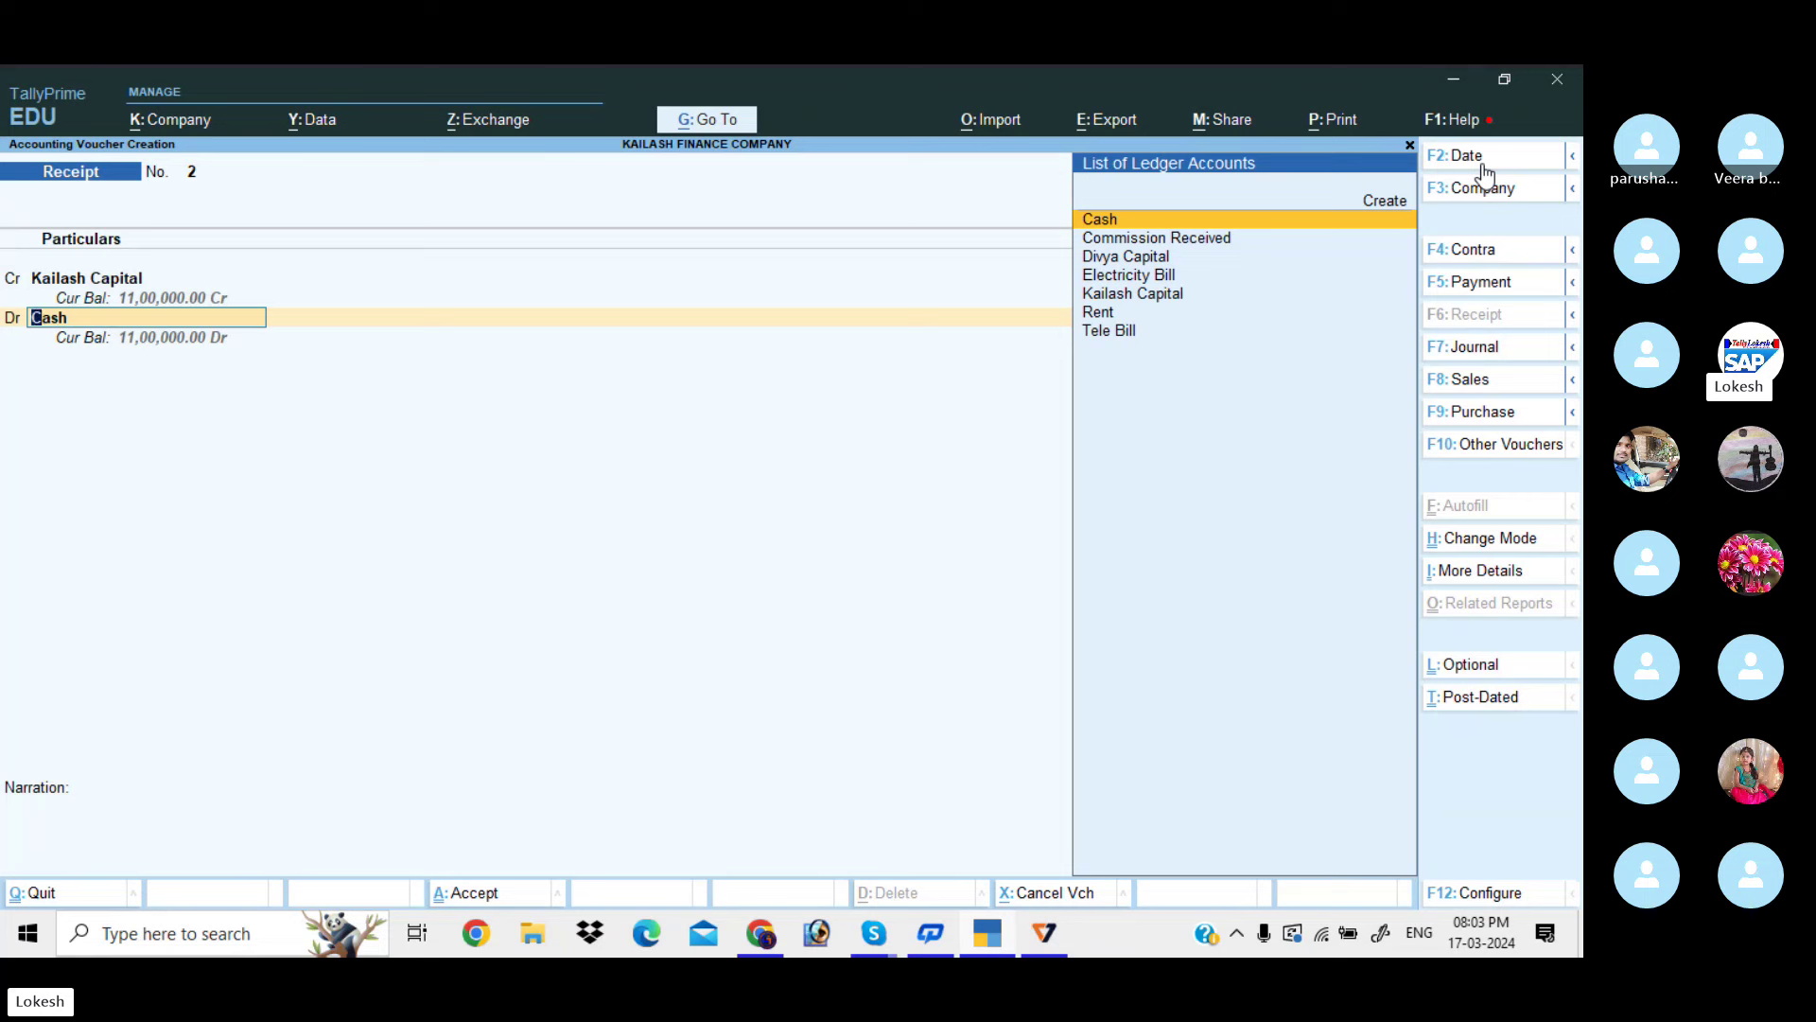
key("Return")
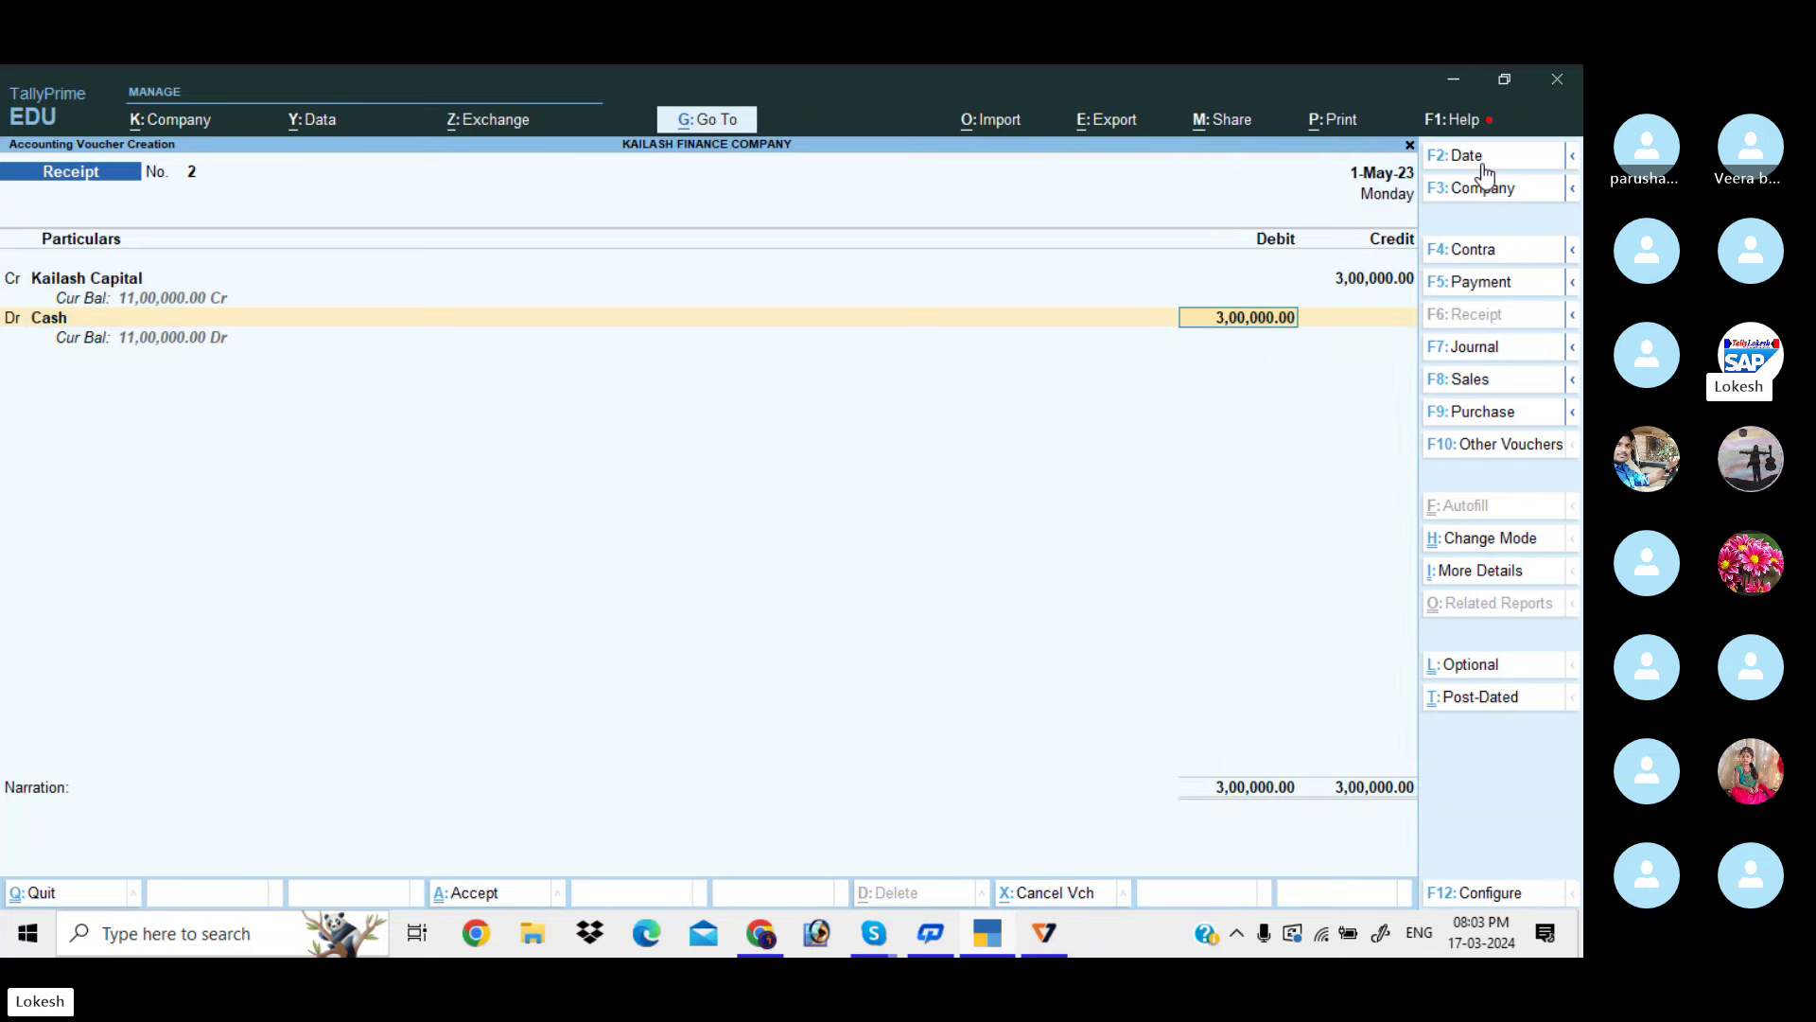
key("Return")
key("Return")
key("Return")
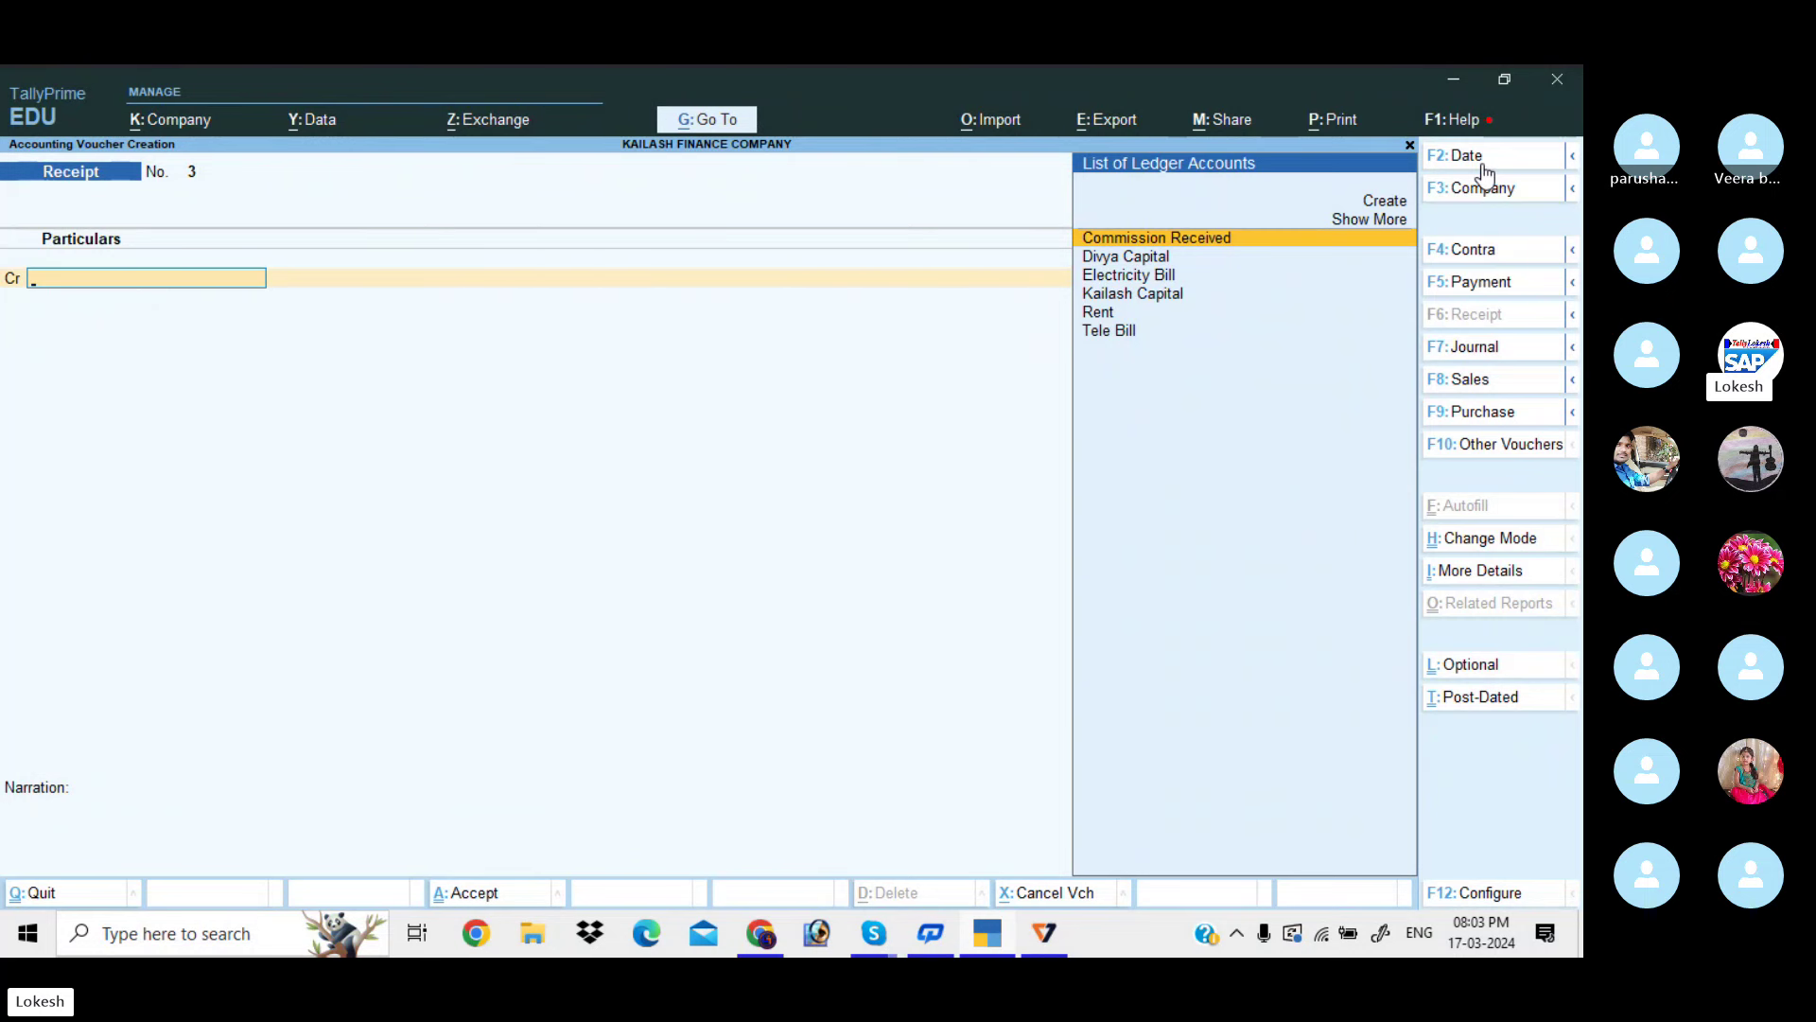
Set the third receipt voucher's date to 1-Jun-23
left_click(1482, 163)
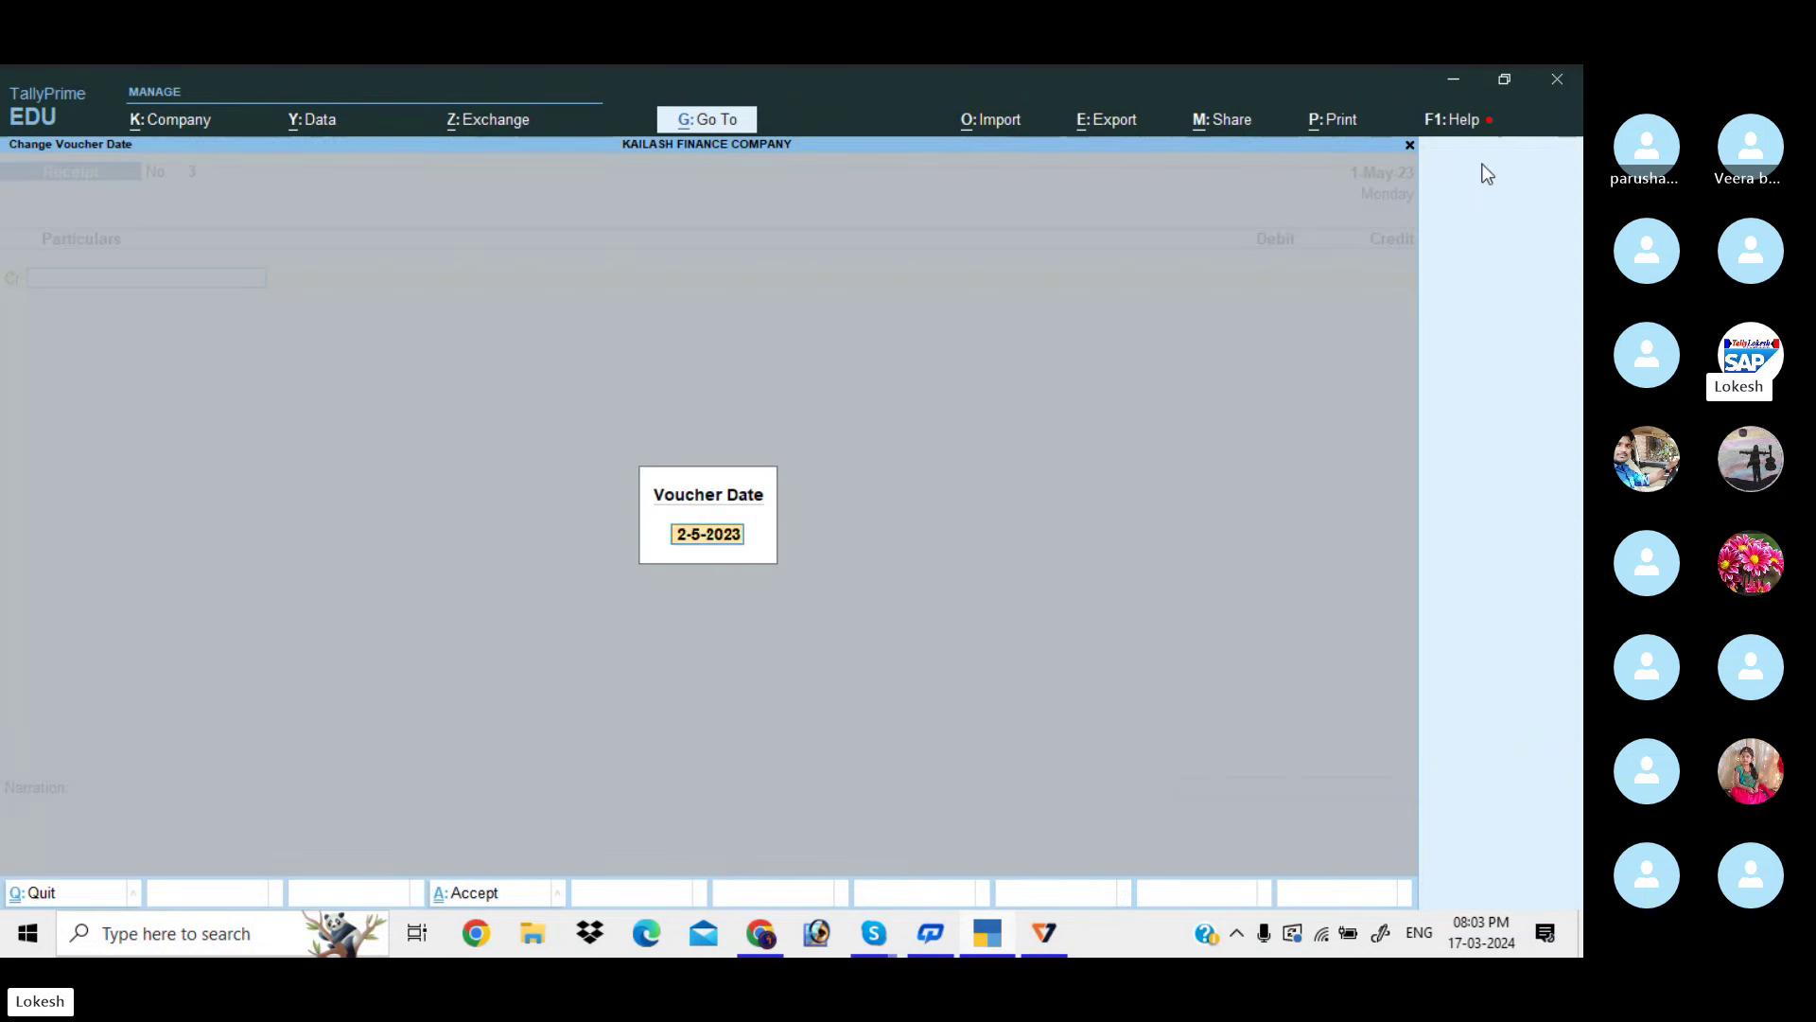
type("1-6")
key("Return")
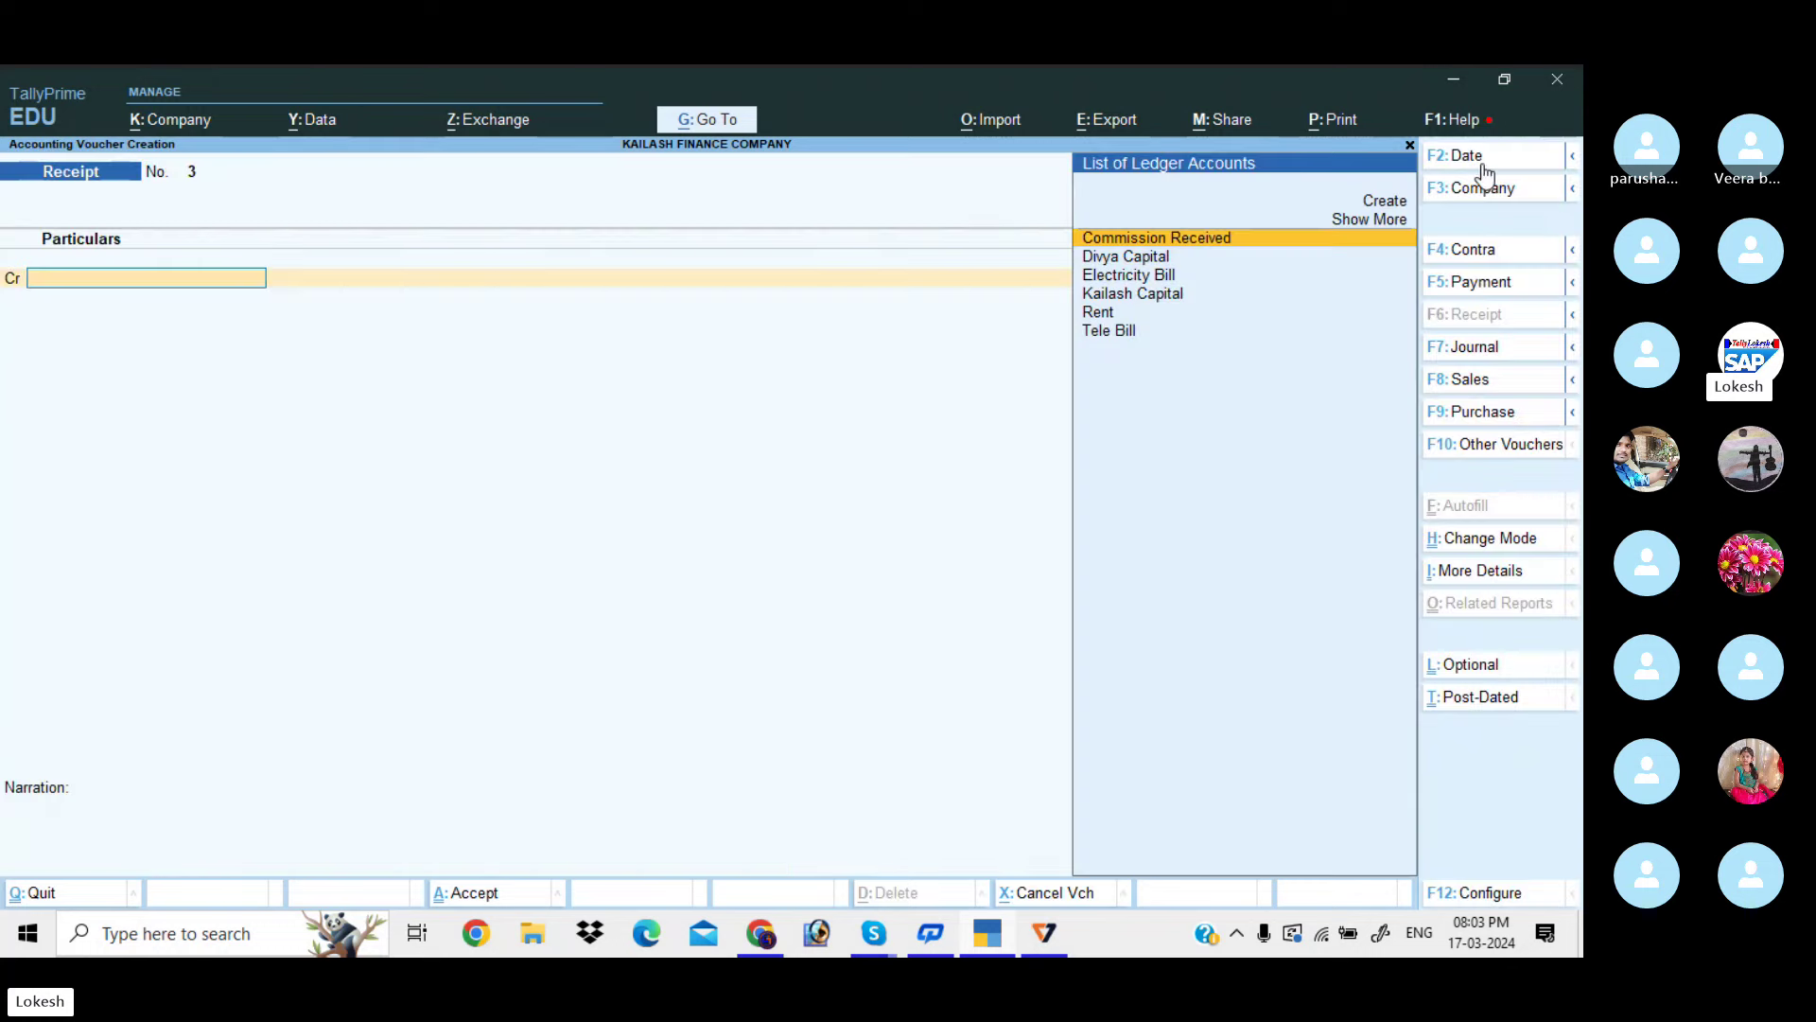
Credit the other partner's capital ledger with 4,00,000 against a Cash debit and save the receipt without a narration
type("D")
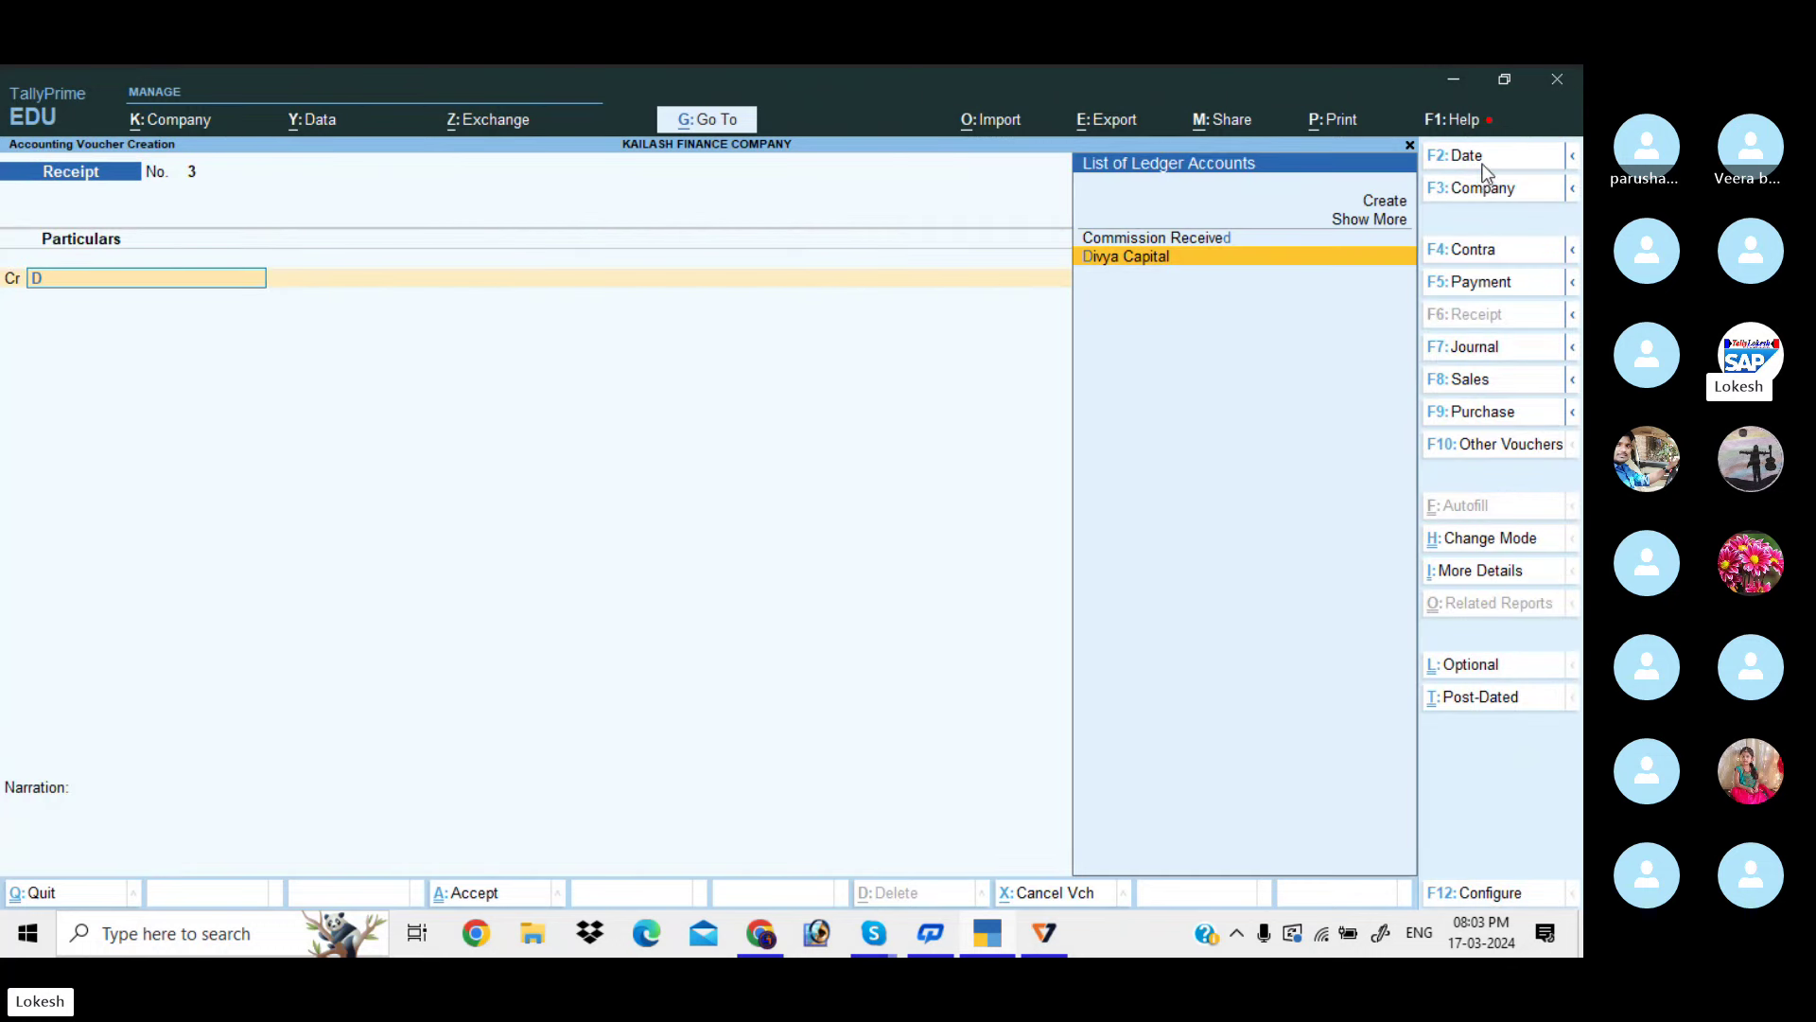
key("Return")
type("400000")
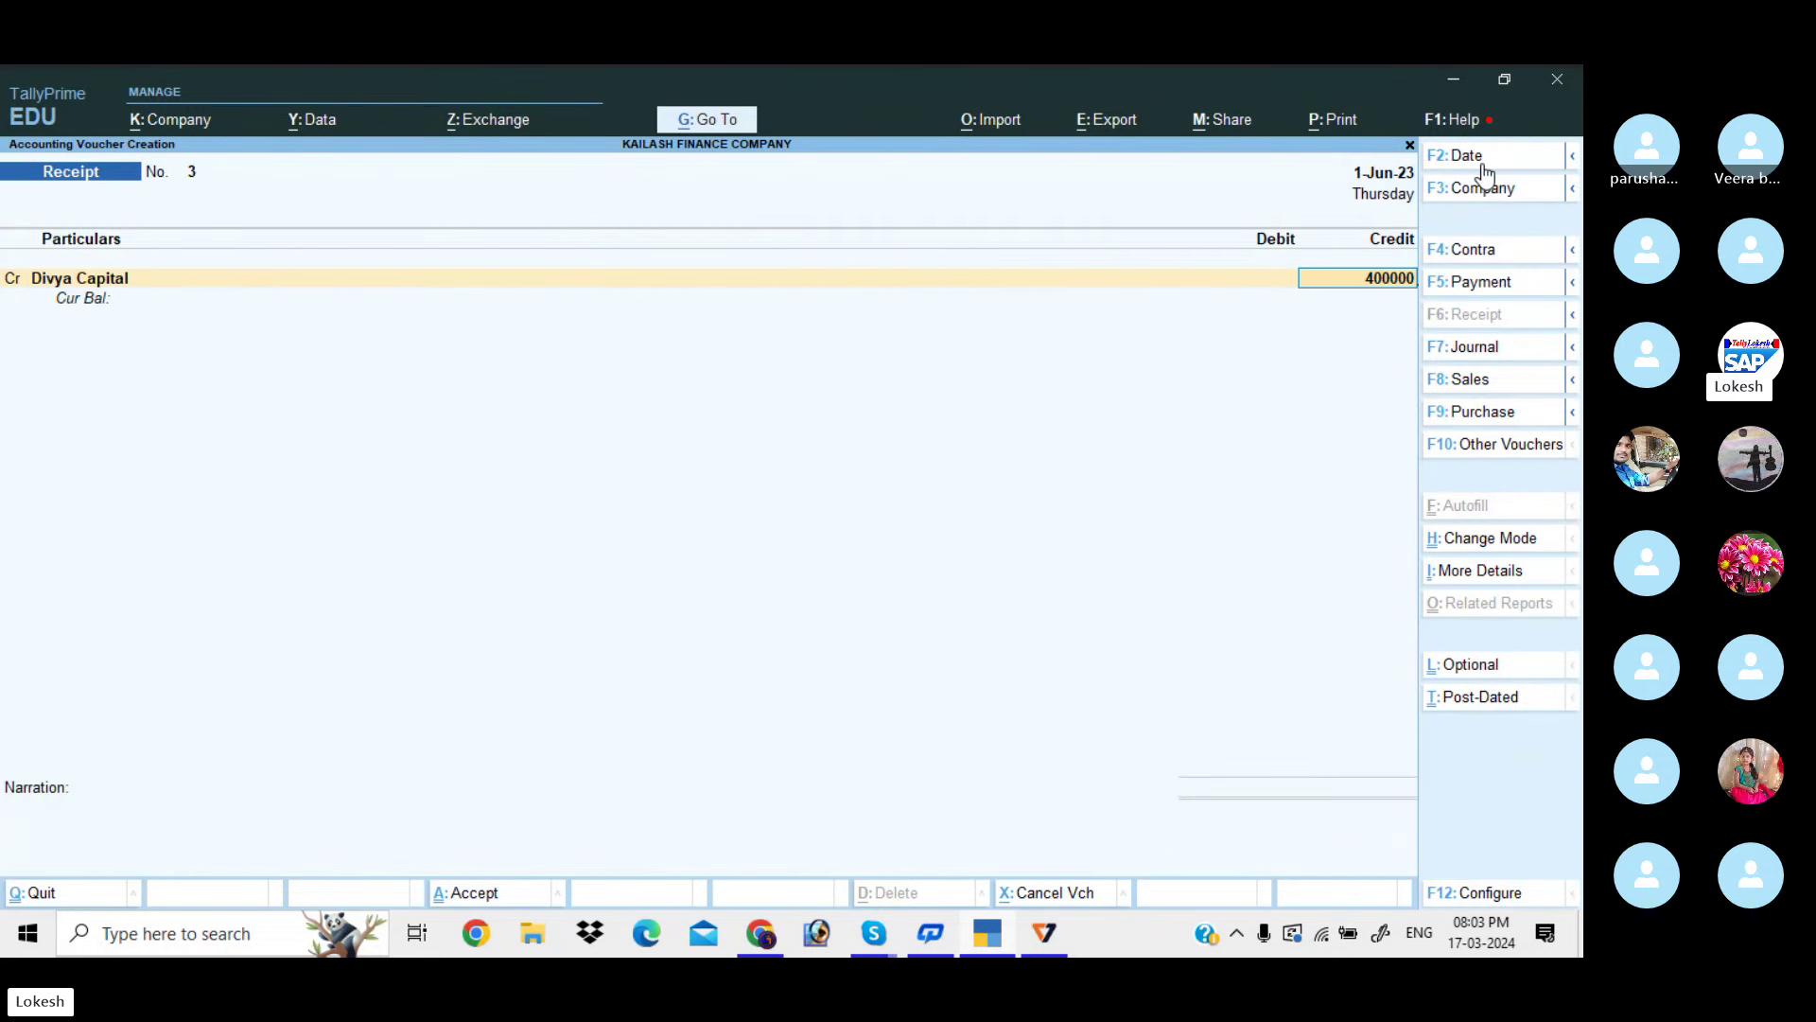
key("Return")
key("Return")
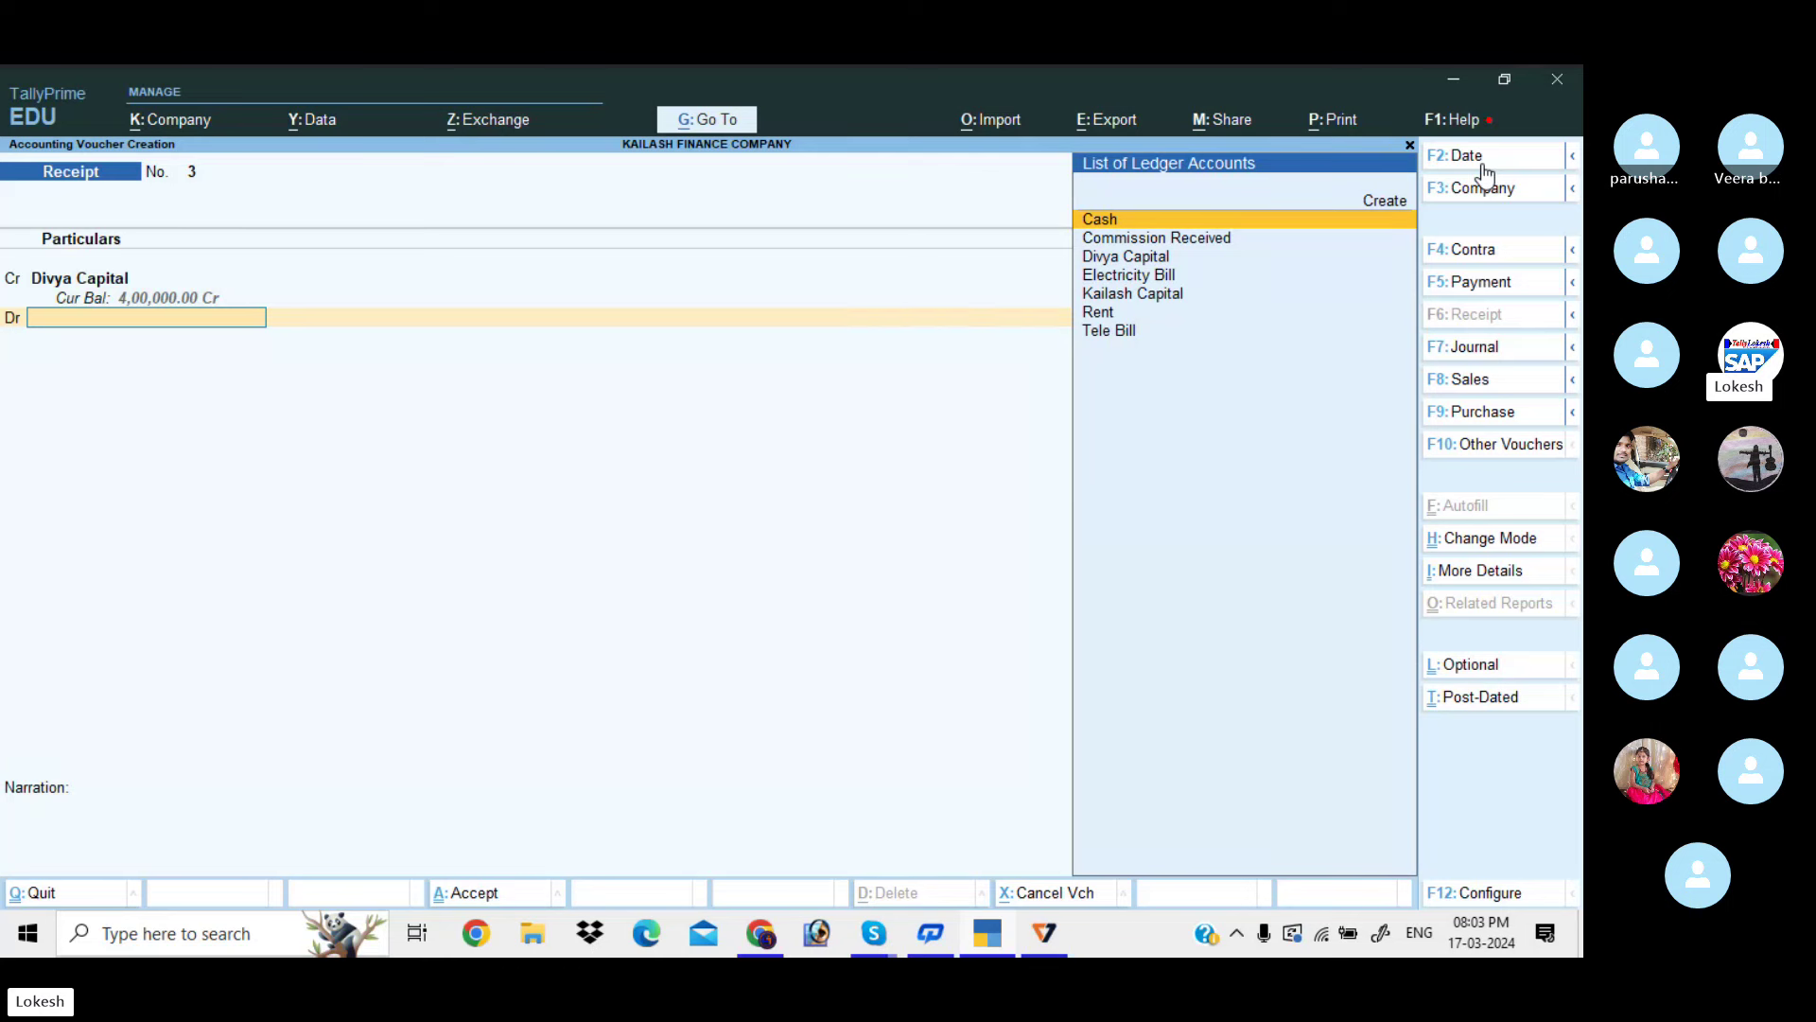
key("Return")
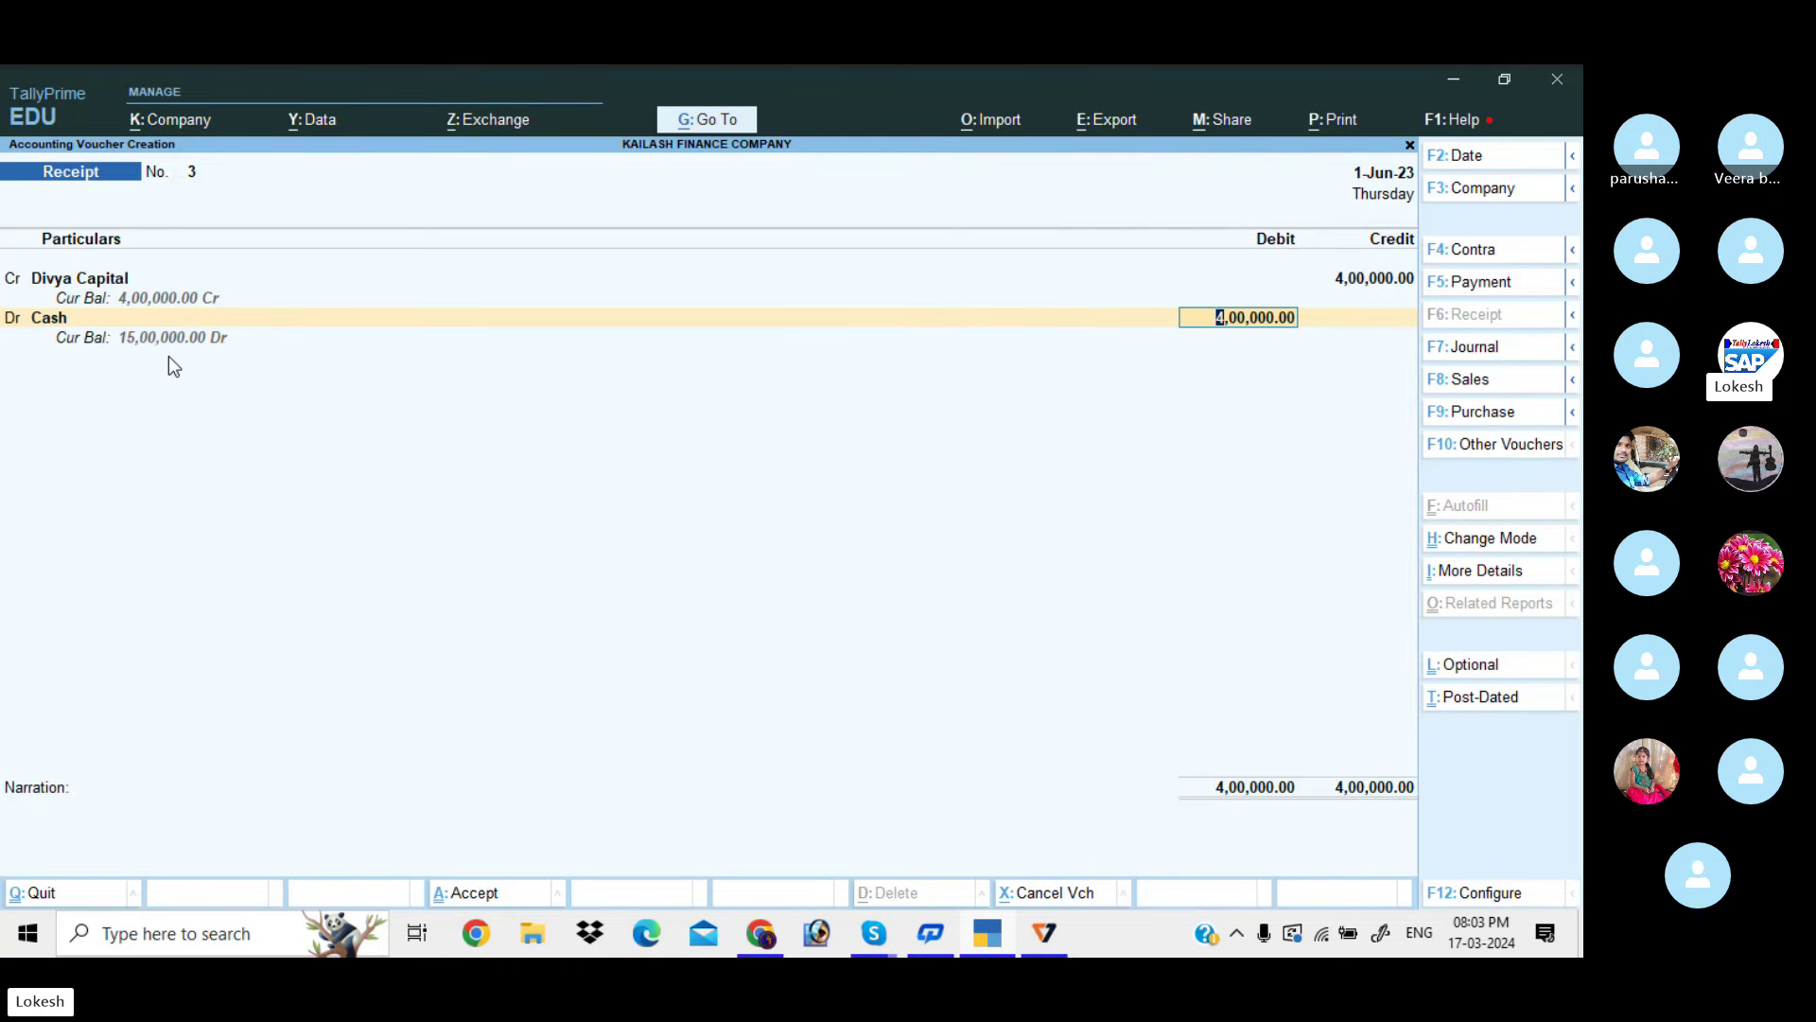
key("Return")
key("Return")
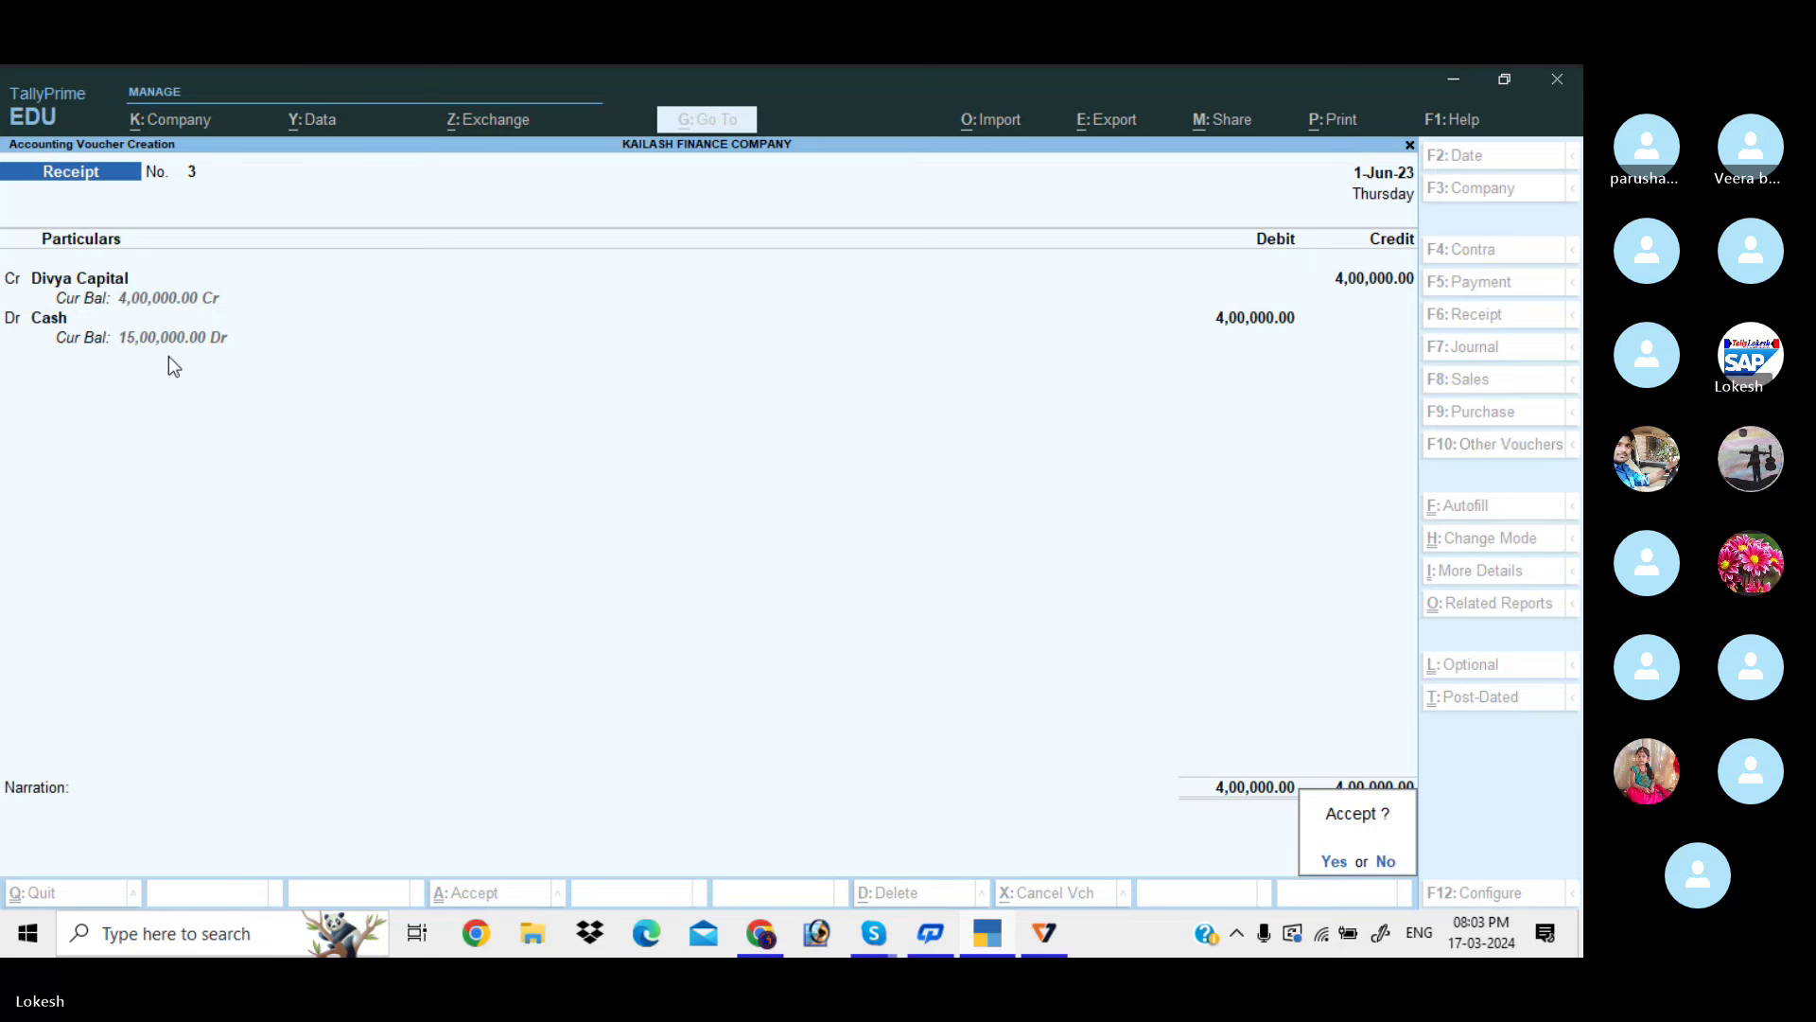
key("Return")
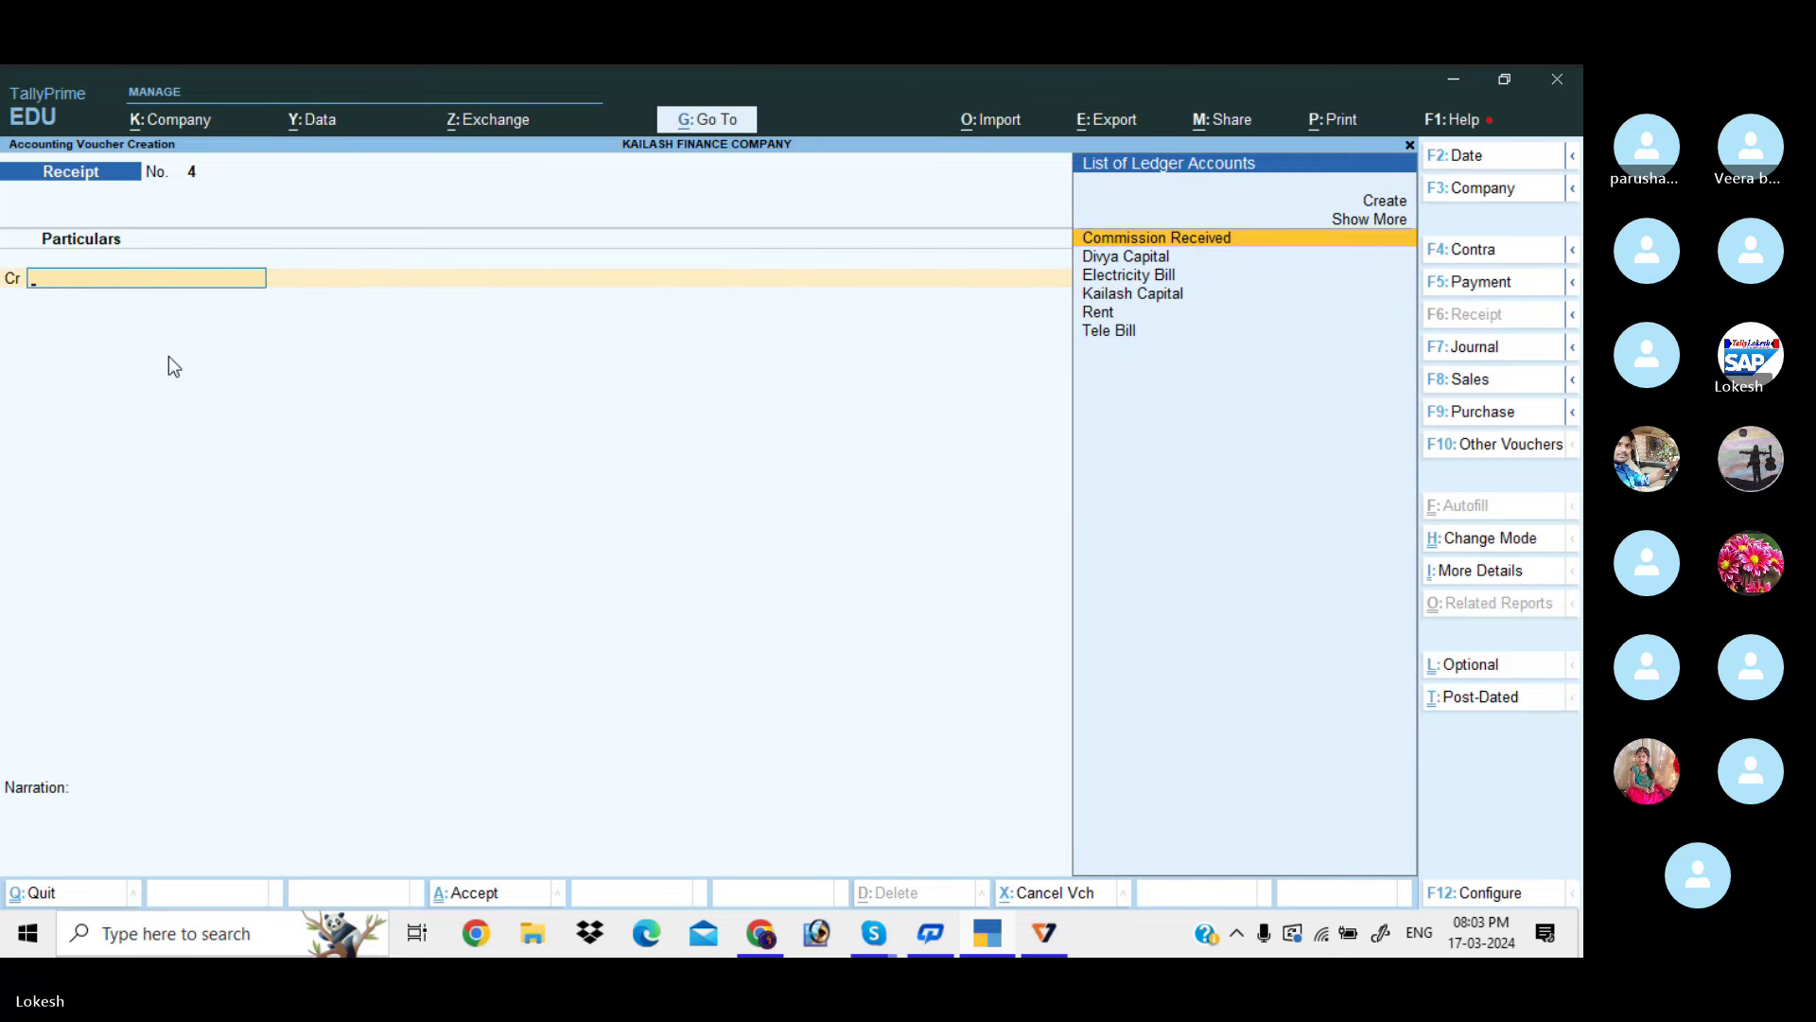
Switch to a payment voucher and date it 1-Jun-23
left_click(1464, 282)
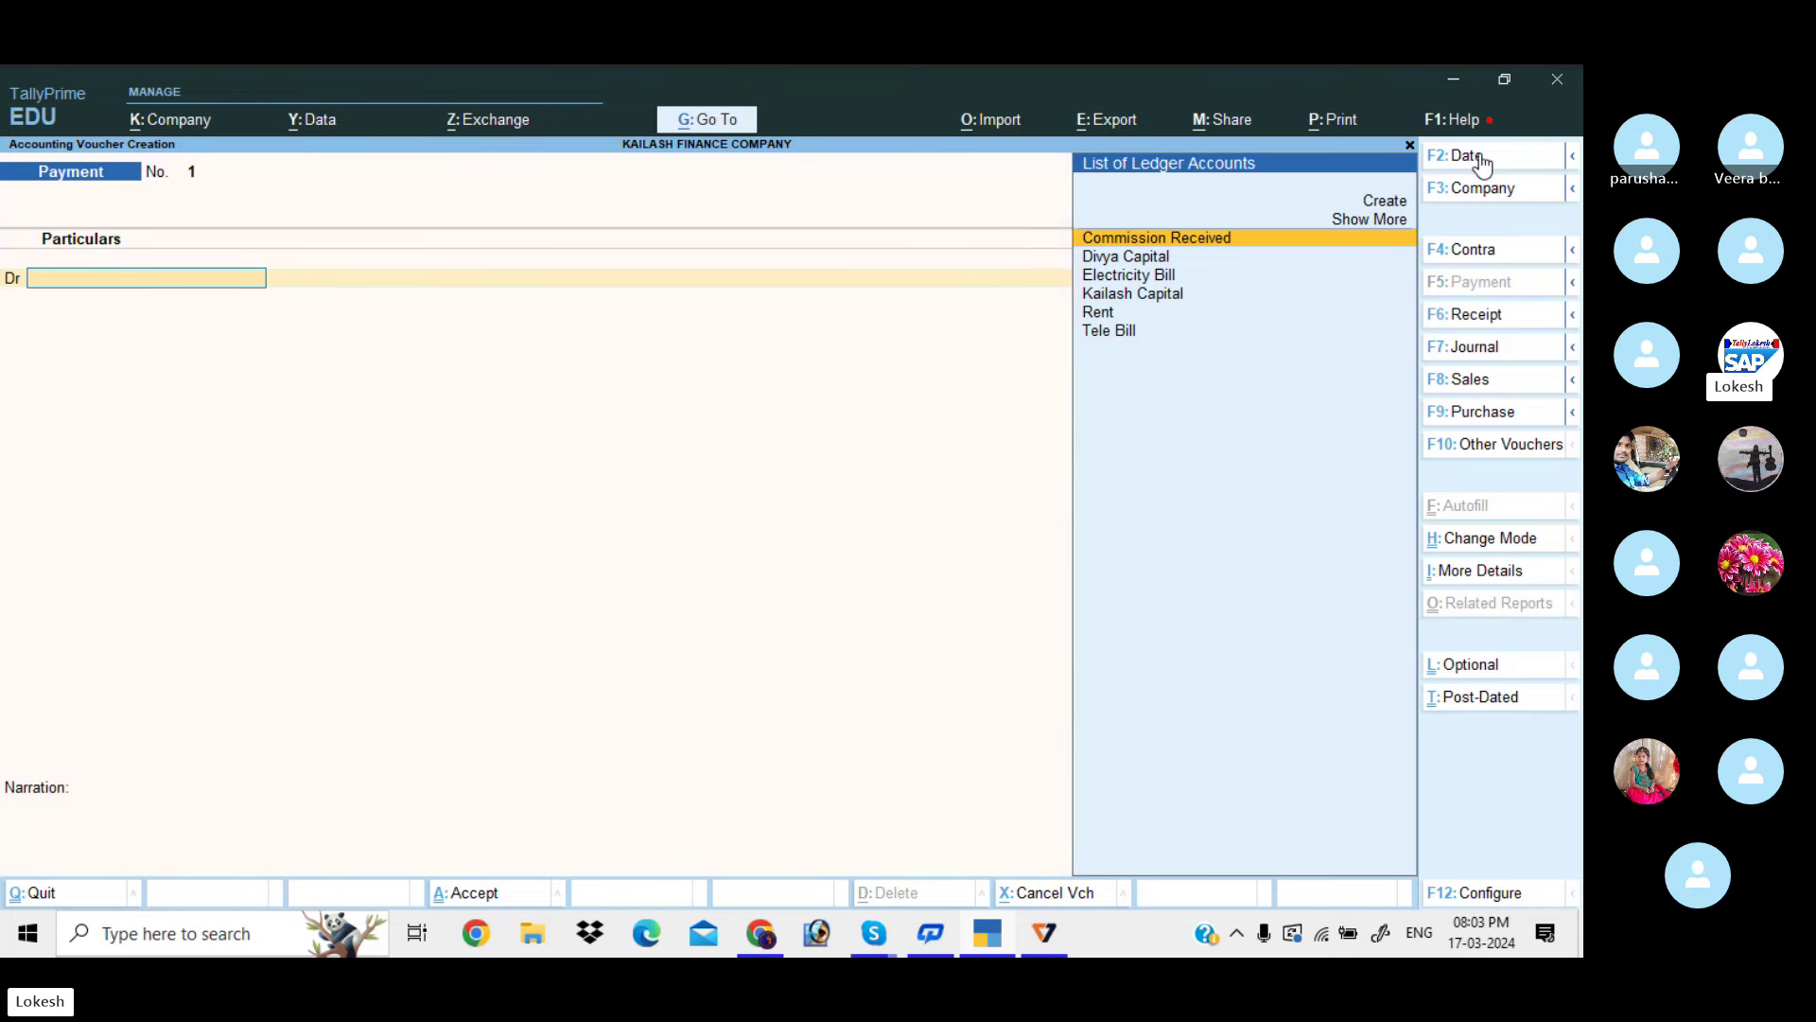
left_click(1482, 163)
type("1-")
key("Return")
Debit Kailash Capital with 2,00,000 against a Cash credit and save the payment without a narration
type("K")
key("Return")
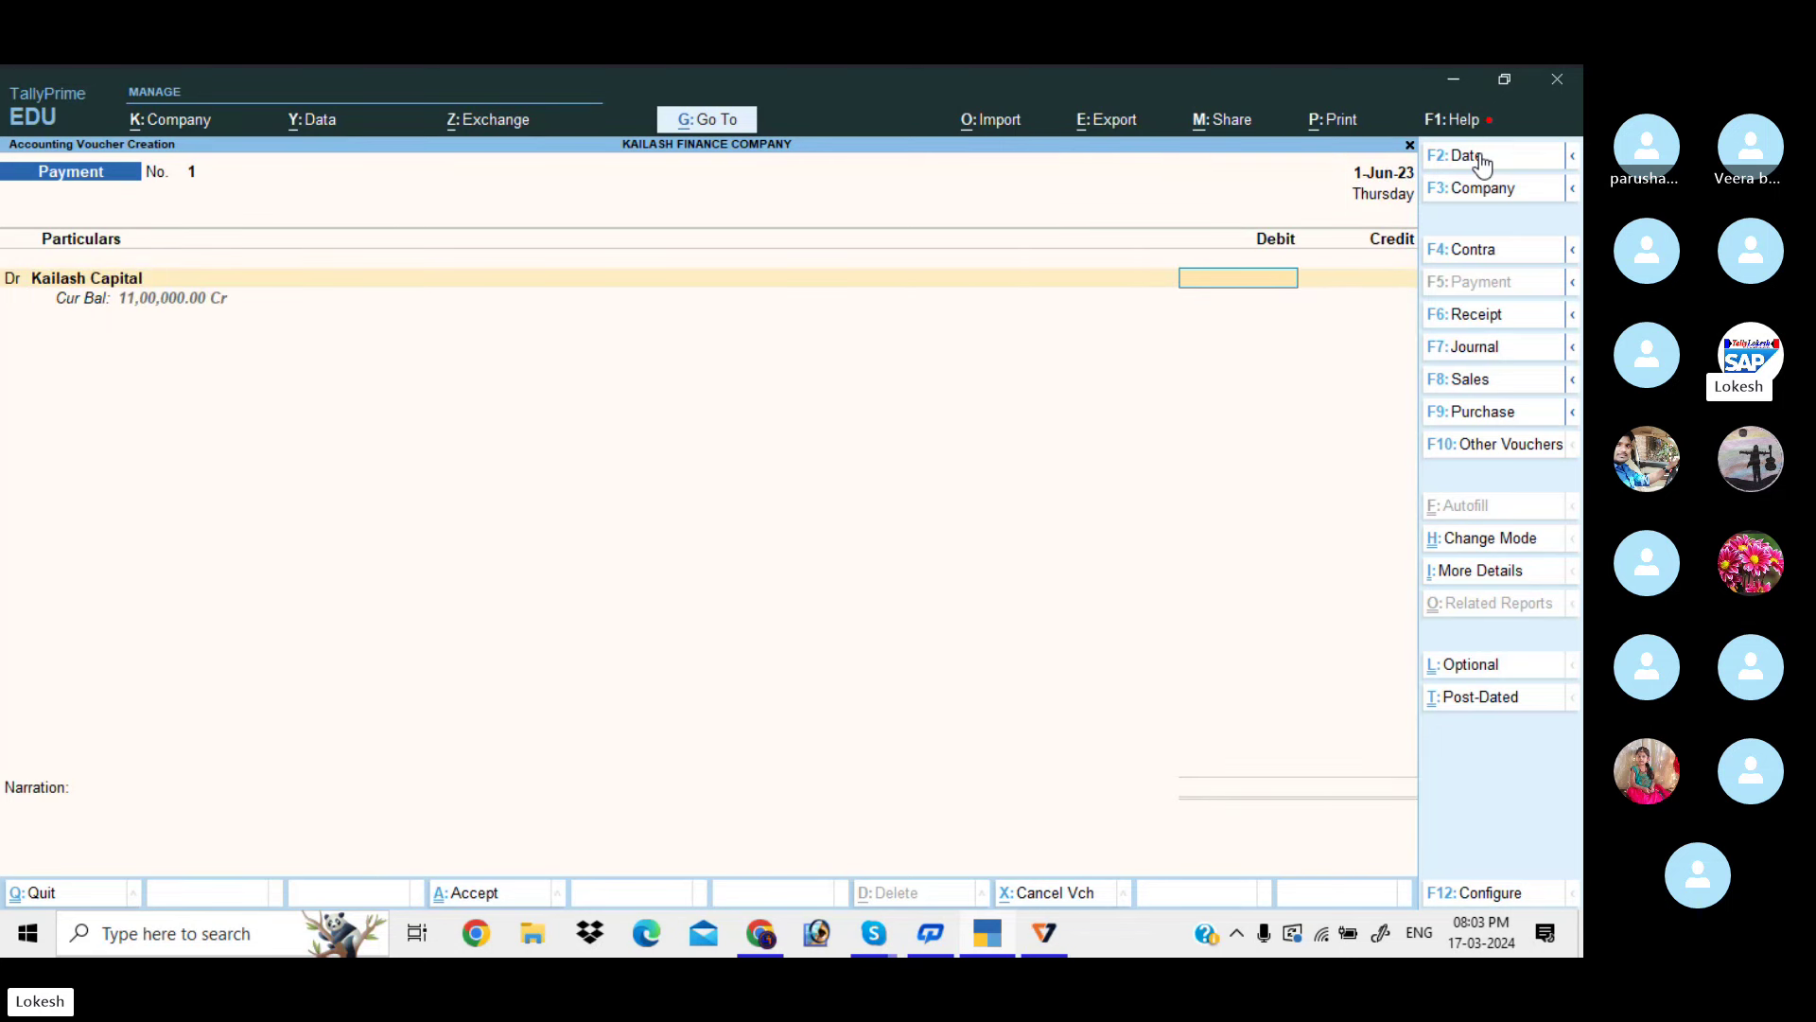
type("200000")
key("Return")
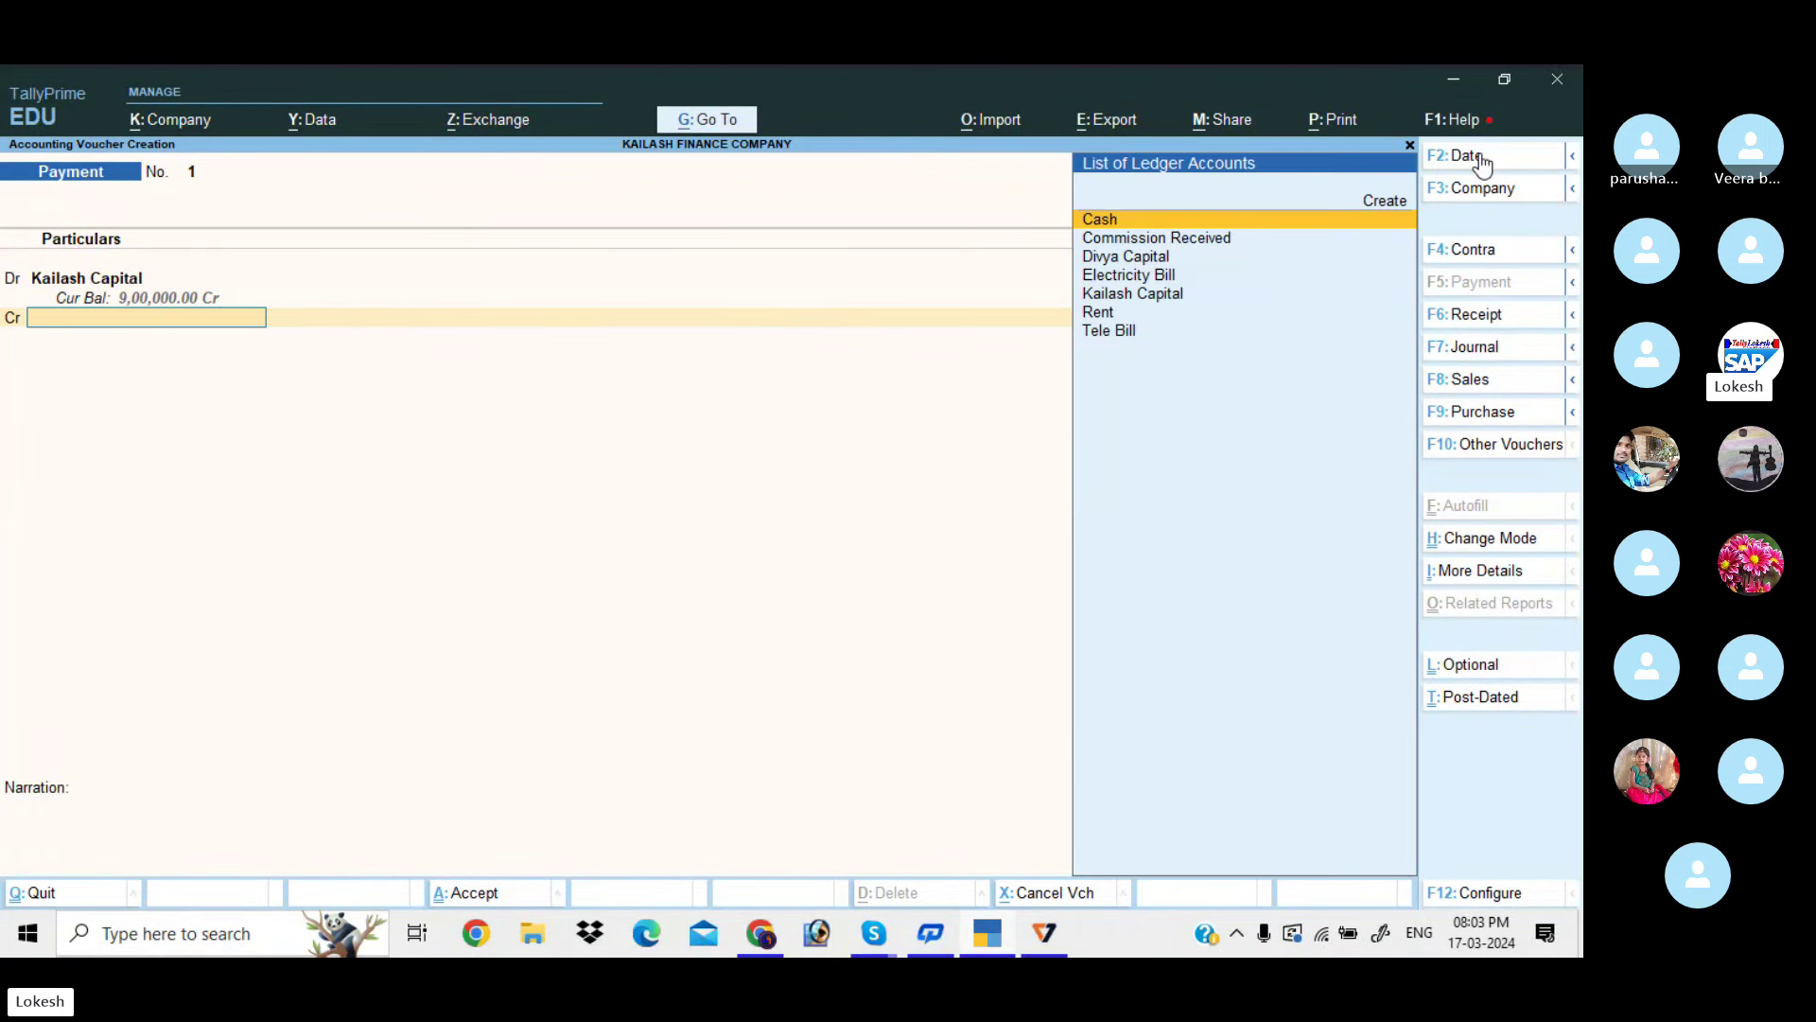
key("Return")
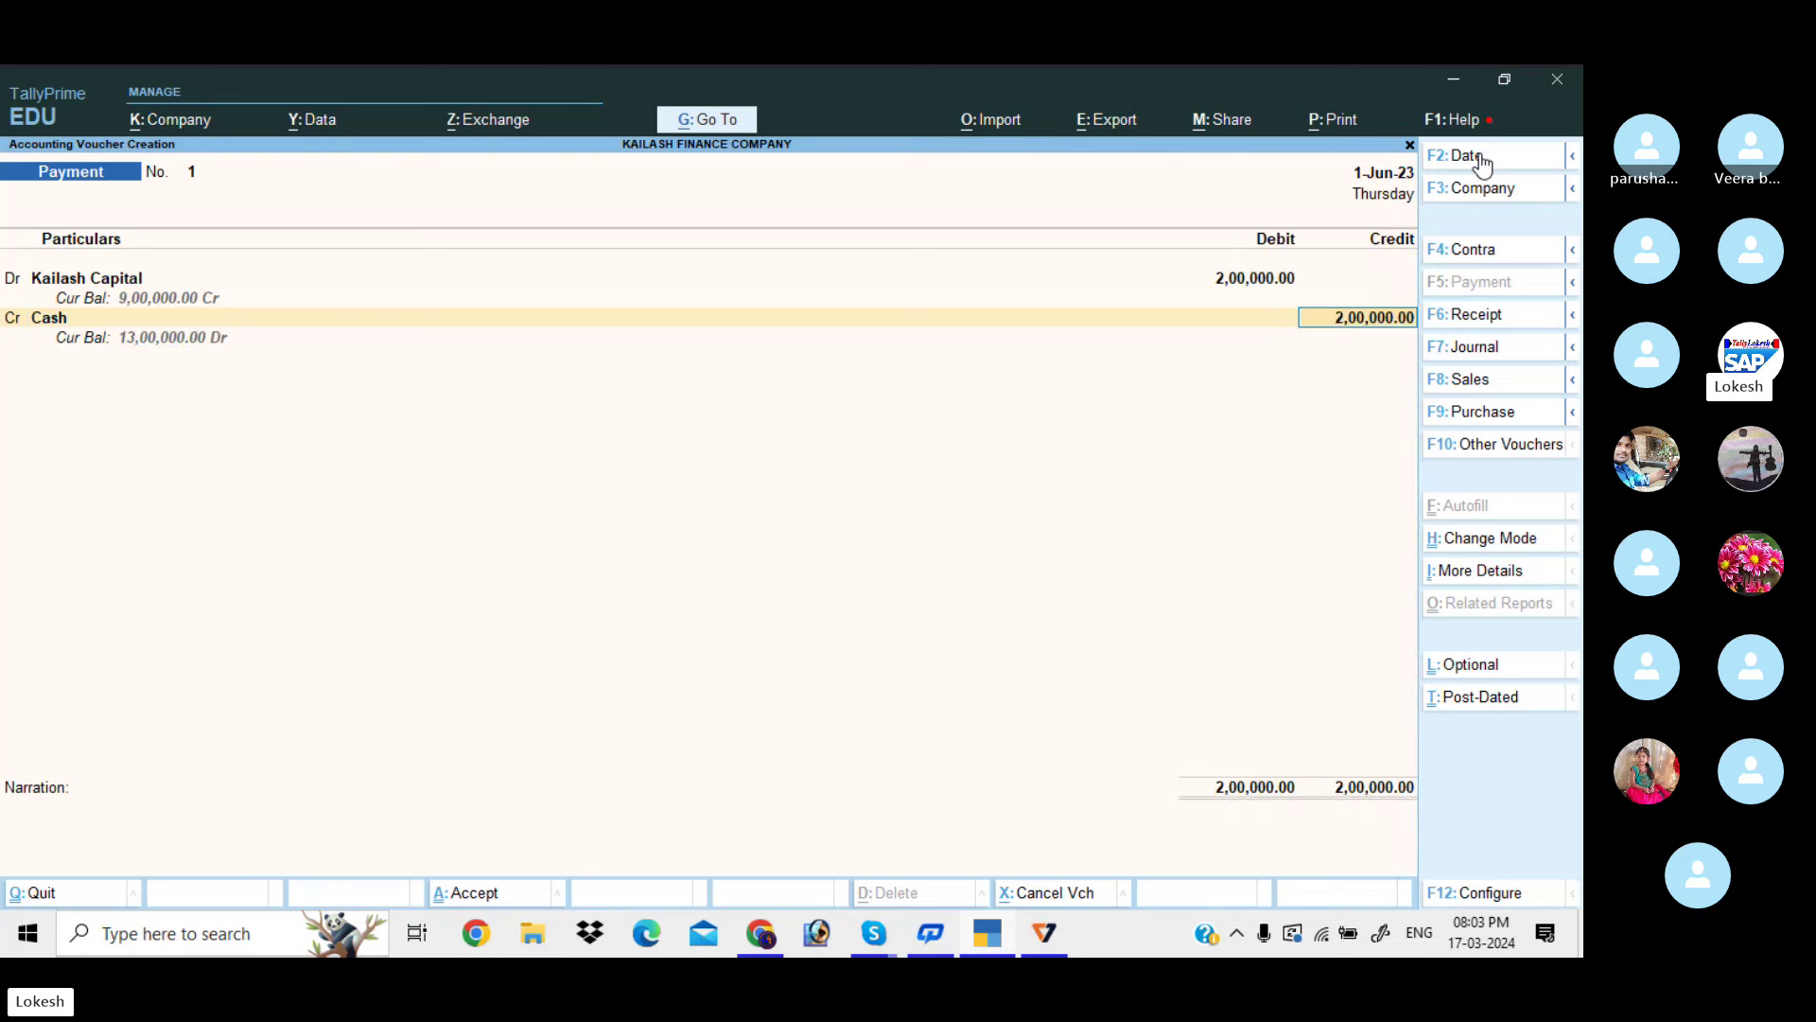
key("Return")
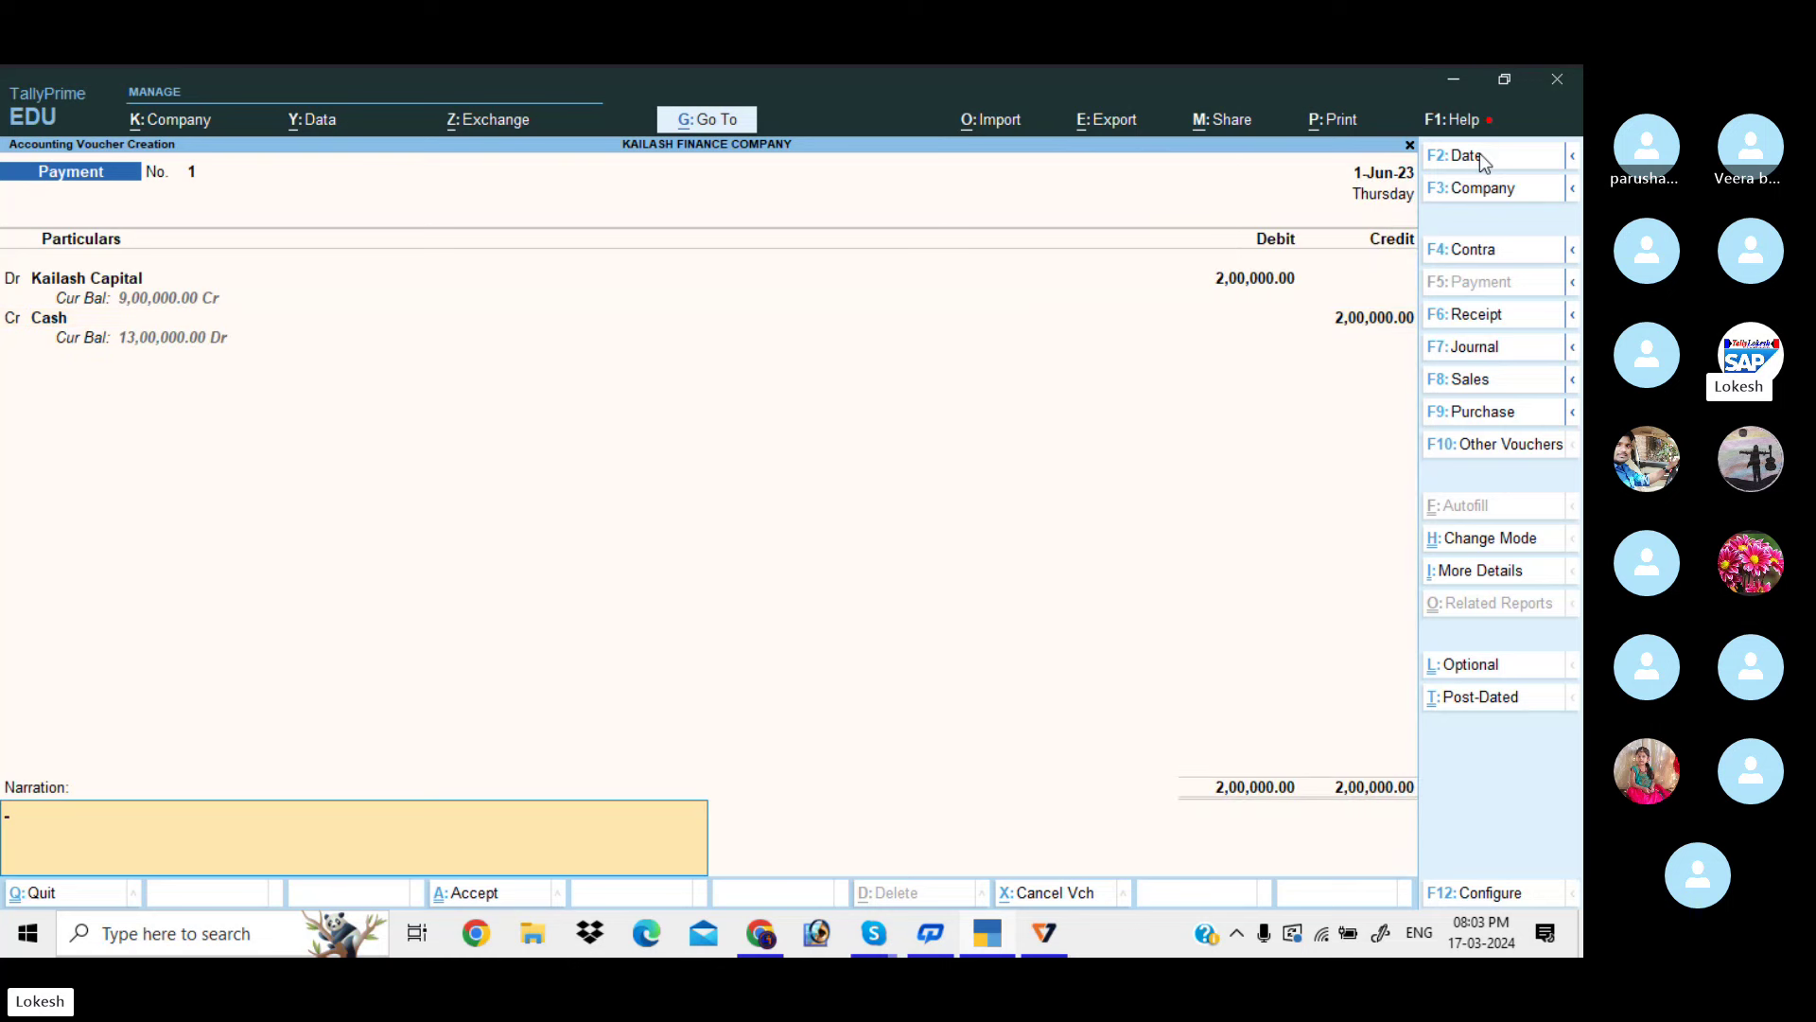
key("Return")
key("Return")
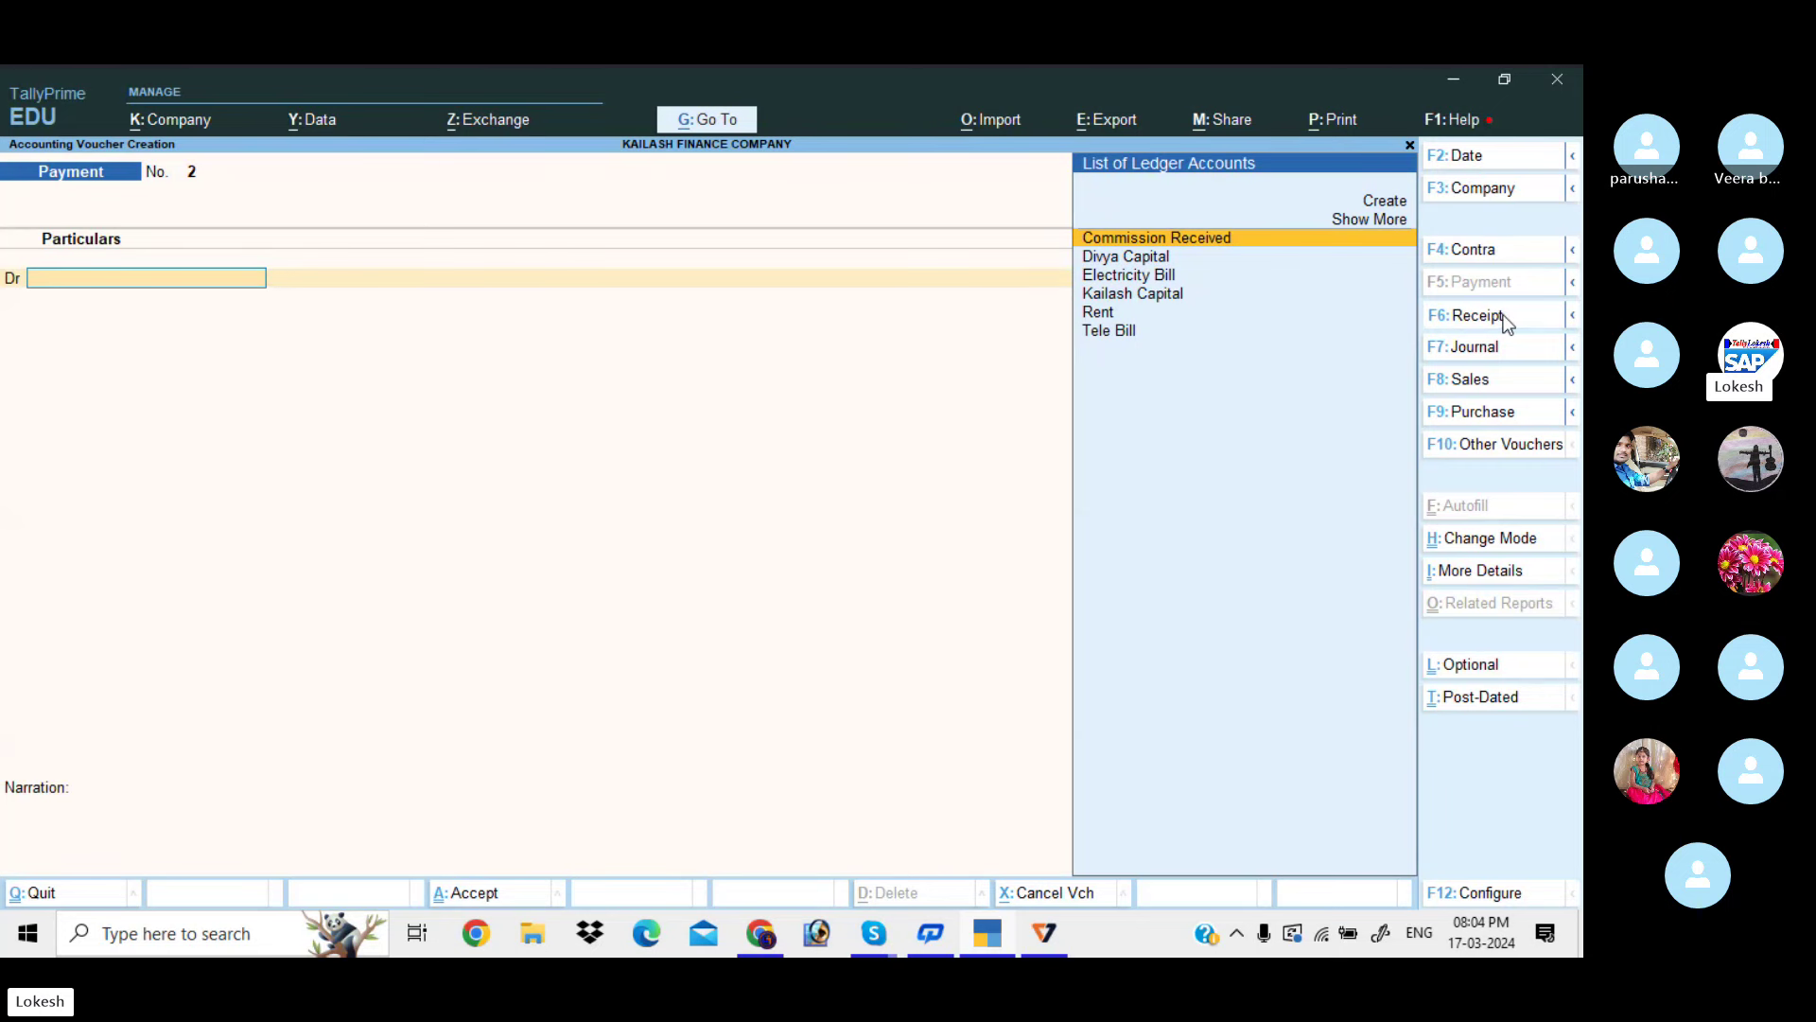
Switch back to a receipt voucher and set its date to 1-Apr-23
left_click(1502, 316)
left_click(1492, 159)
type("1-4")
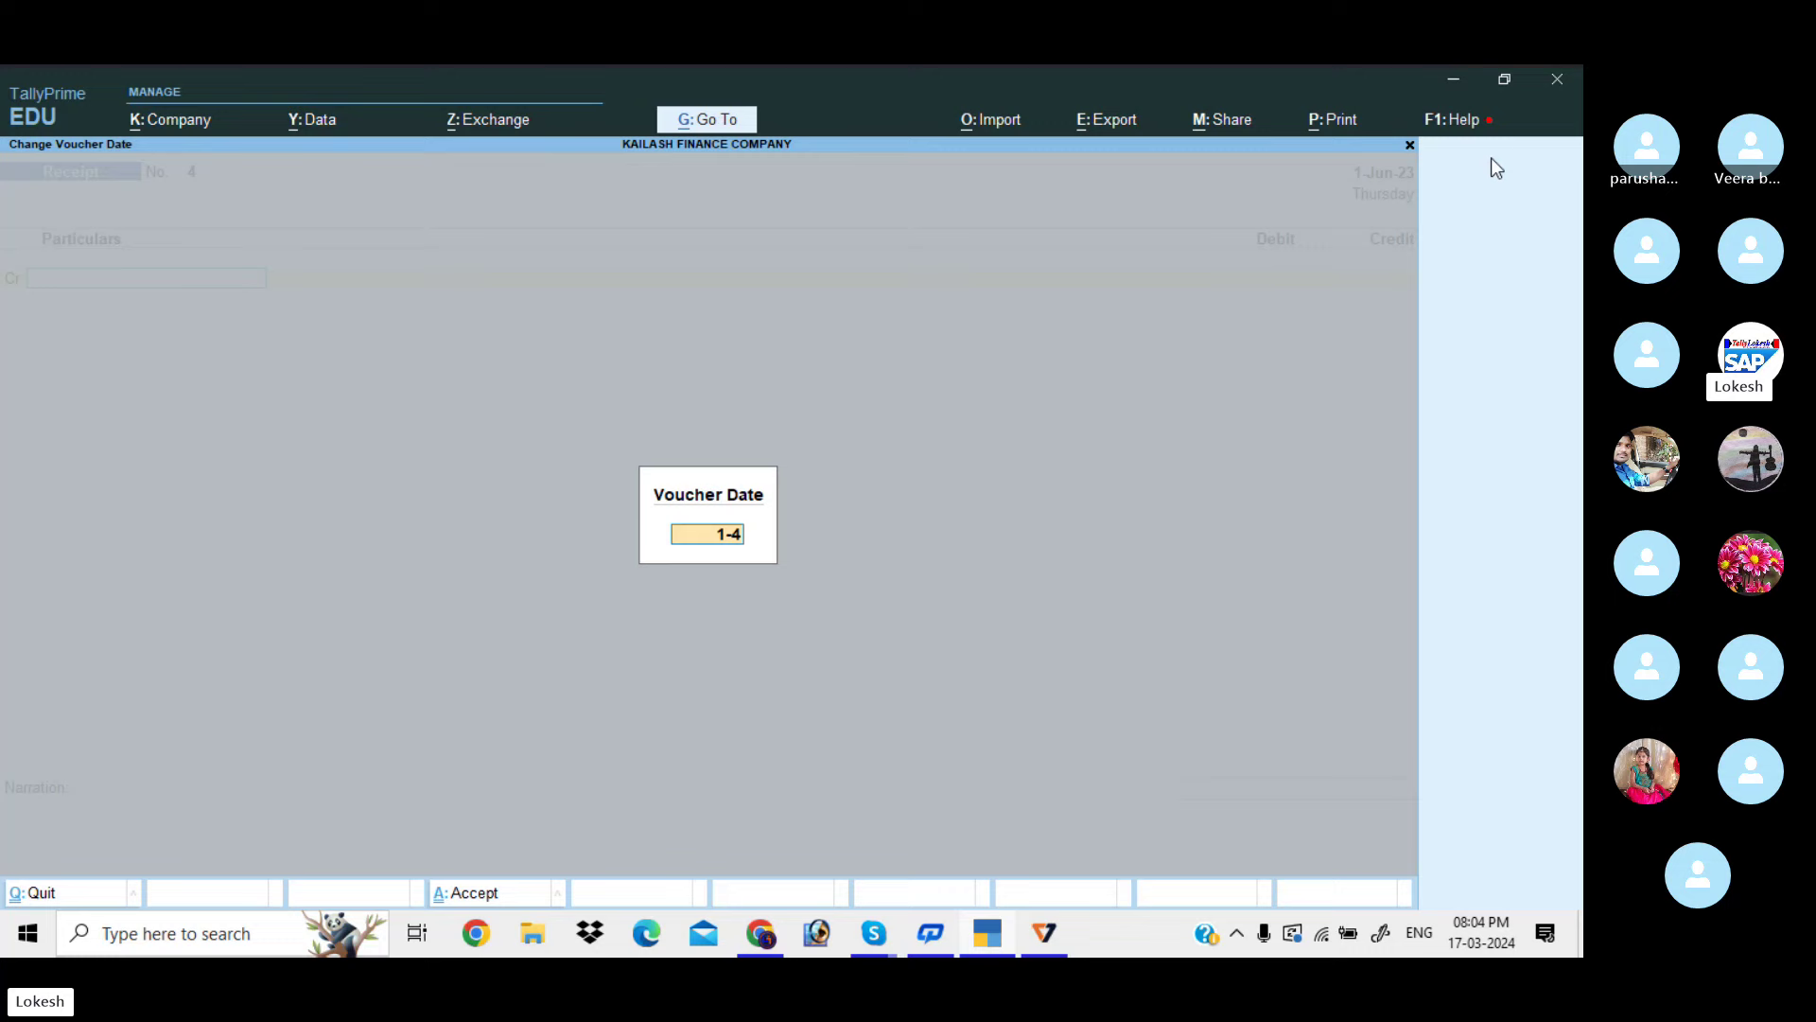
key("Return")
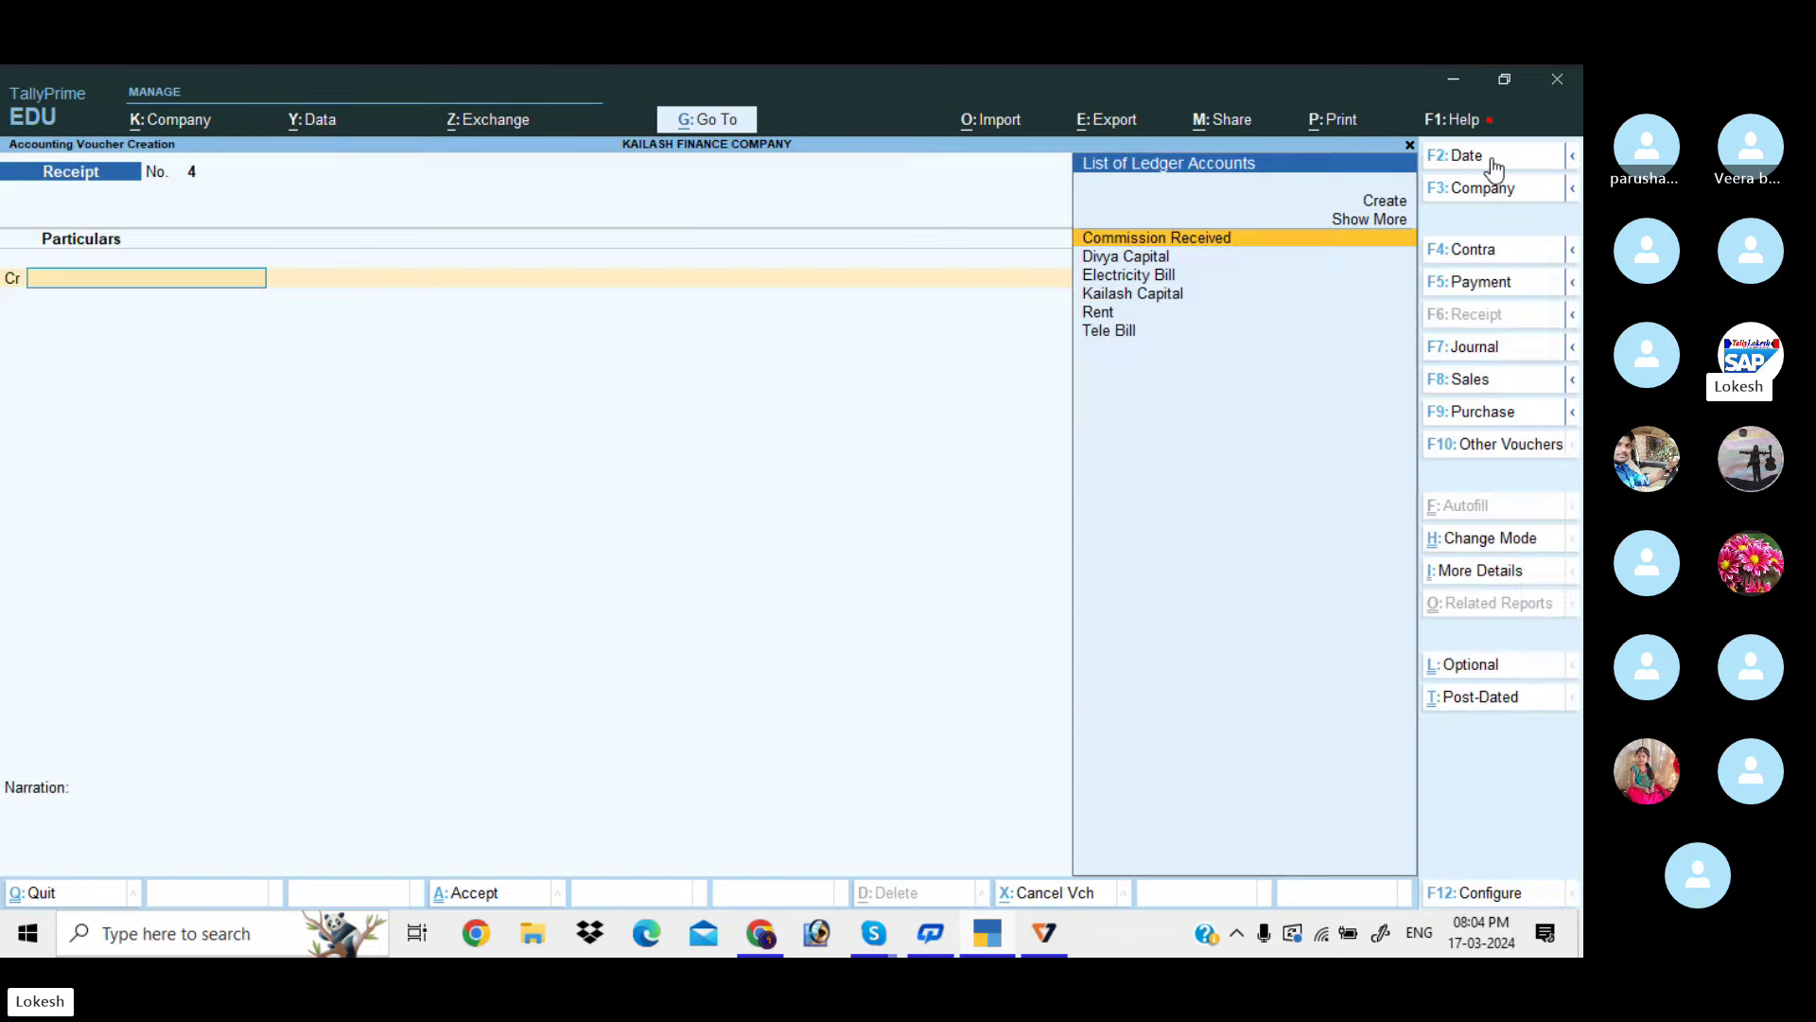
Credit the other partner's capital ledger with 1,00,000 against a Cash debit and save the receipt without a narration
key("Down")
key("Return")
type("1,00,000")
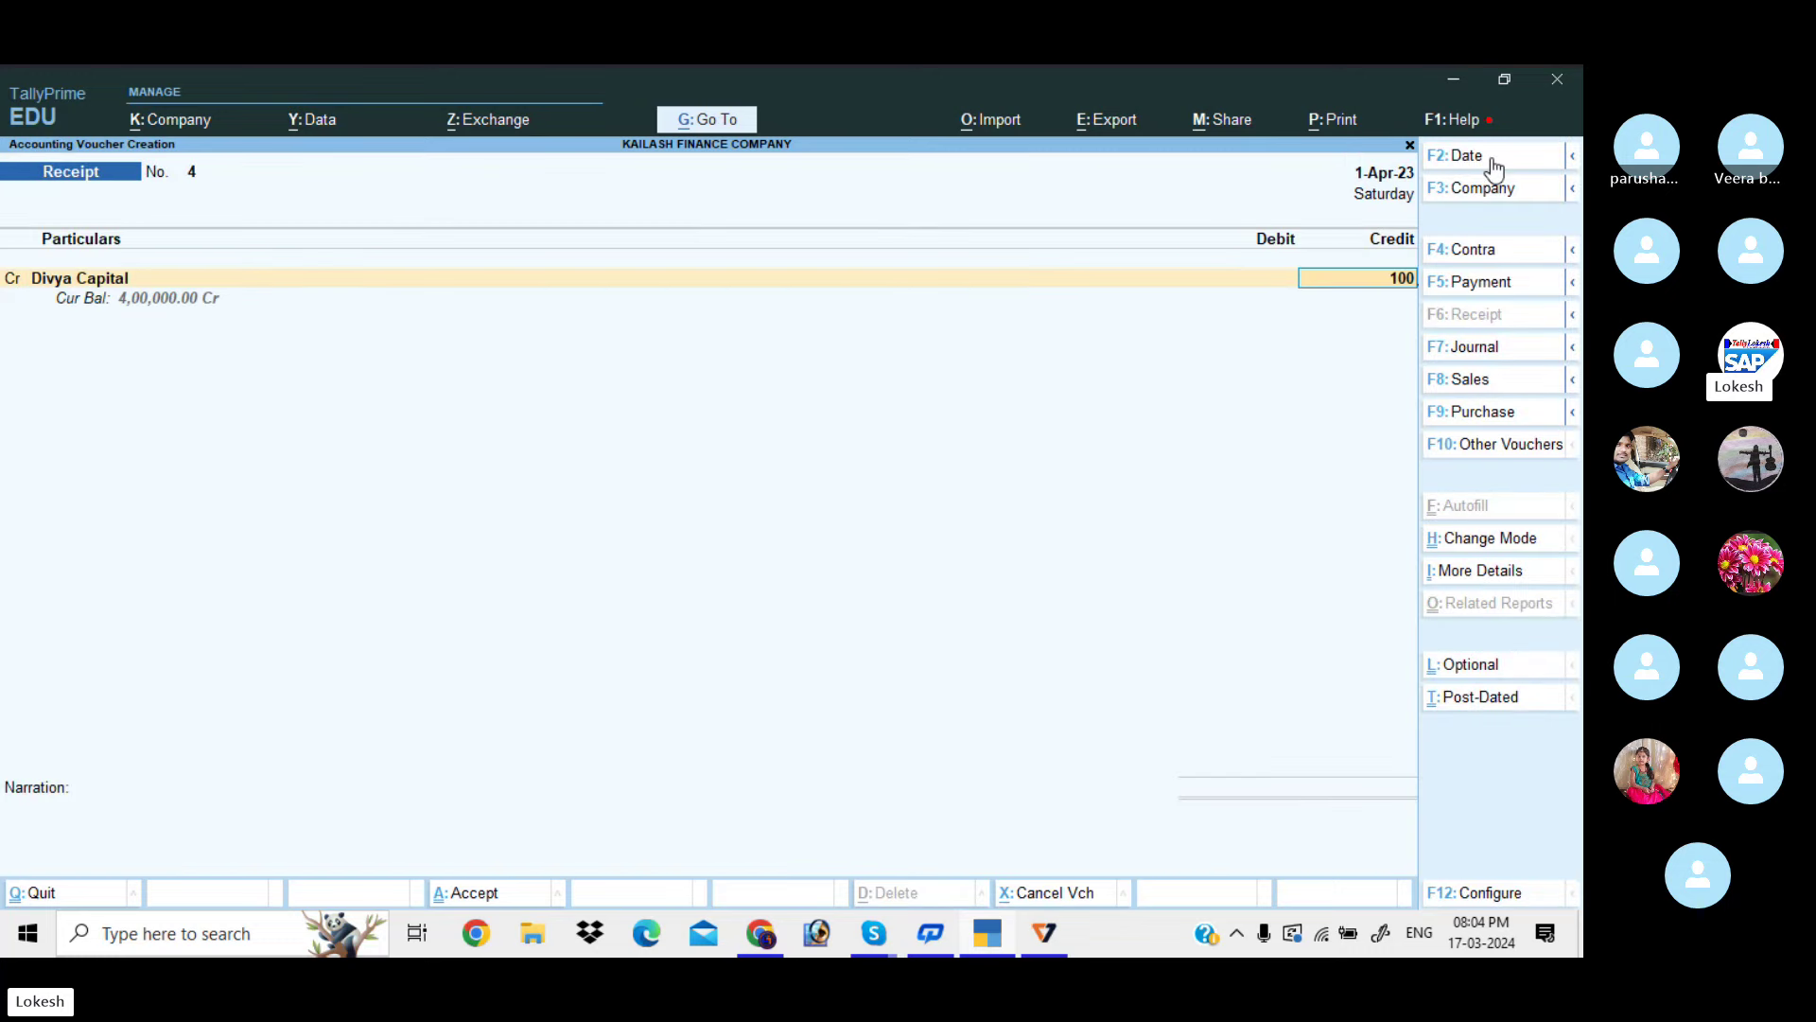
key("Return")
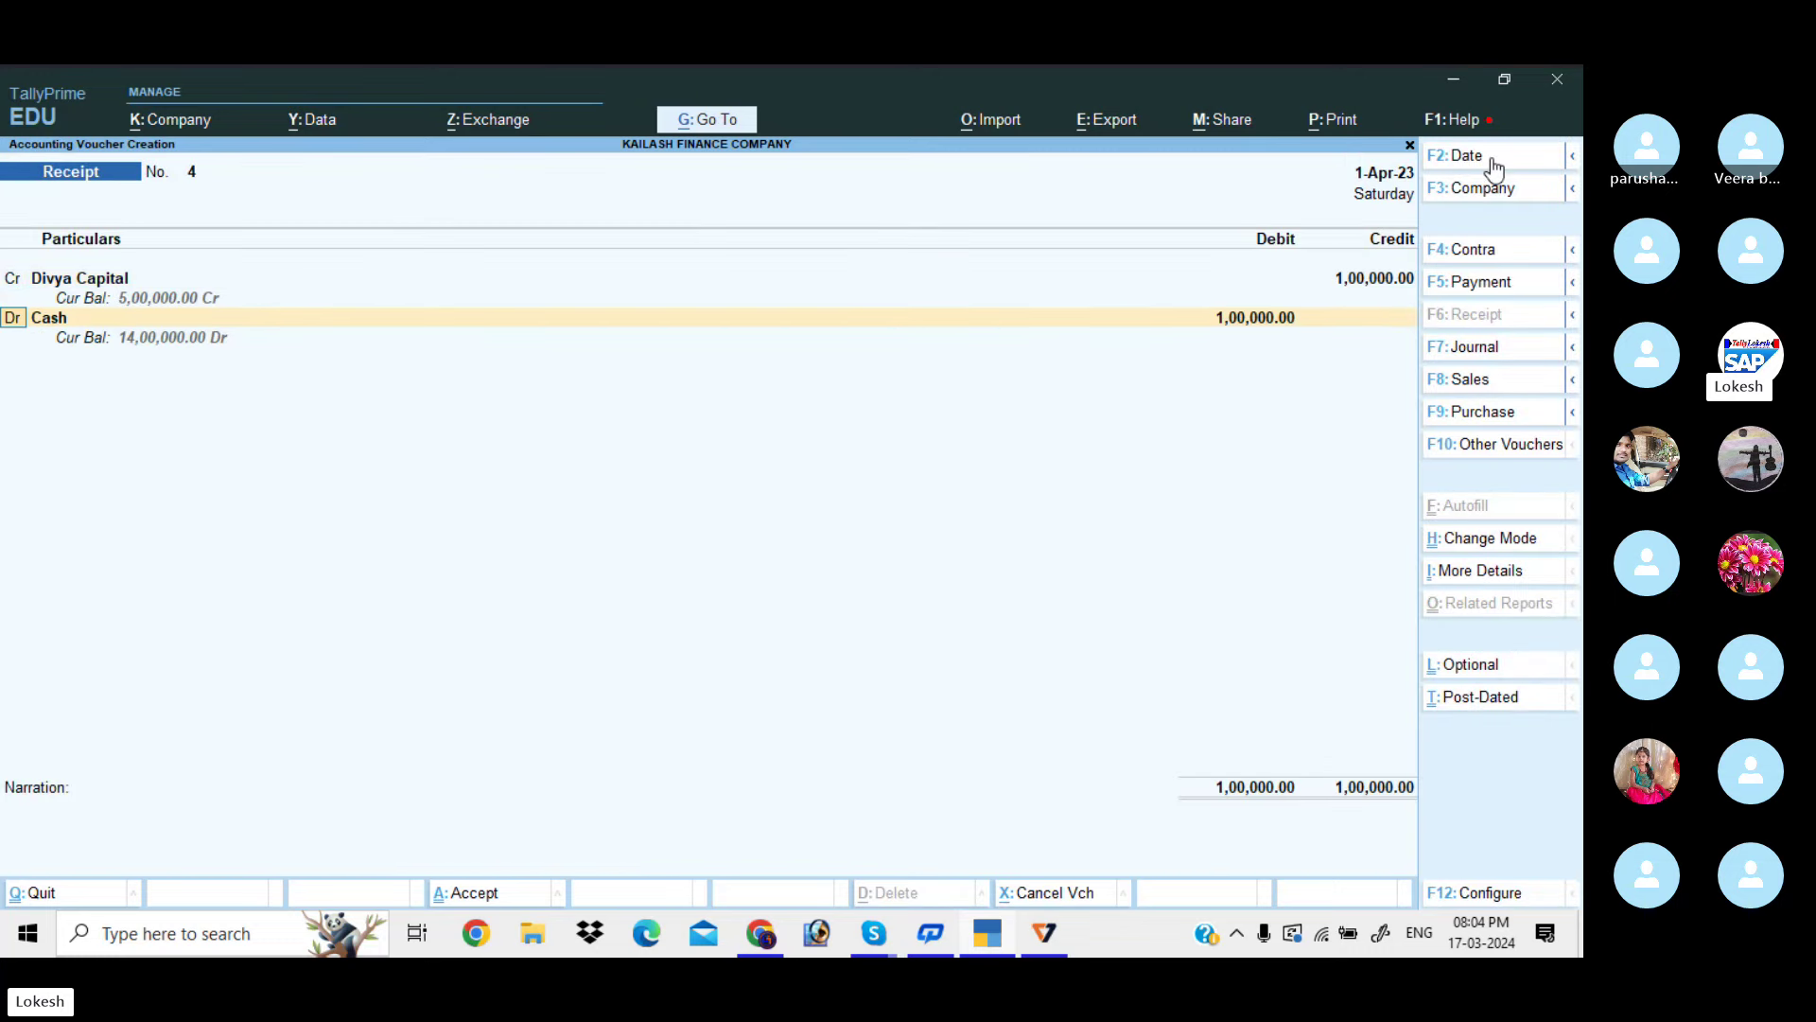
key("Return")
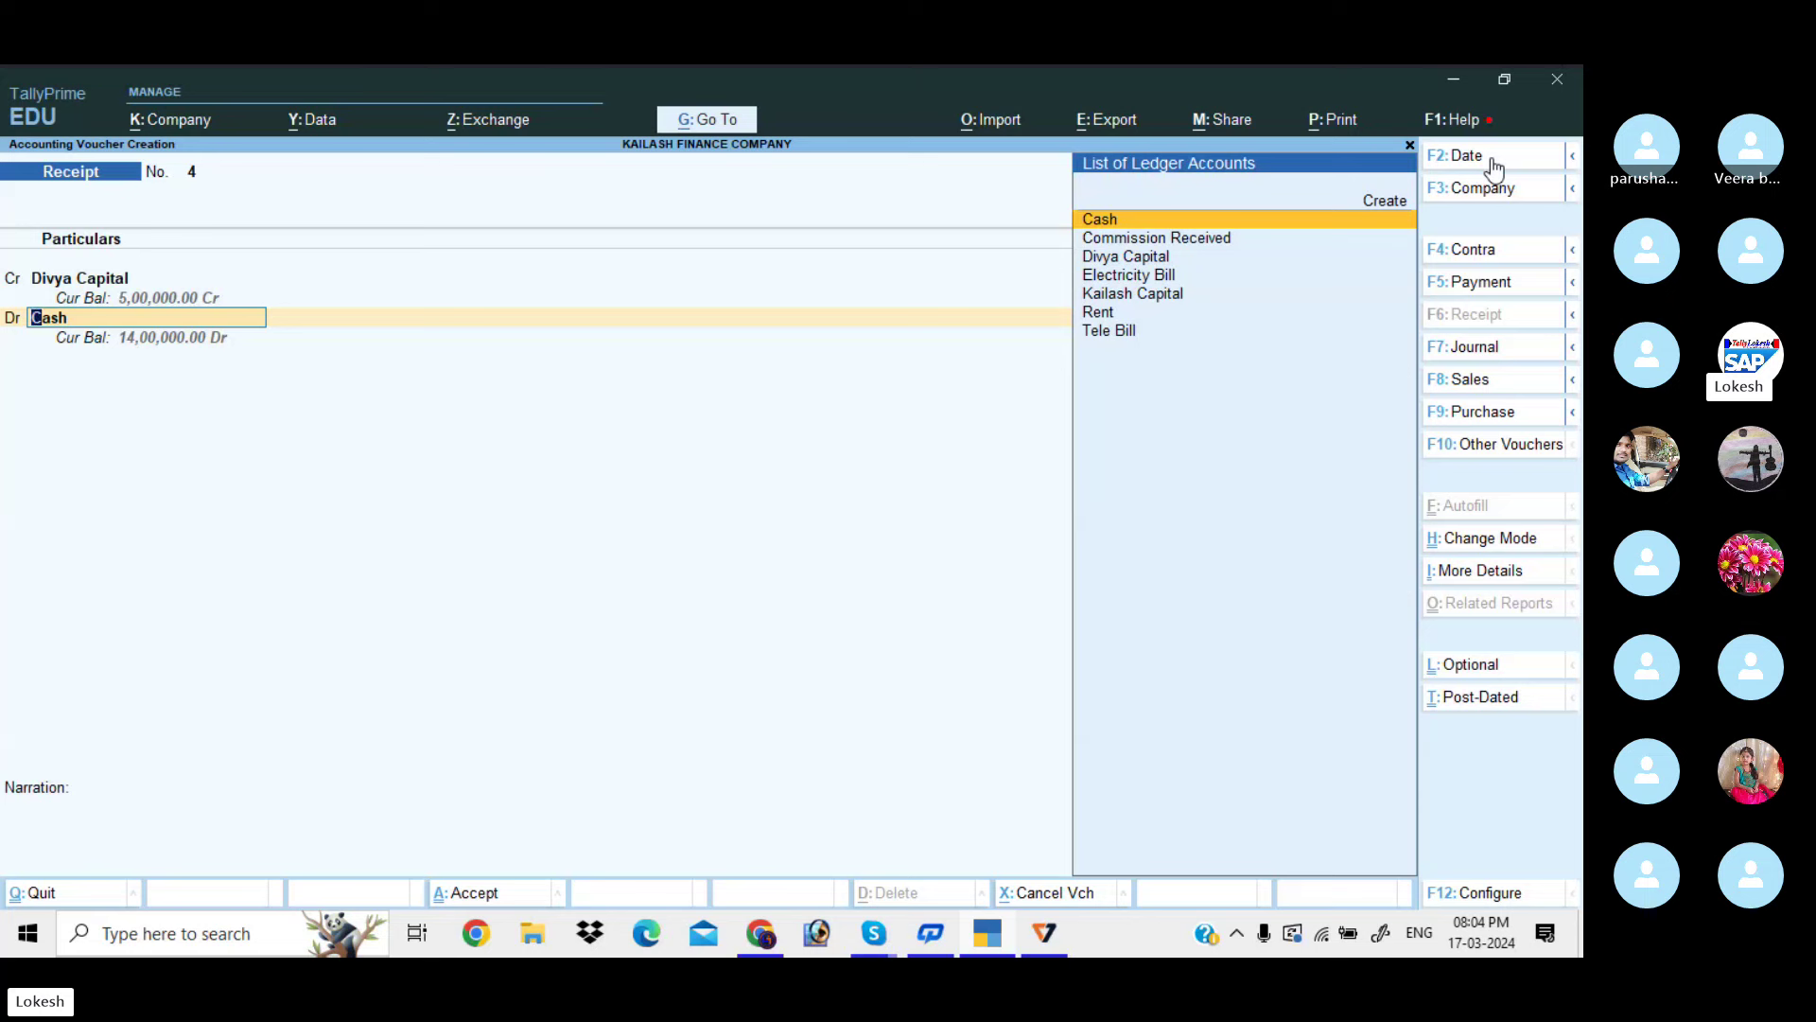
key("Return")
key("Return")
key("Return")
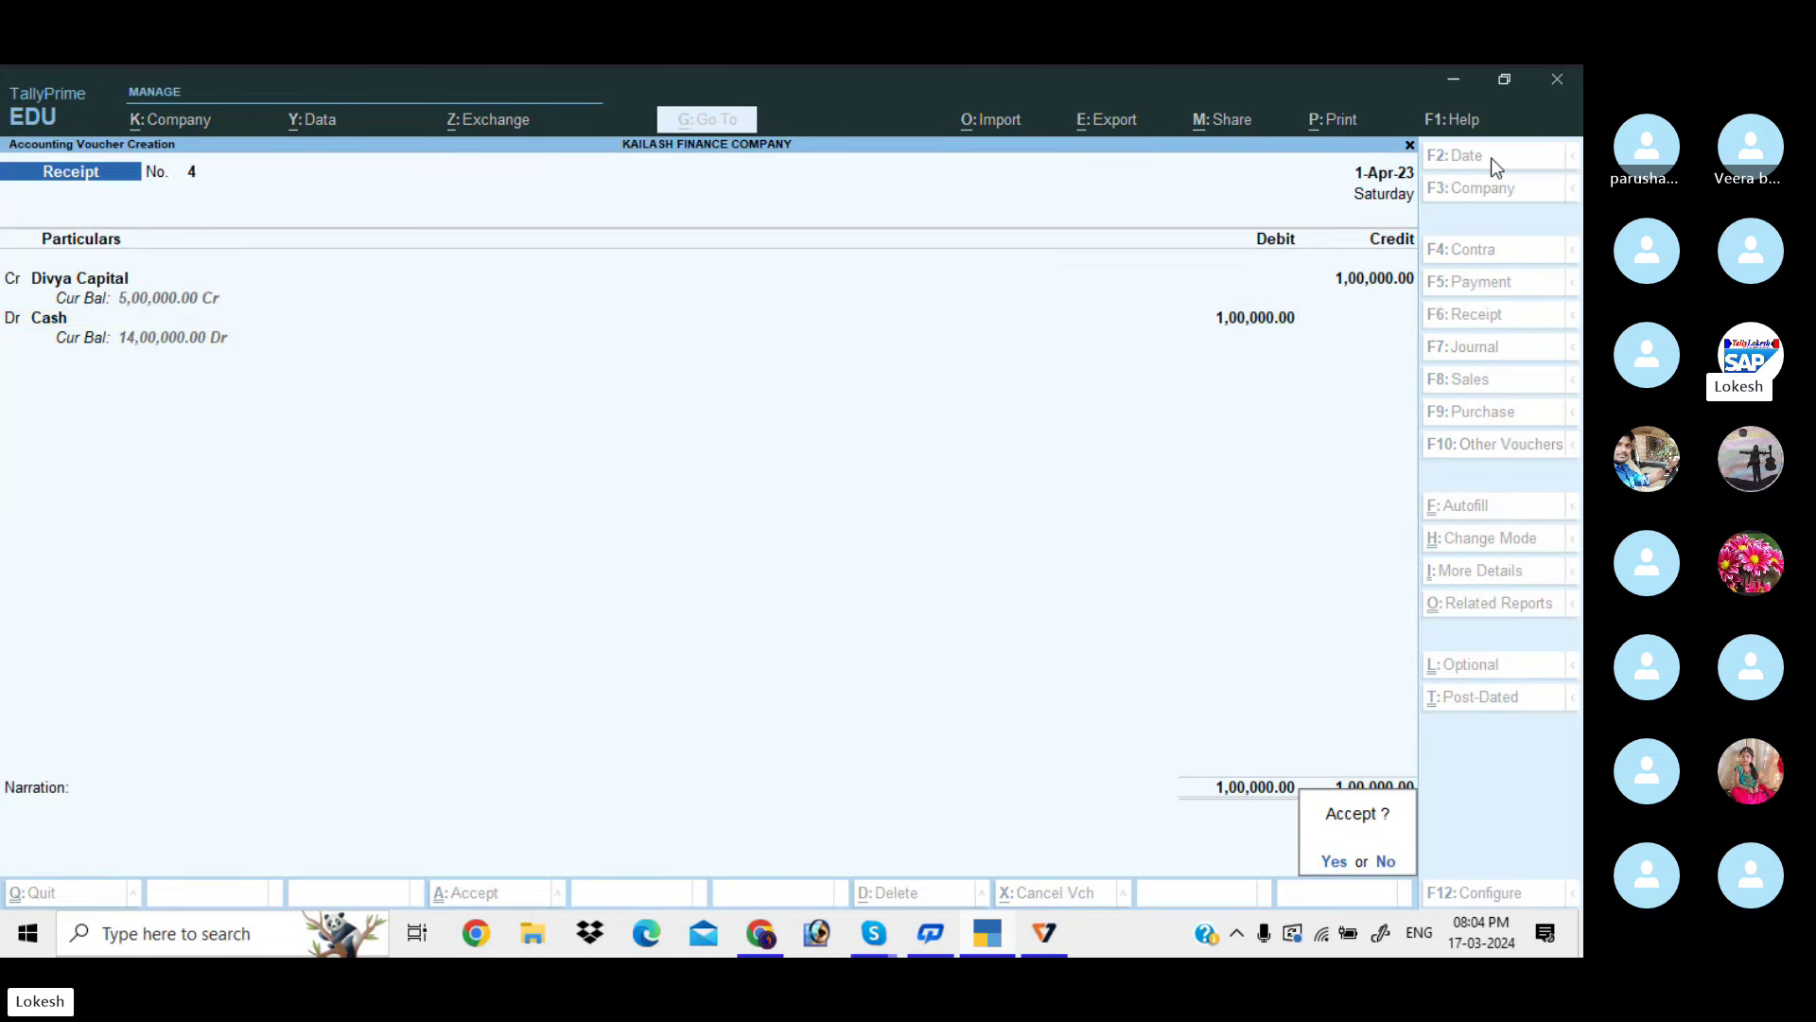
key("Return")
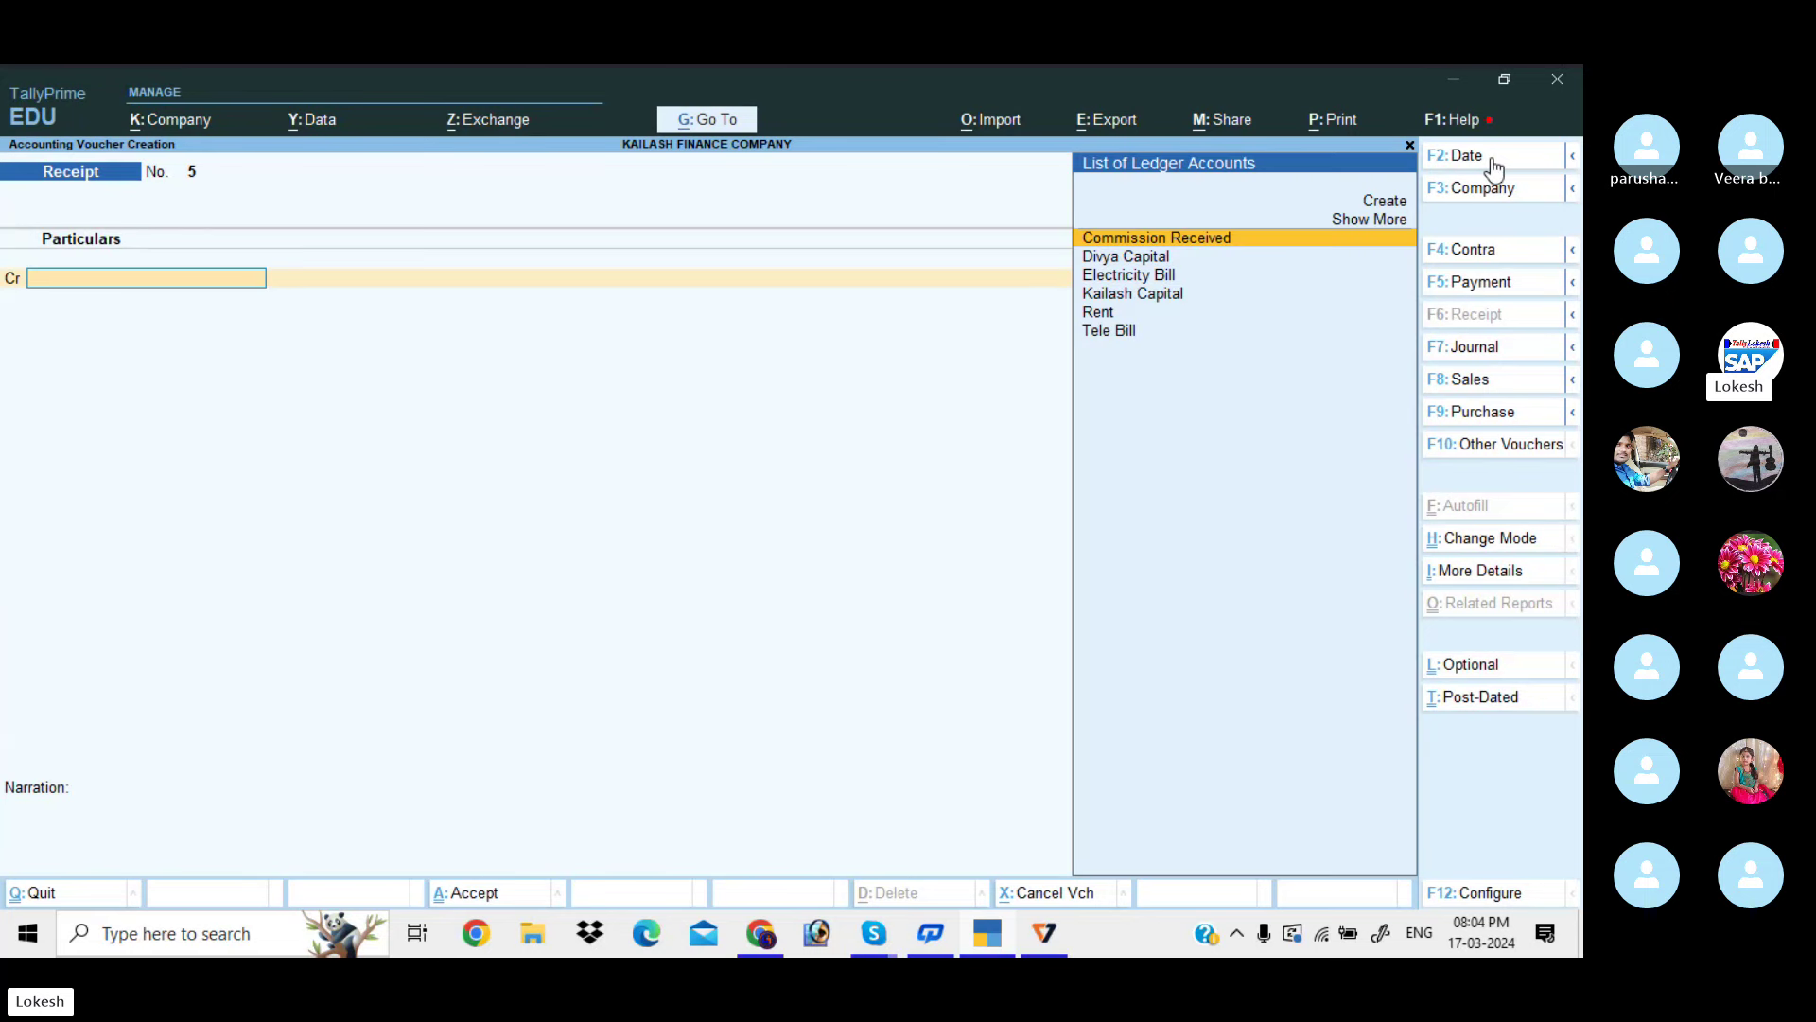
Switch to a payment voucher and date it 1-Aug-23
left_click(1524, 292)
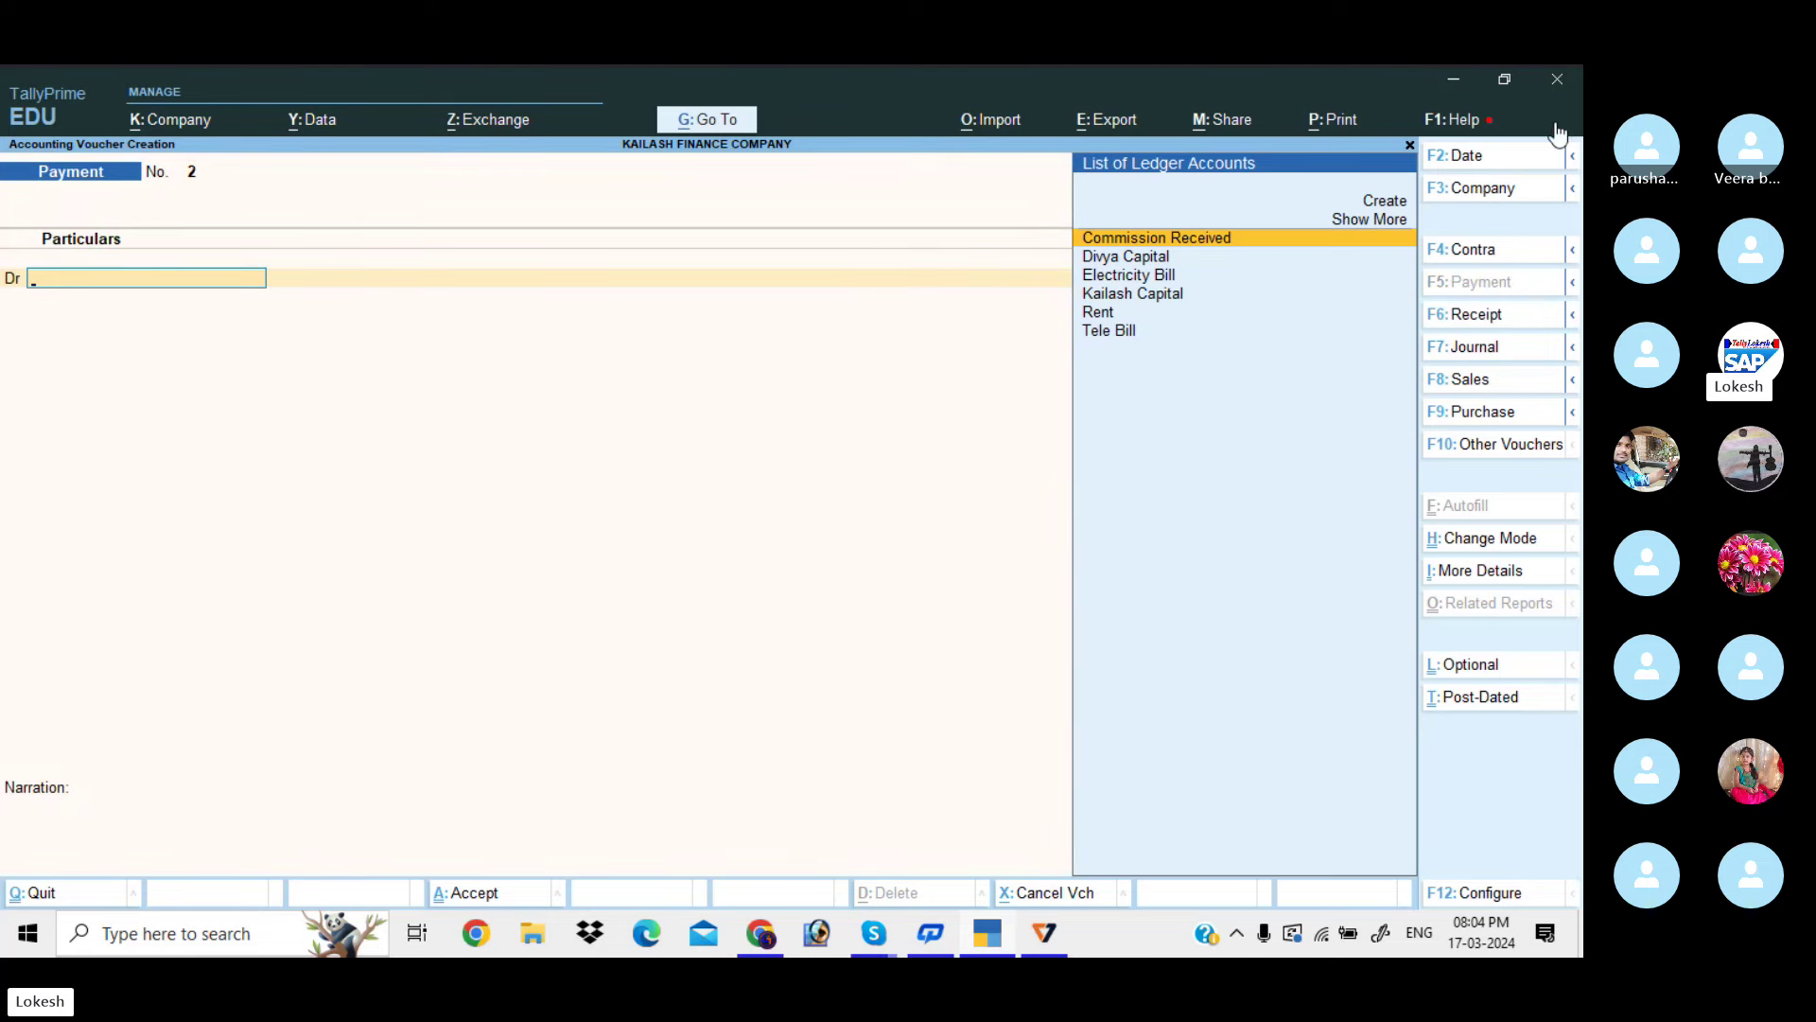
left_click(1478, 159)
type("1-4")
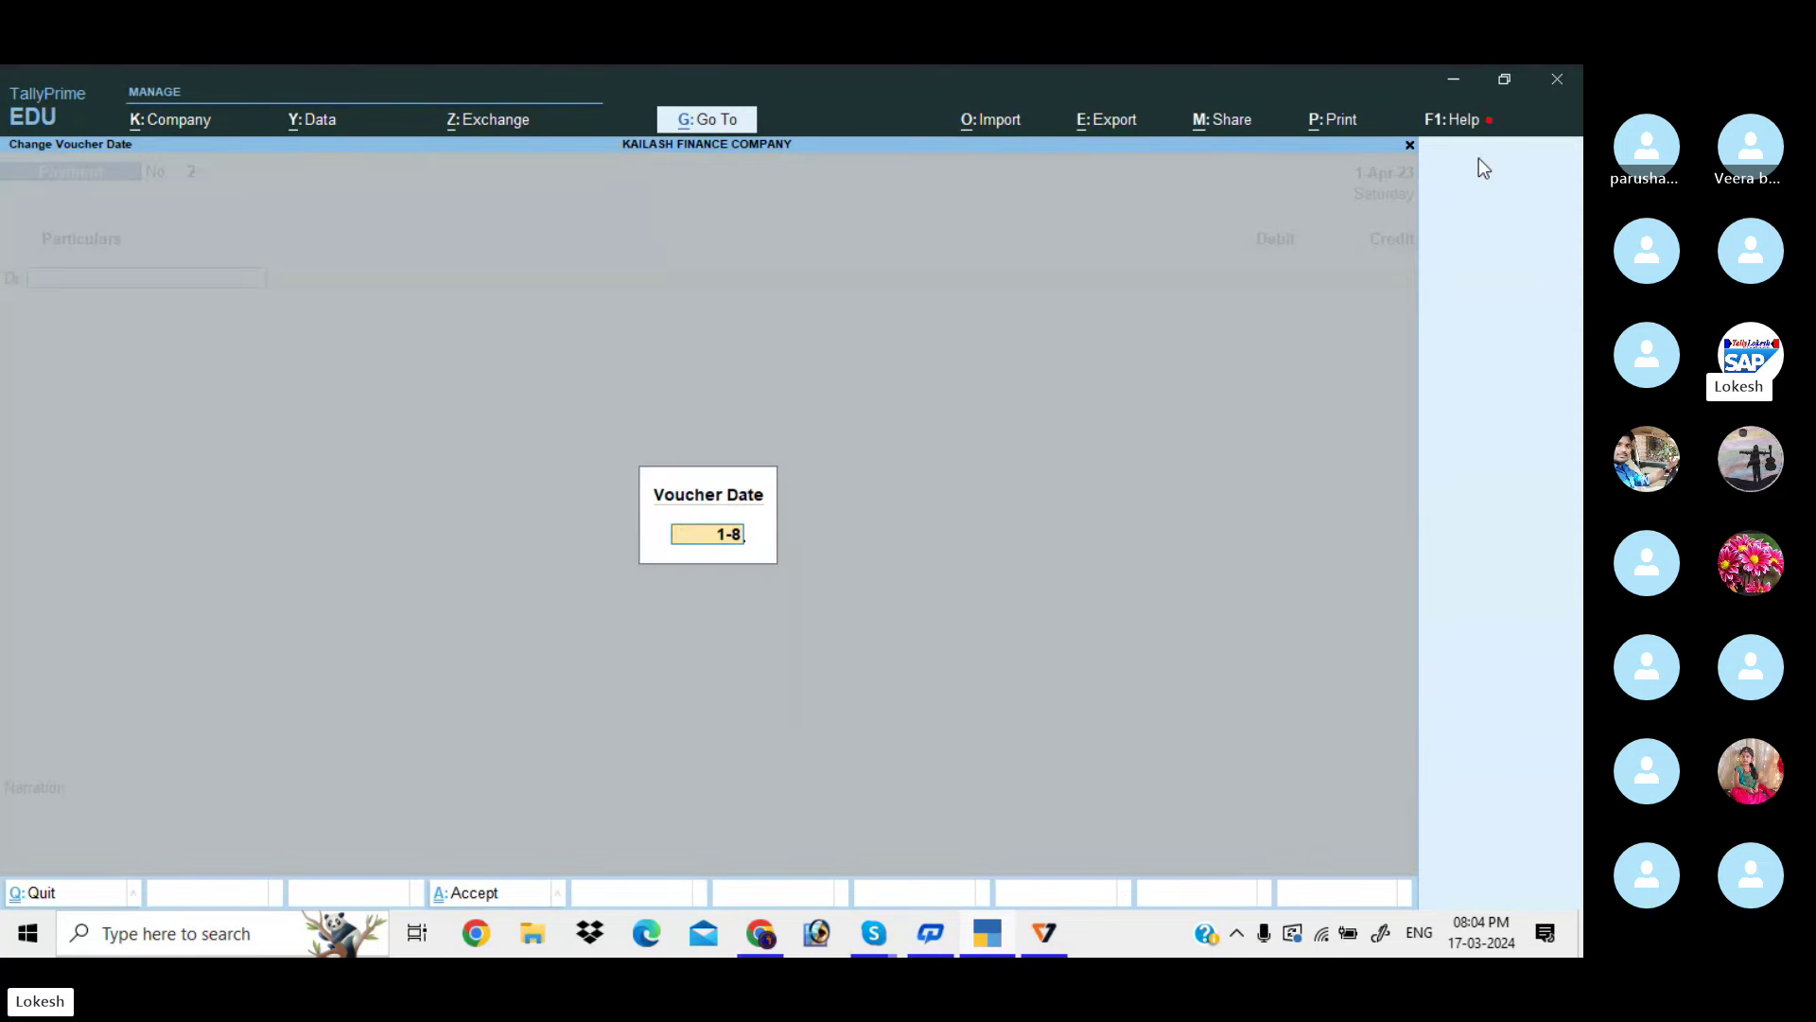
key("Return")
Debit the other partner's capital ledger with 1,00,000 against a Cash credit and save the payment without a narration
type("d")
key("Return")
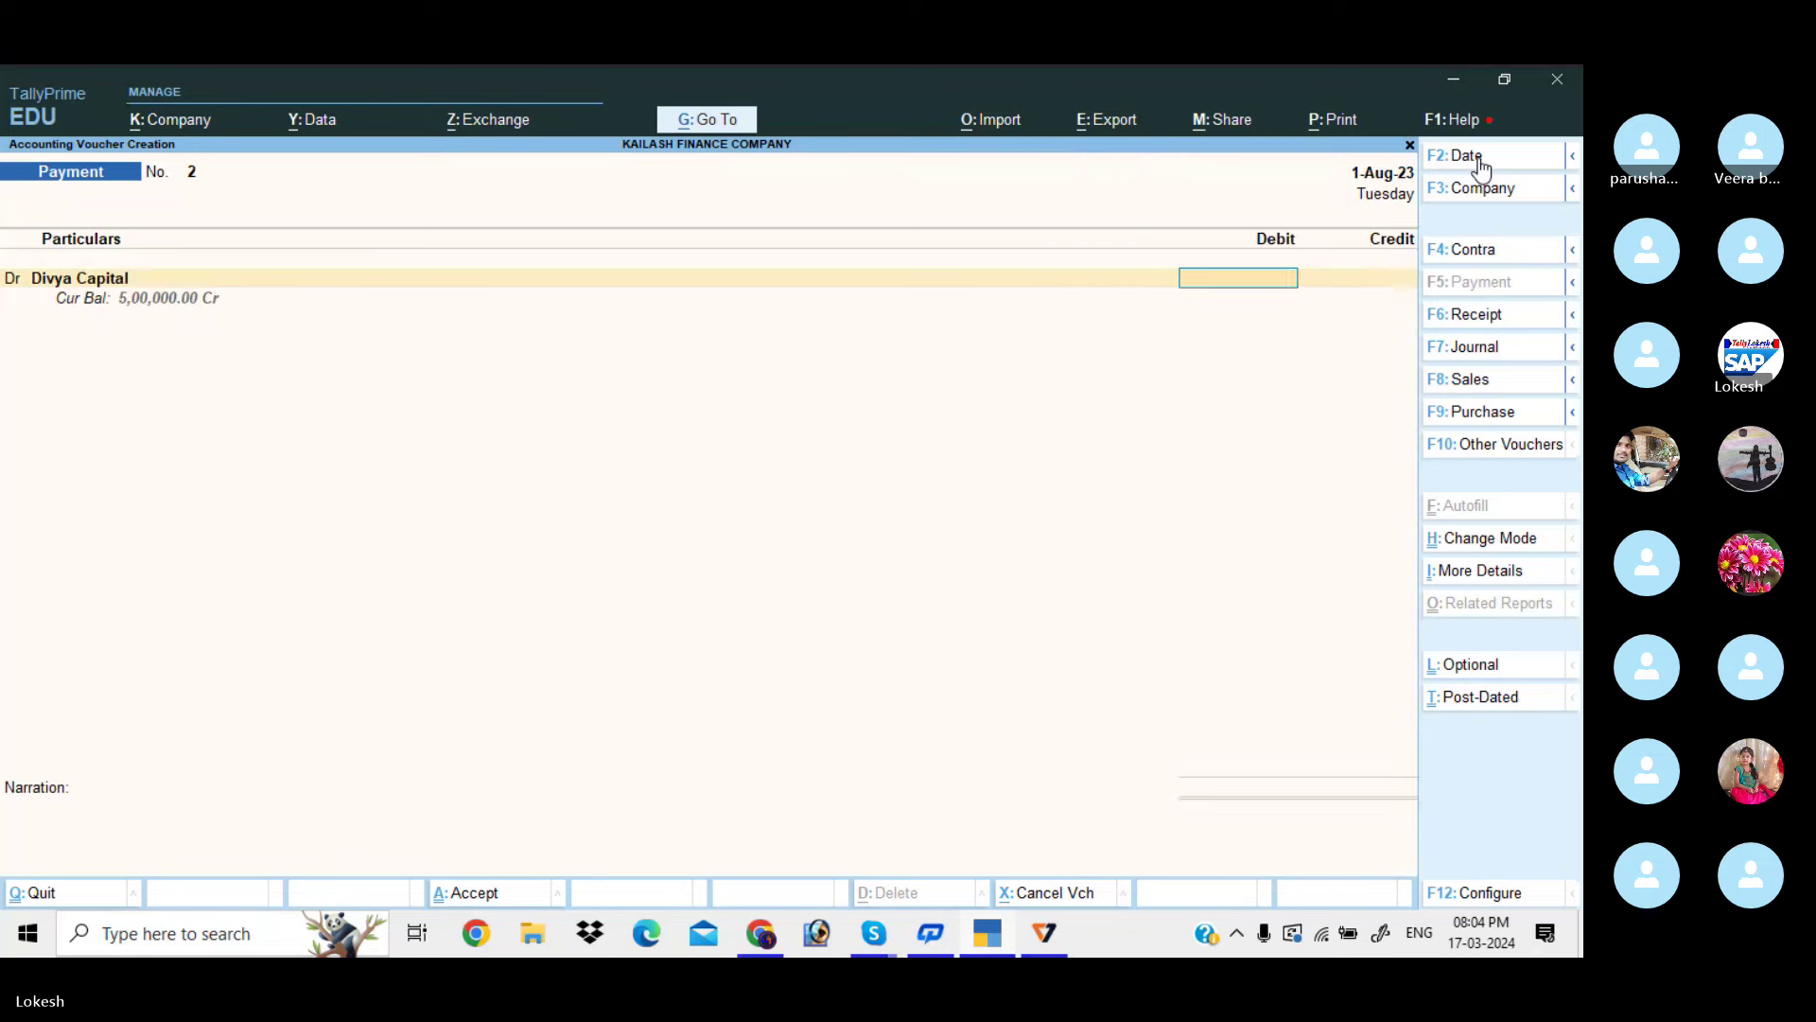
type("100000")
key("Return")
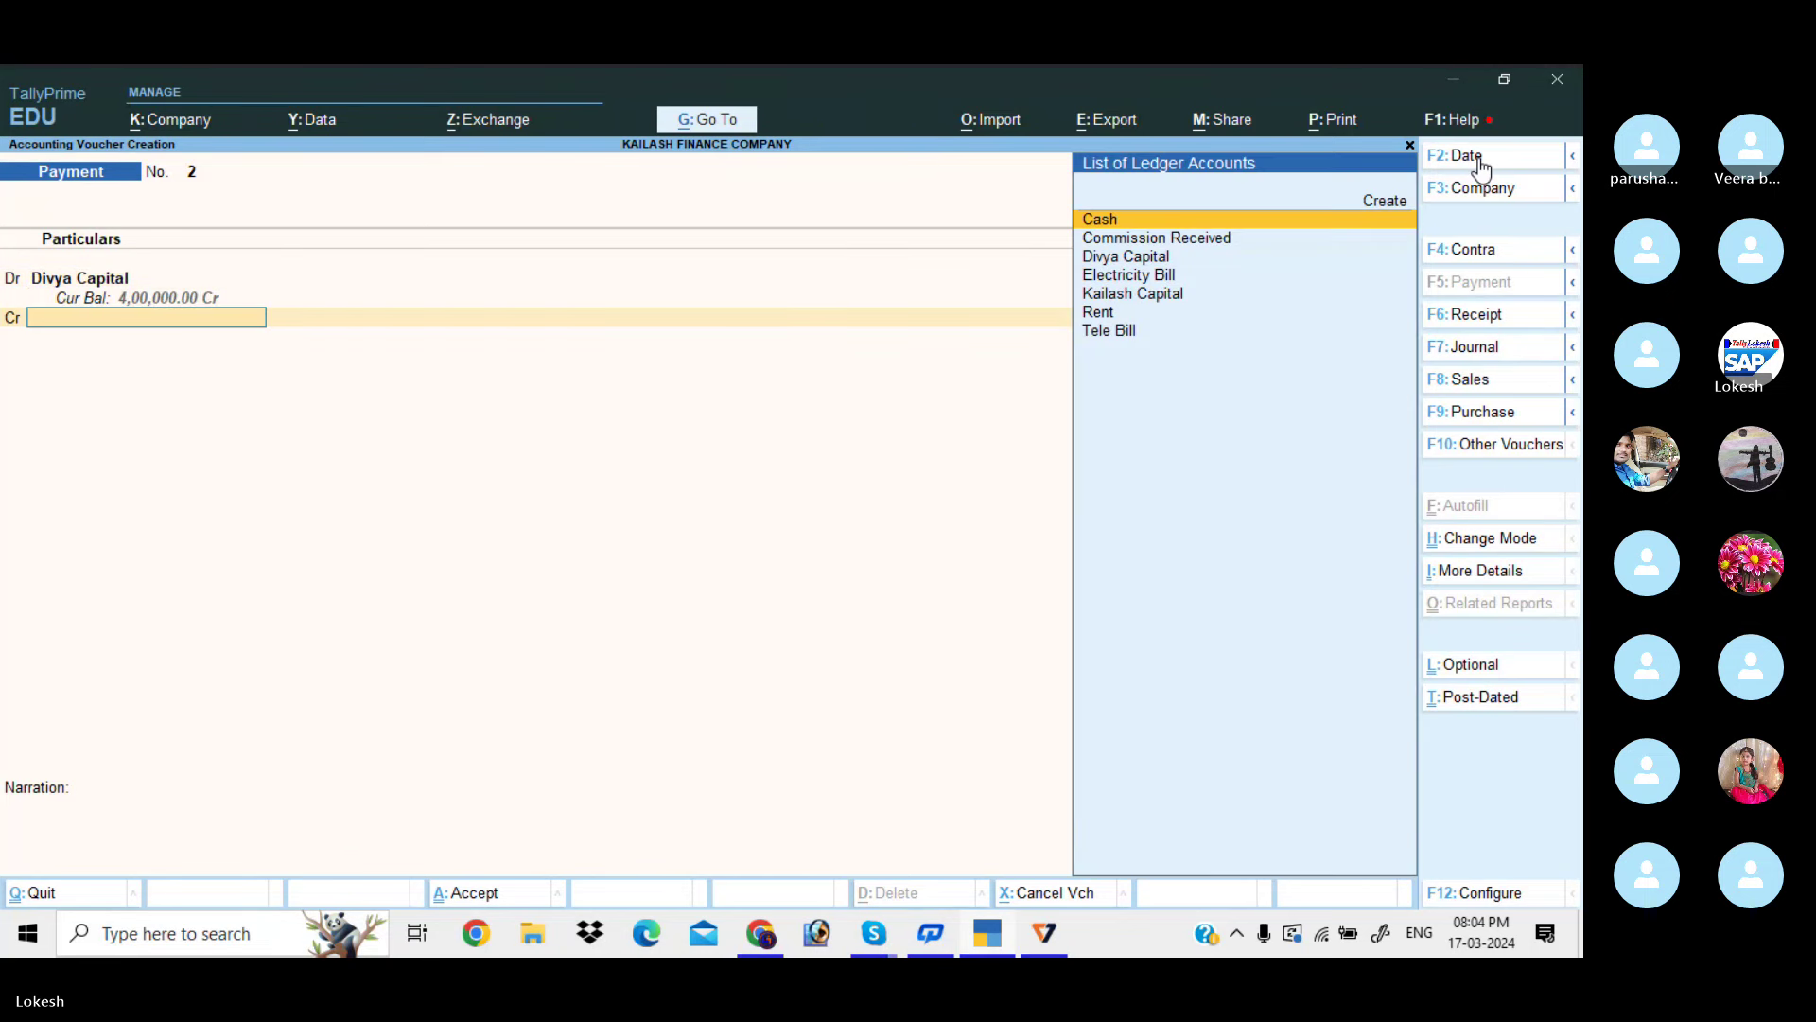
key("Return")
key("Return")
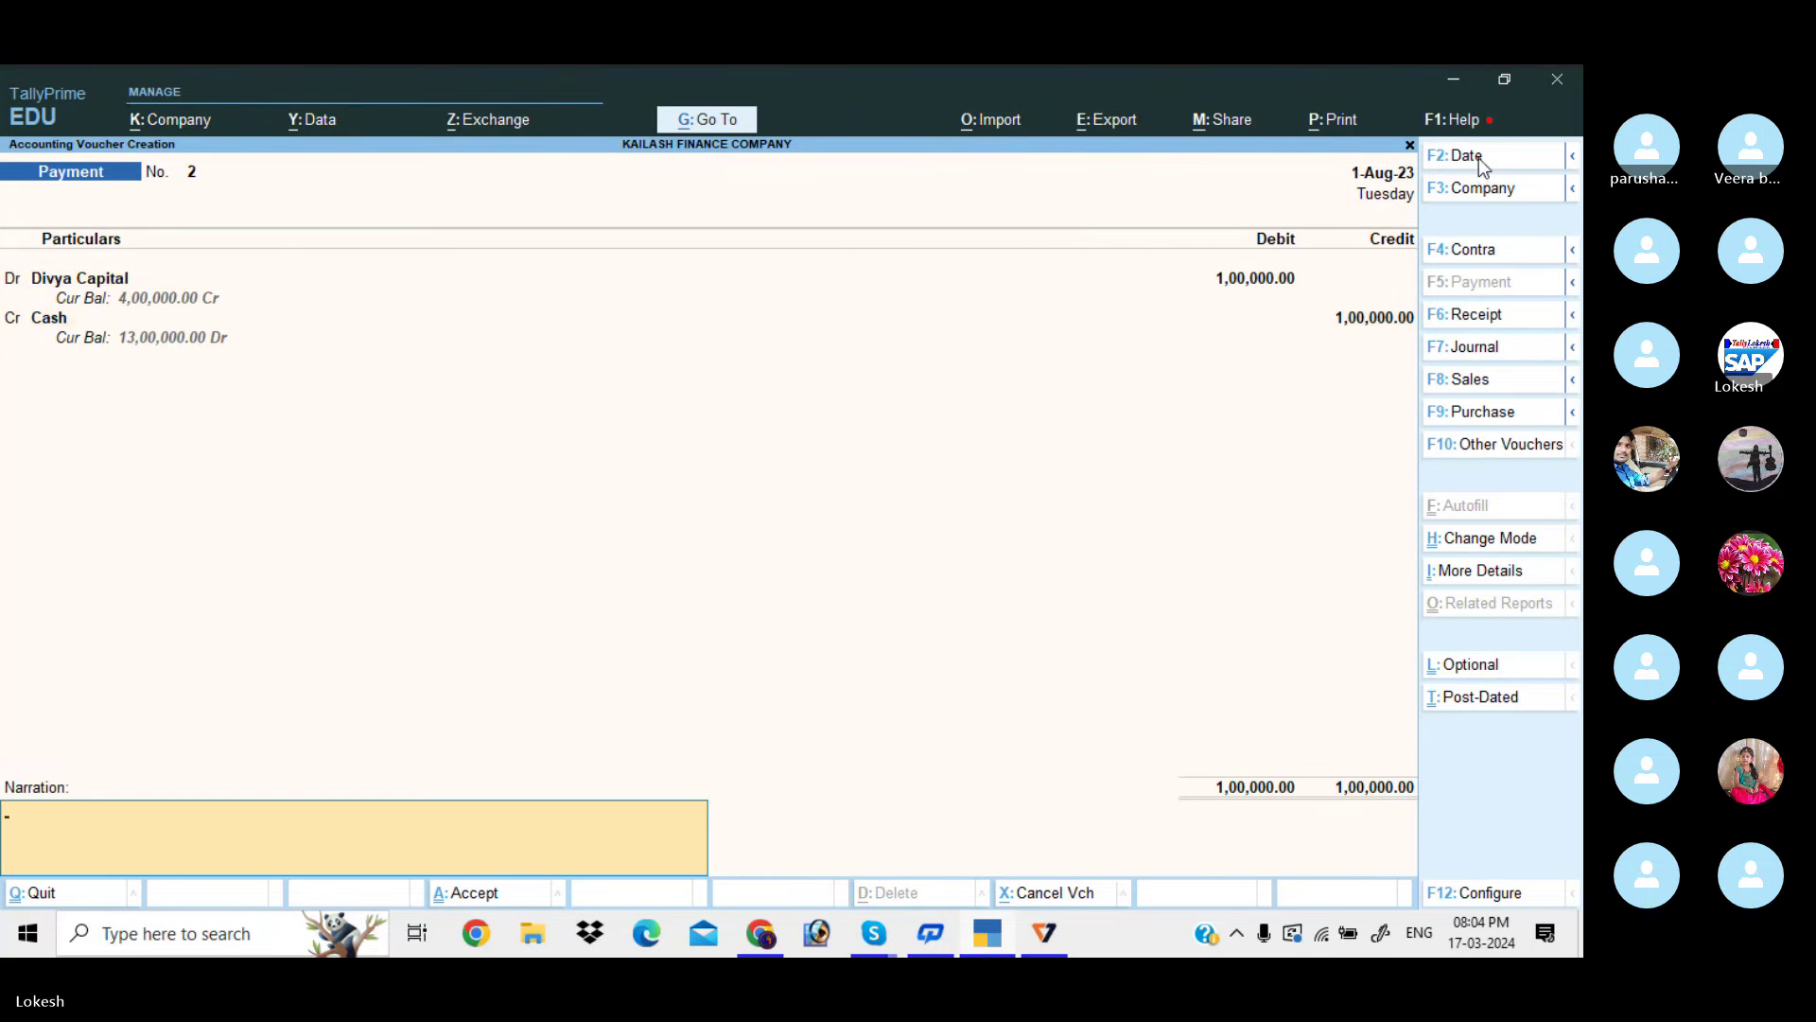
key("Return")
key("Return")
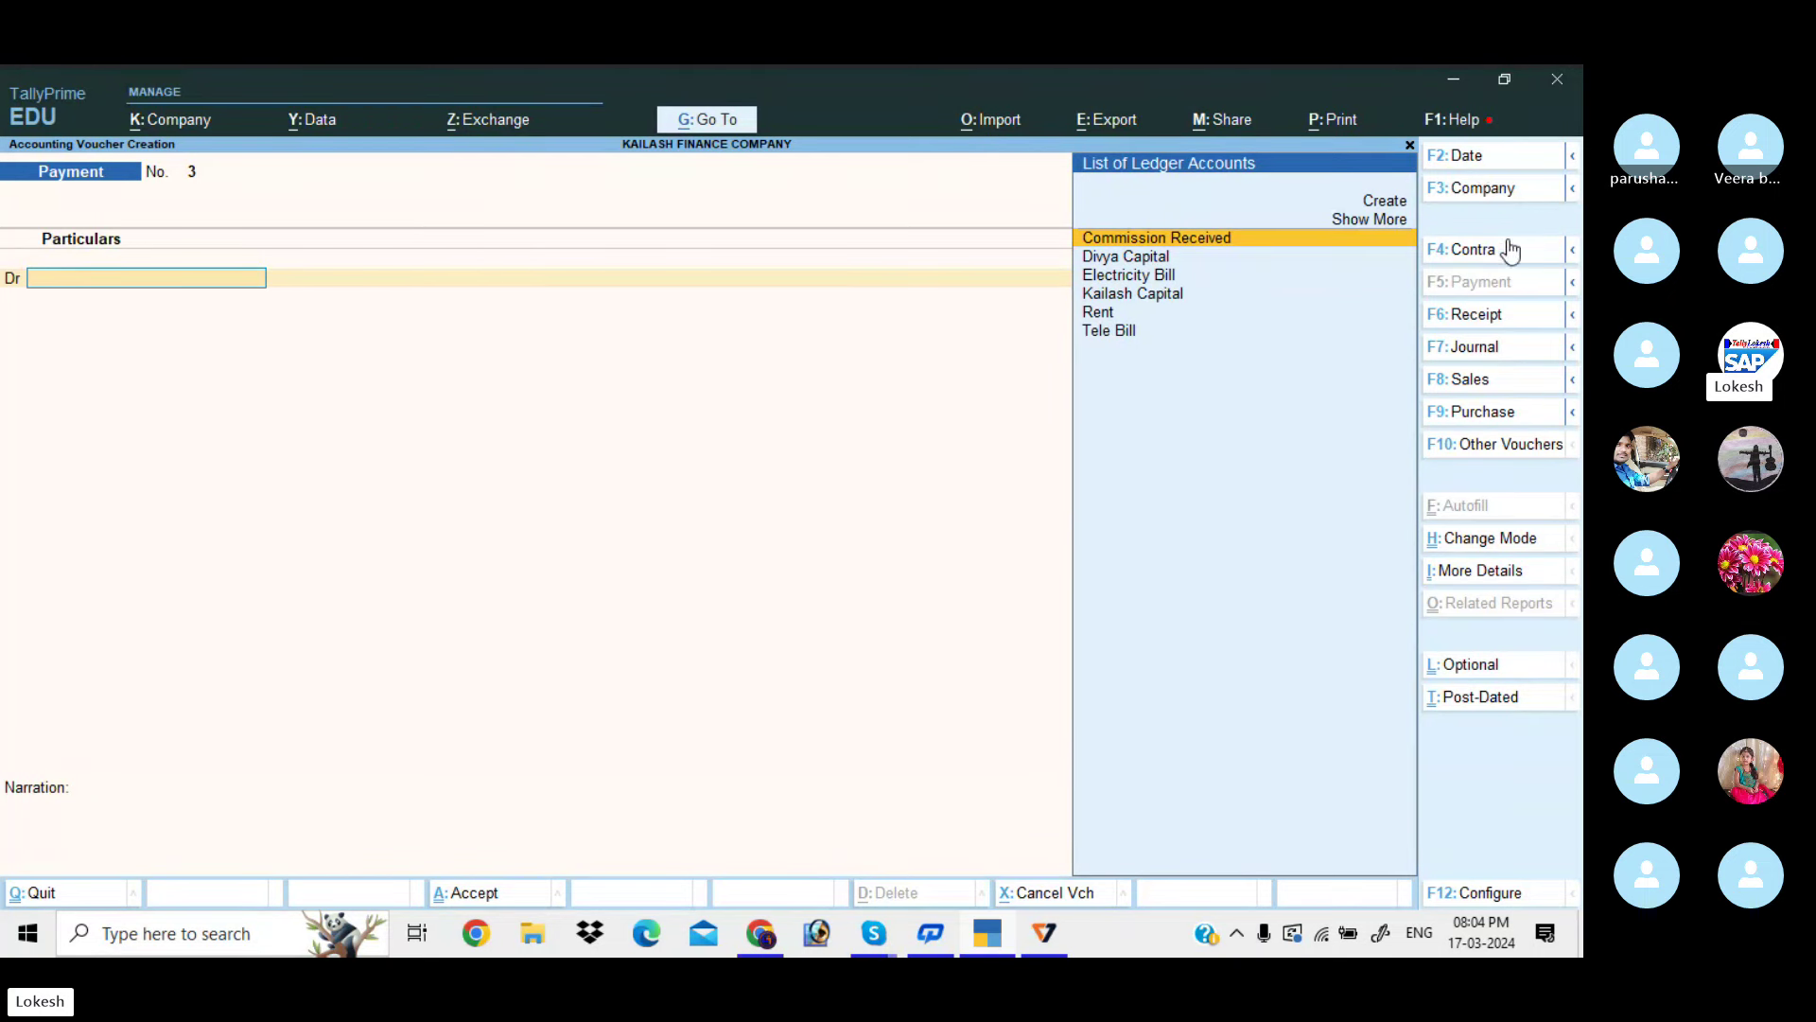
Switch to a receipt voucher and date it 2-Aug-23
left_click(1502, 318)
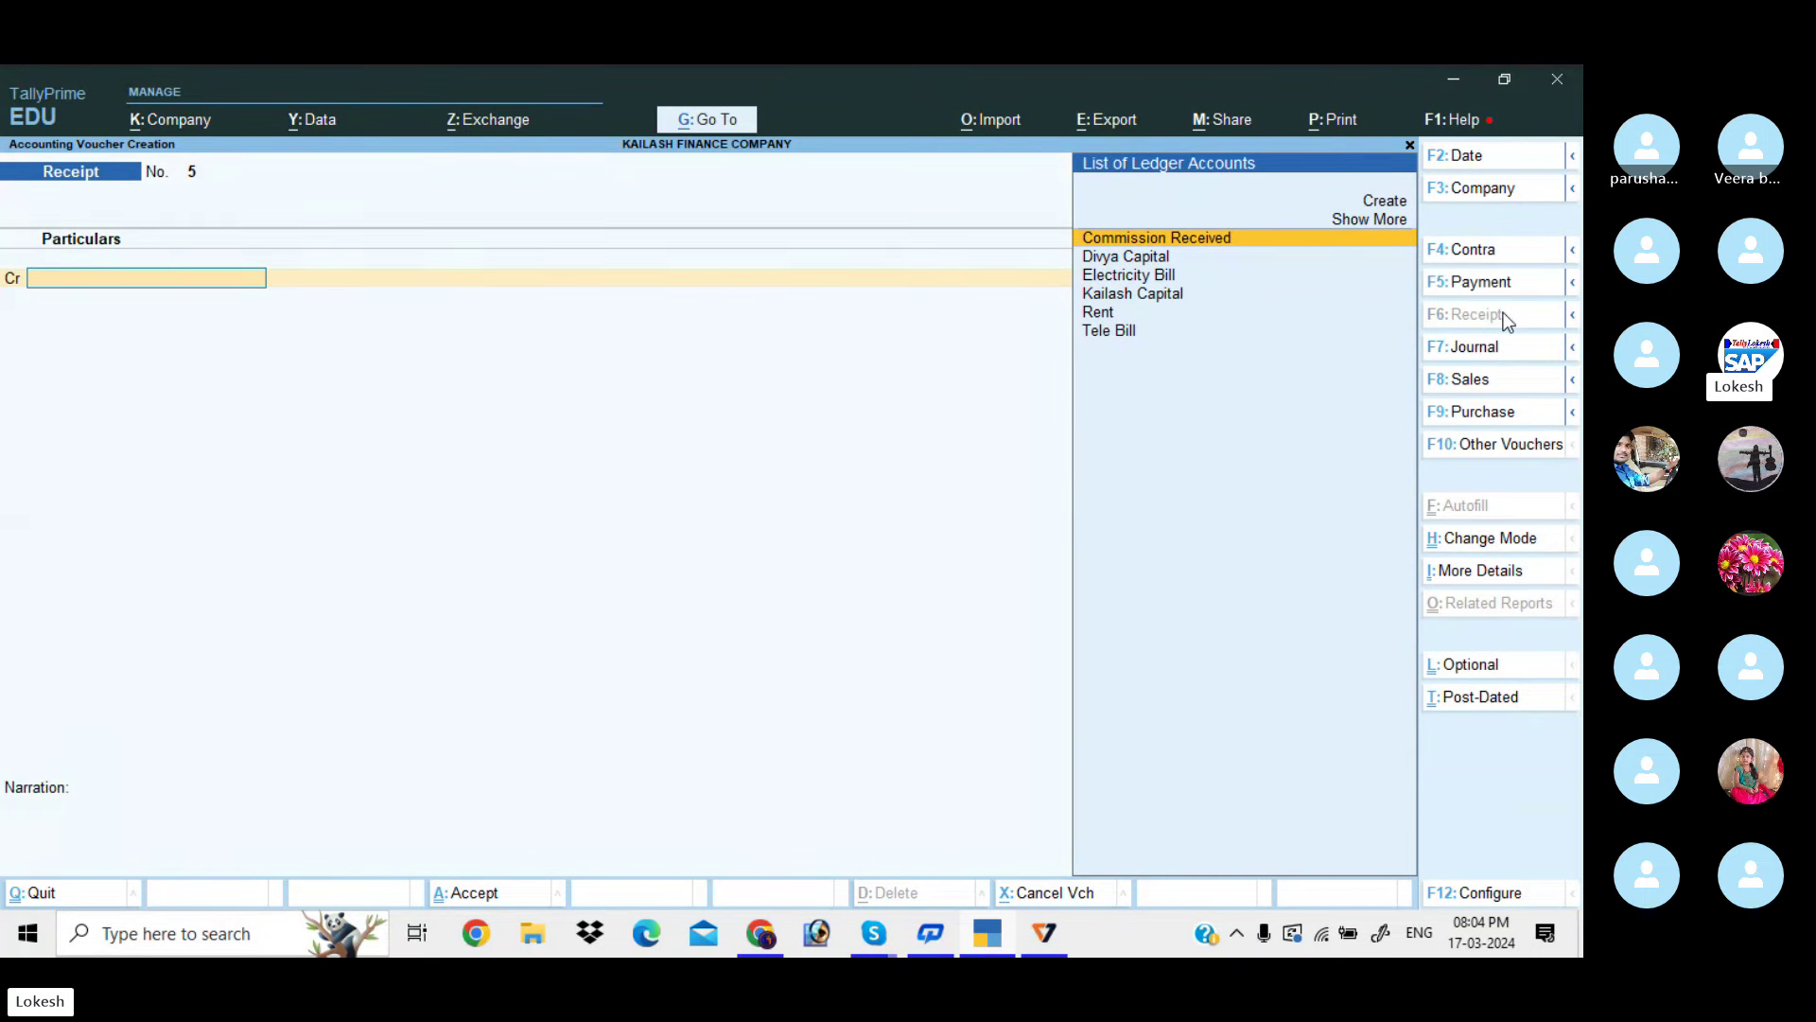
left_click(1480, 159)
type("-8")
key("Return")
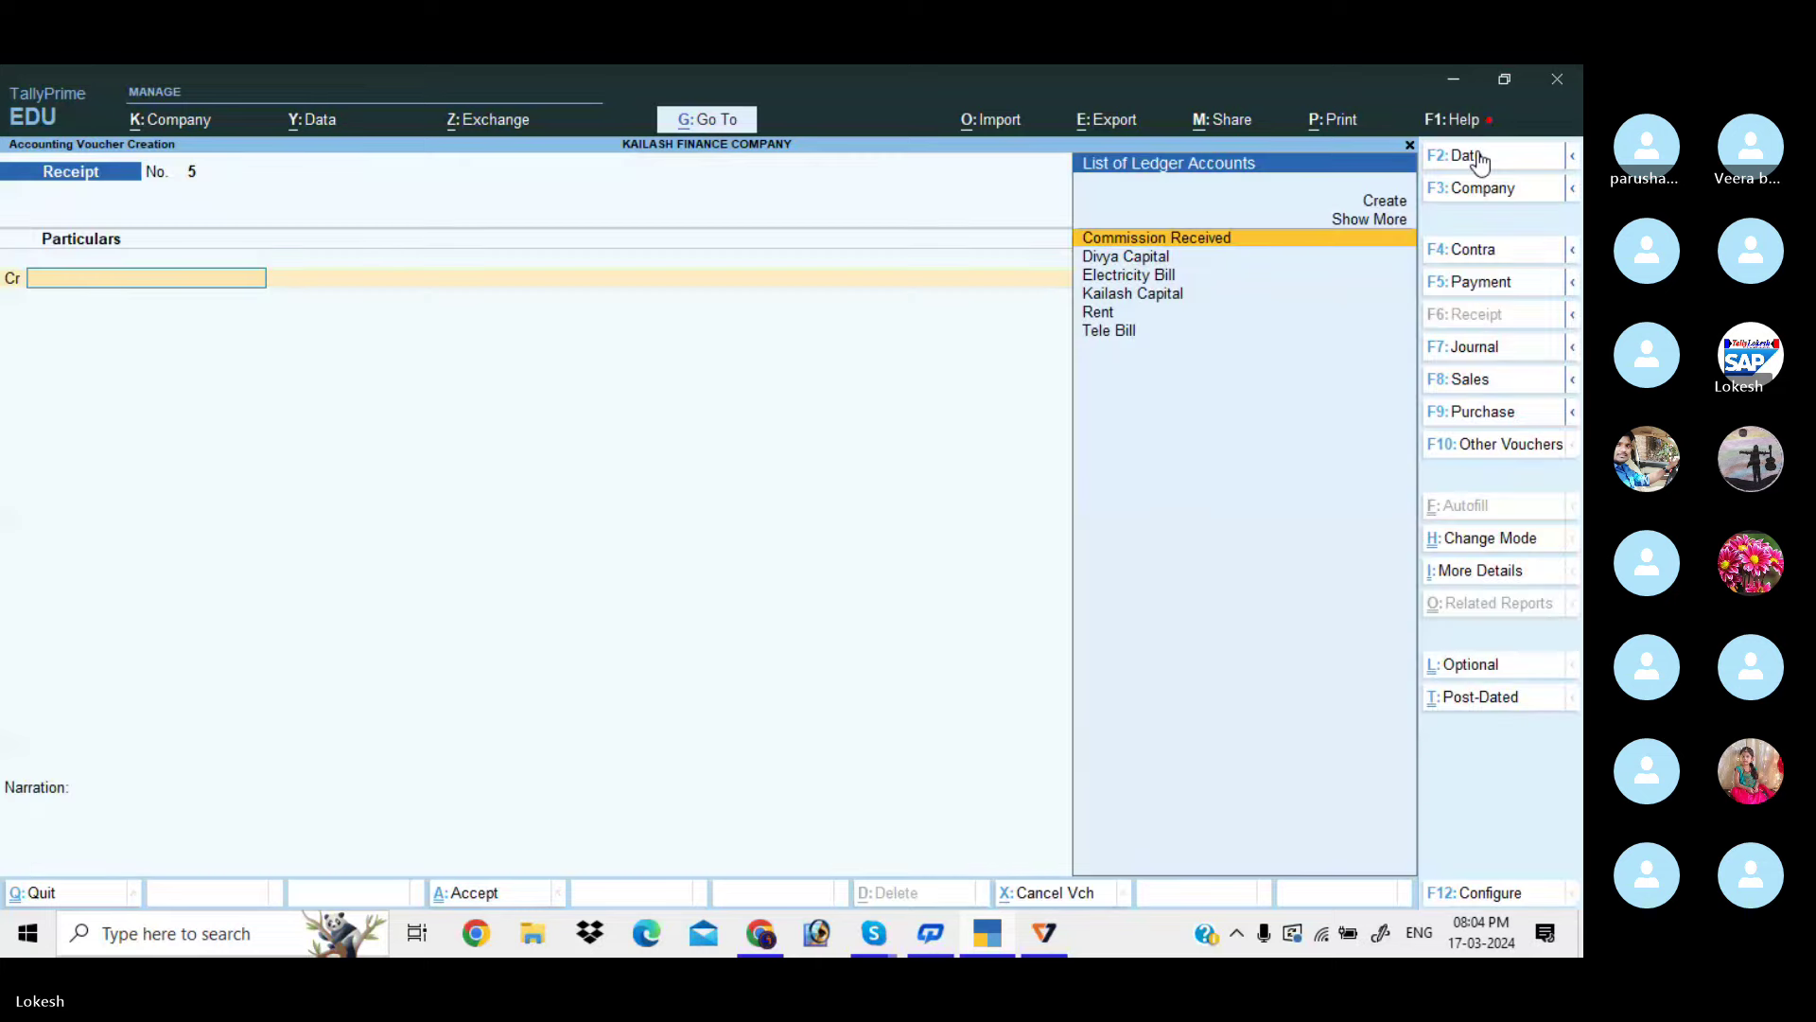
Credit Kailash Capital with 2,00,000 against a Cash debit and save the receipt without a narration
type("k")
key("Return")
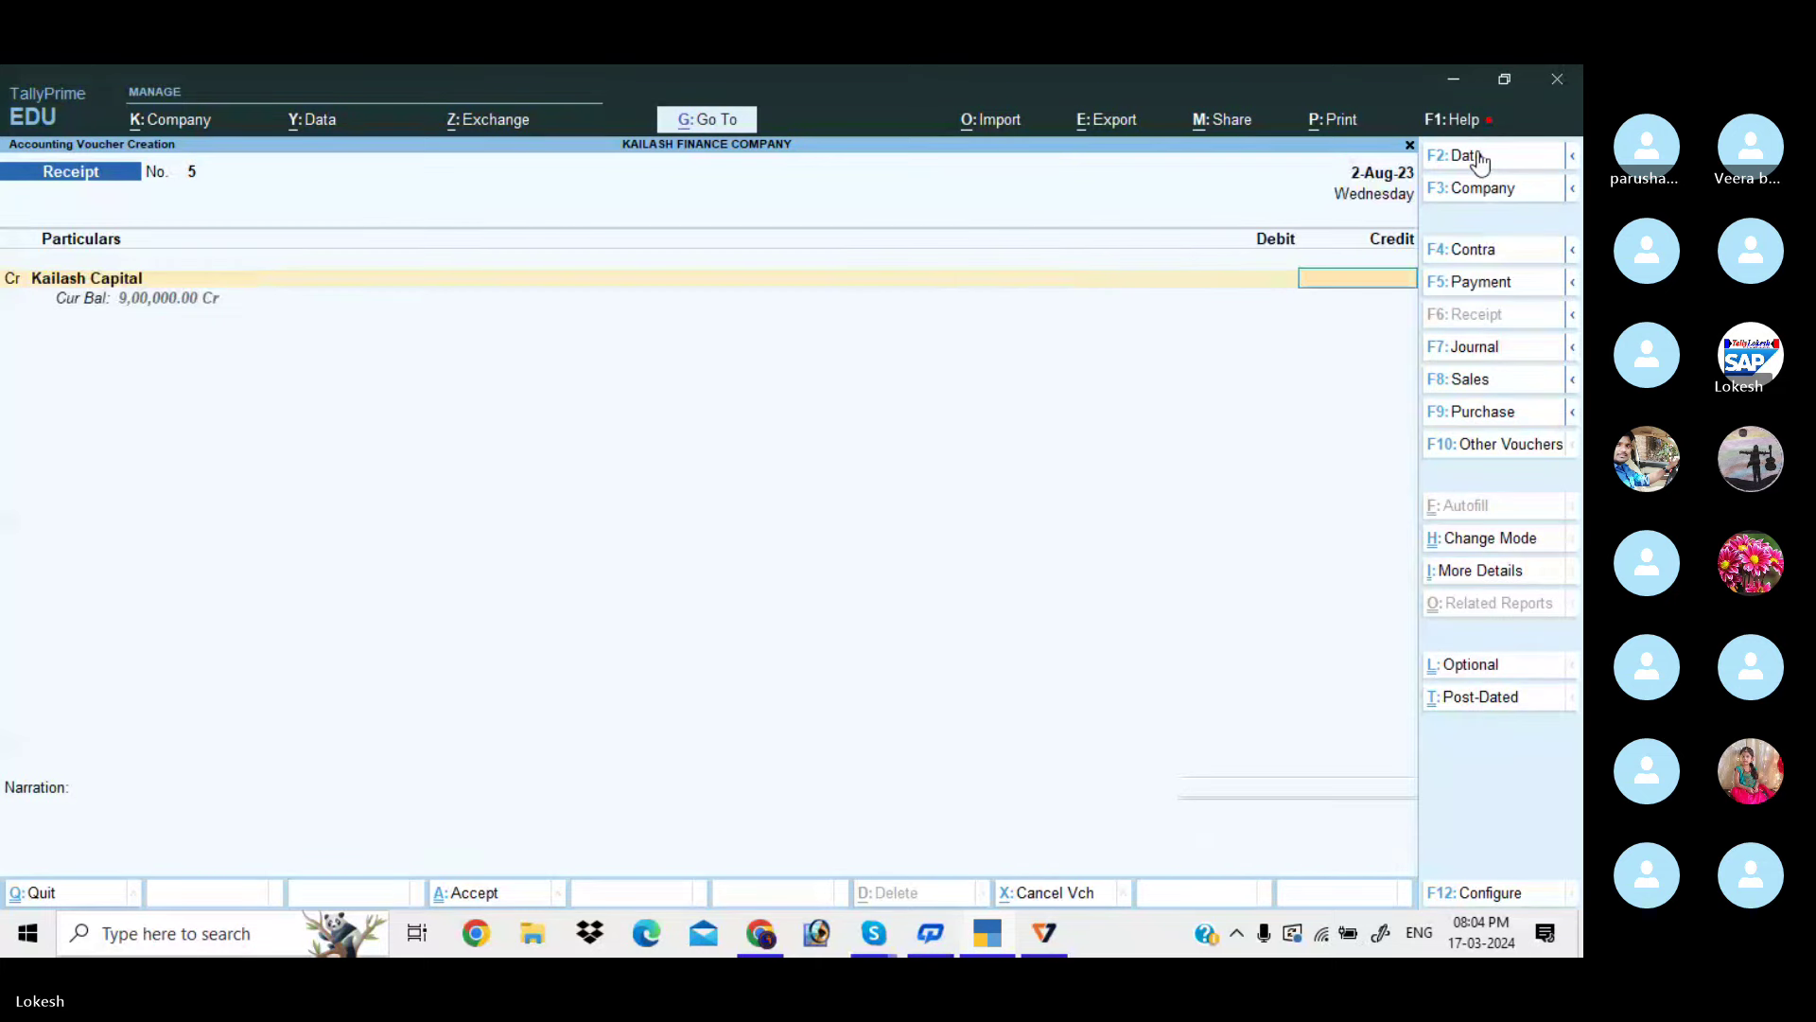
type("200000")
key("Return")
key("Return")
key("Return")
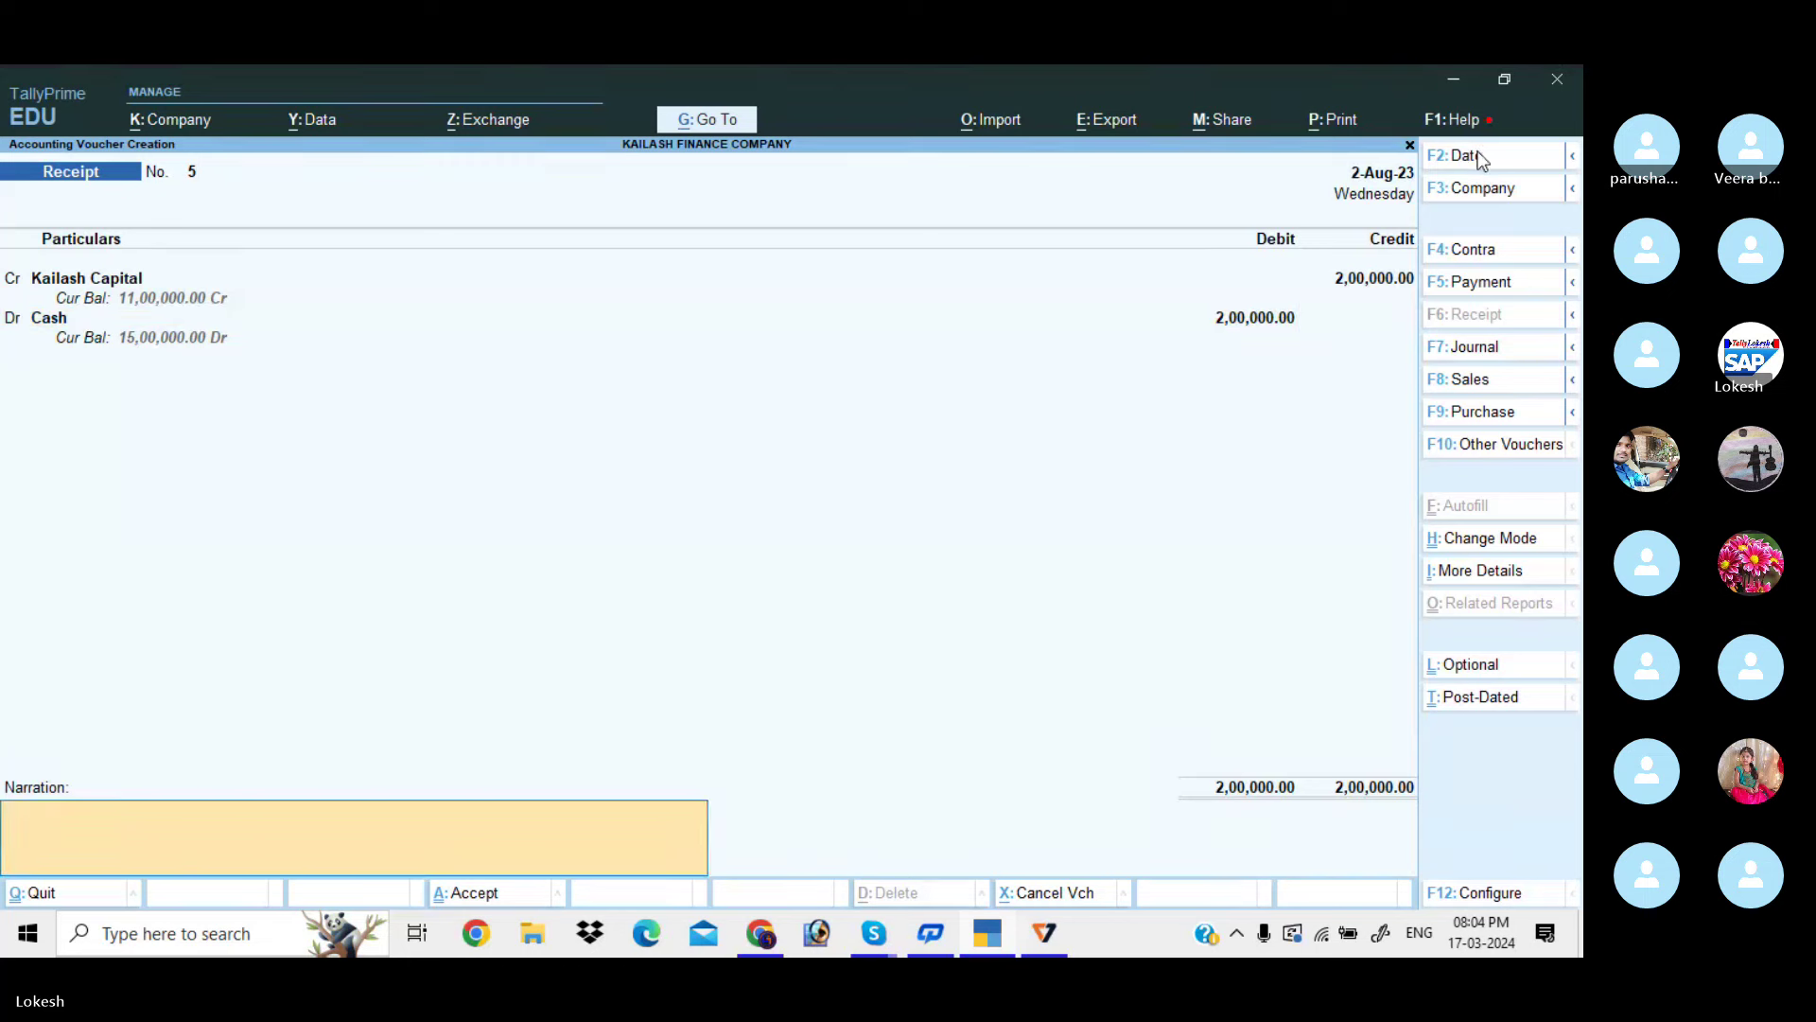
key("Return")
key("Return")
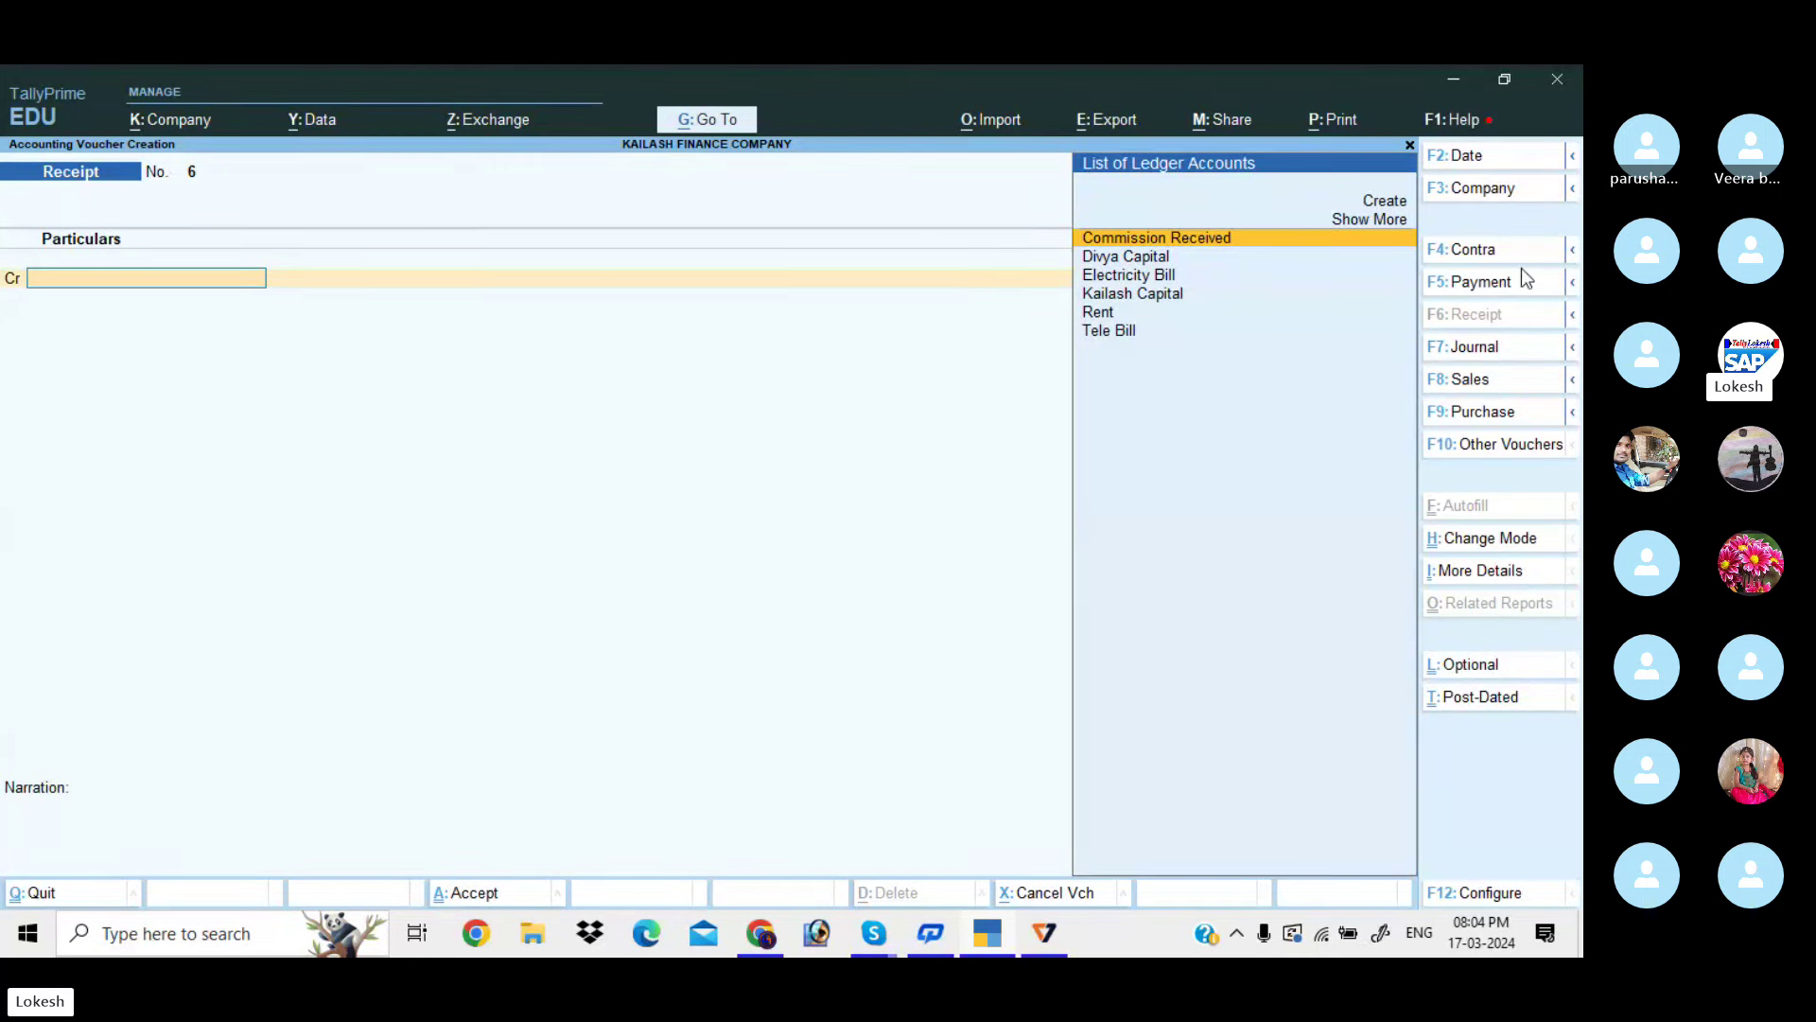
Set the date of the new receipt voucher to 2-Sep-23
left_click(1480, 161)
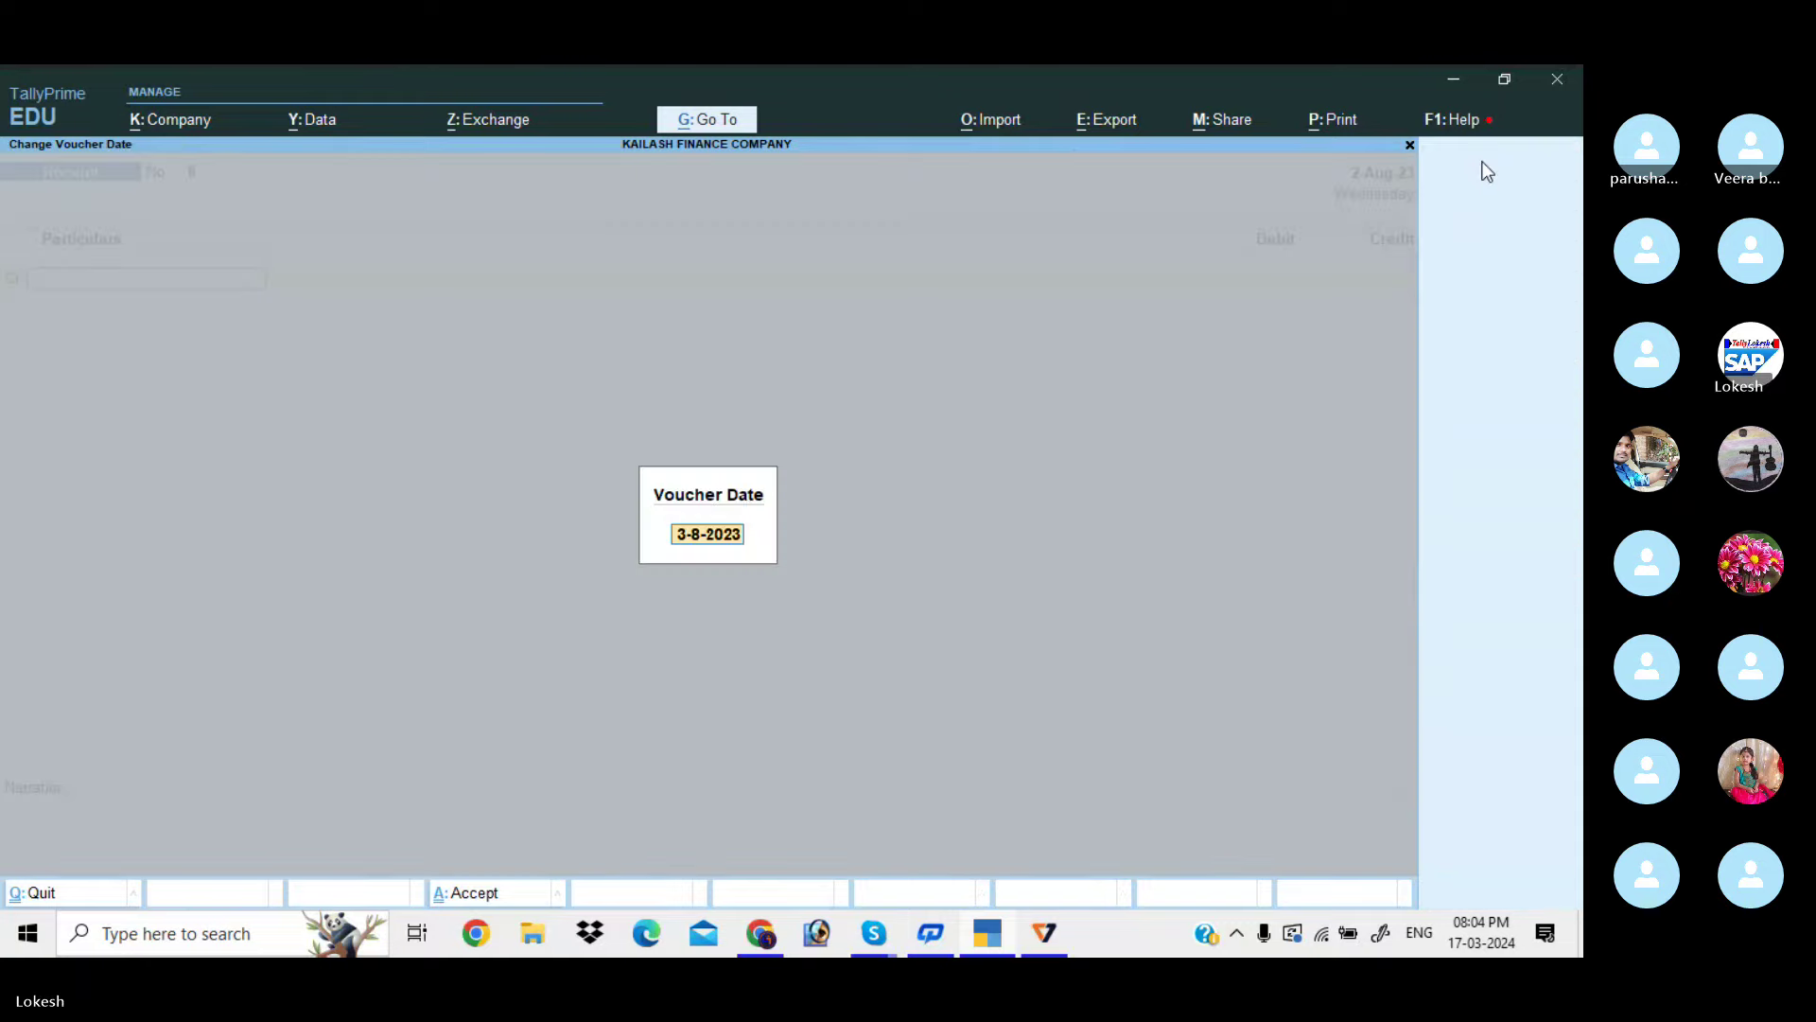
type("2-9")
key("Return")
Credit the other partner's capital ledger with 60,000 against a Cash debit, leaving the narration empty
type("d")
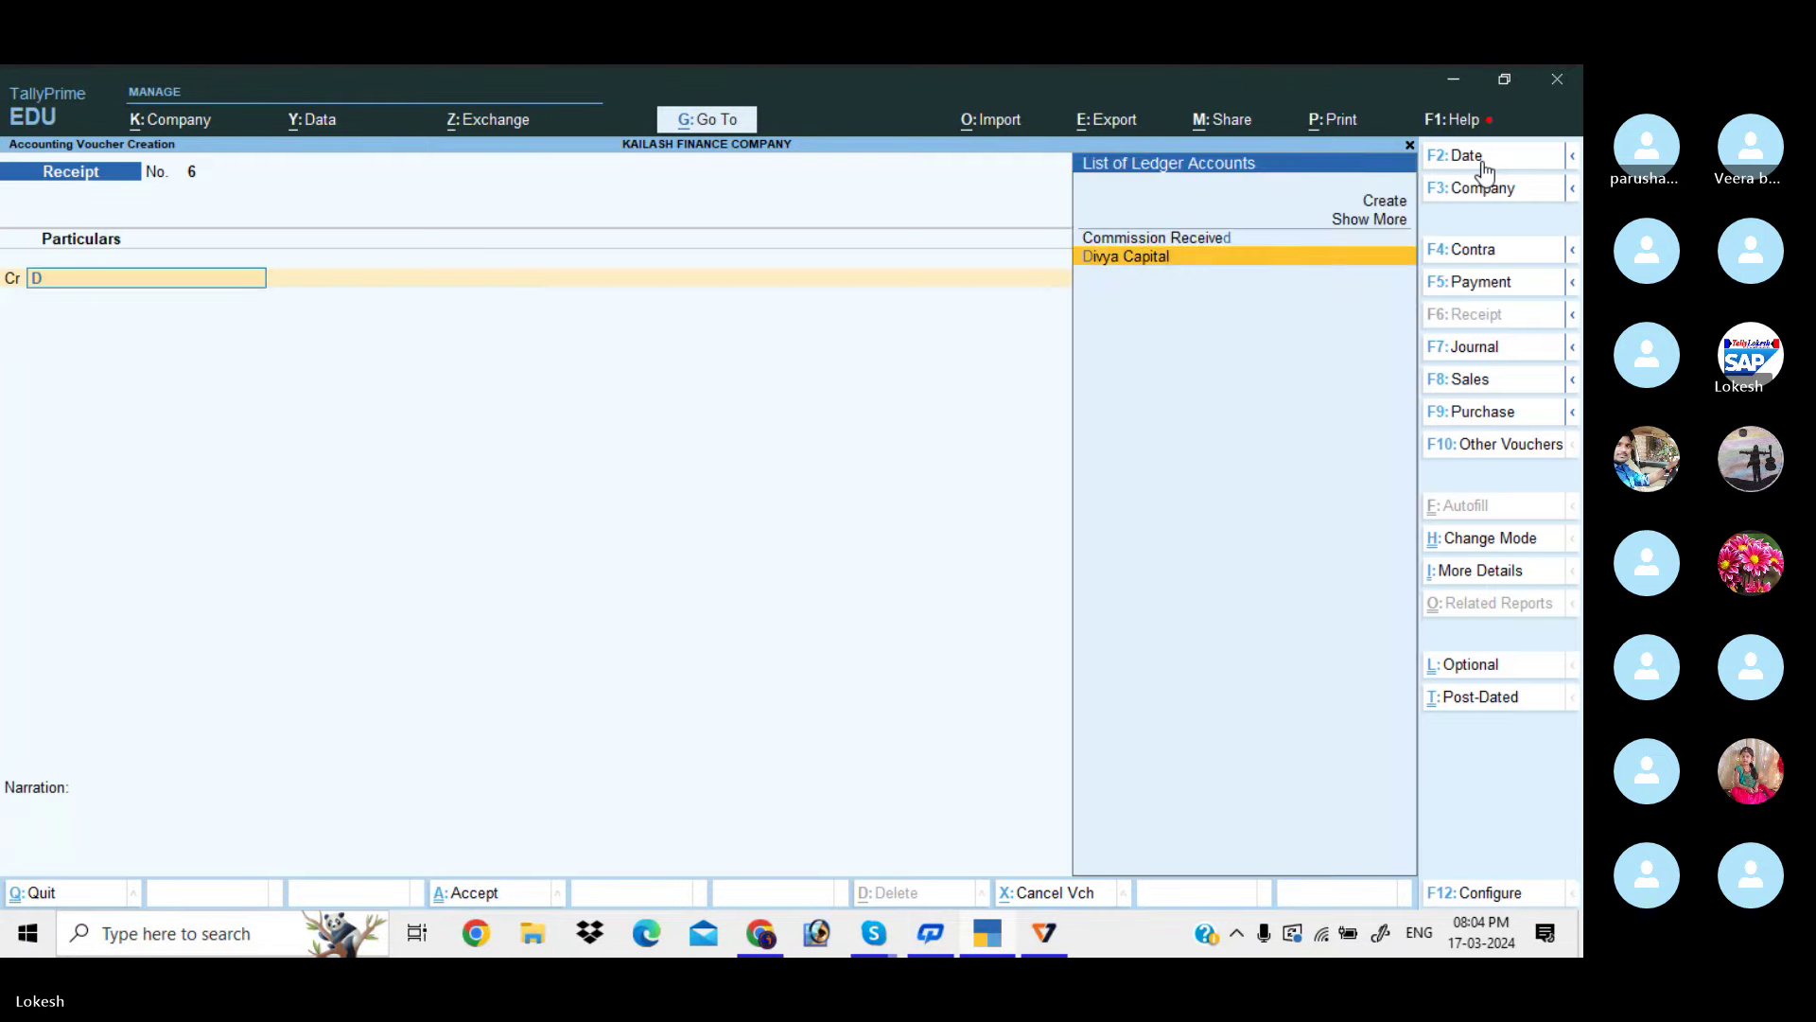
key("Return")
type("60000")
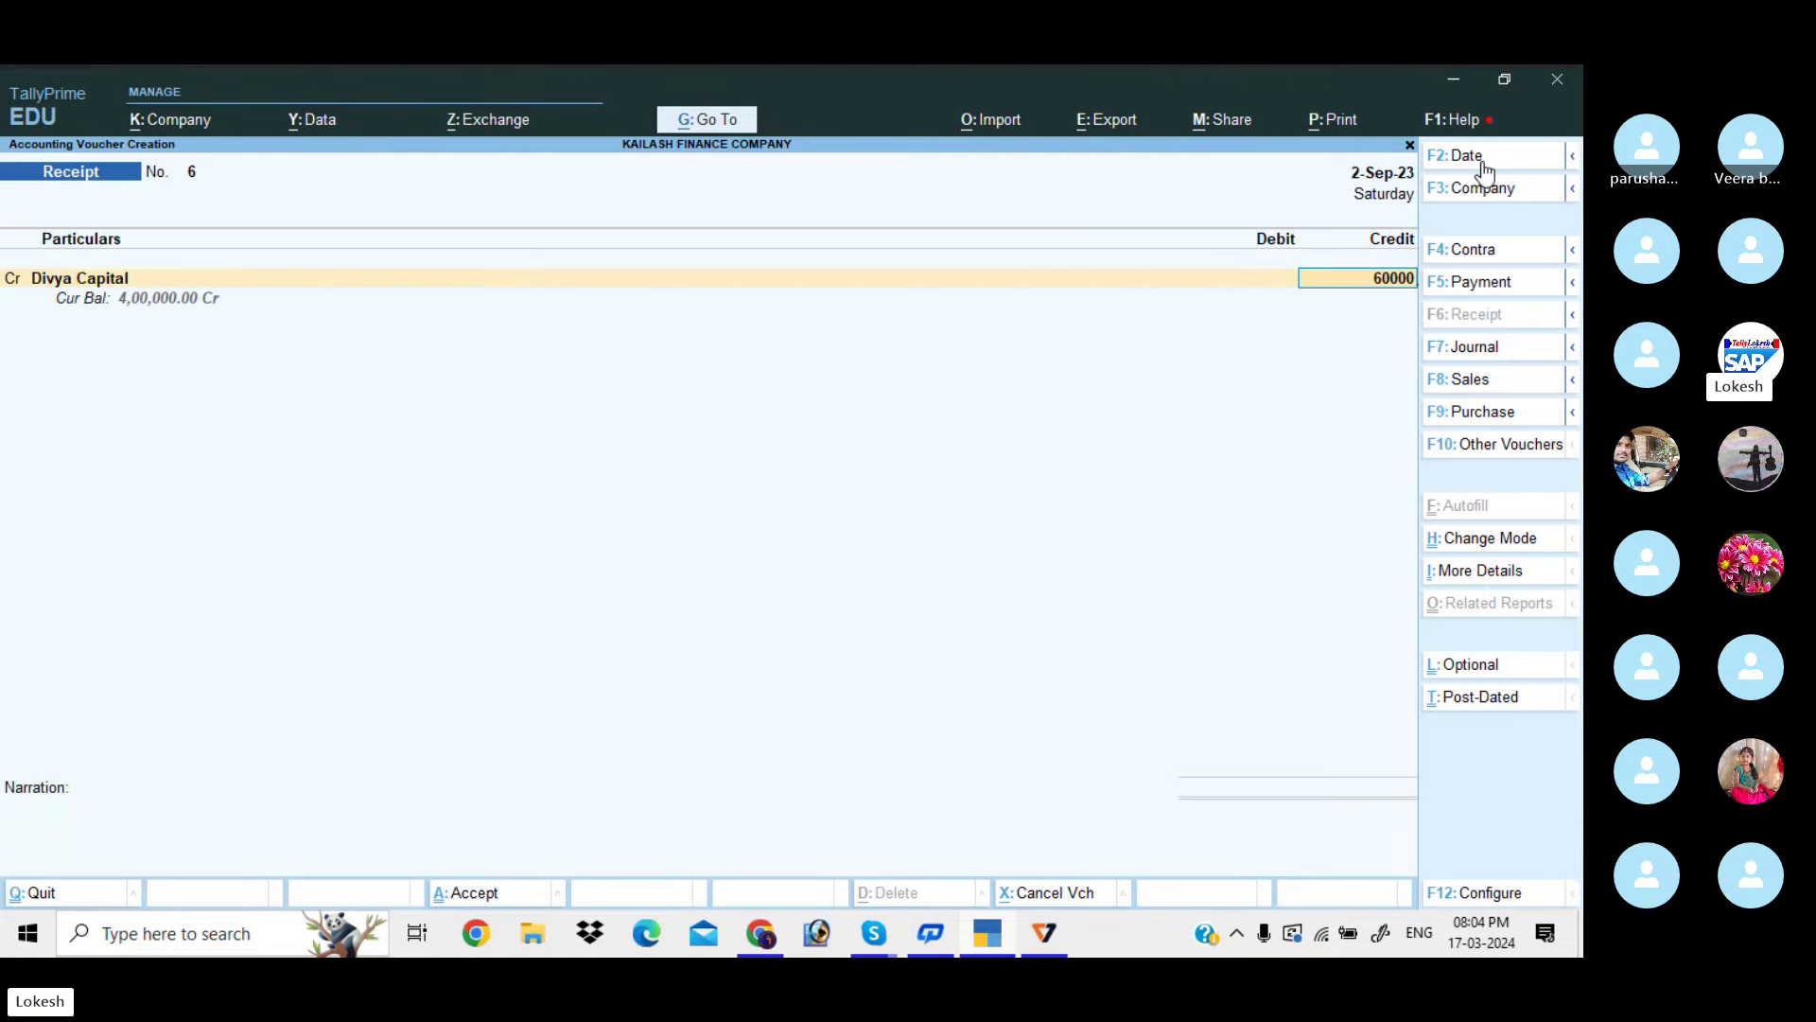
key("Return")
key("Return")
key("Return")
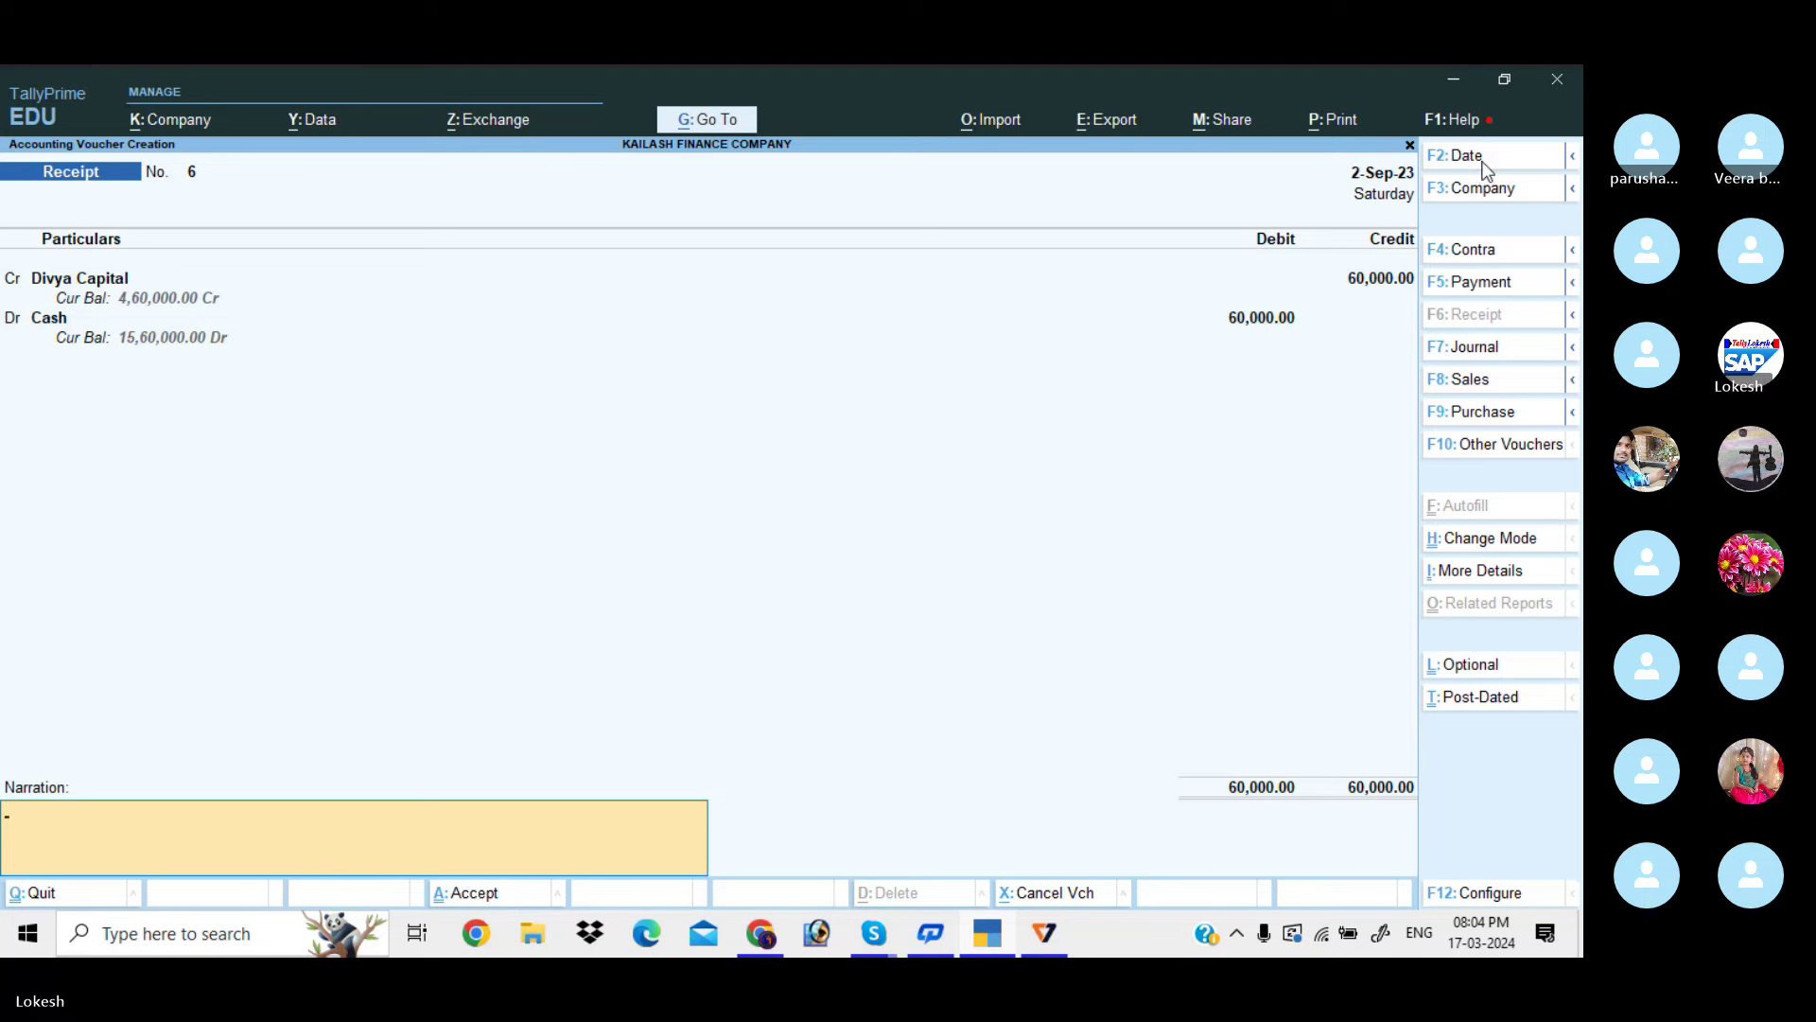
key("Return")
Return to the receipt's entries, correct the capital credit to 6,00,000 with a matching Cash debit, and save the voucher
key("Escape")
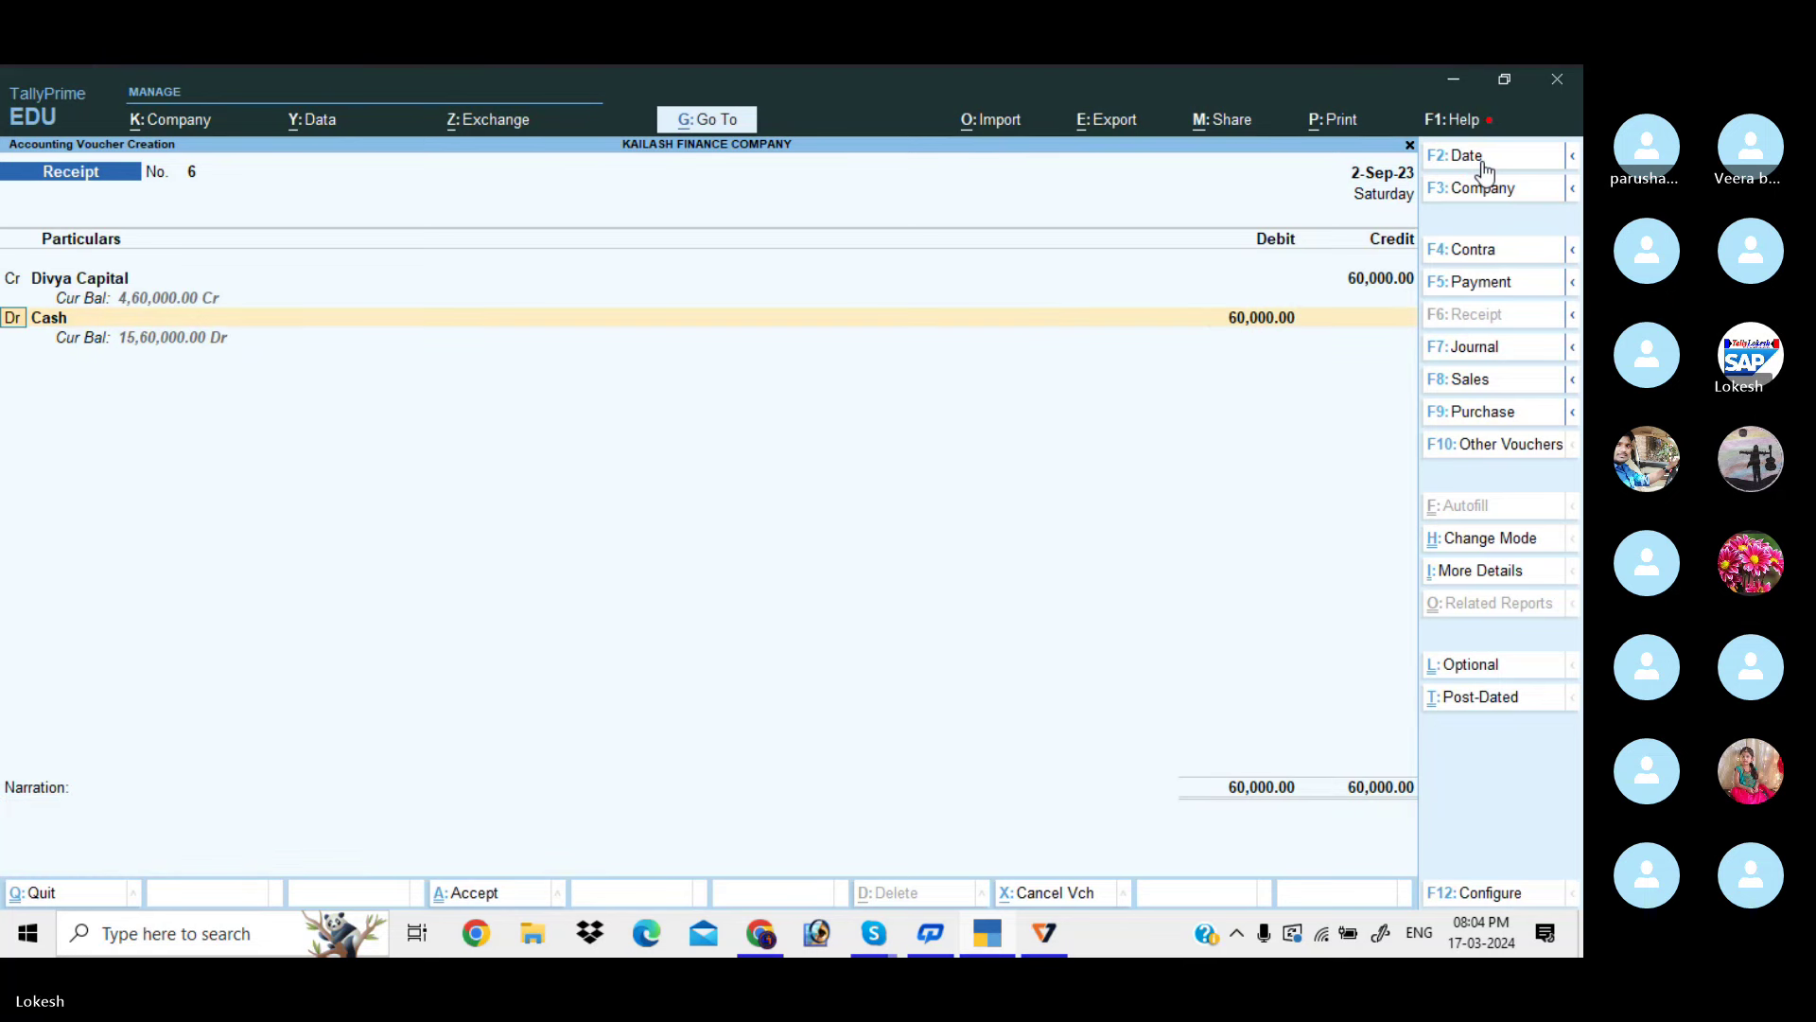
key("Up")
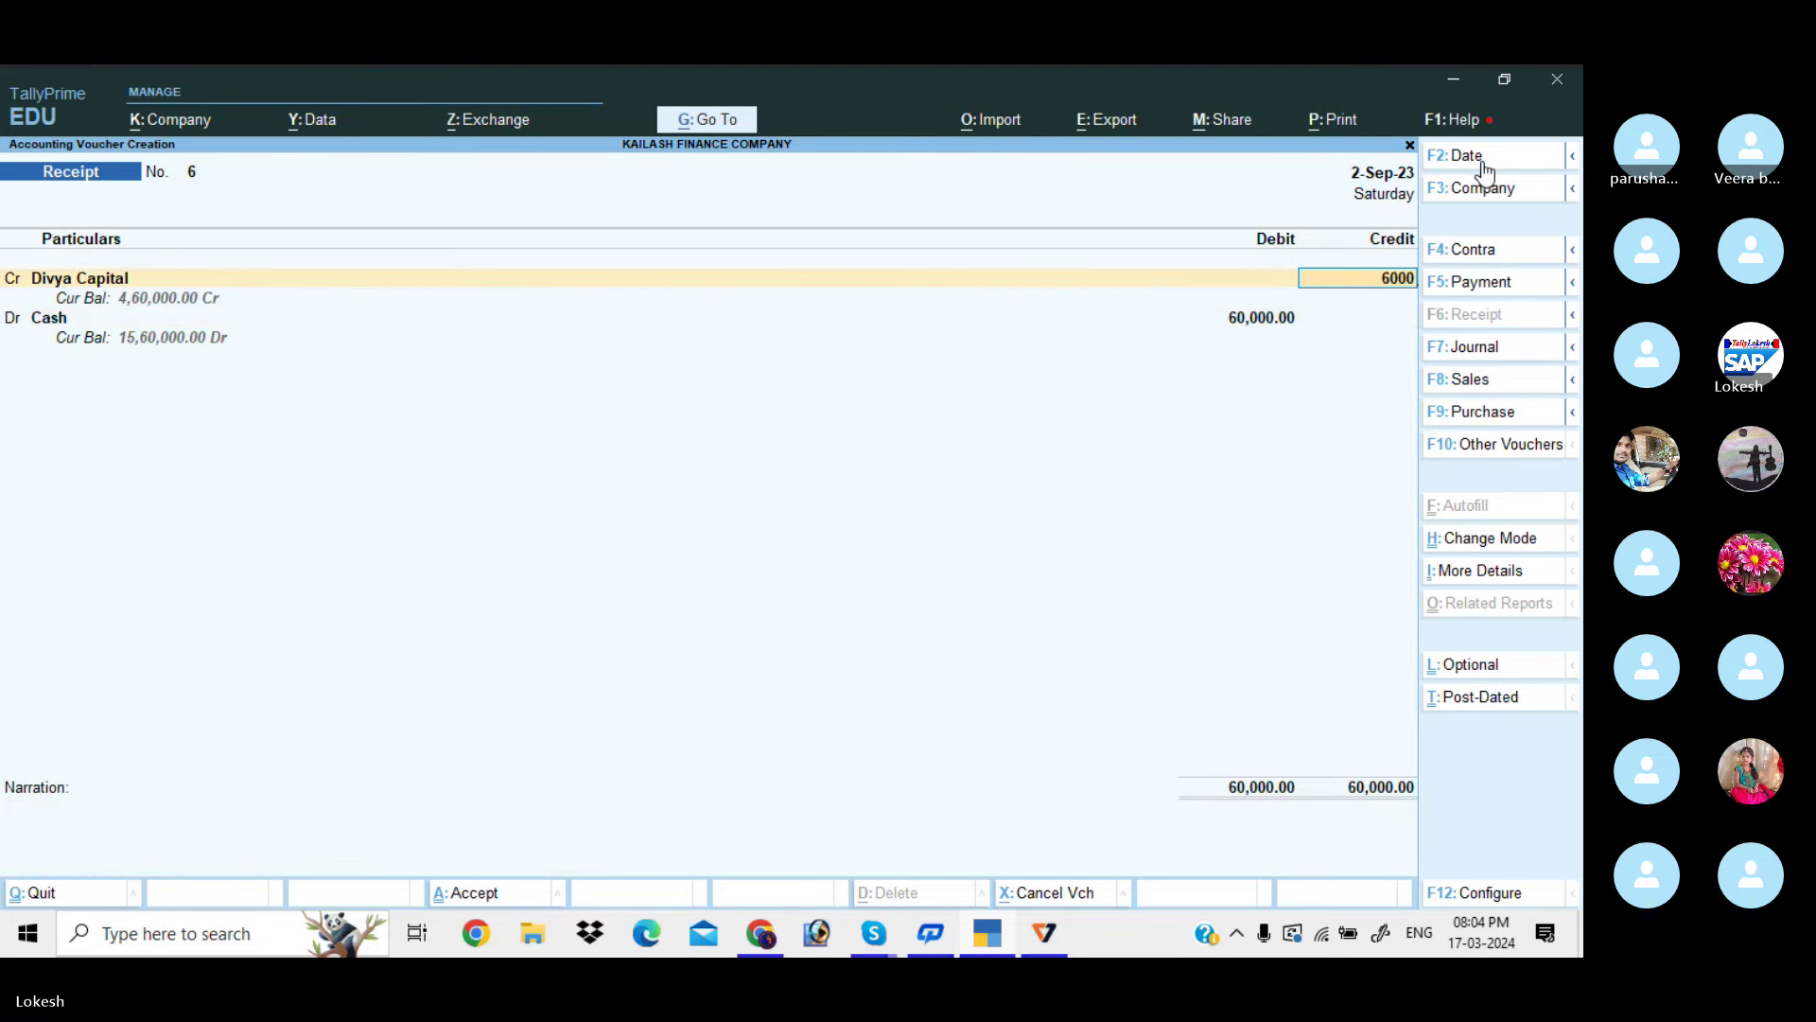
type("0")
key("Return")
key("Return")
key("Return")
key("Return")
key("Return")
key("Return")
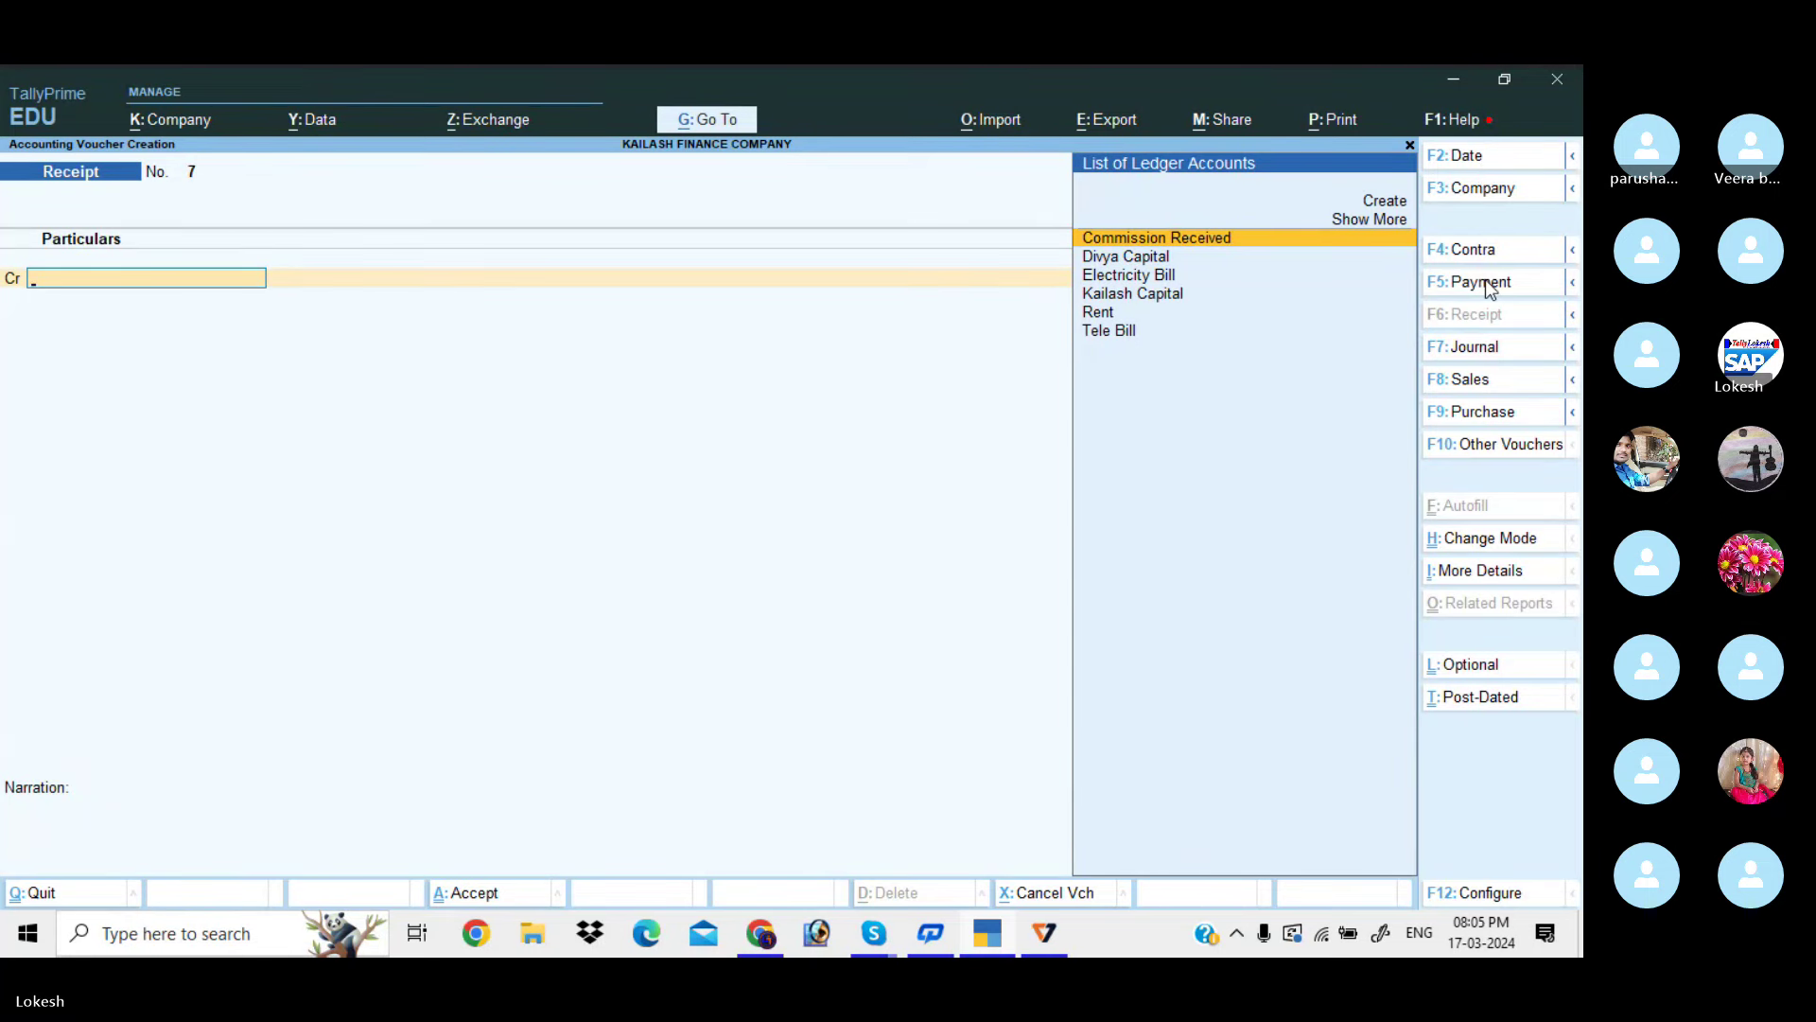
Switch to a payment voucher and date it 1-Oct-23
left_click(1490, 286)
left_click(1479, 157)
type("10")
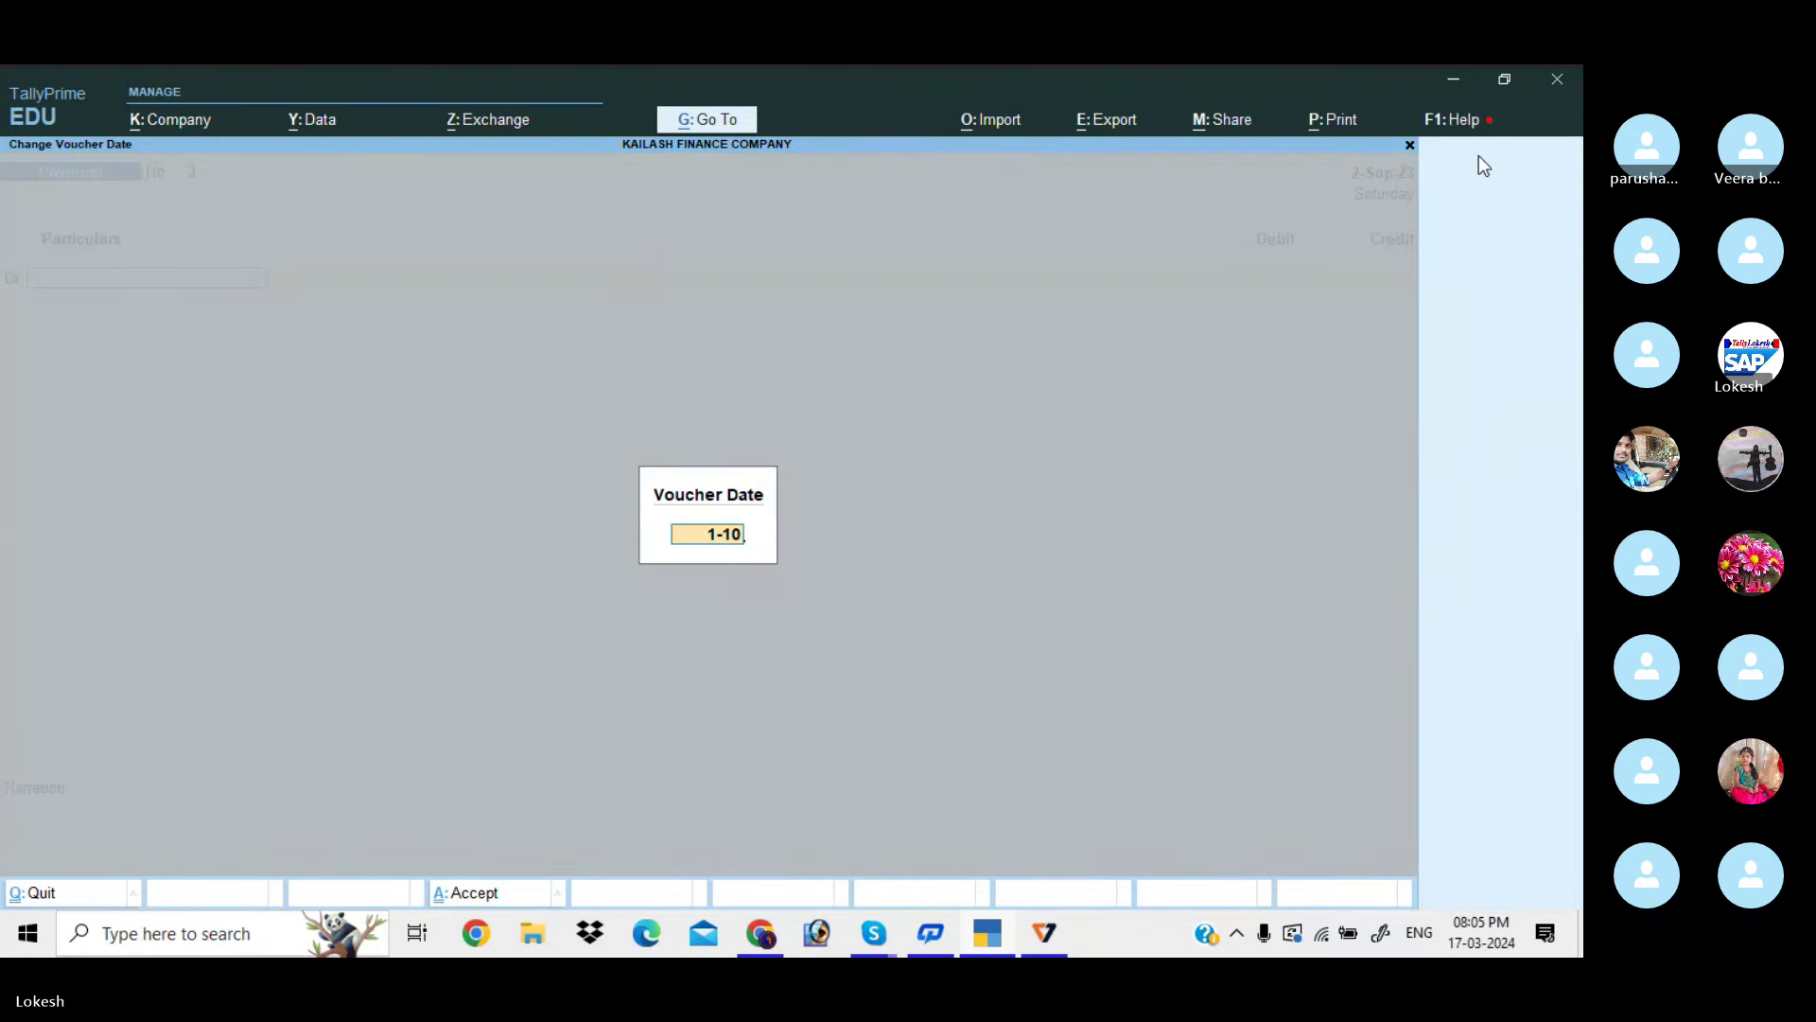
key("Return")
Debit Kailash Capital with 3,00,000 against a Cash credit and save the payment without a narration
type("K")
key("Return")
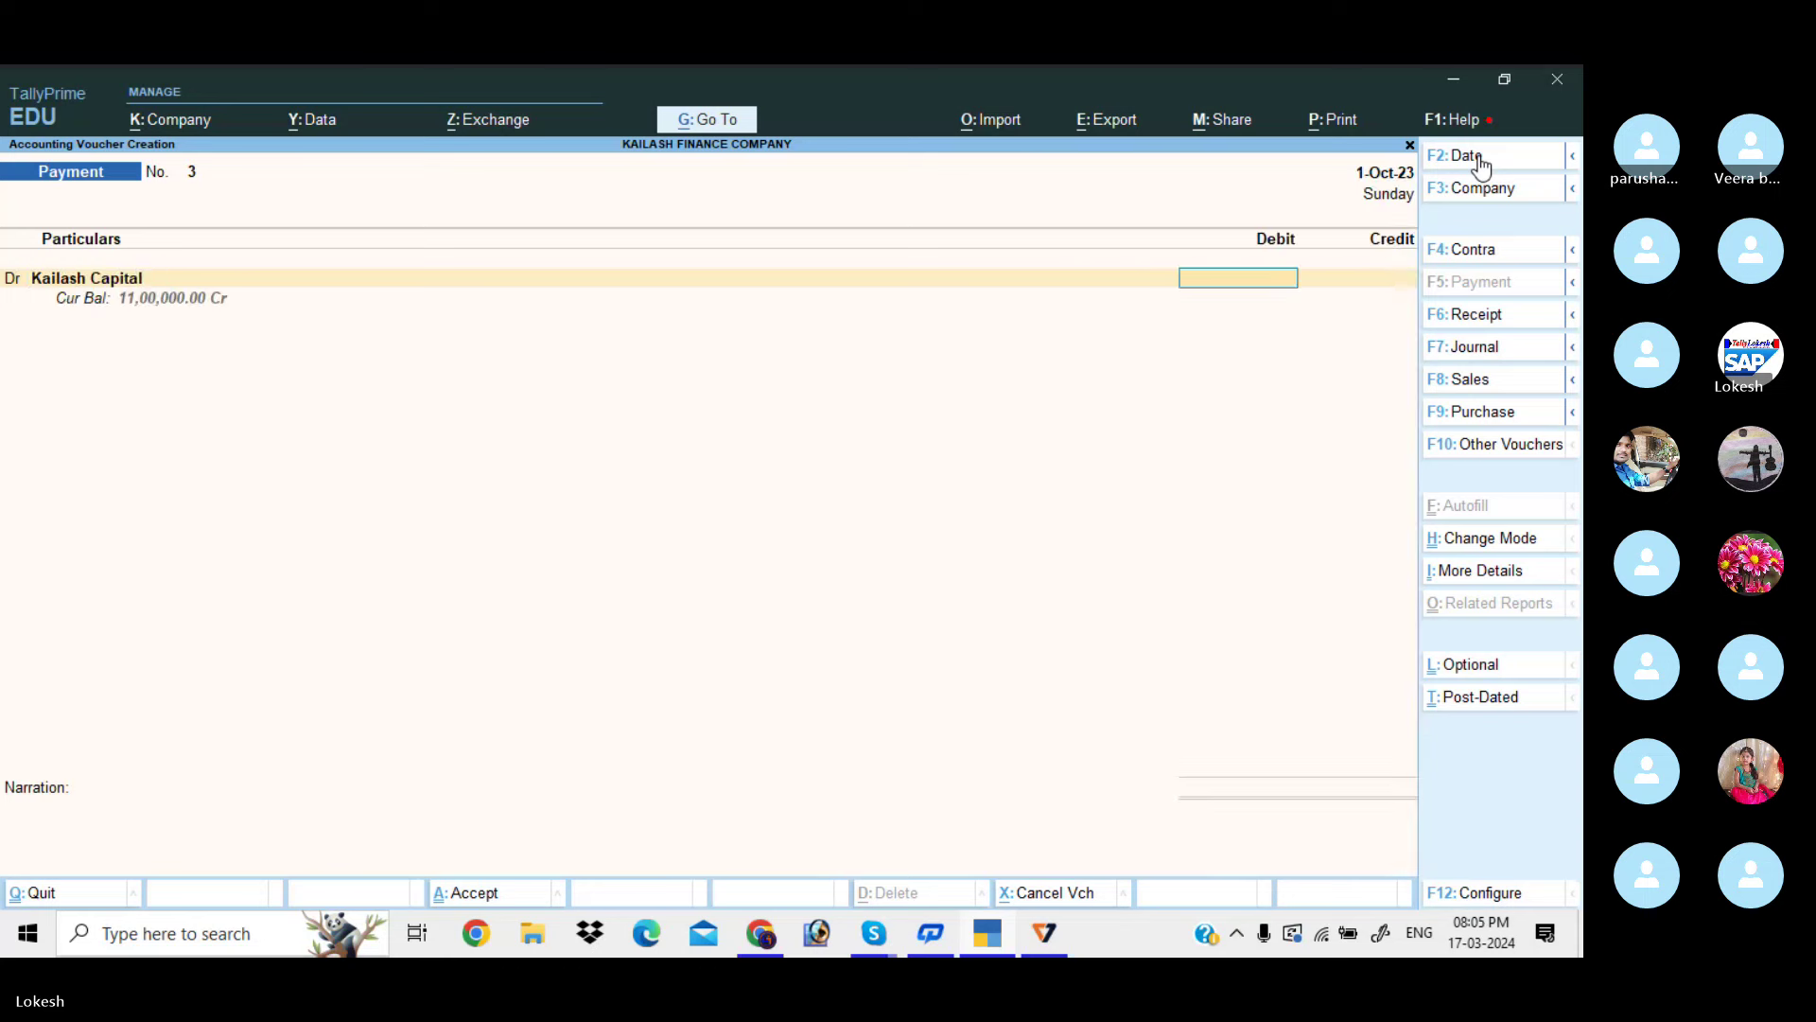
type("3,00,00")
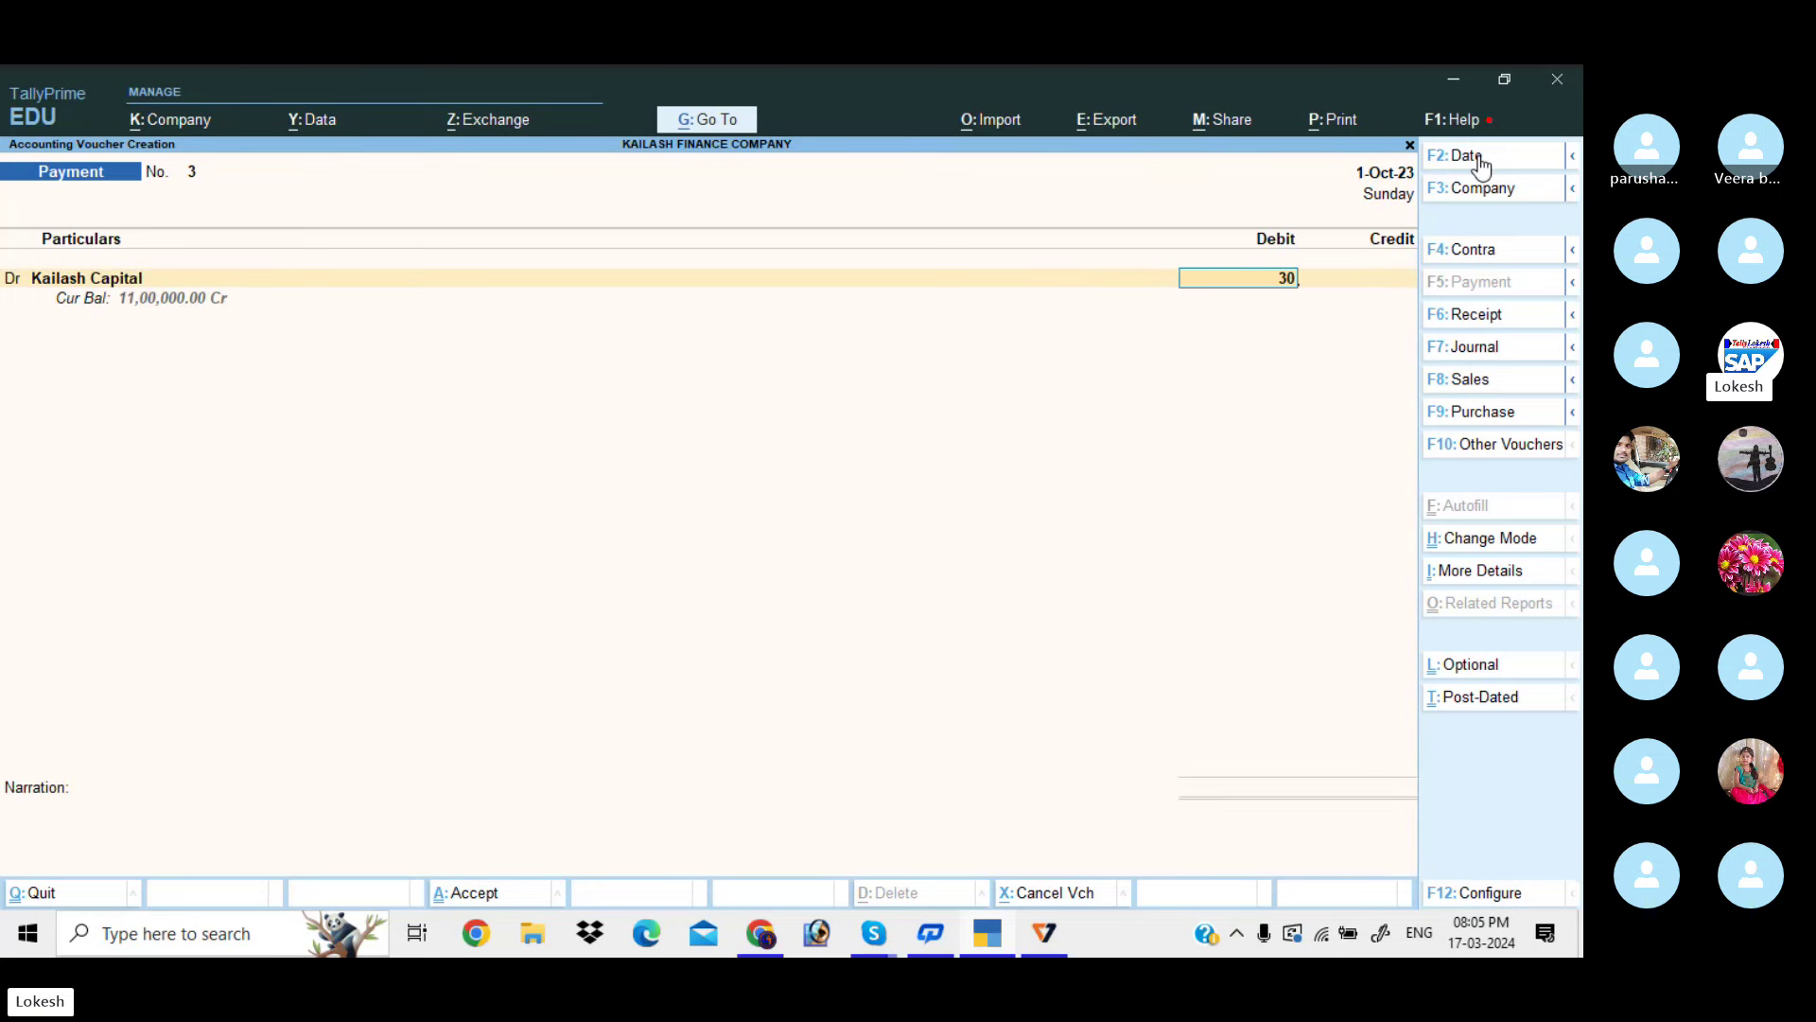
type("000")
key("Return")
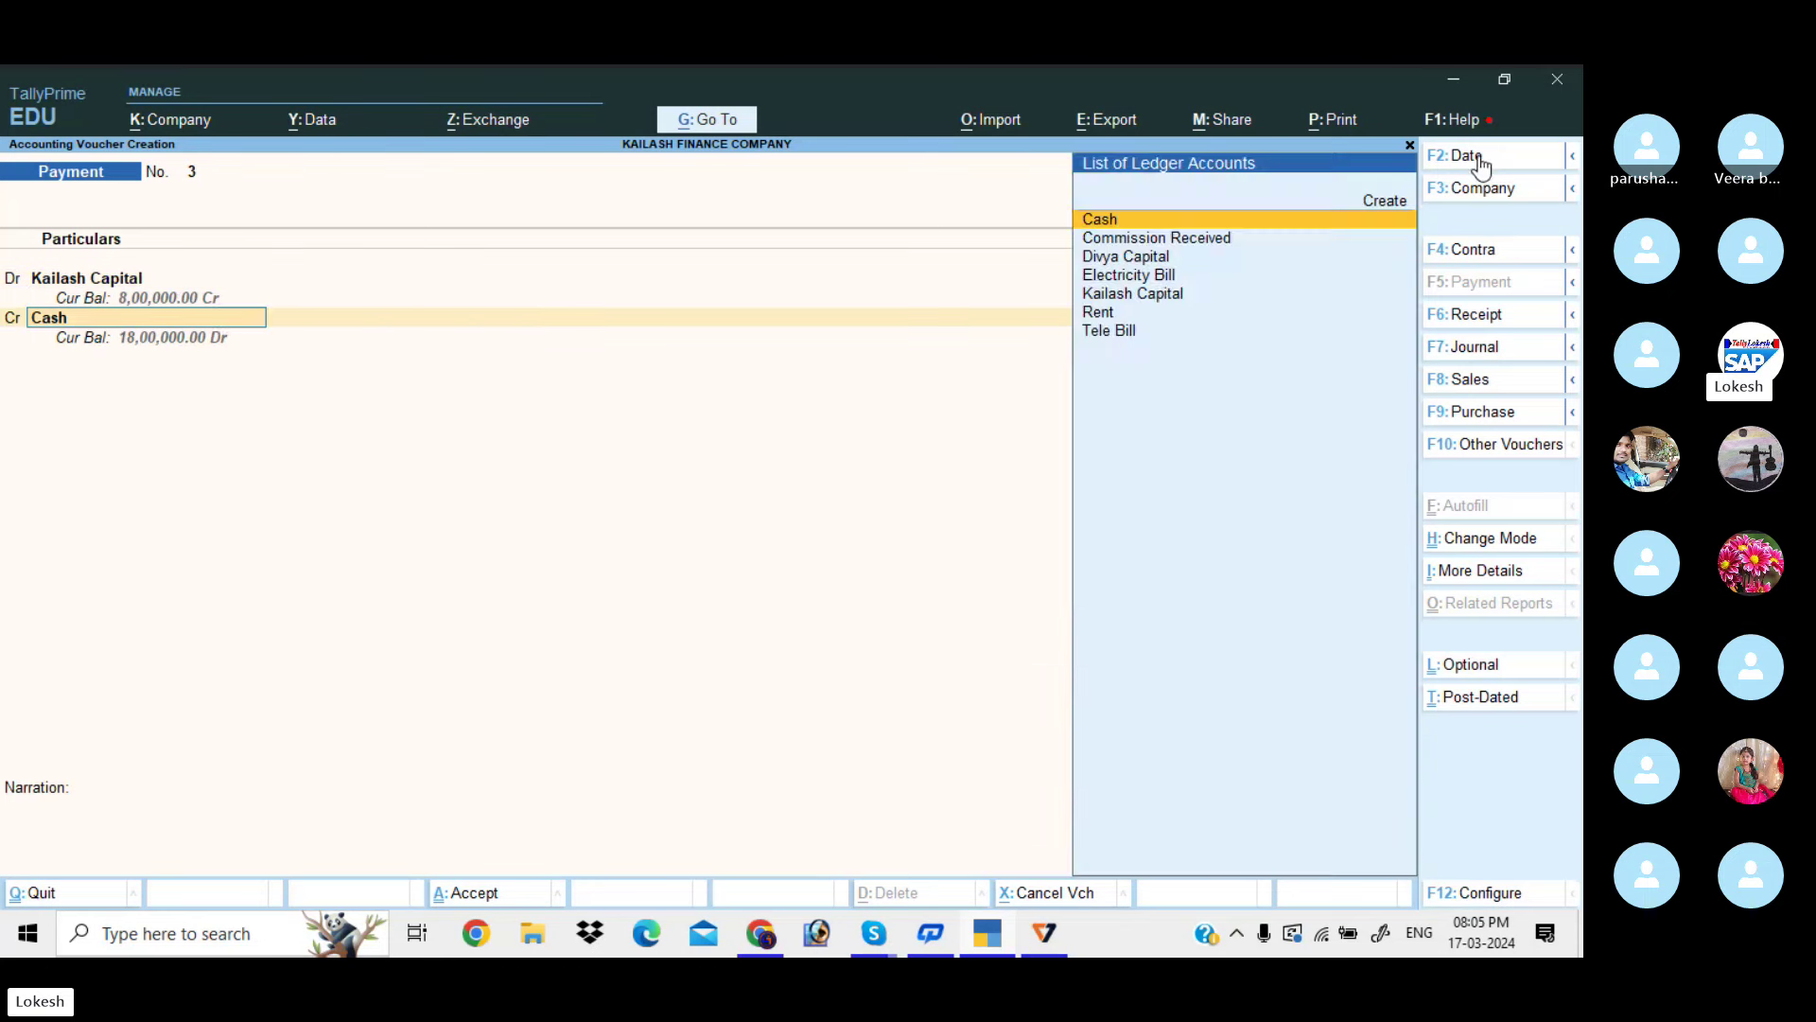
key("Return")
key("Return")
key("Return")
key("Return")
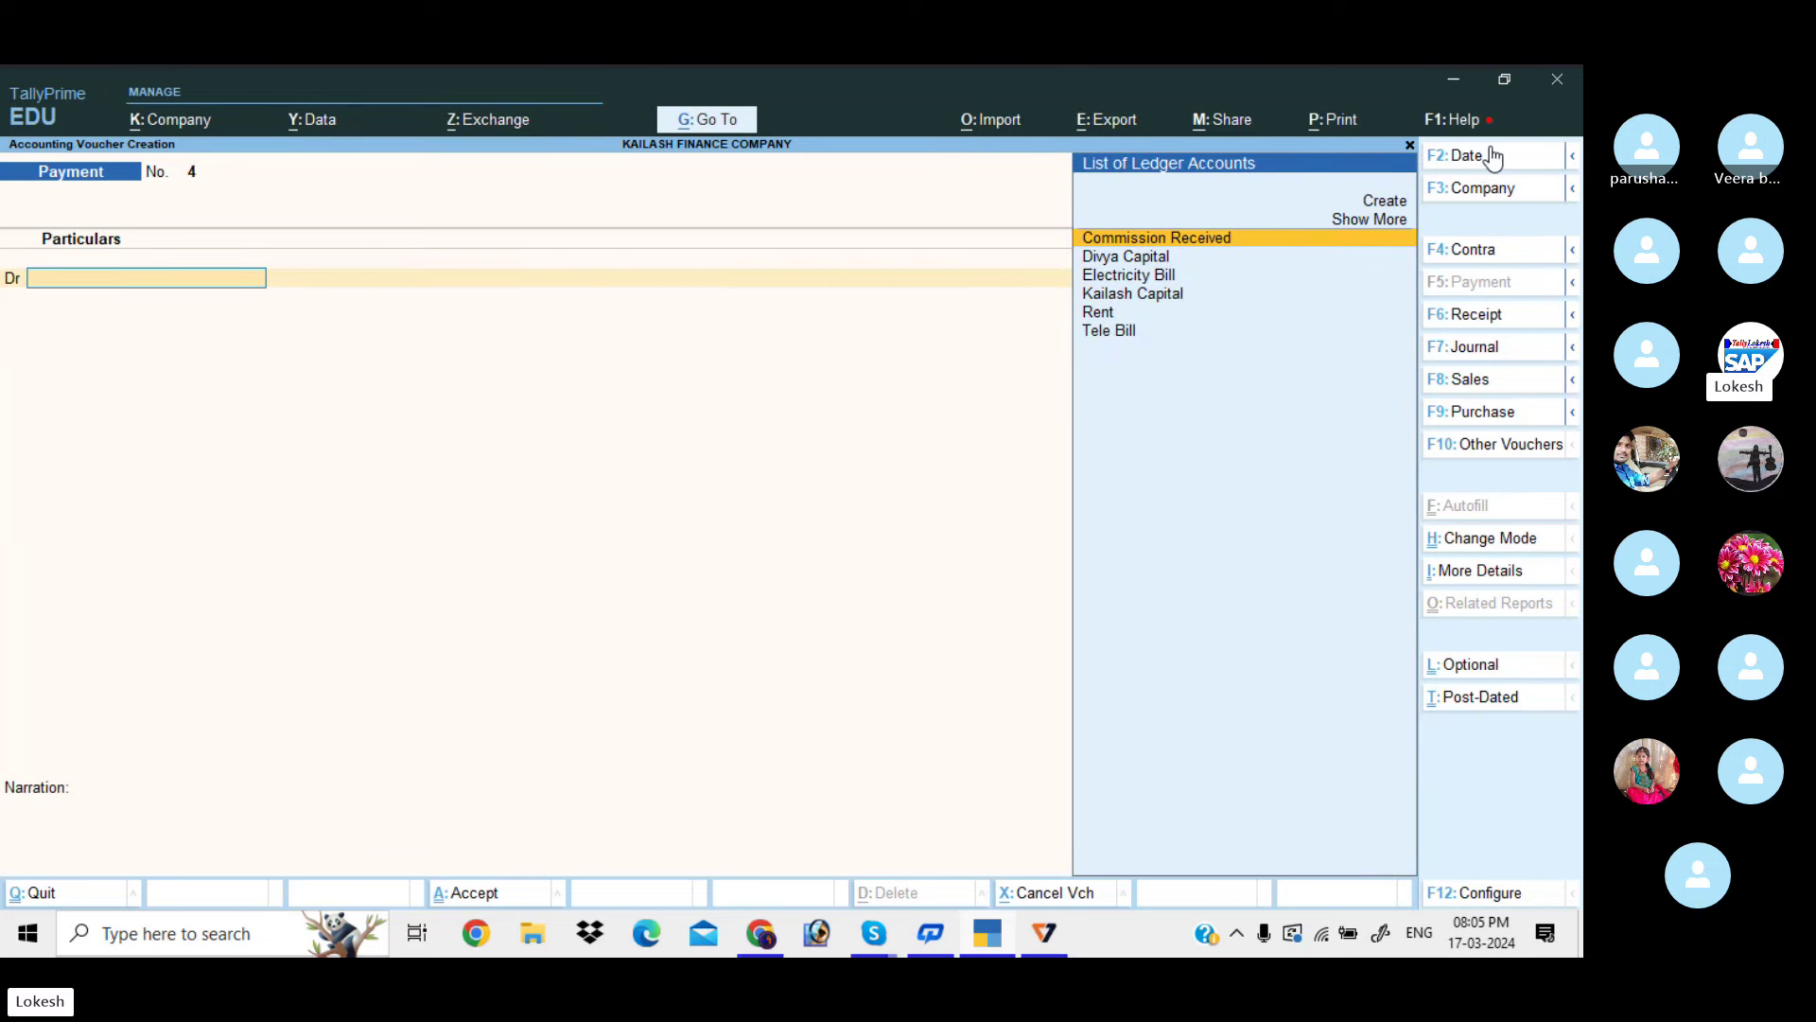
Switch to a receipt voucher and date it 1-Nov-23
left_click(1512, 313)
left_click(1502, 163)
type("1-11")
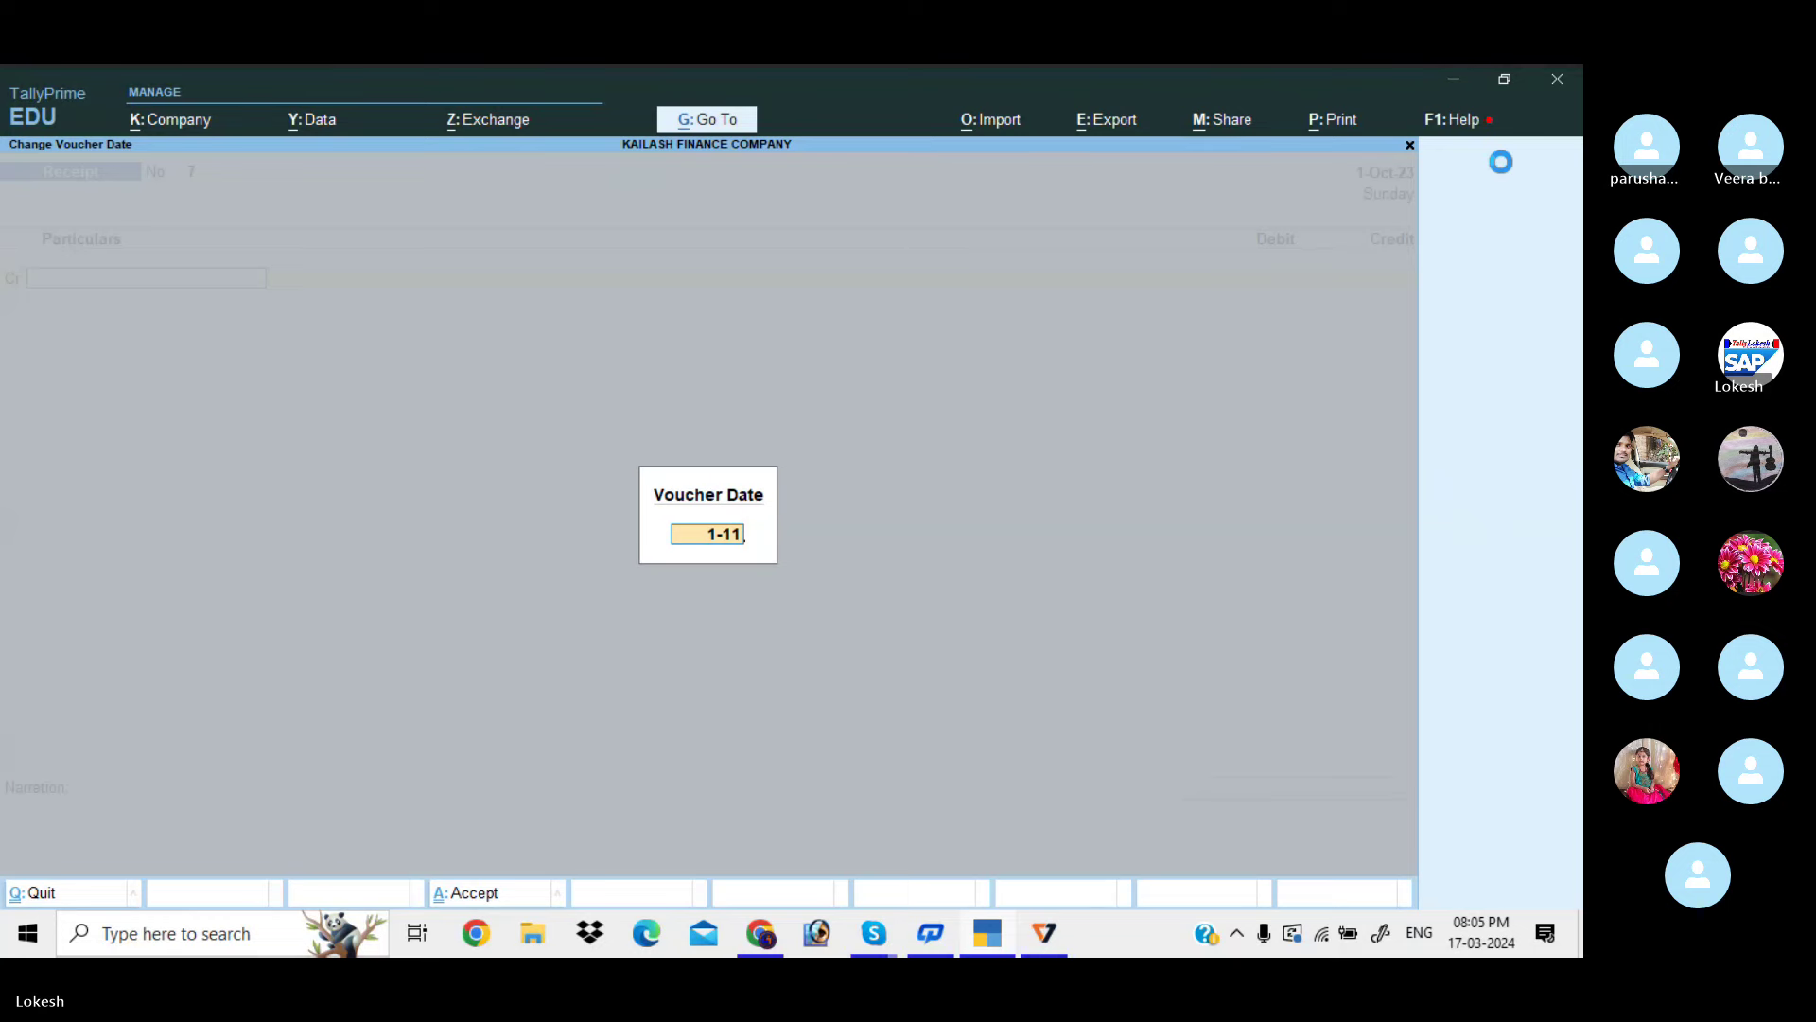
key("Return")
Credit the other partner's capital ledger with 1,00,000 against a Cash debit and save this receipt without a narration
type("d")
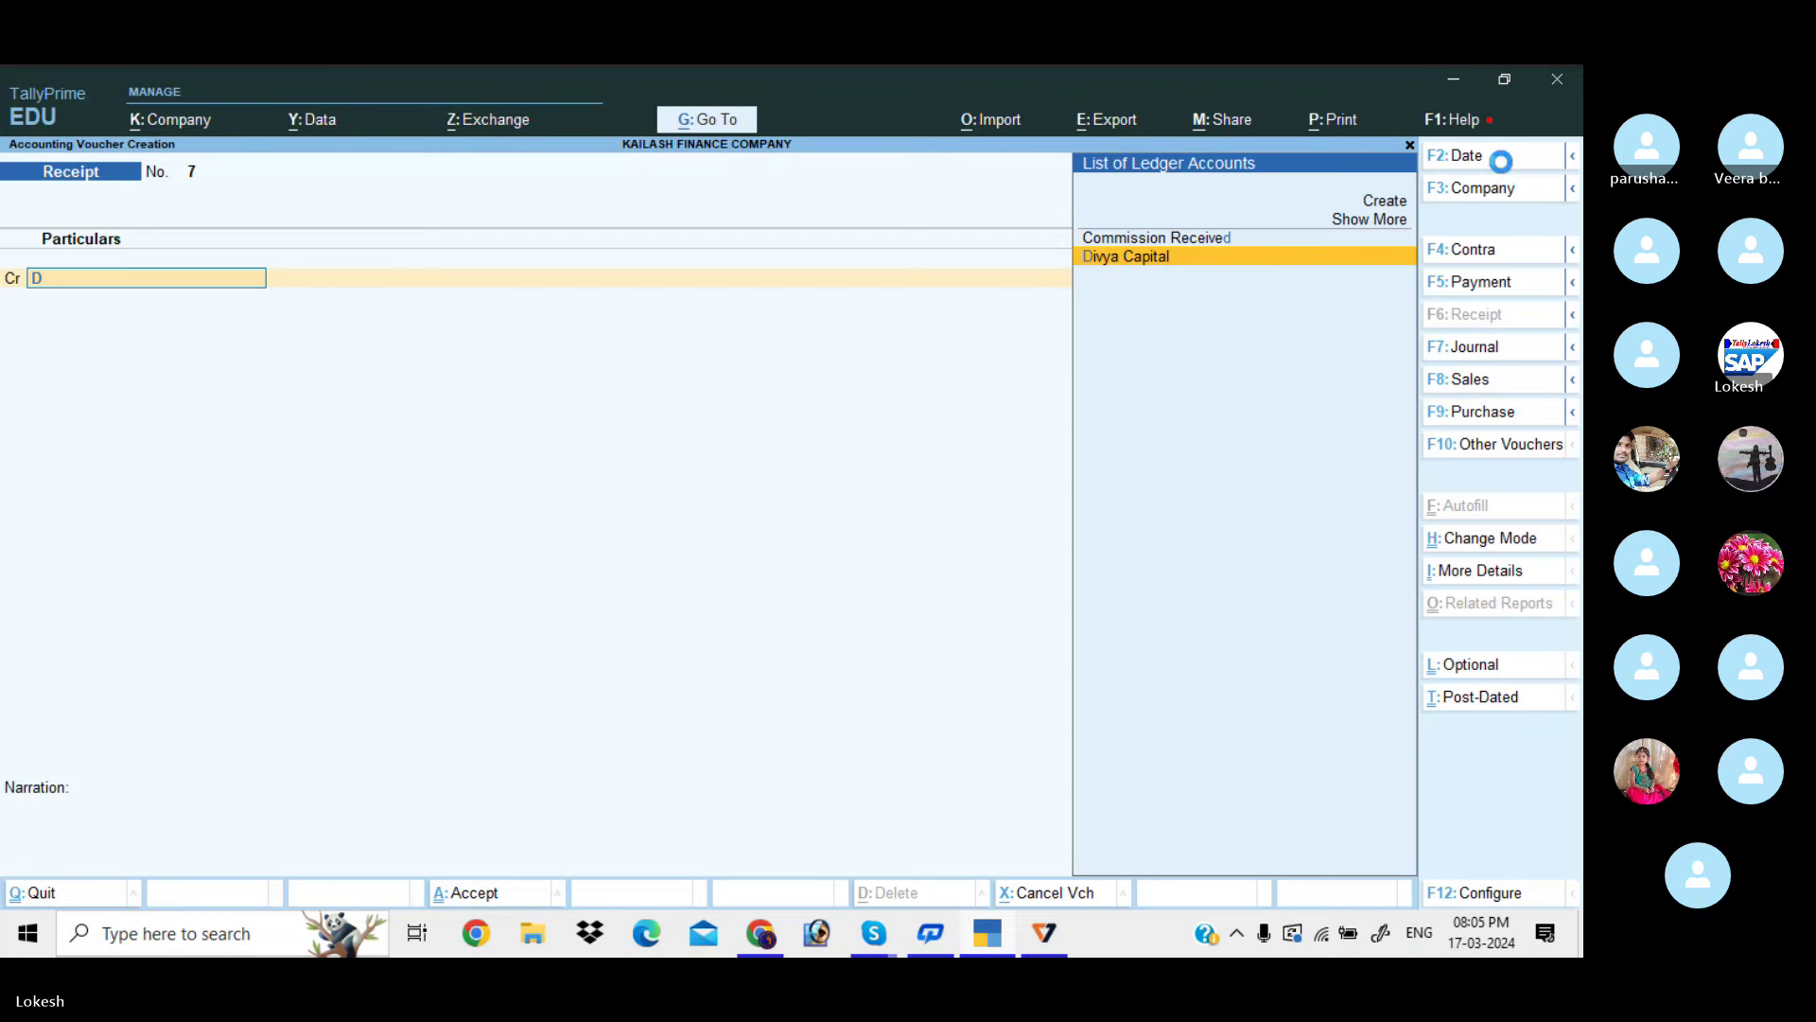
key("Return")
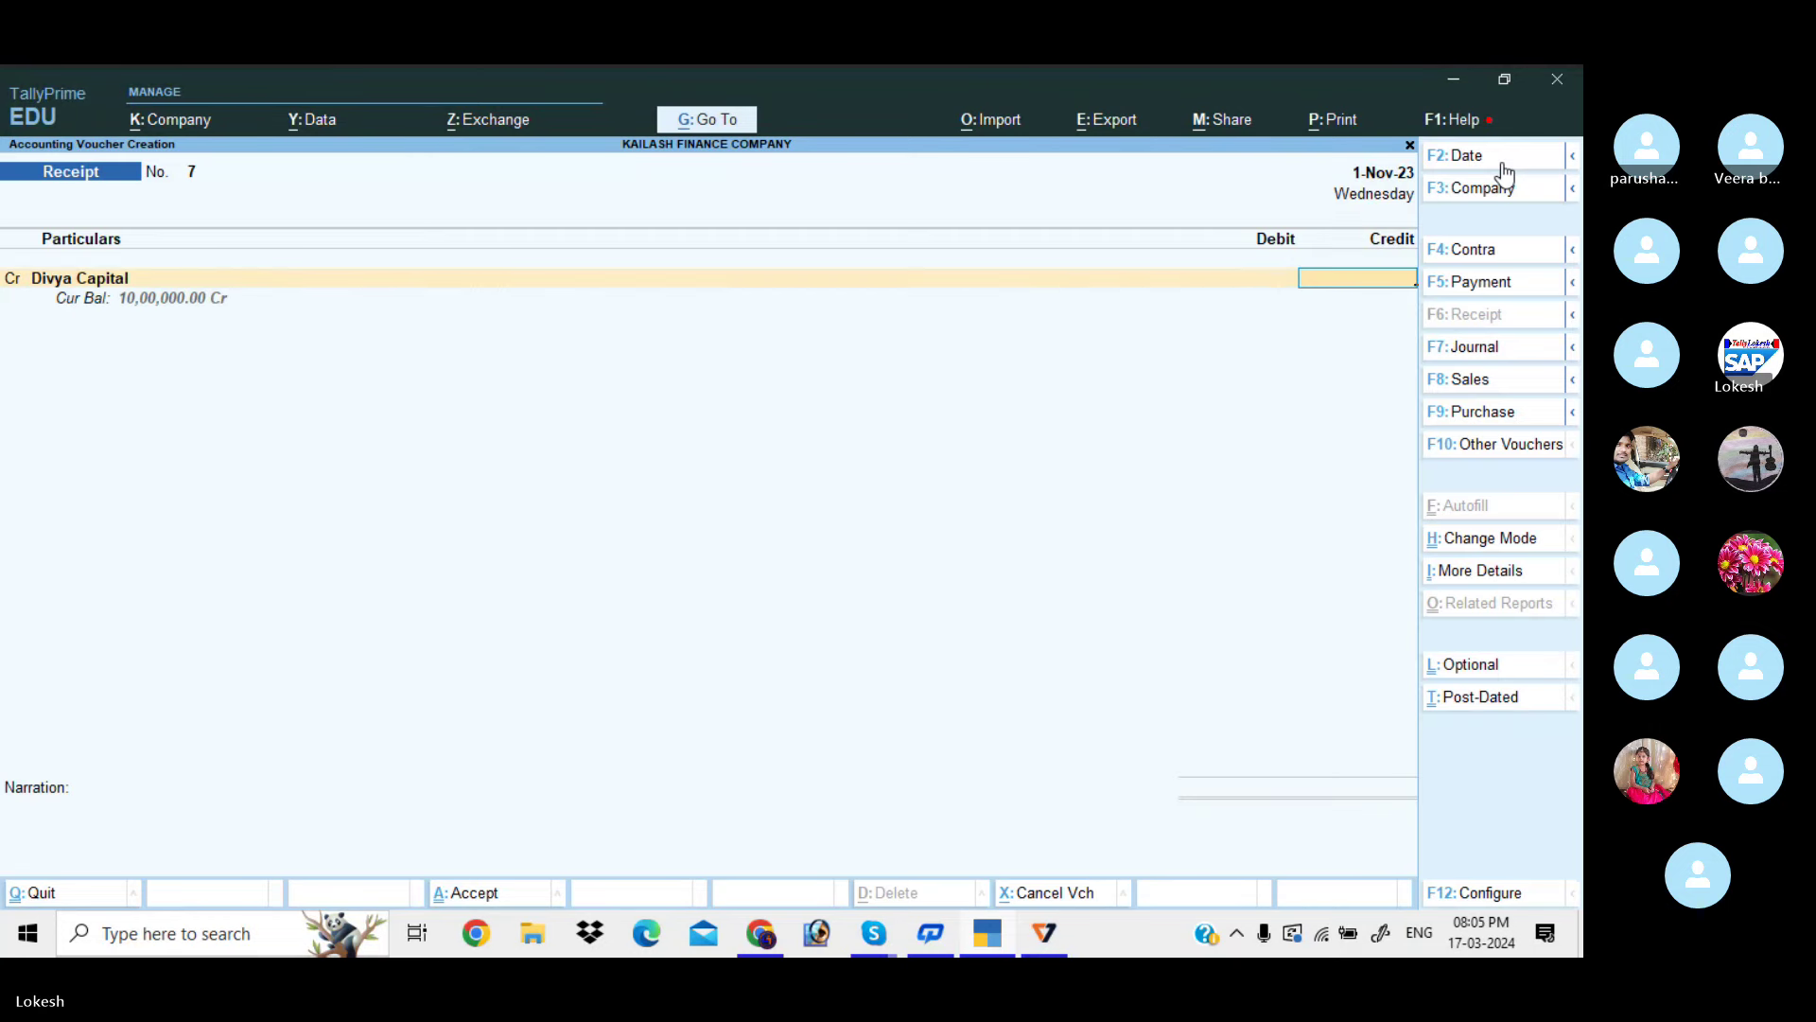
type("100000")
key("Return")
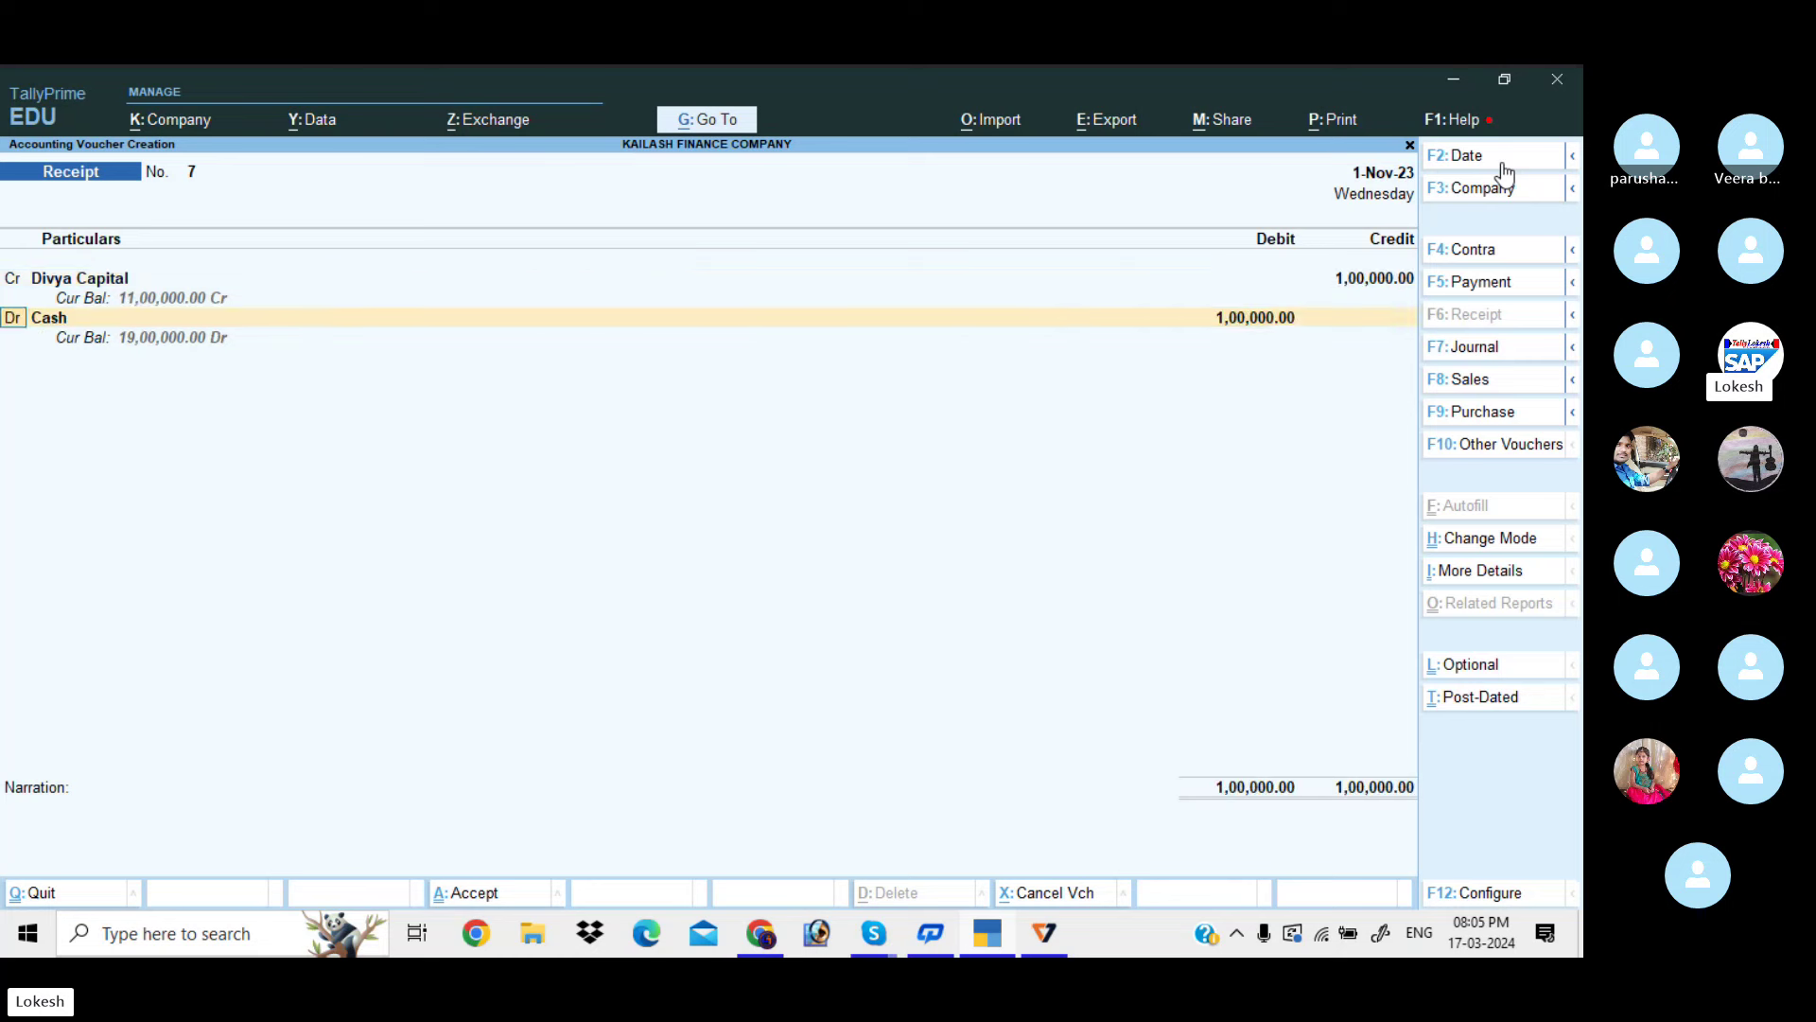
key("Return")
key("Return")
key("Return")
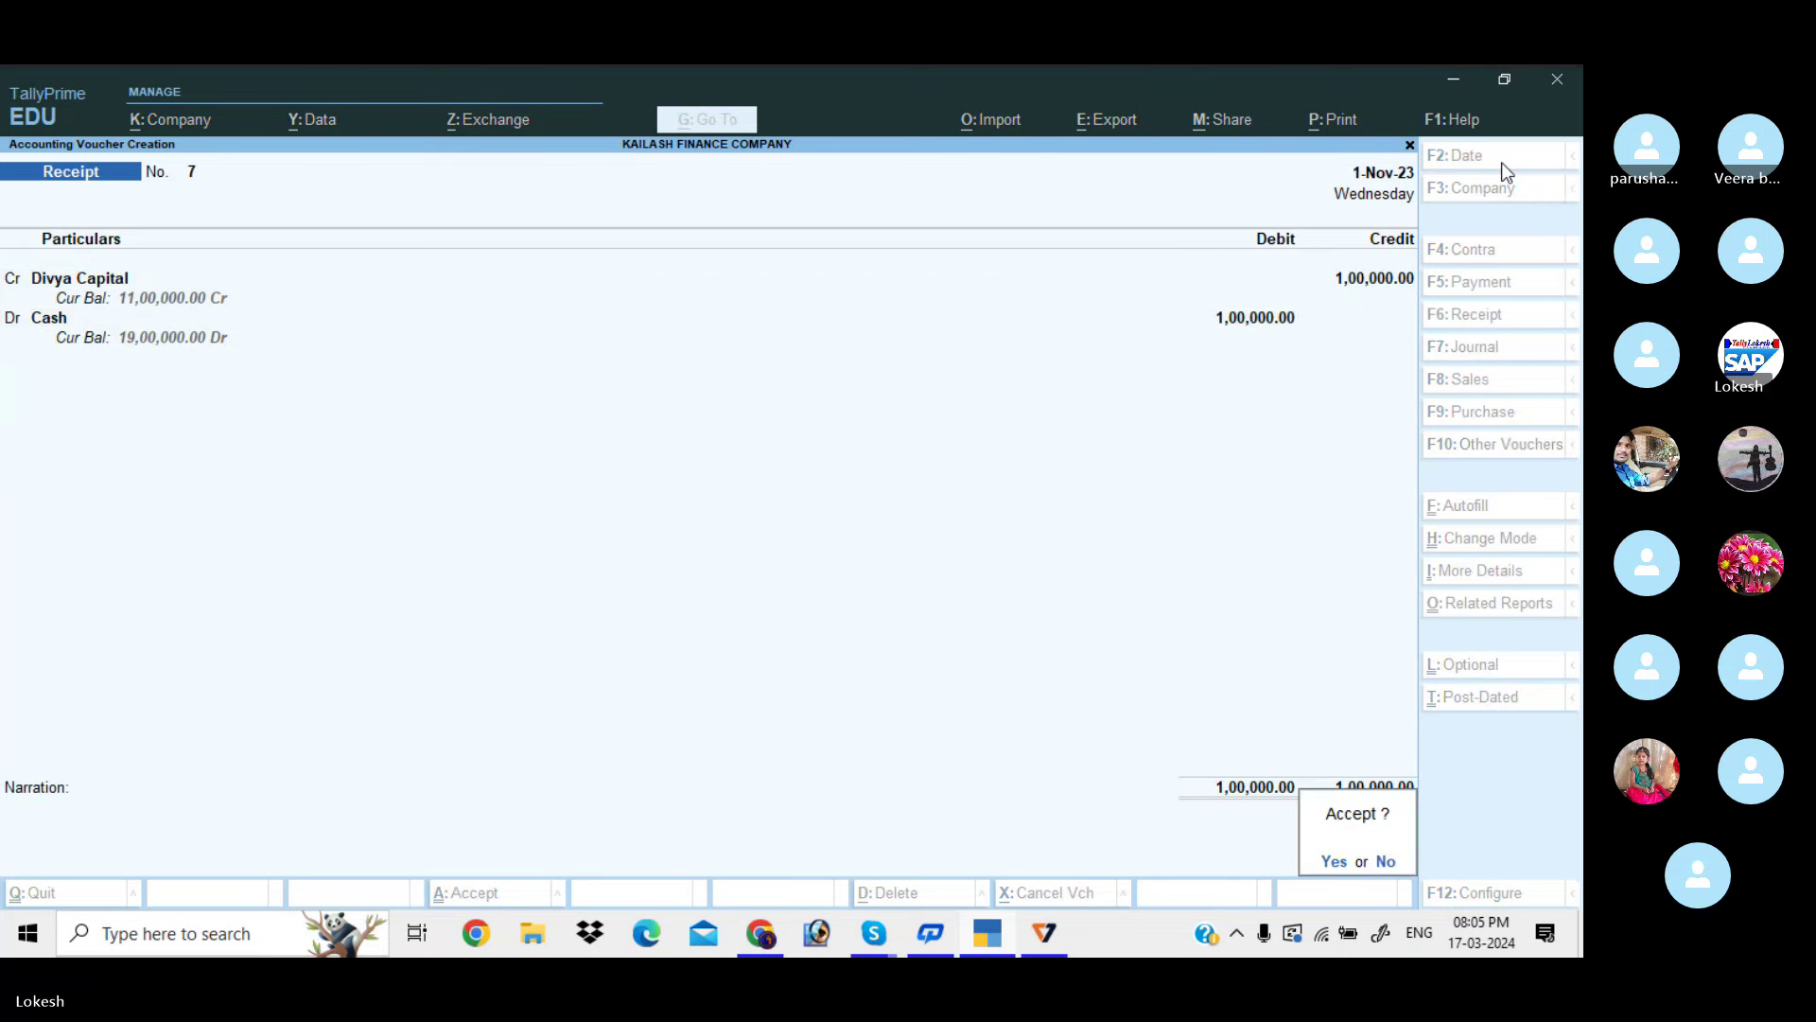
key("Return")
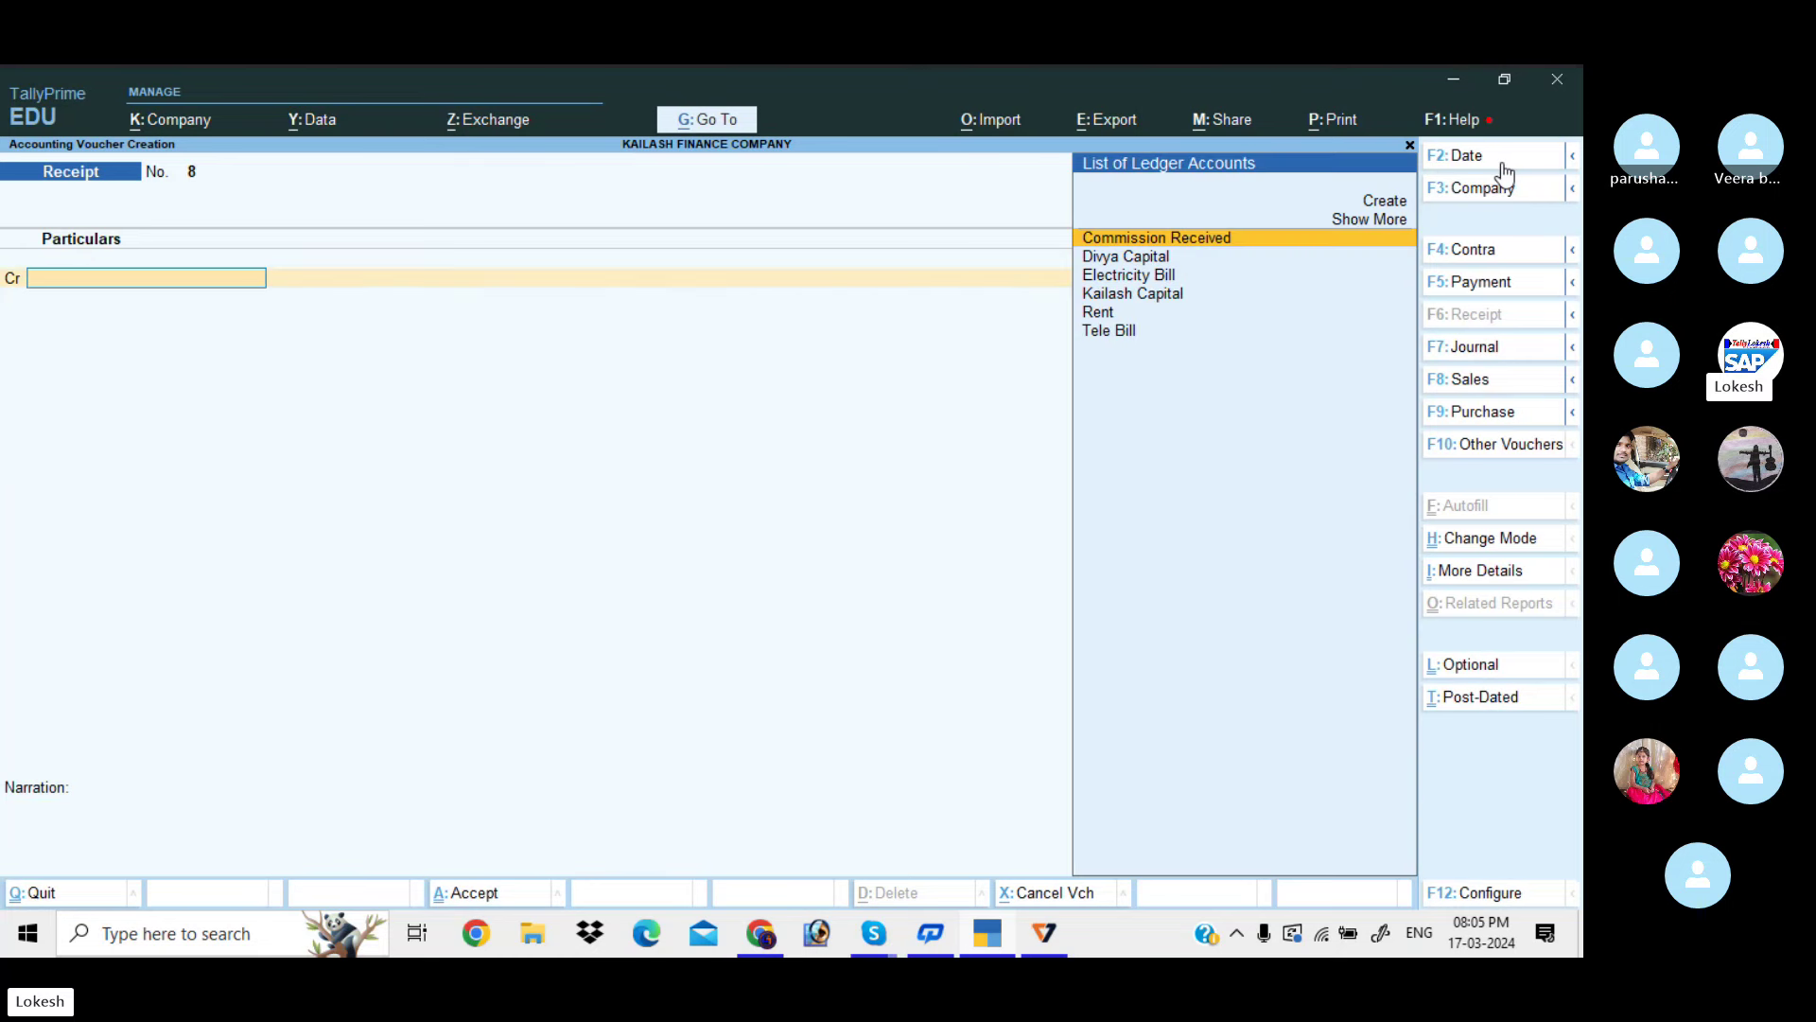
Switch to a payment voucher and date it 1-Dec-23
left_click(1498, 284)
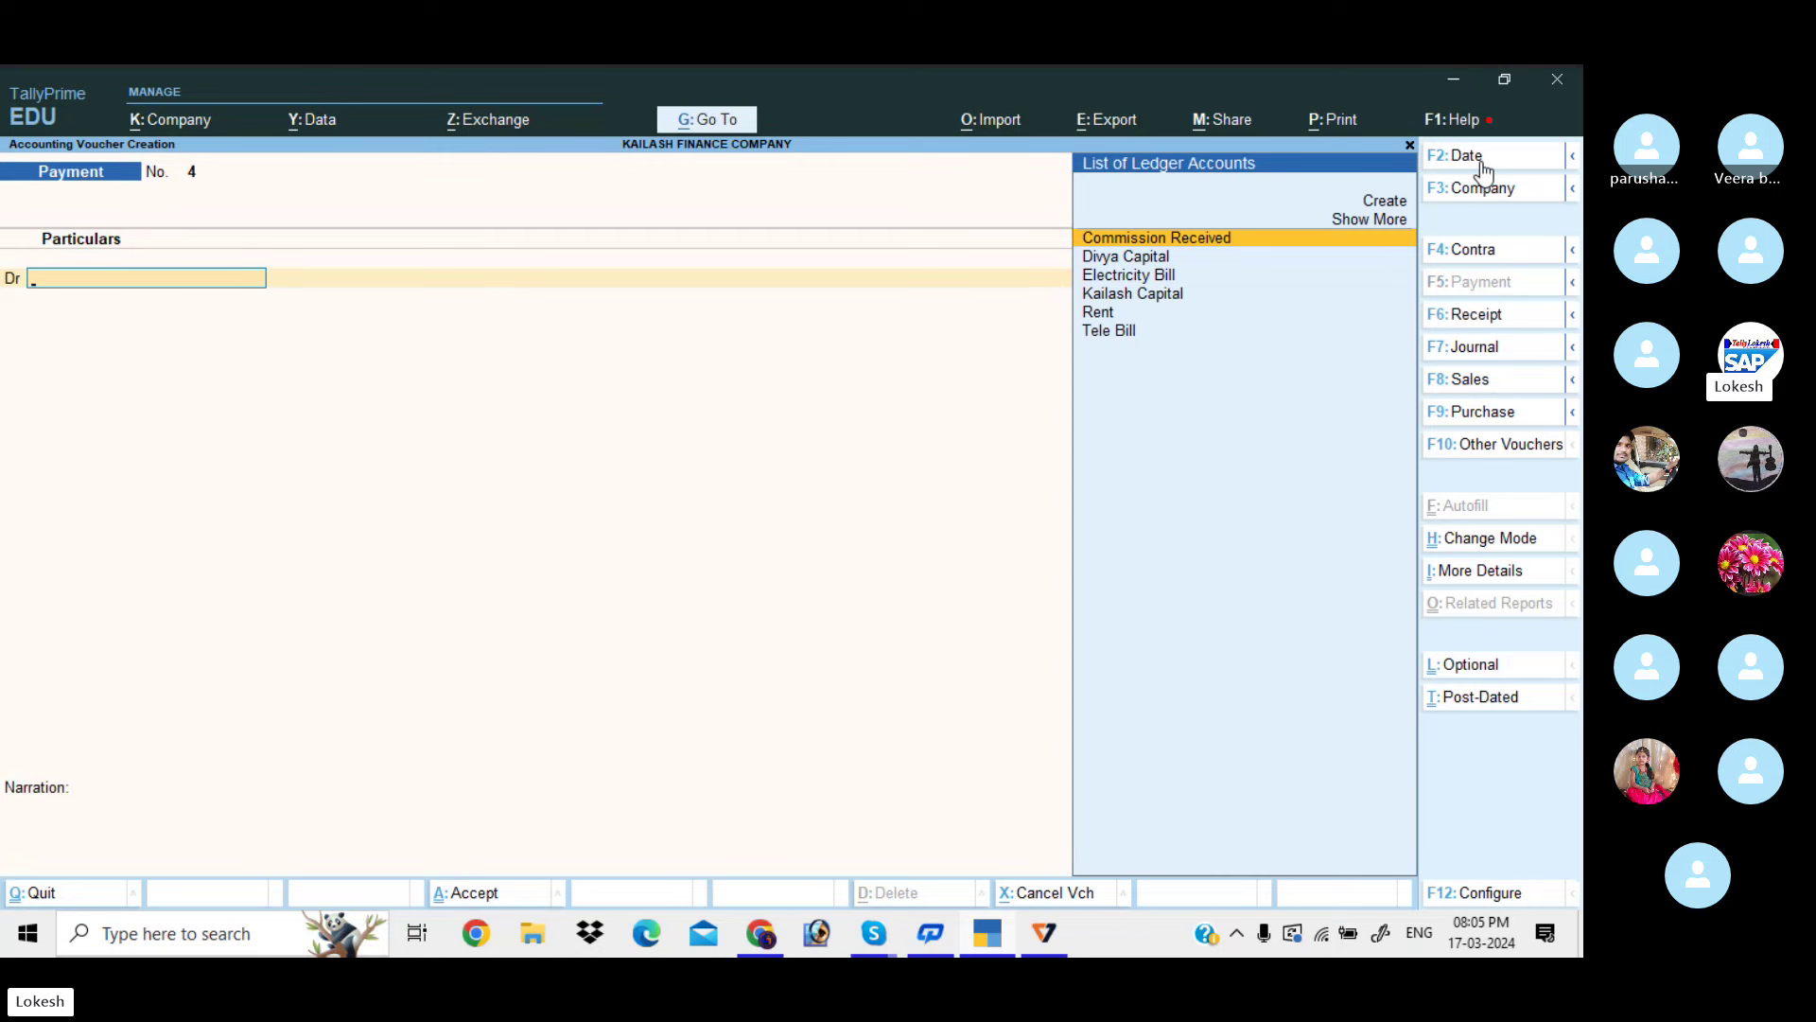
left_click(1480, 162)
type("1-12")
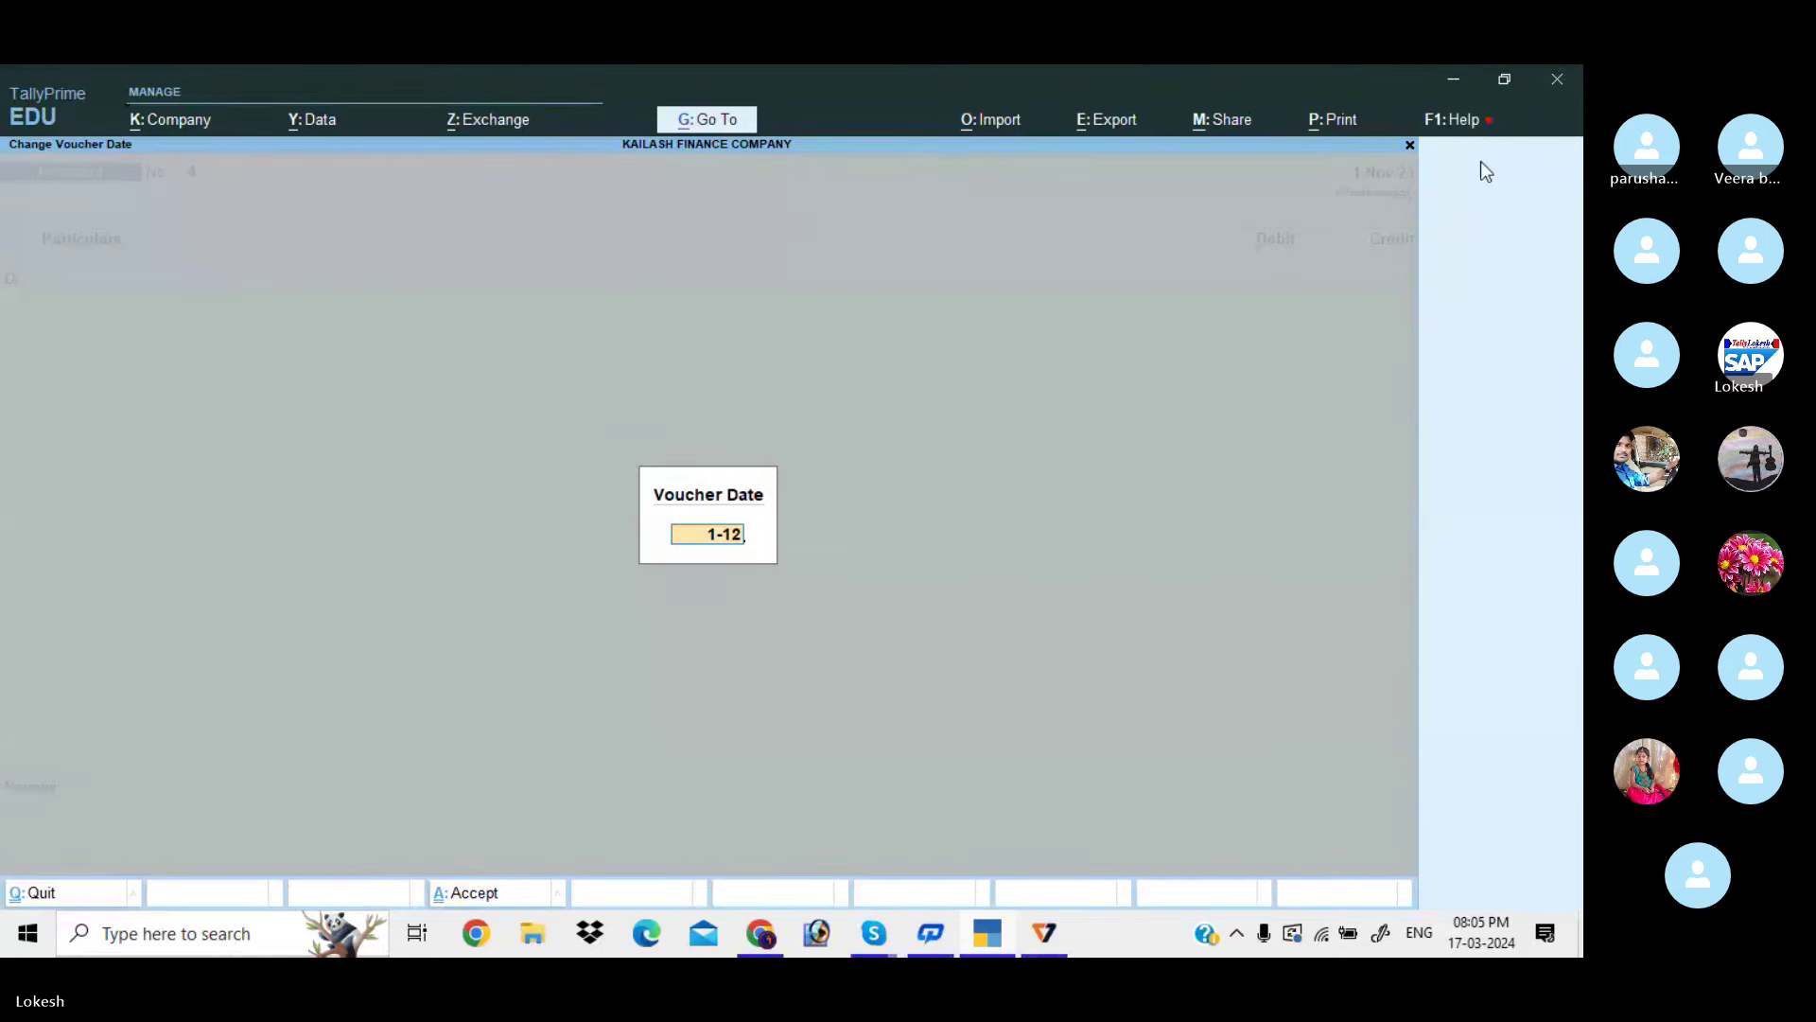
key("Return")
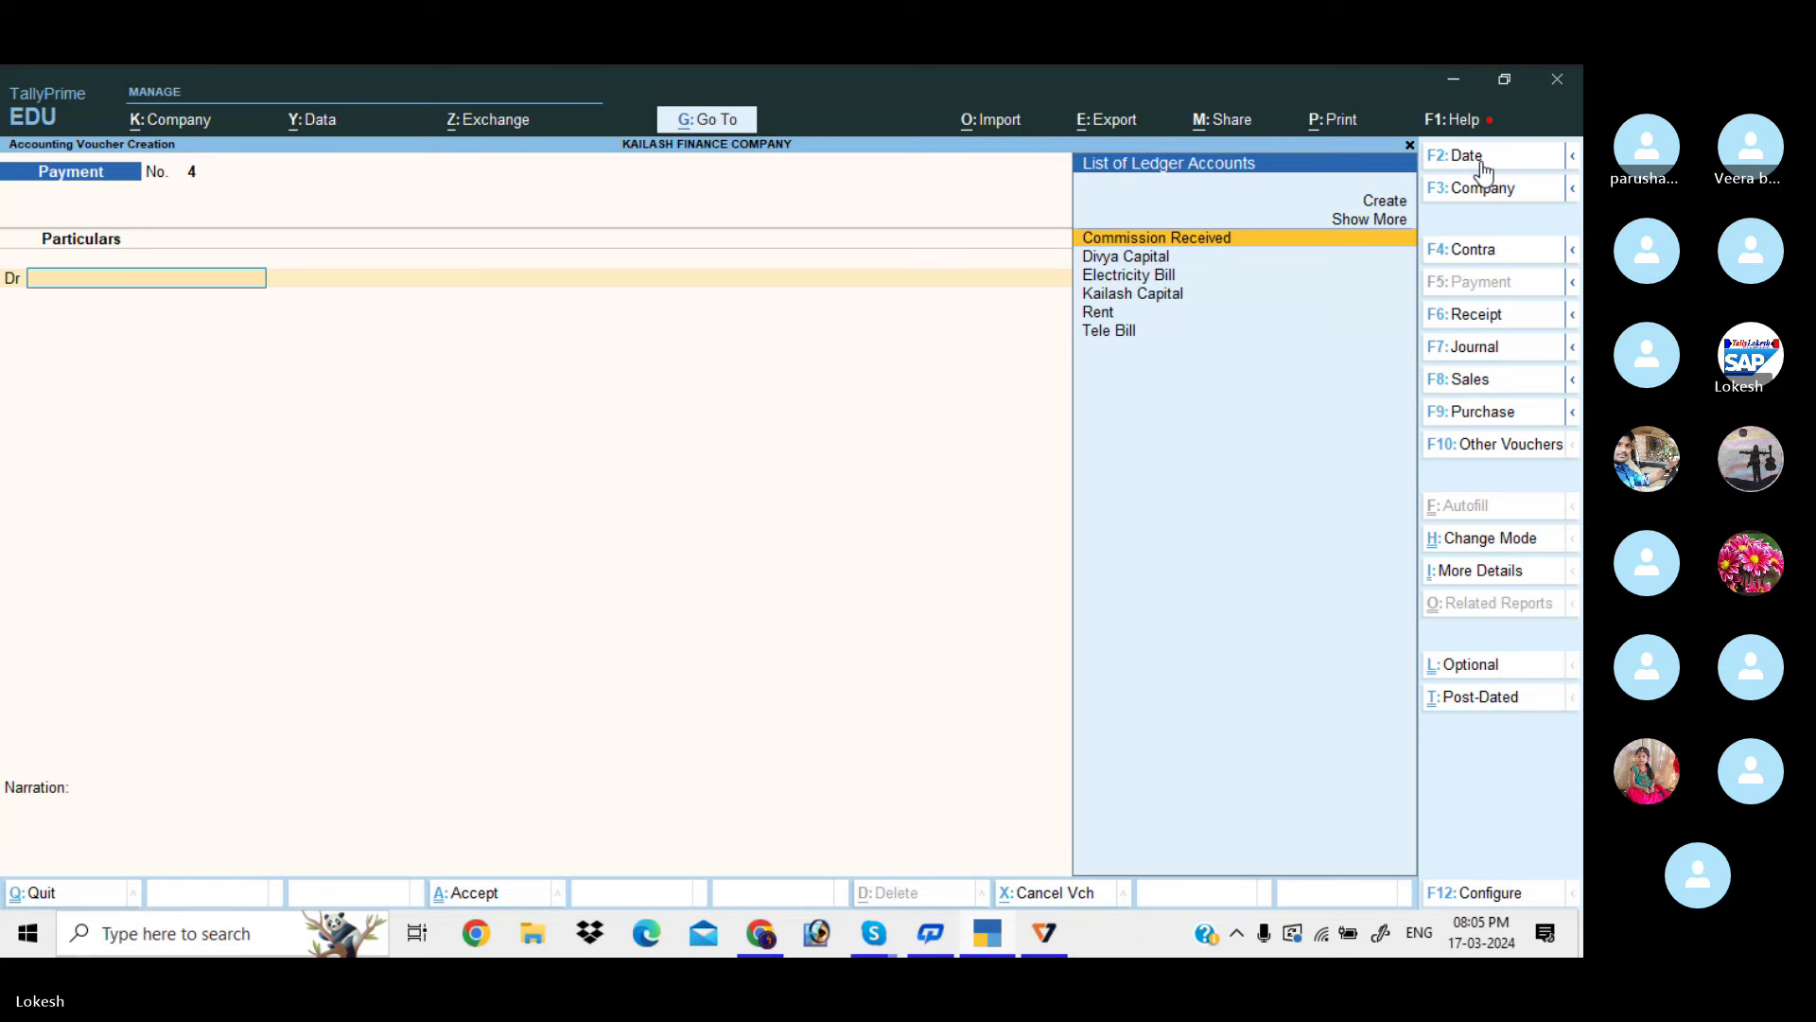
Debit the other partner's capital ledger with 2,00,000 against a Cash credit and save the payment without a narration
type("d")
key("Return")
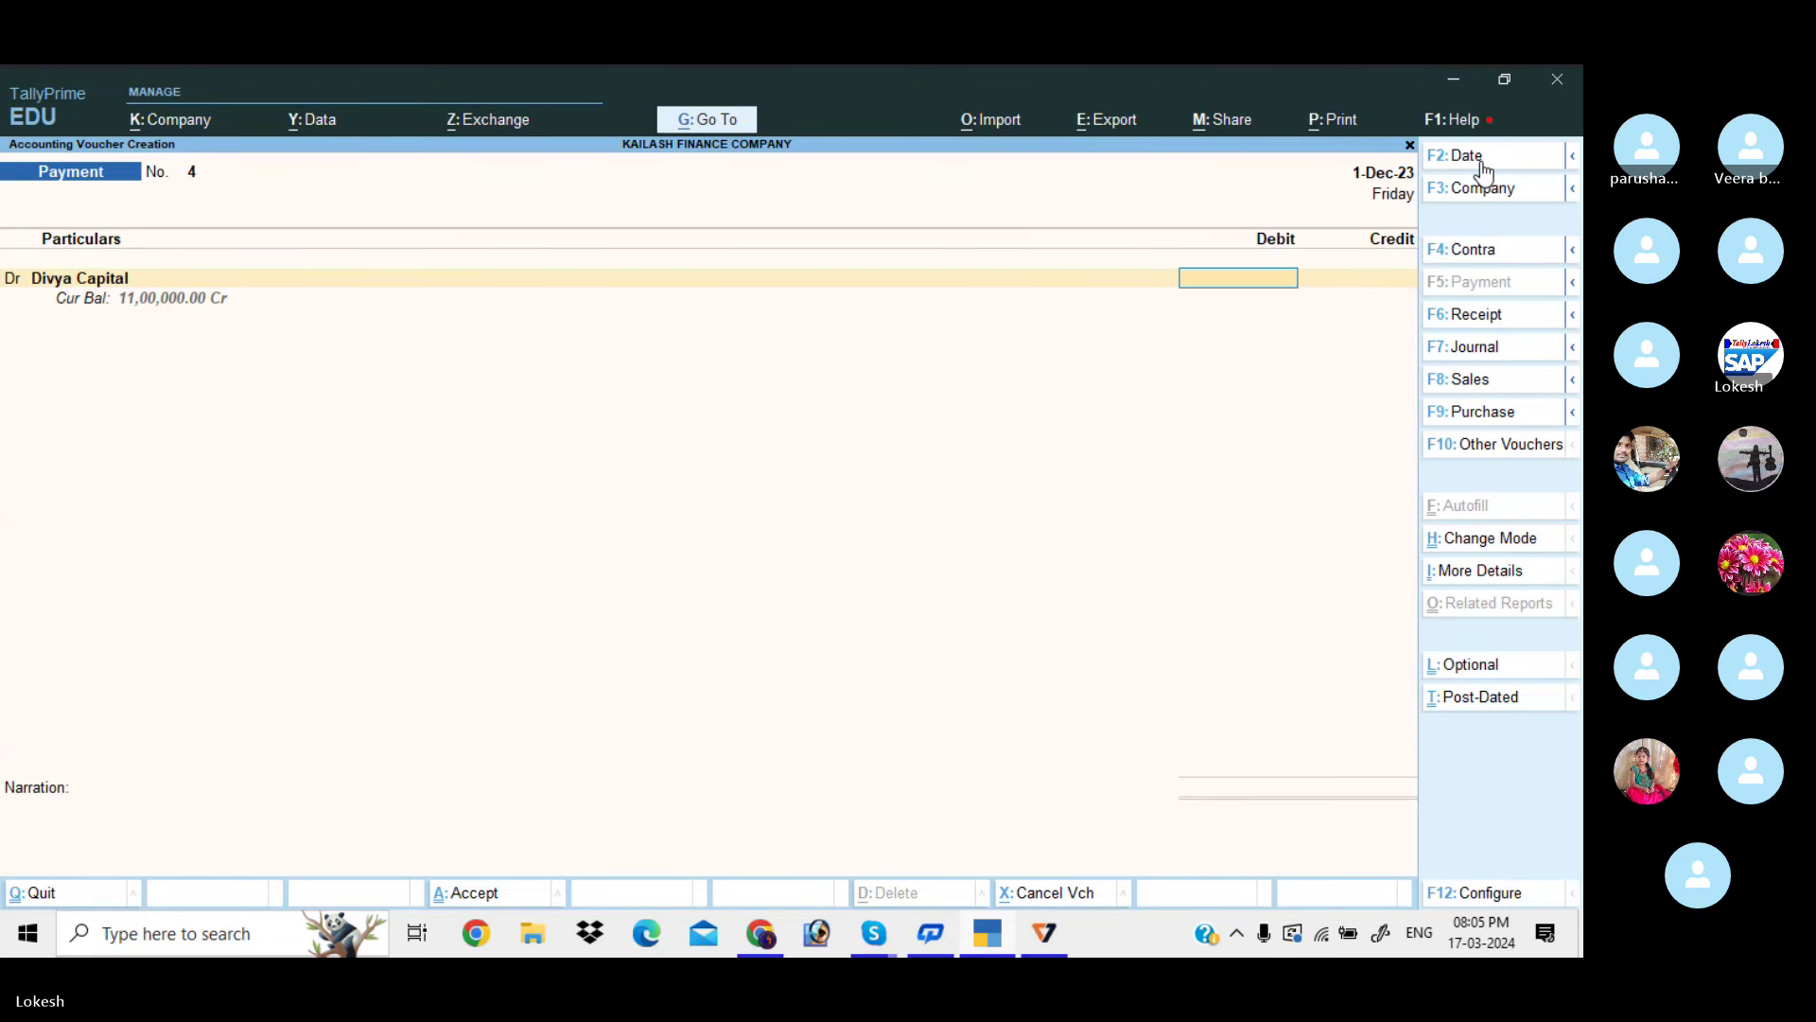
type("20000")
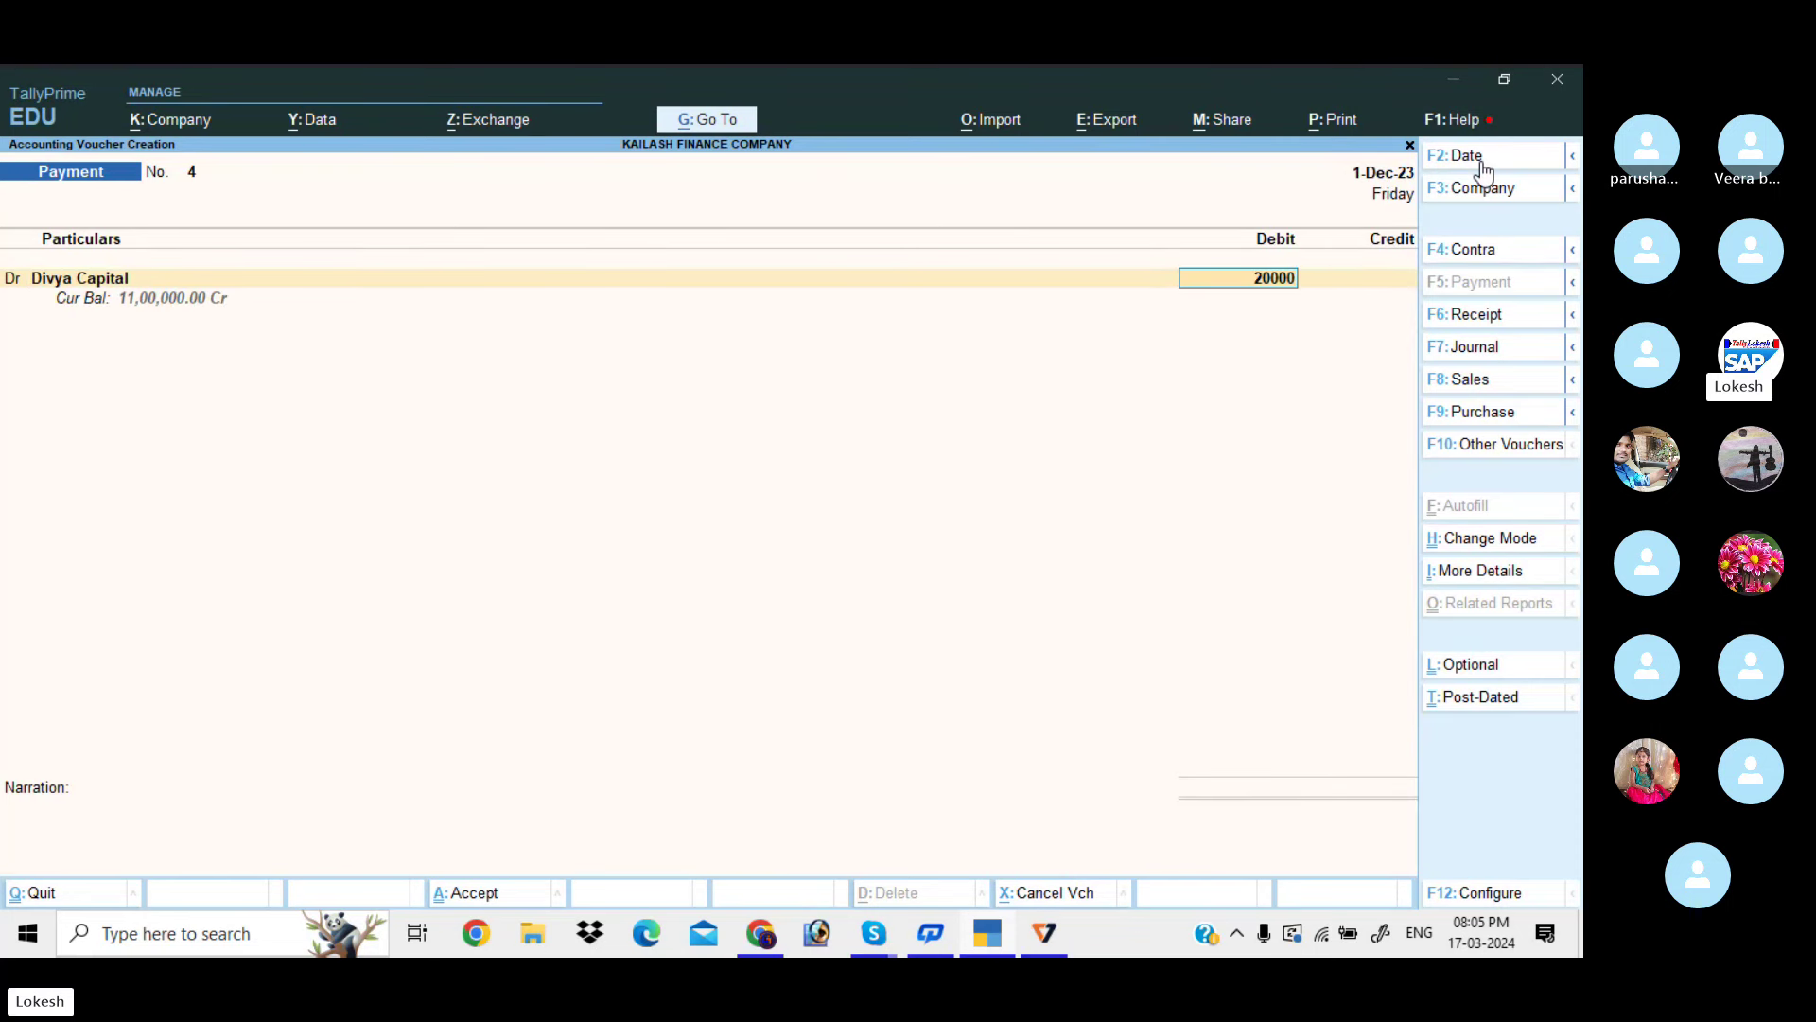
key("Return")
key("Up")
type("200000")
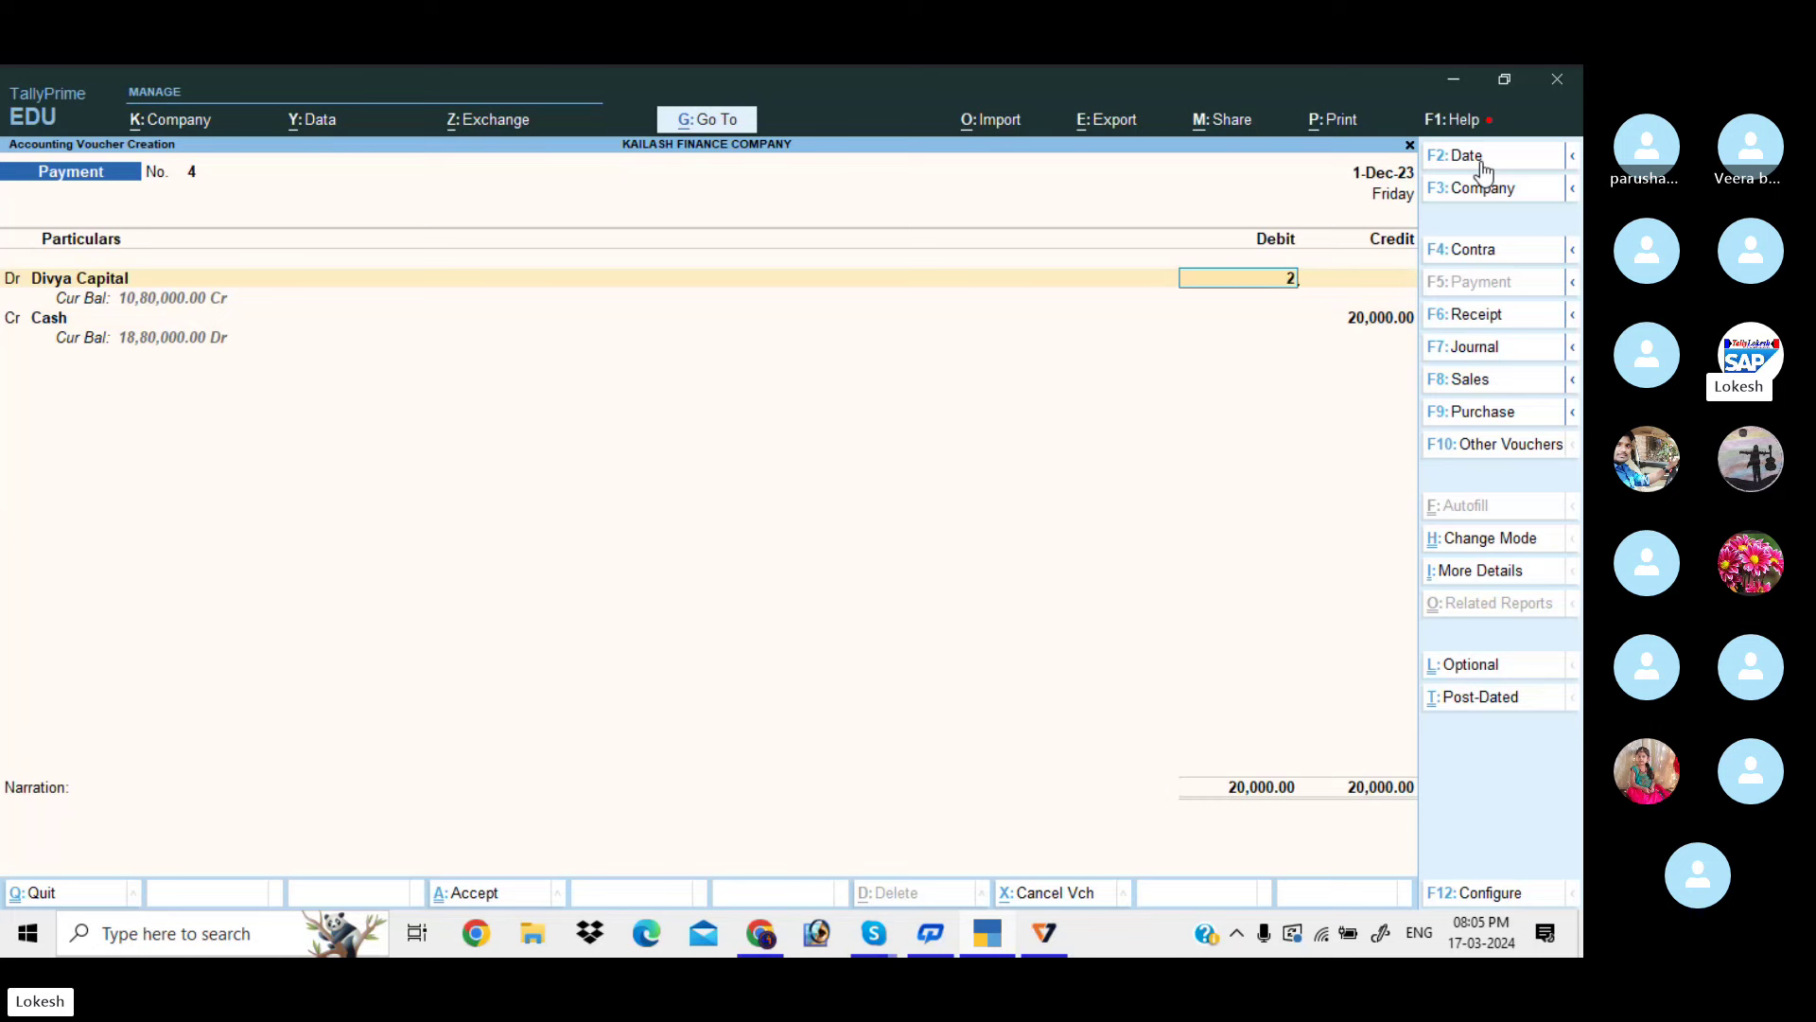
key("Return")
key("Return")
key("Return")
key("Return")
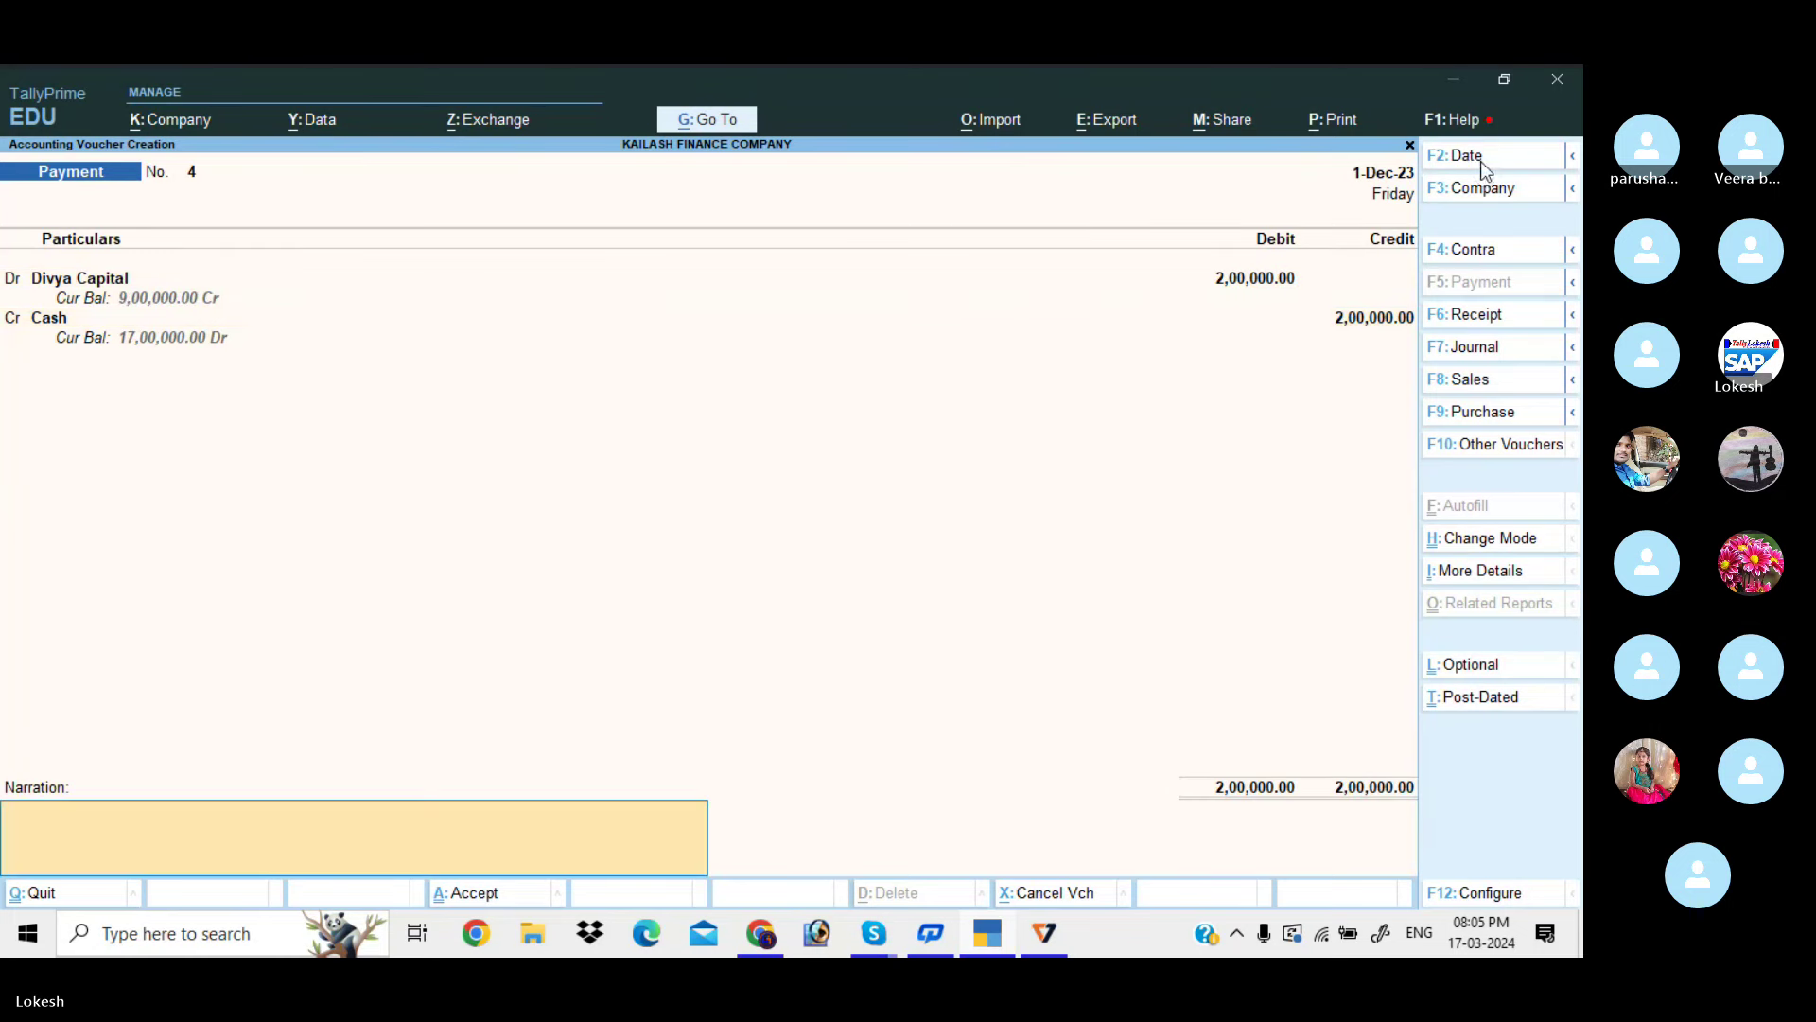
key("Return")
key("Return")
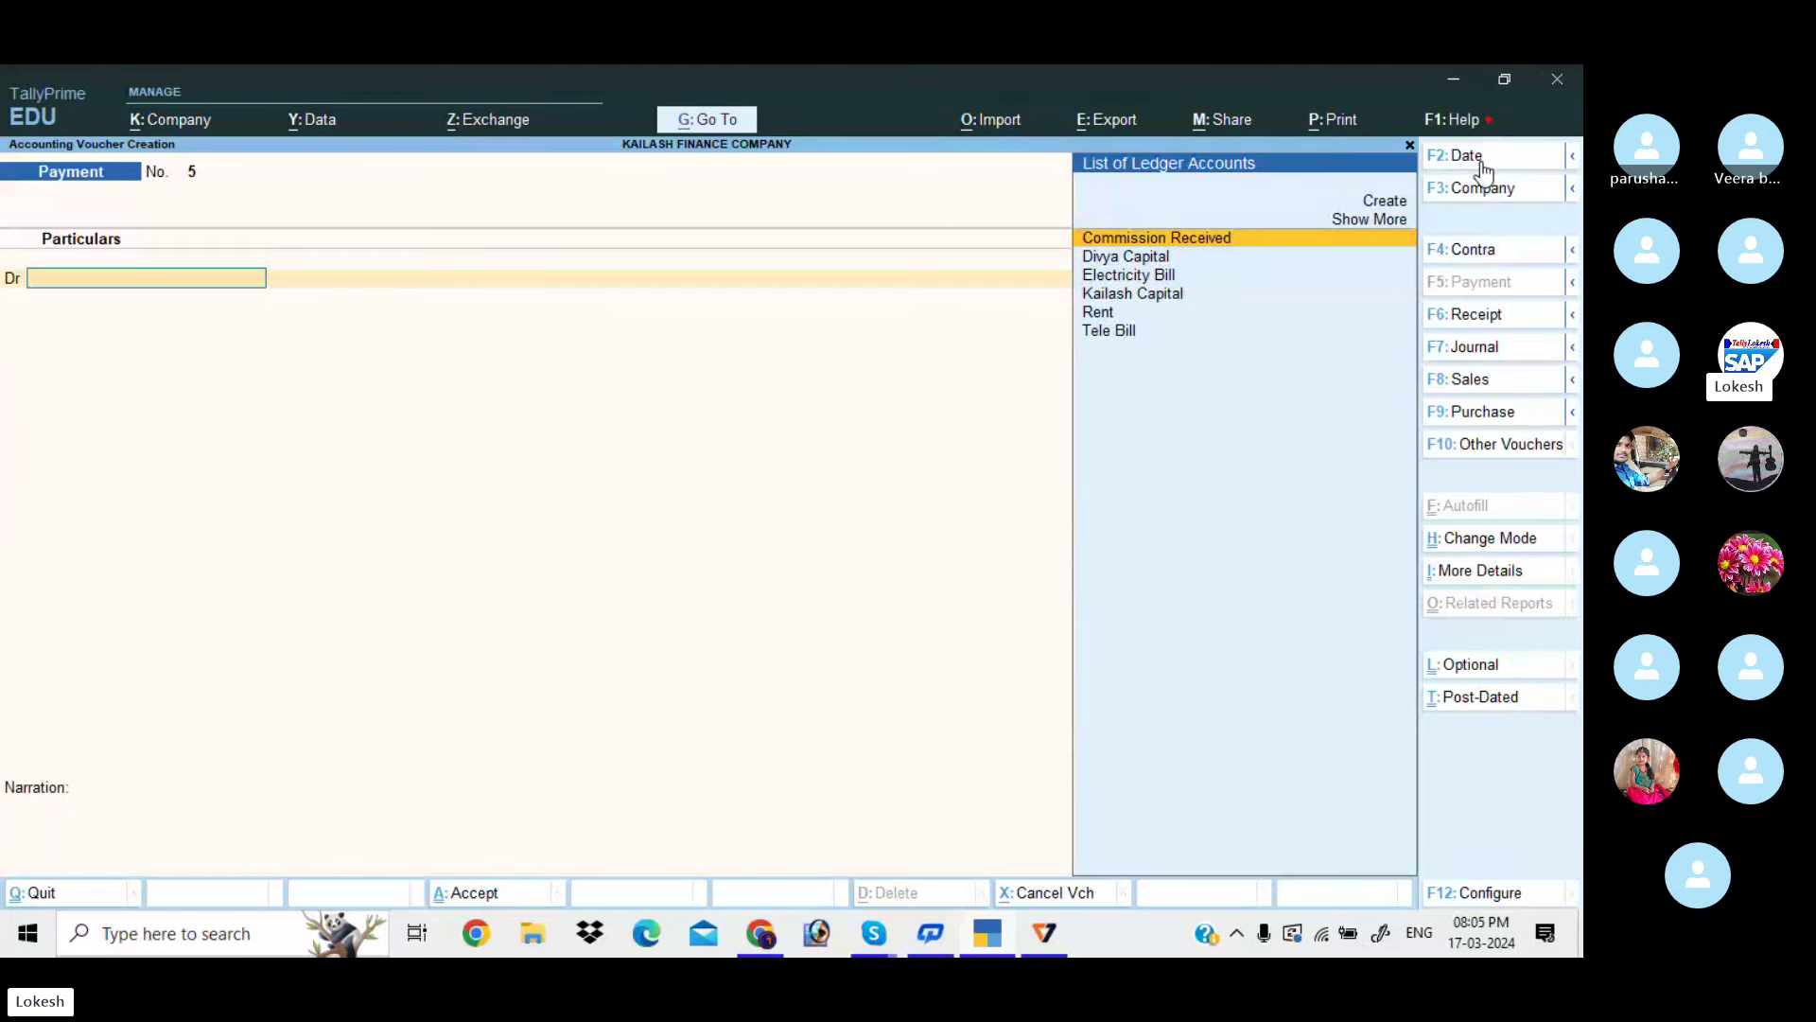
Date the new payment voucher 31-Mar-24
left_click(1480, 161)
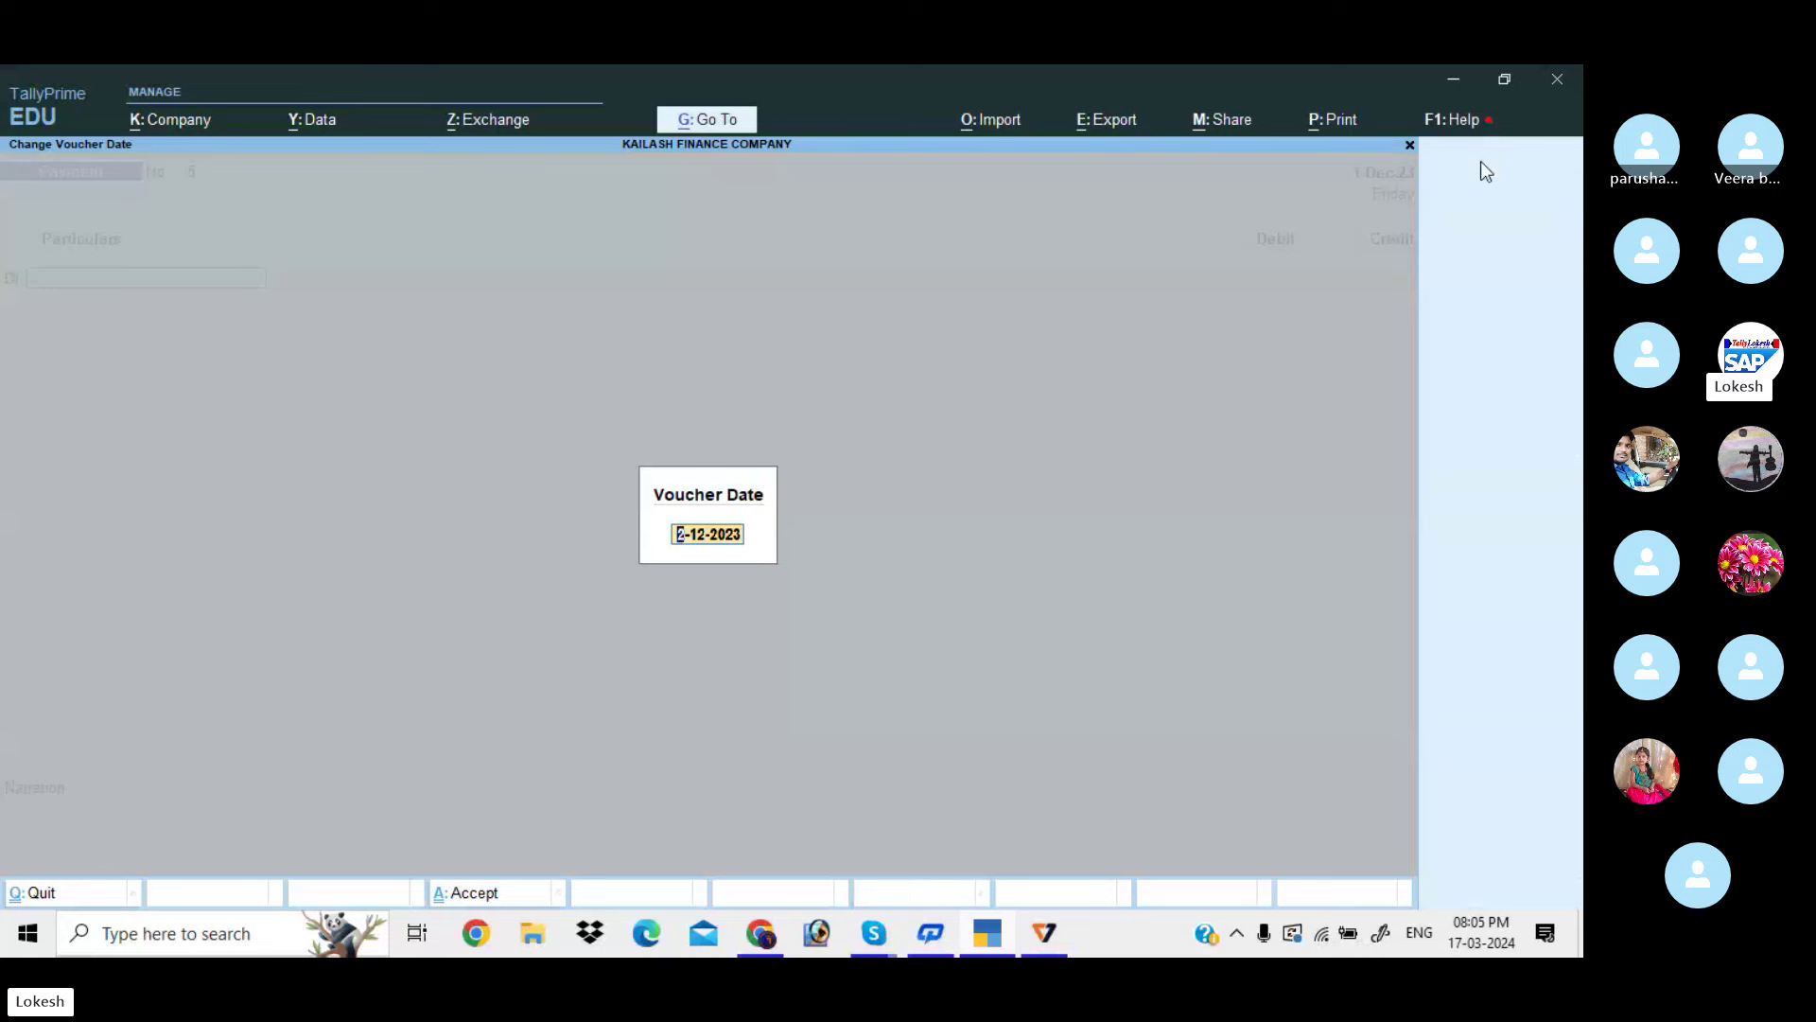
type("3-12")
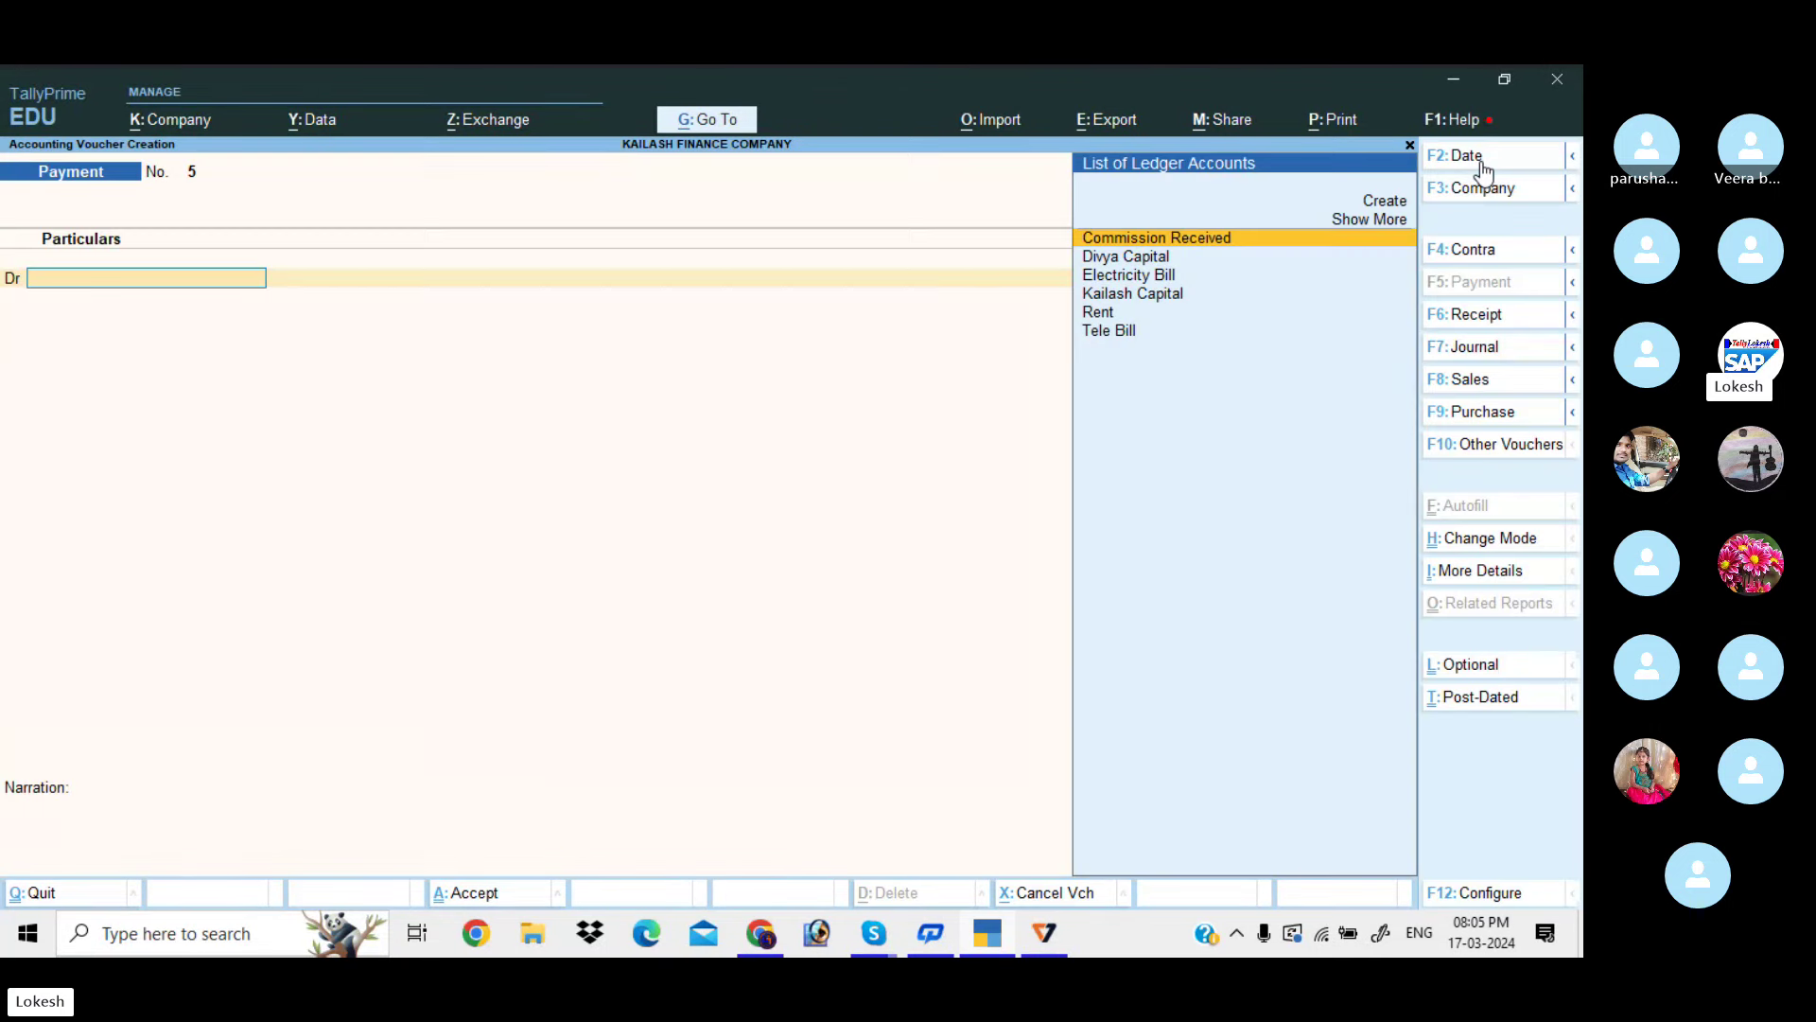
key("Return")
Debit the same partner's capital ledger with 1,00,000 against a Cash credit and save this payment without a narration
key("Down")
key("Return")
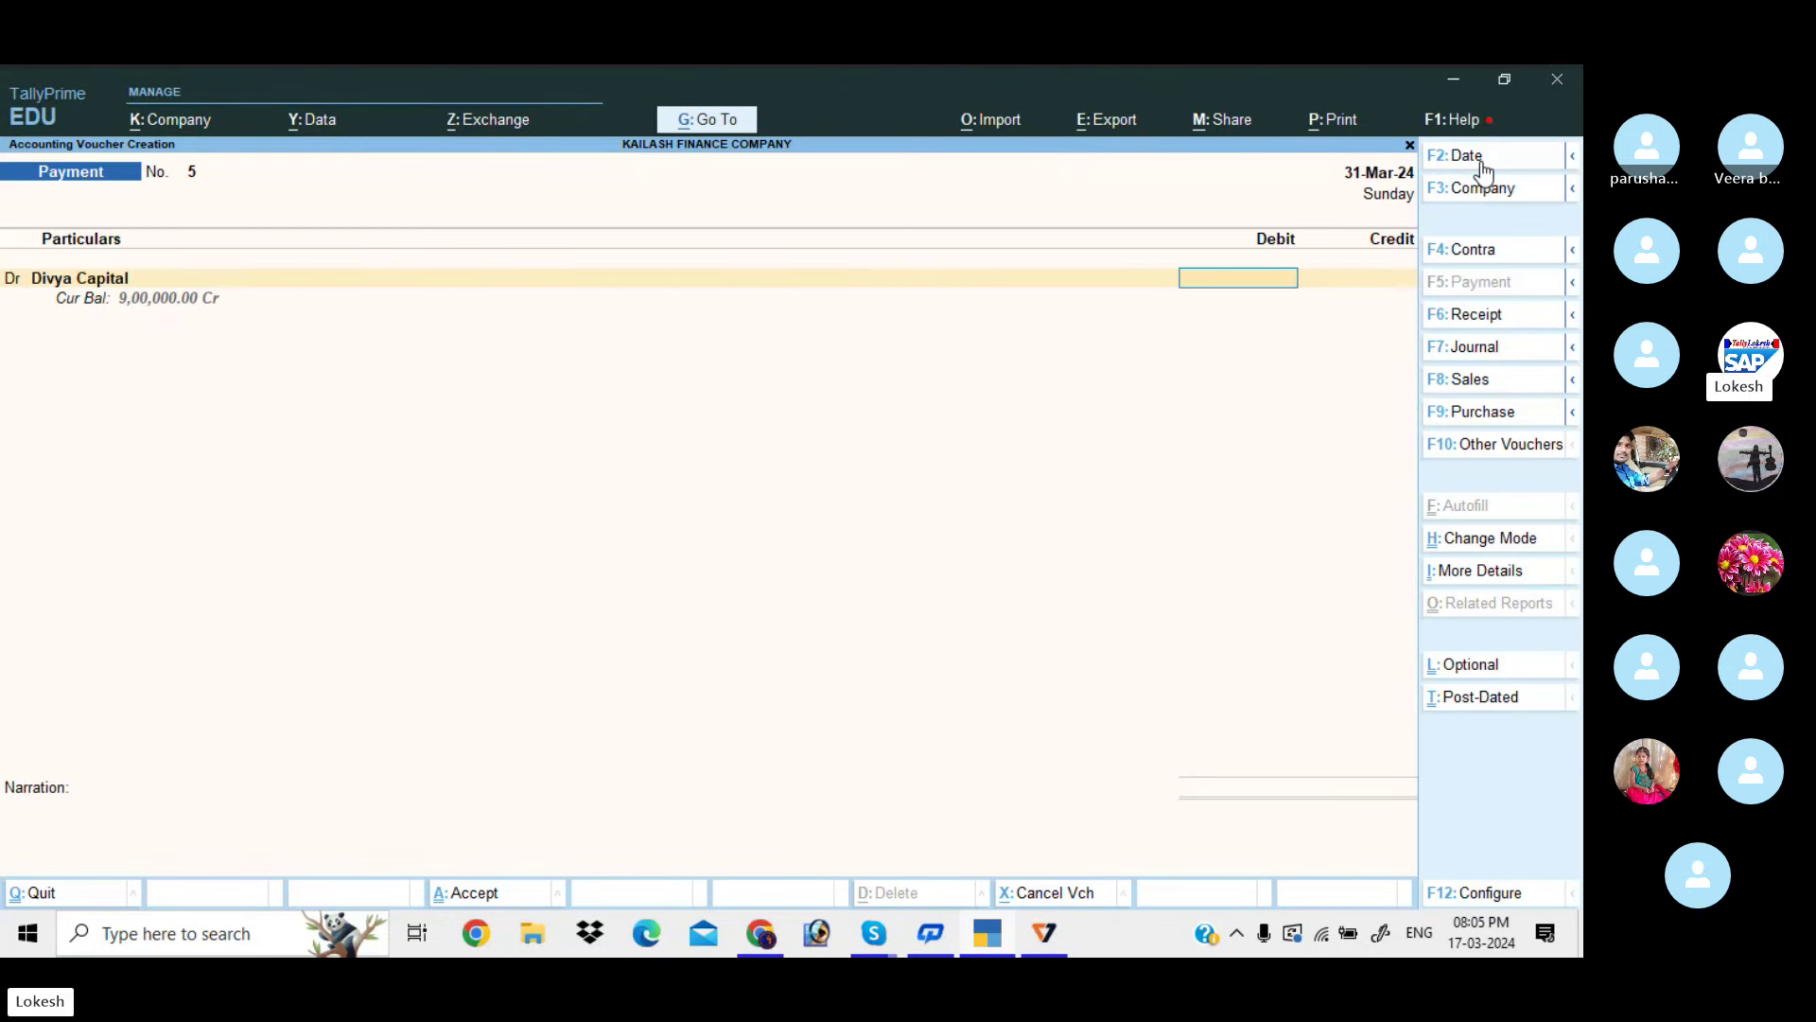
type("100000")
key("Return")
key("Return")
key("Return")
key("Return")
key("Return")
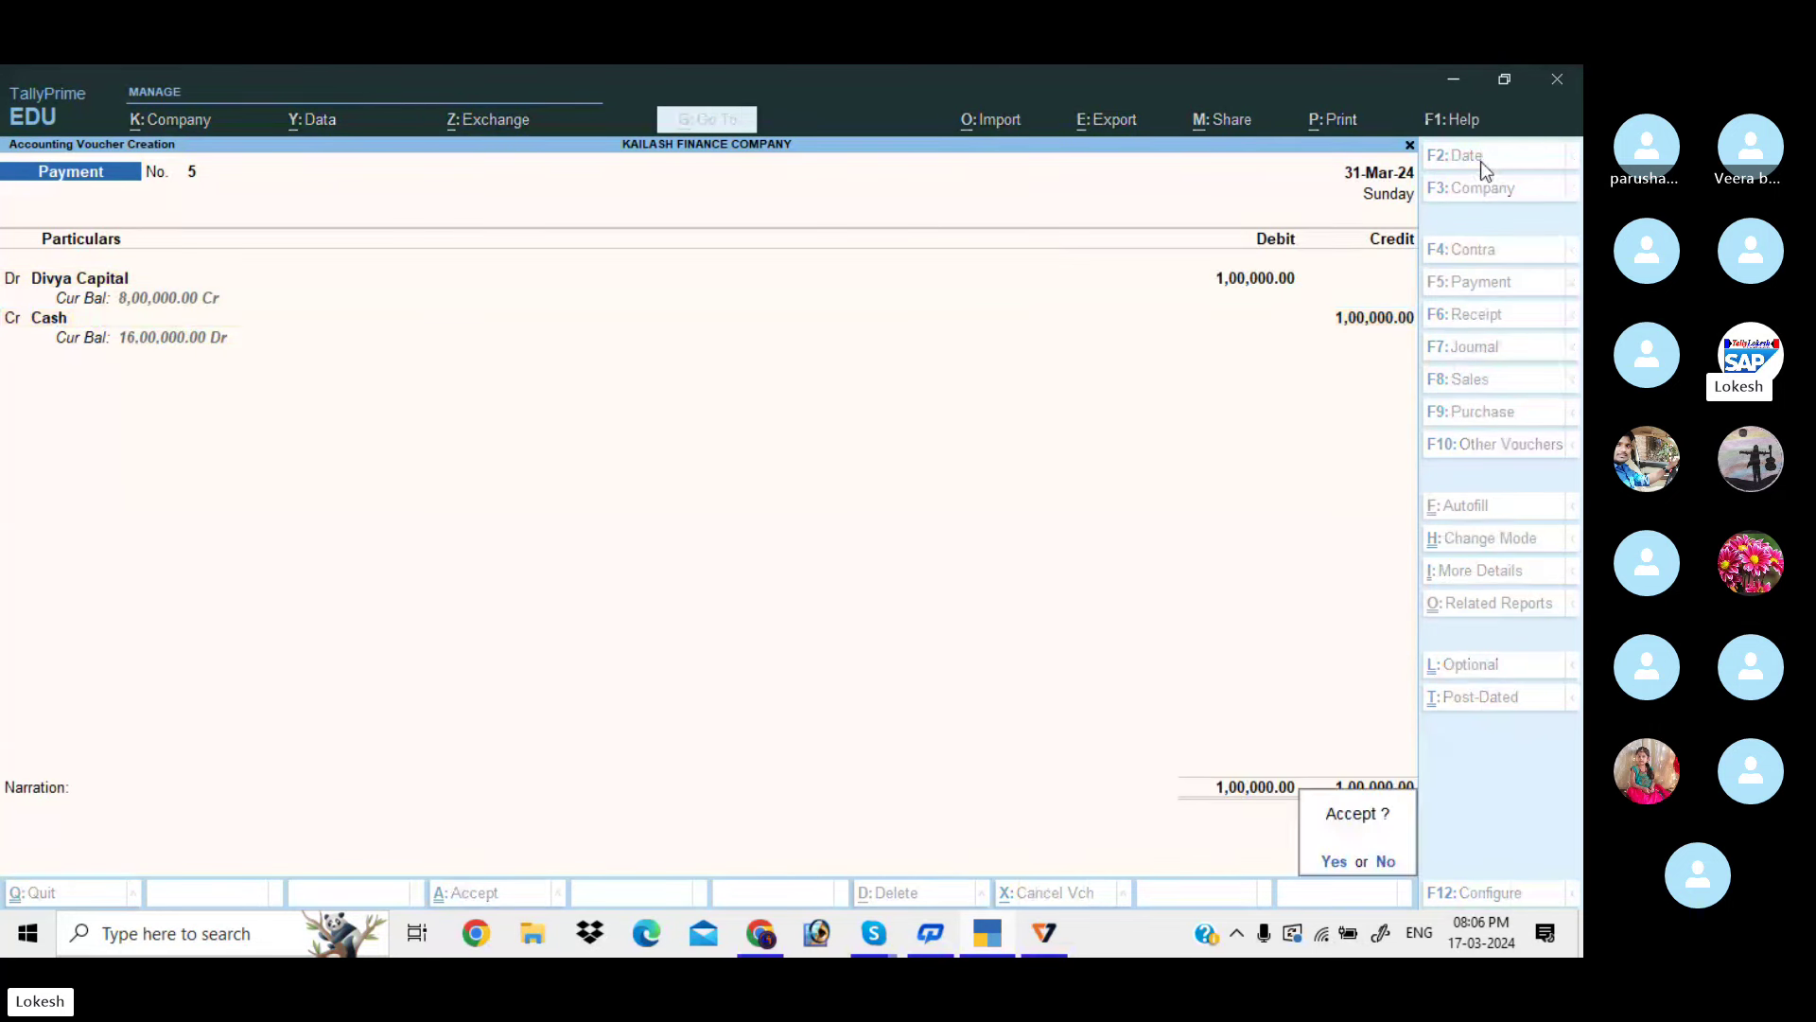
key("Return")
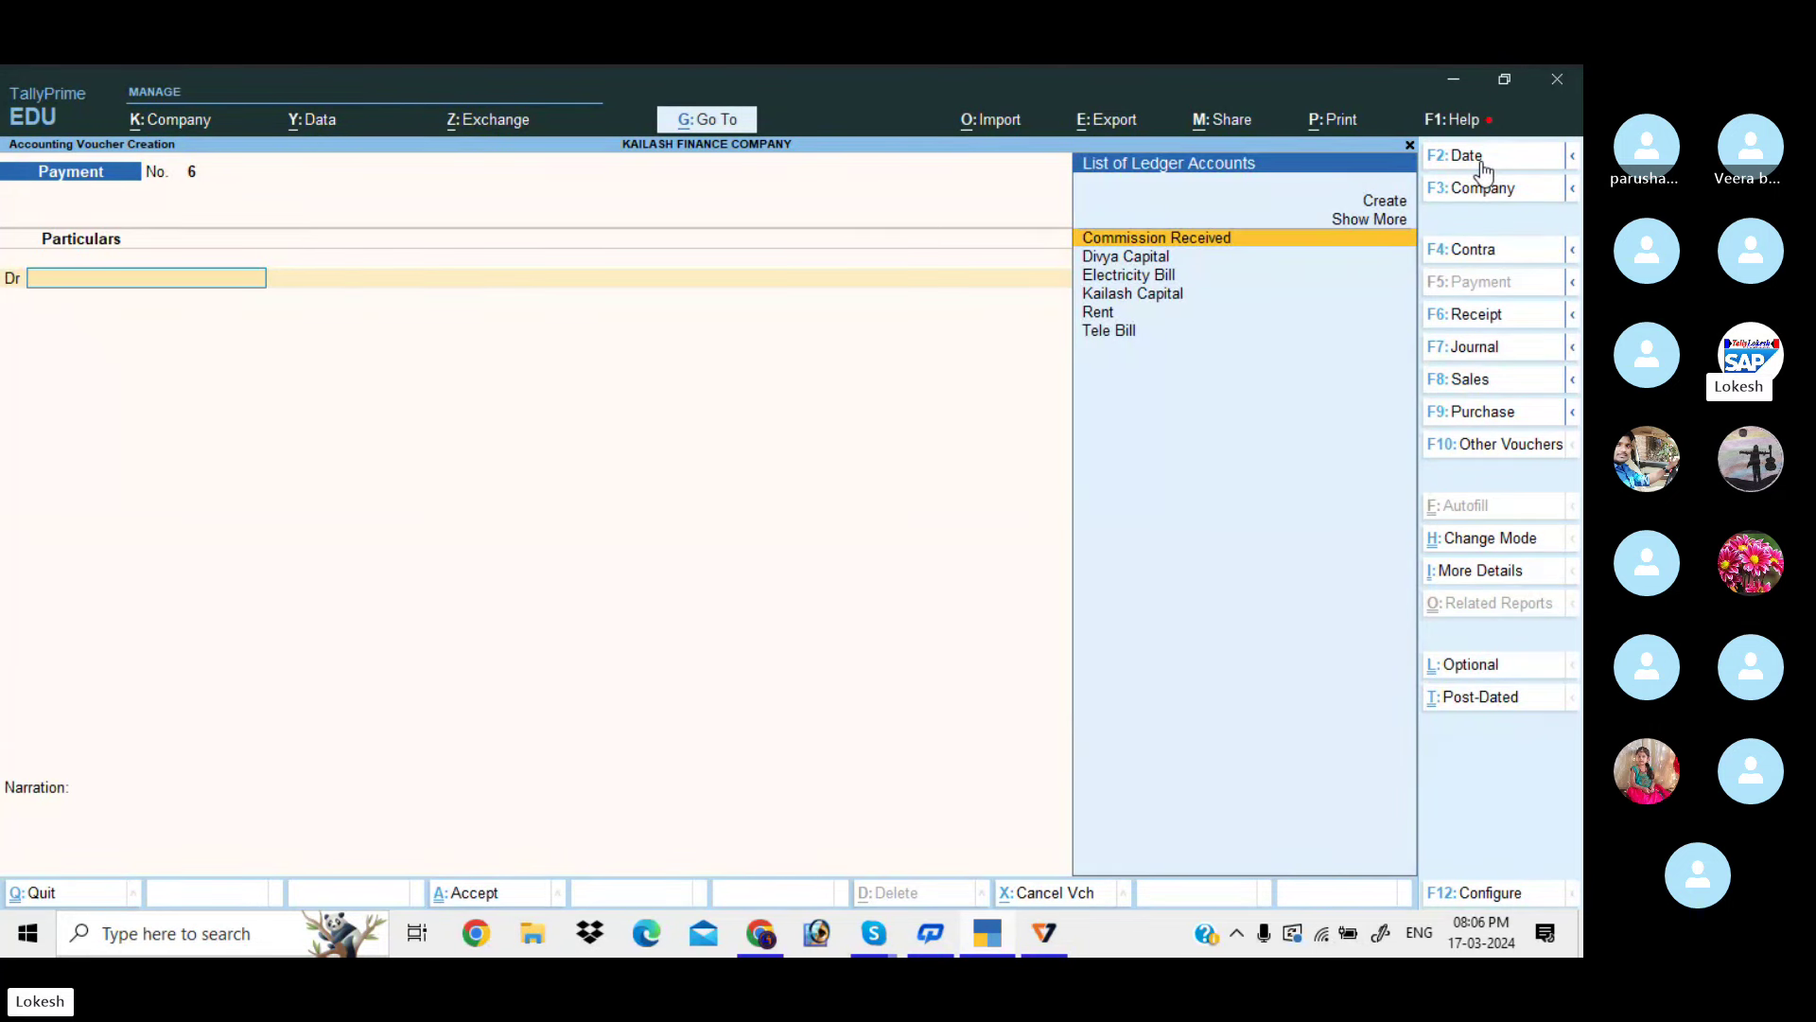
Set the next payment voucher's date to 1-Jan-24
left_click(1481, 163)
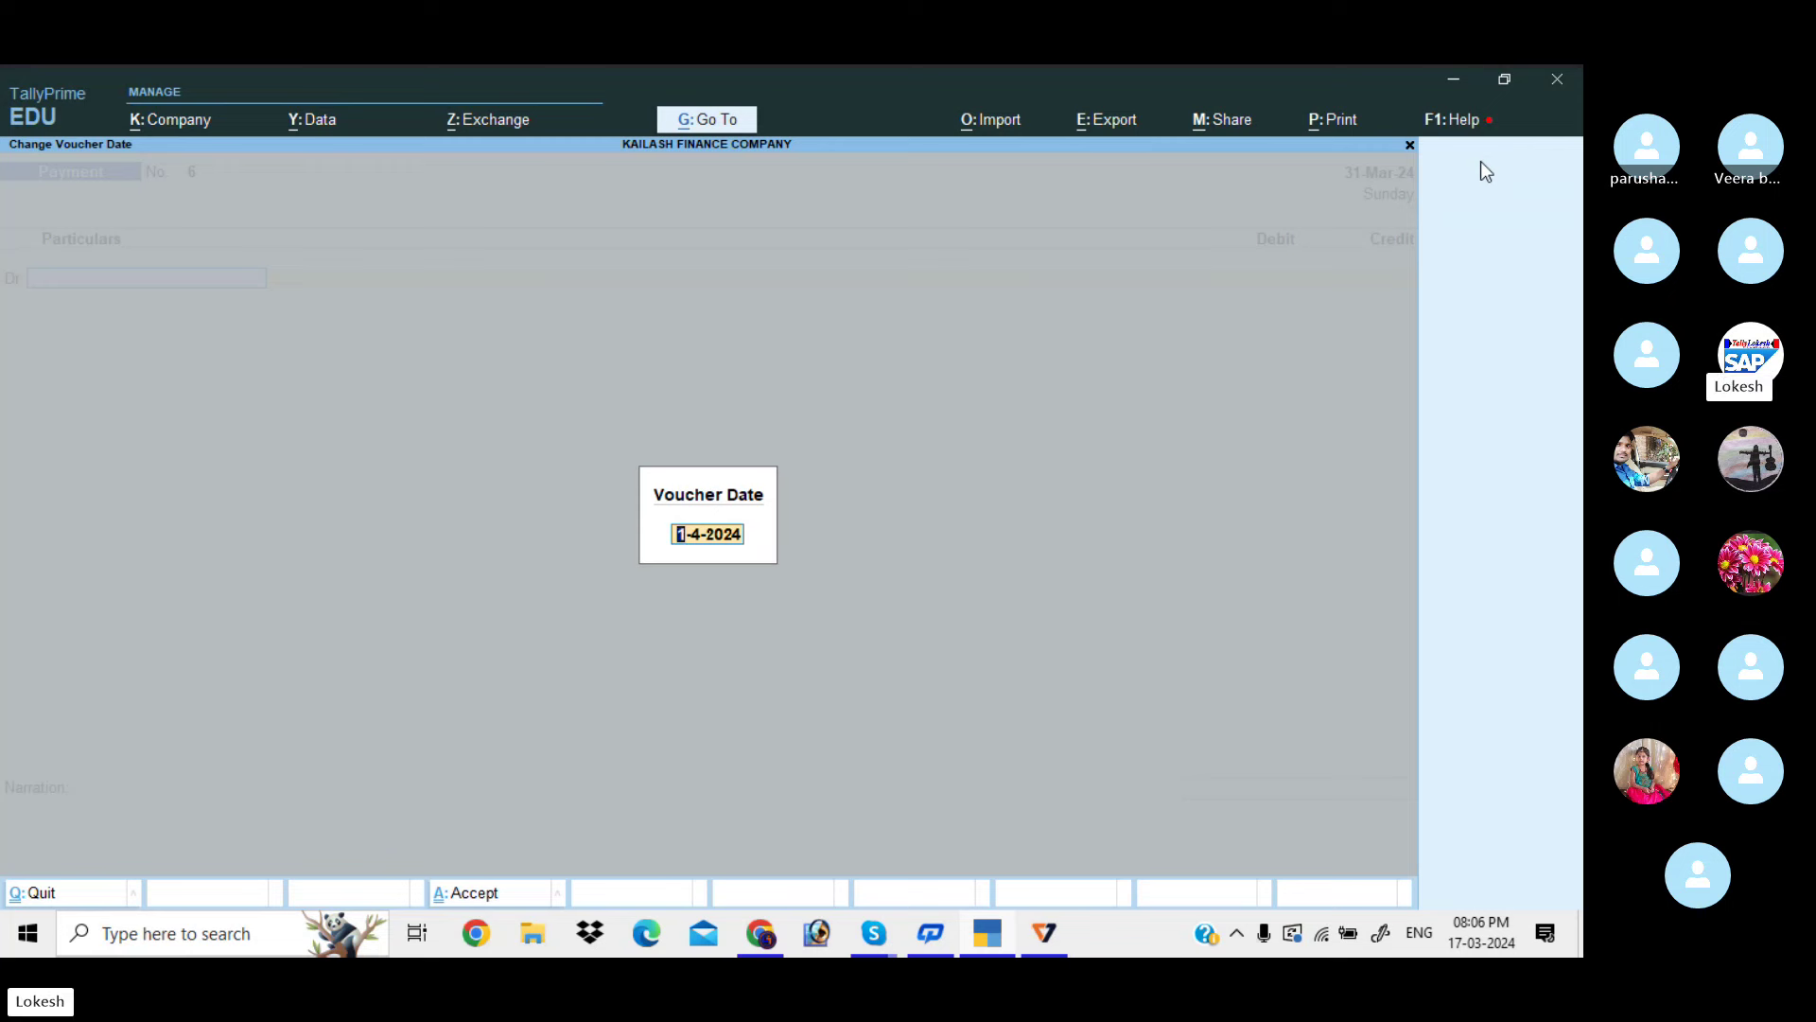
type("1")
type("-3")
key("Return")
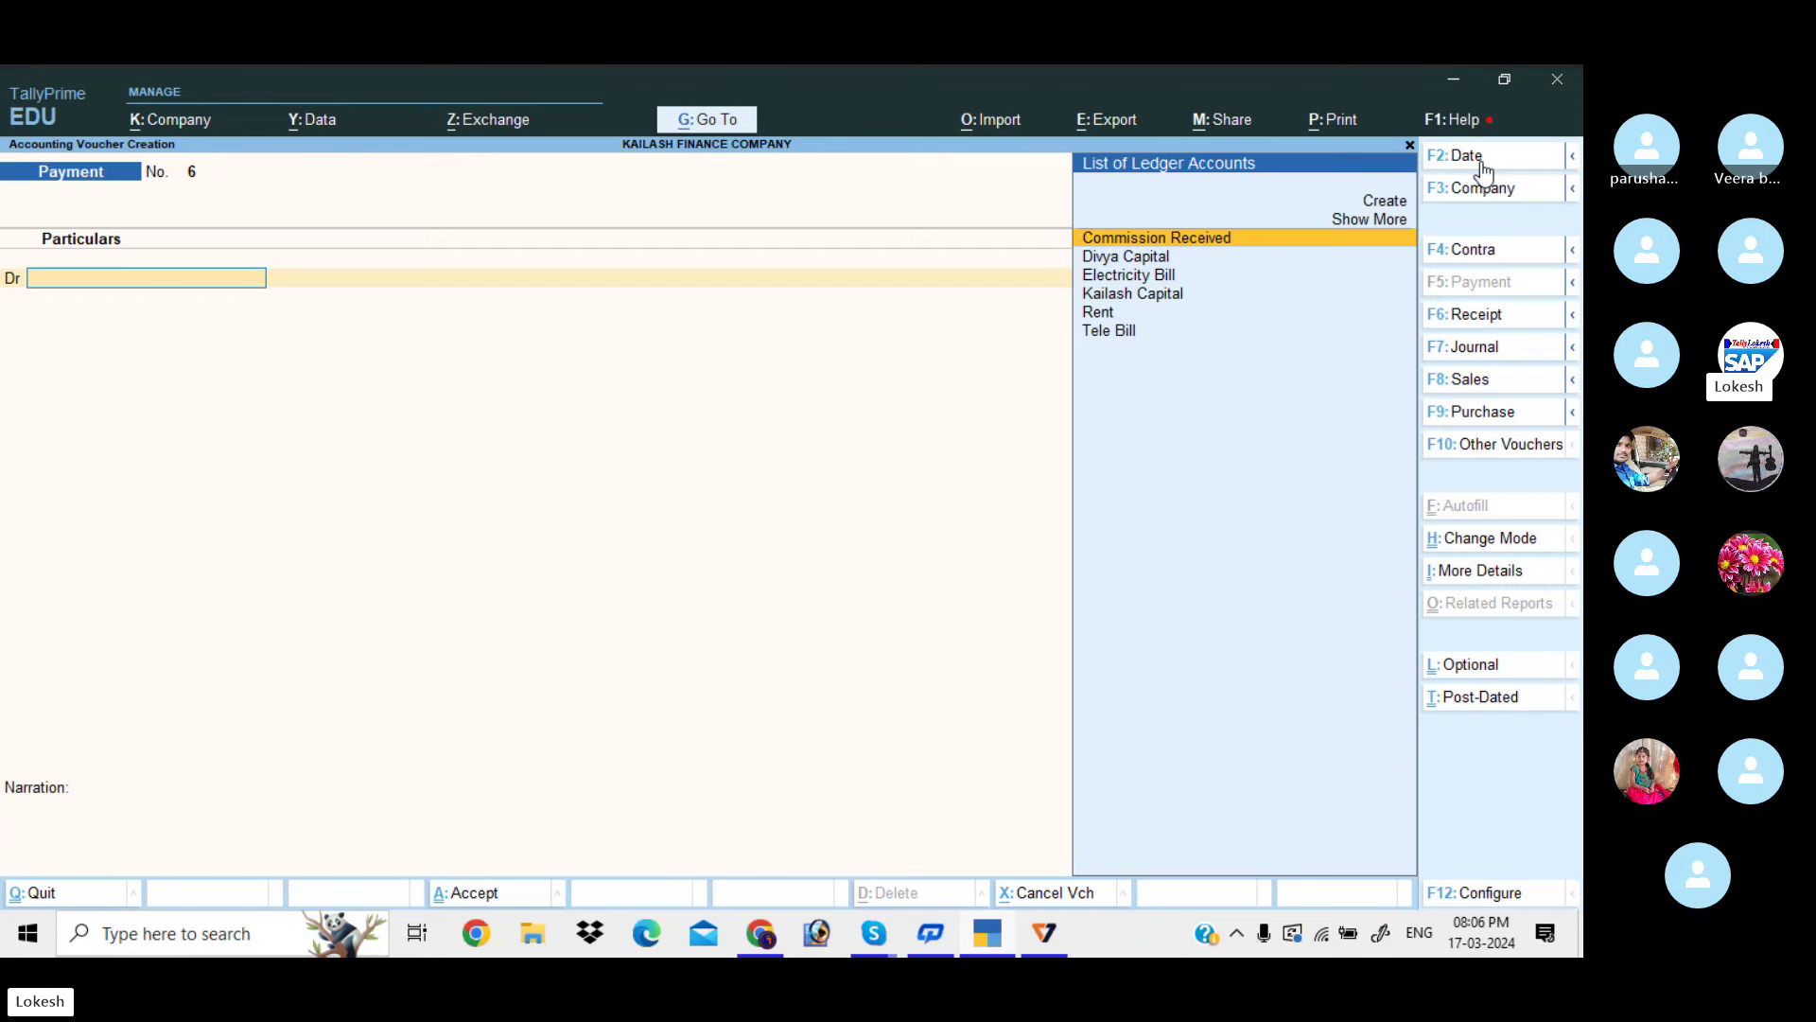
Debit the expense ledgers in the payment: Rent with 25,000, Electricity Bill with 8,000 and Tele Bill with 5,000
type("r")
key("Return")
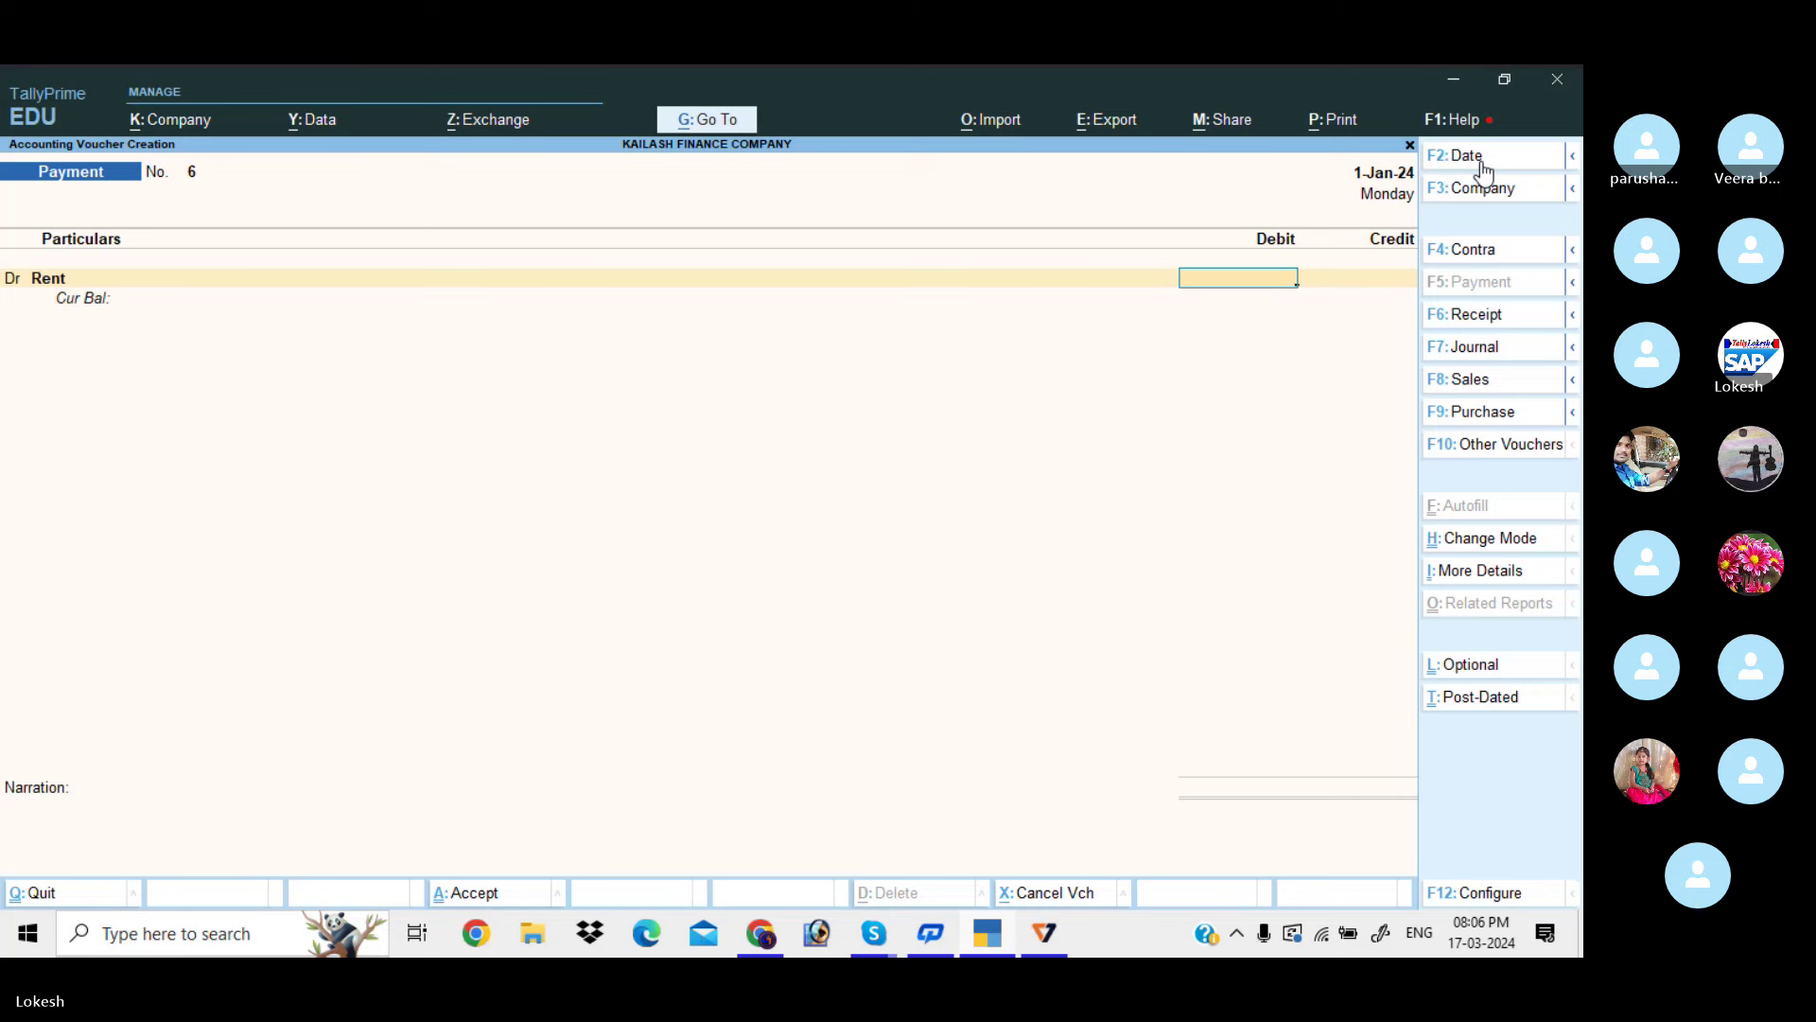
type("25000")
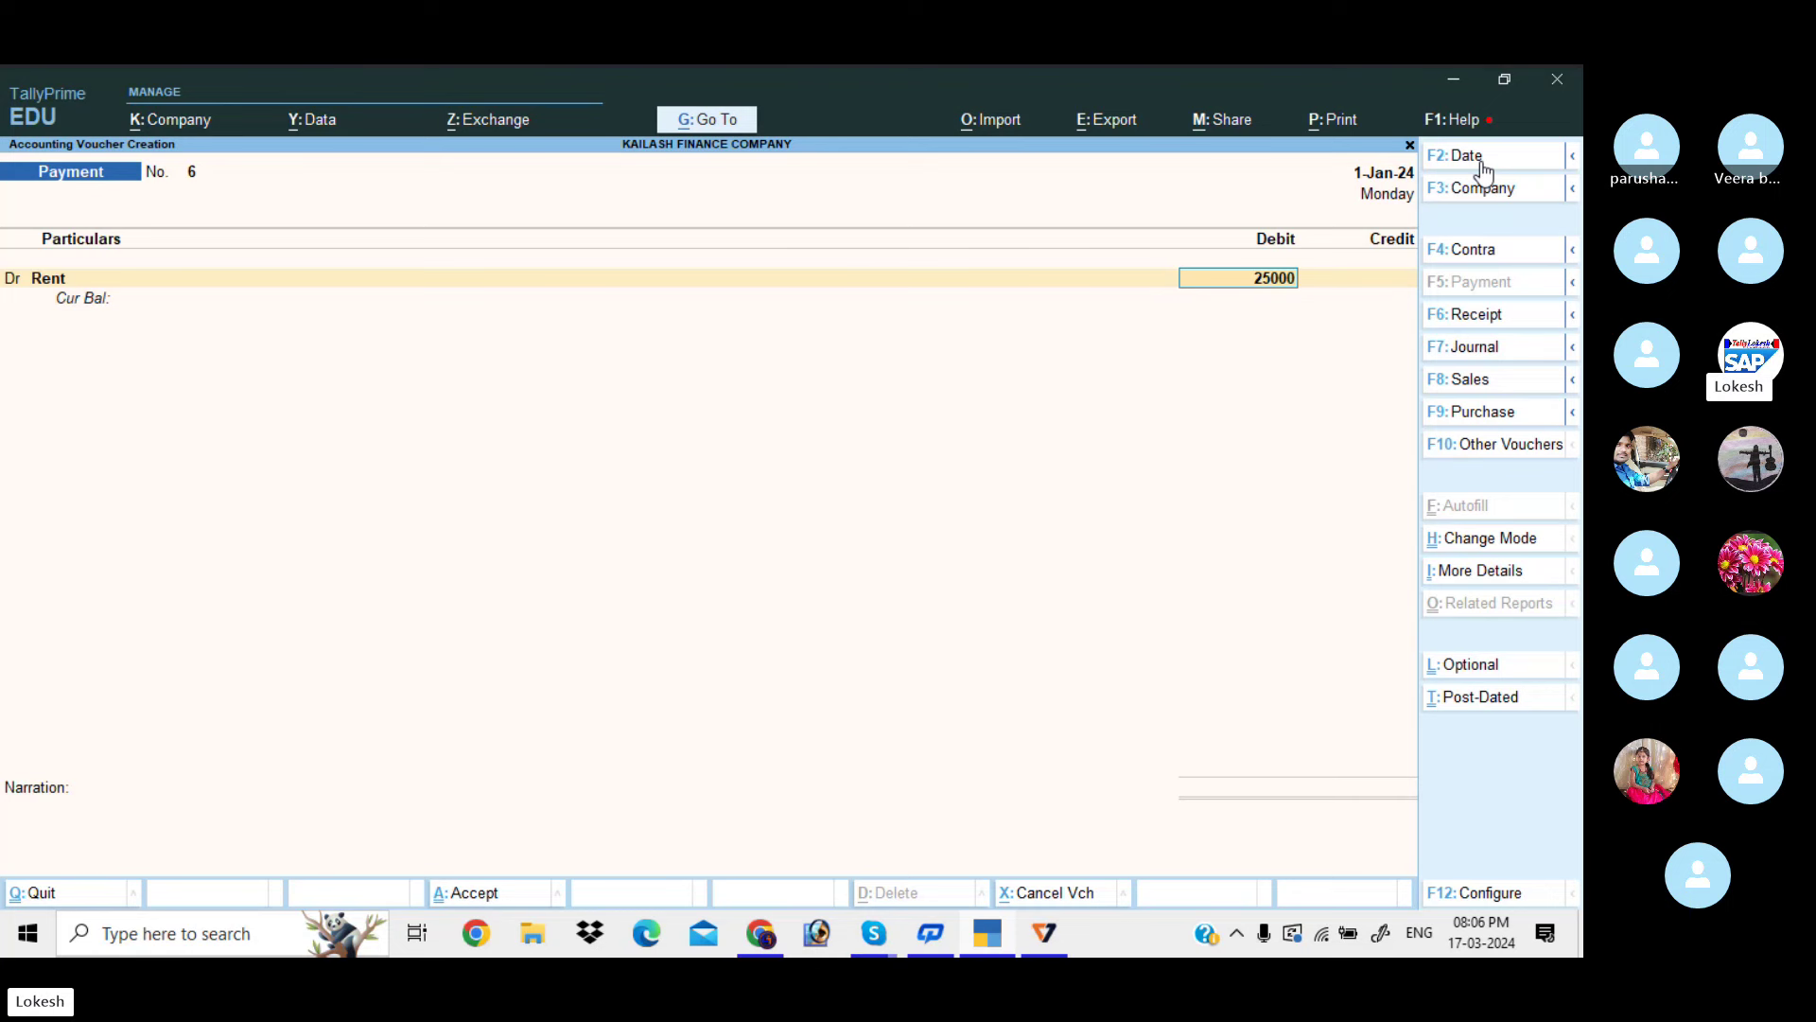
key("Return")
type("e")
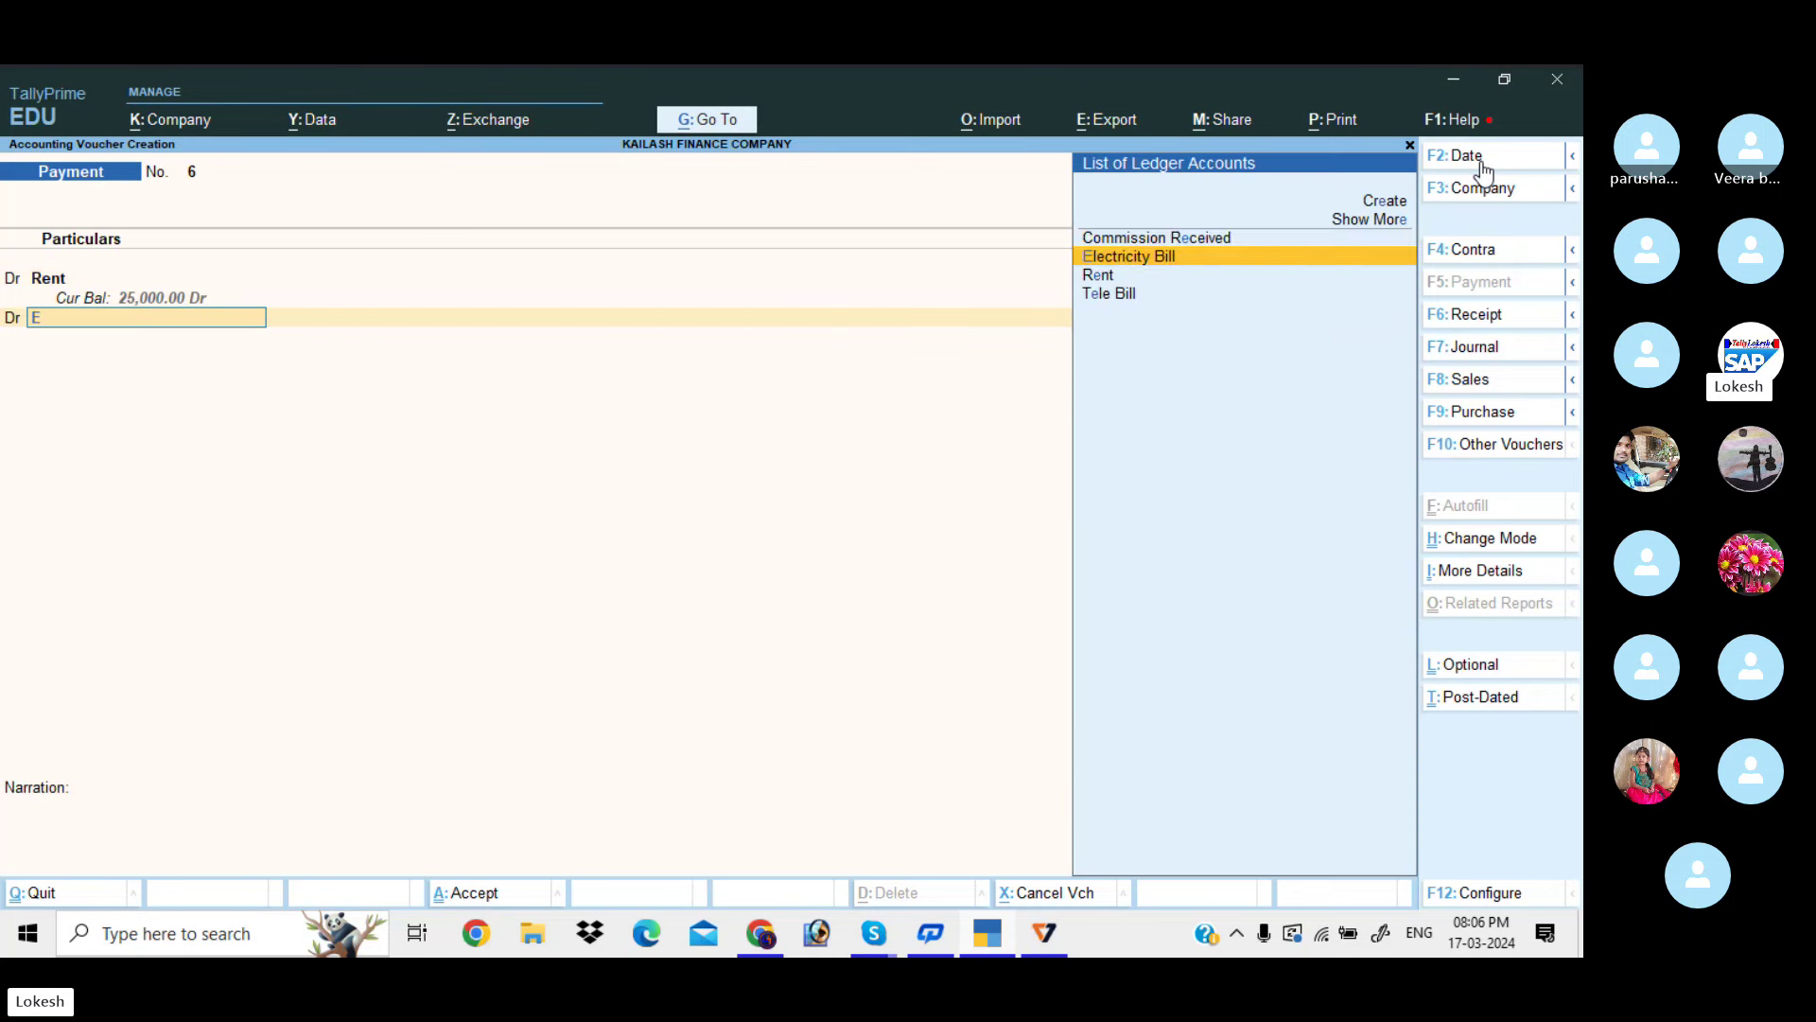
key("Return")
type("8000")
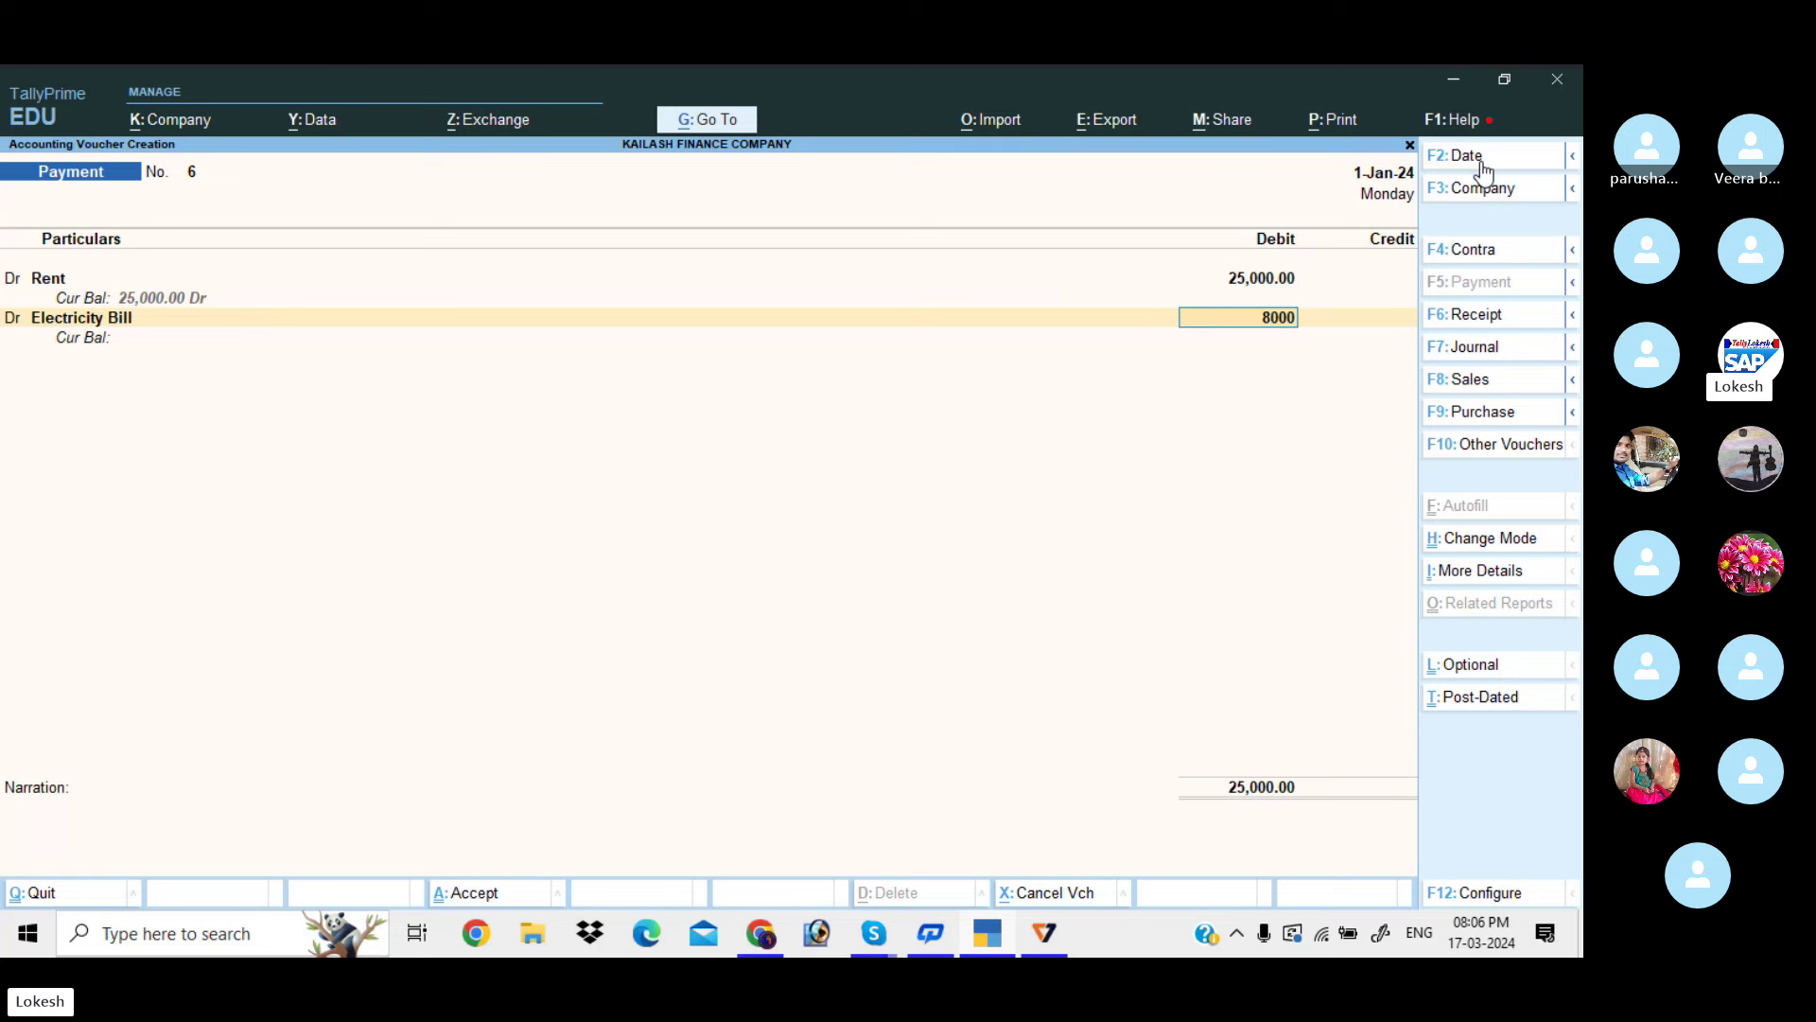
key("Return")
type("d")
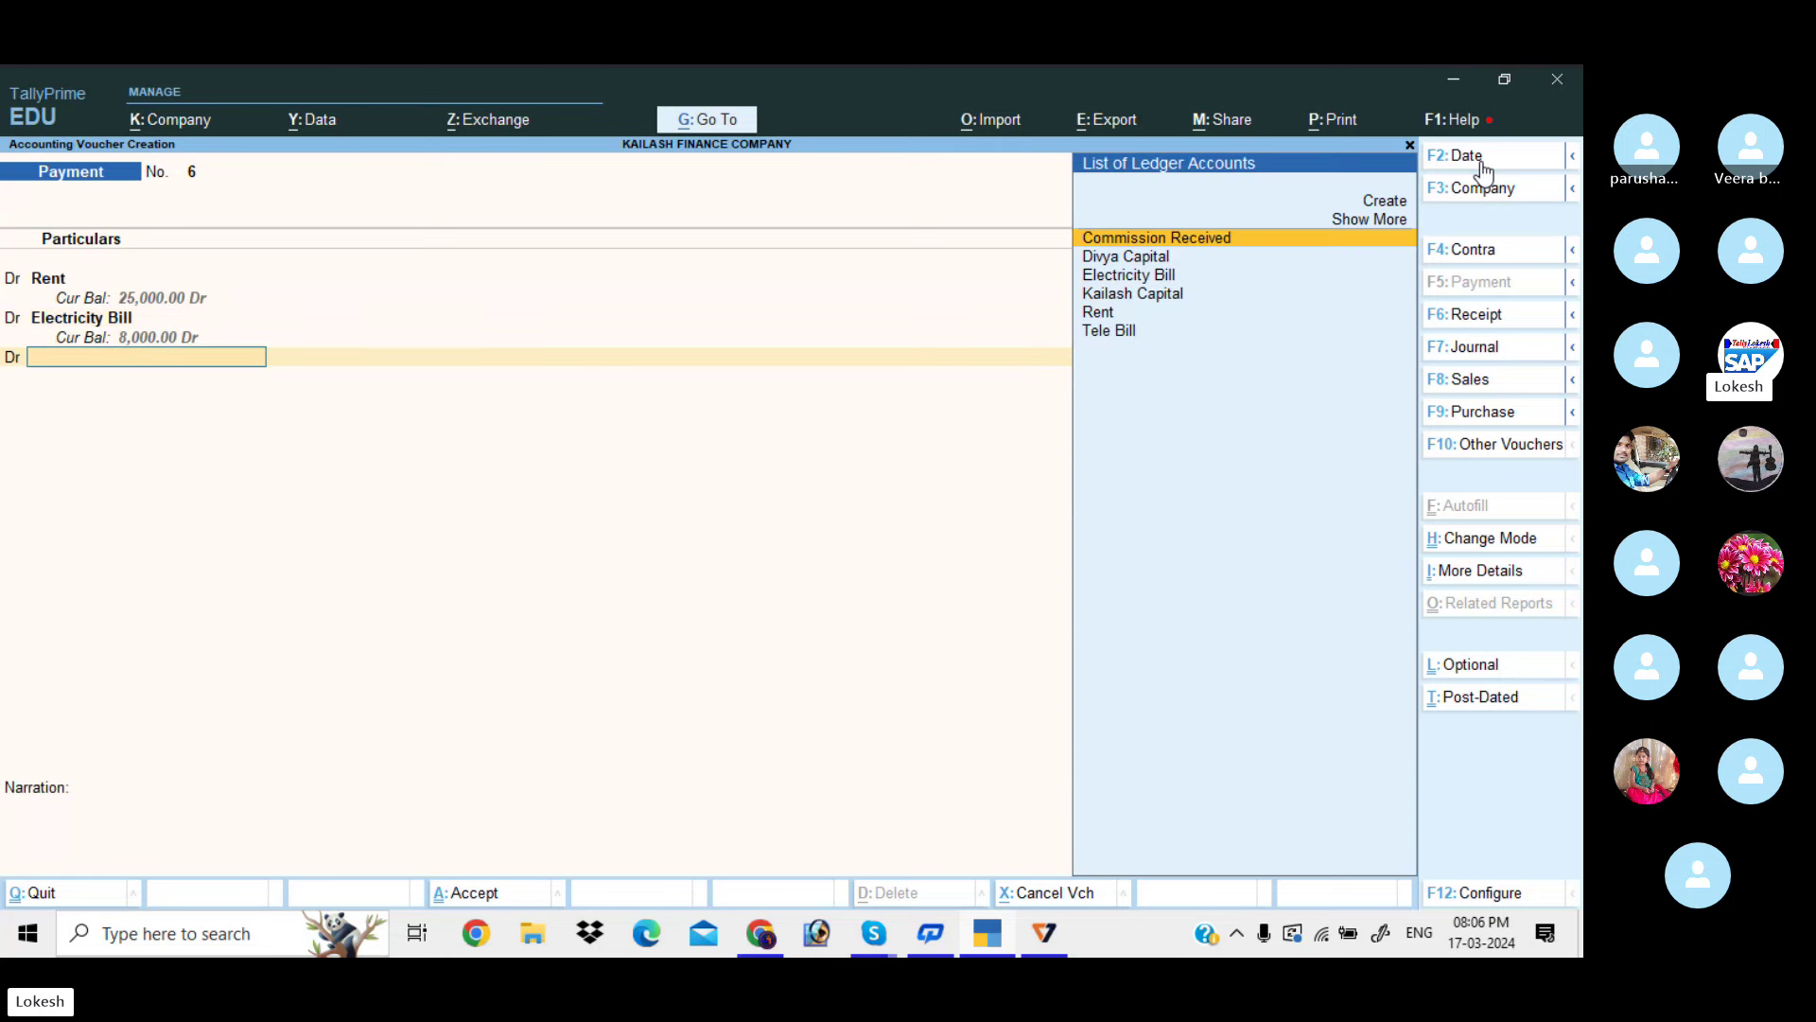
type("te")
key("Return")
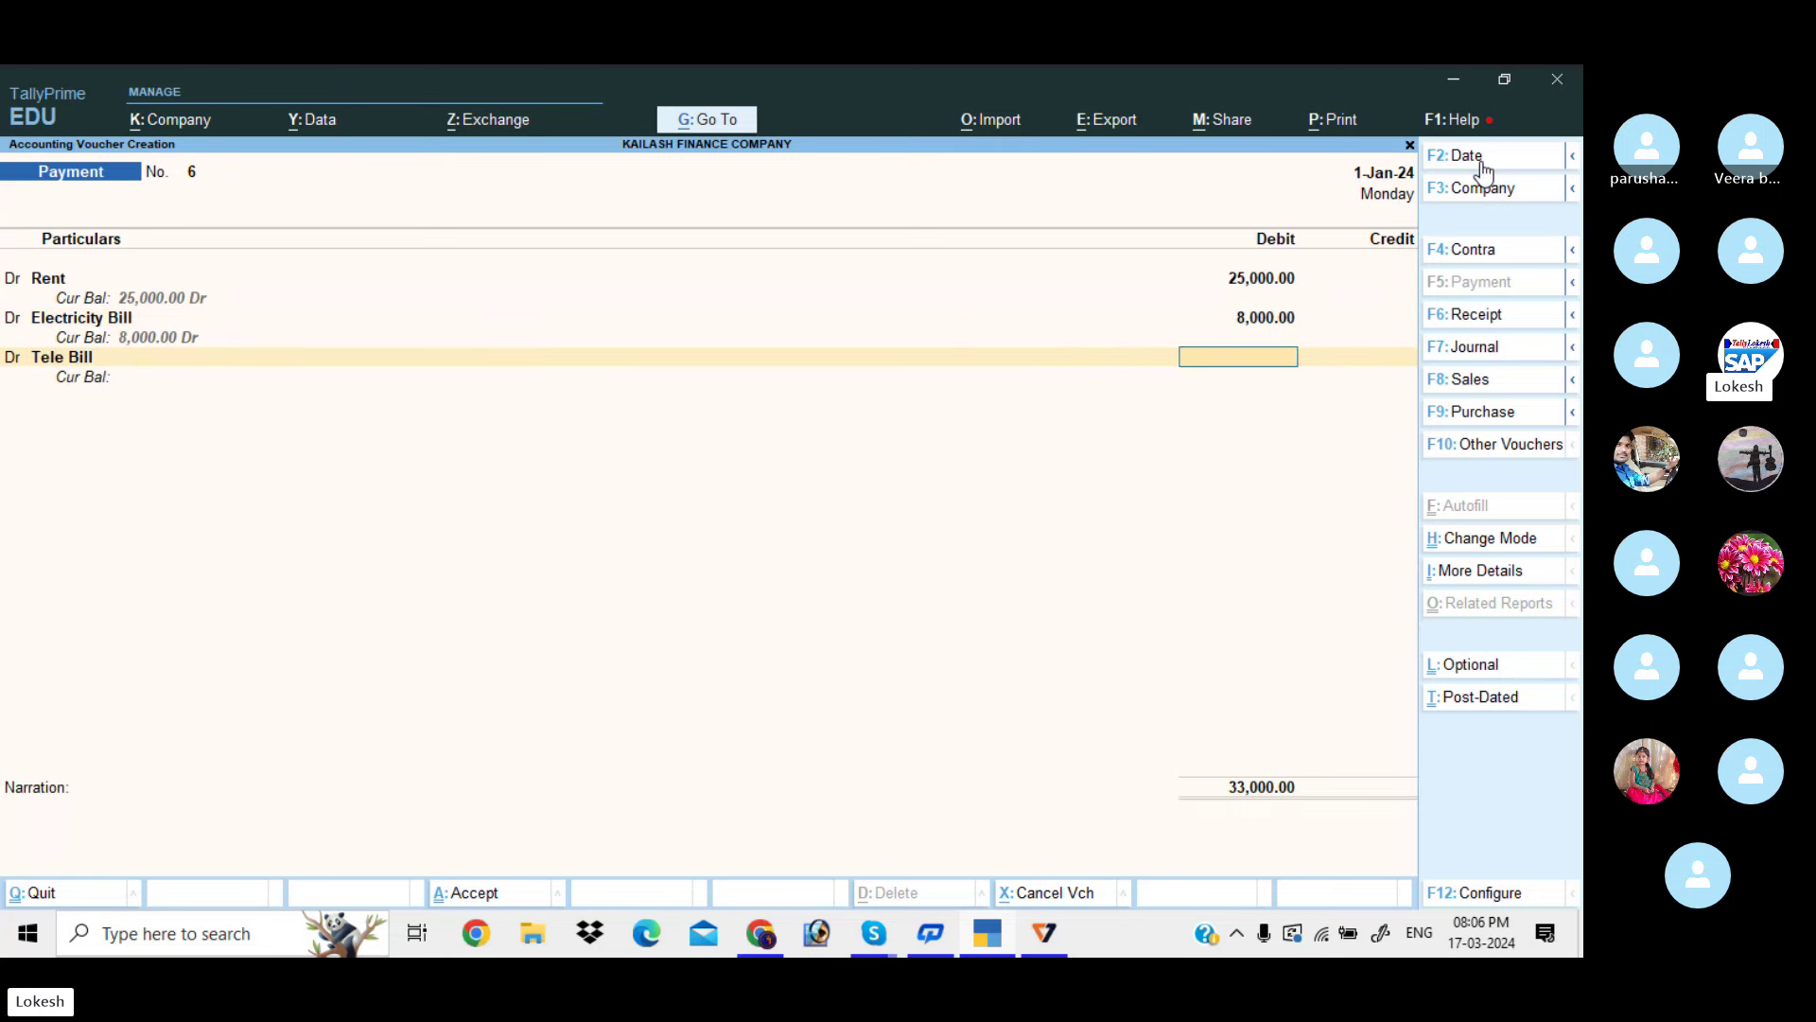
type("5000")
key("Return")
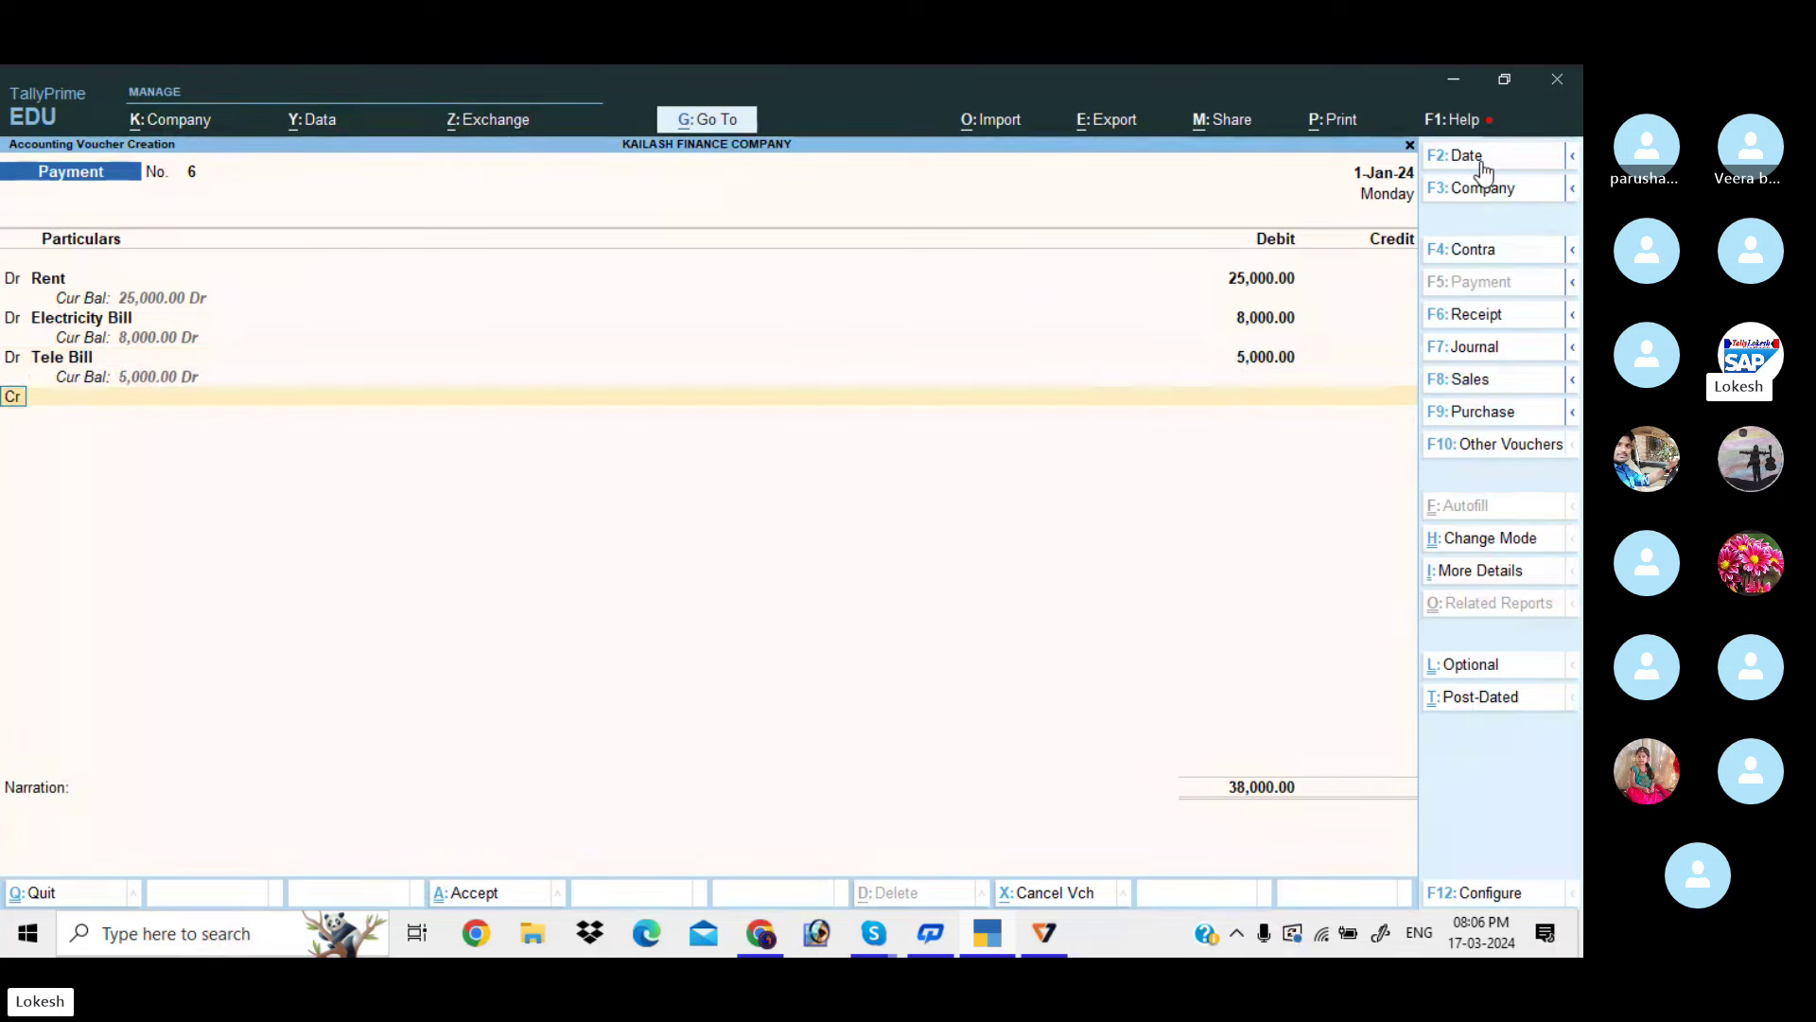
Credit Cash with 38,000 for the three expenses and save the payment without a narration
key("Return")
key("Return")
key("Return")
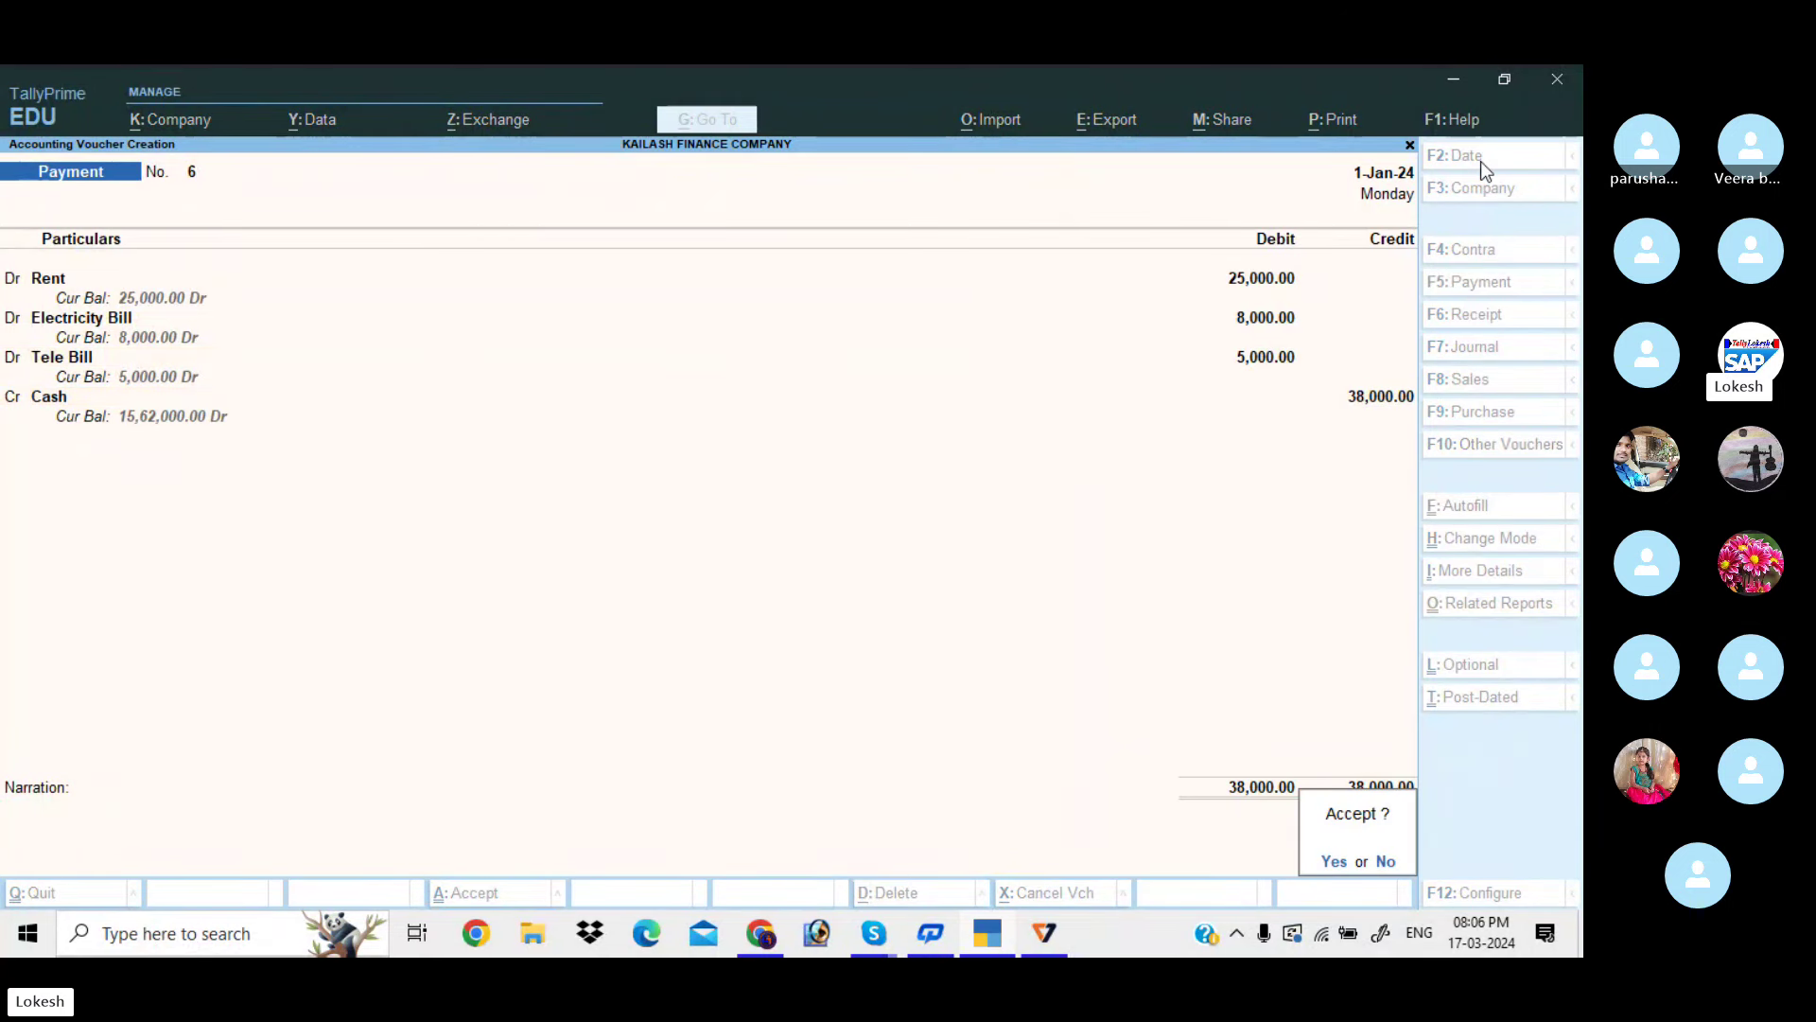
key("Return")
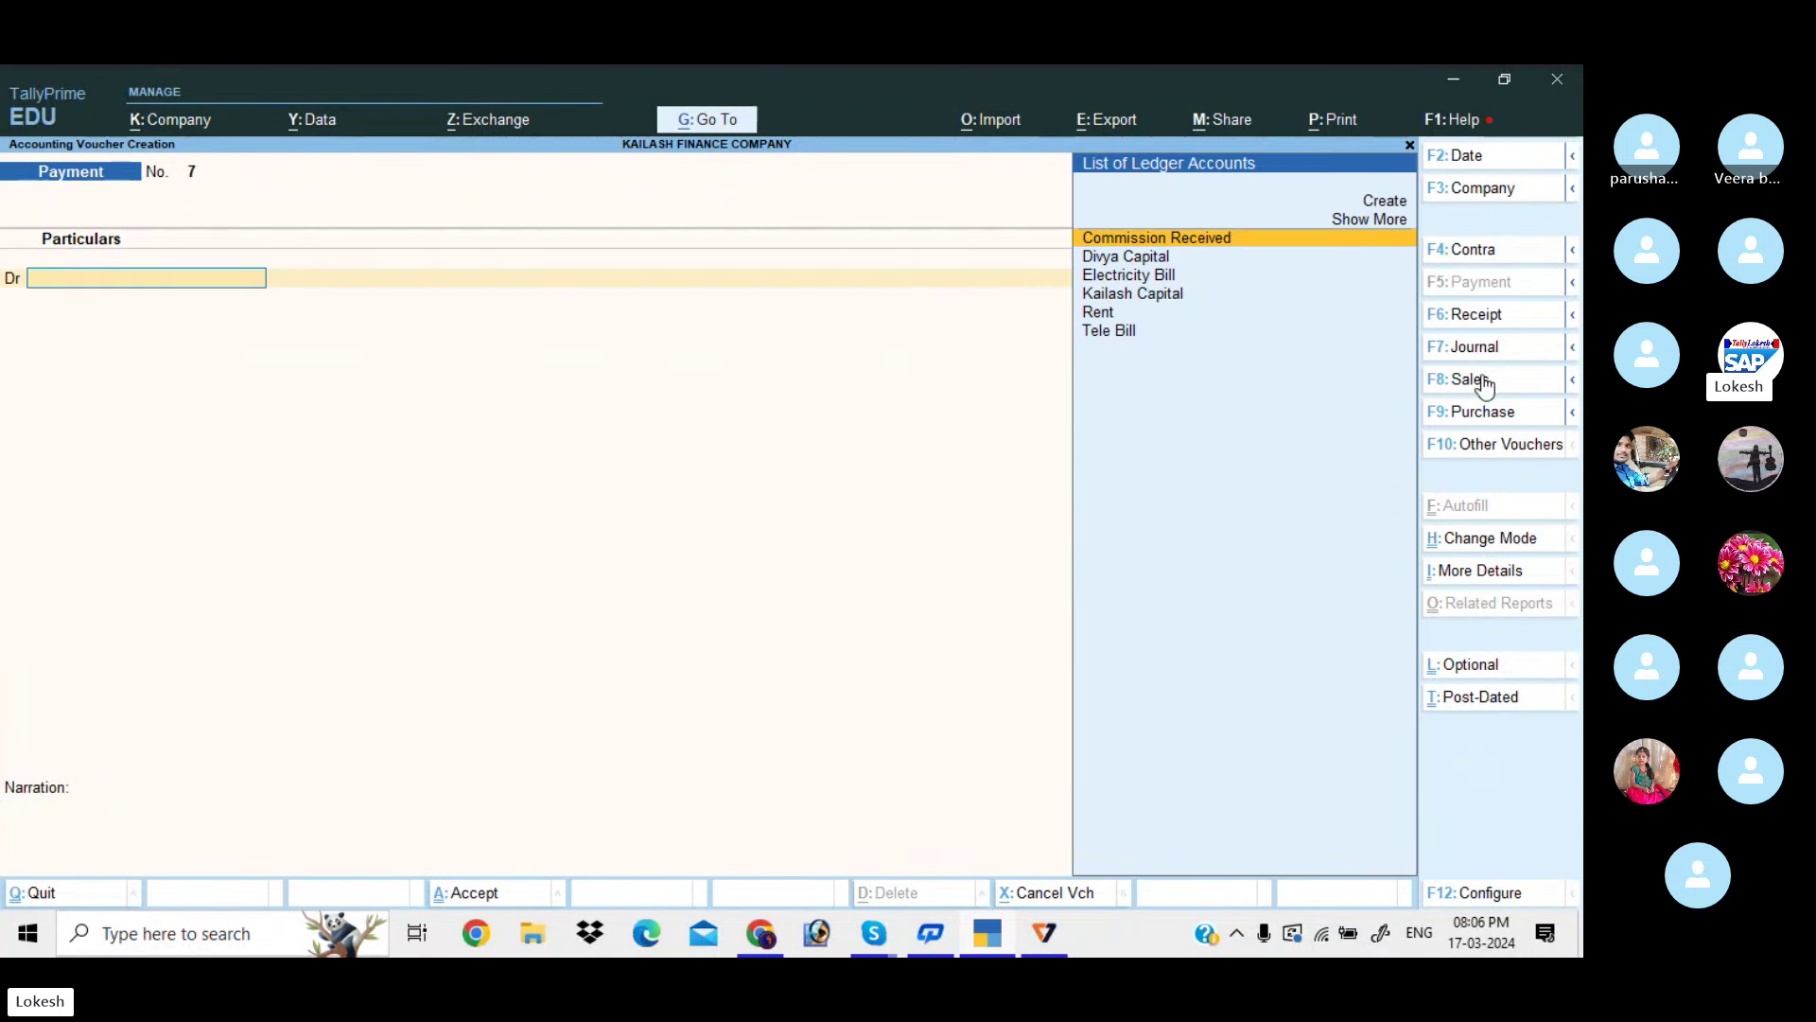
Switch to a receipt voucher and date it 1-Feb-24
left_click(1503, 319)
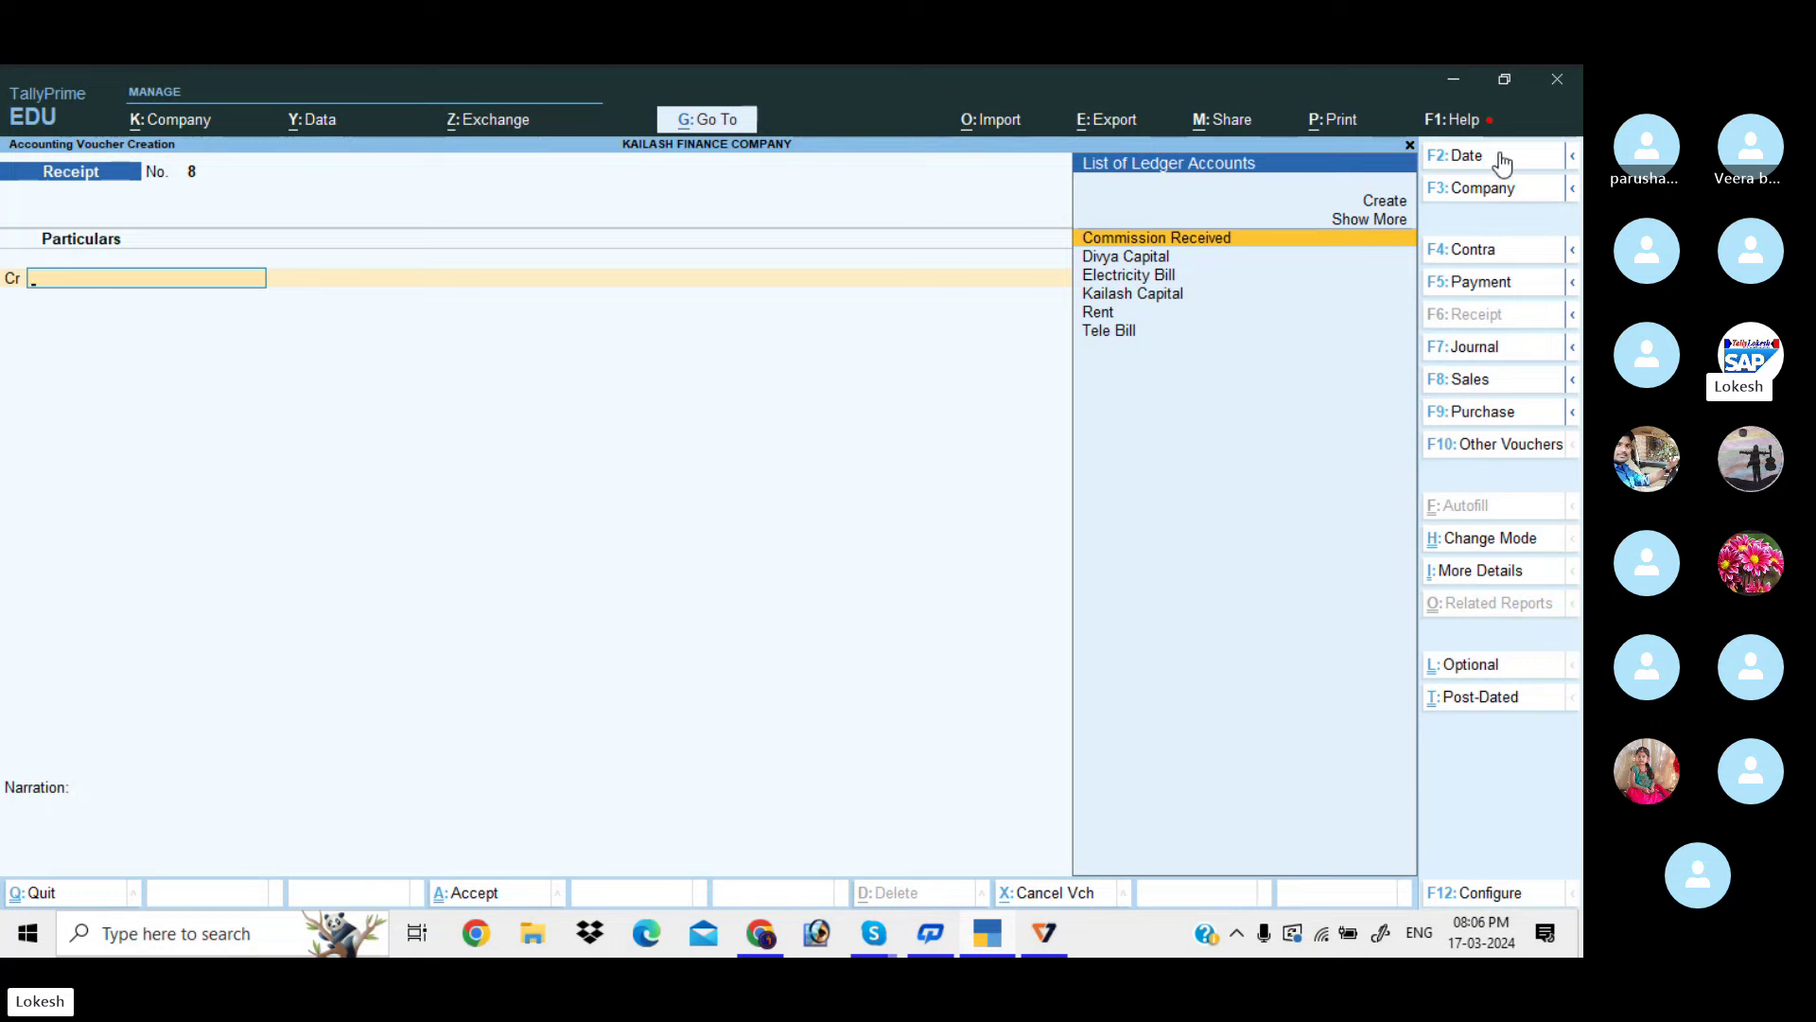
left_click(1501, 157)
key("BackSpace")
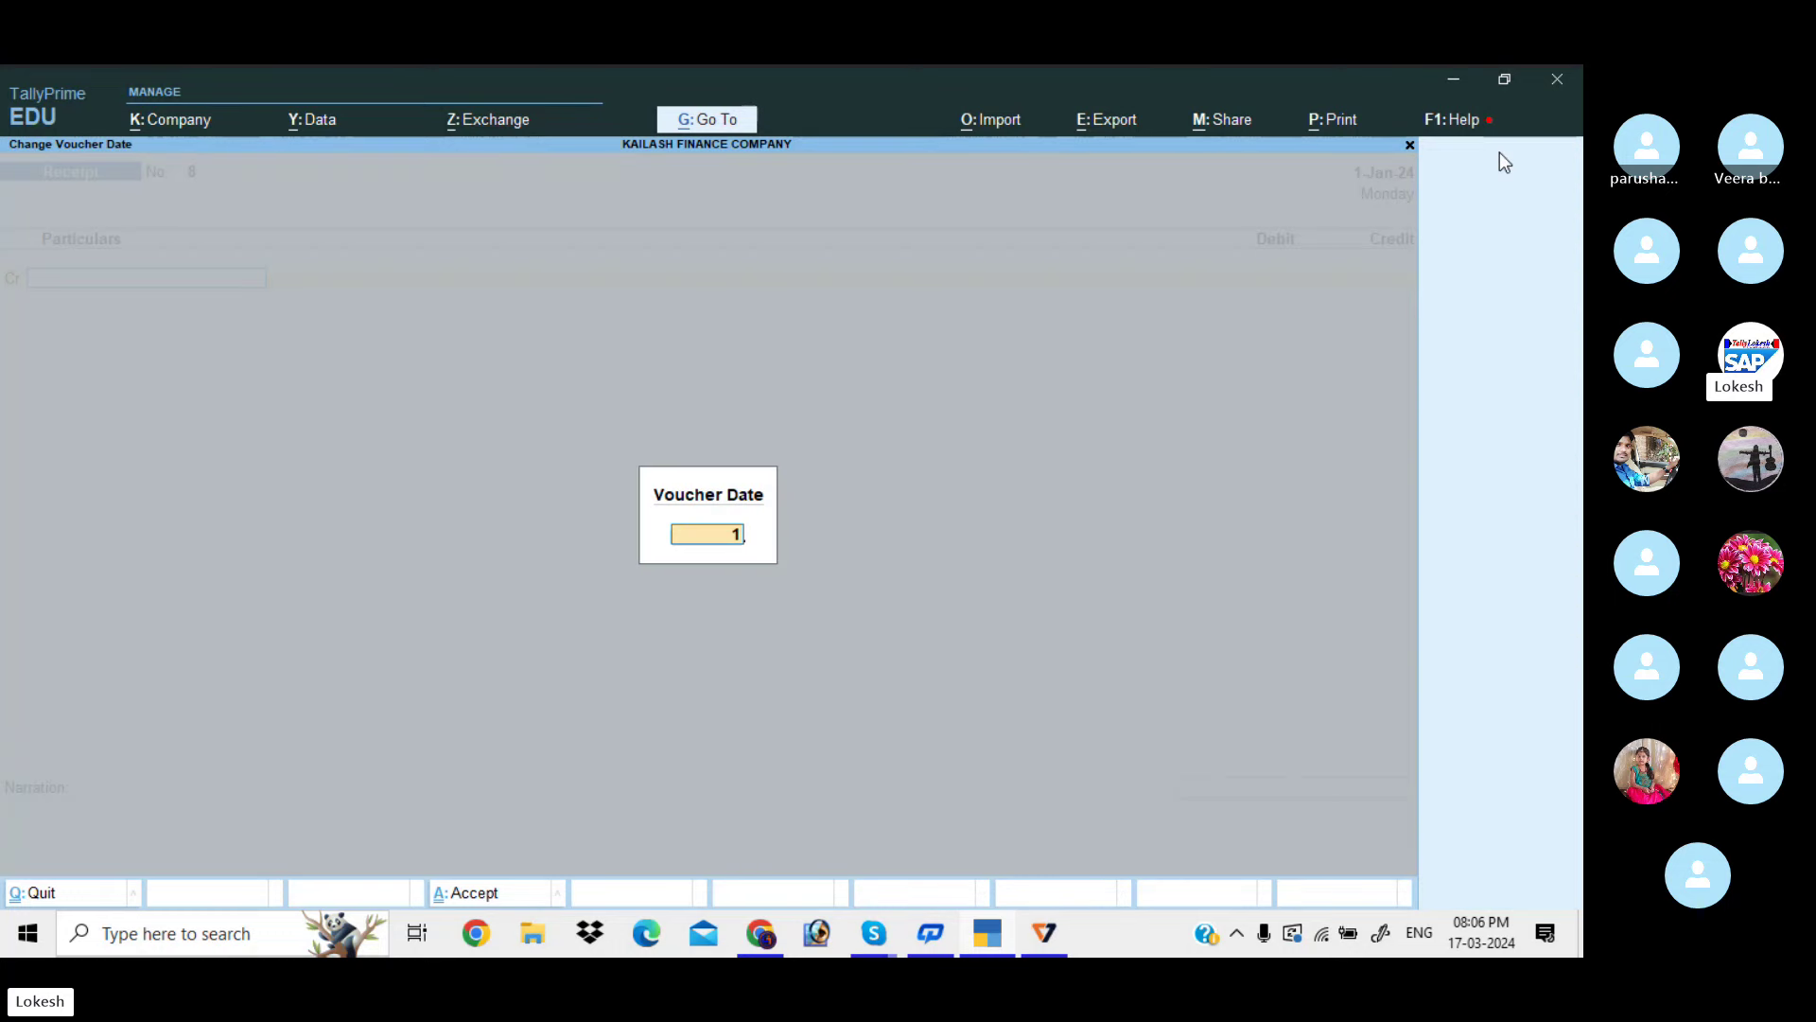
type("1-Feb-2")
key("Return")
Credit Commission Received with 45,000 against a Cash debit and save the receipt without a narration
type("c")
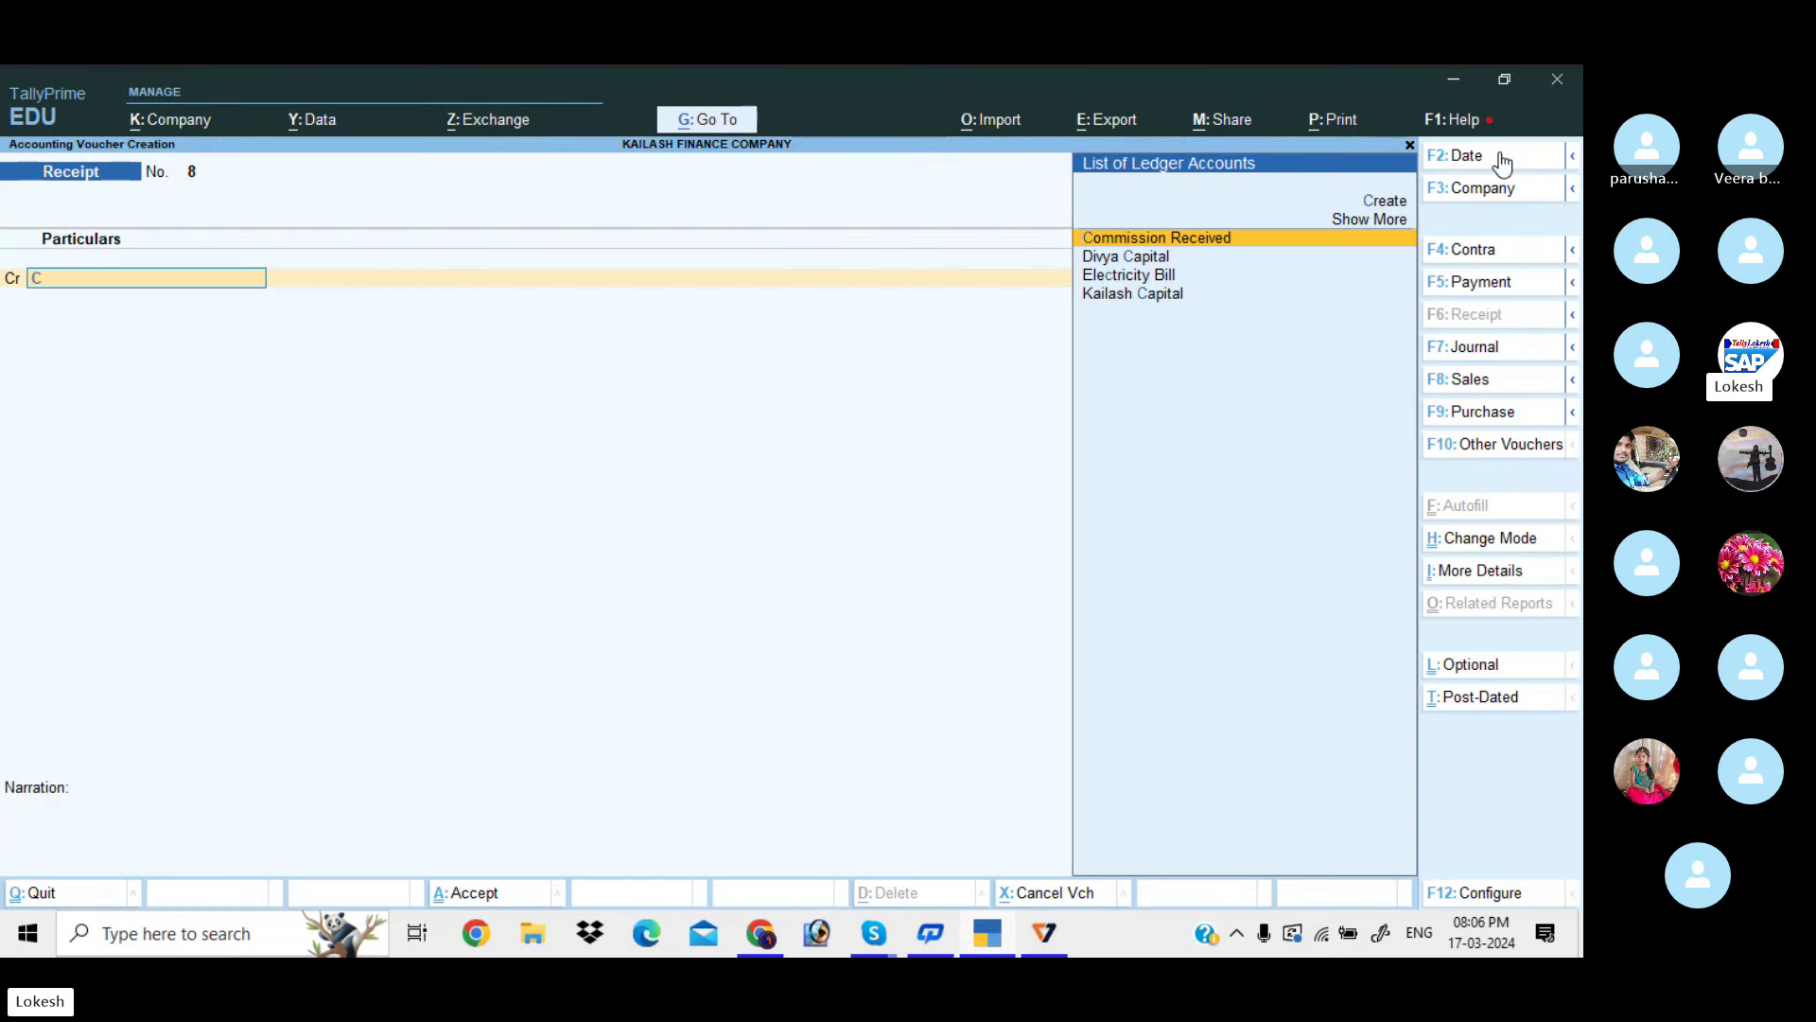
key("Return")
type("45000")
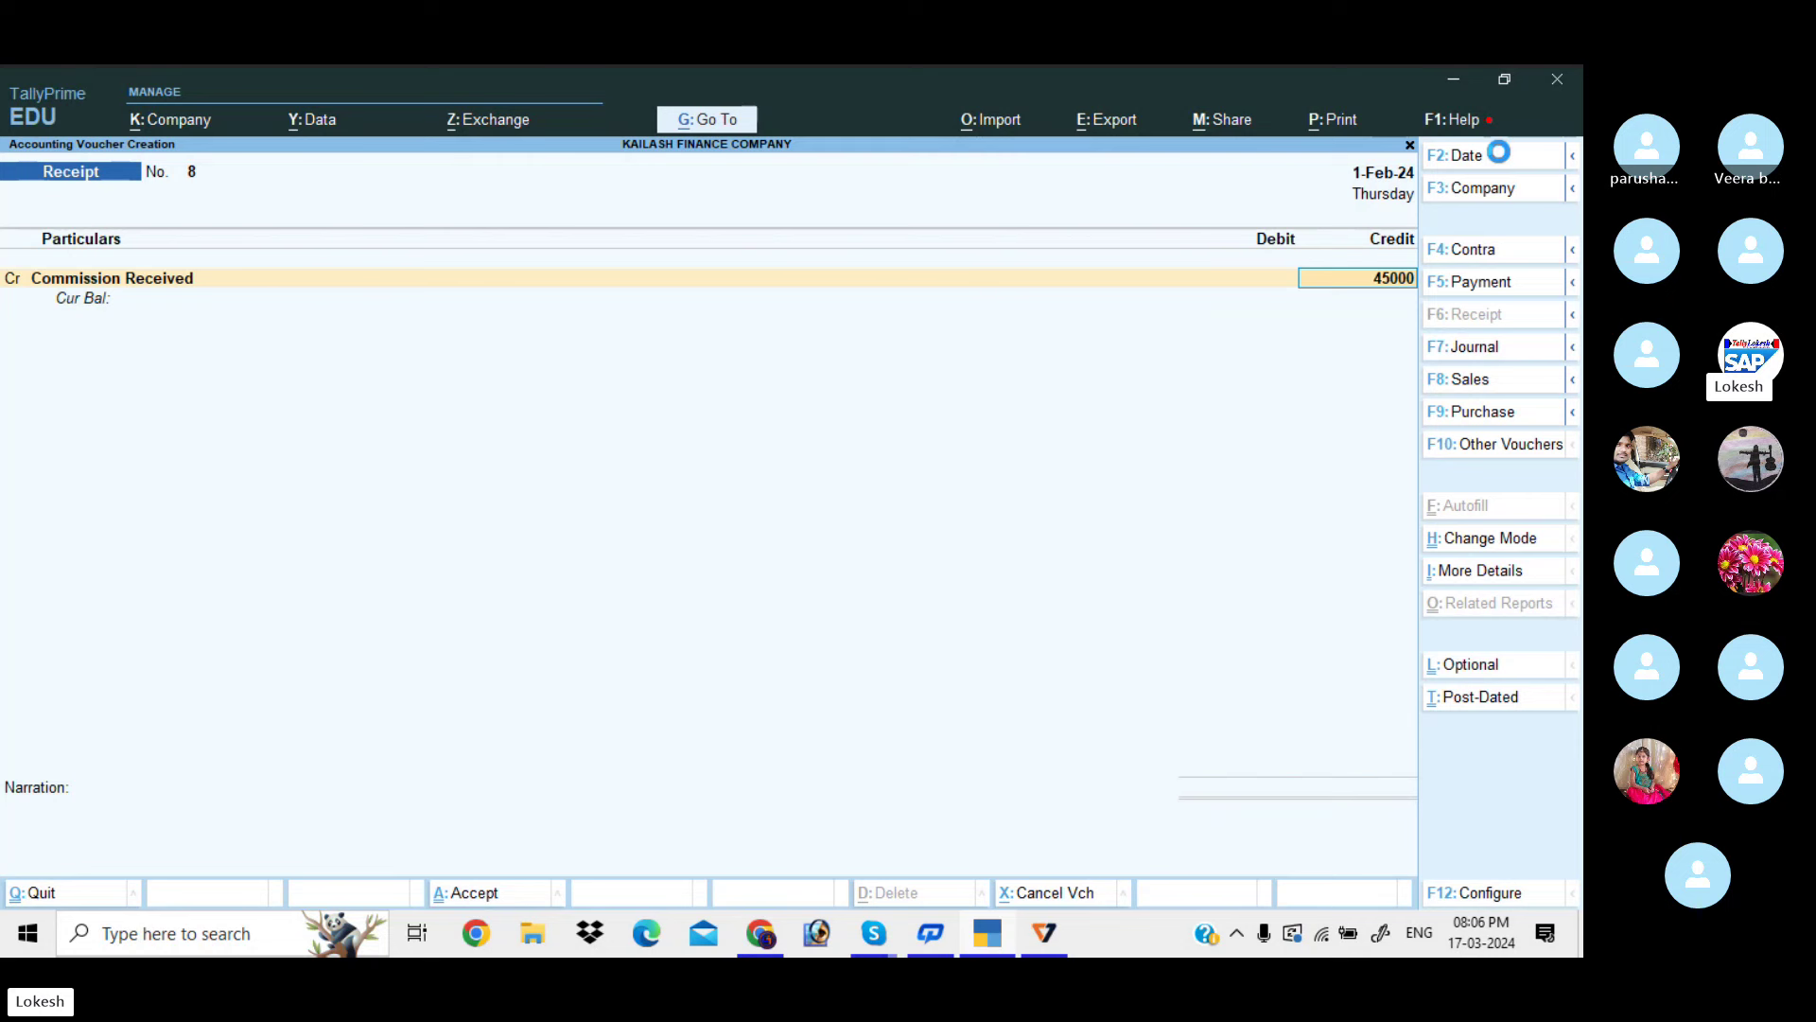
key("Return")
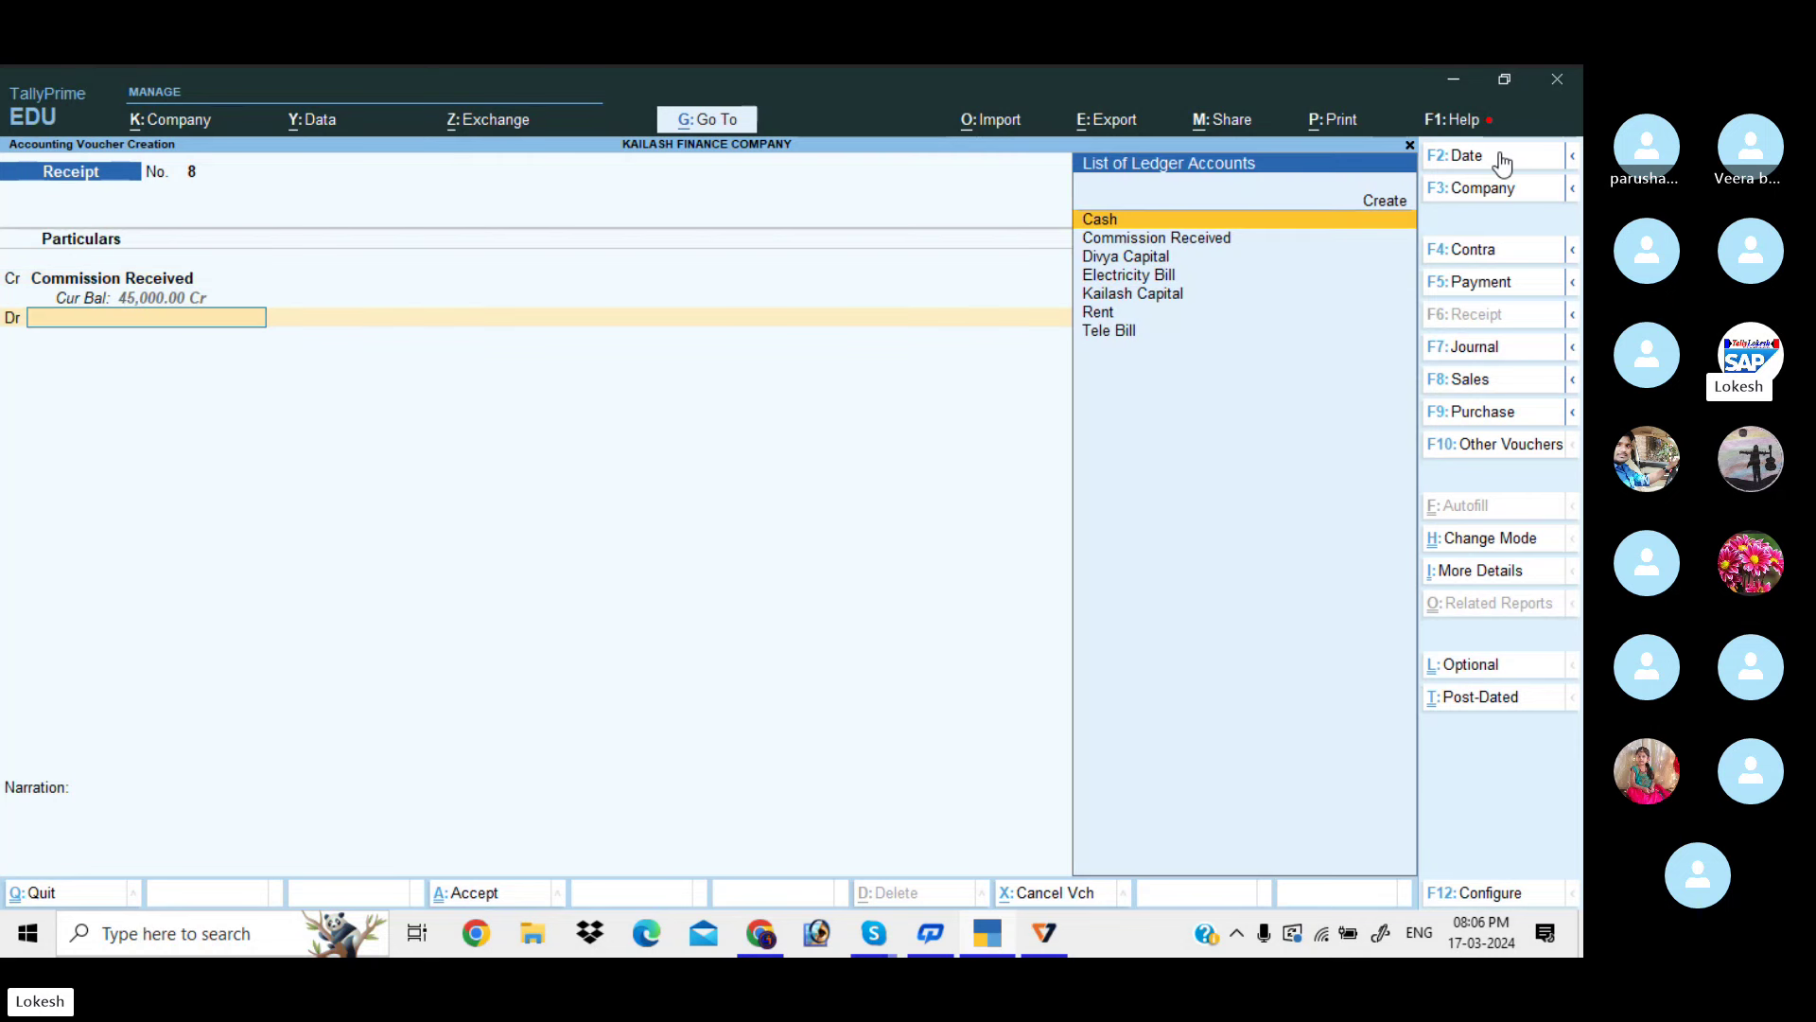
key("Return")
key("Return")
key("Return")
key("Return")
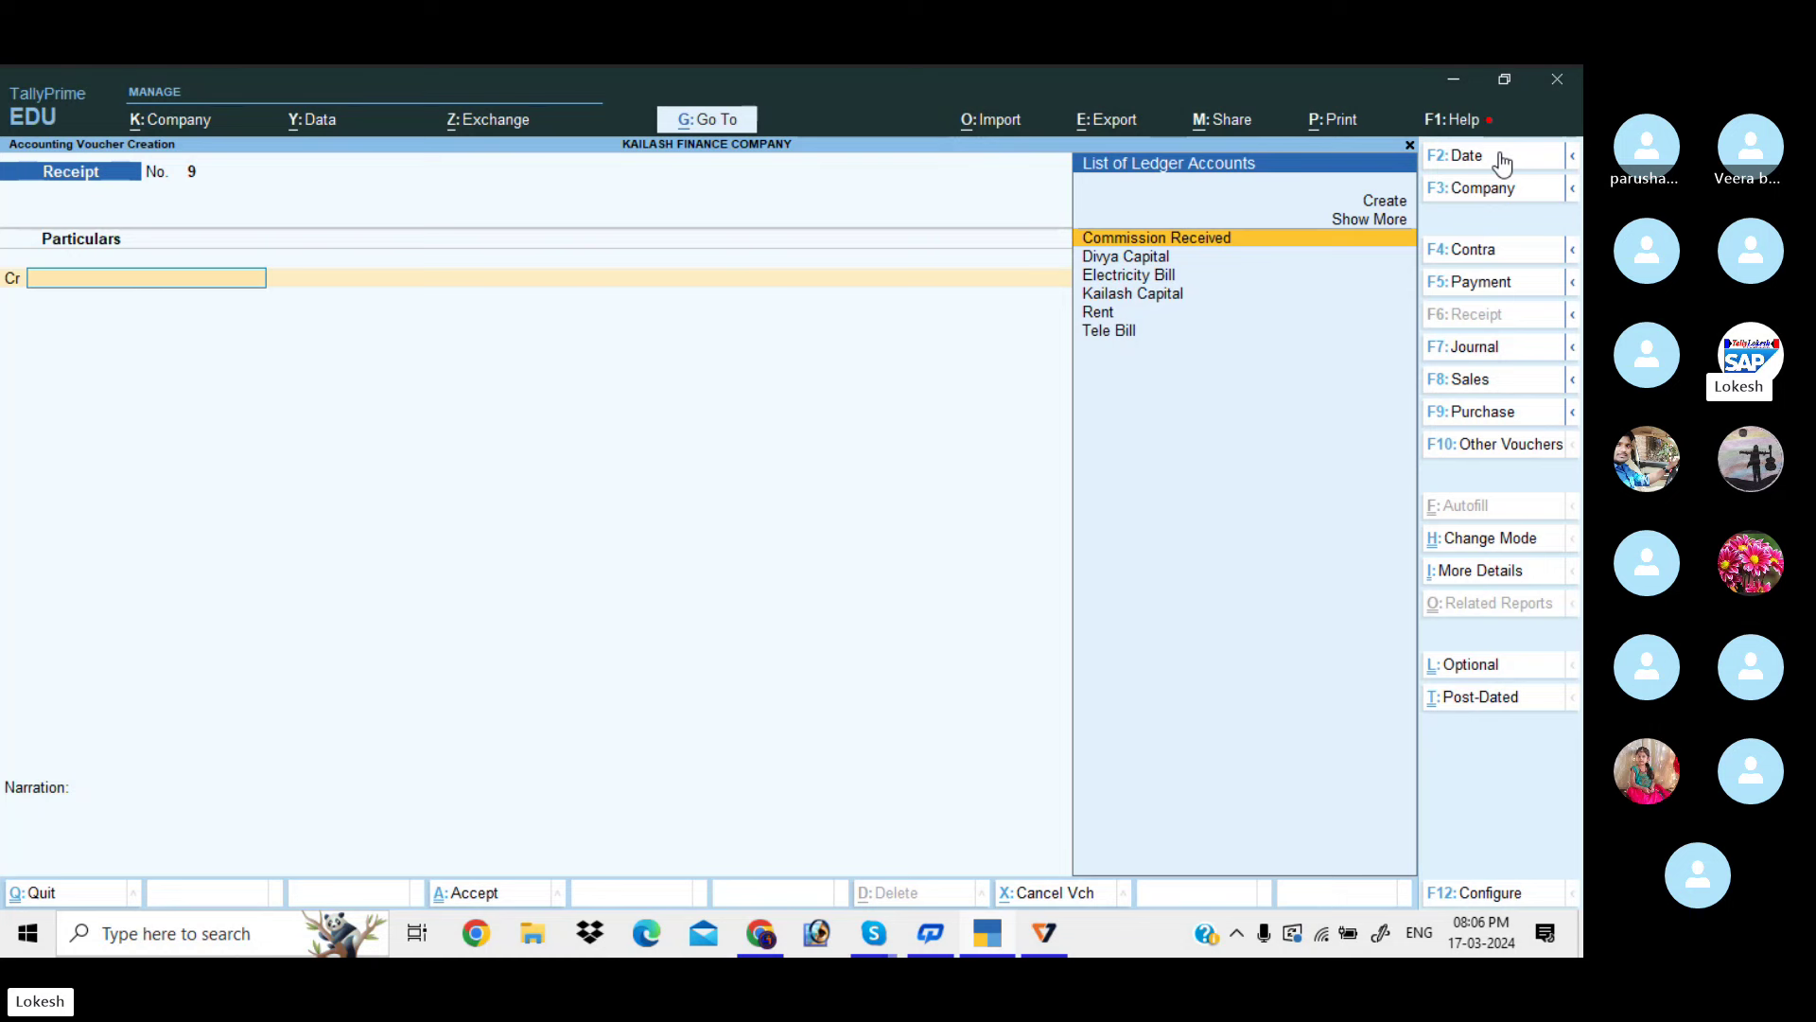
Leave voucher entry and review the Day Book for the period 1-Apr-23 to 31-Mar-24, then close it
key("Escape")
key("Return")
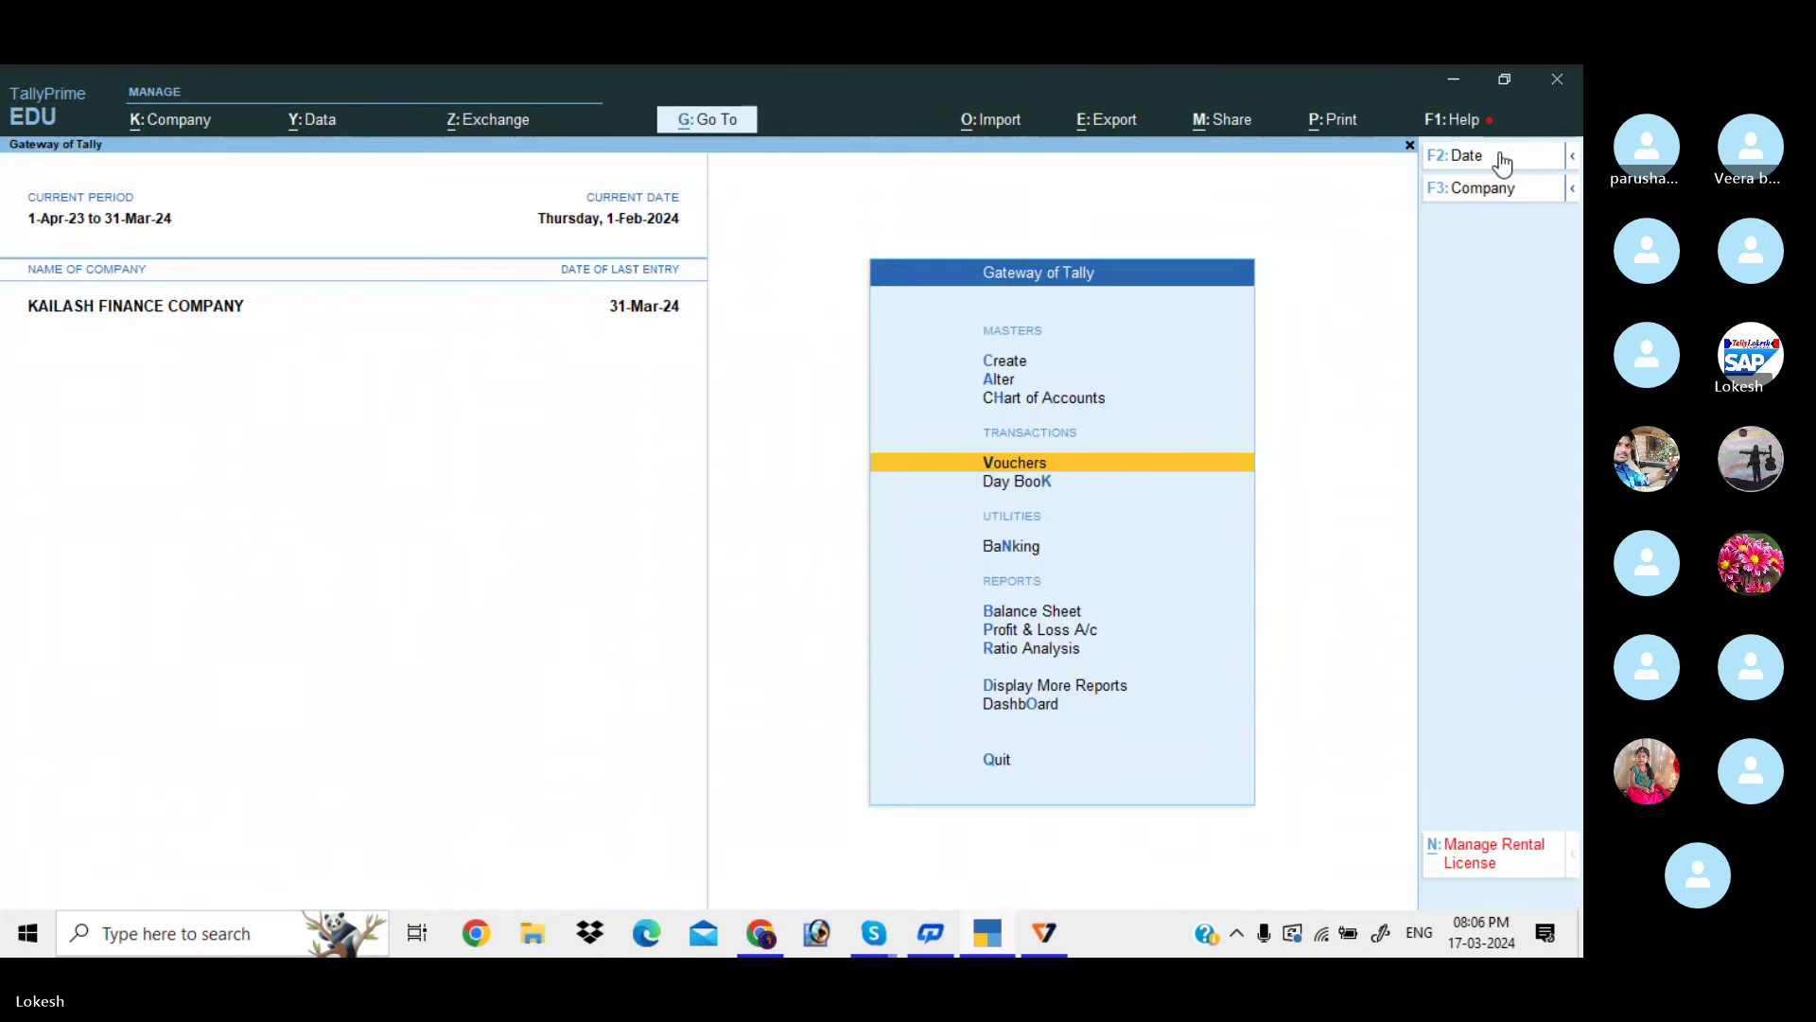
key("Return")
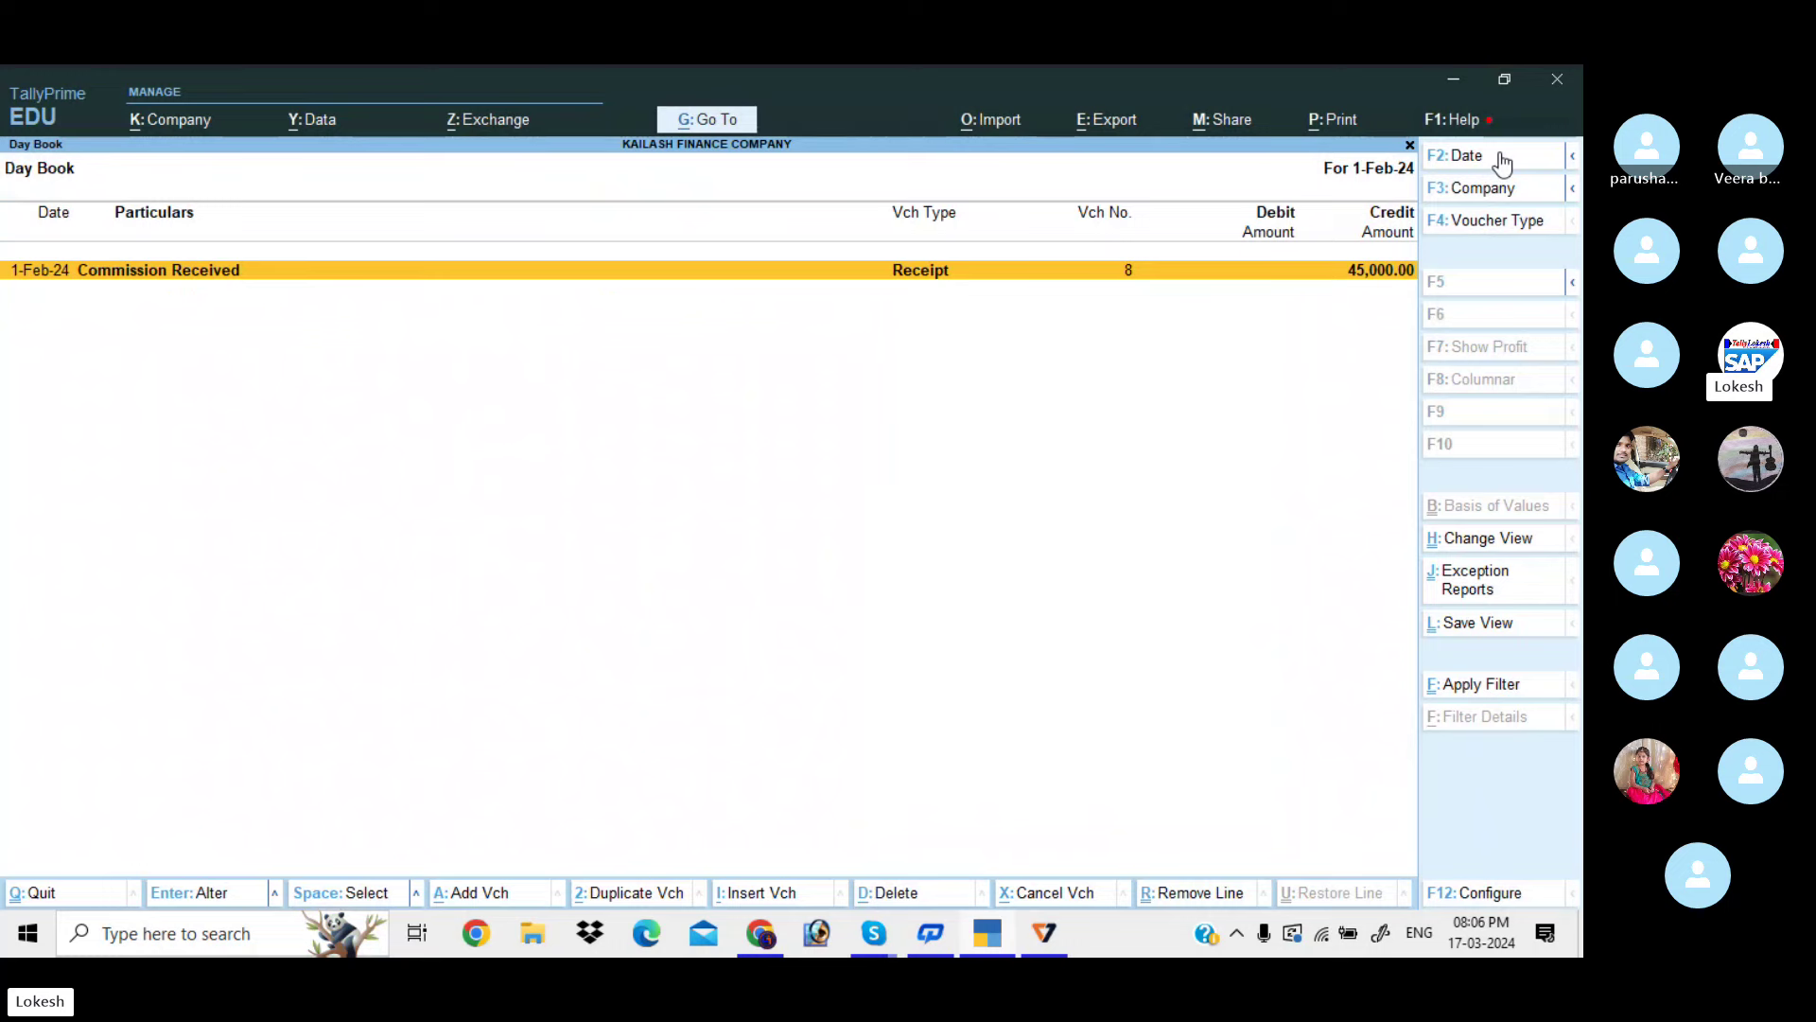
left_click(1502, 161)
key("BackSpace")
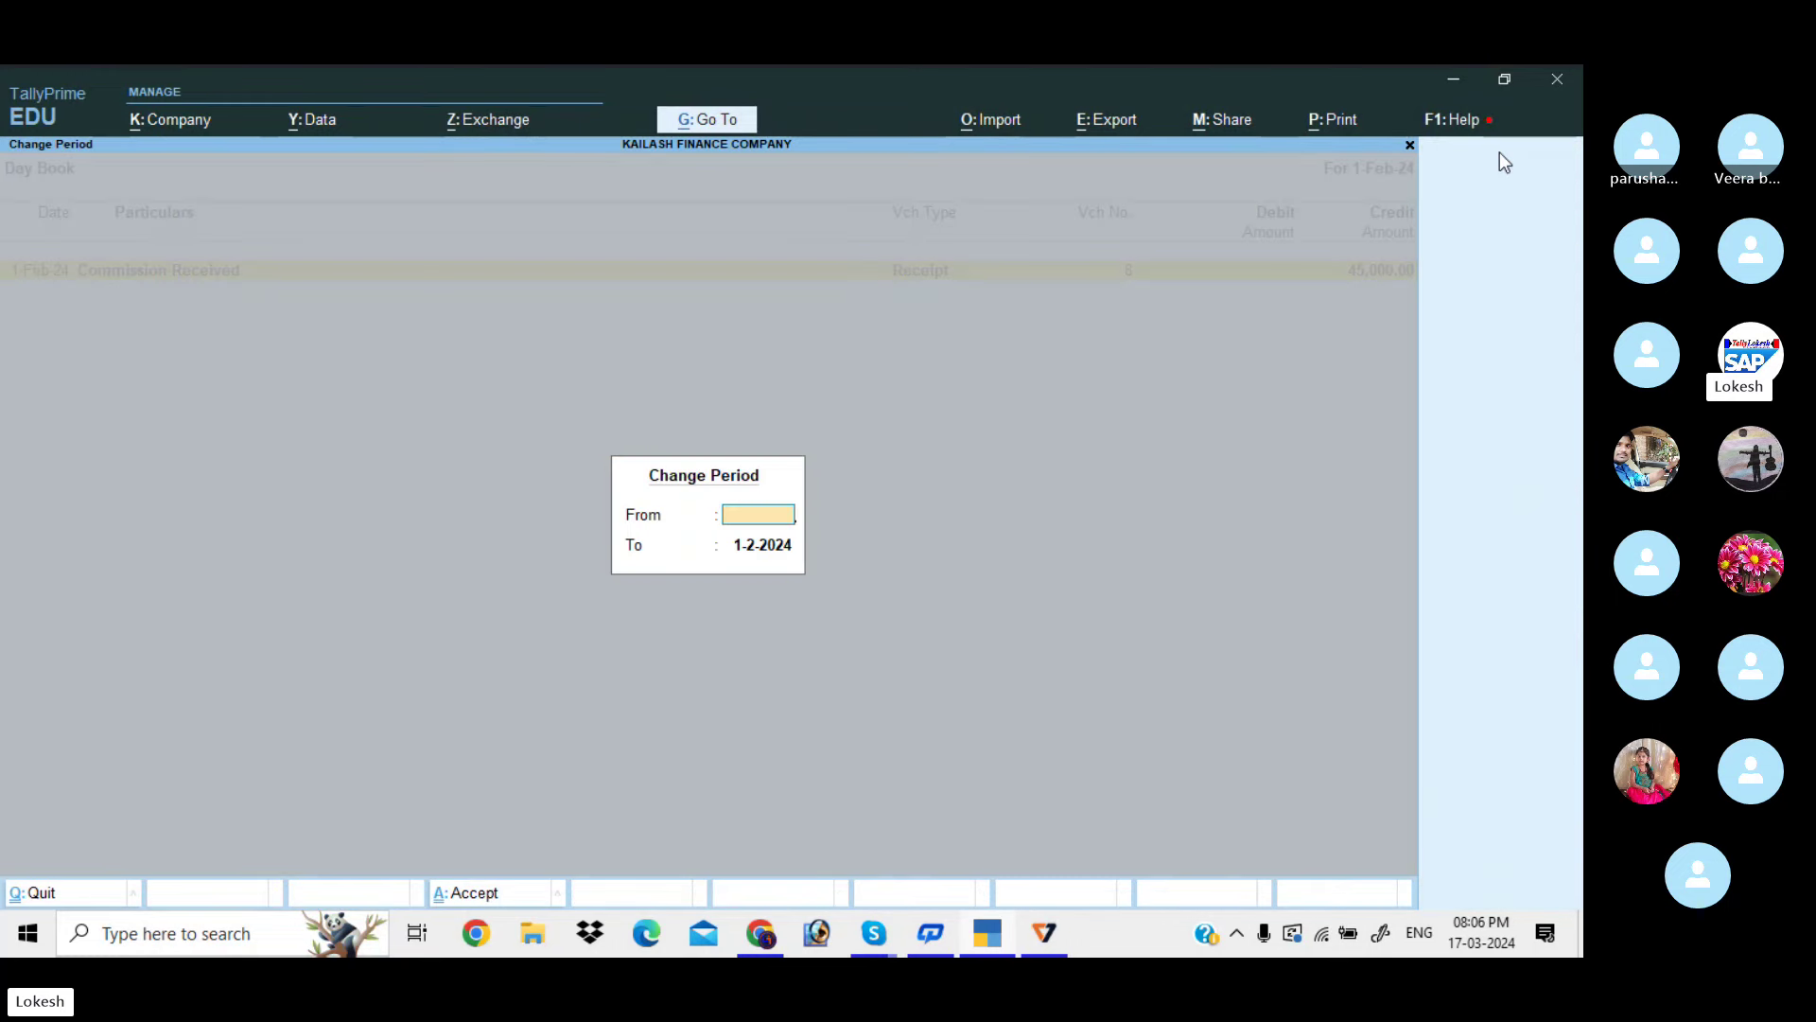
key("Return")
key("BackSpace")
key("Return")
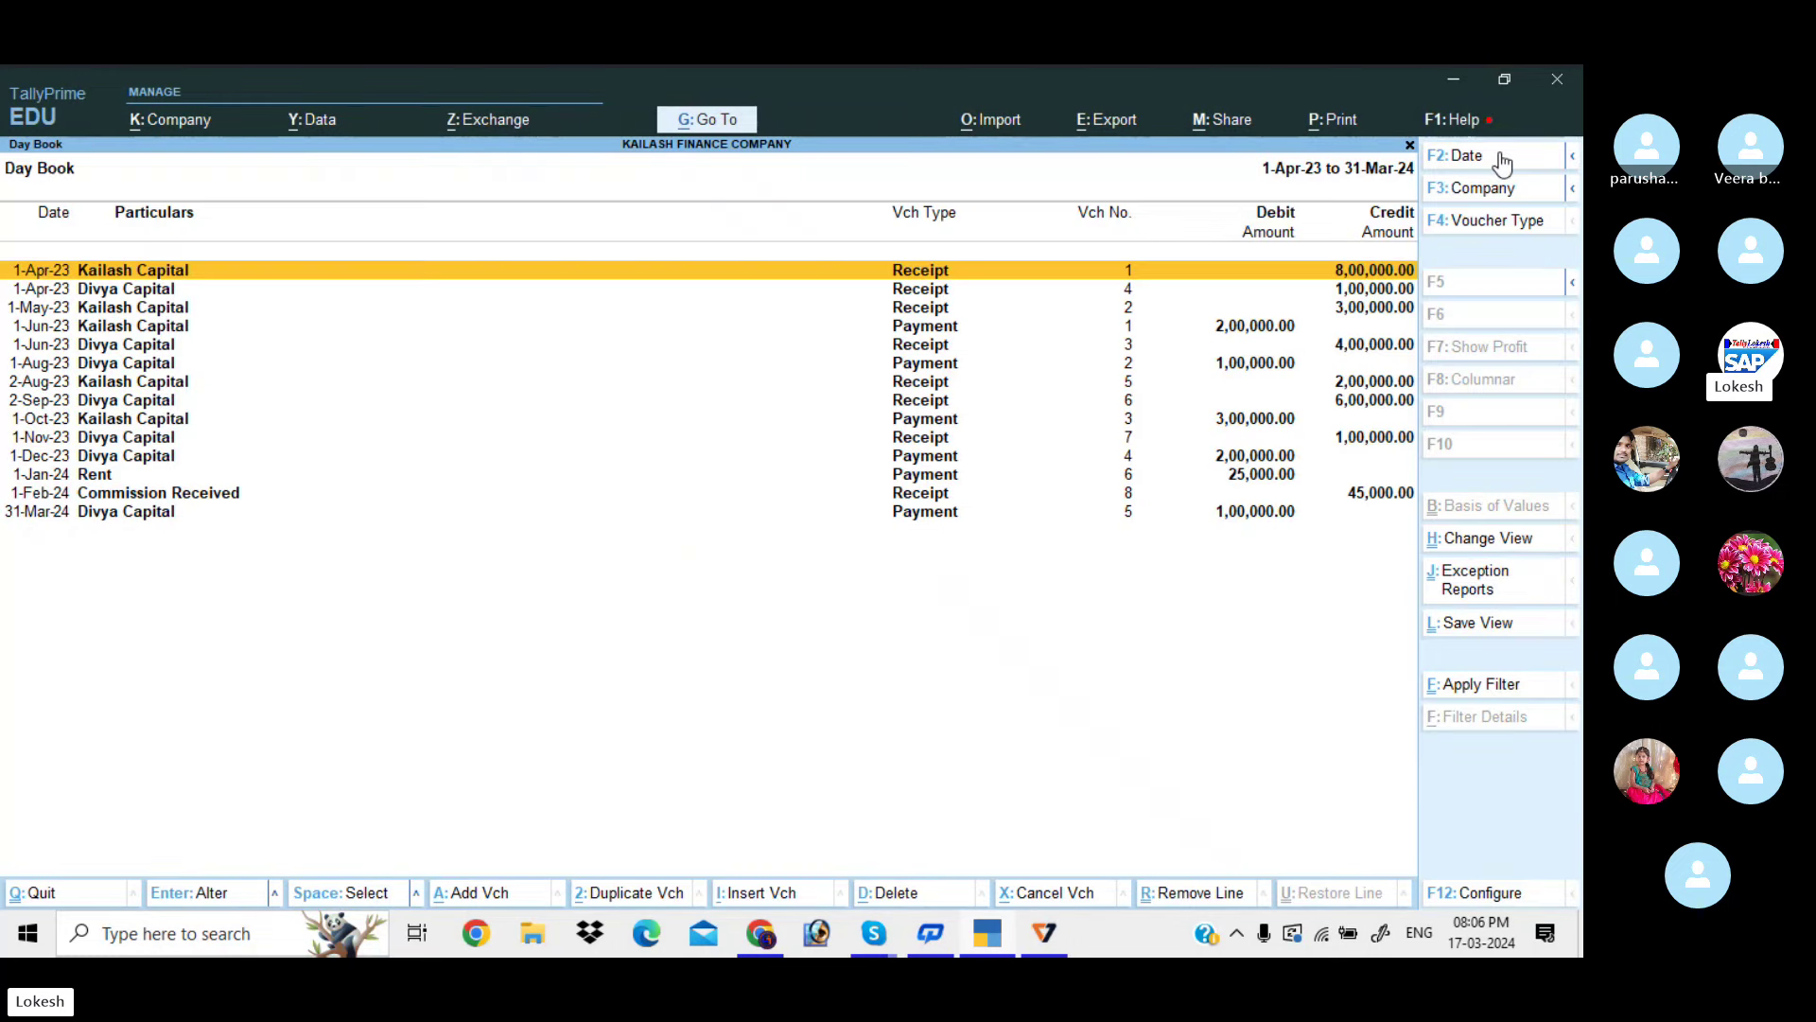
key("Escape")
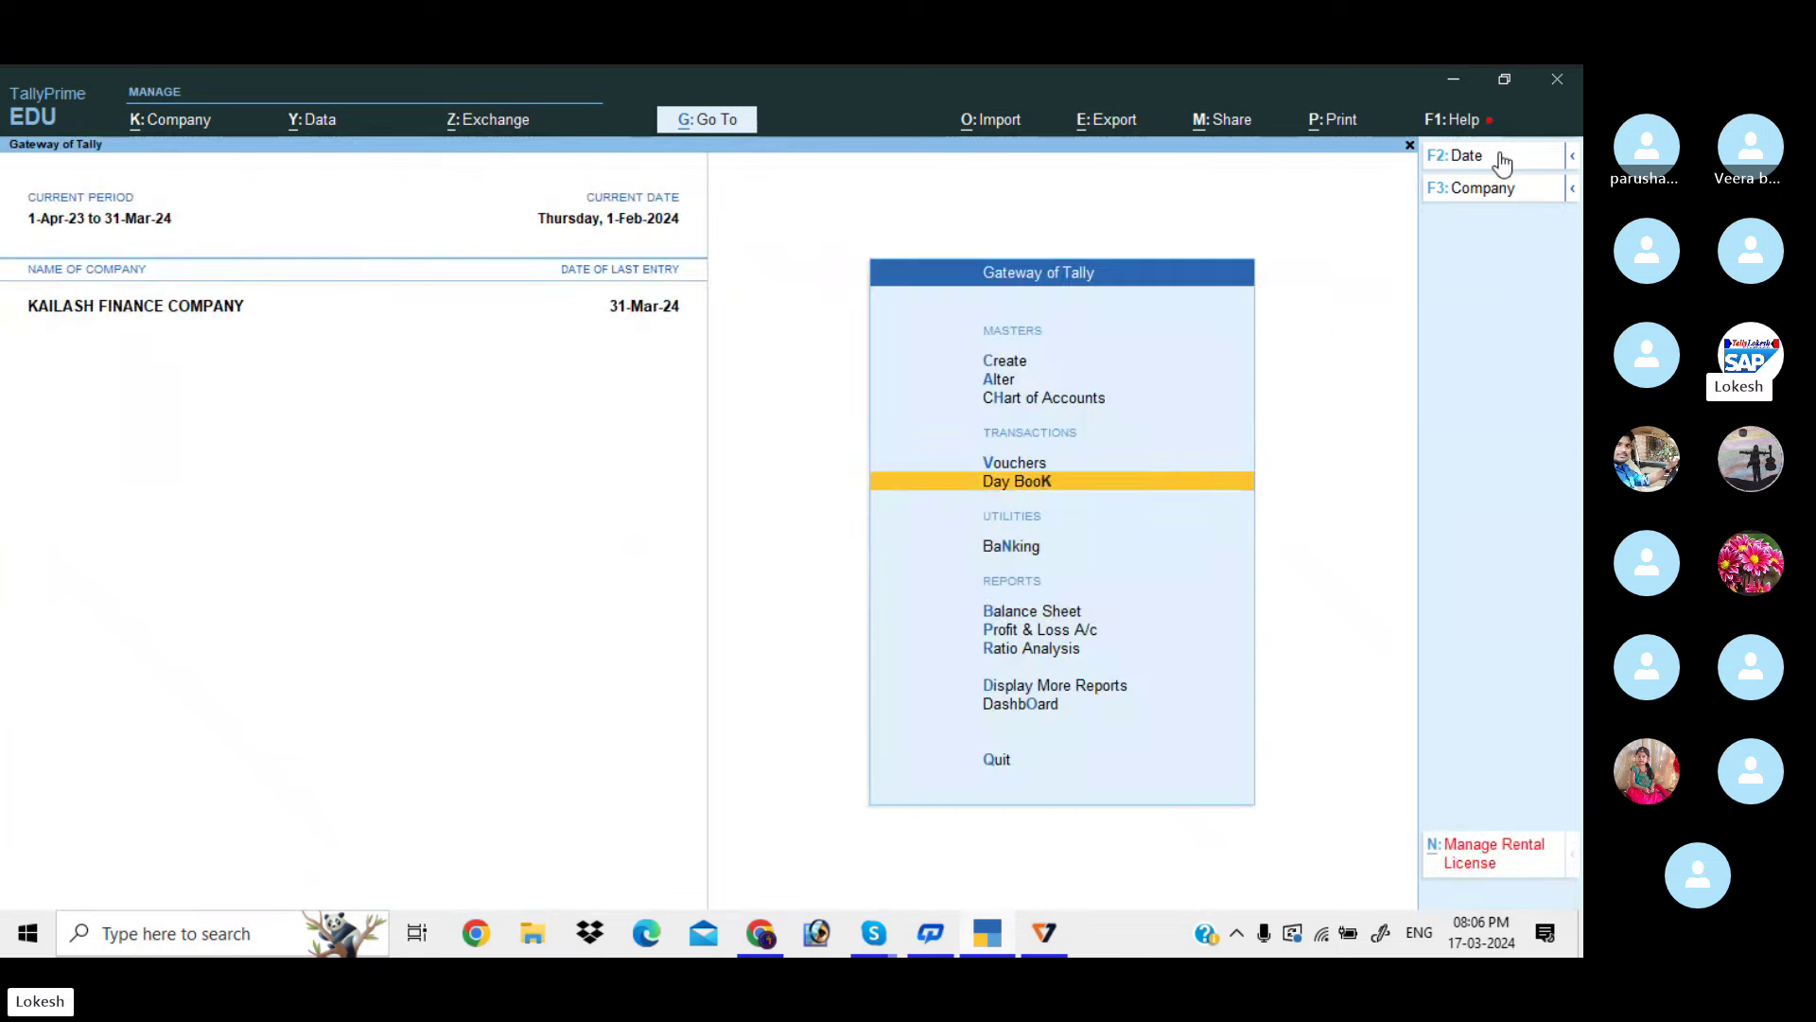
Review the Profit & Loss A/c in detailed form, then close it
key("Down")
key("Down")
key("Down")
key("Return")
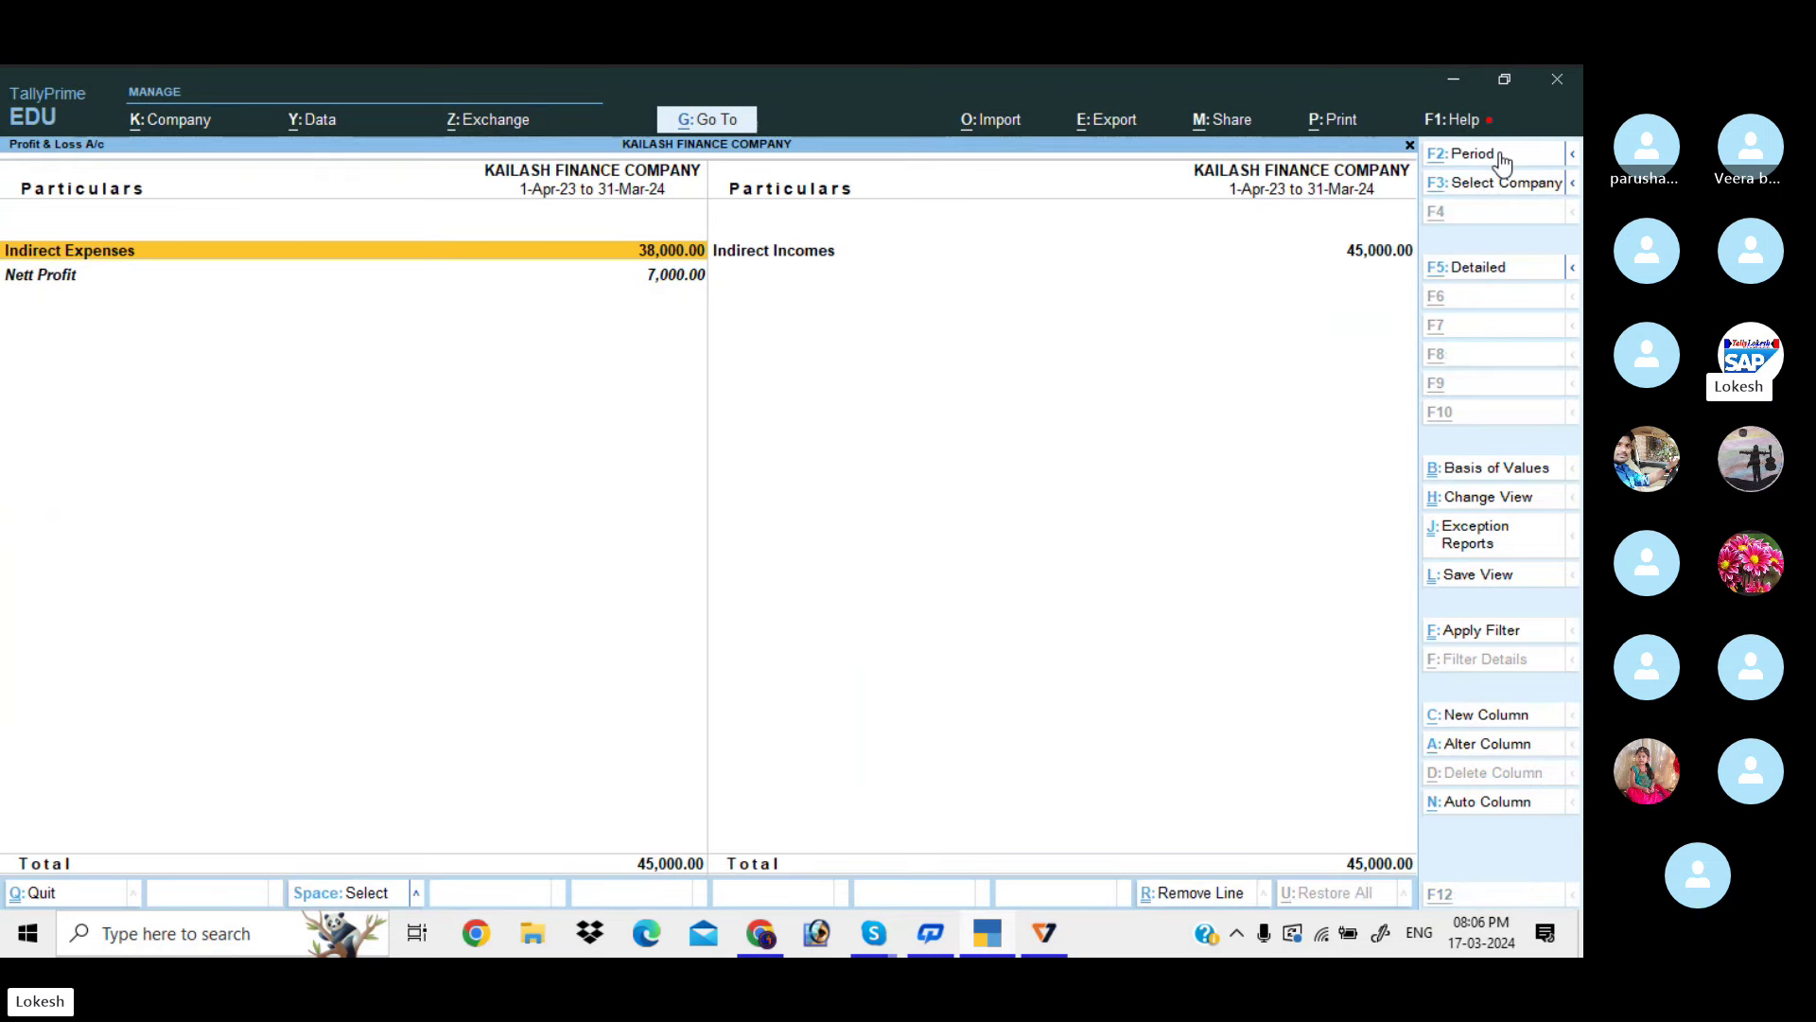
key("alt+F5")
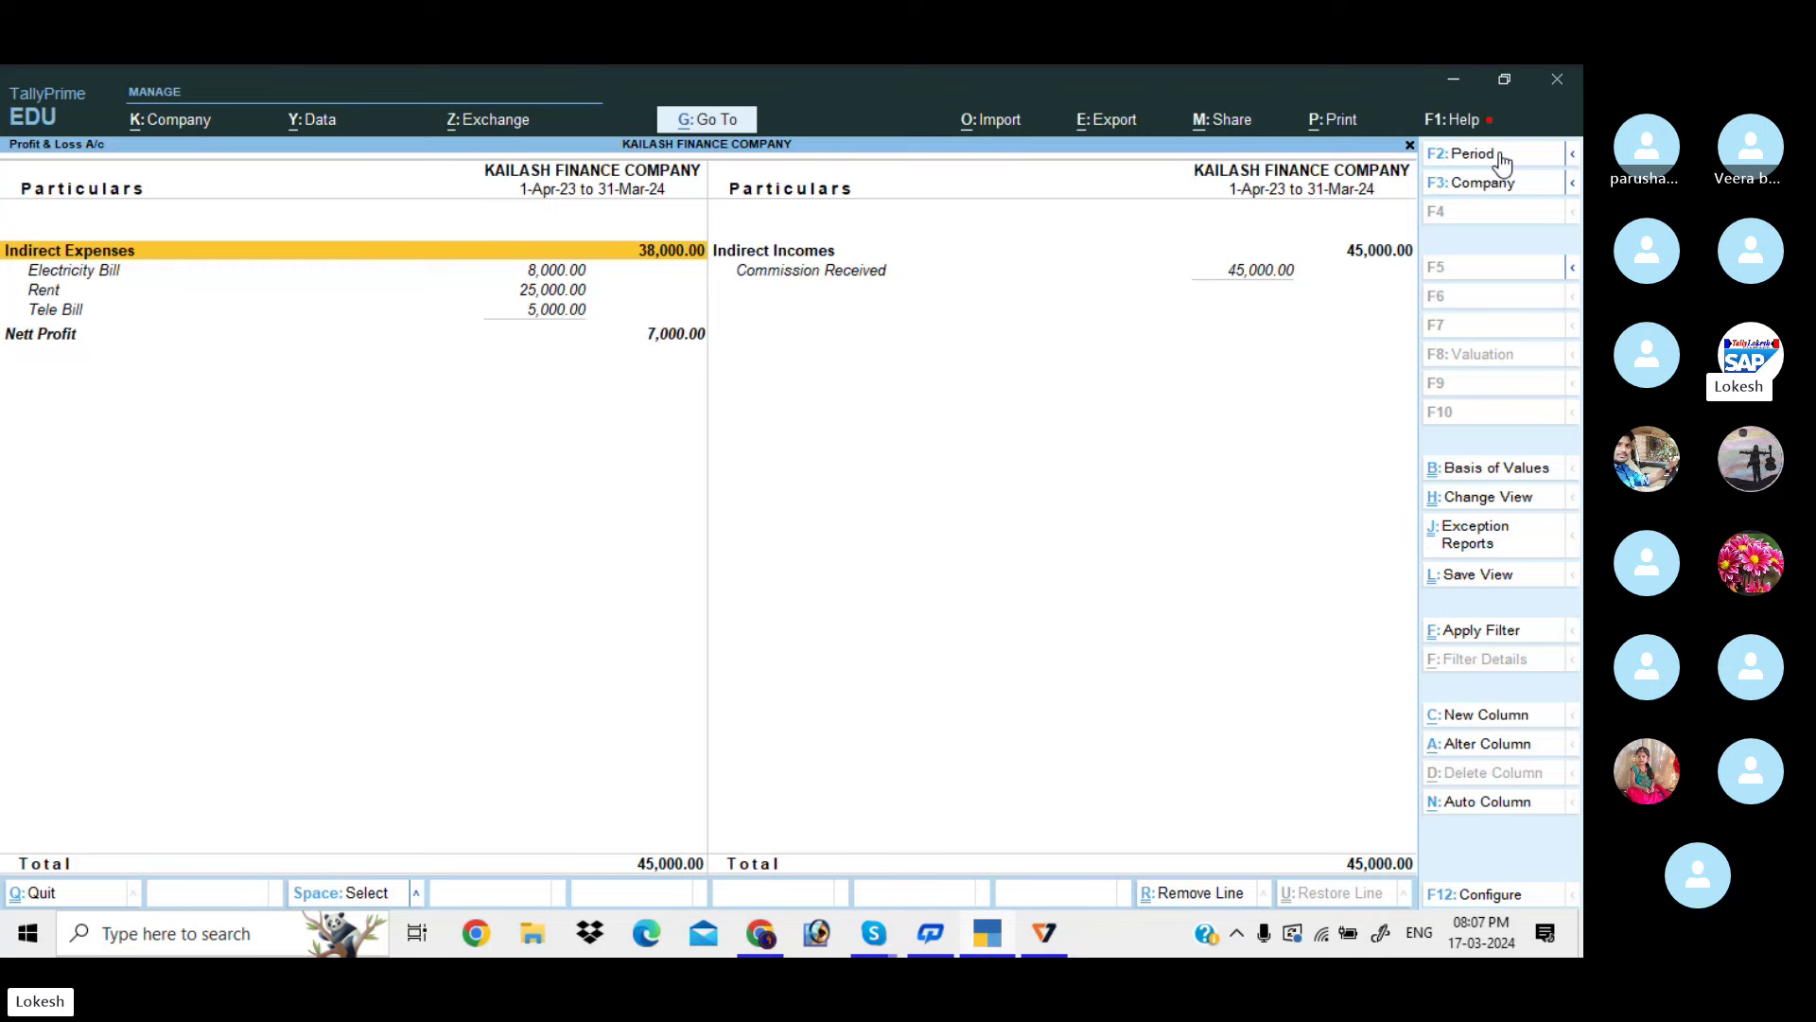
key("Escape")
Review the company Dashboard and return to the Gateway of Tally
key("Down")
key("Down")
key("Down")
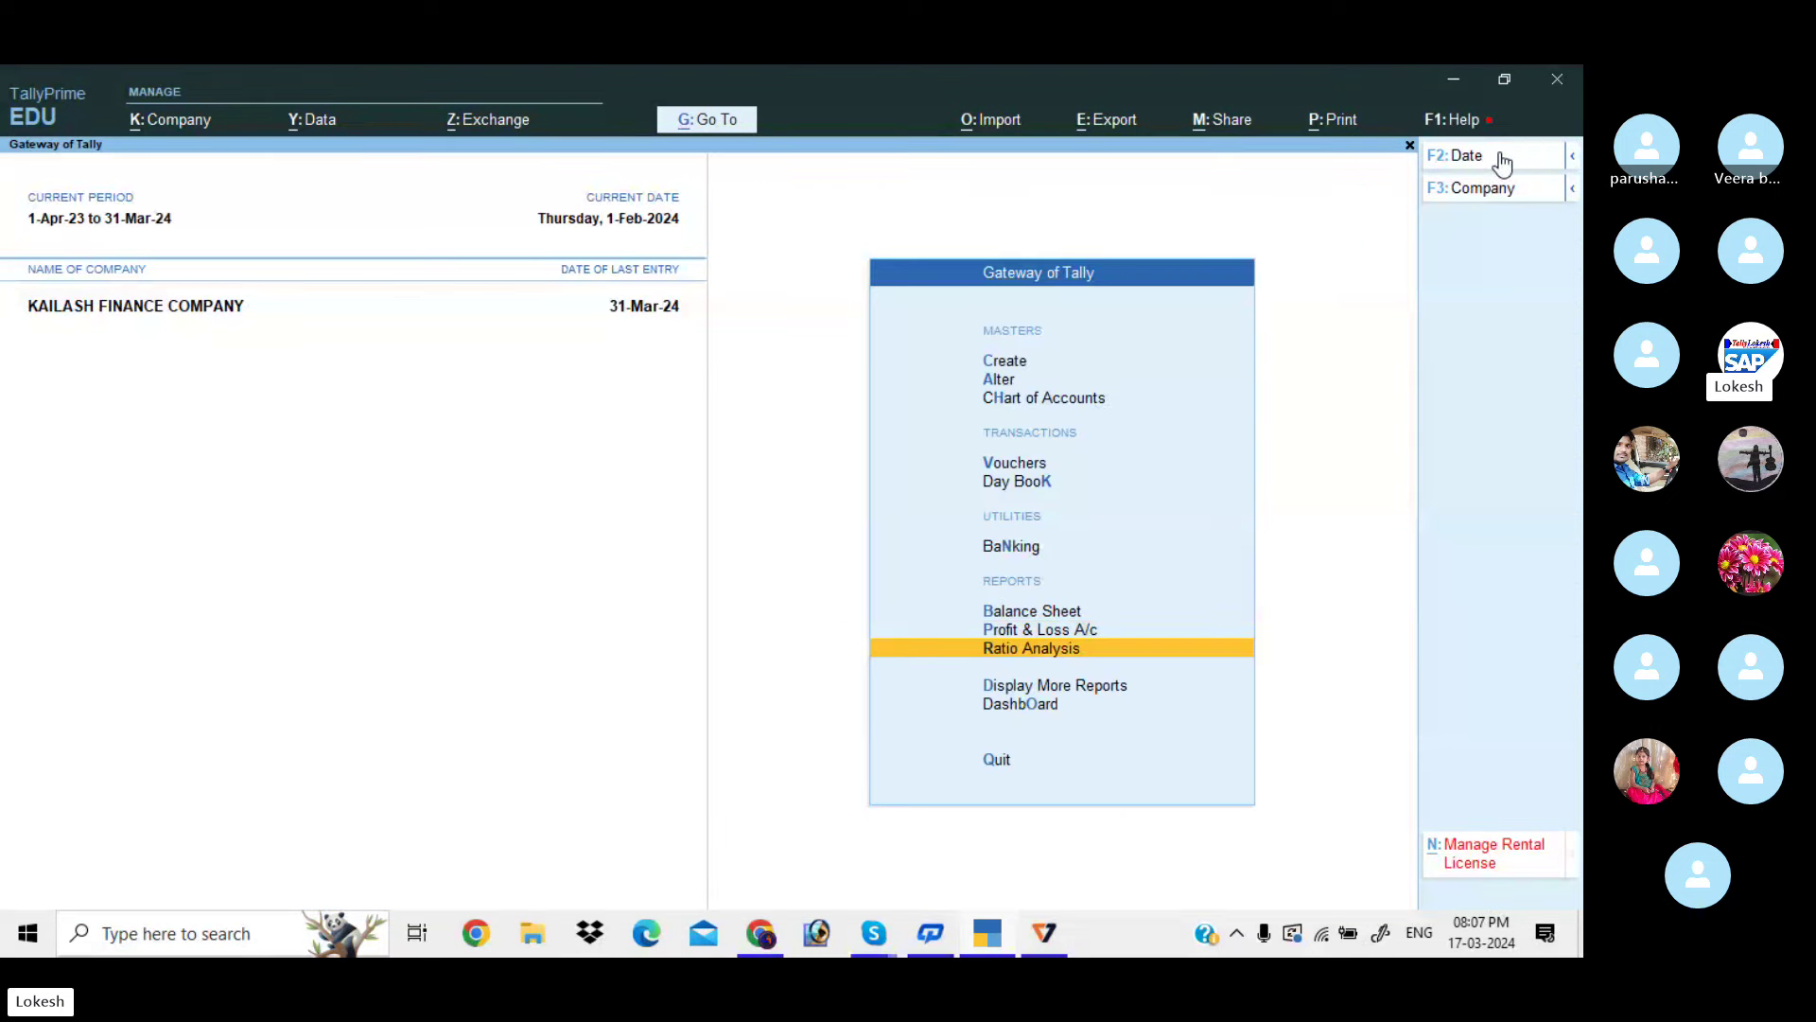
key("Return")
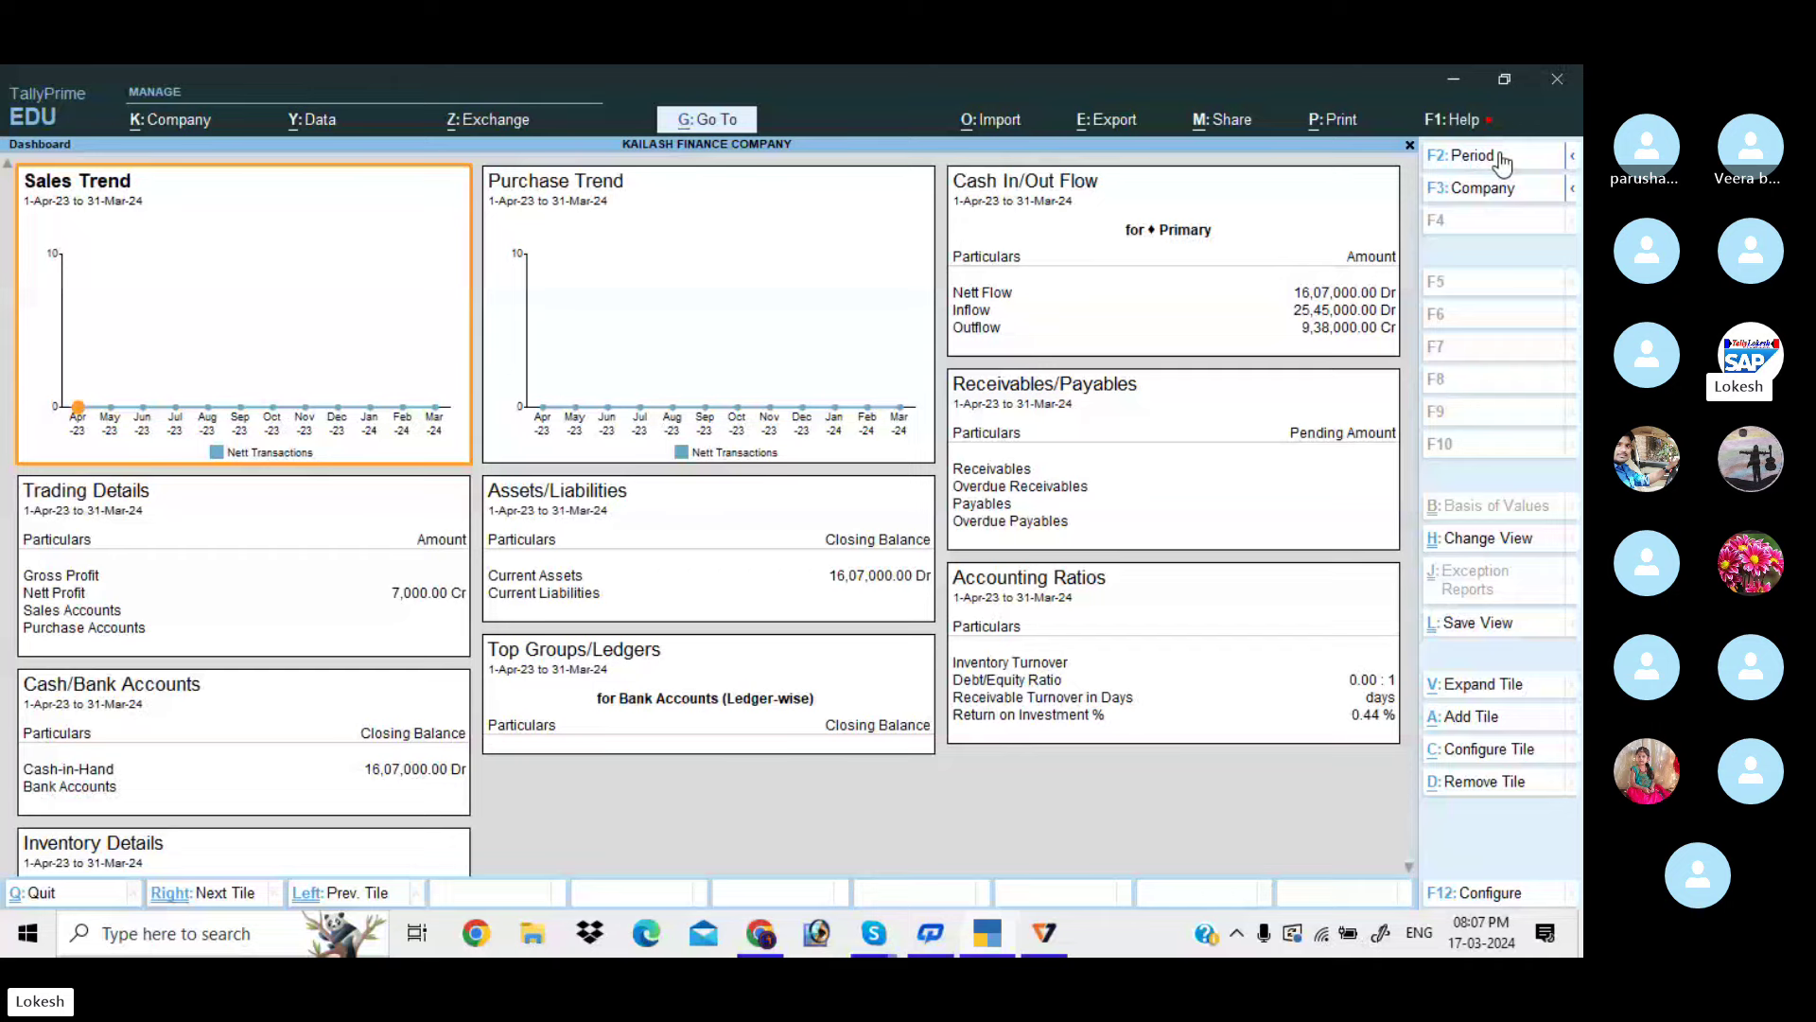
key("Escape")
Display the ledger-wise interest calculation for the capital ledger that carries the company's name
key("Up")
key("Return")
key("Down")
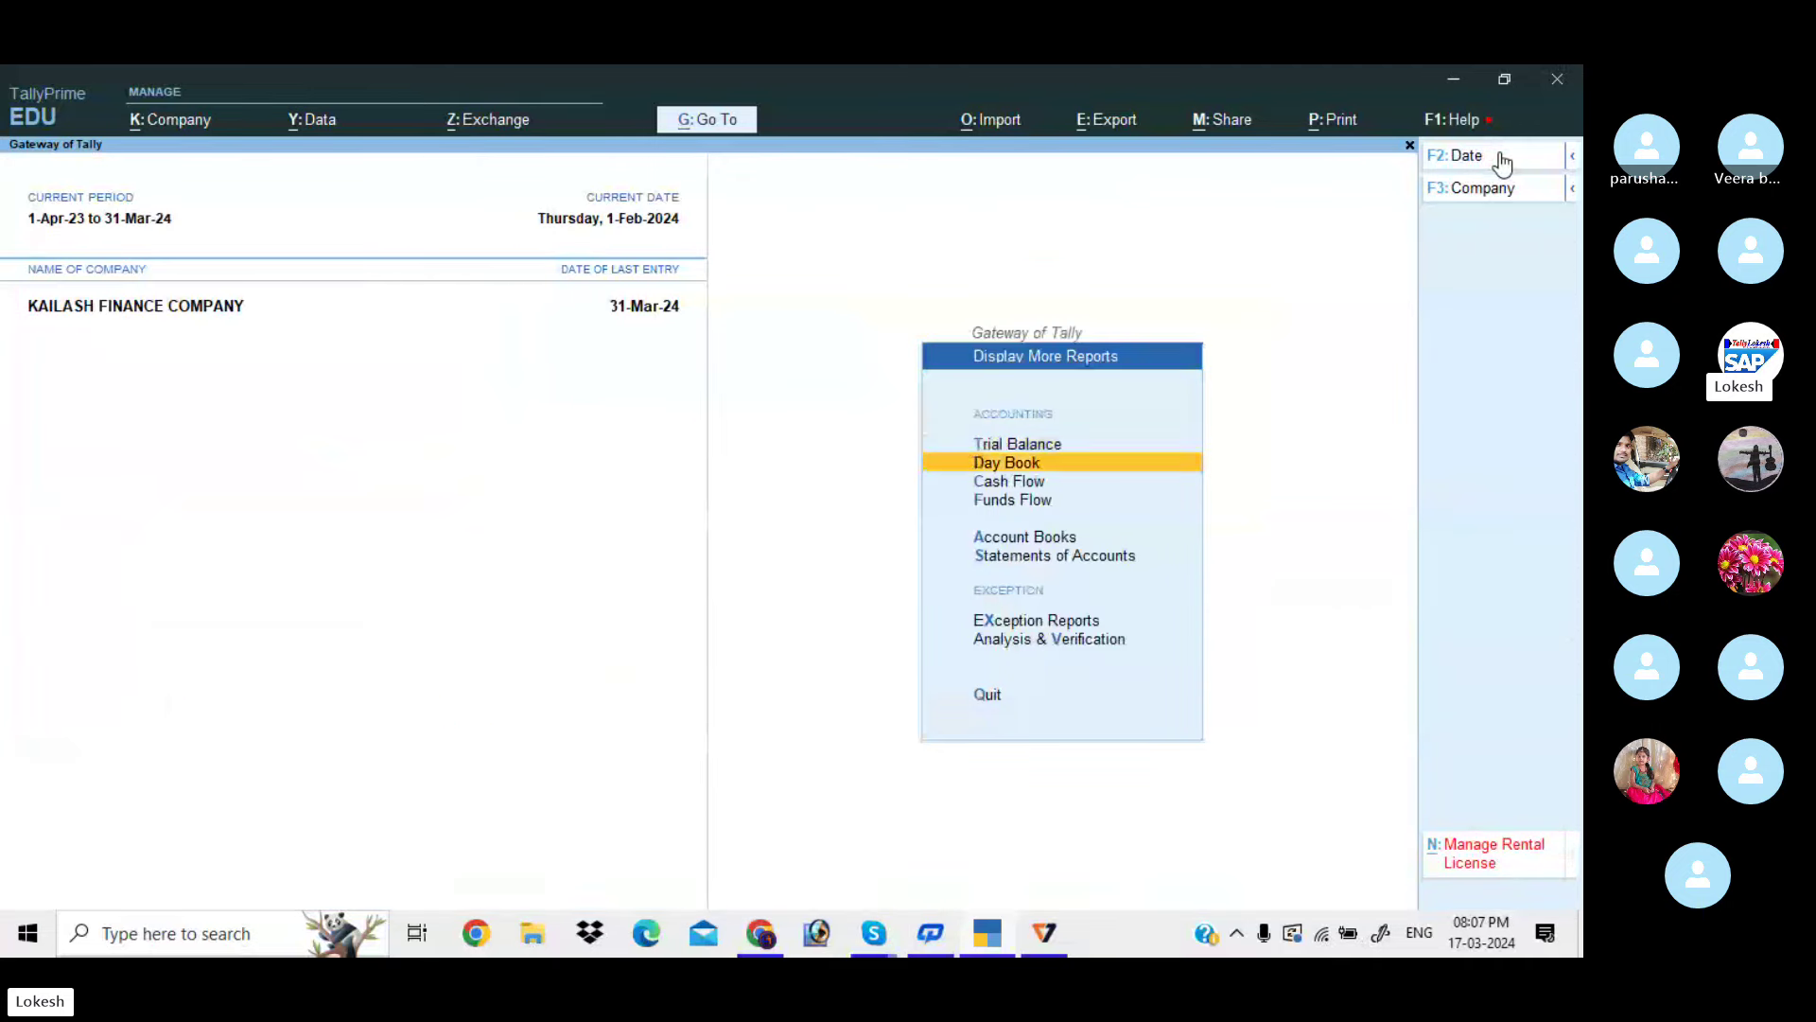
key("Down")
key("Down")
key("Down")
key("Down")
key("Return")
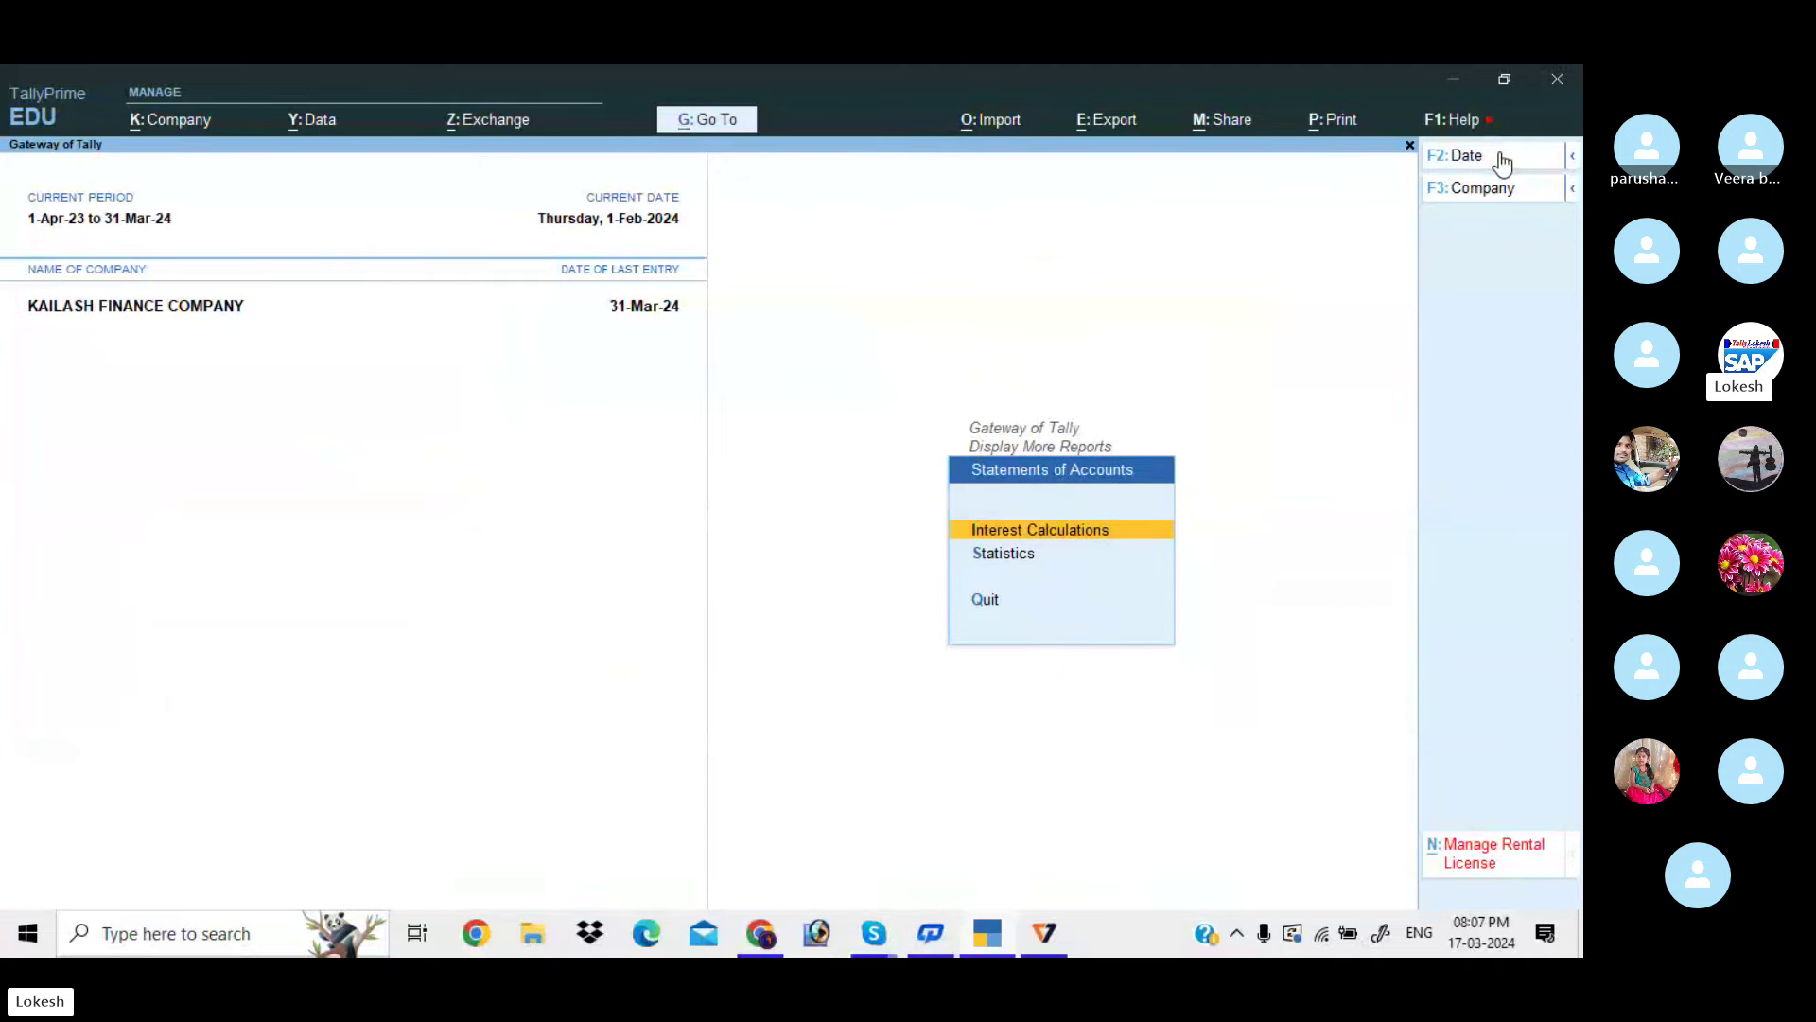
key("Return")
key("Down")
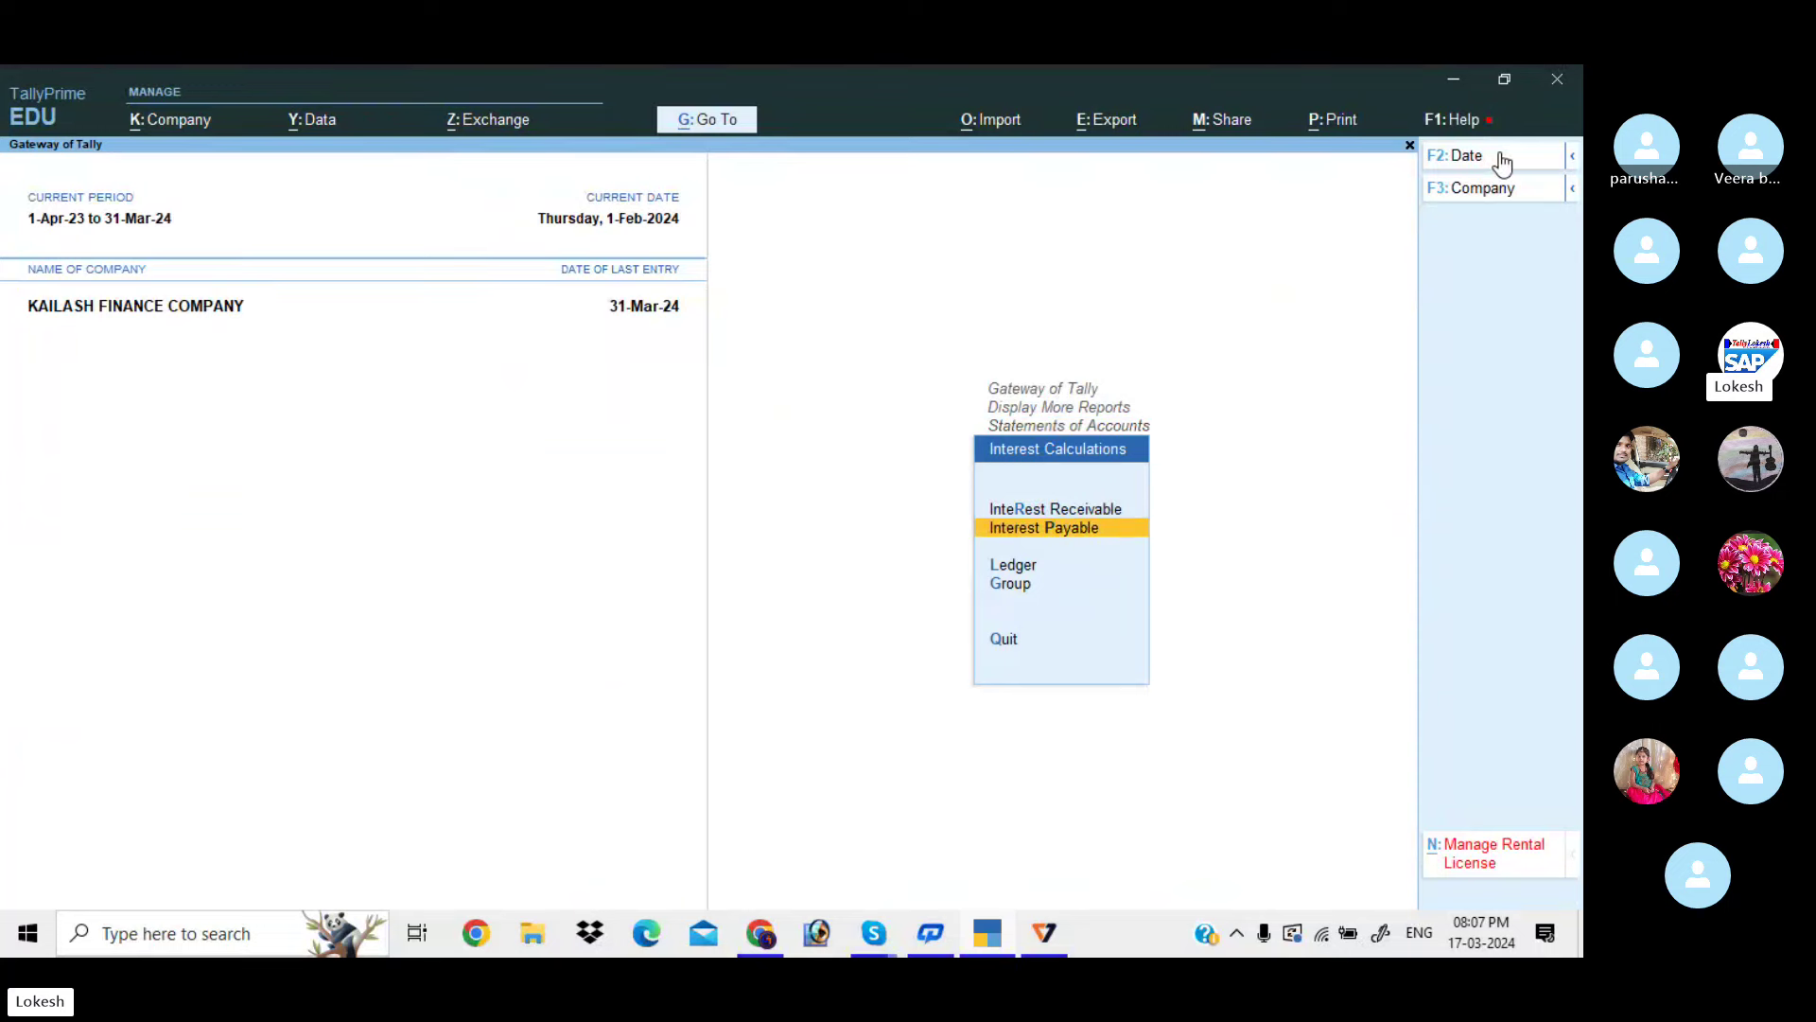
key("Down")
key("Return")
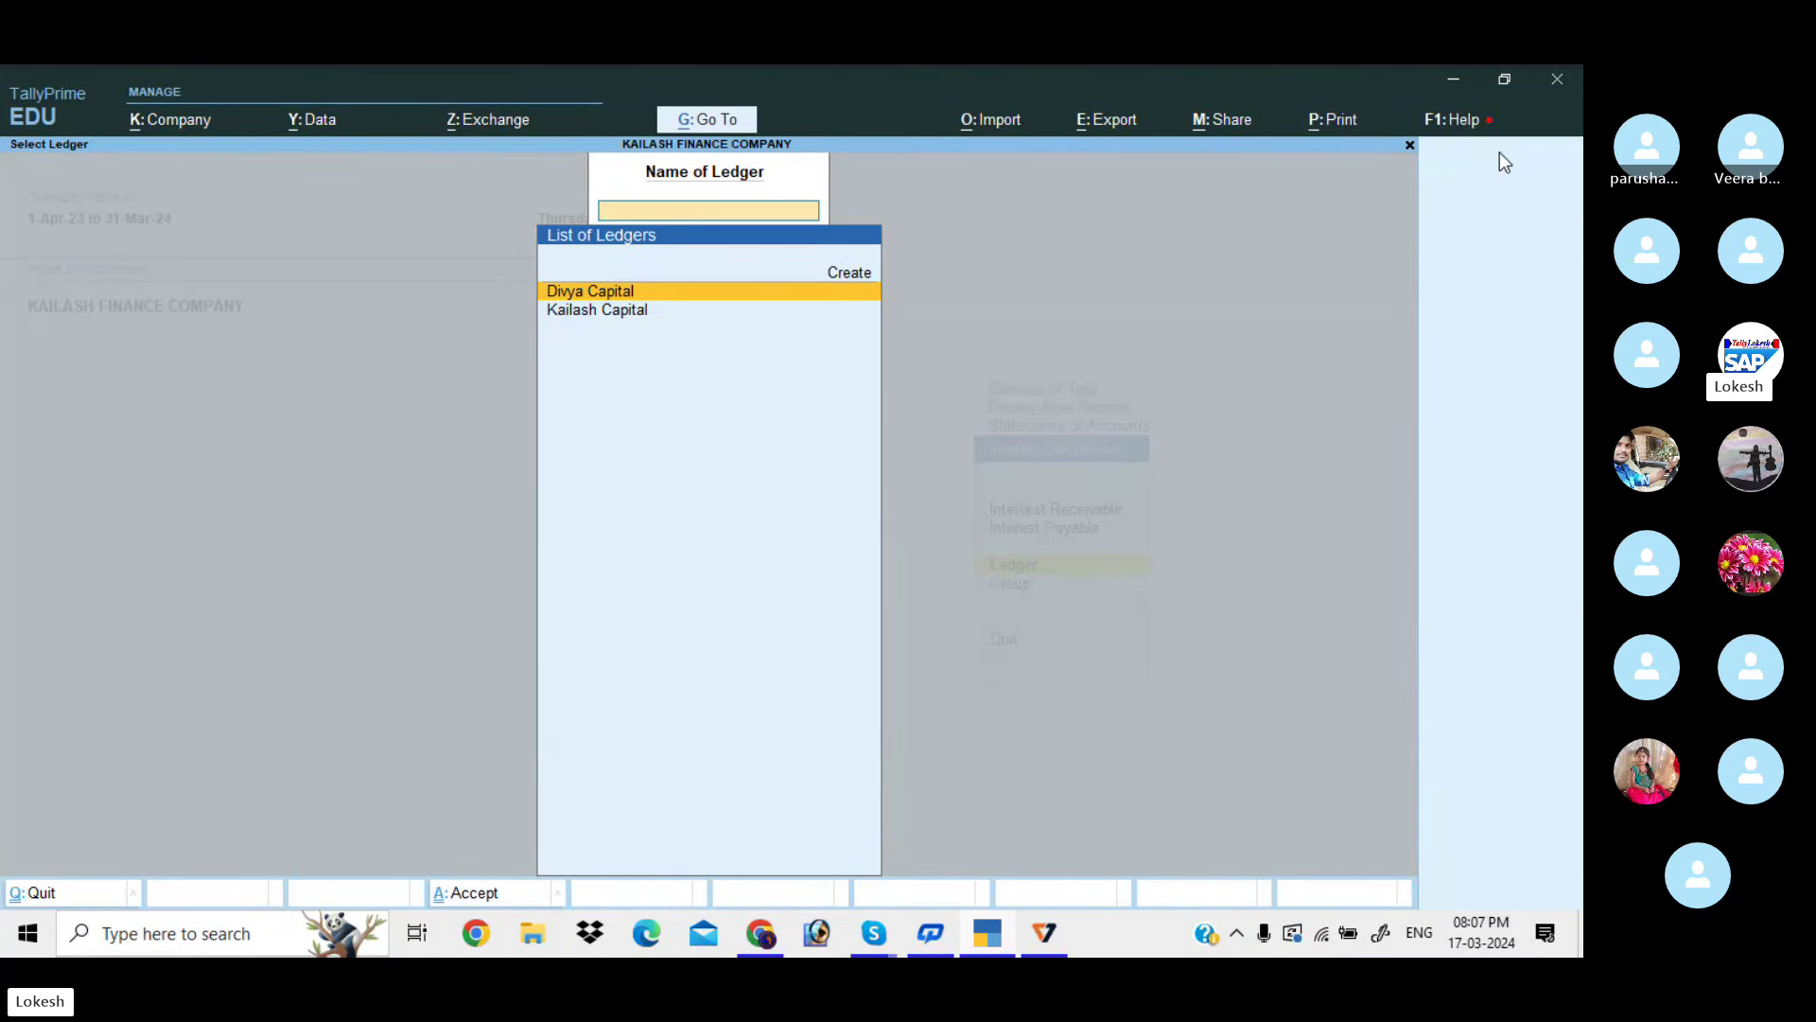
key("Down")
key("Return")
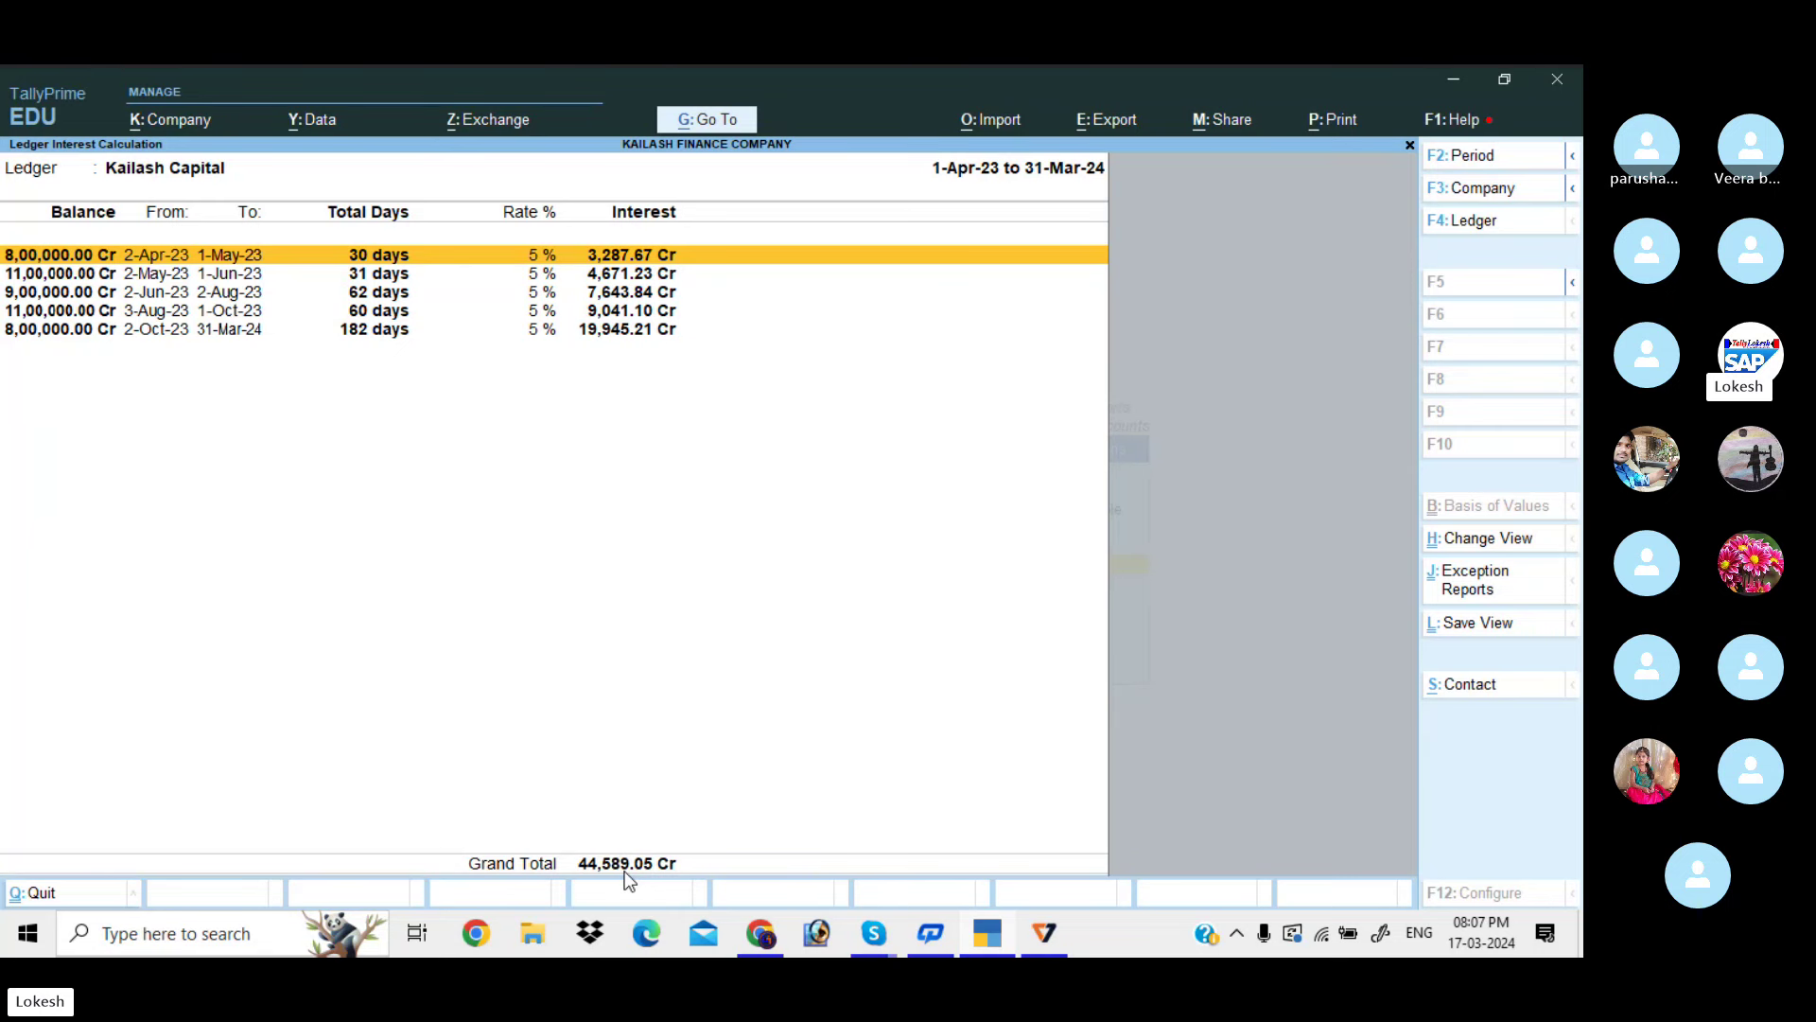
Display the interest calculation for the other partner's capital ledger instead
key("Escape")
key("Up")
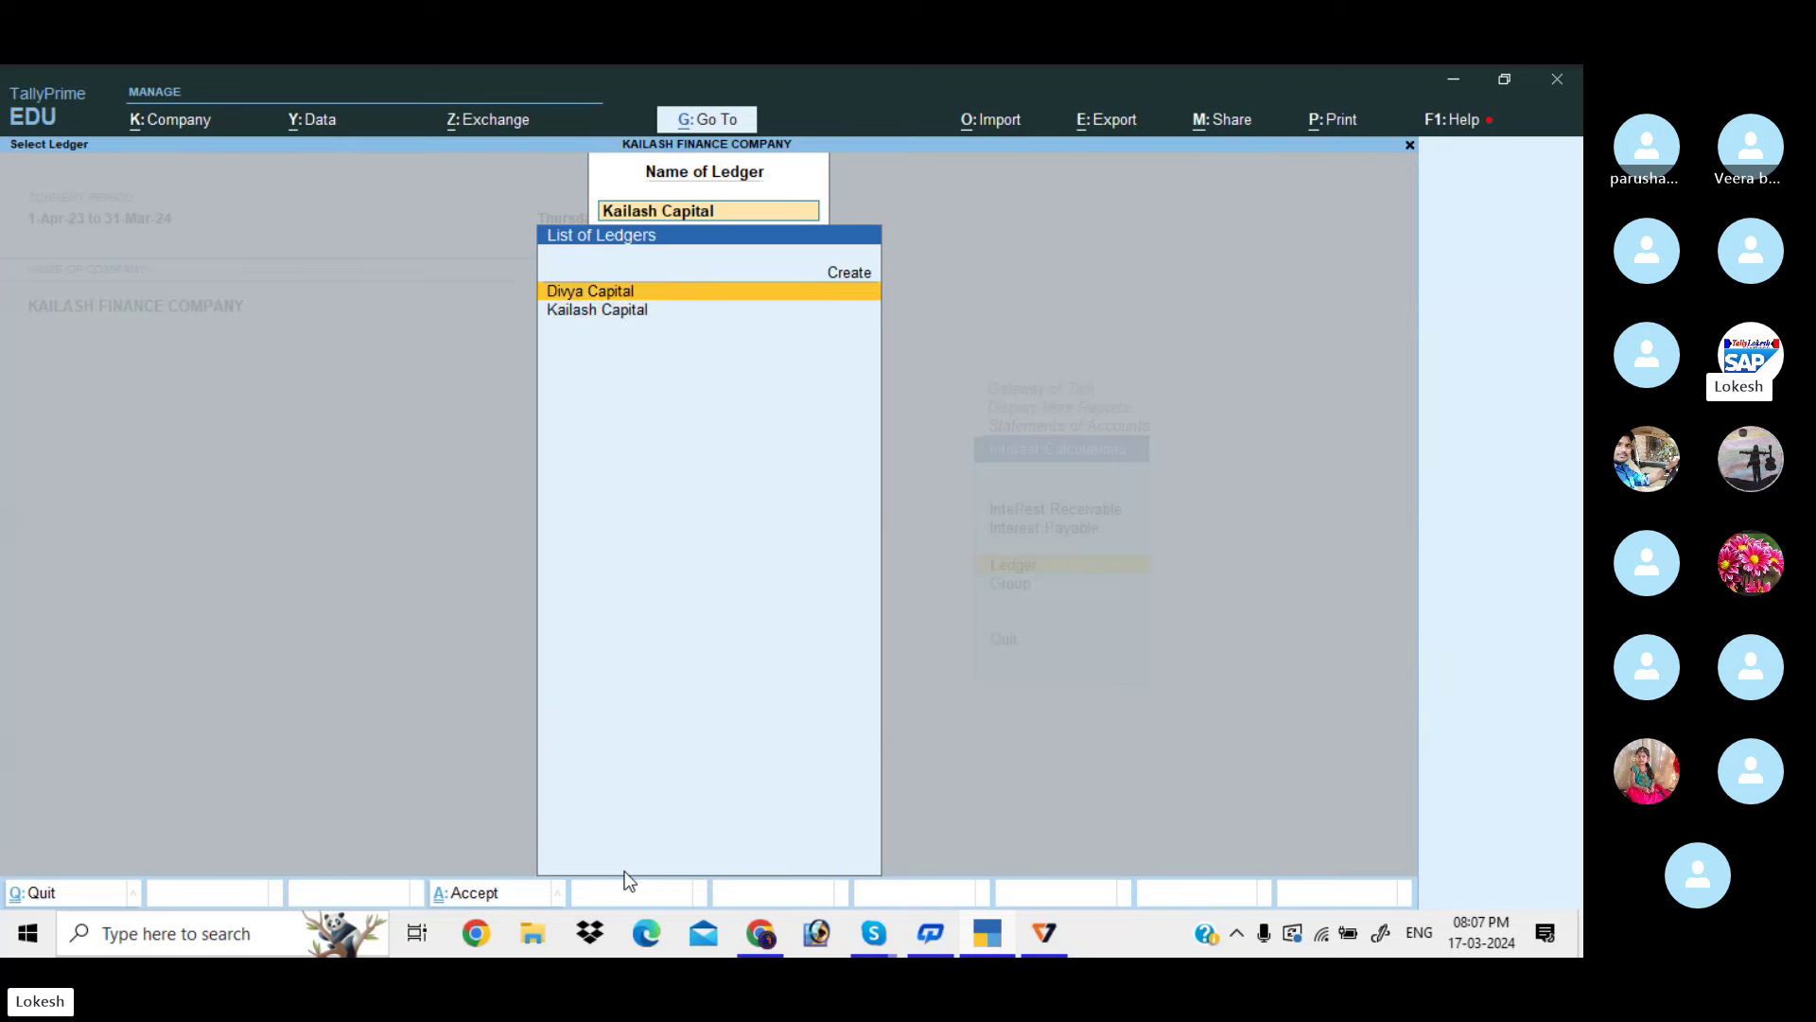
key("Return")
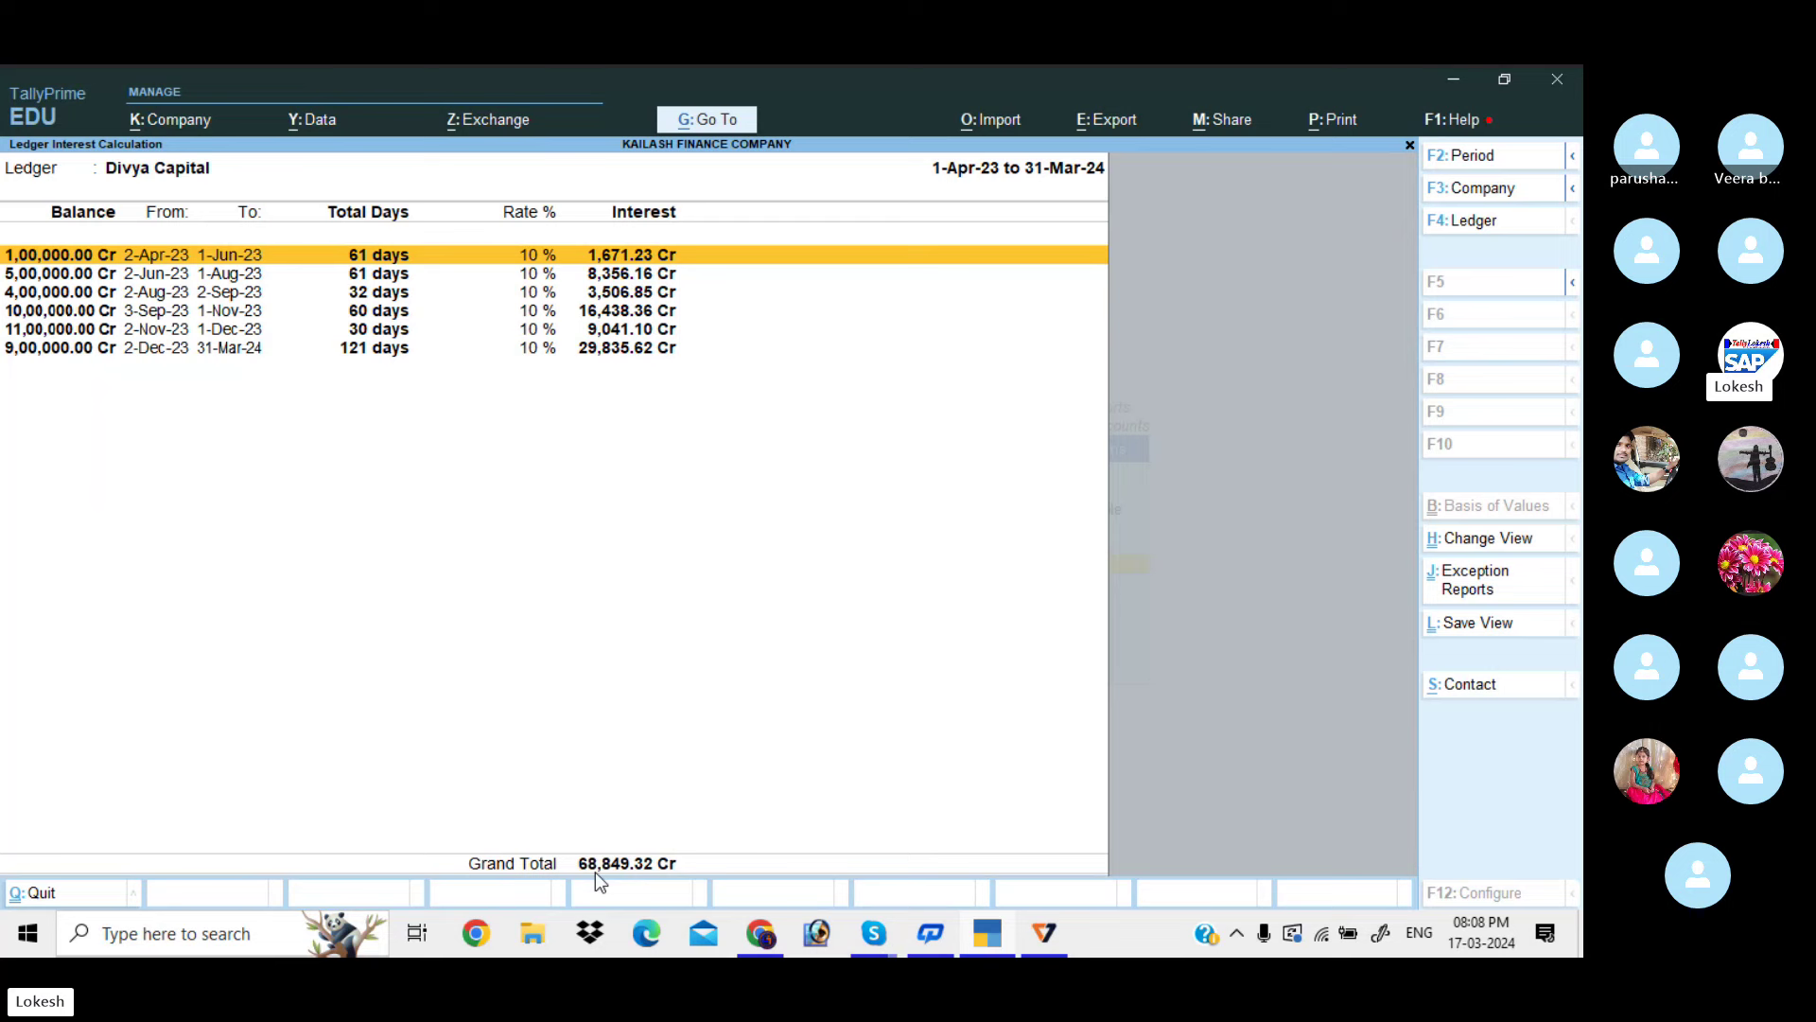
Open this capital ledger's vouchers from the first interest line and show the full period 1-Apr-23 to 31-Mar-24
key("Return")
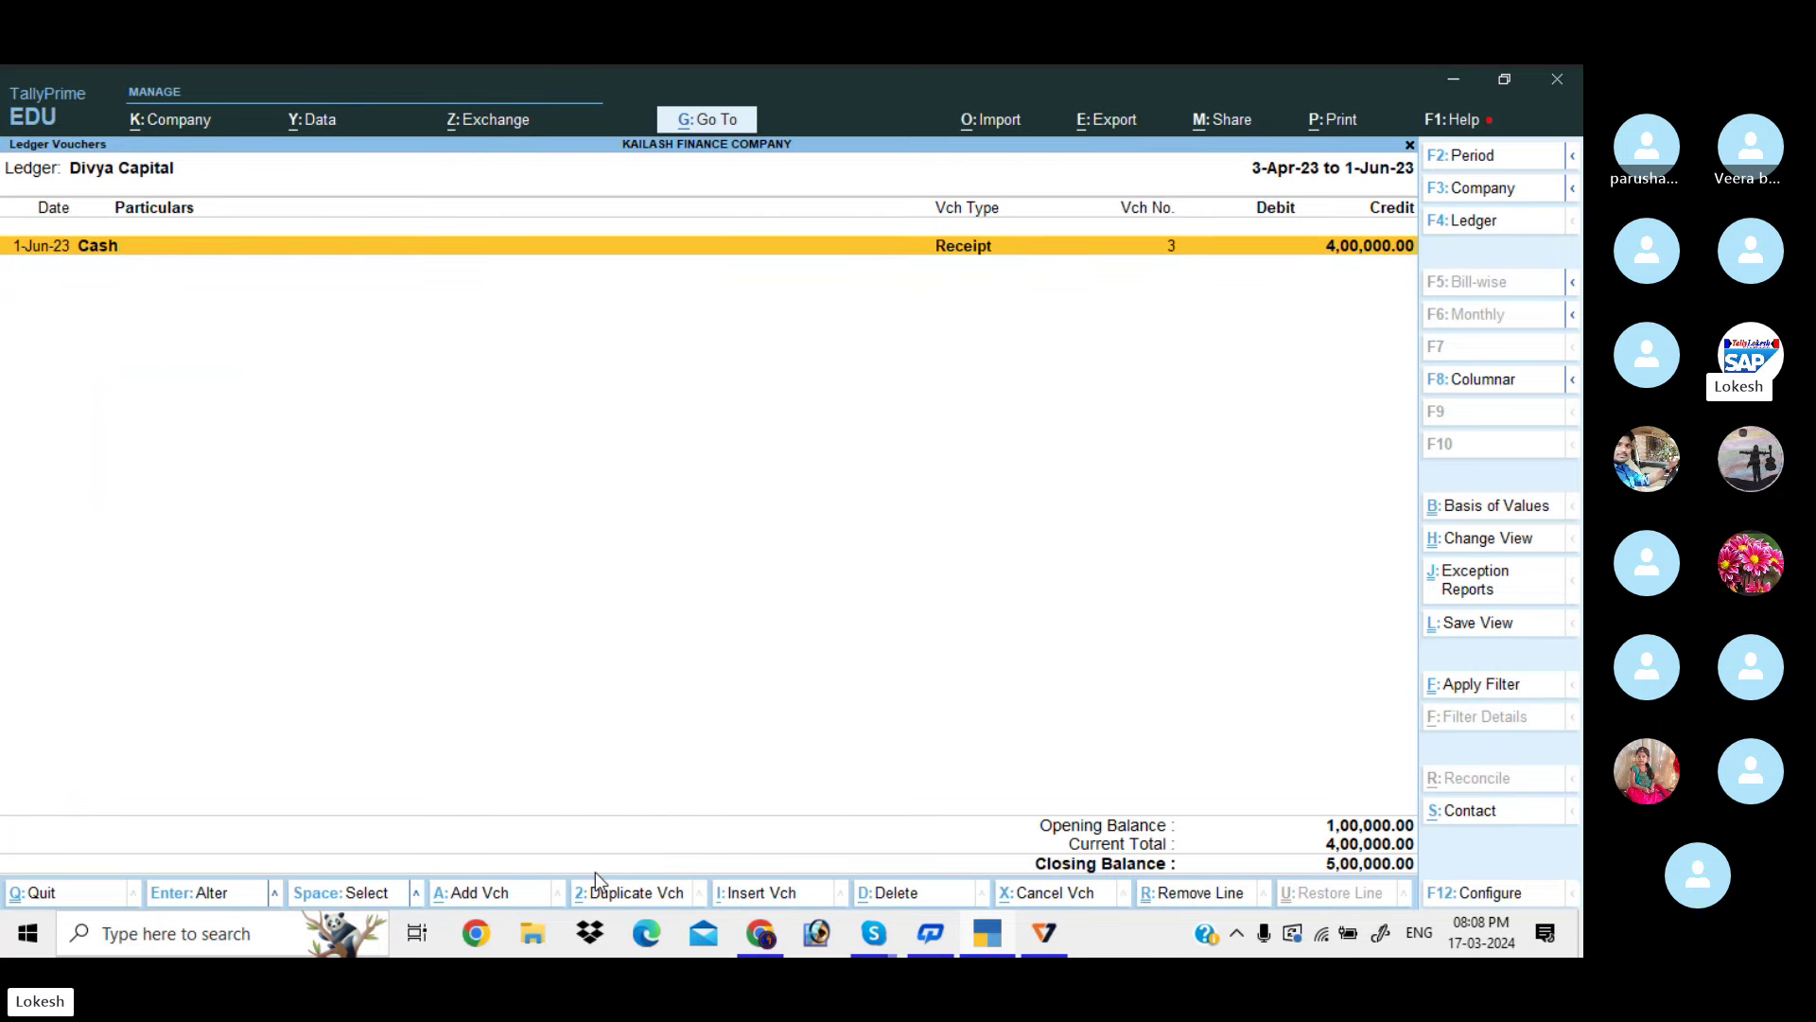
key("alt+F2")
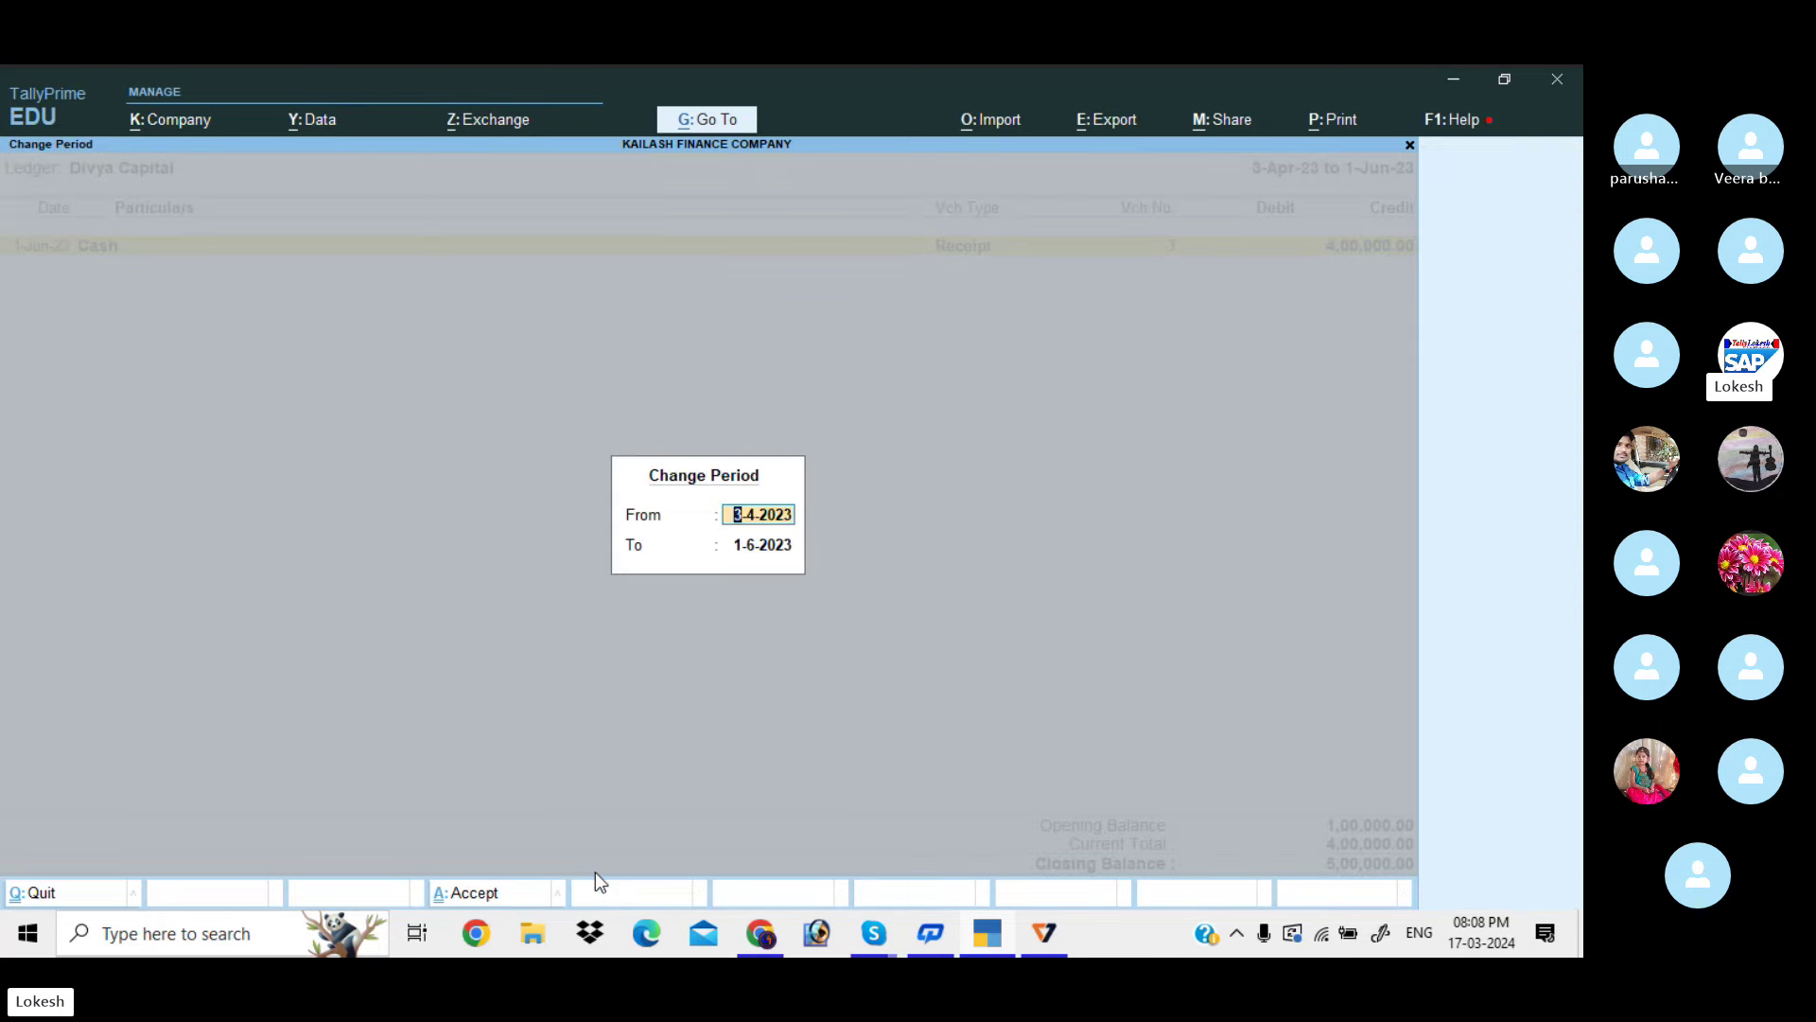
key("BackSpace")
key("Return")
key("BackSpace")
key("Return")
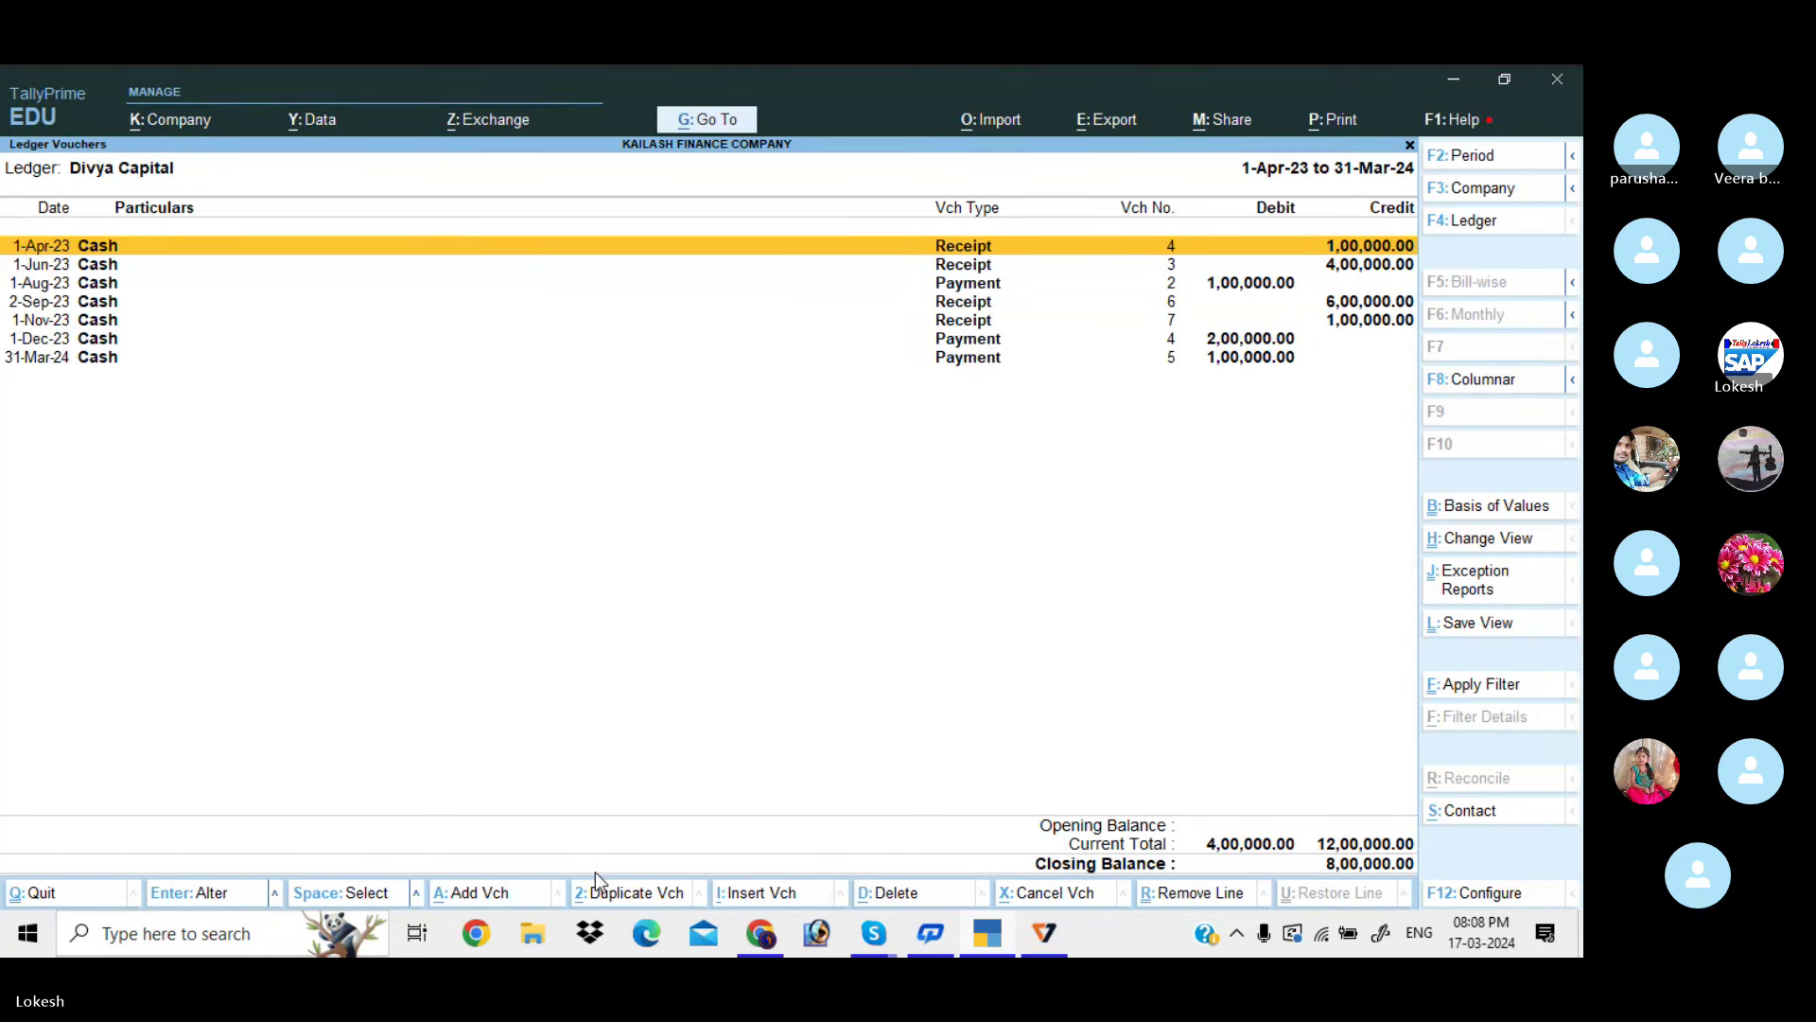
Change the voucher date of the 1-Apr-23 cash receipt in this ledger to 1-Jul-23 and save it
key("Return")
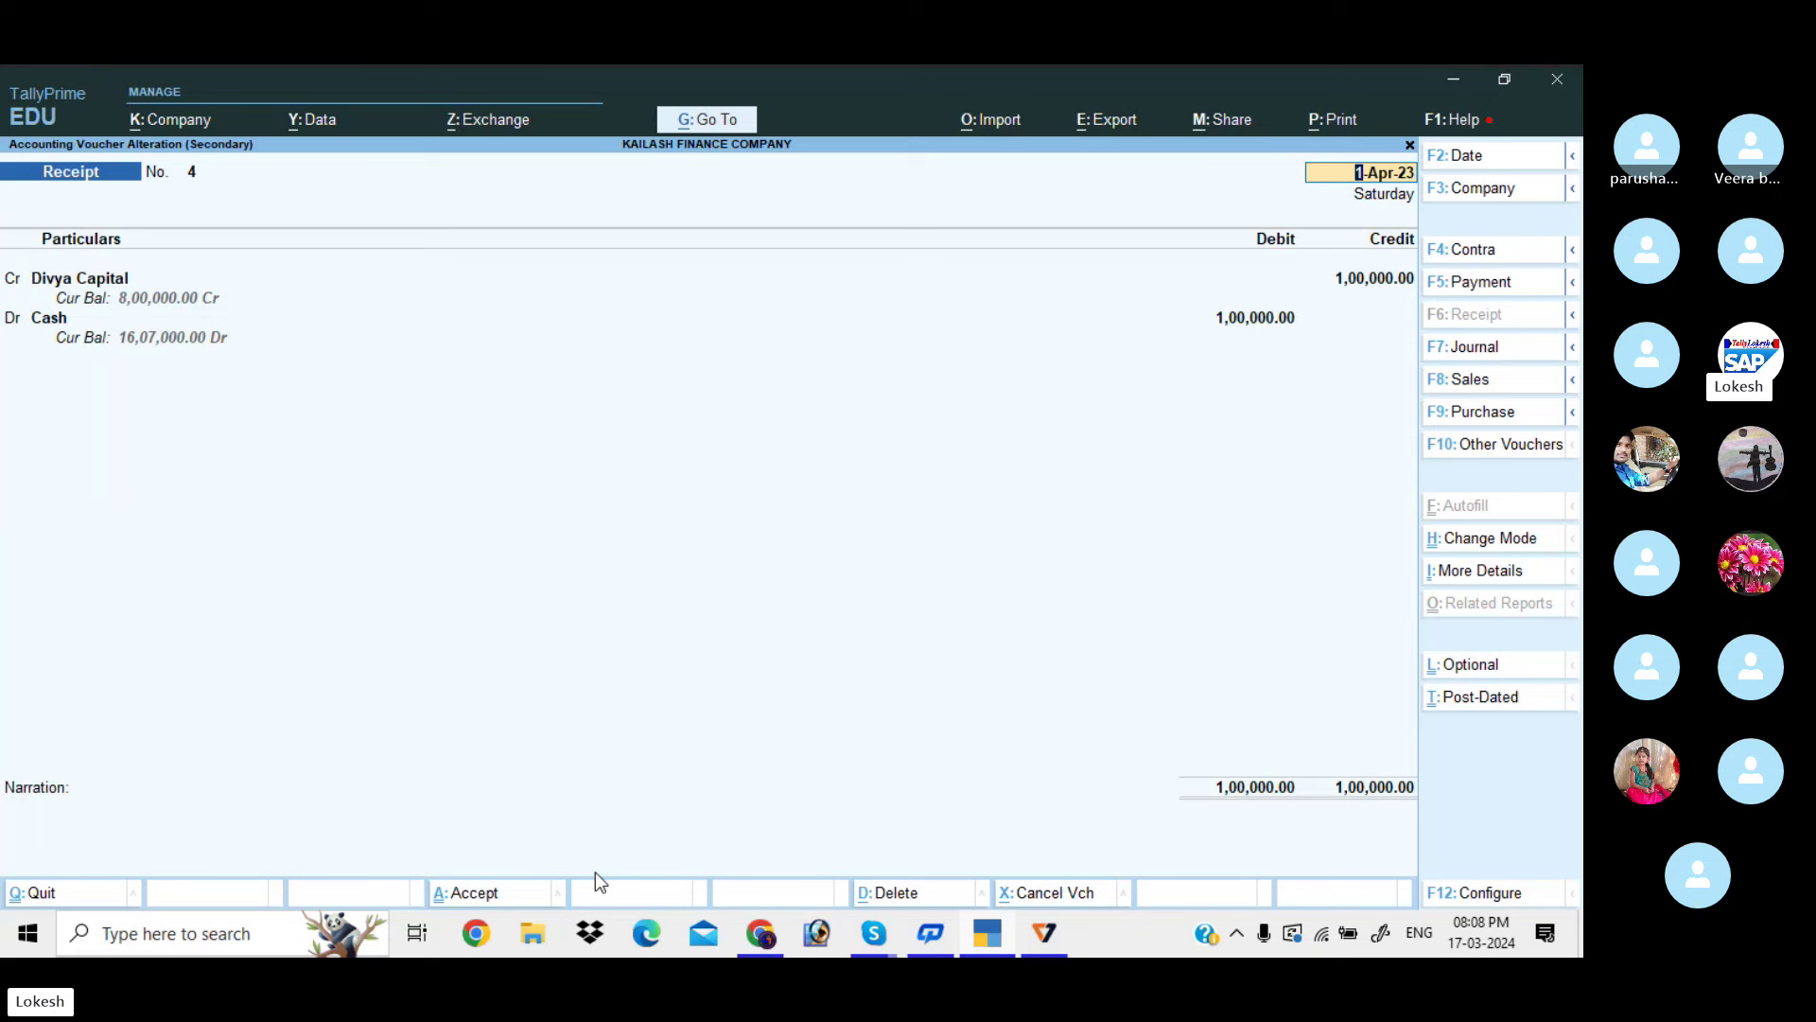
left_click(1475, 157)
type("1-7")
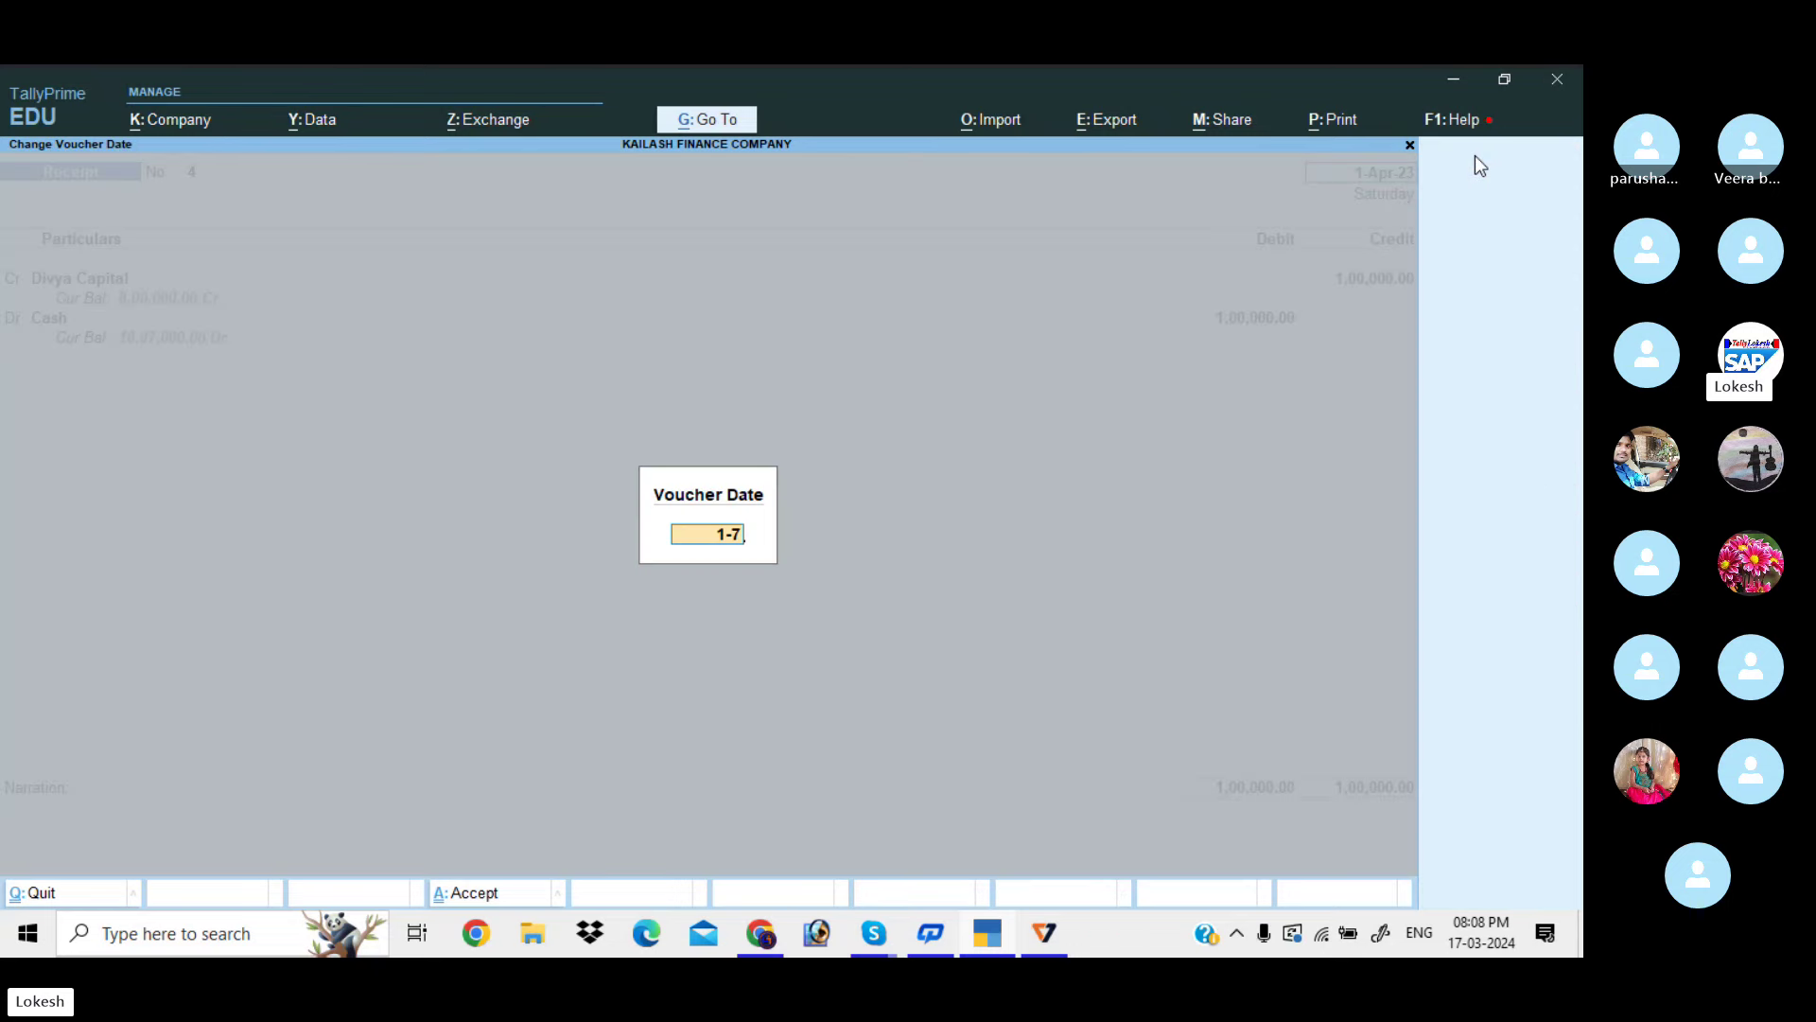
key("Return")
key("ctrl+a")
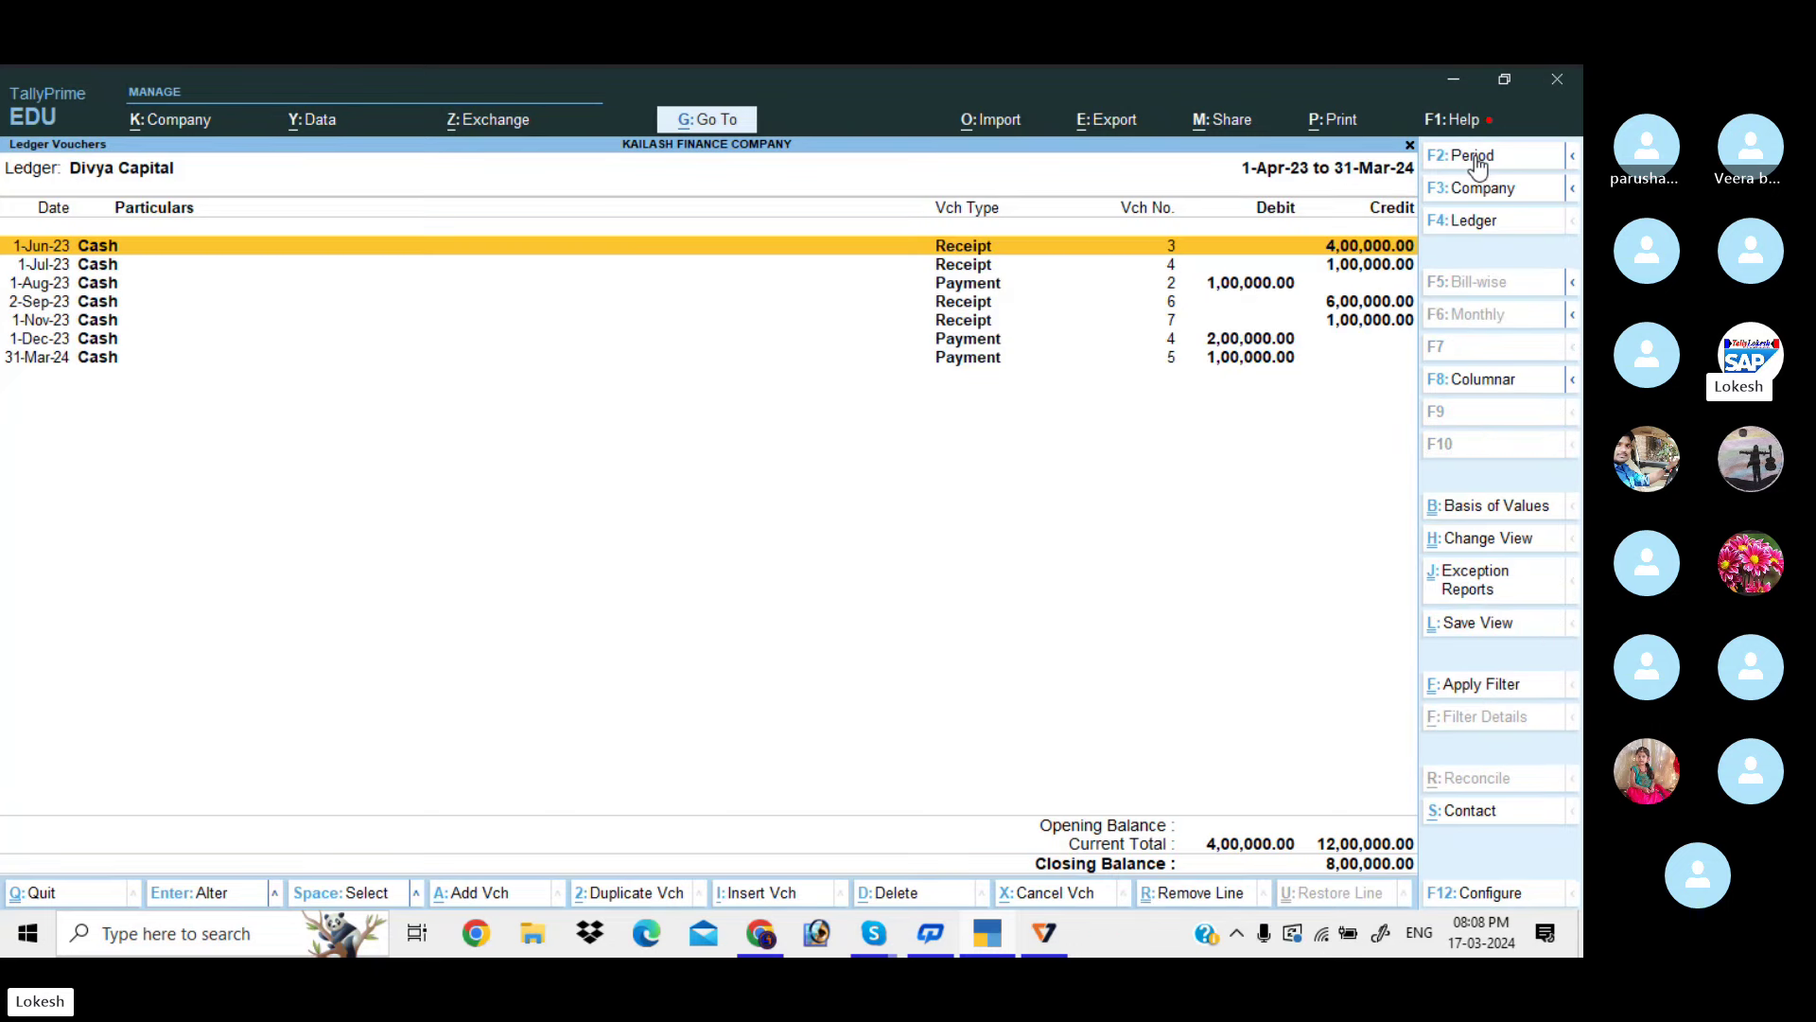
Review the ledger's recalculated interest, then leave the interest reports and return to the Gateway of Tally
key("Escape")
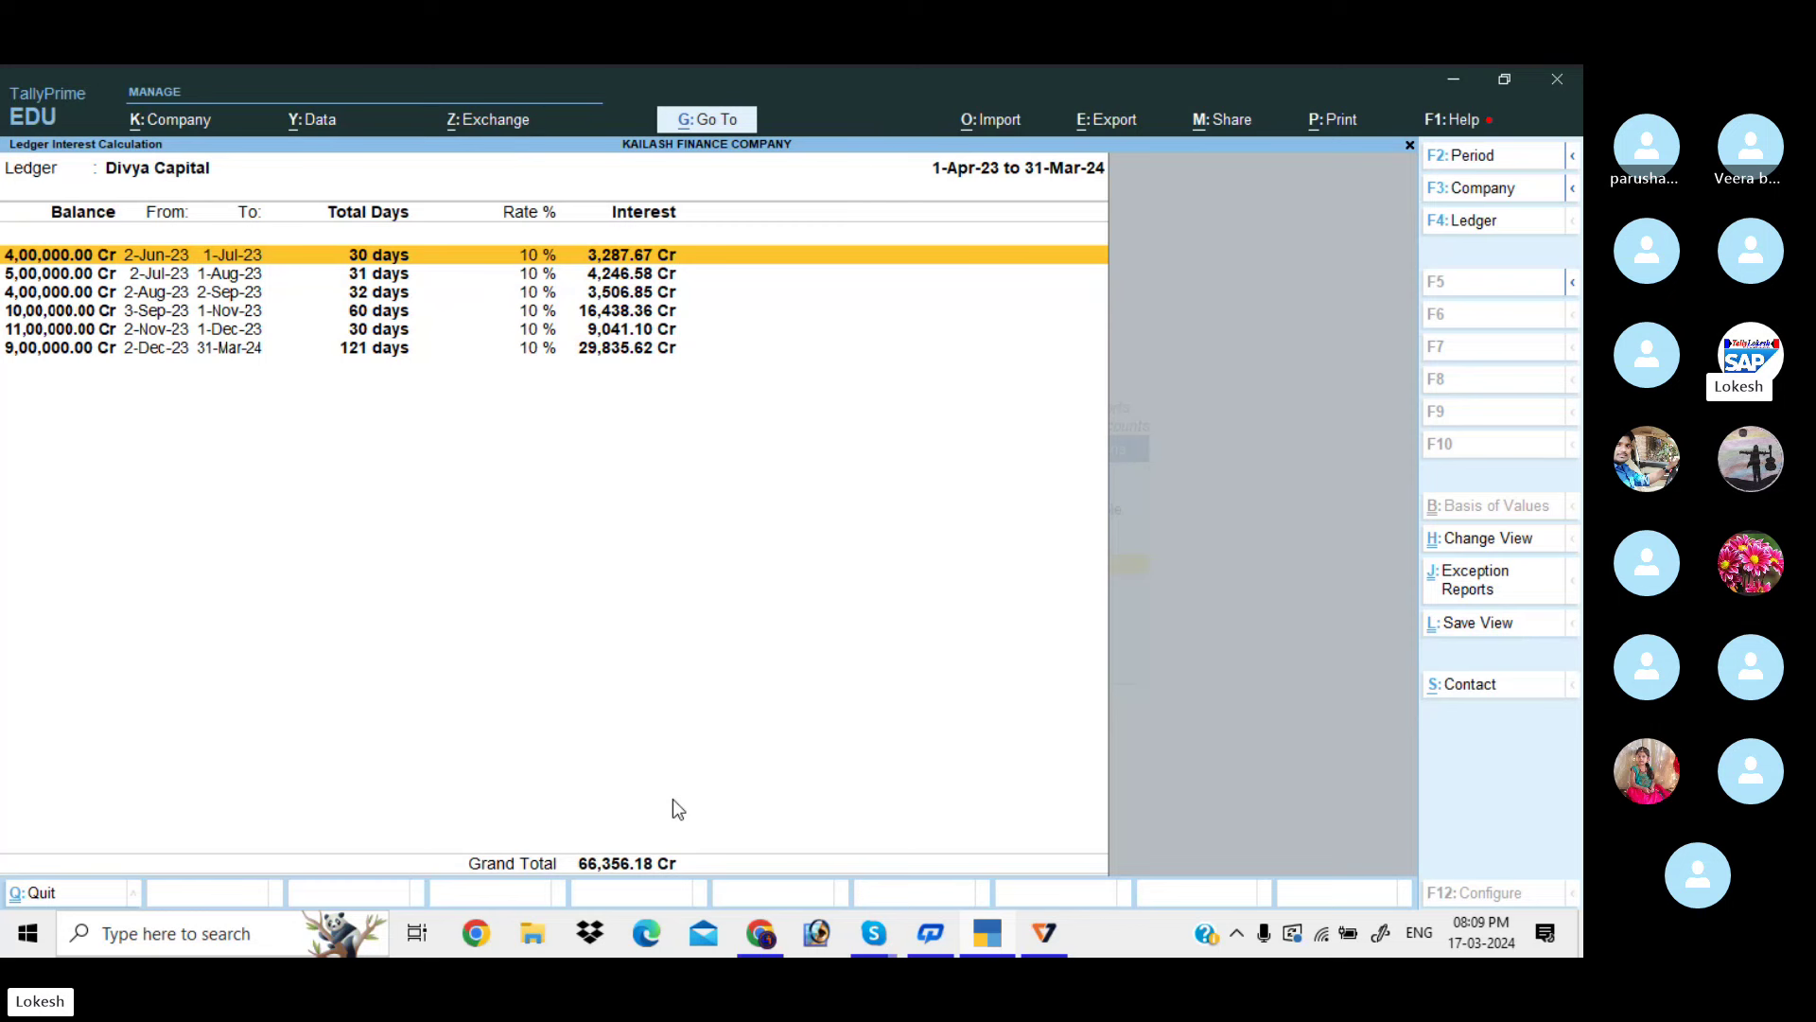
key("Escape")
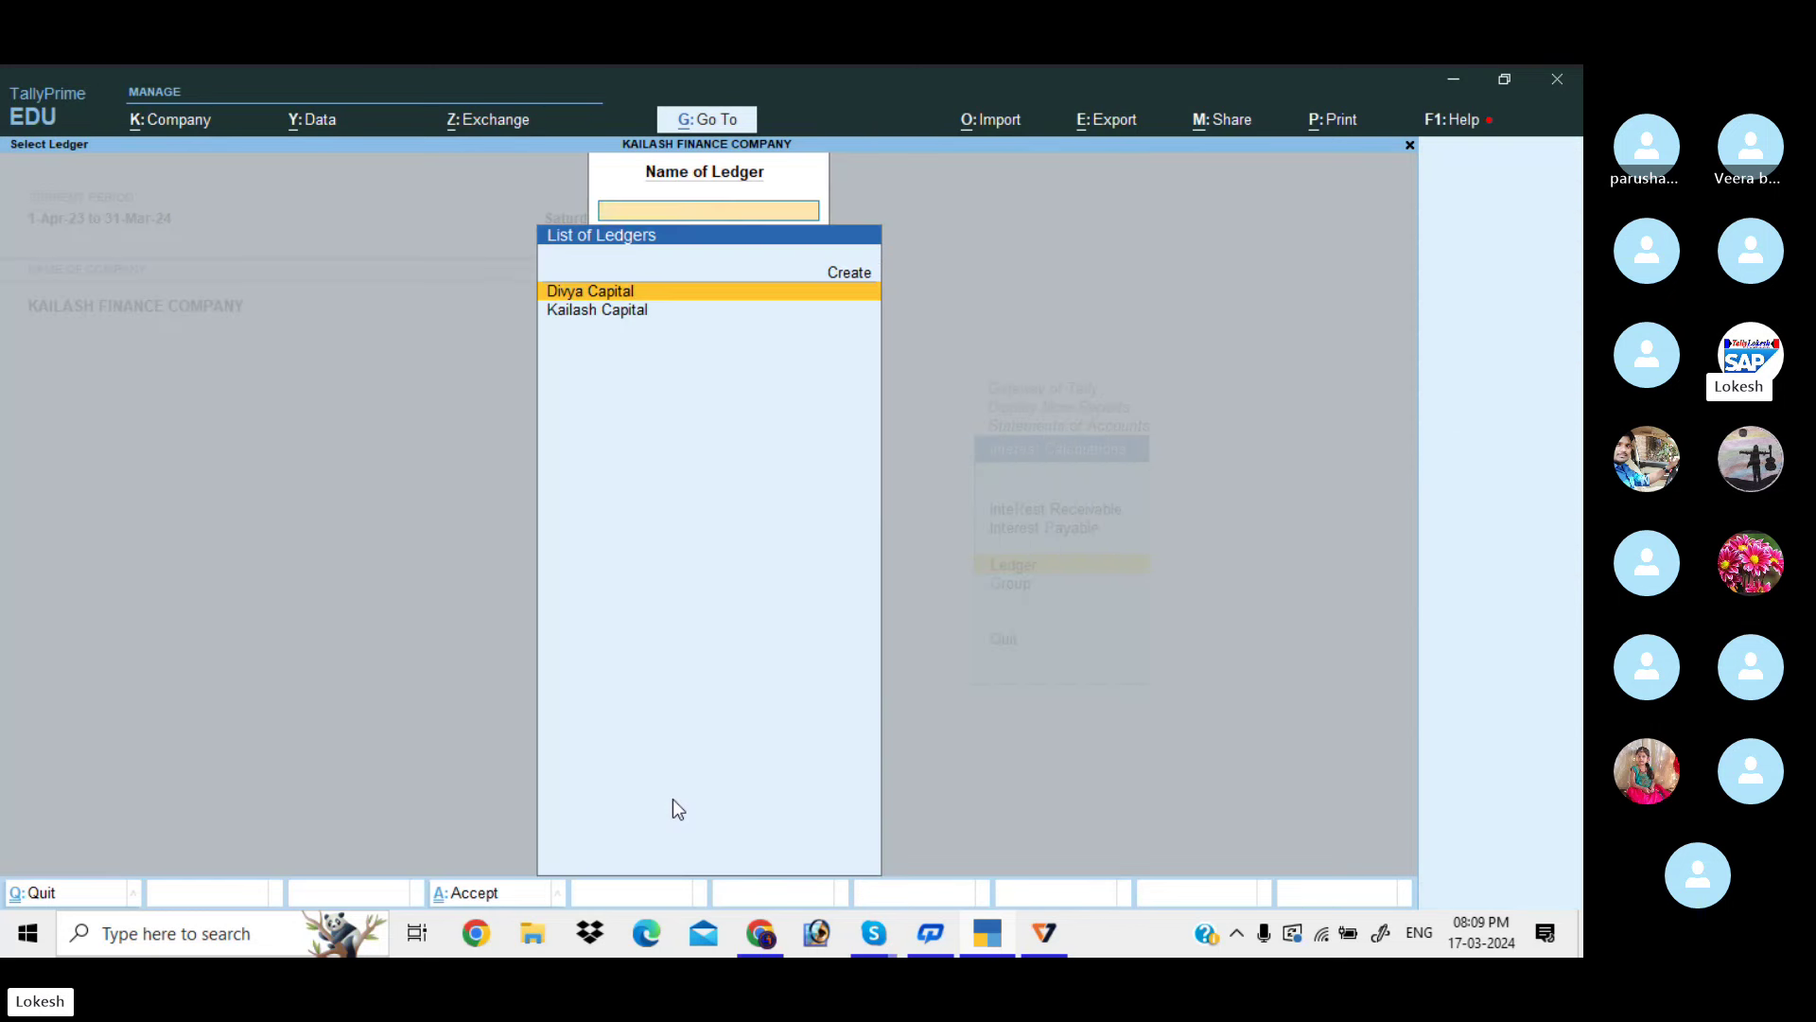
key("Escape")
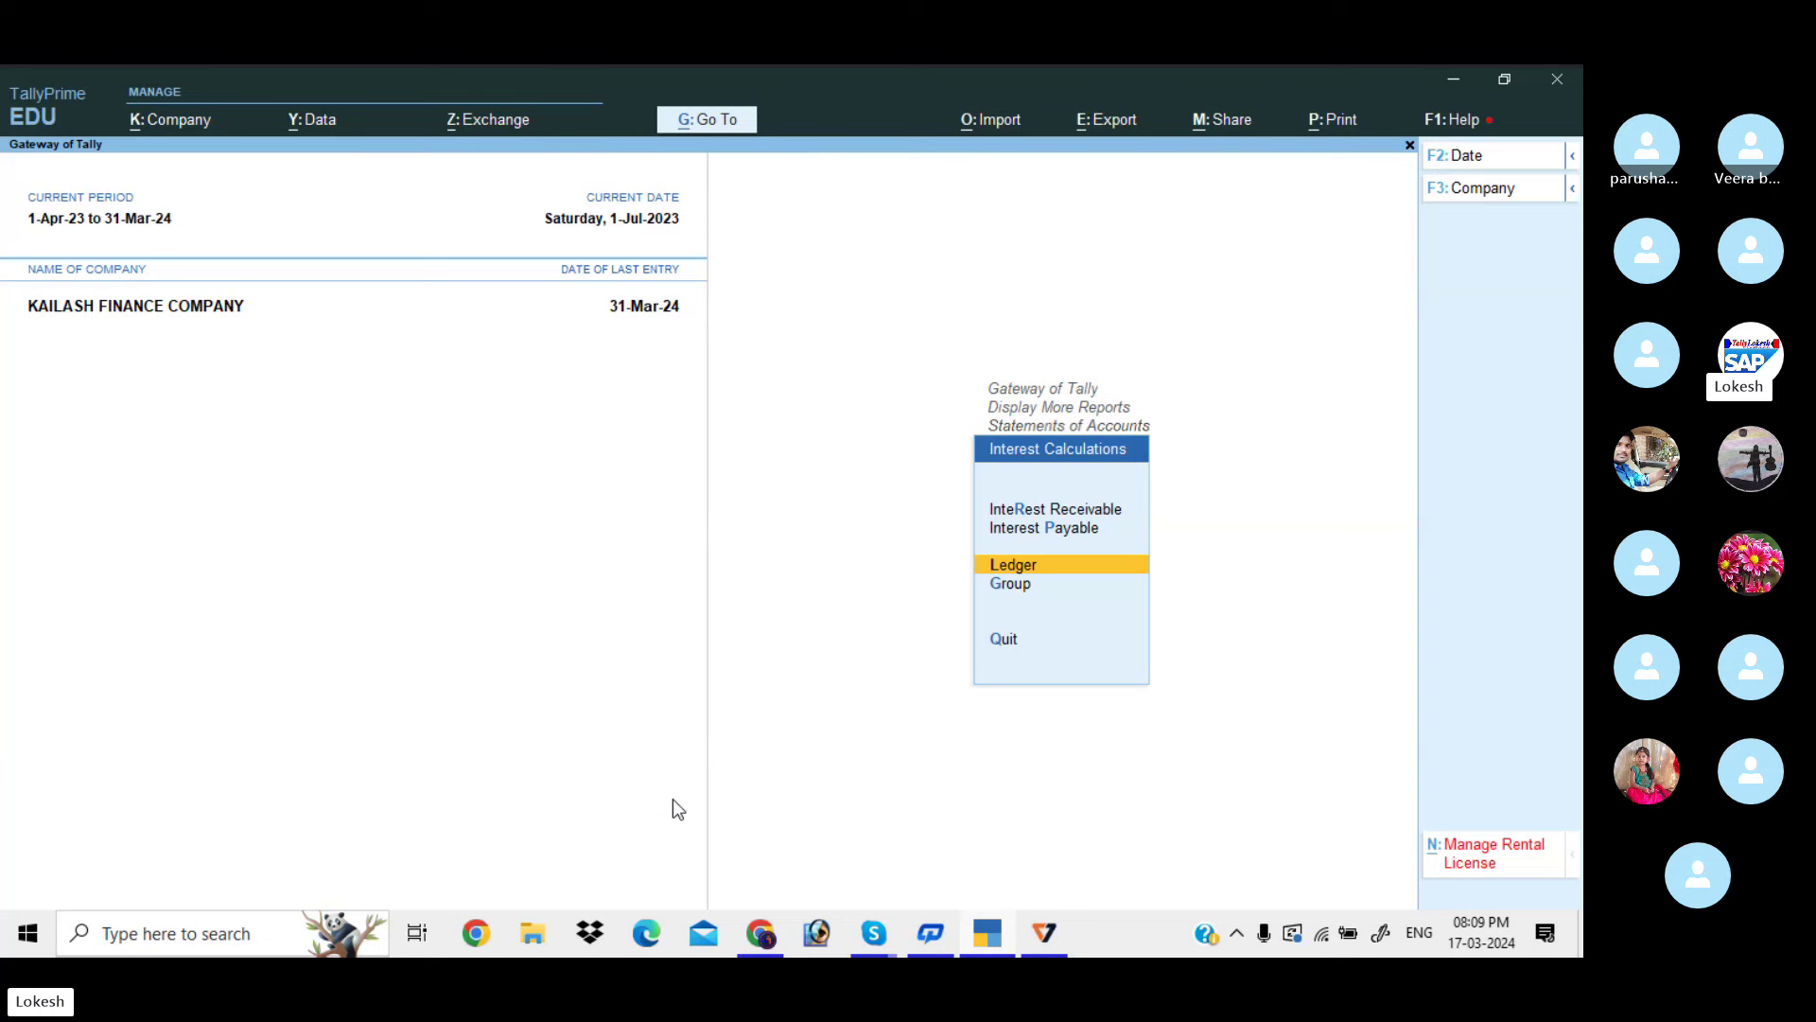
key("Escape")
key("Escape")
key("Escape")
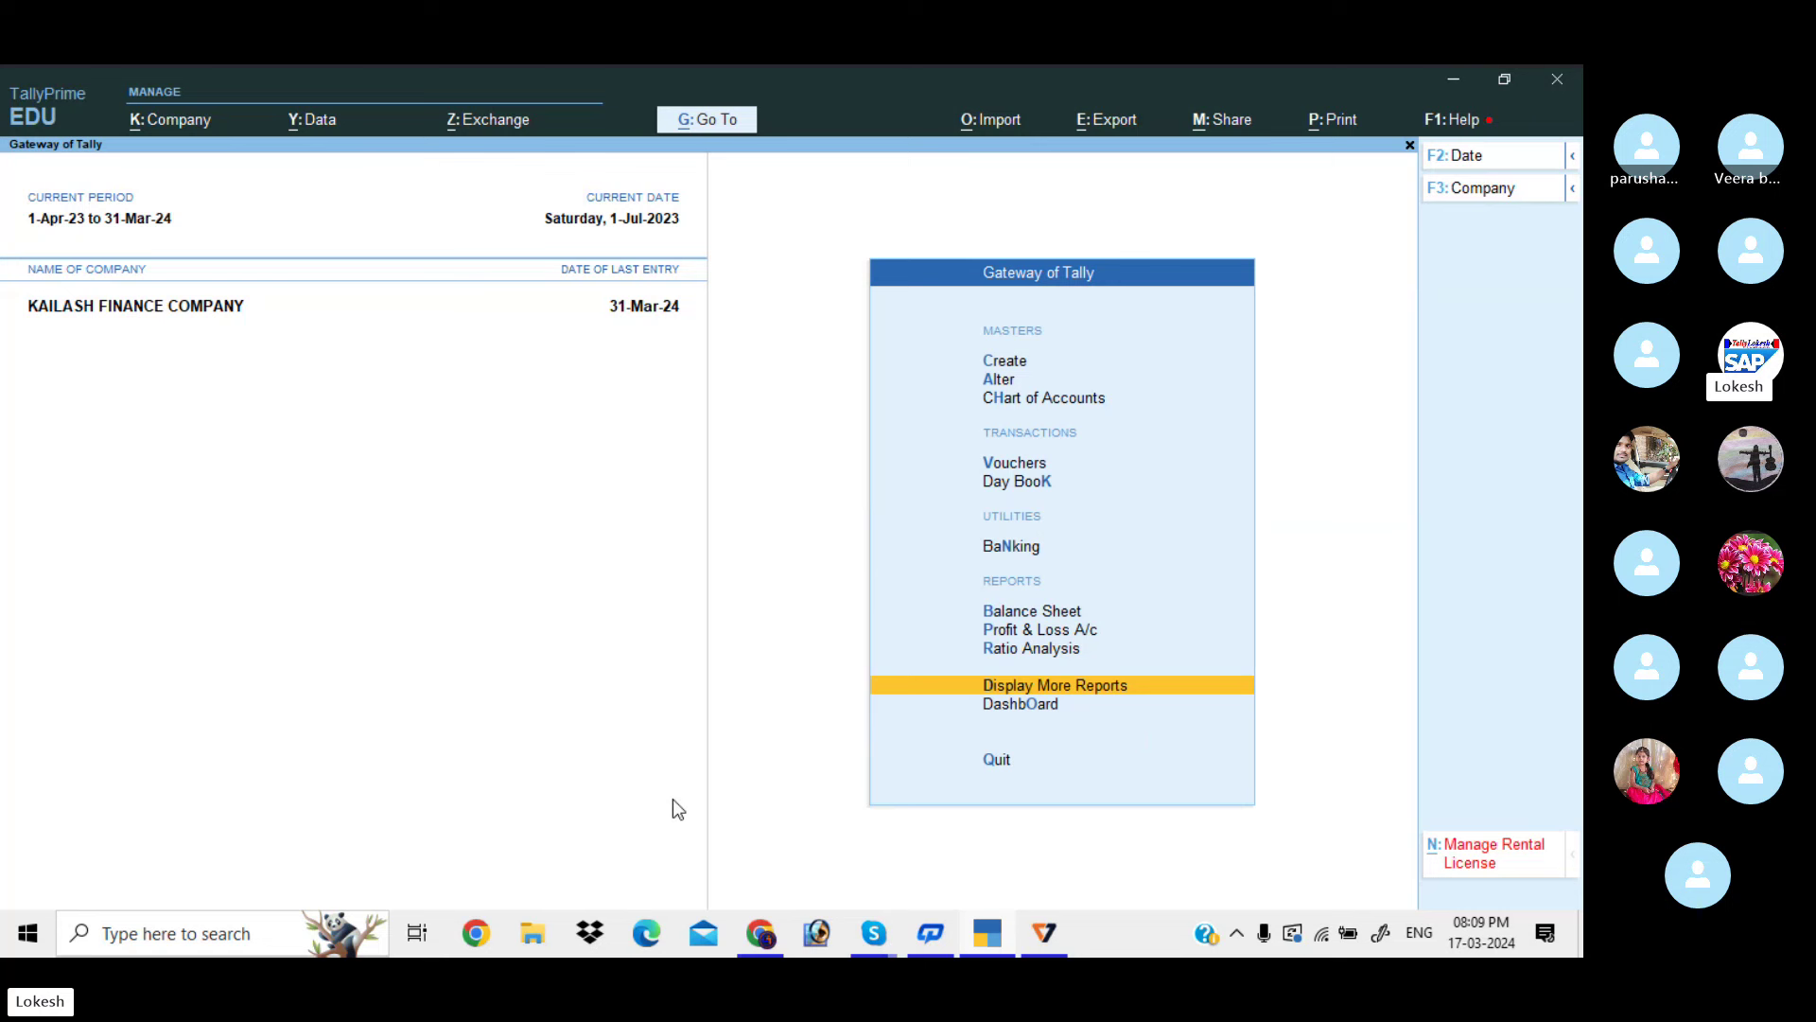
Switch to the Skype call window to check the participants, then minimise it
mouse_move(873, 932)
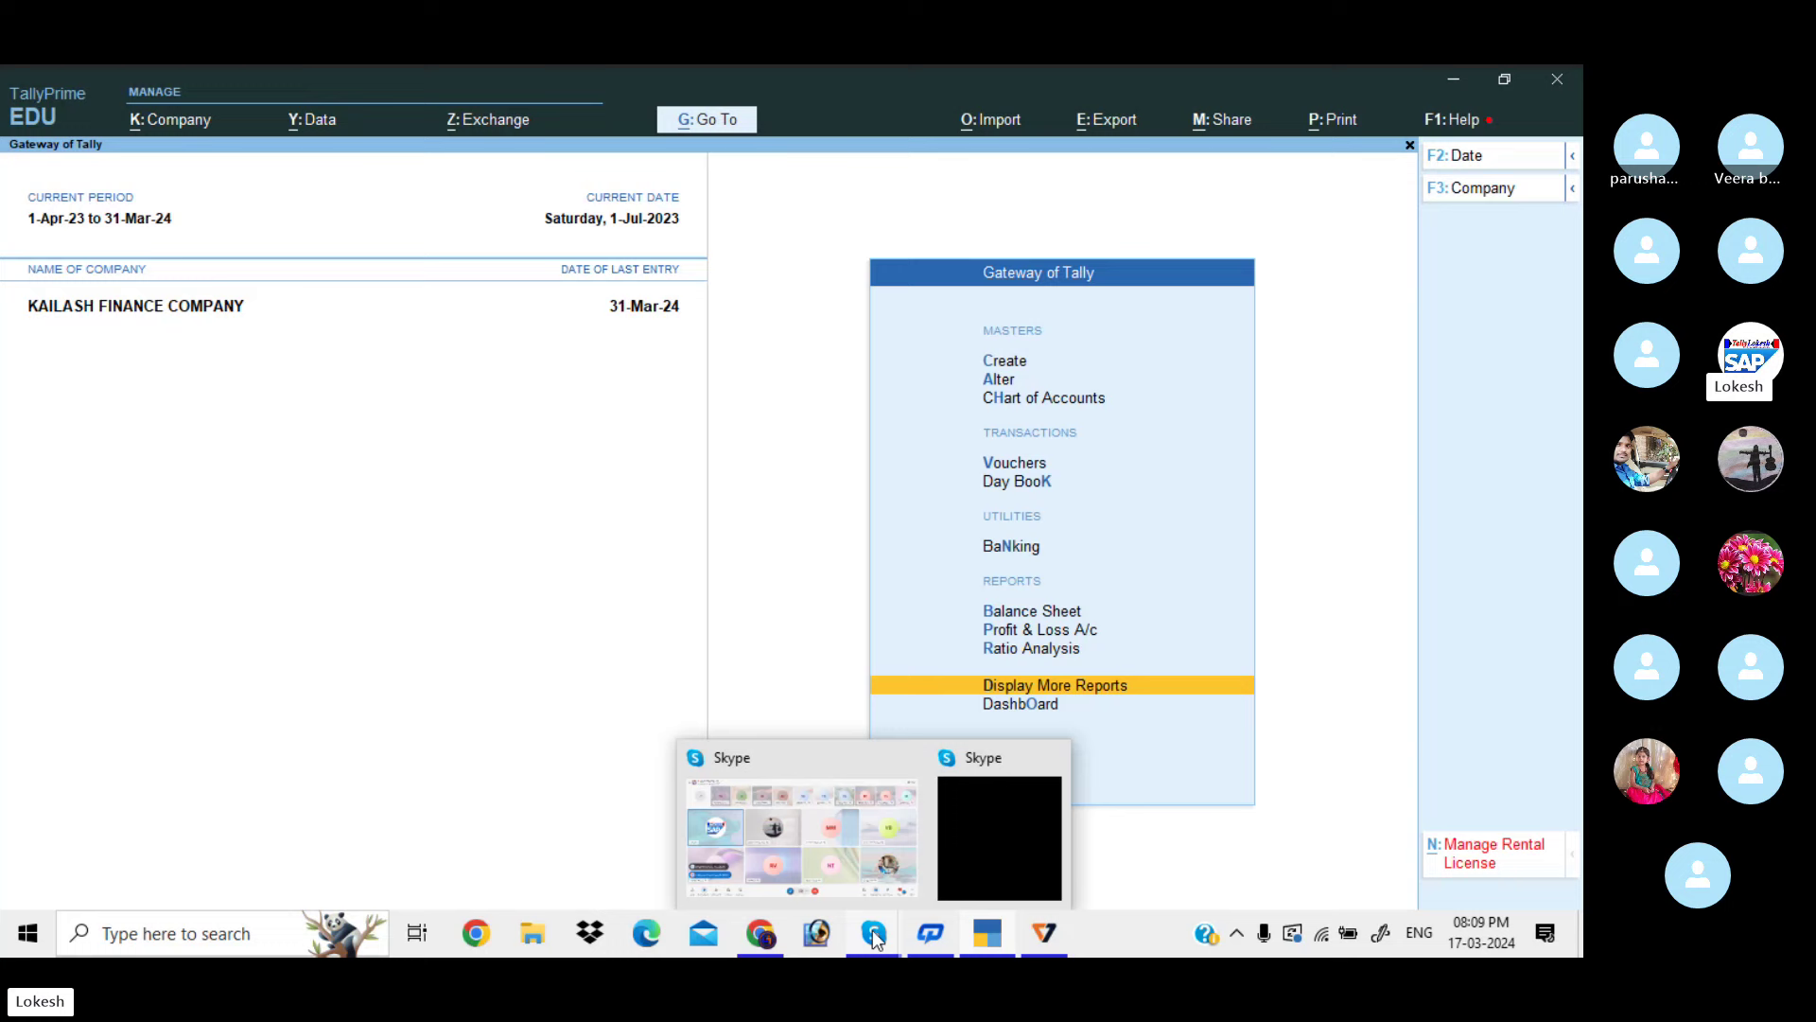
left_click(831, 847)
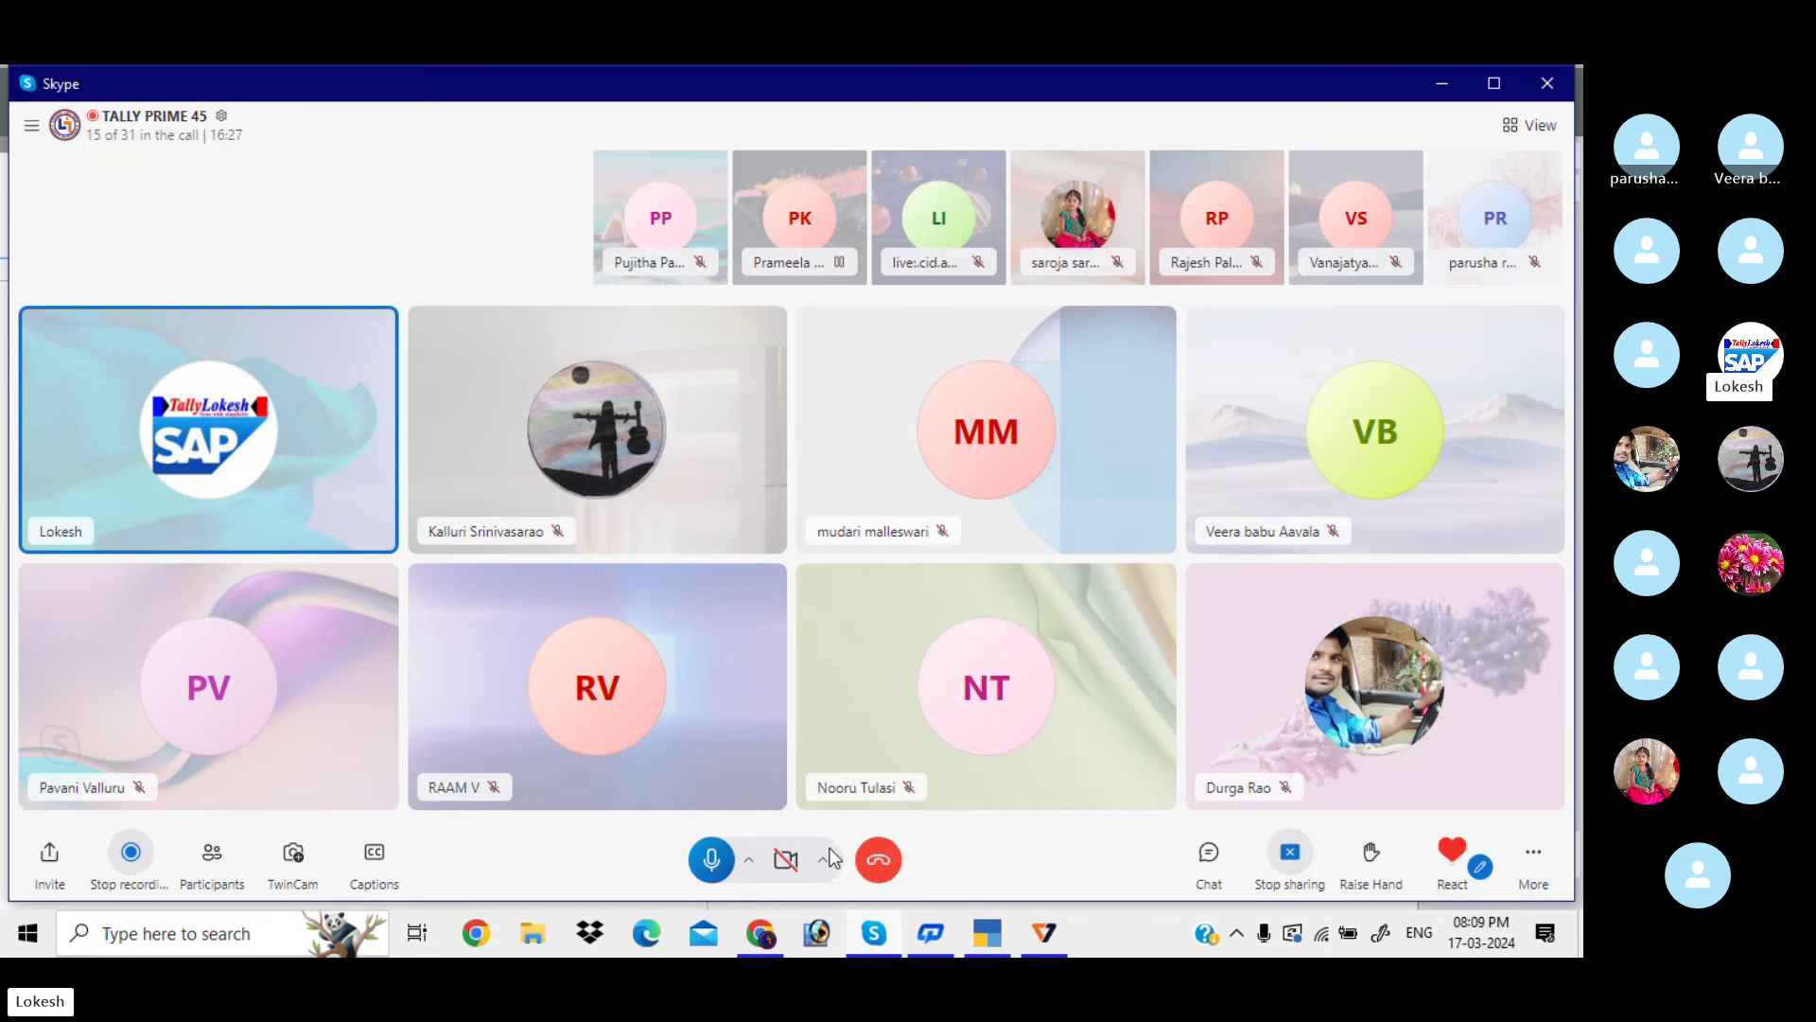
left_click(1438, 85)
Start a new ledger named Capital1 and place it under Capital Account
key("Down")
key("Down")
key("Down")
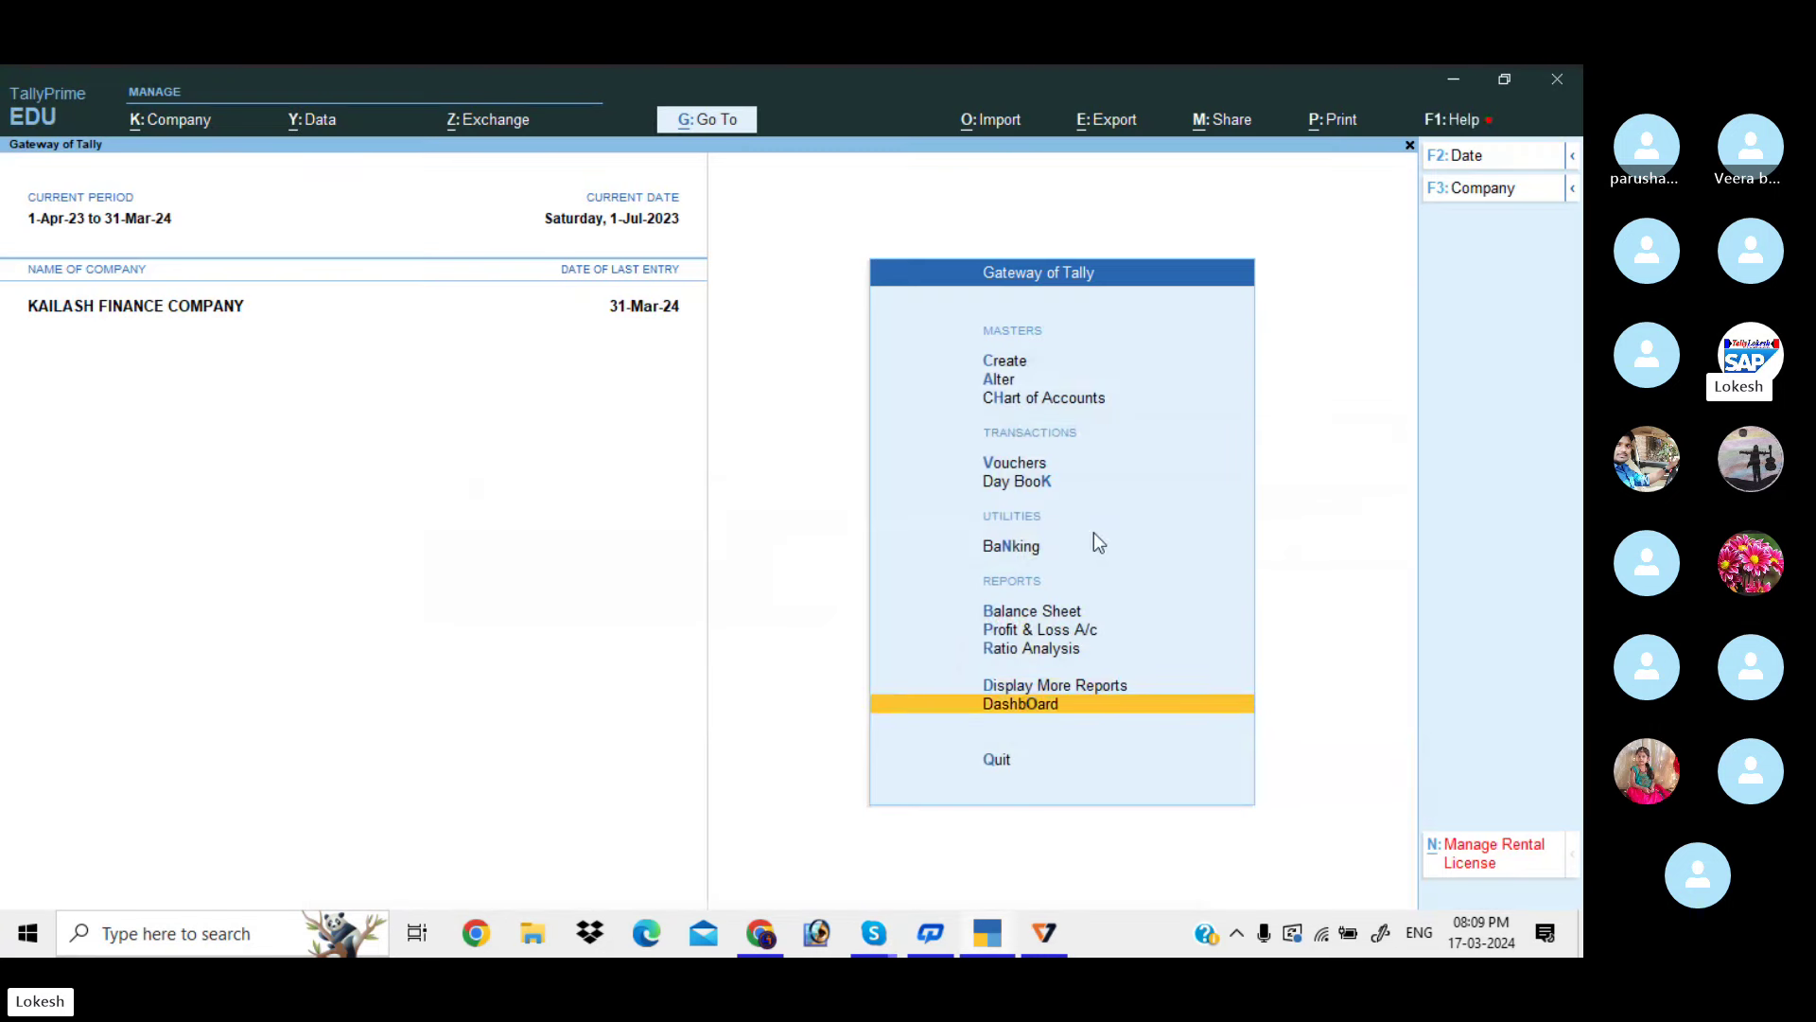
key("Return")
key("Down")
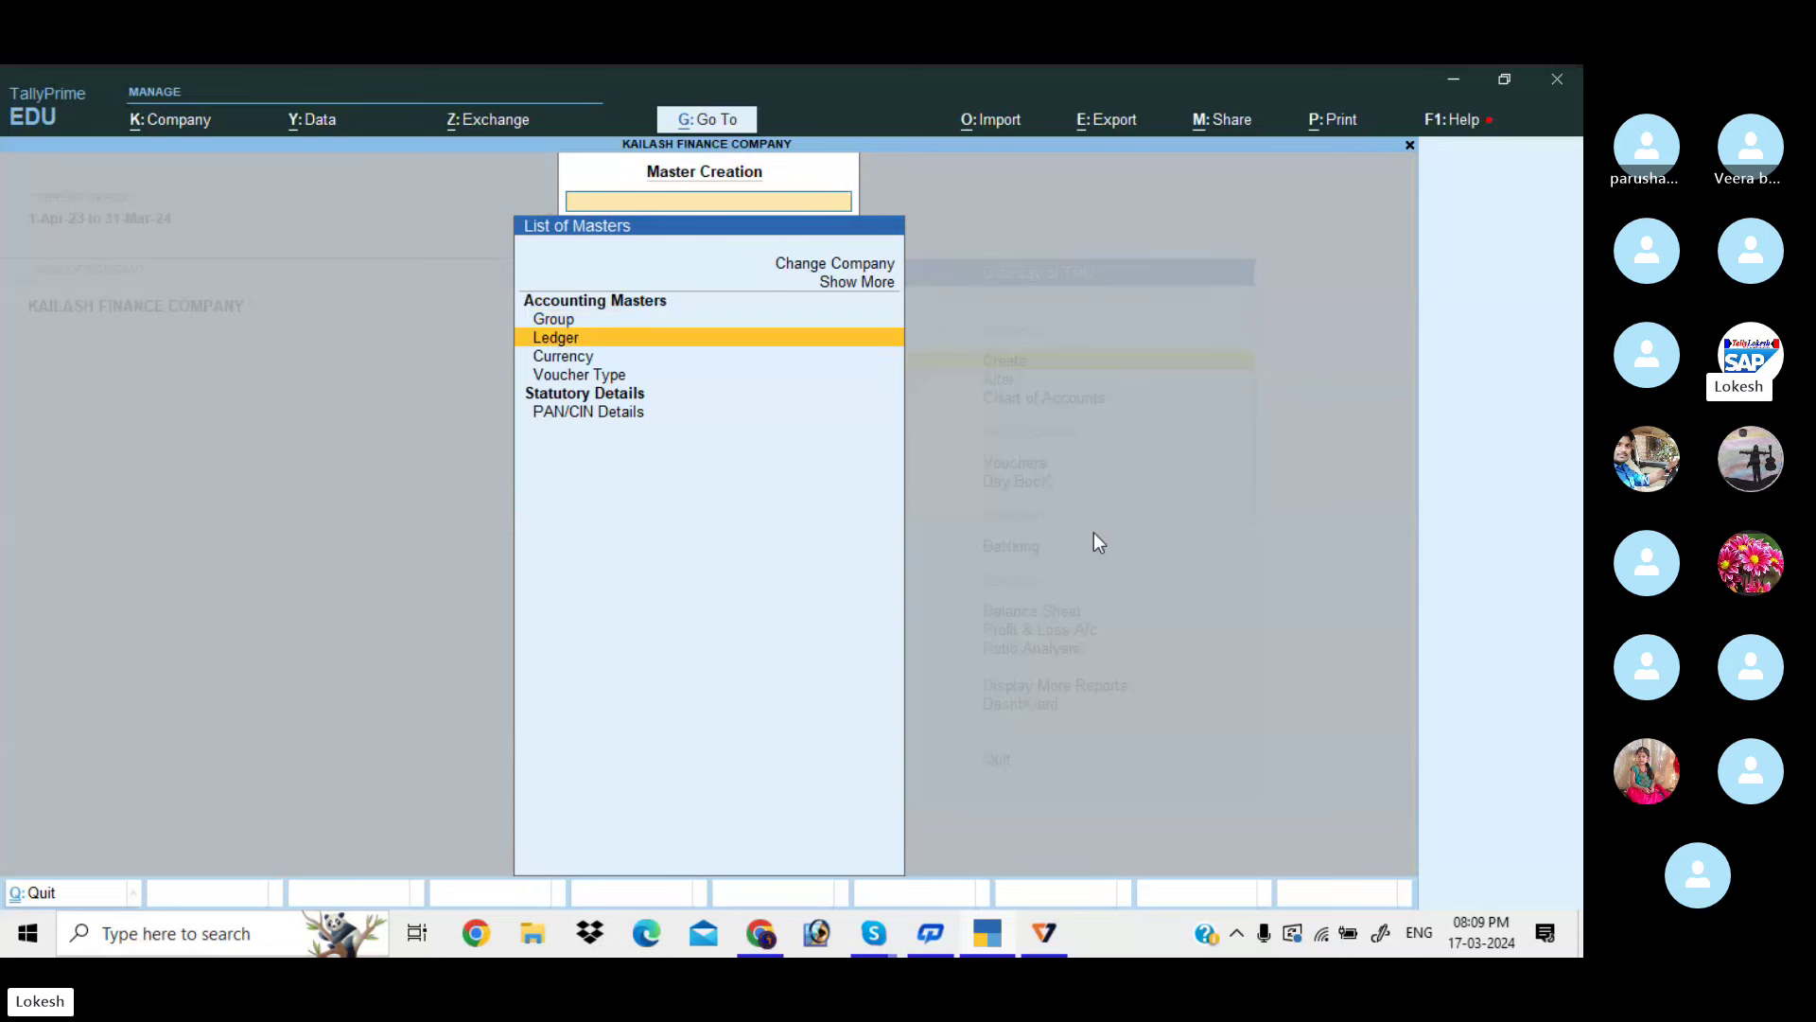
key("Return")
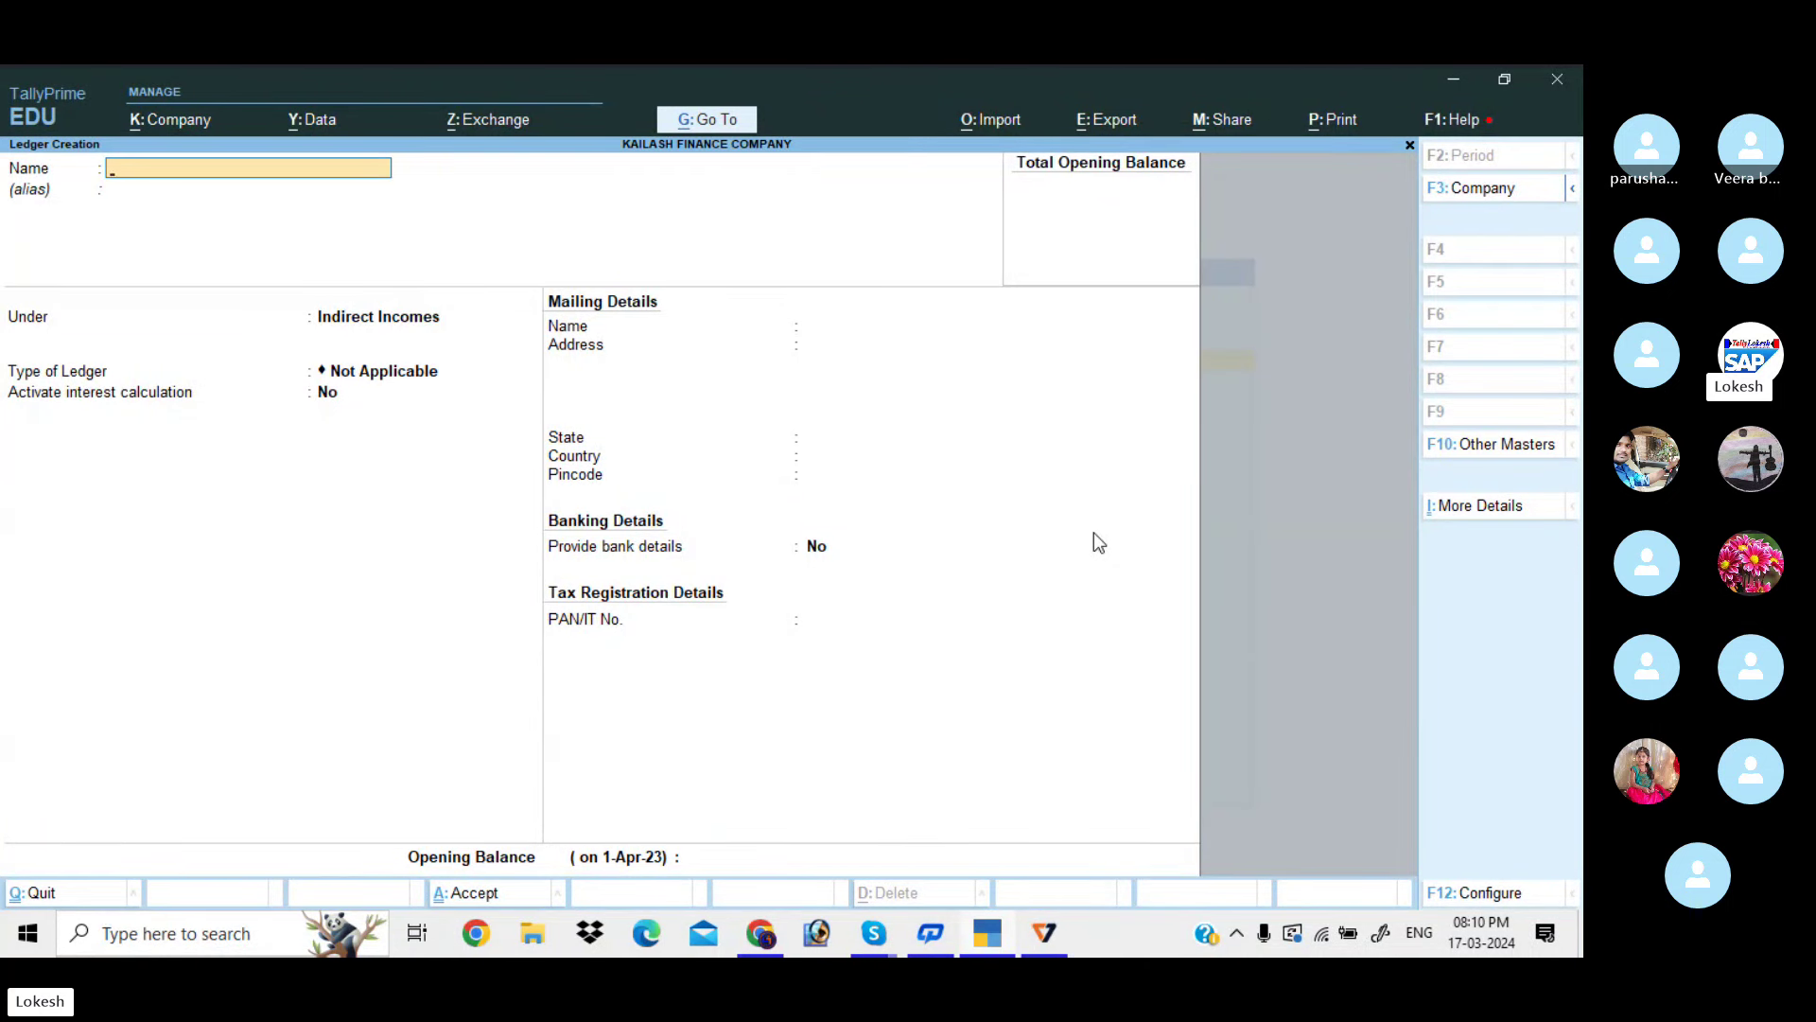
type("Capital1")
key("Return")
type("Ca")
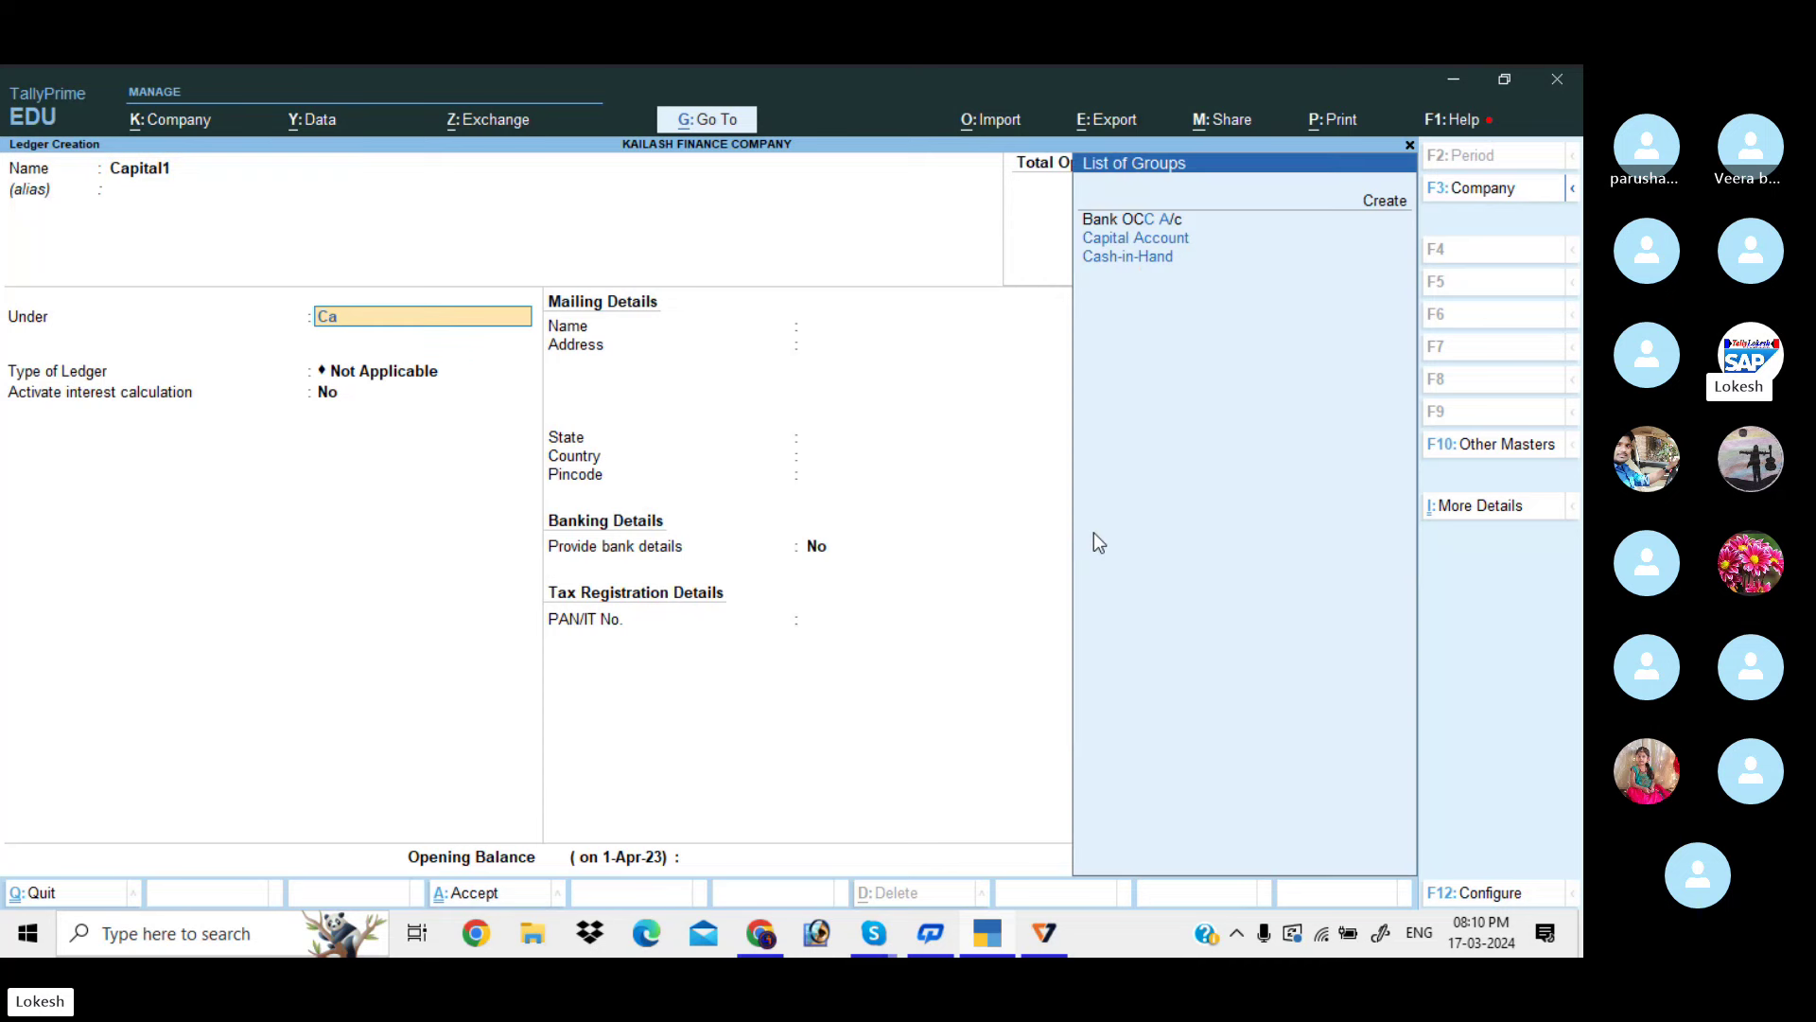
key("Down")
key("Return")
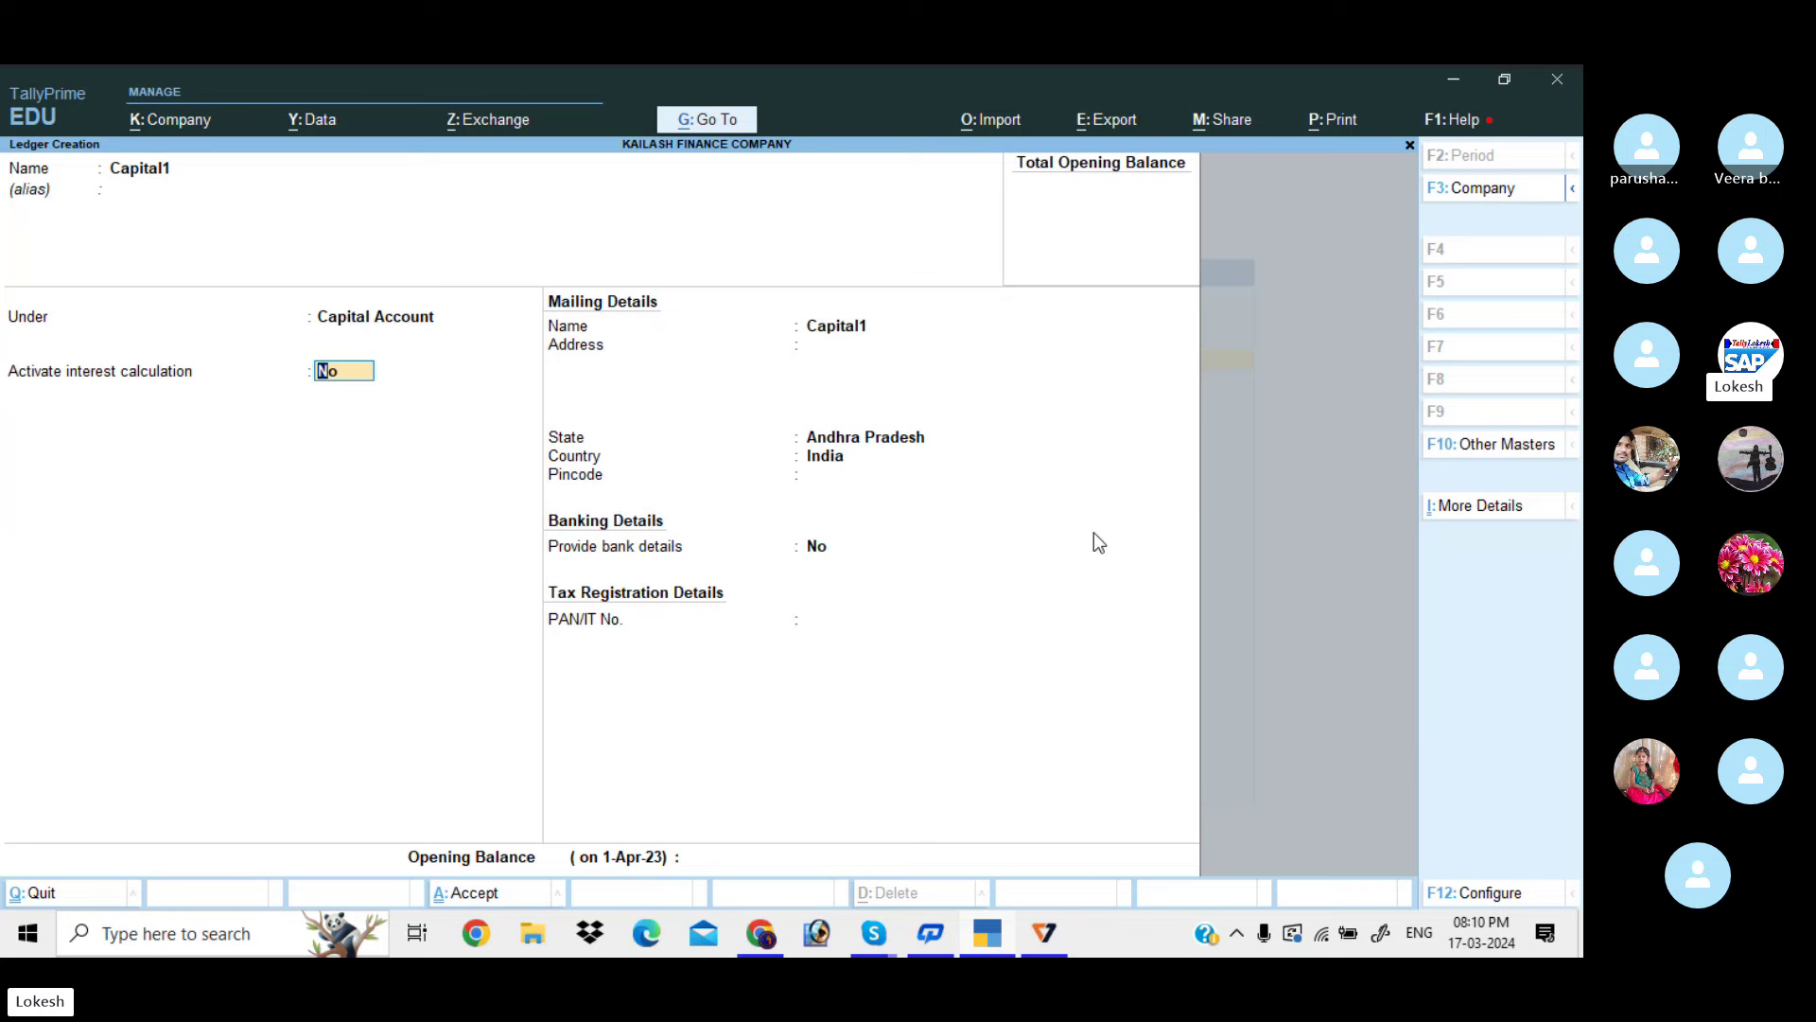
Save the Capital1 ledger with interest calculation off and the mailing, banking and tax details at their defaults
key("Return")
key("Return")
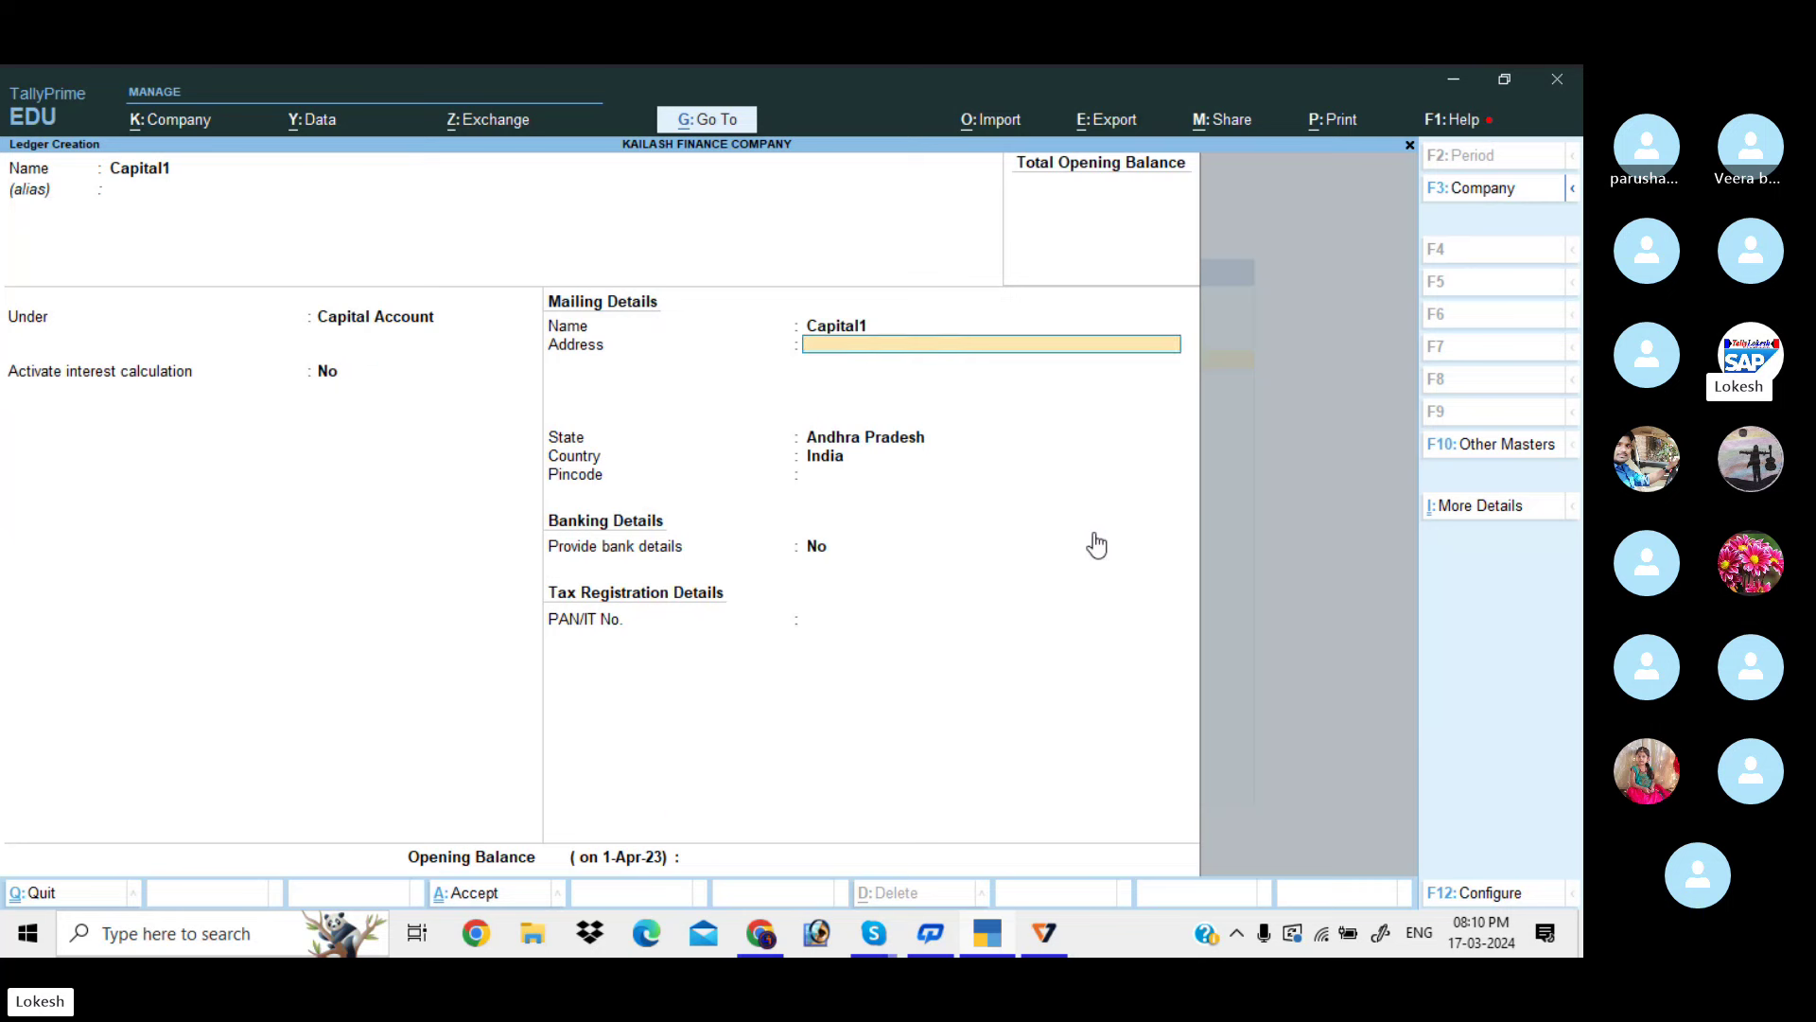
key("Return")
key("Return")
key("Return")
key("Return")
key("Return")
key("Return")
key("Return")
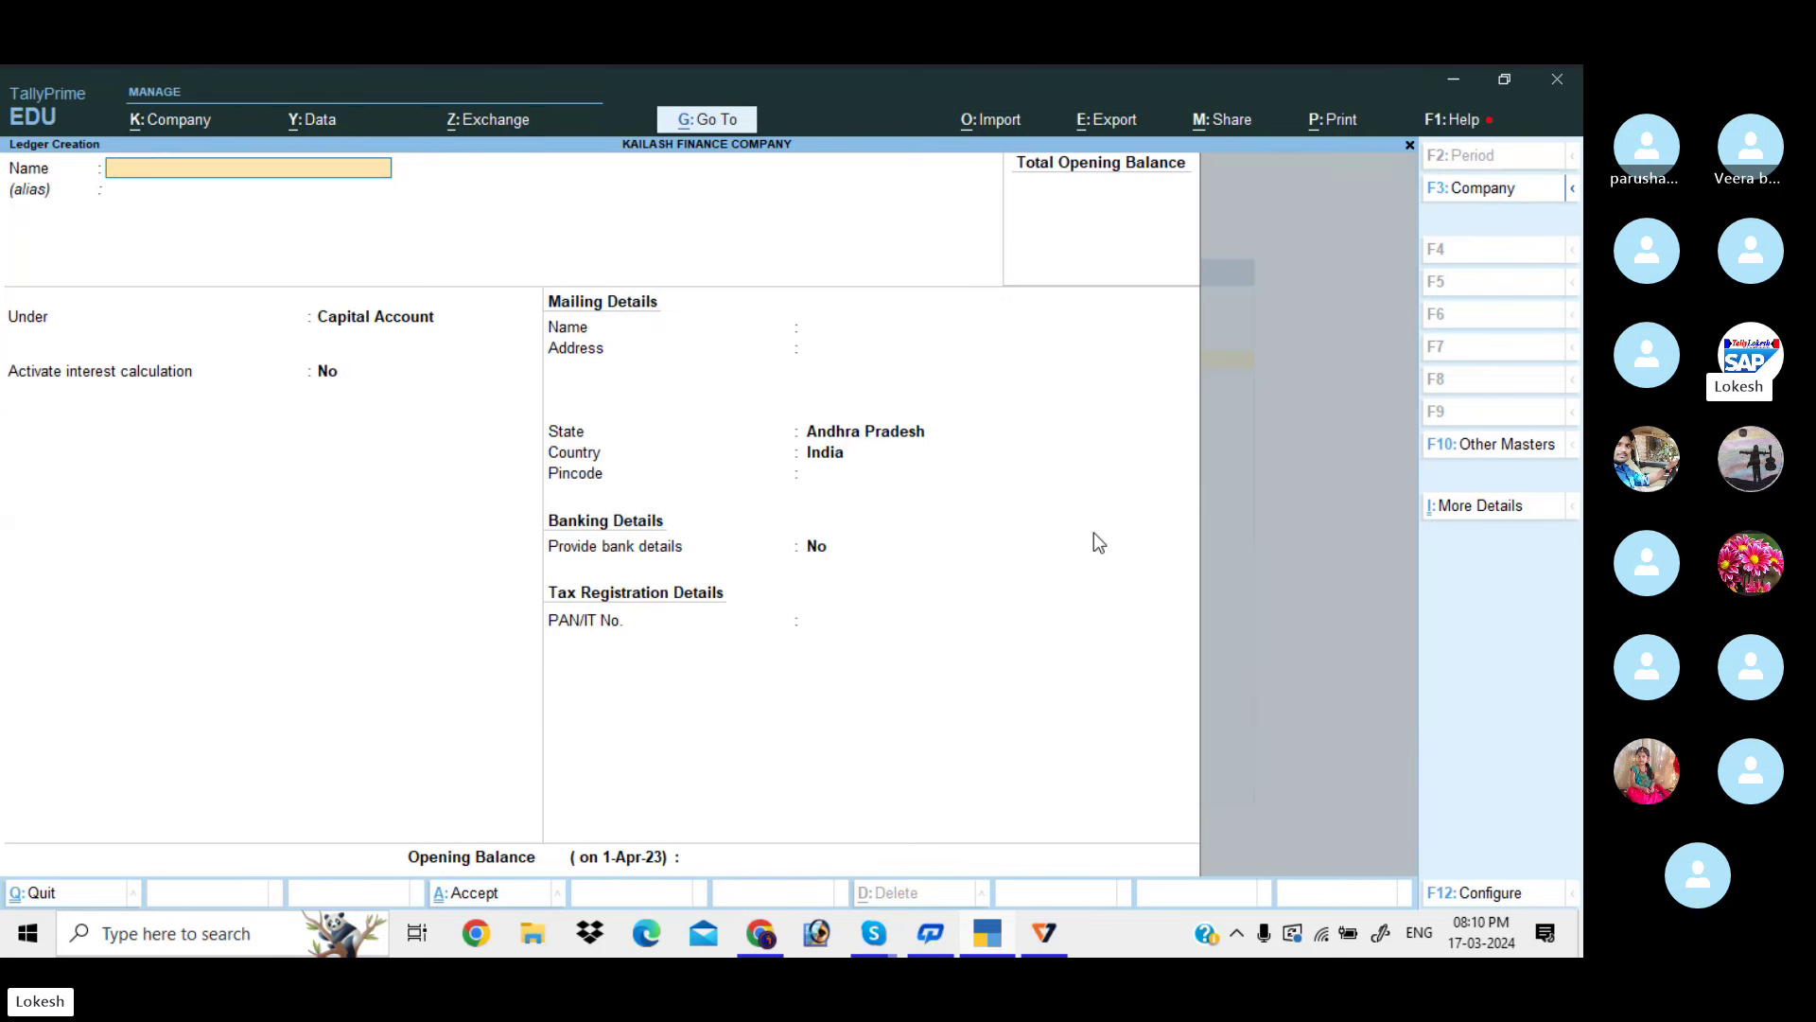
Name the next new ledger Guna Traders and place it under Loans & Advances (Asset)
type("Guna Traders")
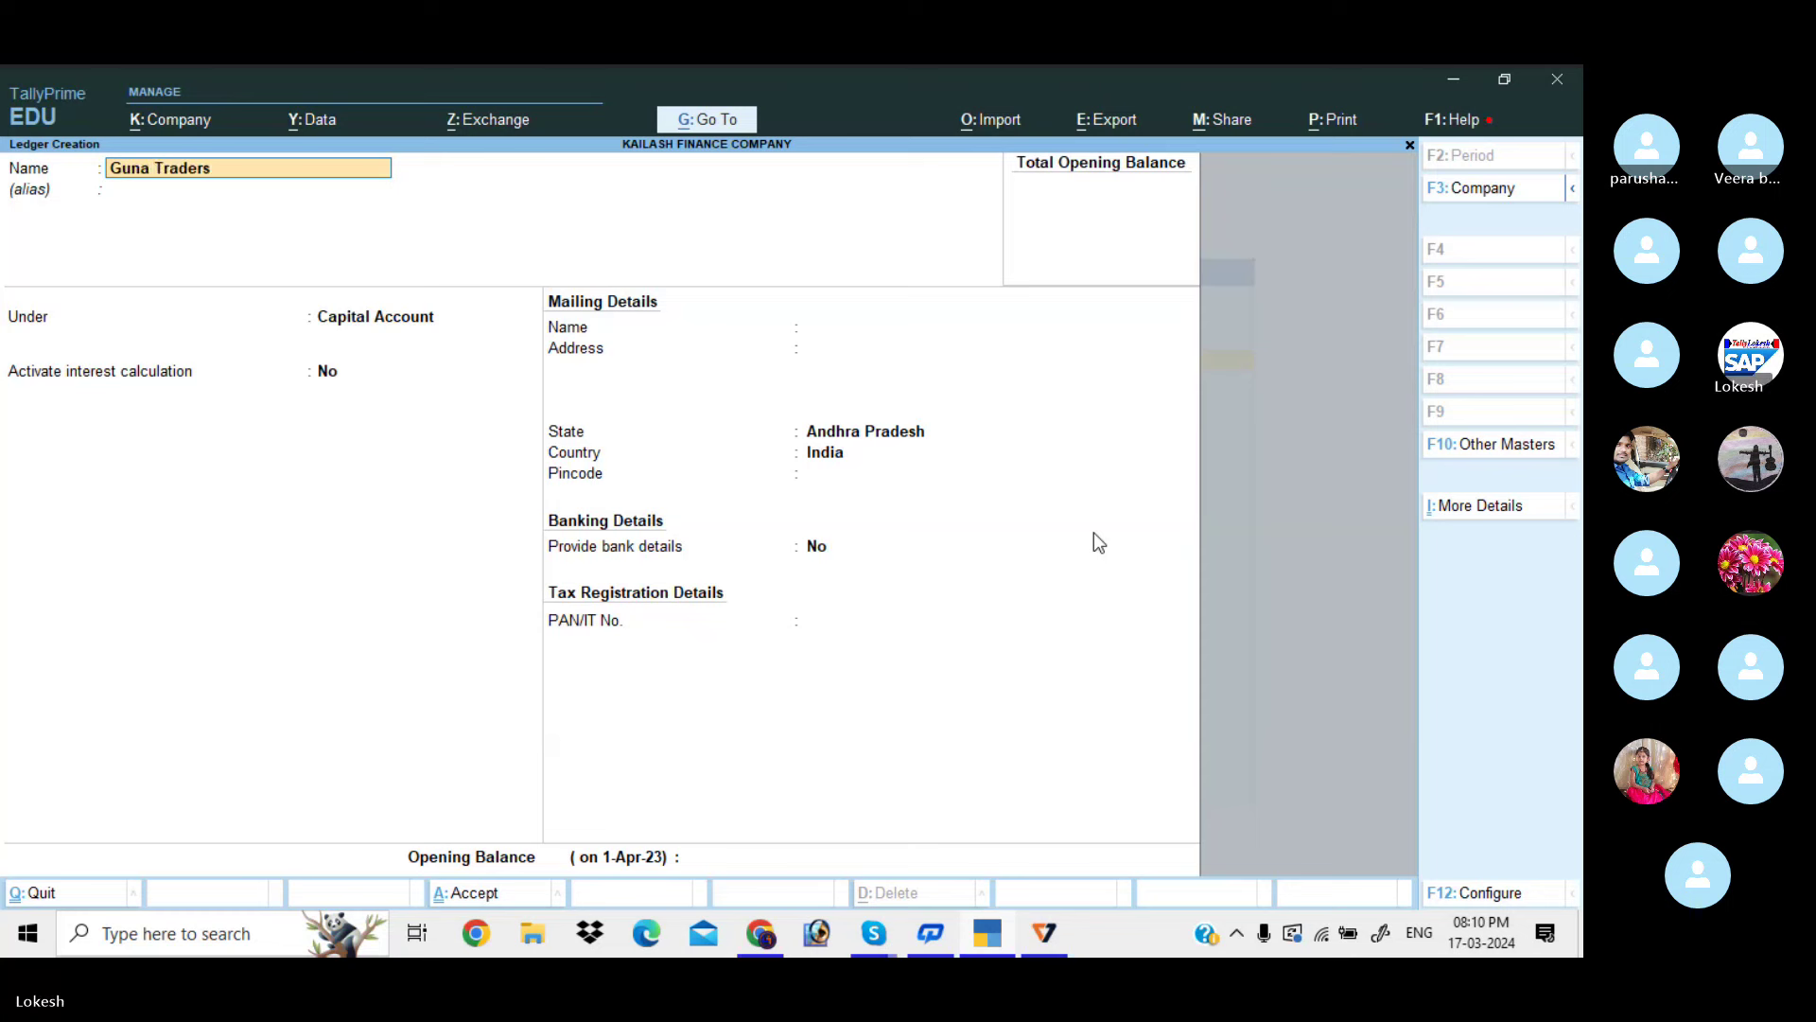
key("Return")
type("l")
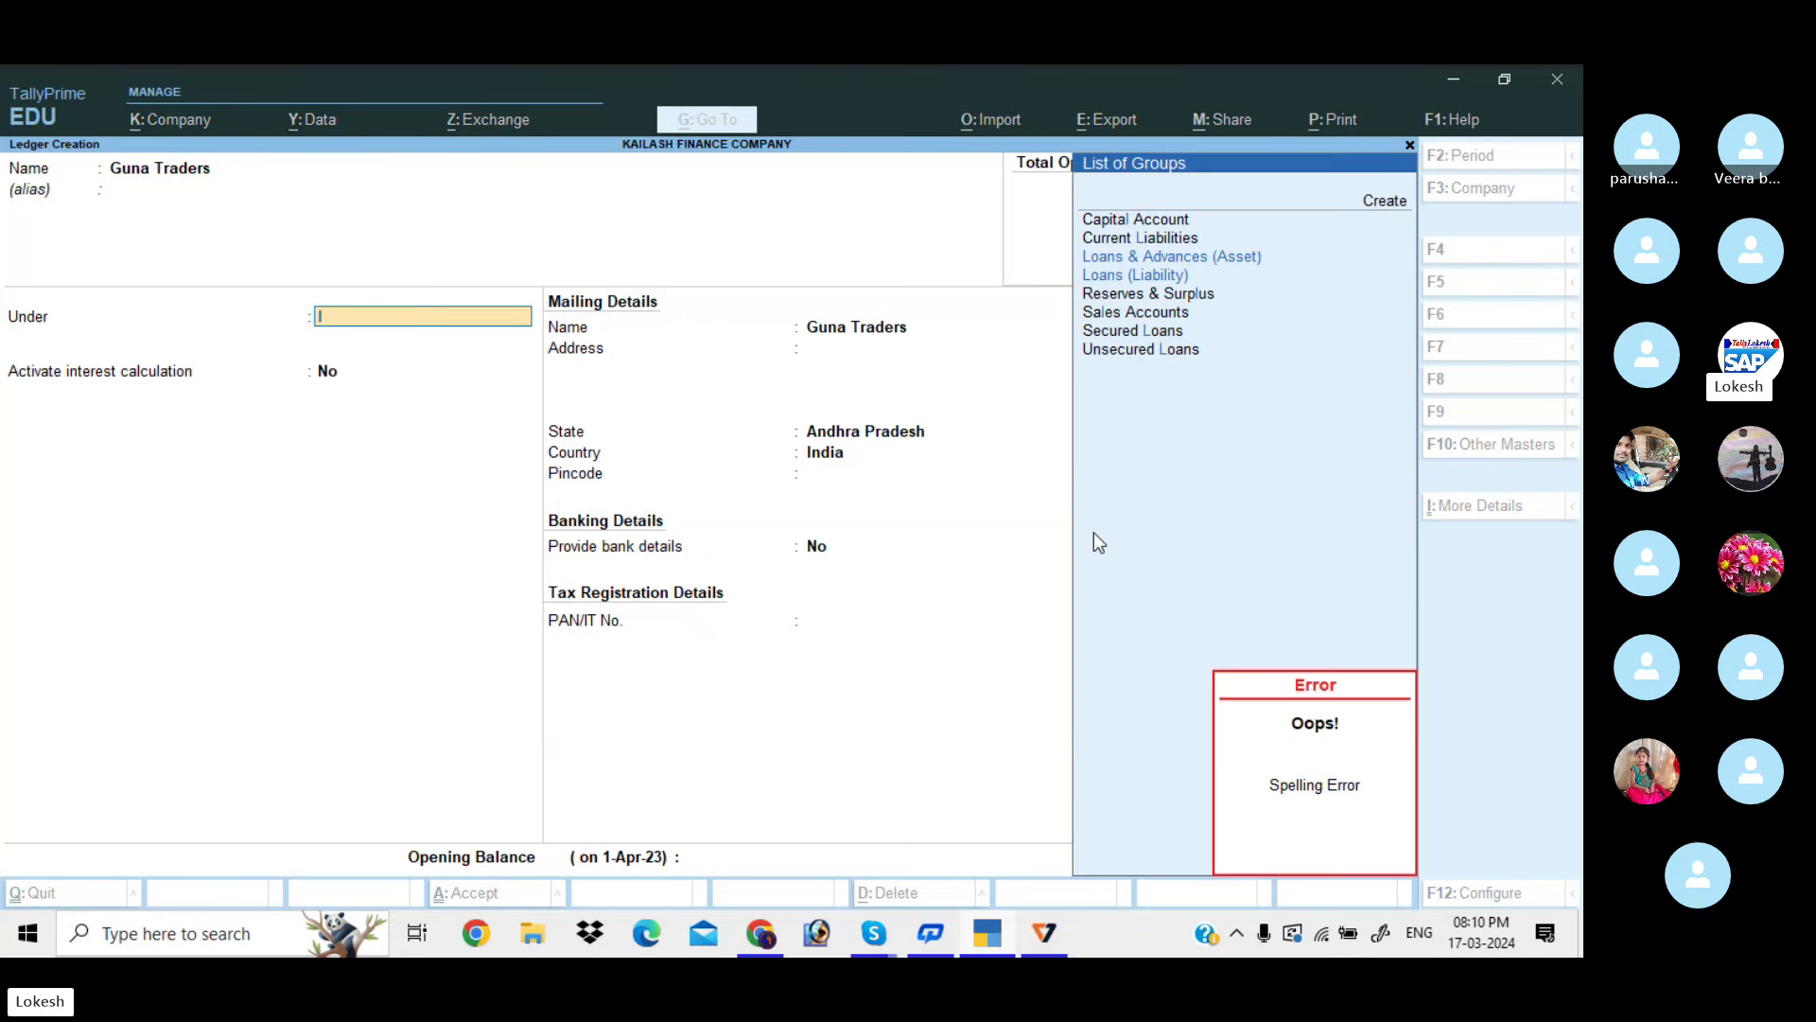
key("Down")
key("Down")
key("Return")
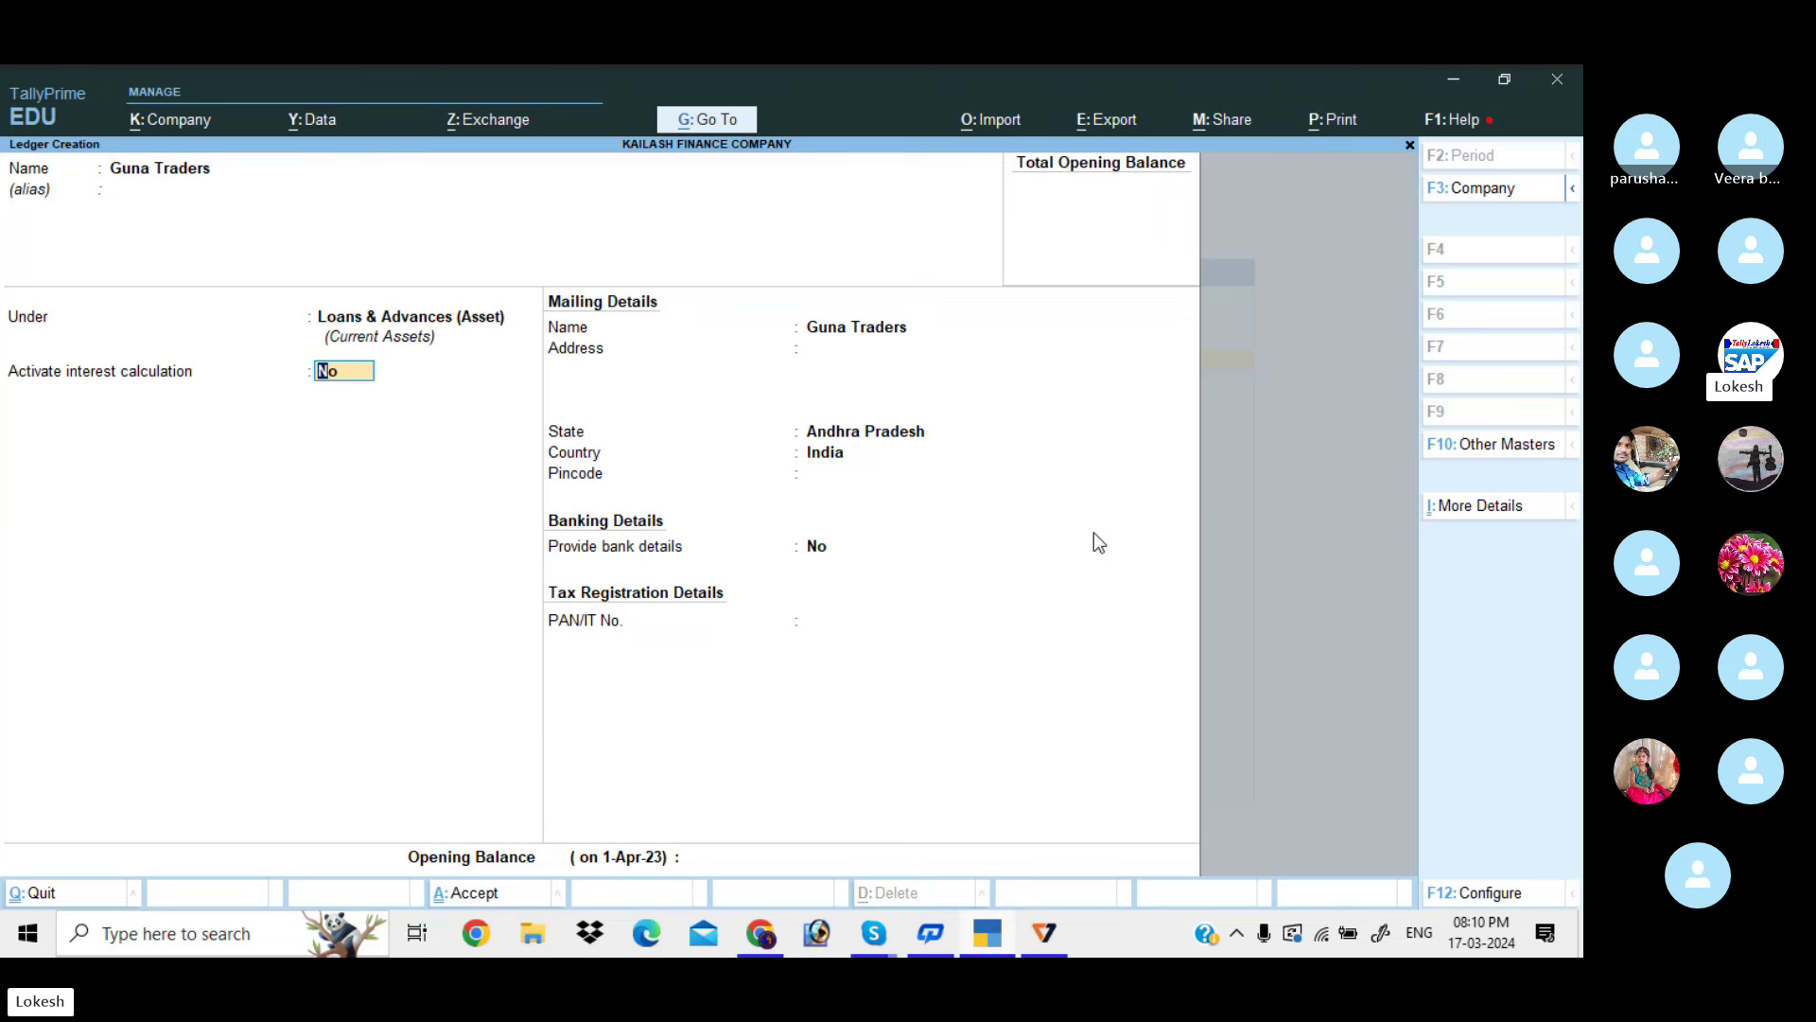
Activate interest calculation for the Guna Traders ledger at 15% per 365-Day Year on All Balances
type("y")
key("Return")
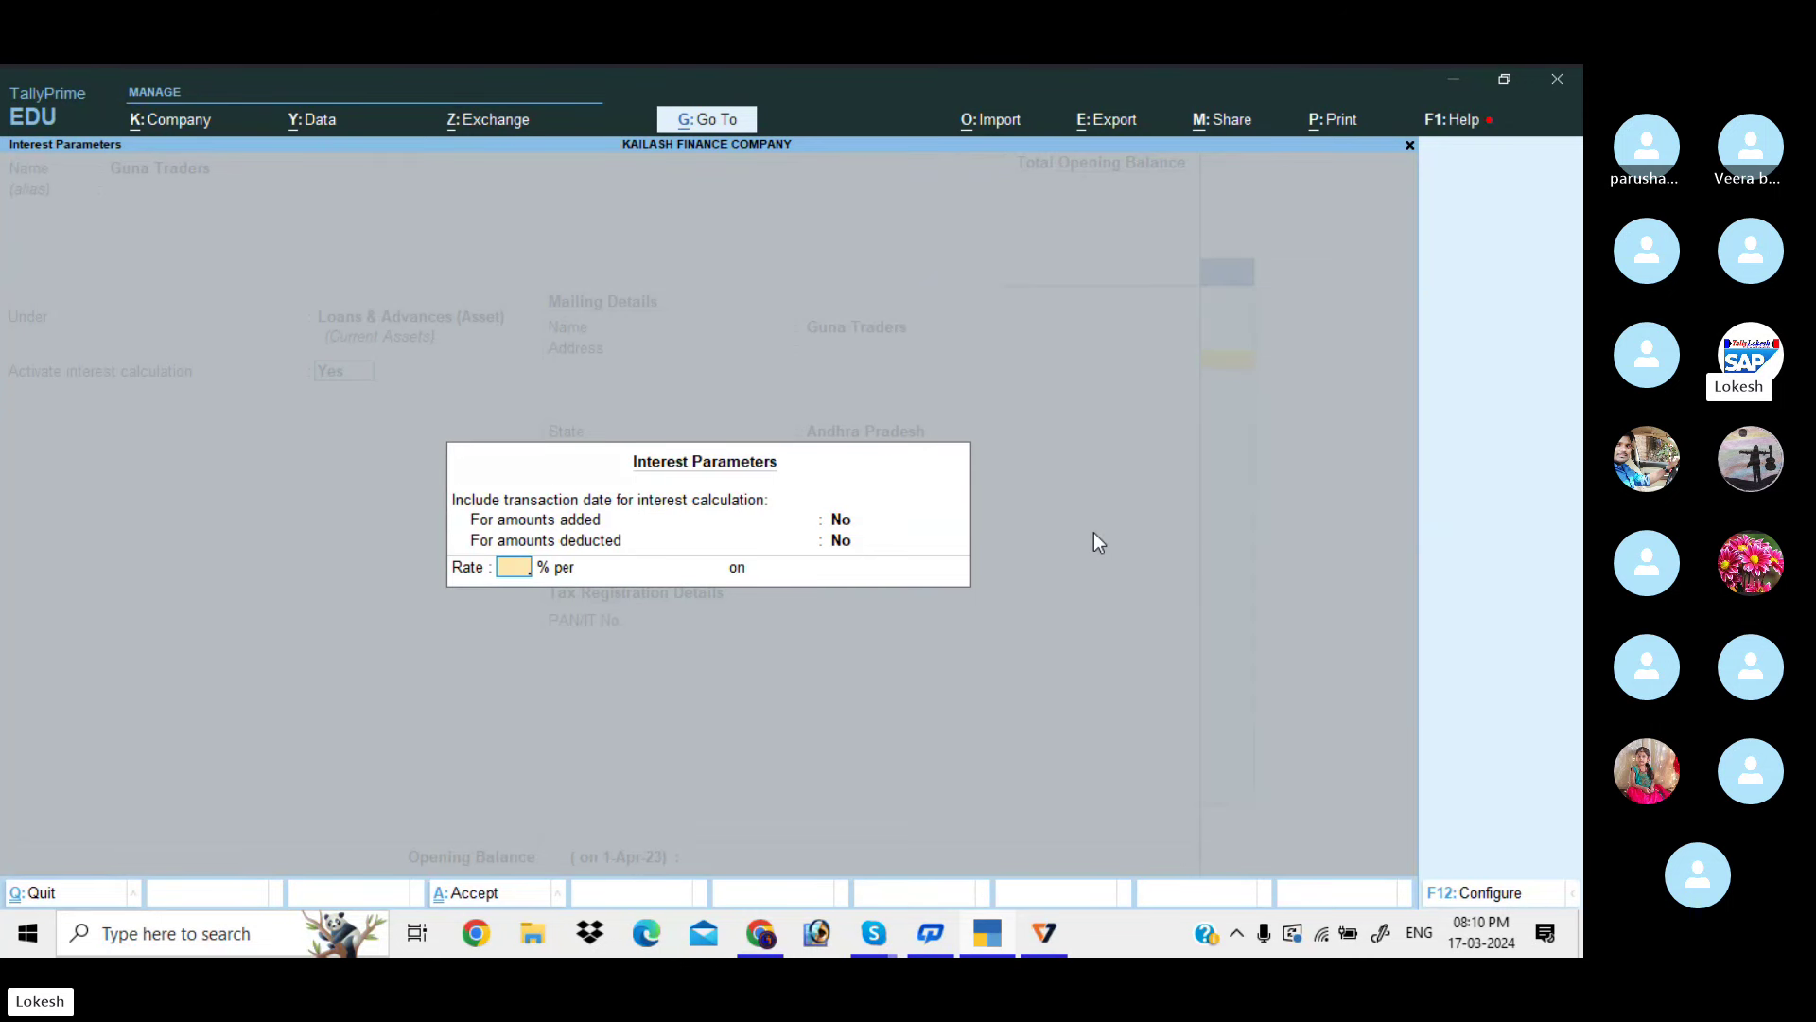
type("15")
key("Return")
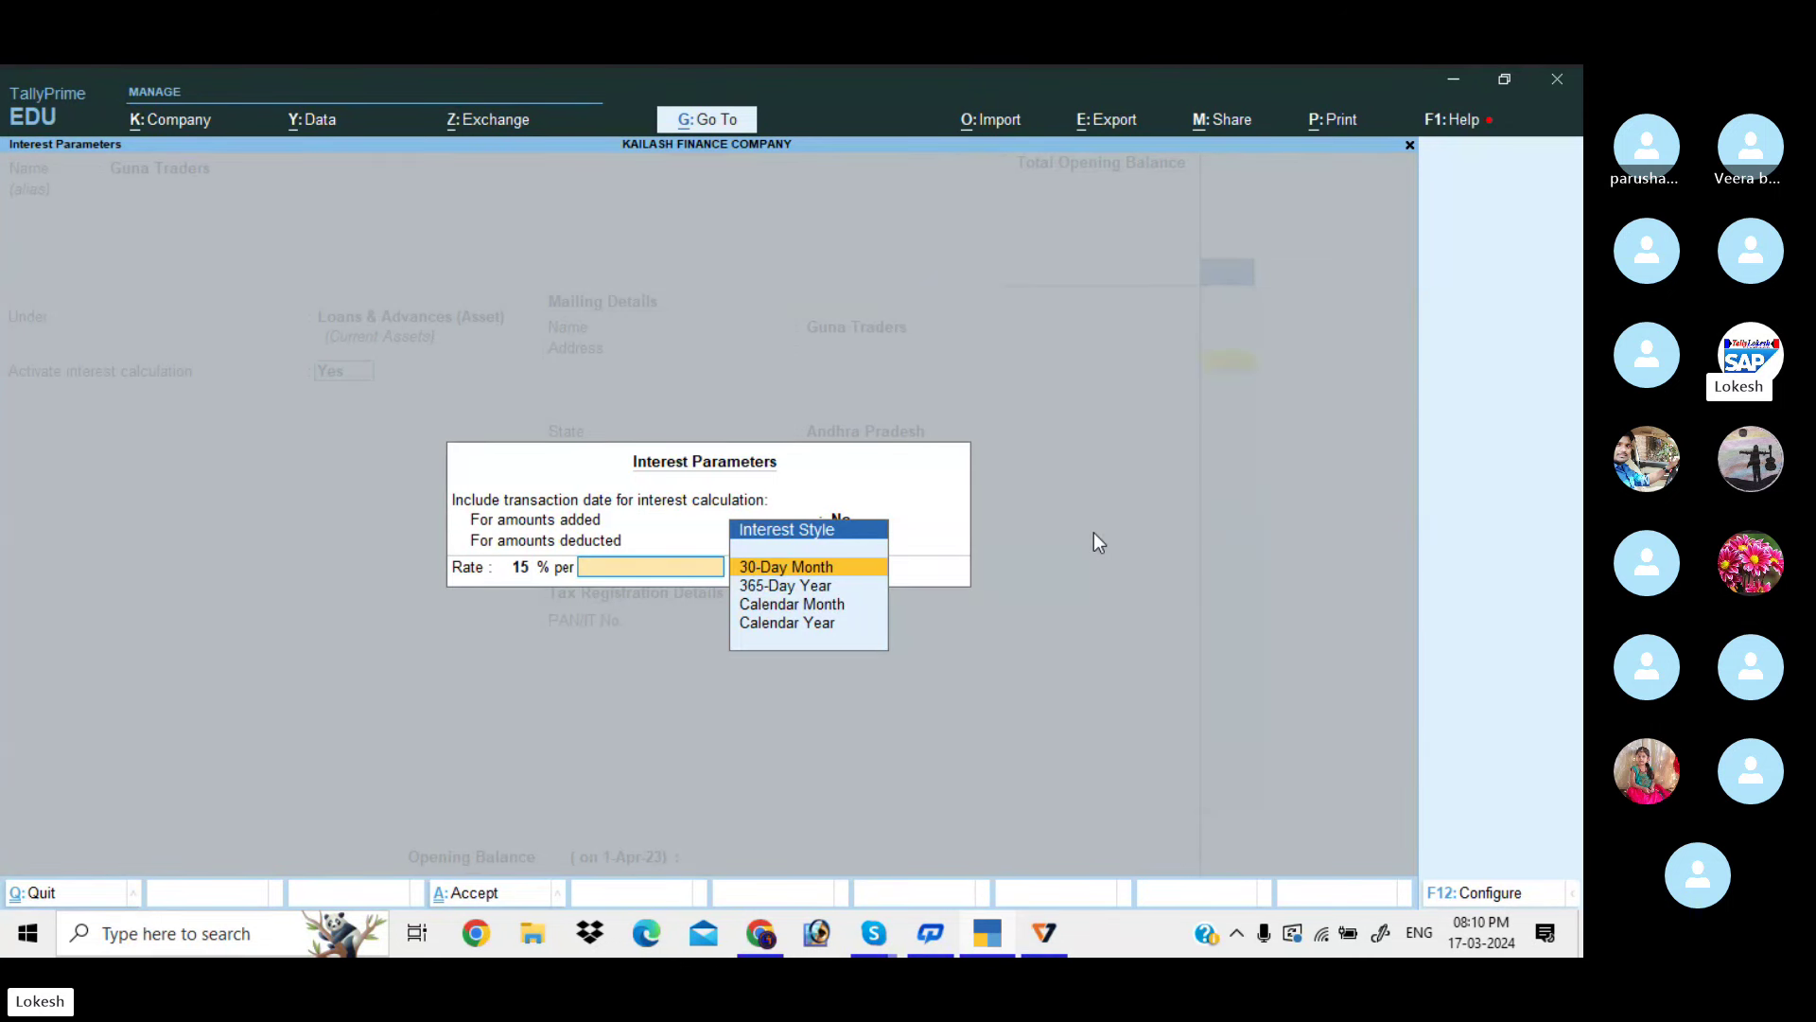
key("Down")
key("Return")
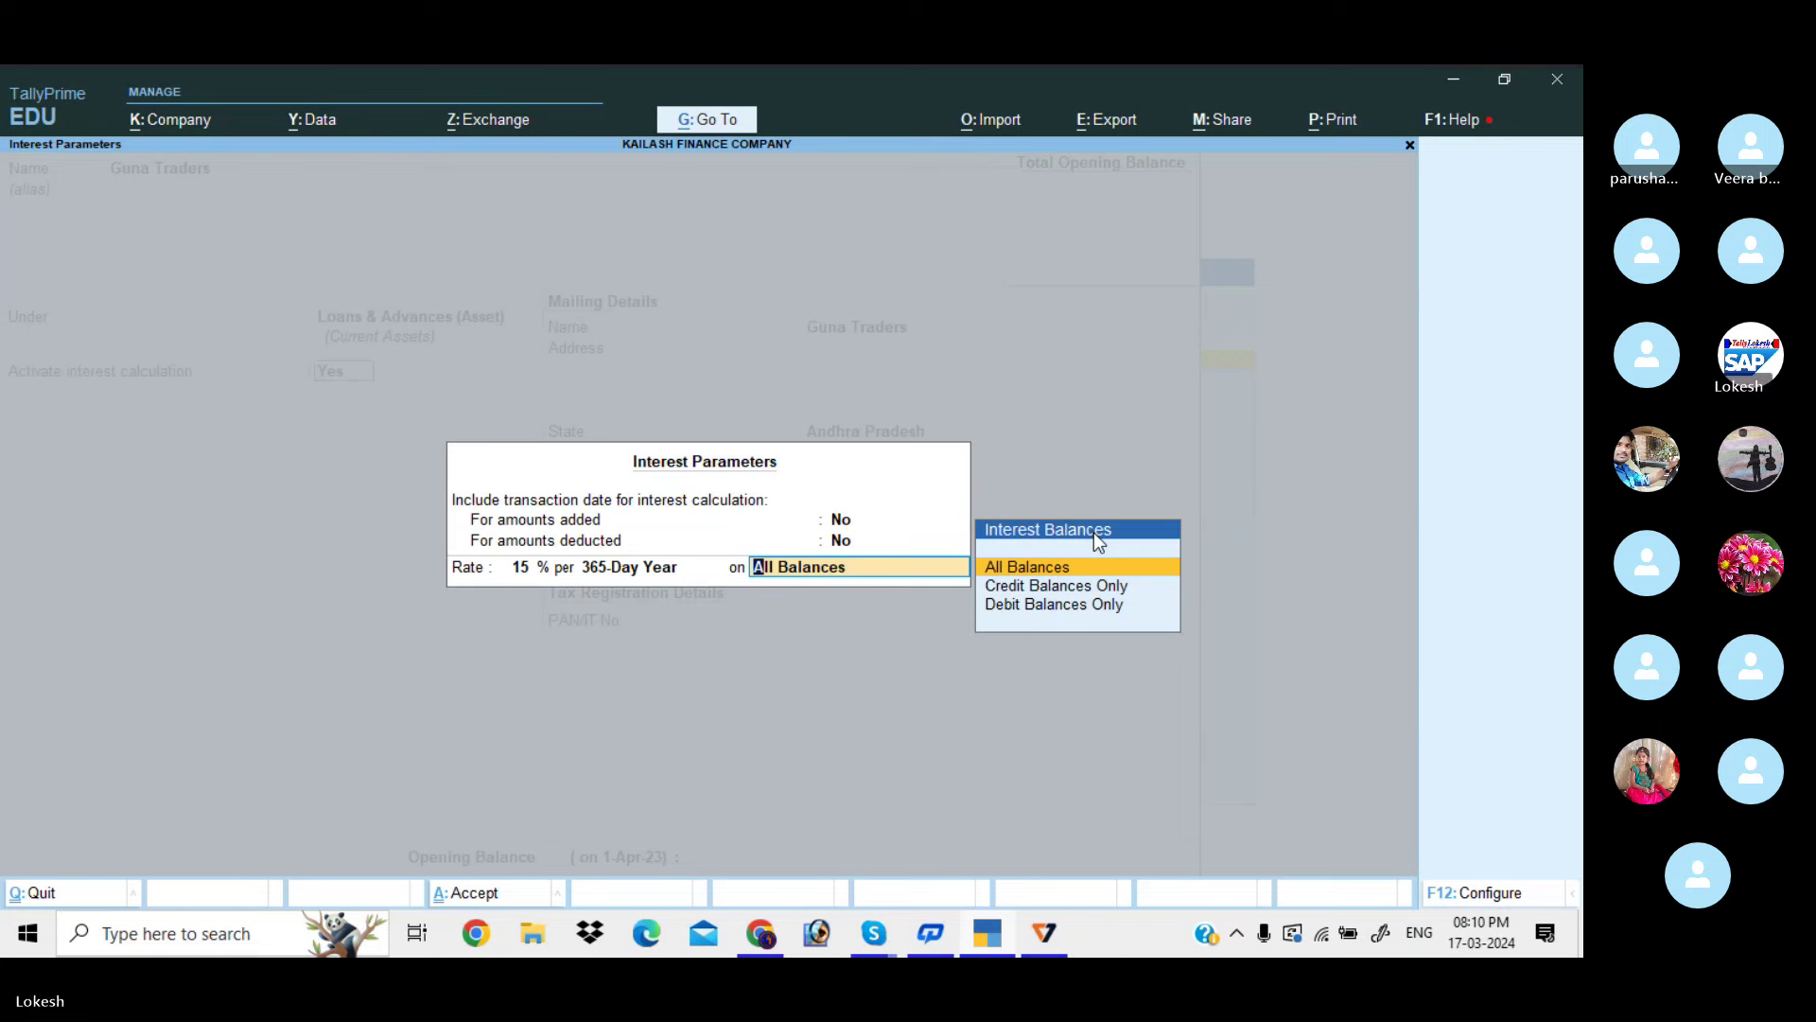
key("Return")
Save the Guna Traders ledger with the mailing, banking and tax details at their defaults
key("Return")
key("Return")
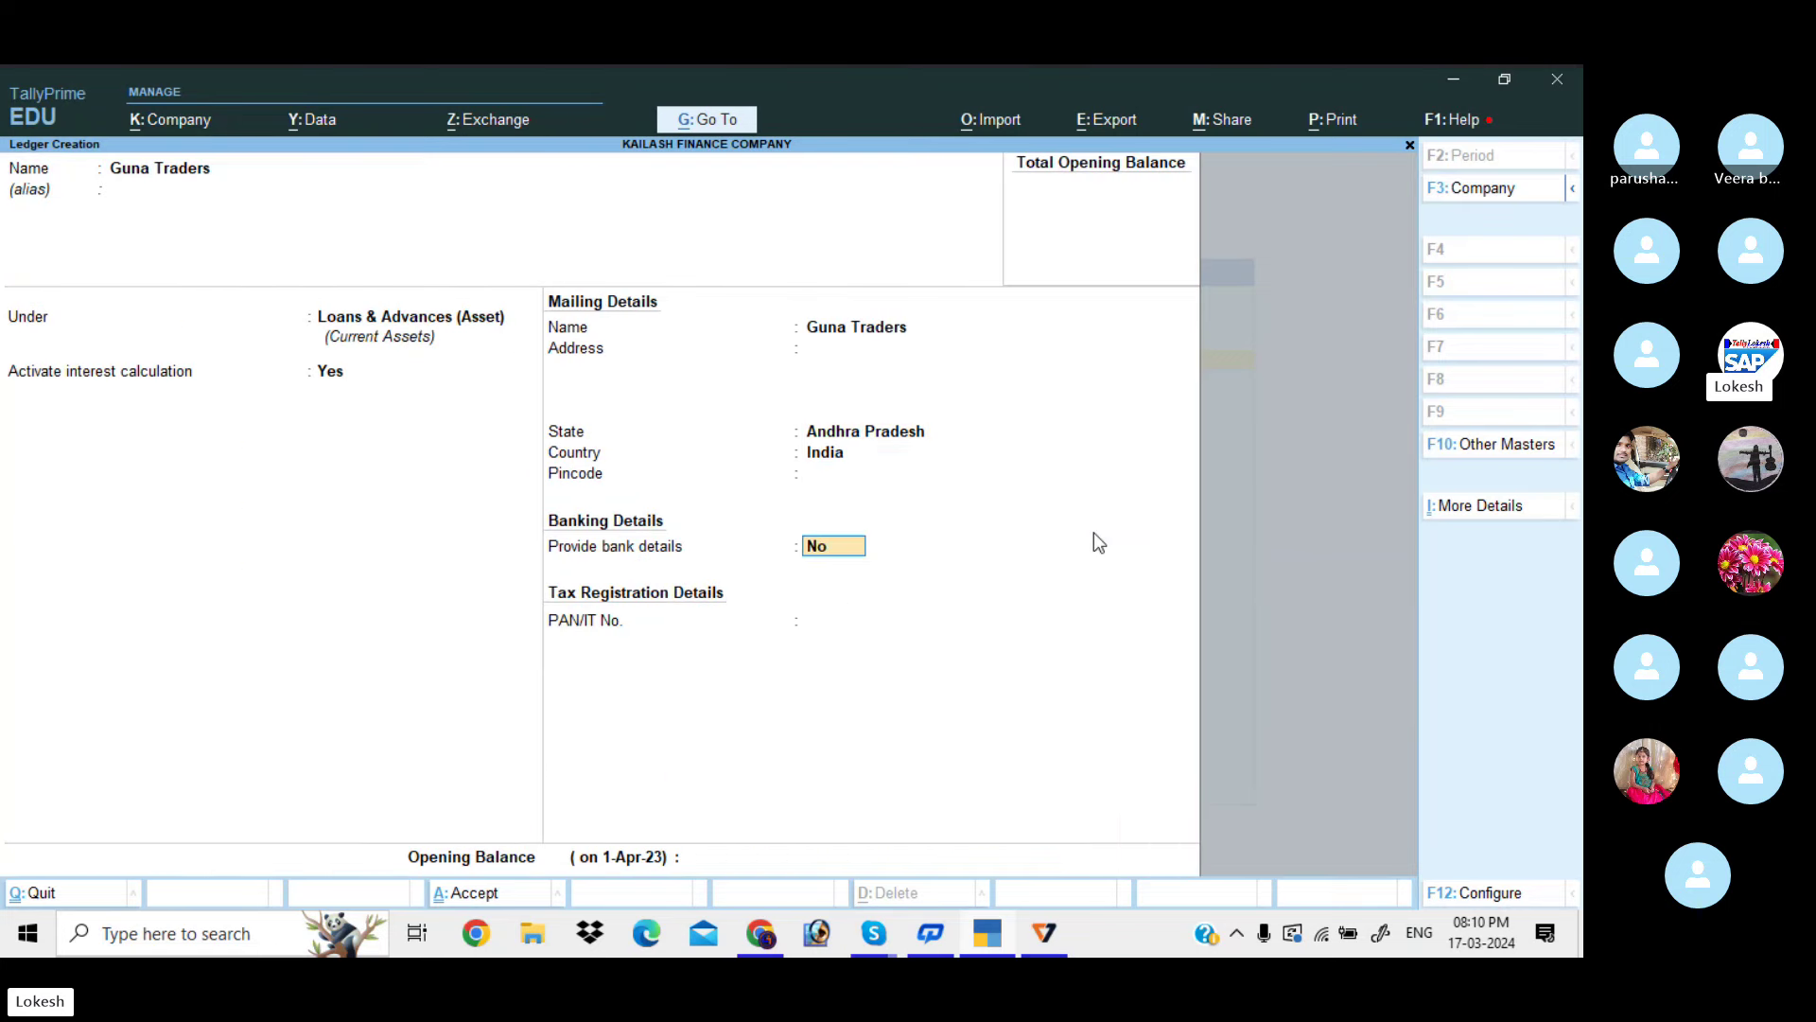
key("Return")
key("Return")
key("Return")
Name the next new ledger Pallavi Traders and keep it under Loans & Advances (Asset)
type("Pal")
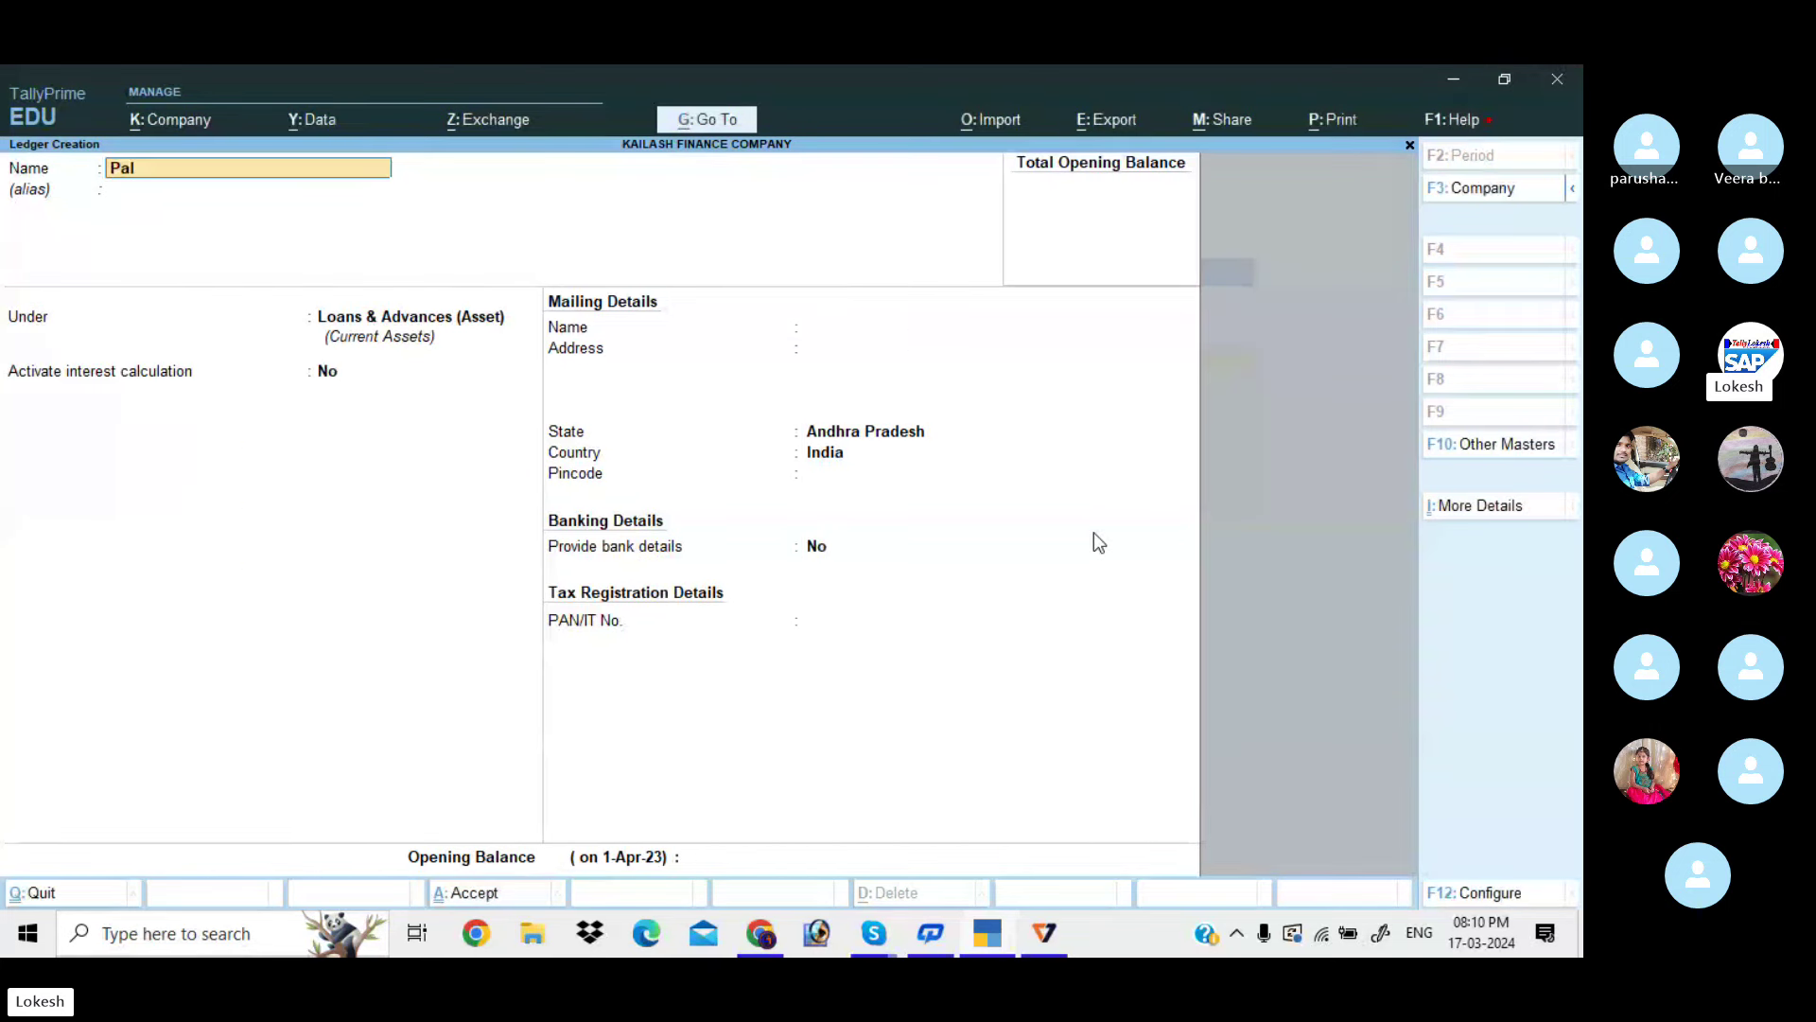
type("lavi Traders")
key("Return")
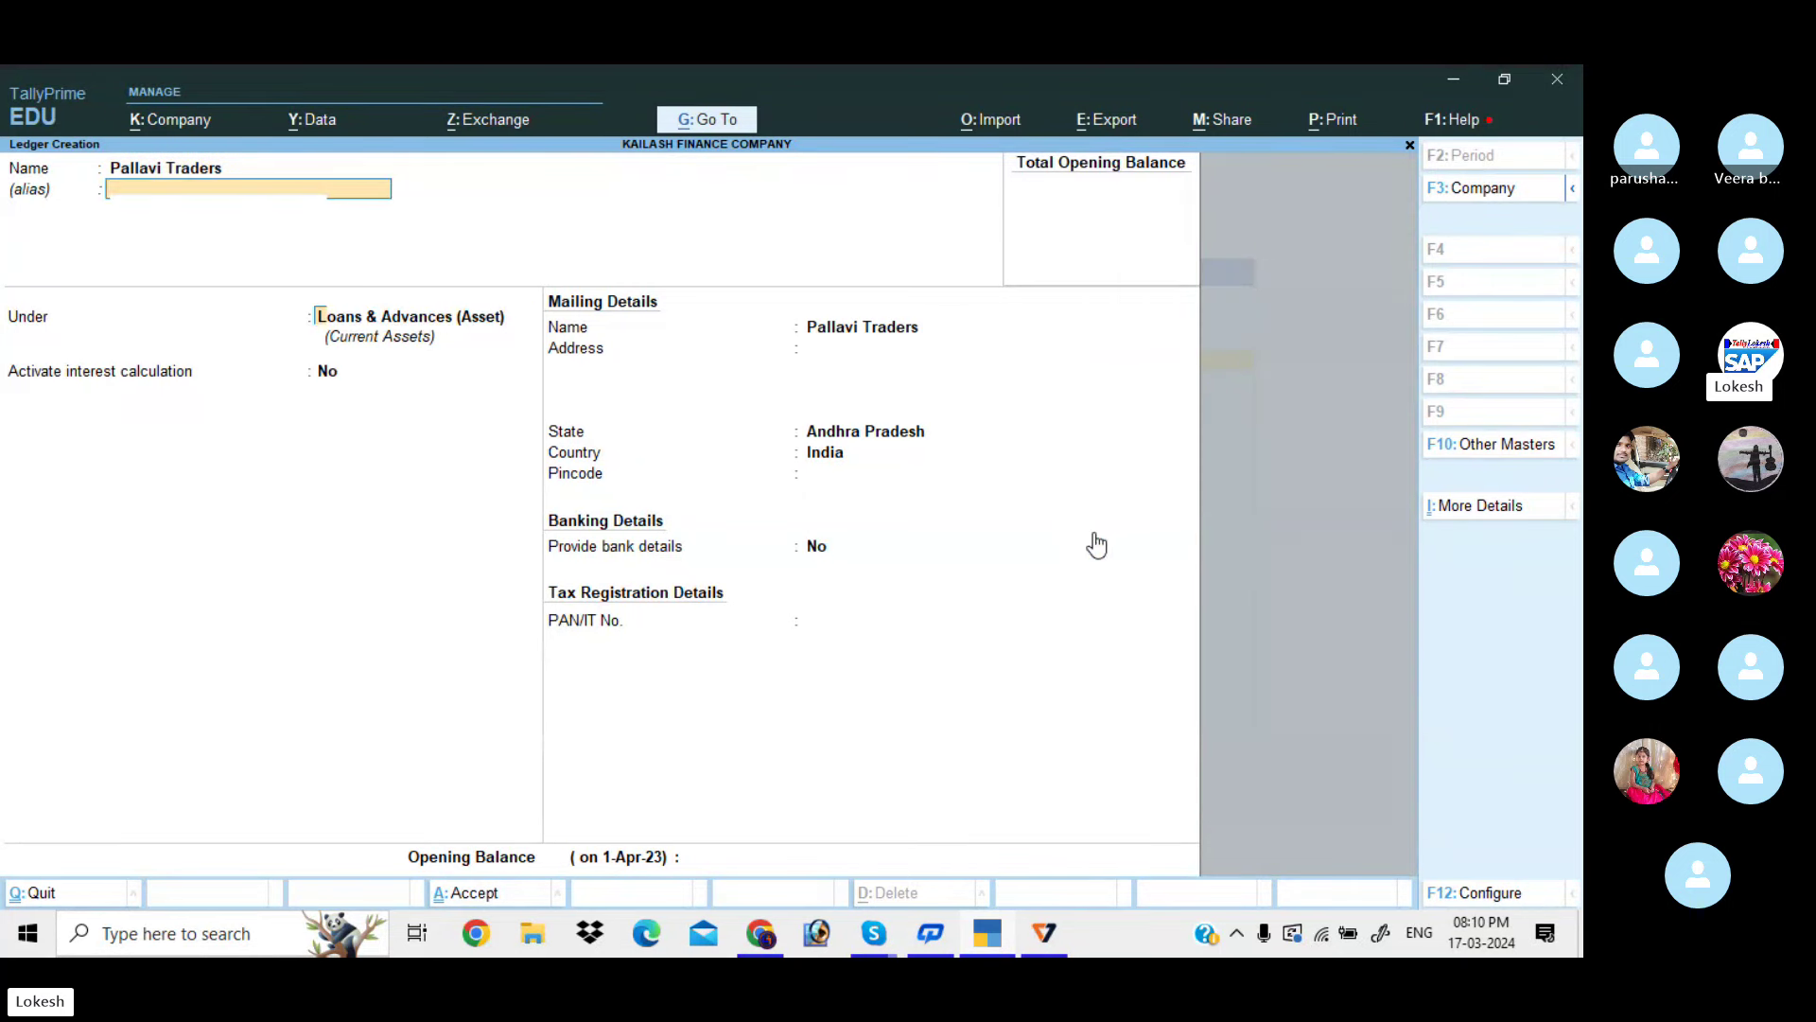
key("Return")
key("Return")
Activate interest calculation for the Pallavi Traders ledger at 20% per 365-Day Year, keeping the default balance basis
key("y")
key("Return")
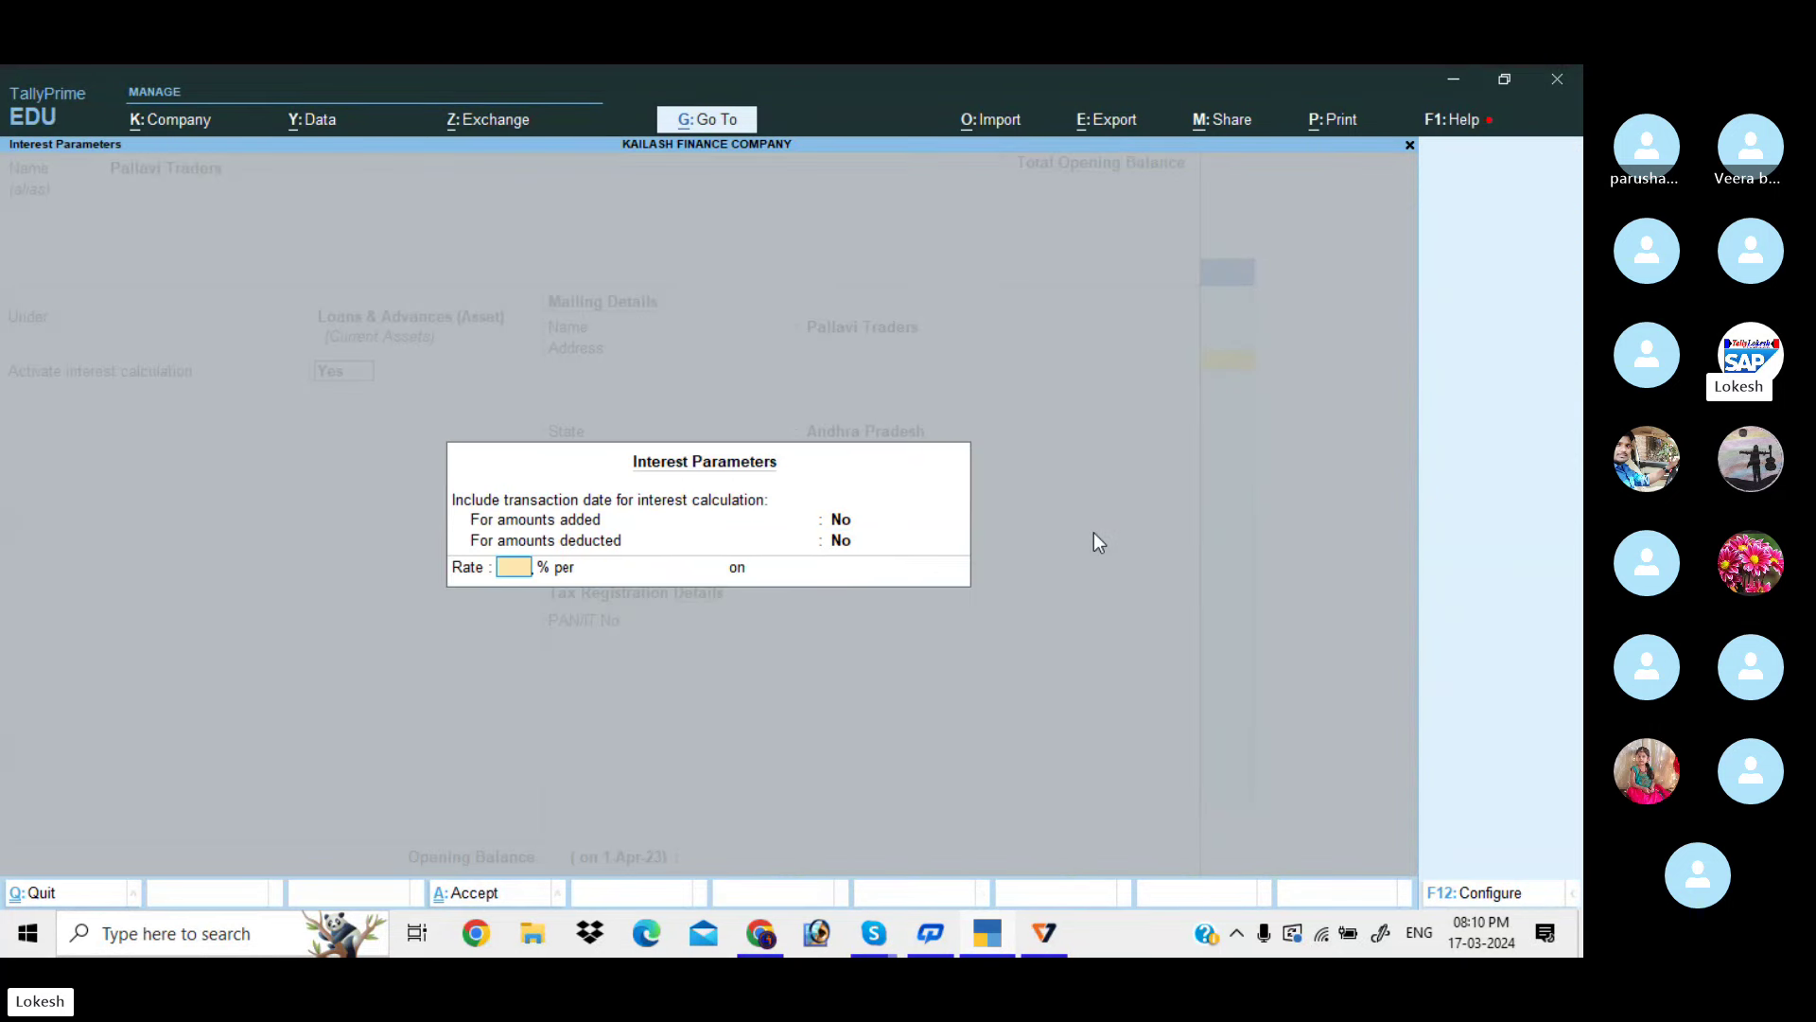
type("20")
key("Return")
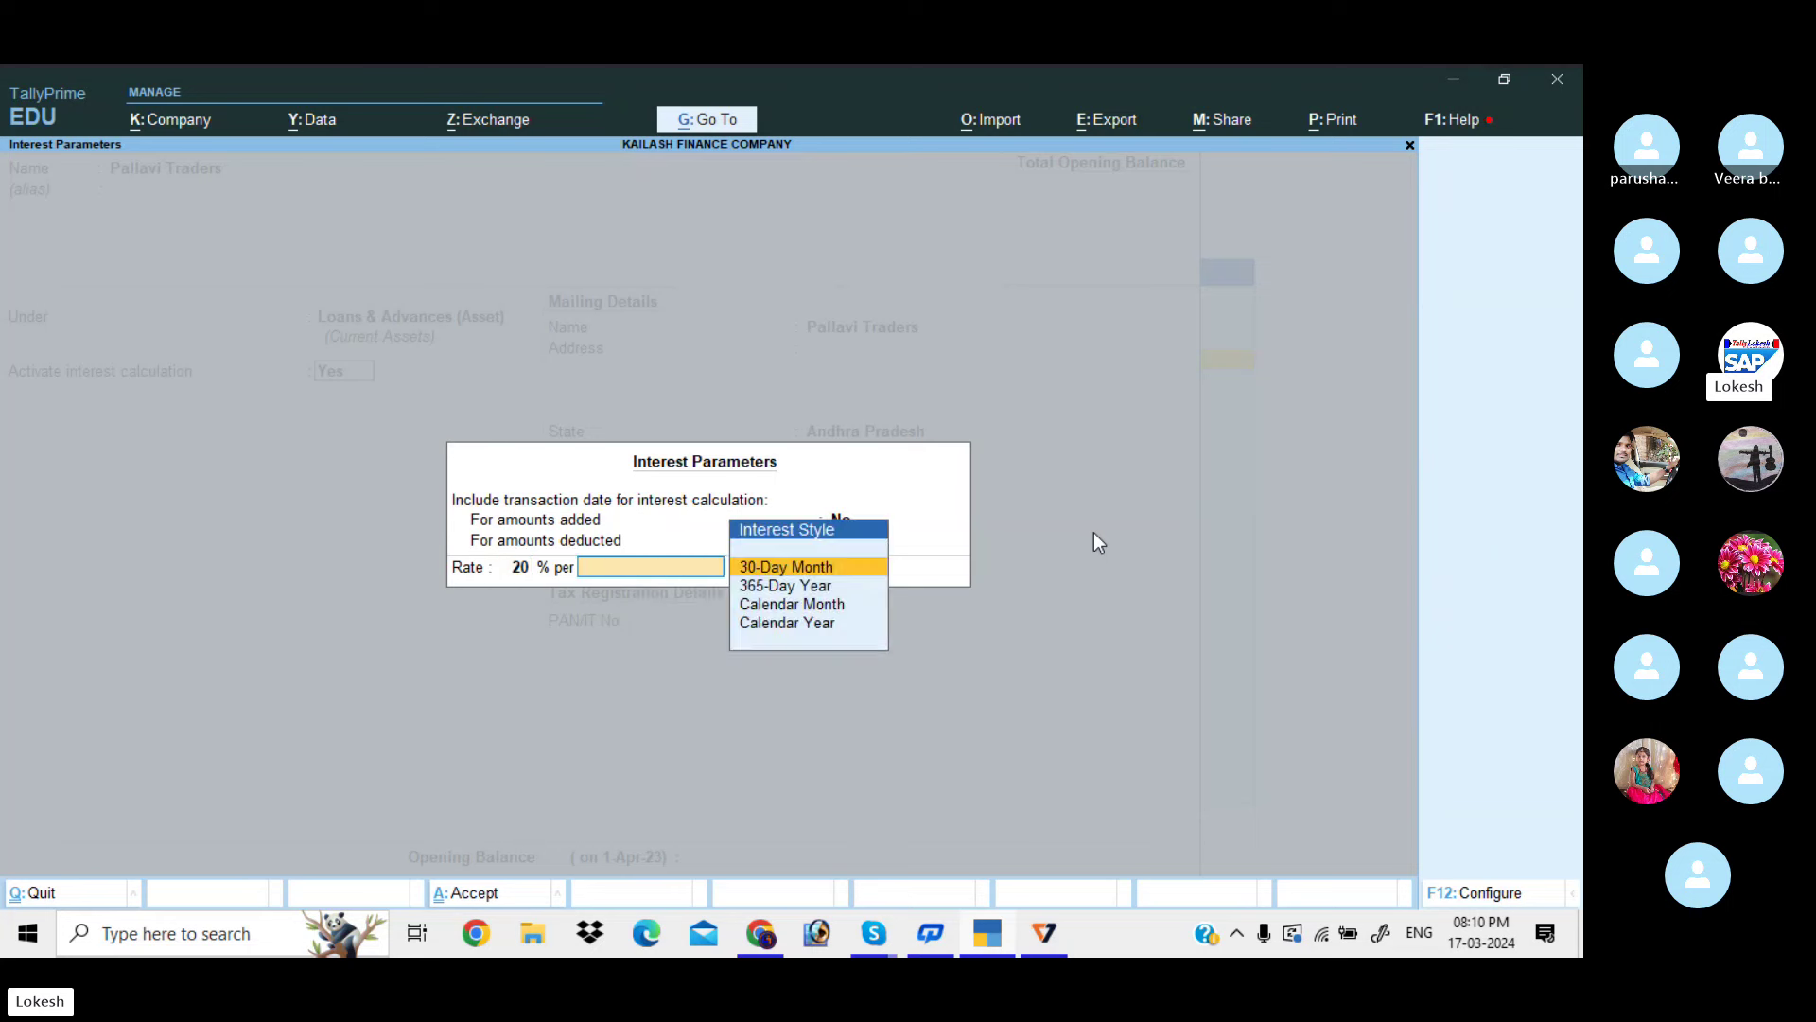
key("Down")
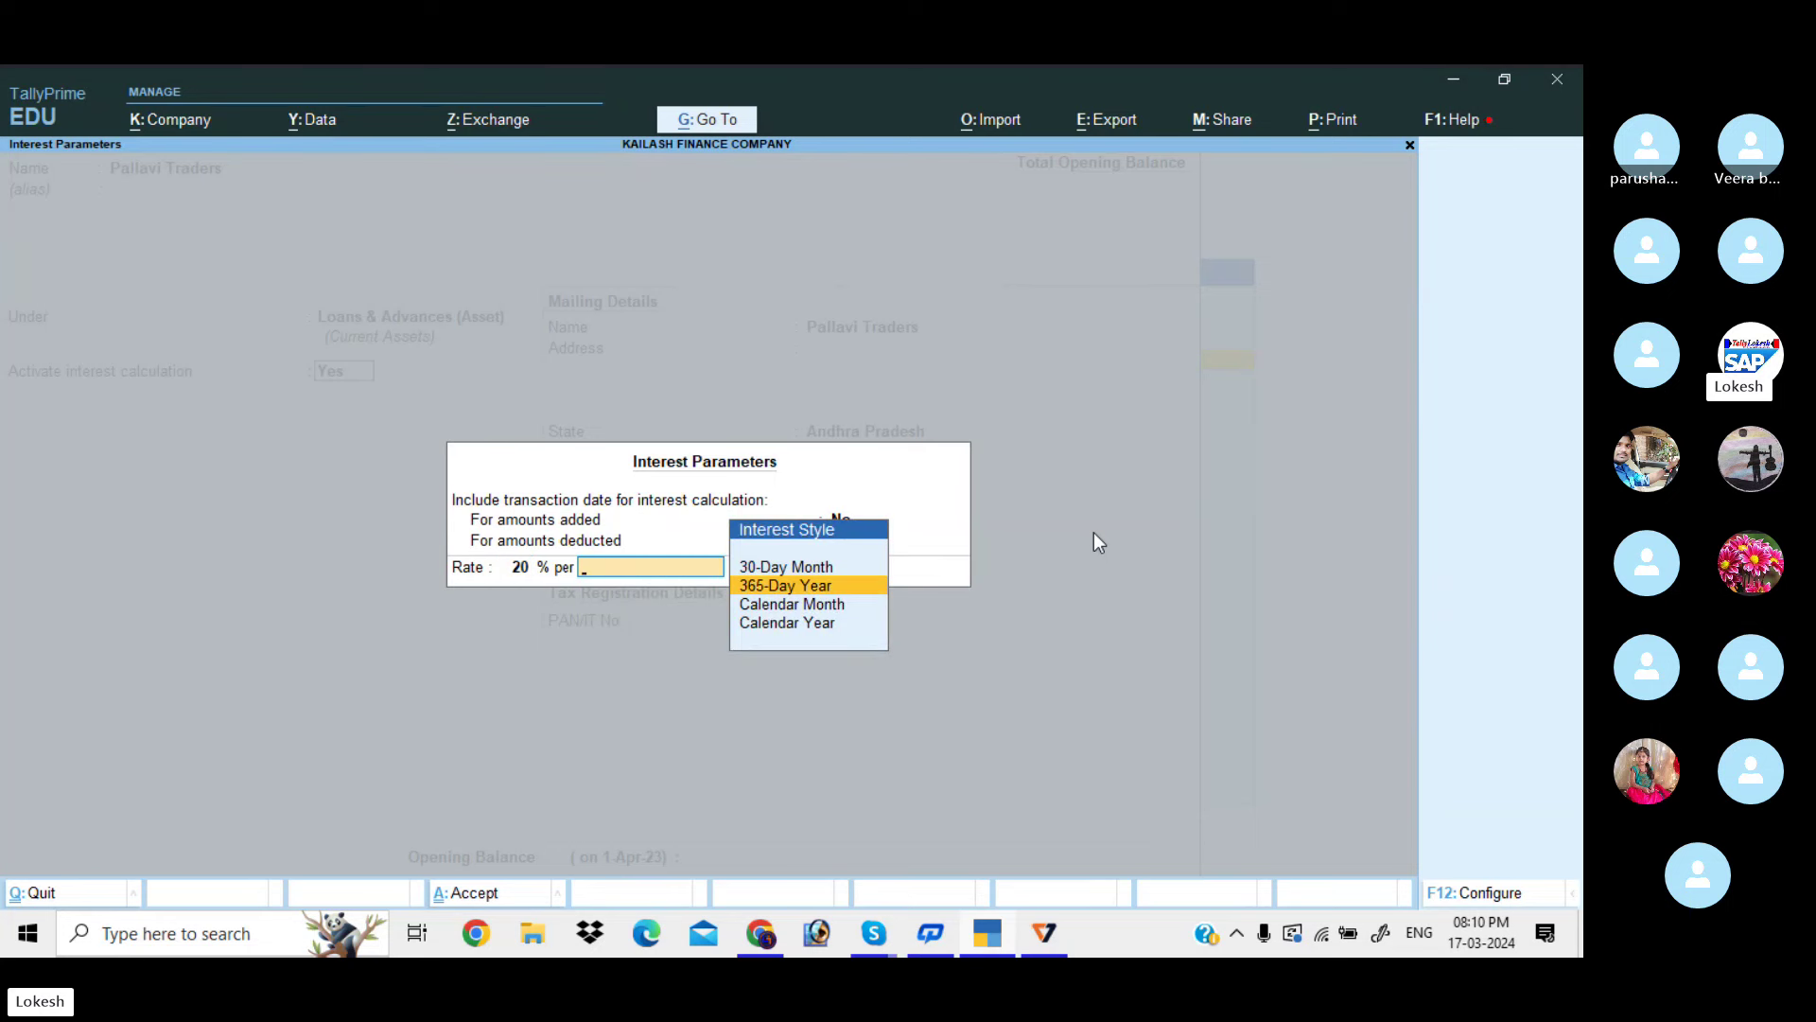
key("Return")
key("Return")
Save the Pallavi Traders ledger with its remaining mailing, banking and tax details left at their defaults
key("Return")
key("Return")
key("Return")
key("Return")
key("Return")
key("Return")
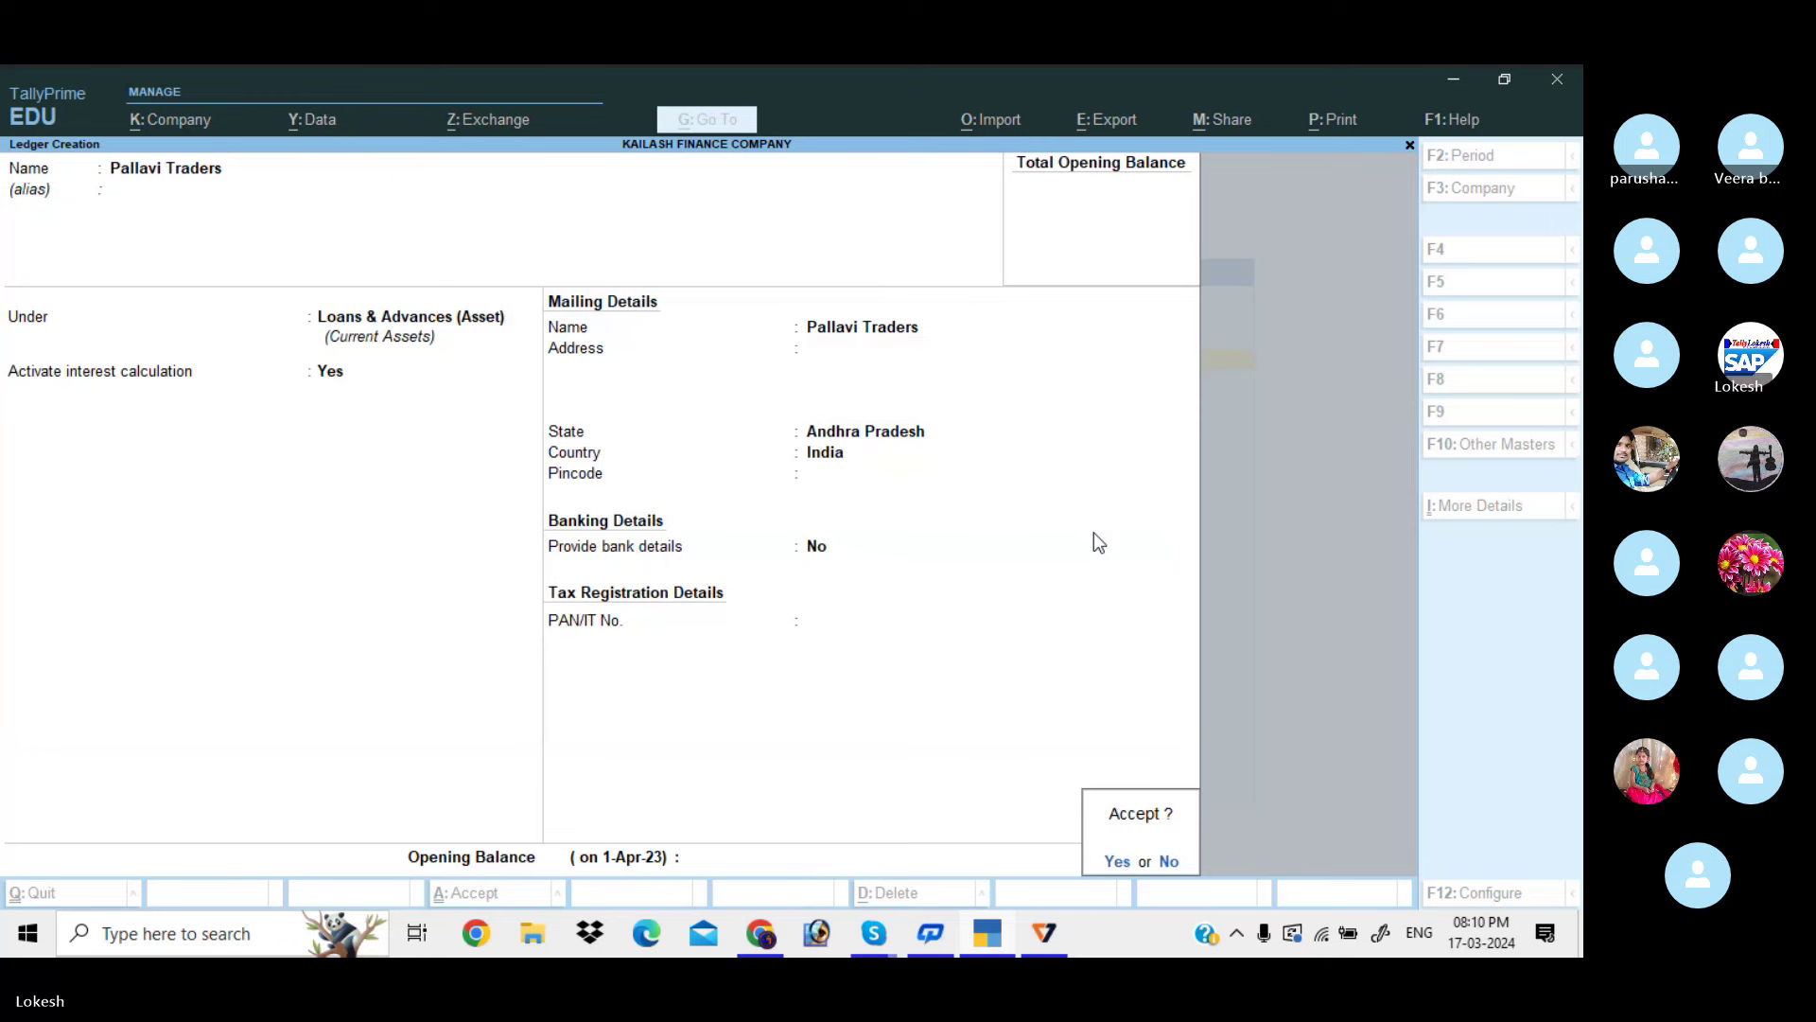
key("Return")
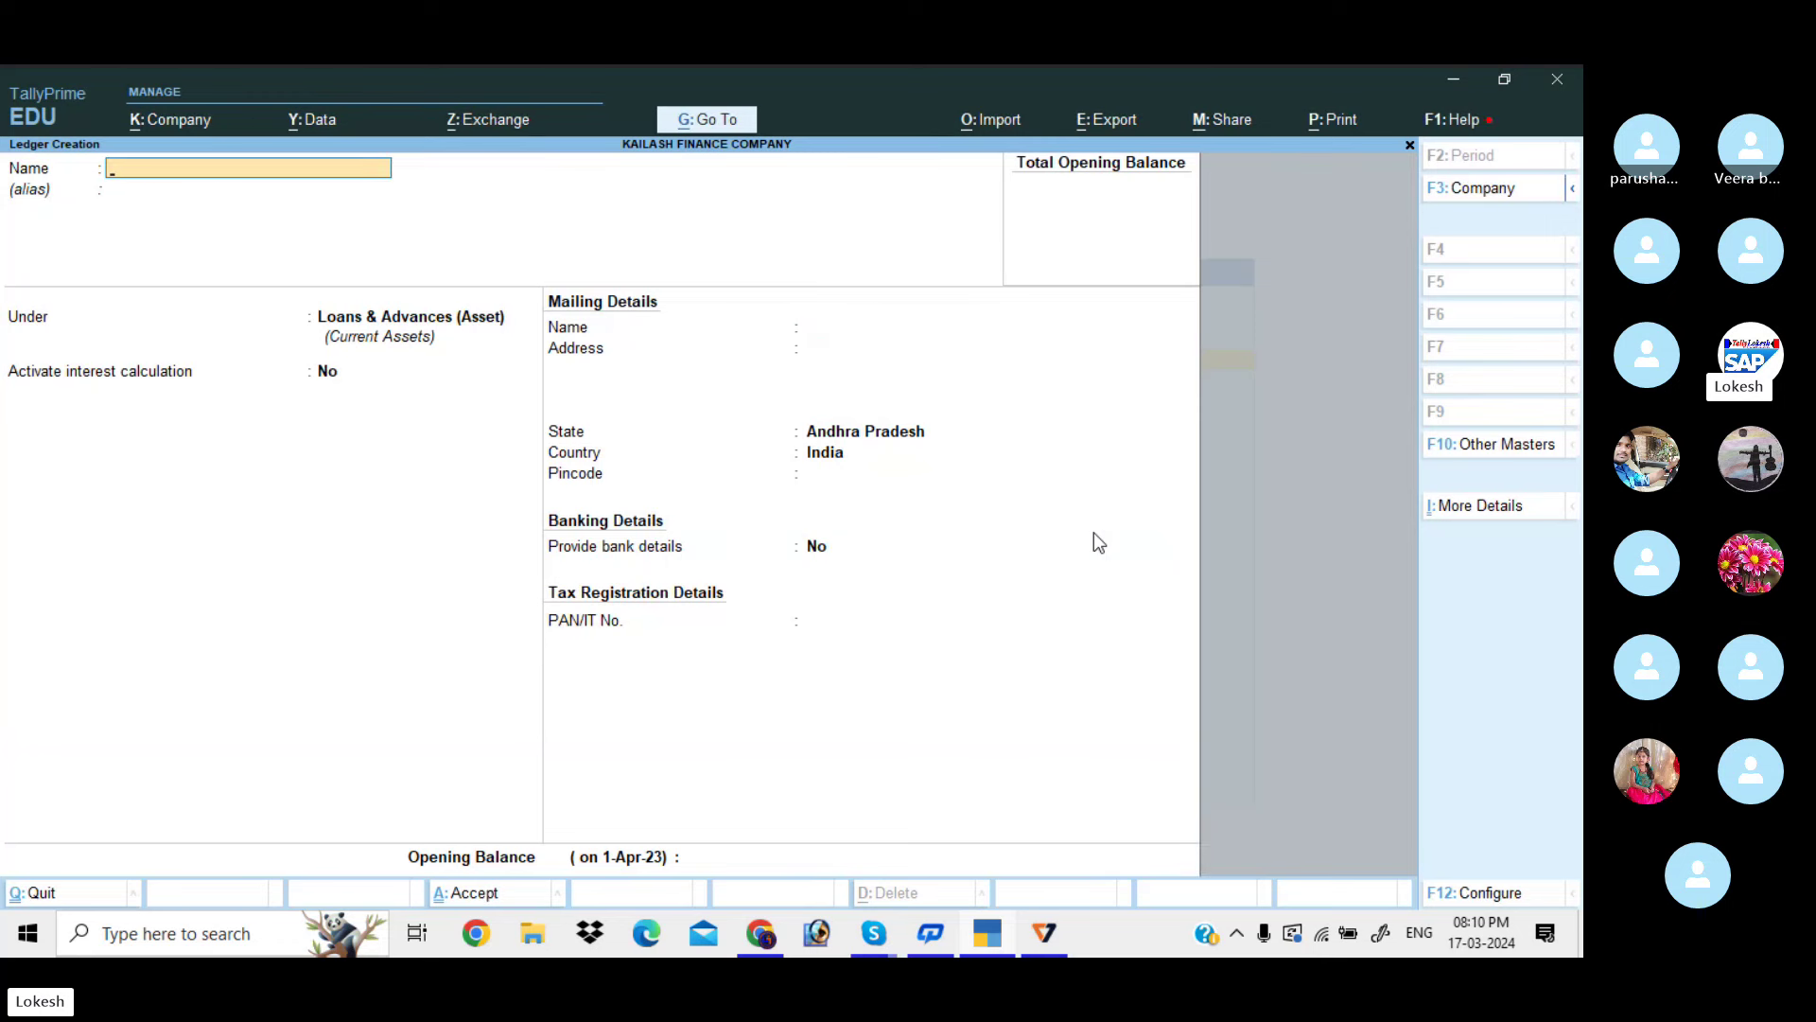
Leave ledger creation and open accounting voucher entry
key("Escape")
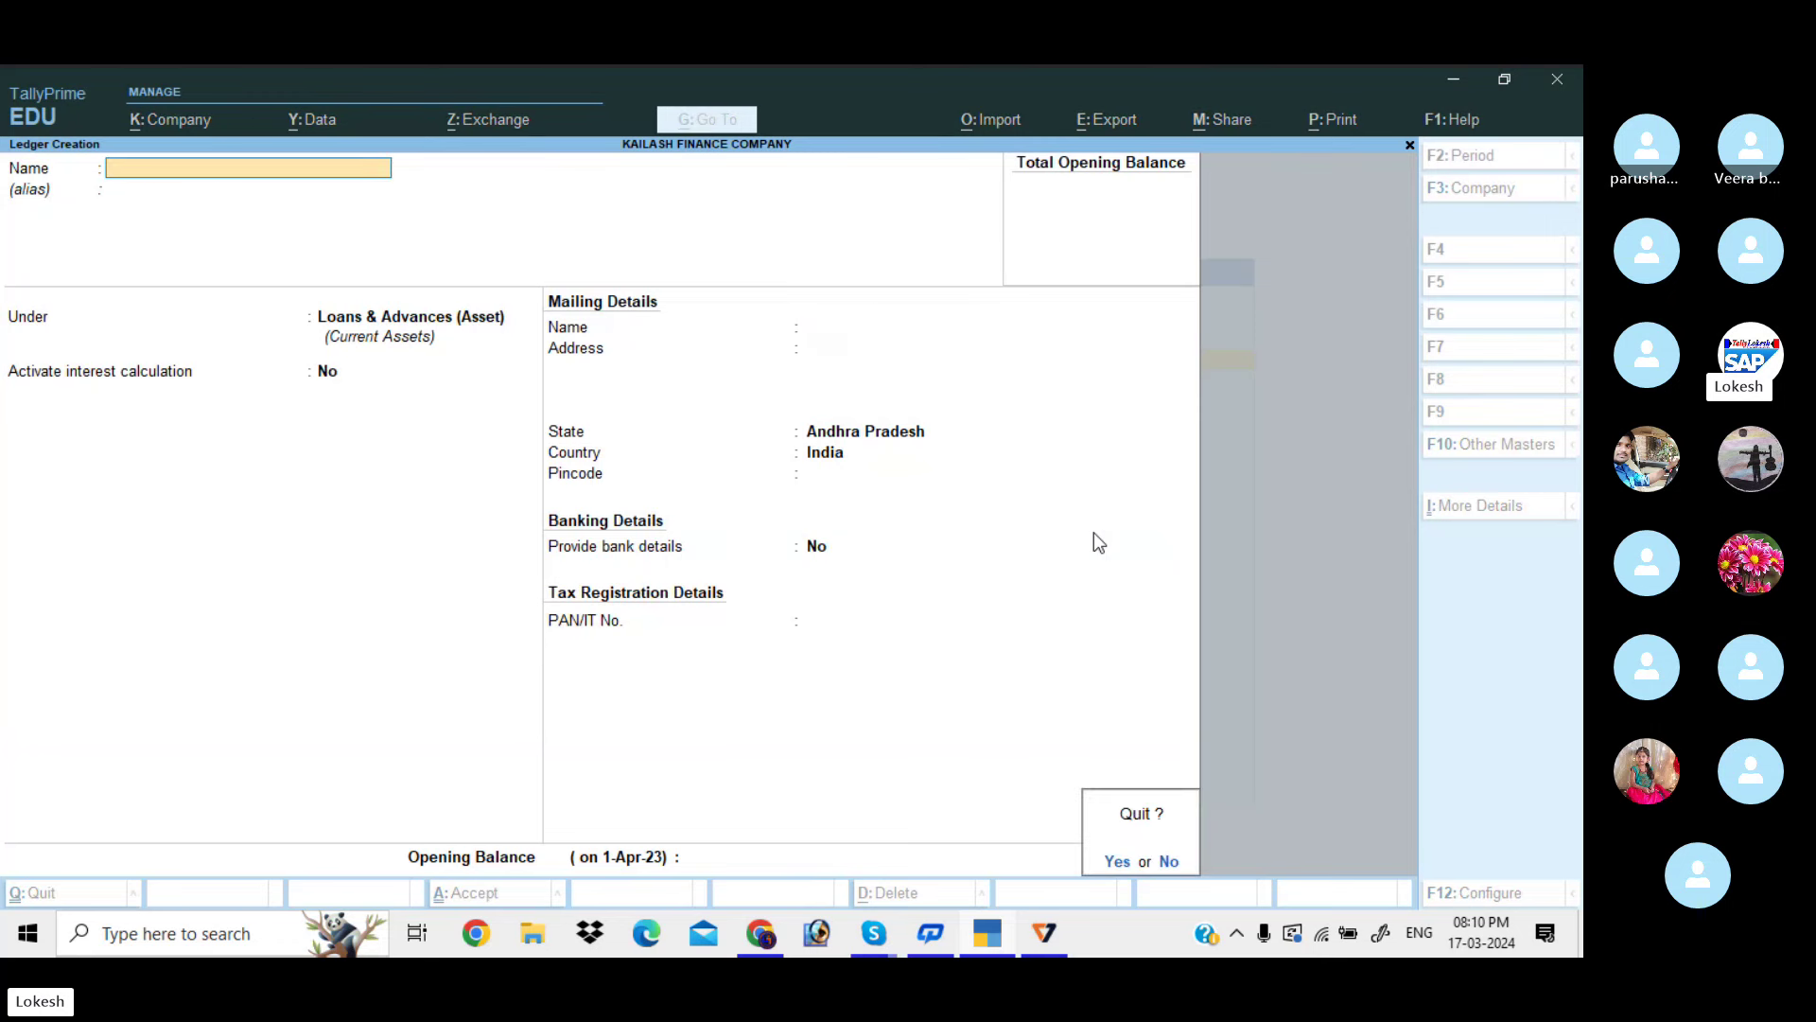
key("Return")
key("Escape")
key("Down")
key("Down")
key("Down")
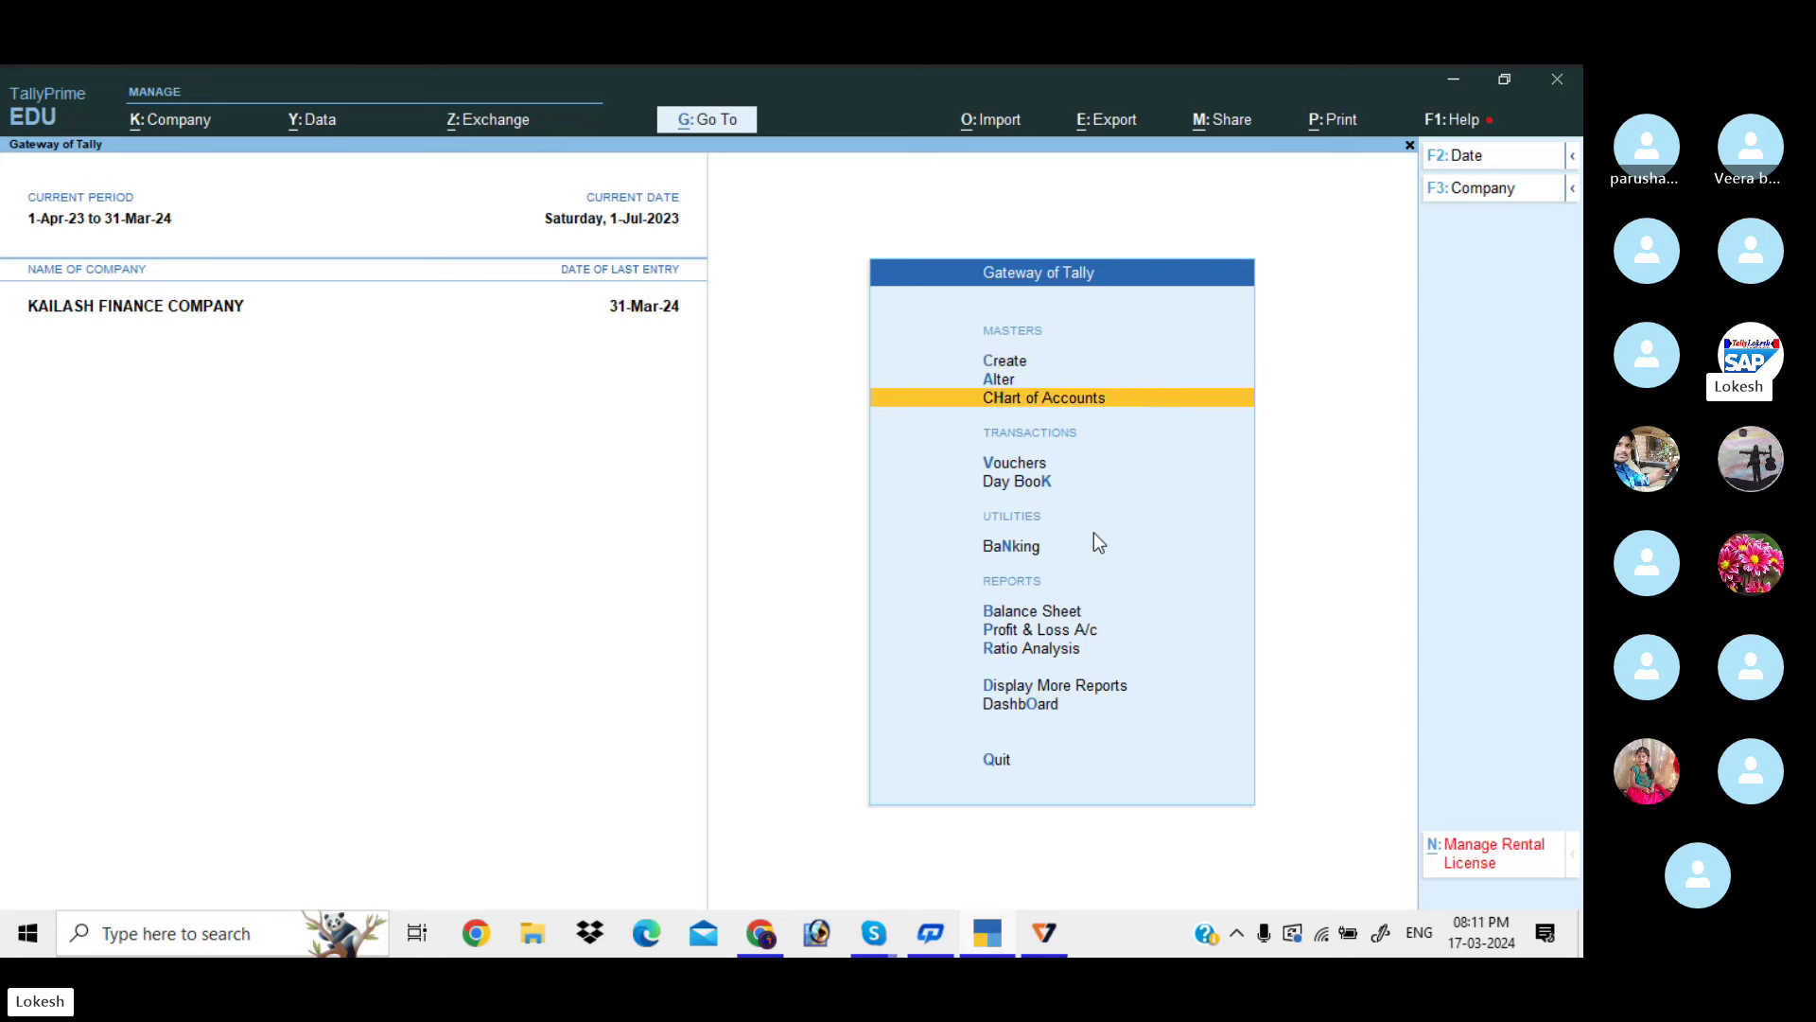
key("Return")
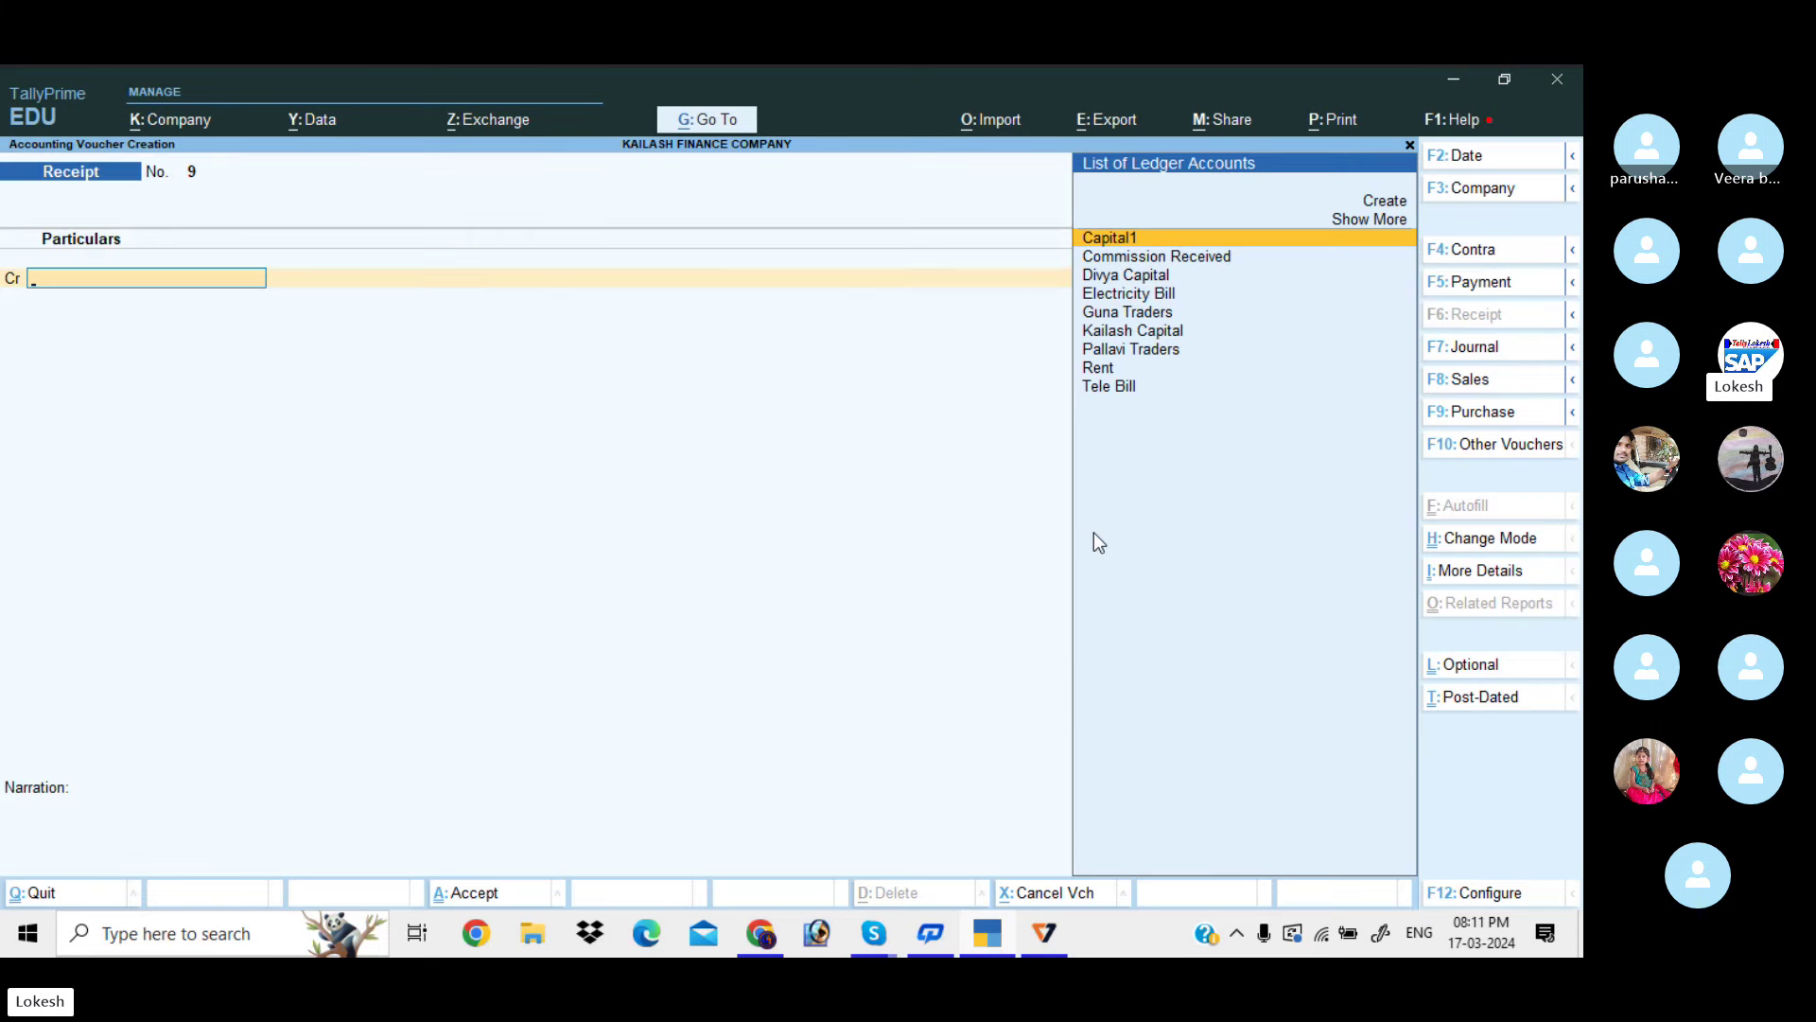
Record and save a receipt voucher crediting Capital1 and debiting Cash with 40,00,000
type("C")
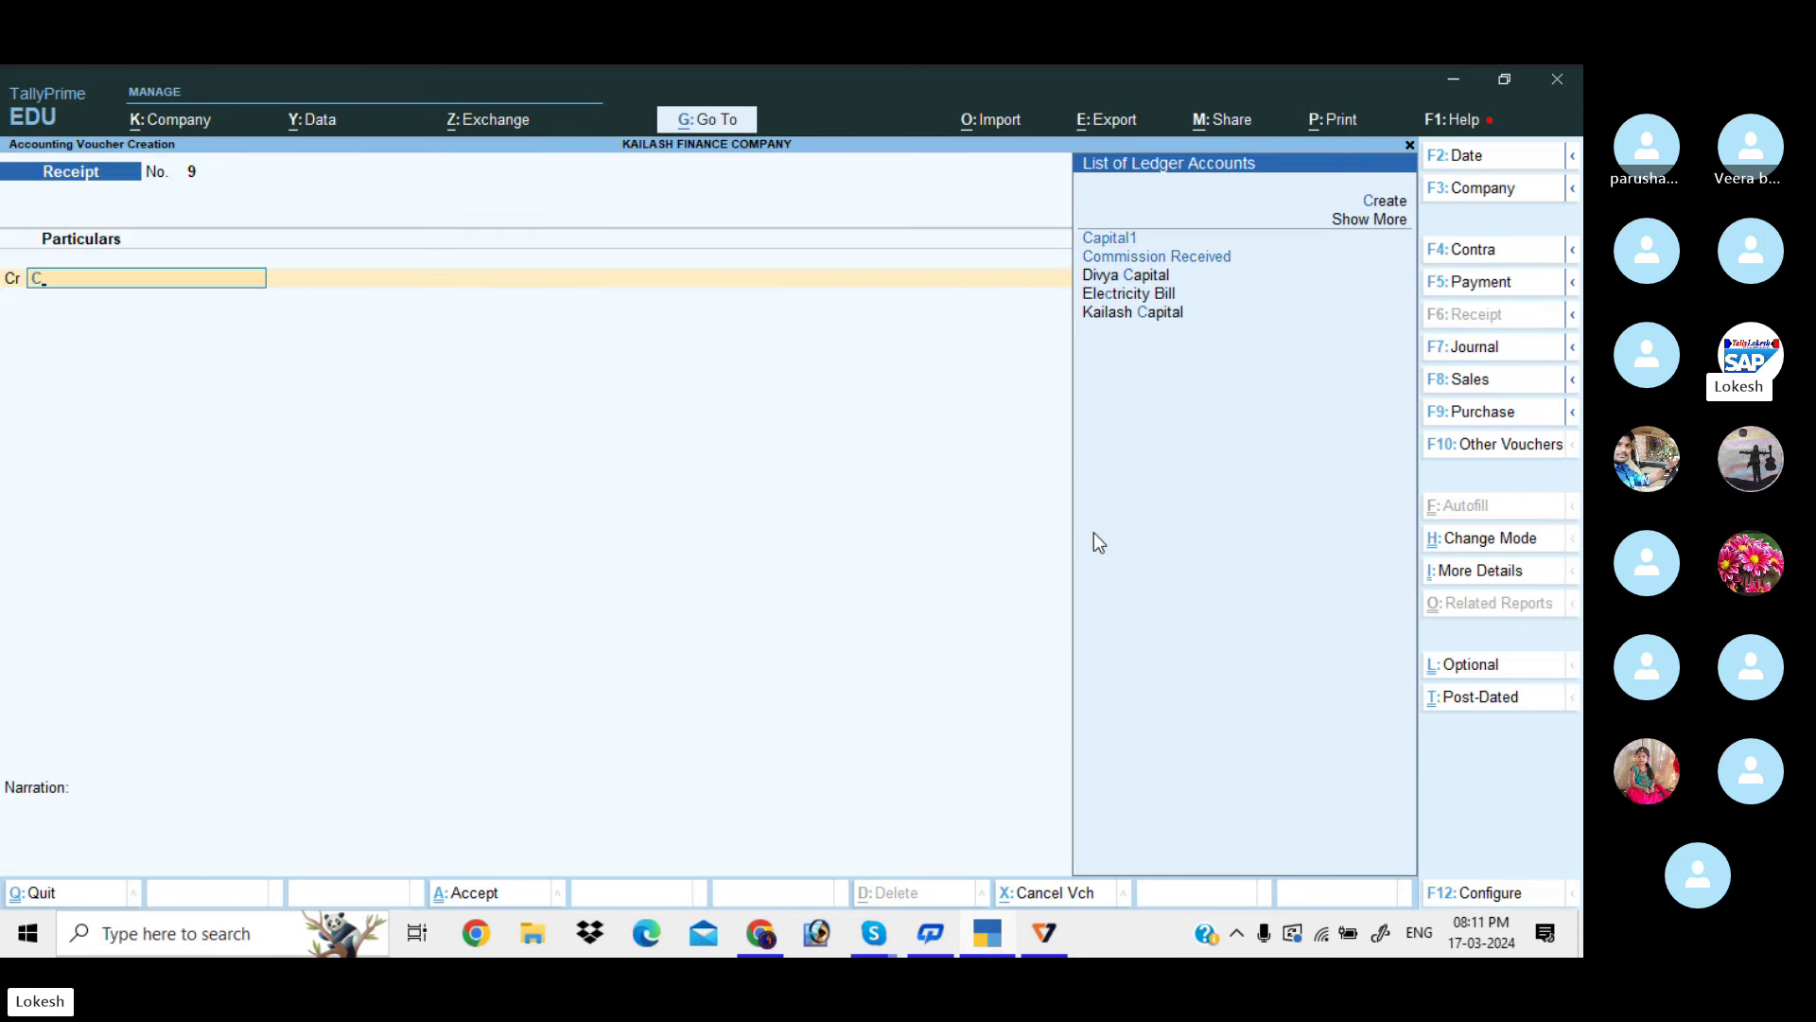
key("Return")
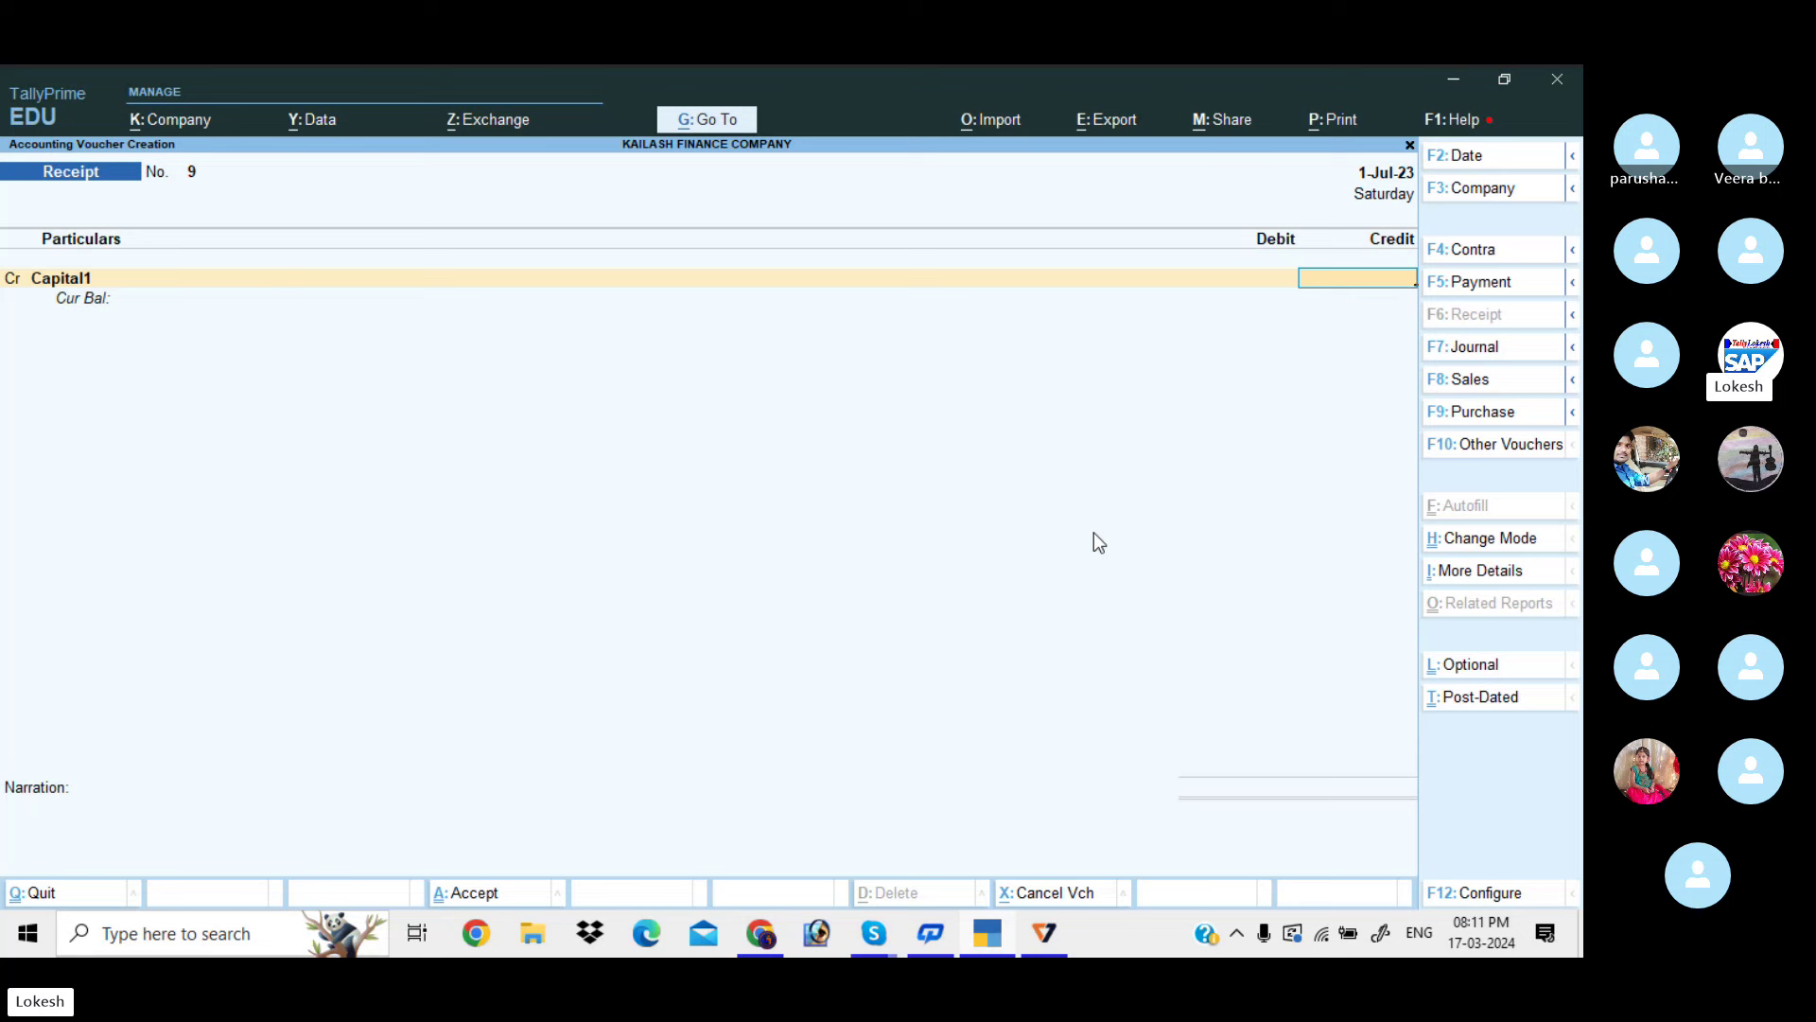
type("4000000")
key("Return")
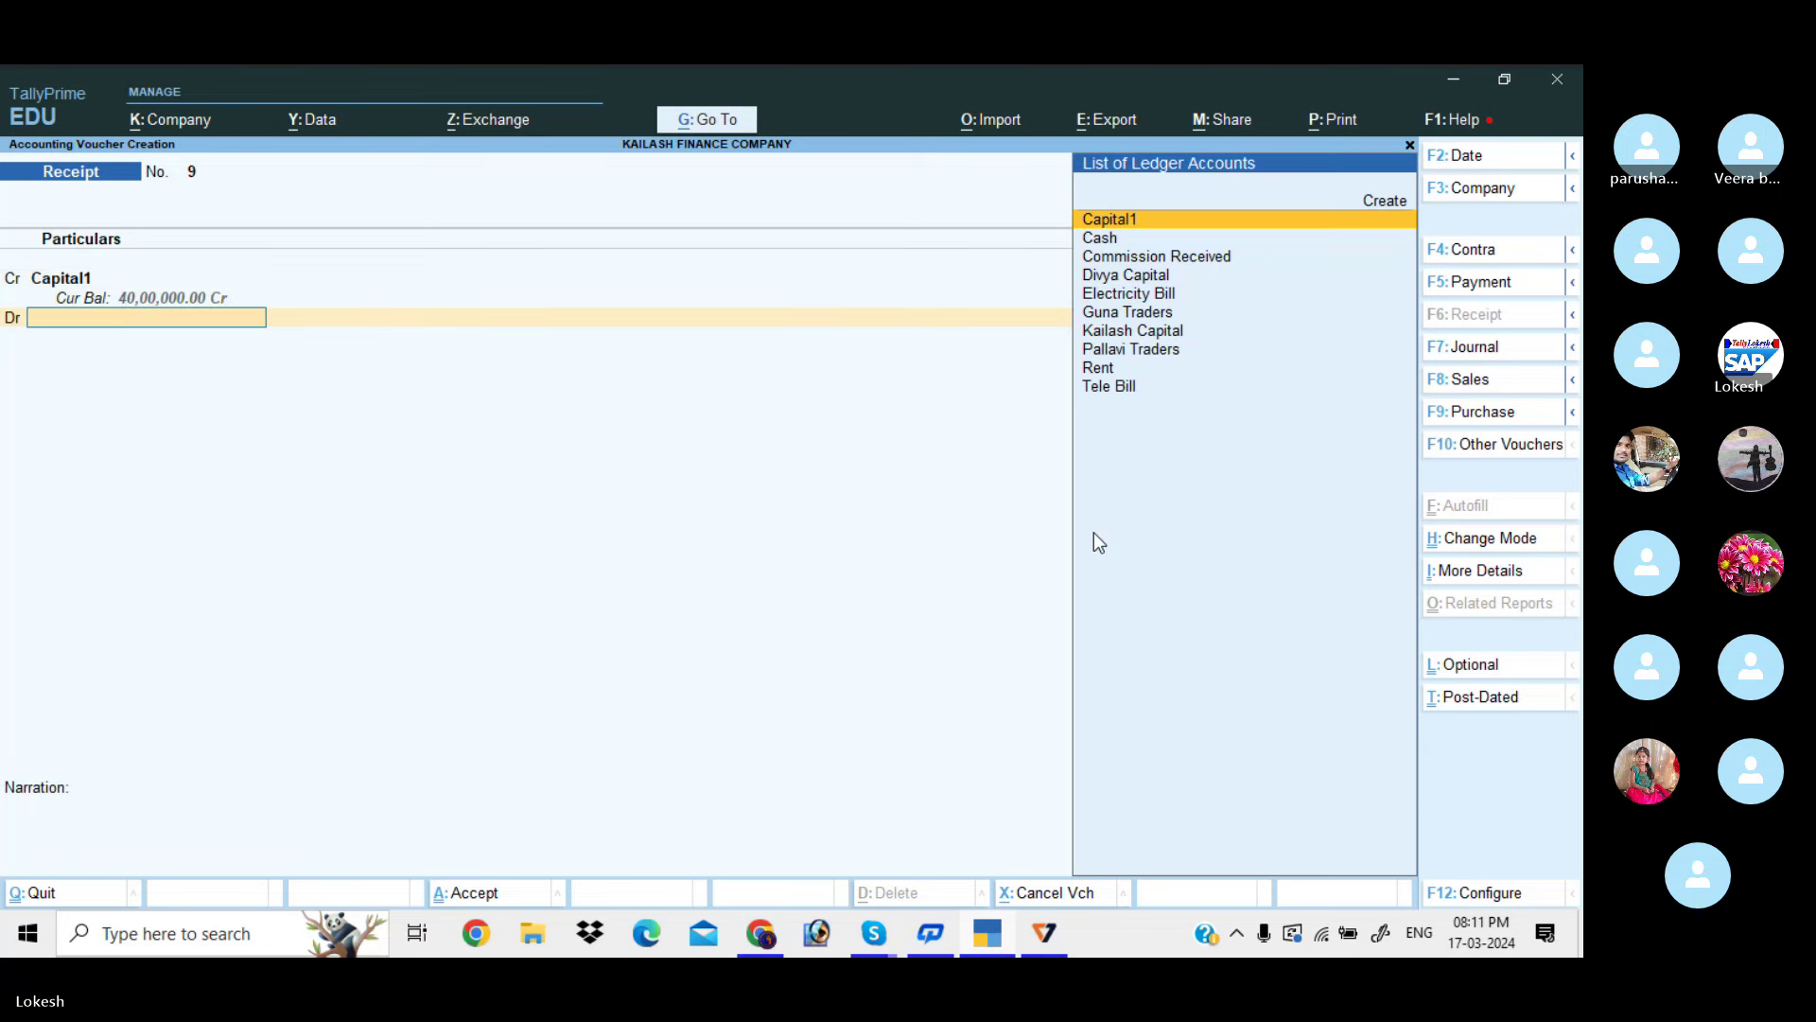
key("Down")
key("Return")
key("Return")
key("Return")
key("Return")
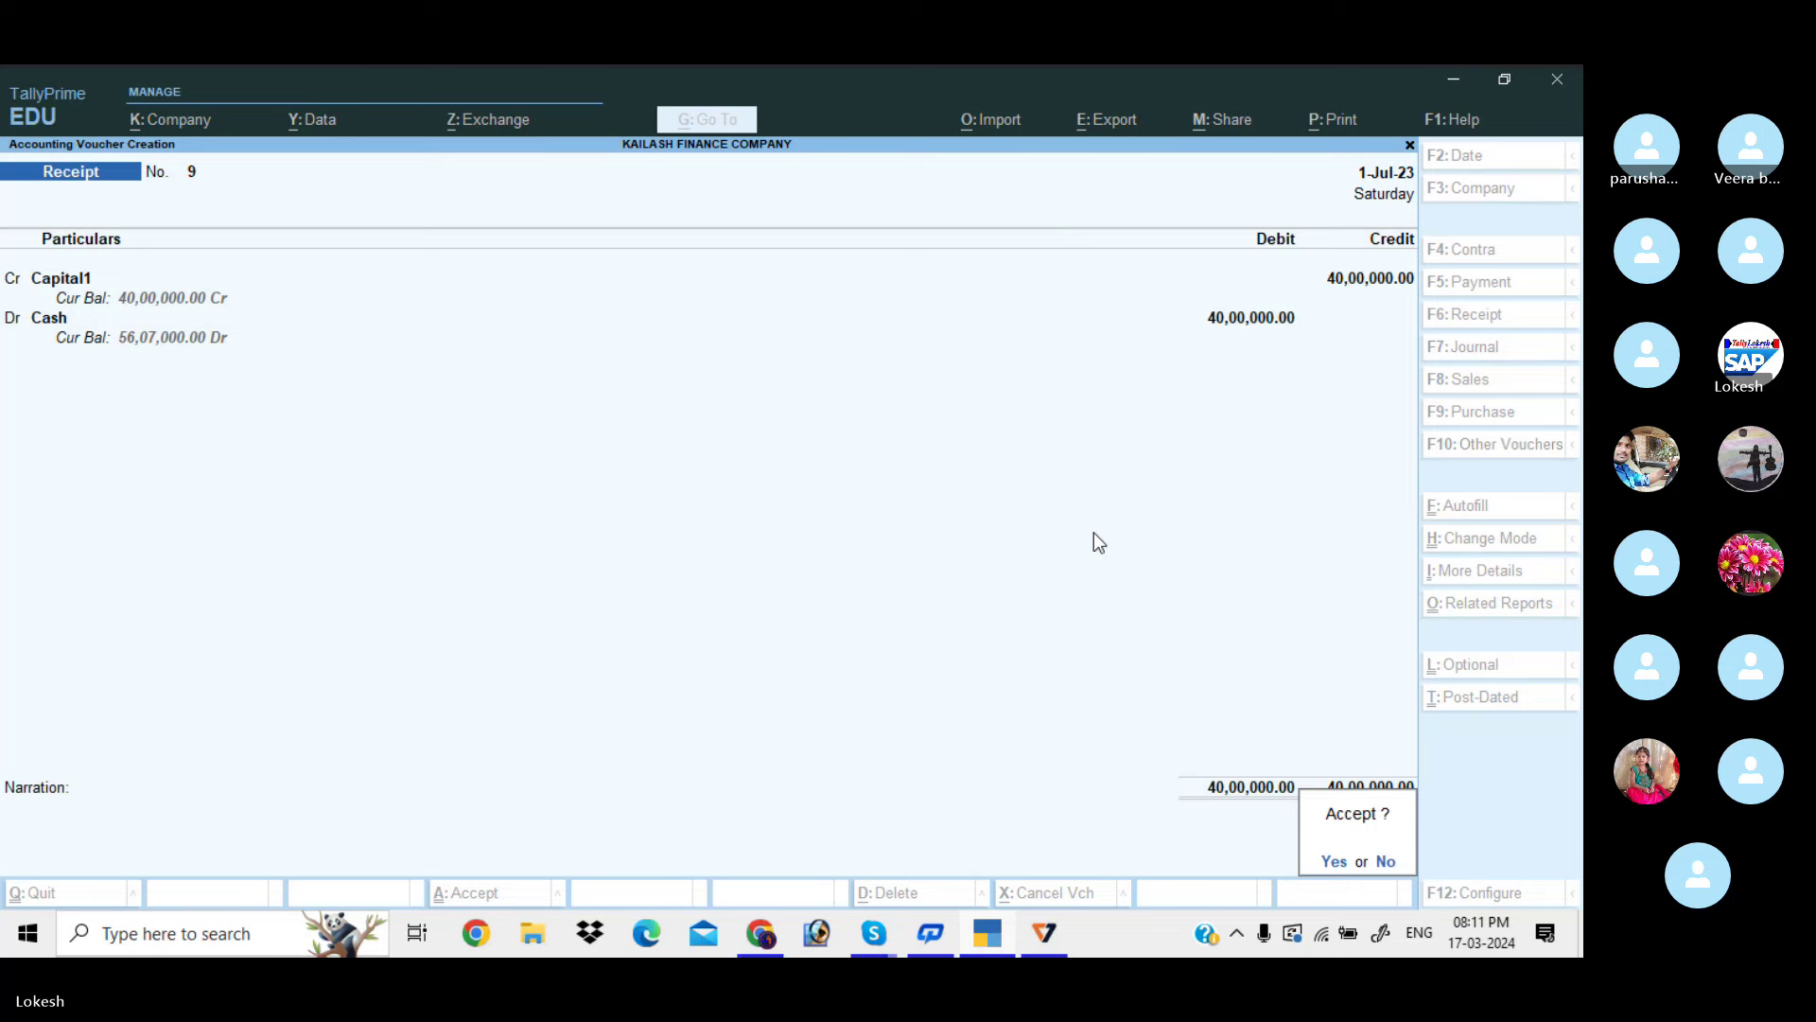
key("Return")
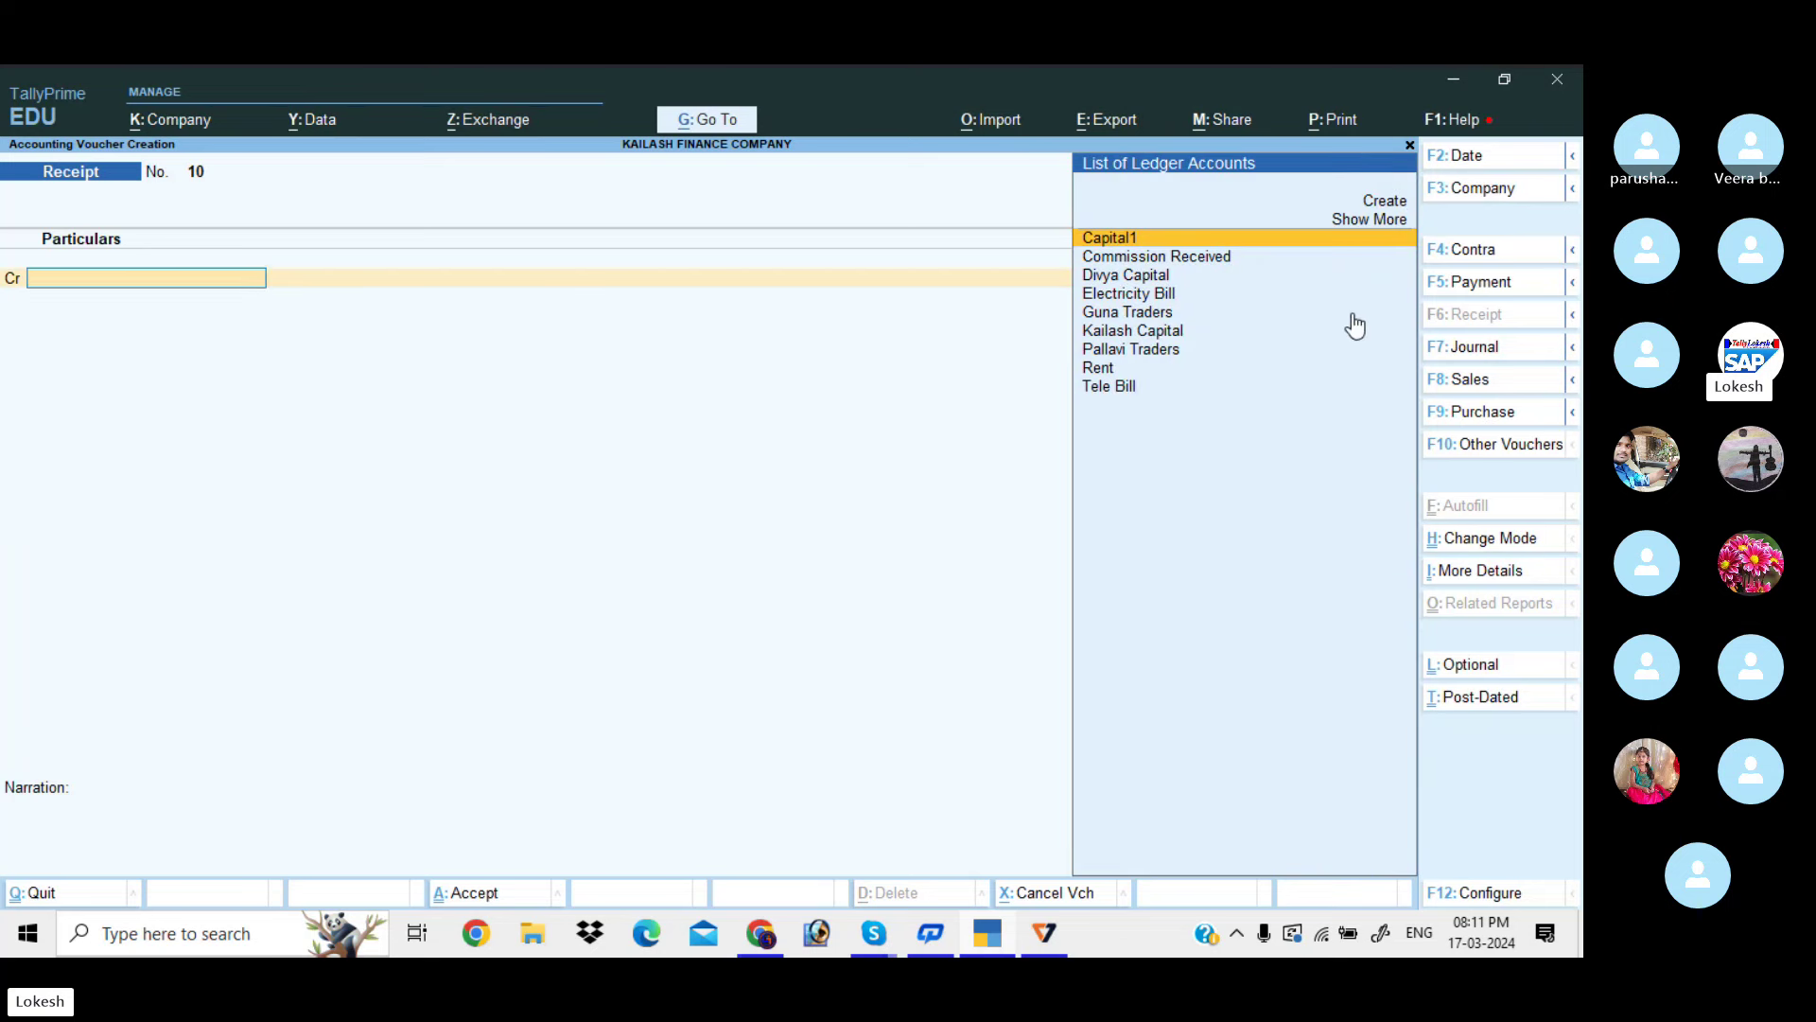
Switch to a payment voucher and set its date to 2-Apr-23
left_click(1506, 280)
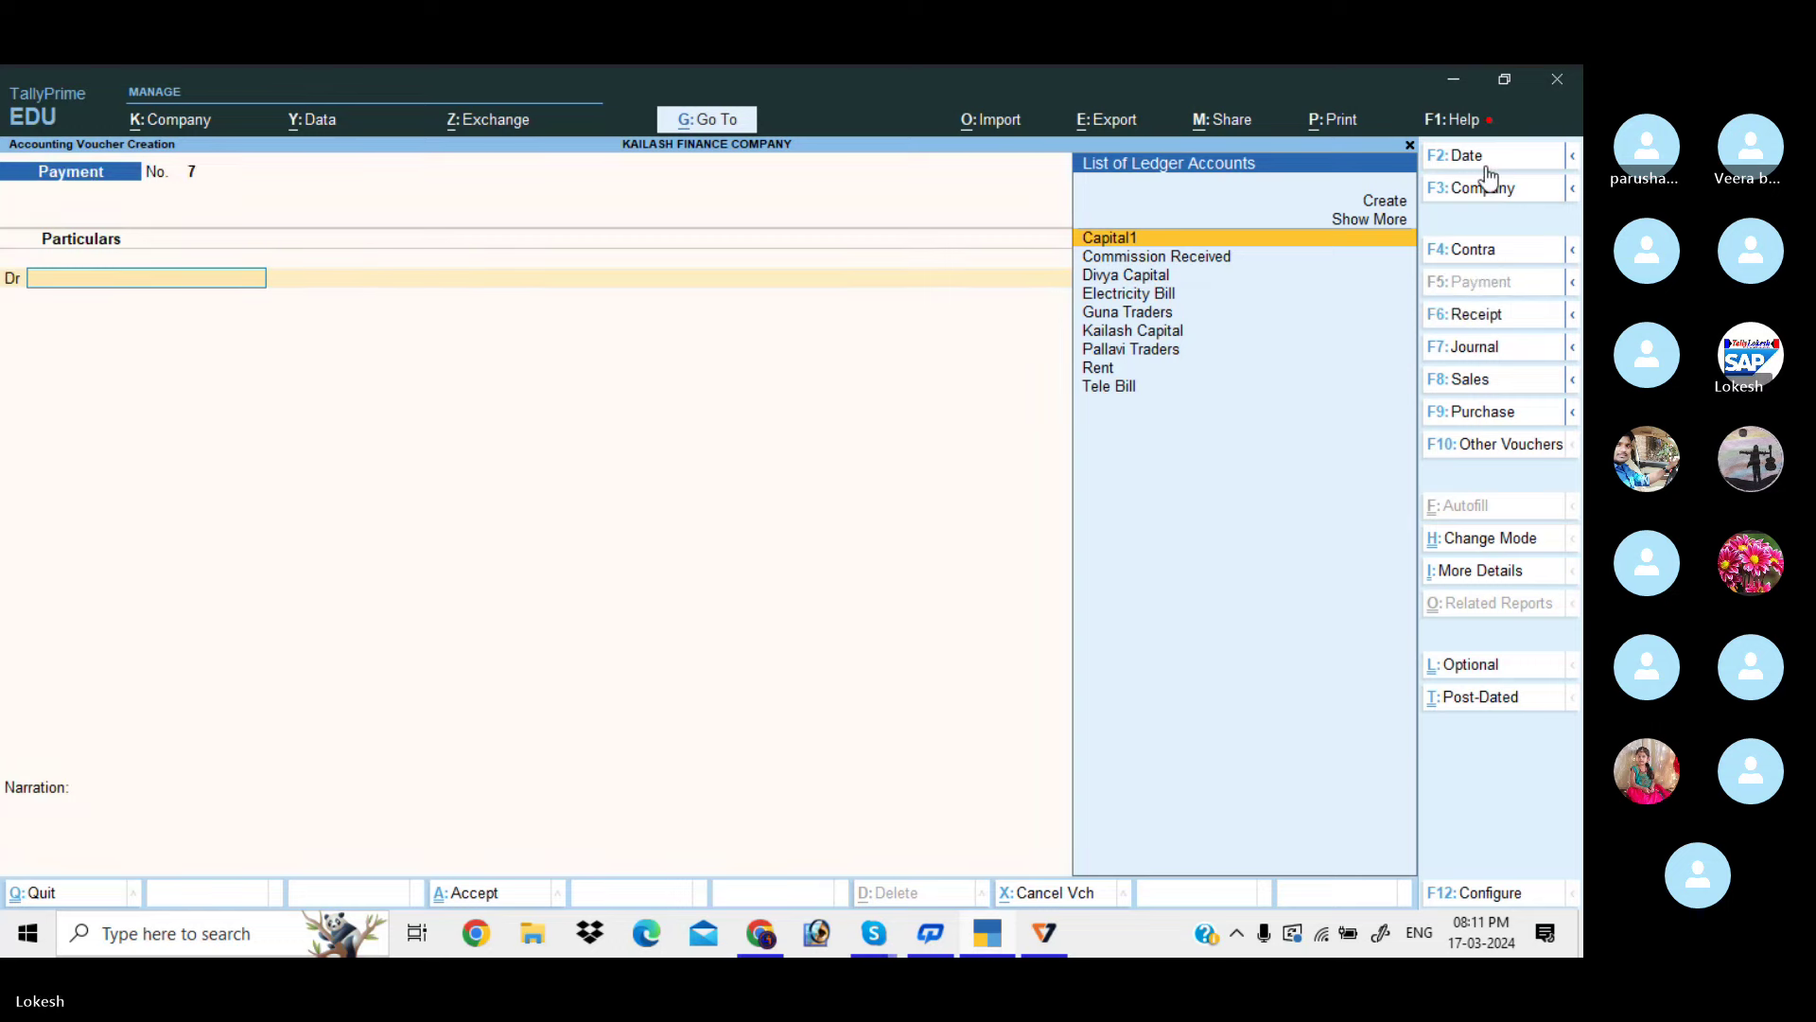
left_click(1485, 157)
type("2-7")
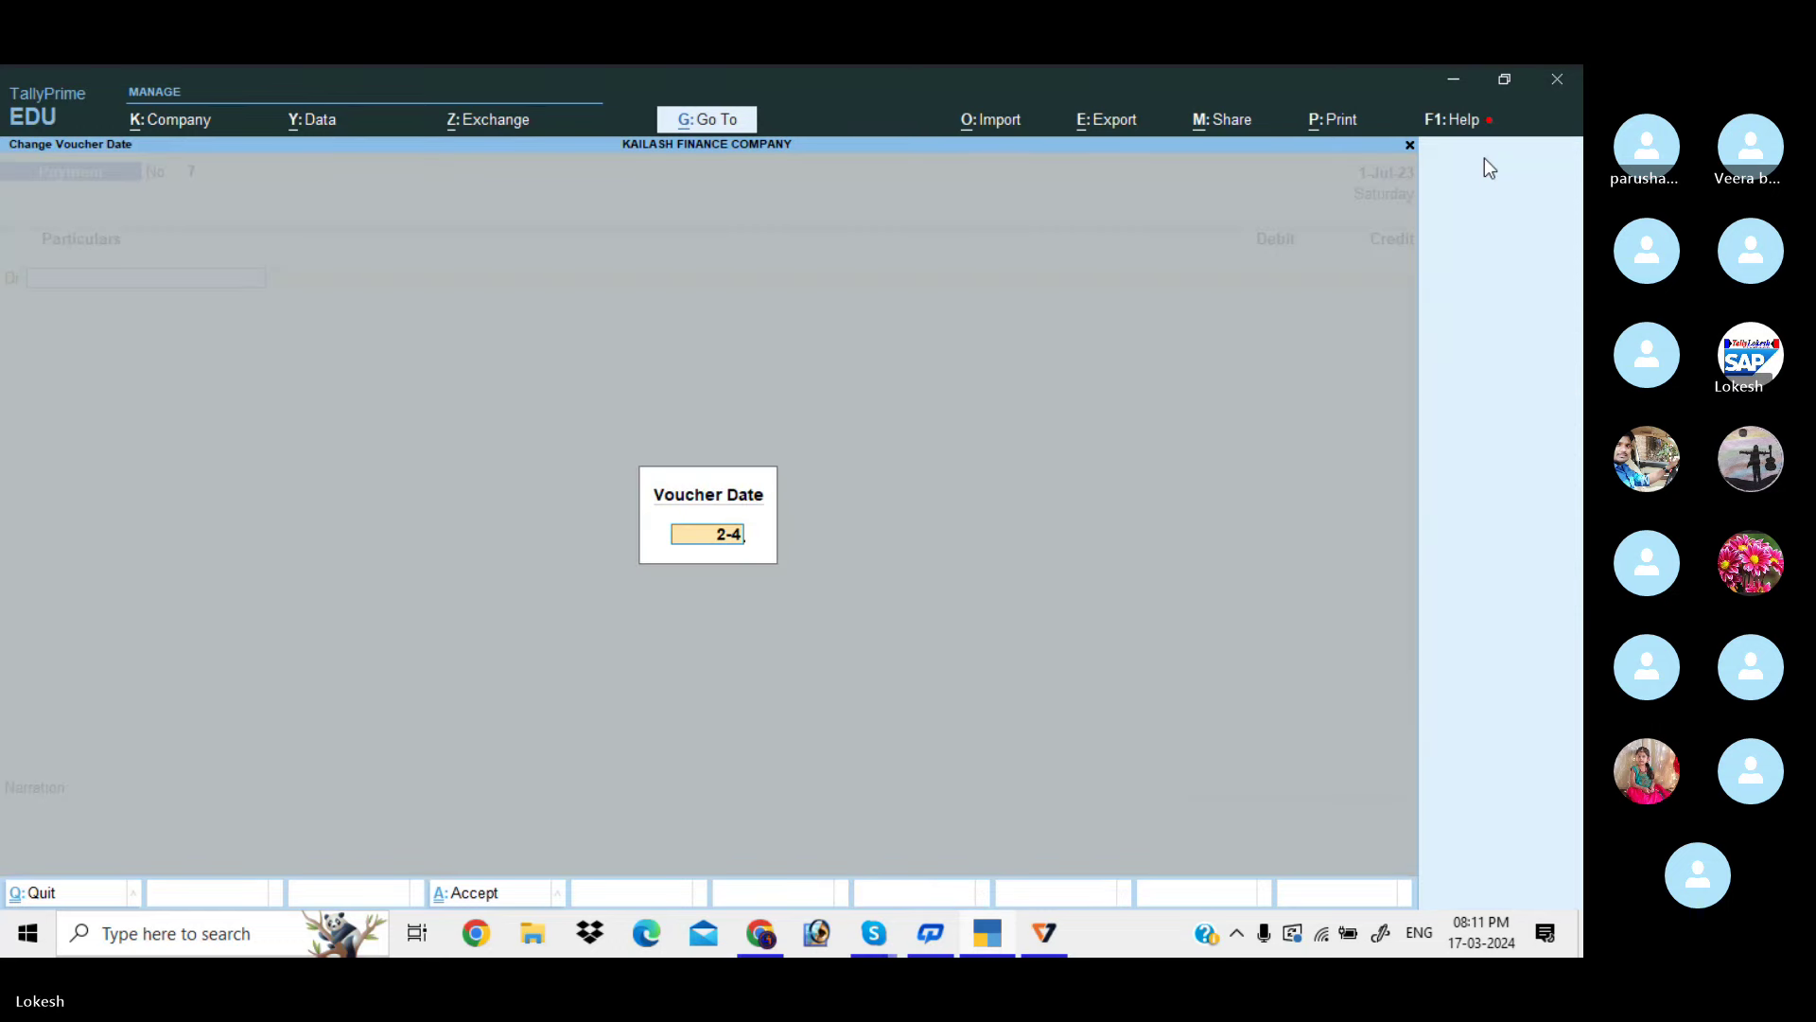
key("Return")
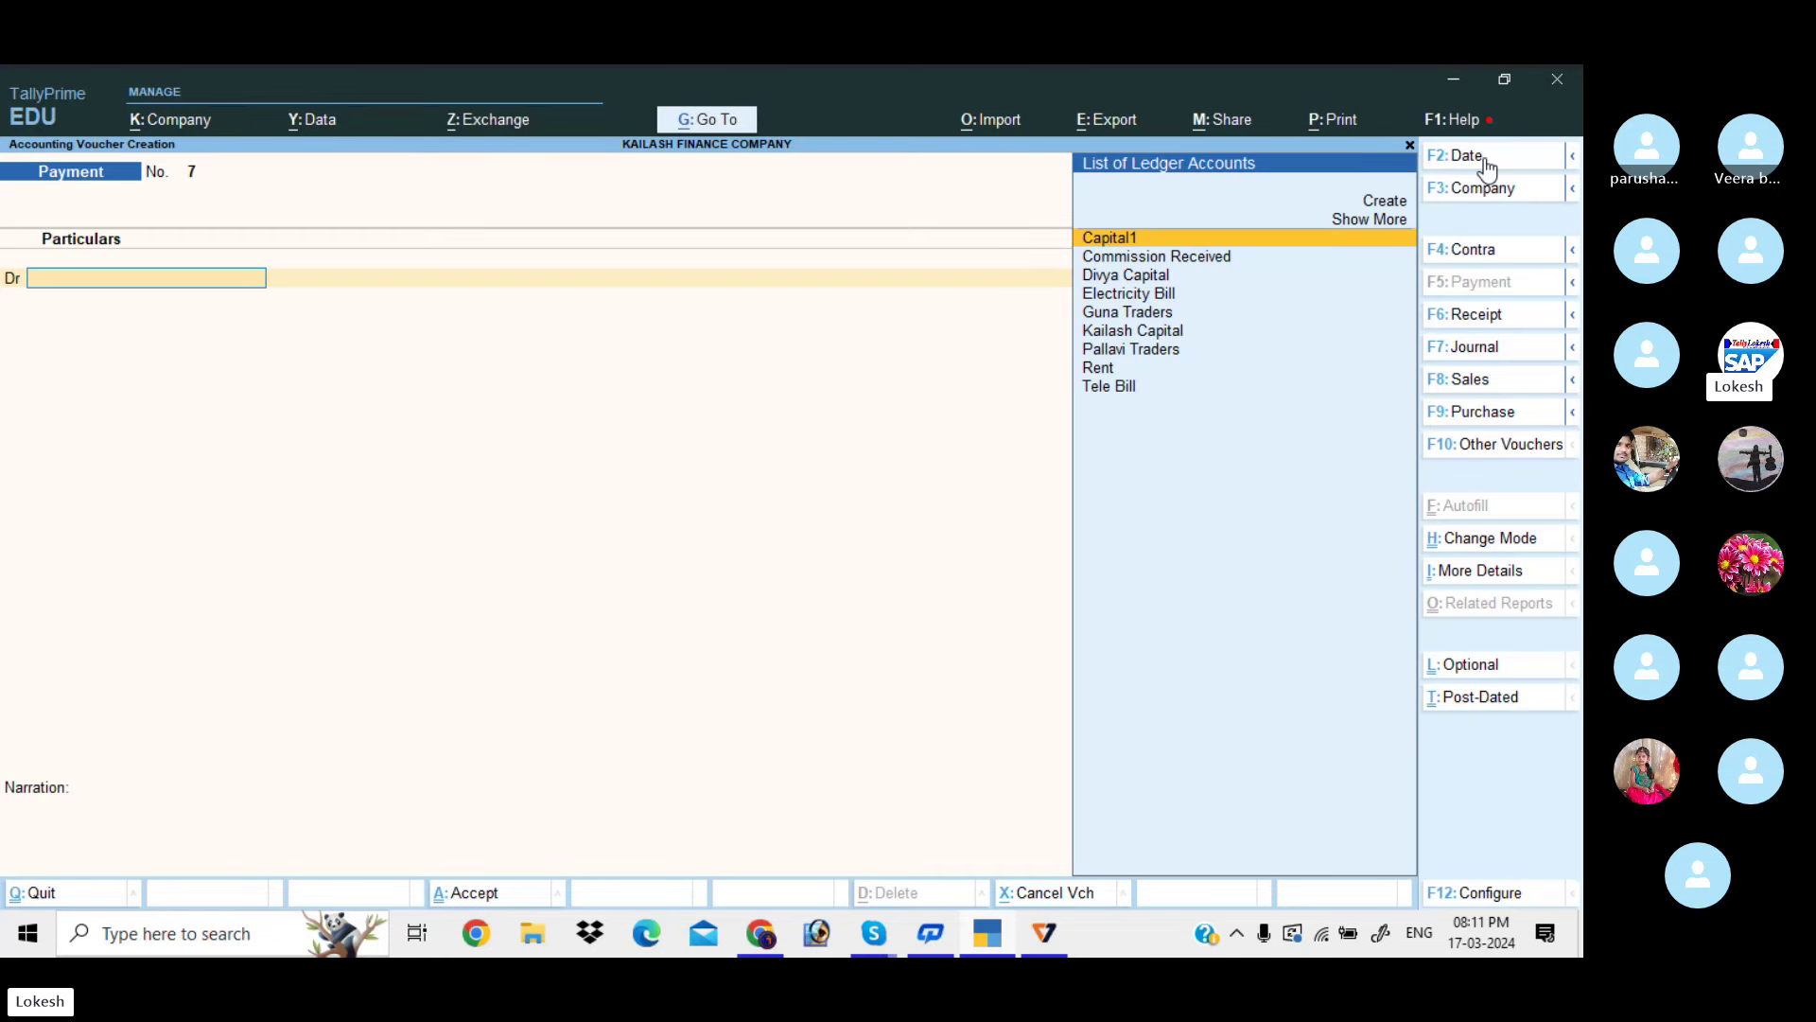
Debit Guna Traders with 1,50,000 and Pallavi Traders with 3,00,000 in the payment voucher
type("g")
key("Return")
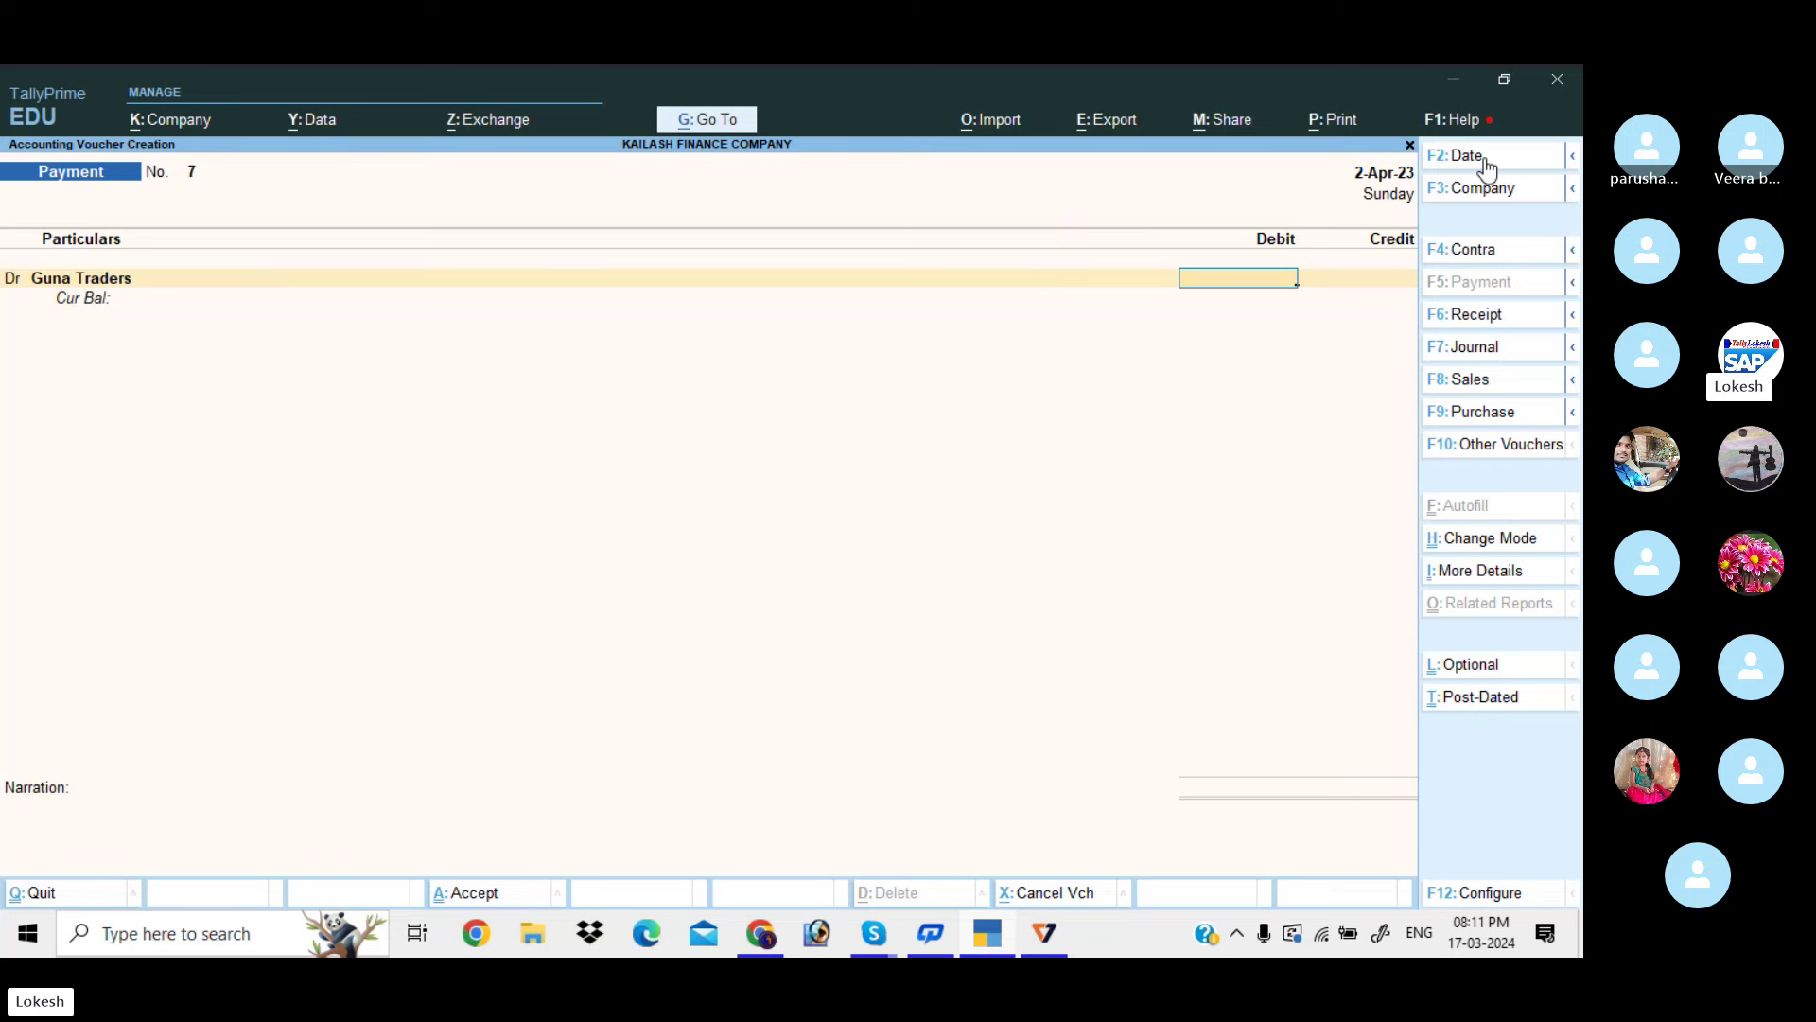
type("150000")
key("Return")
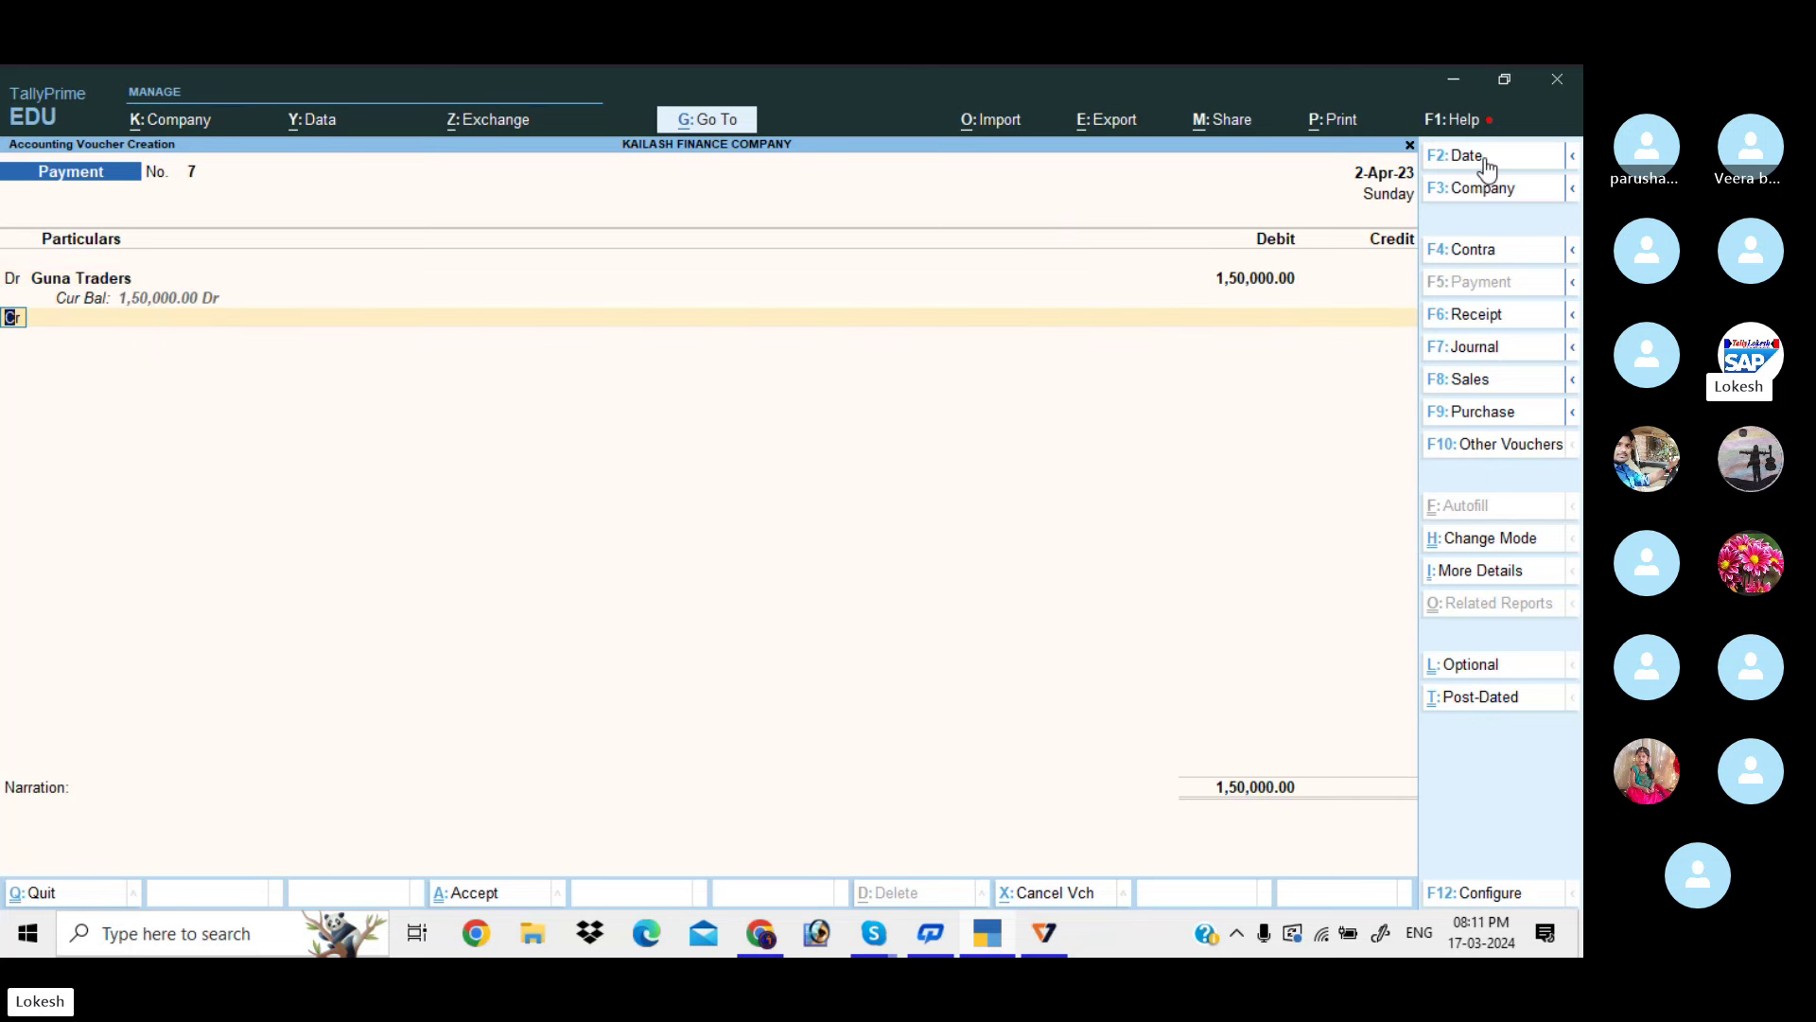
key("Return")
type("pa")
key("Return")
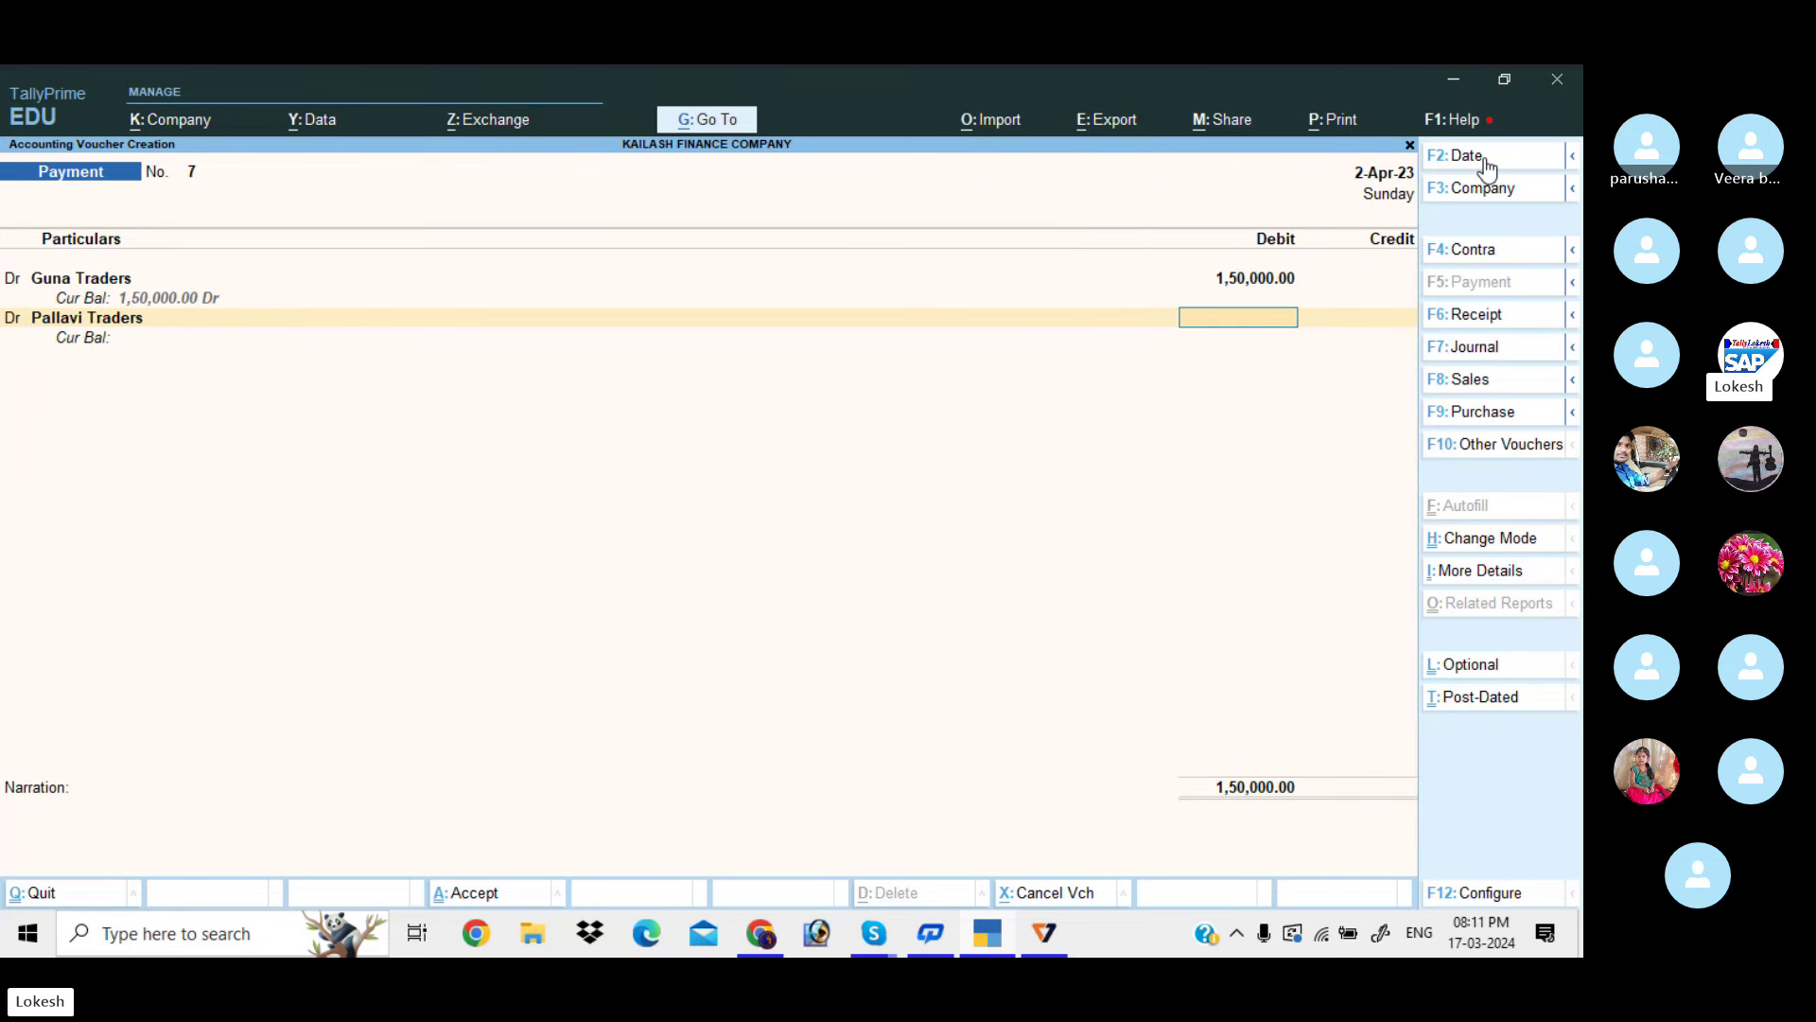
type("300000")
key("Return")
Credit Cash with 4,50,000 in the payment voucher and save it without a narration
key("c")
key("Down")
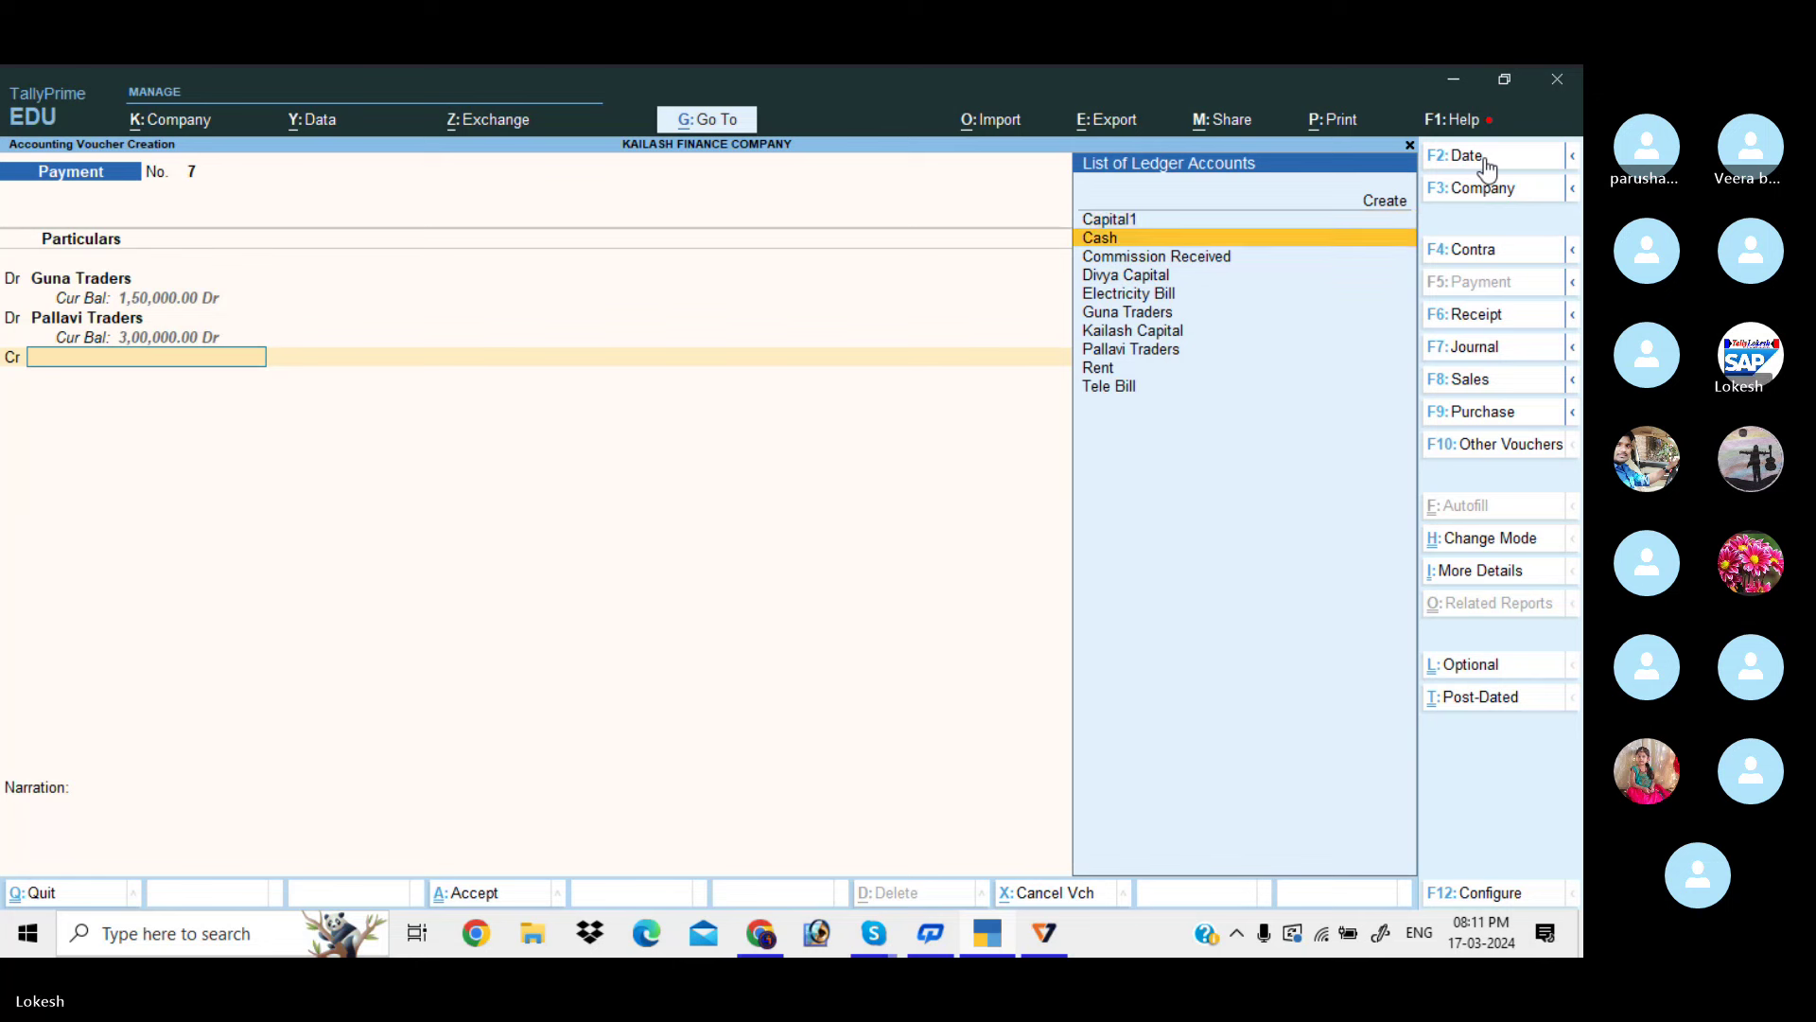
key("Return")
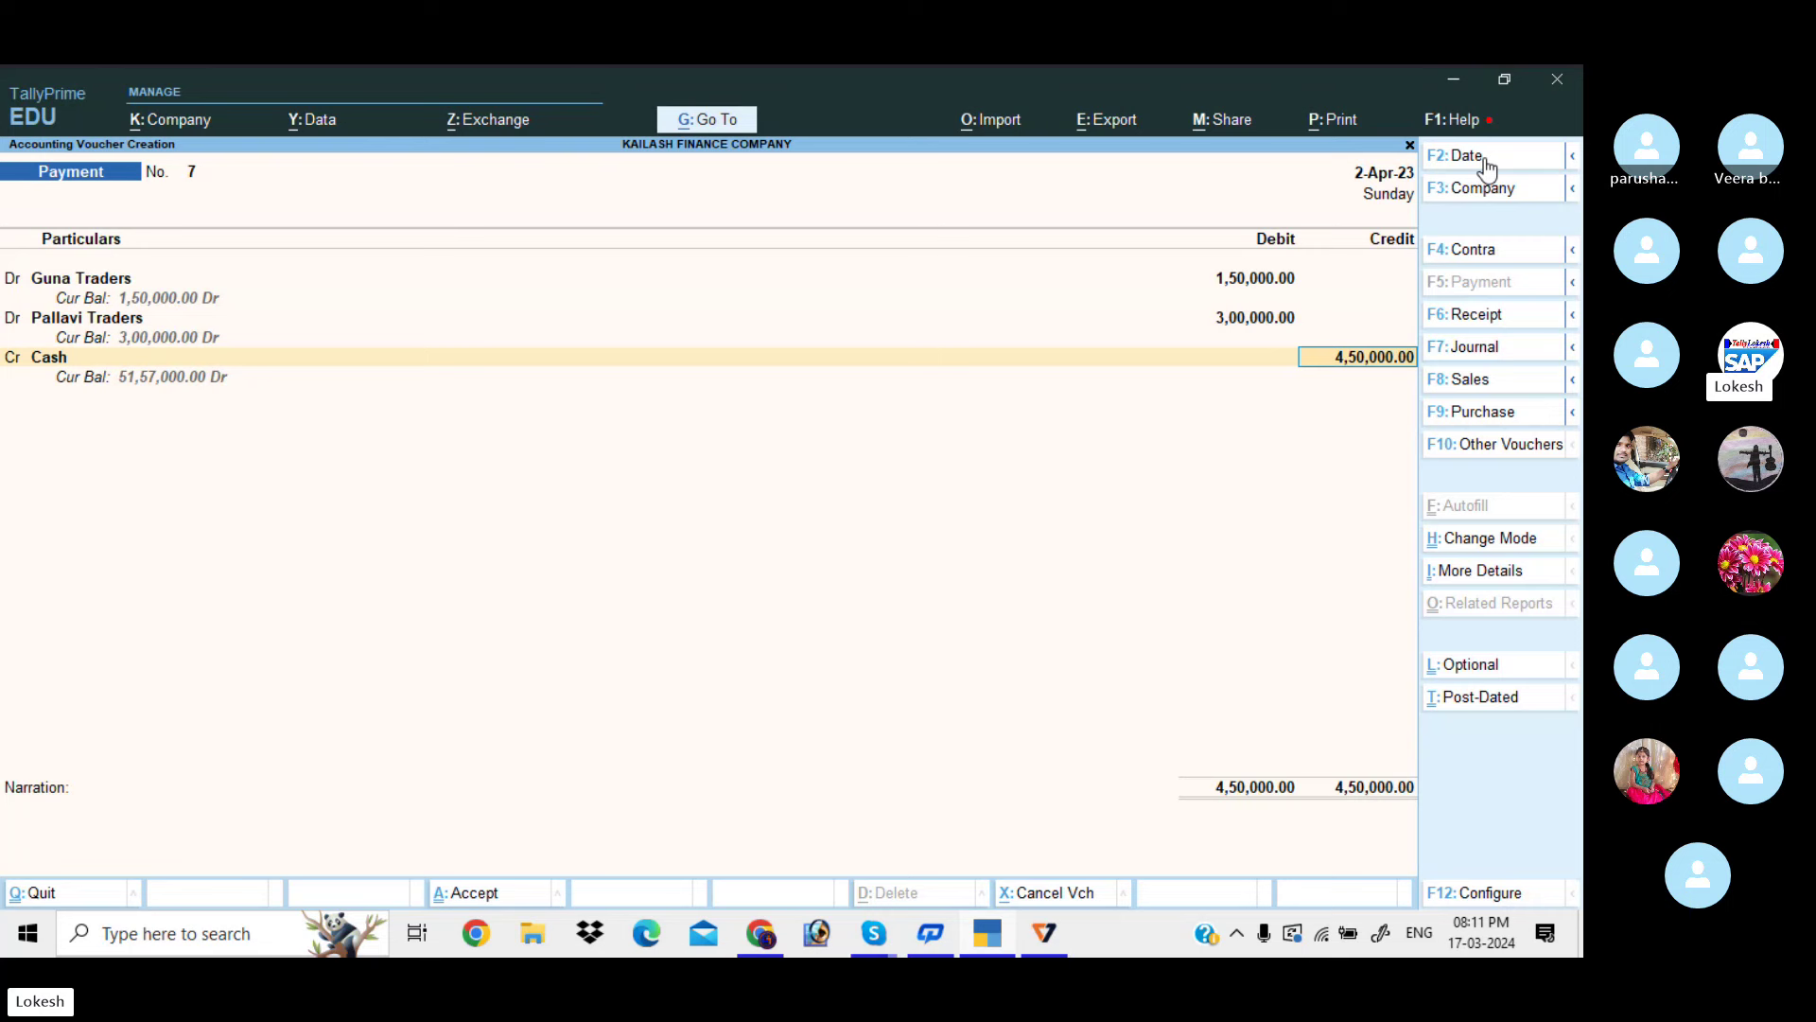
key("Return")
key("Return")
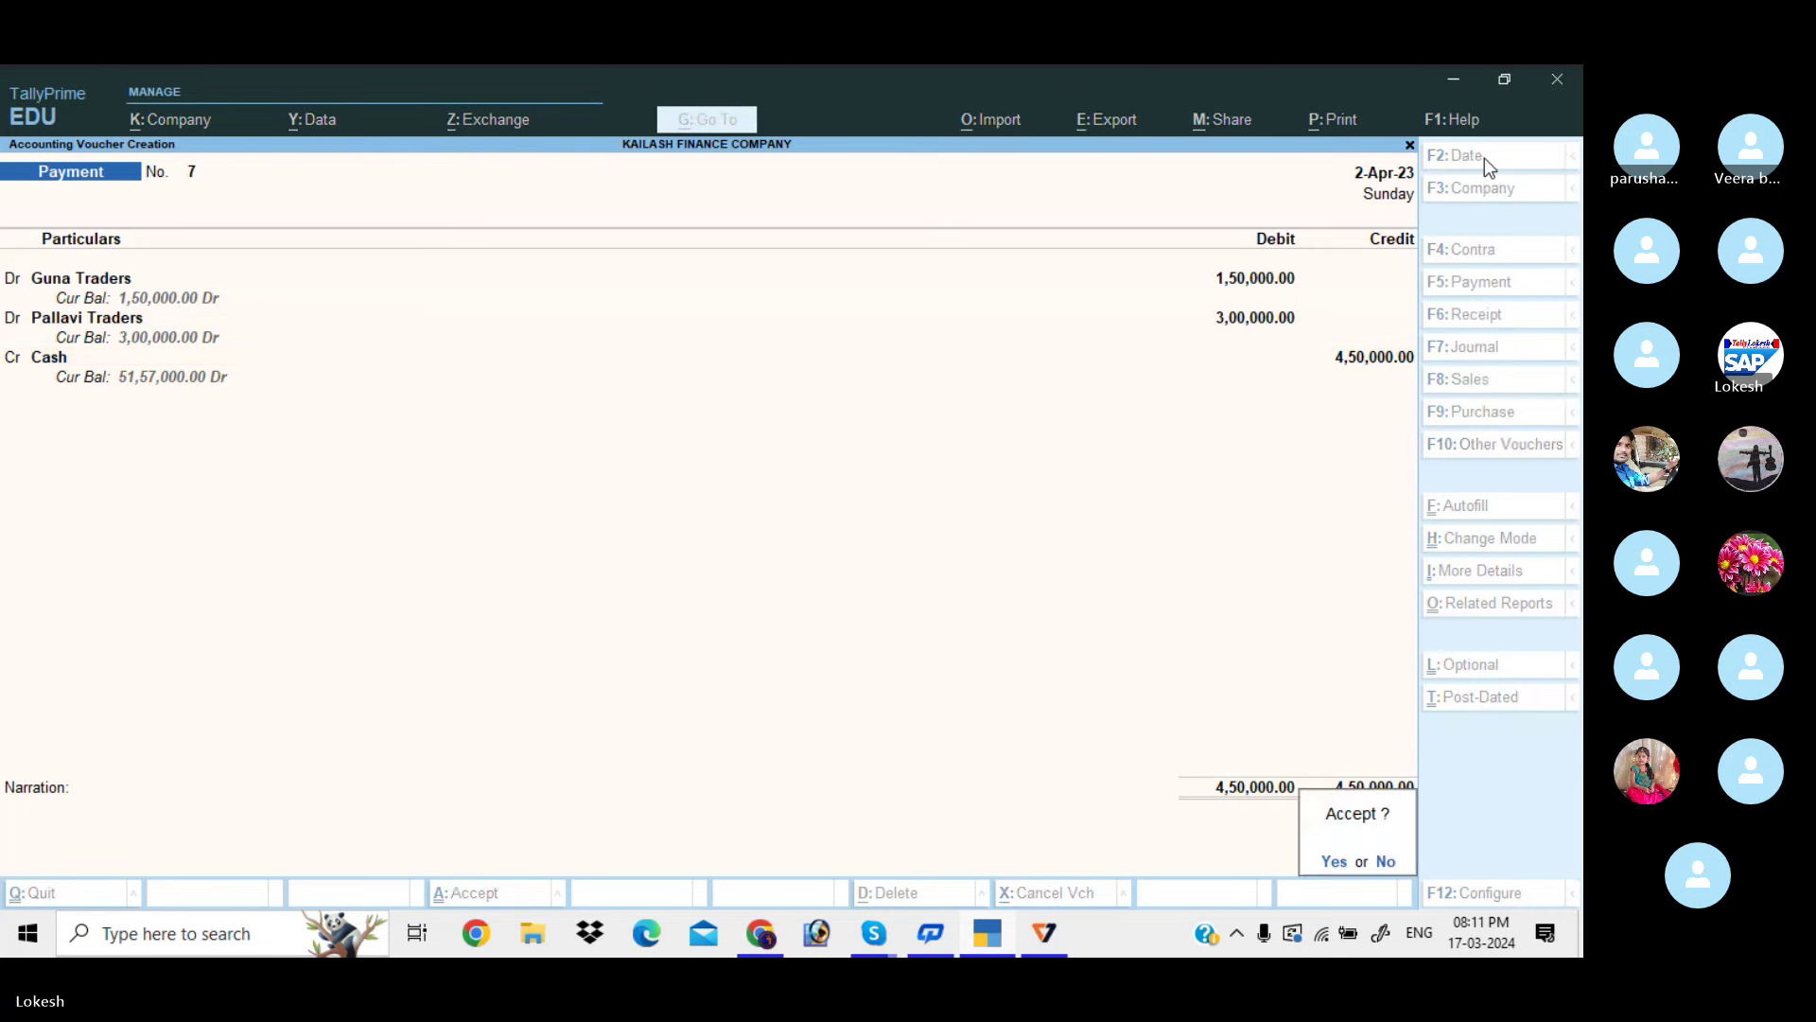
key("Return")
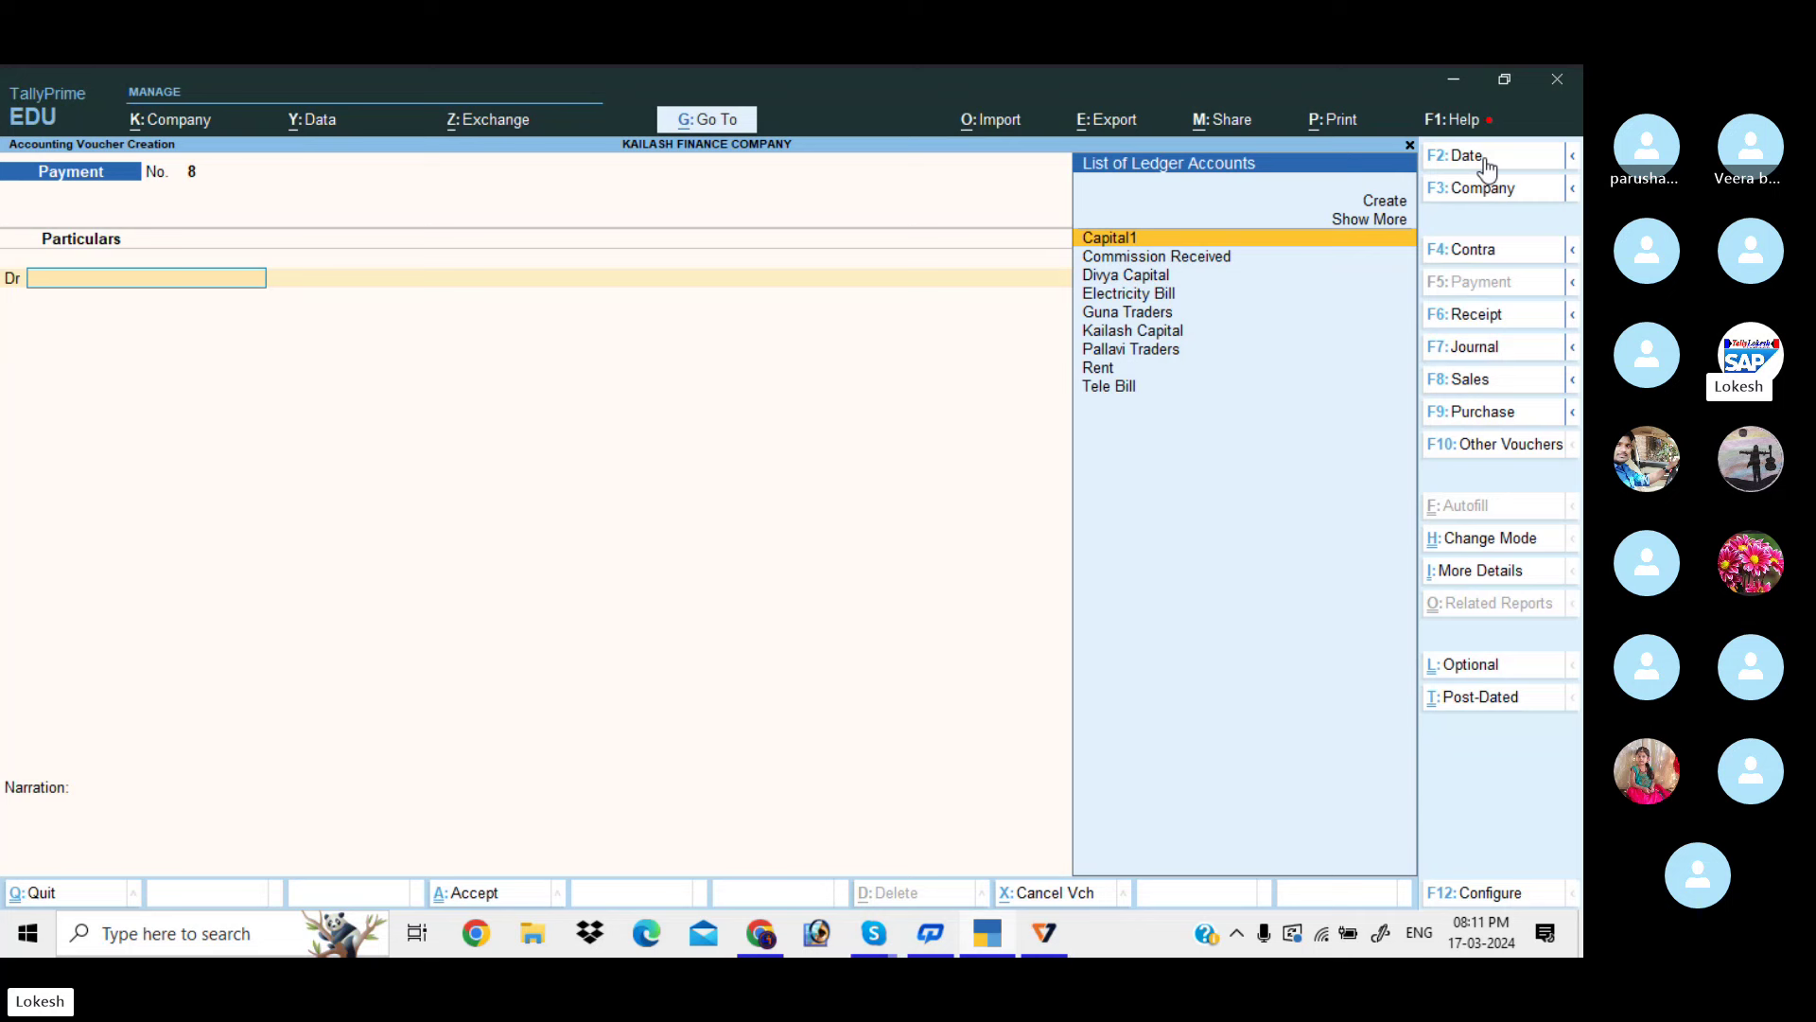
Switch to a receipt voucher and set its date to 1-May-23
left_click(1505, 316)
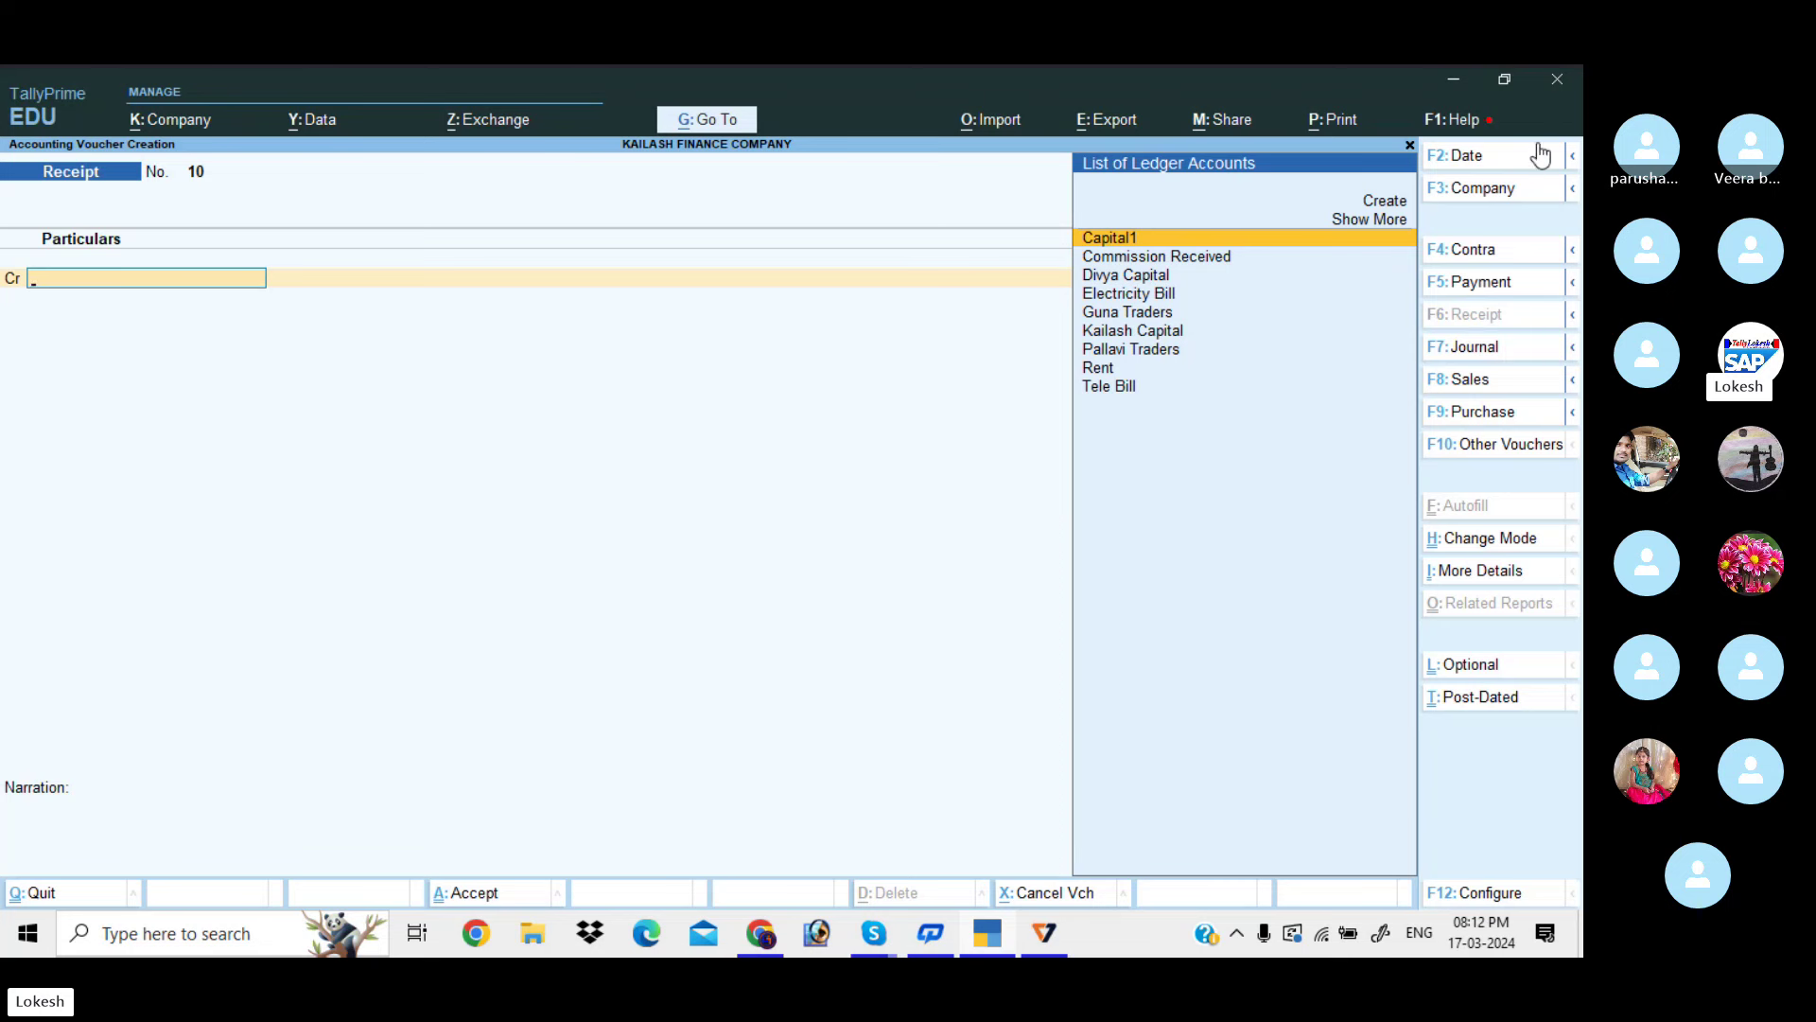
left_click(1501, 161)
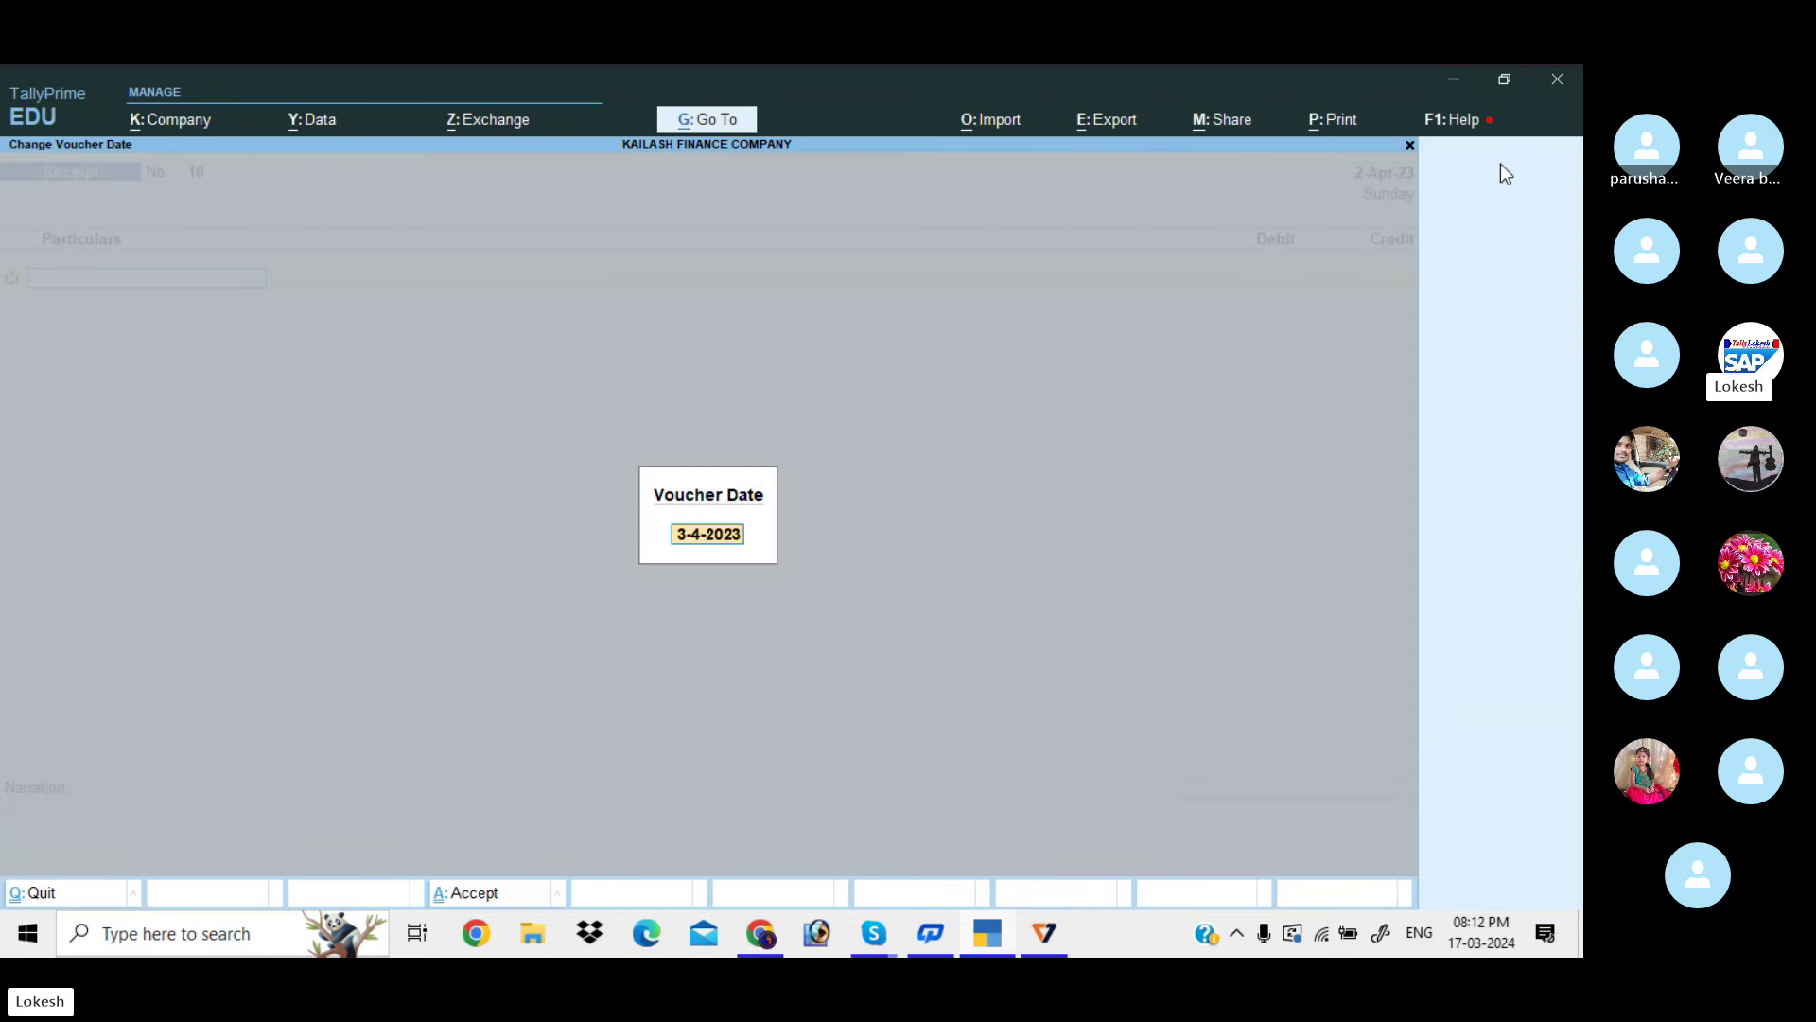
type("1-")
key("Return")
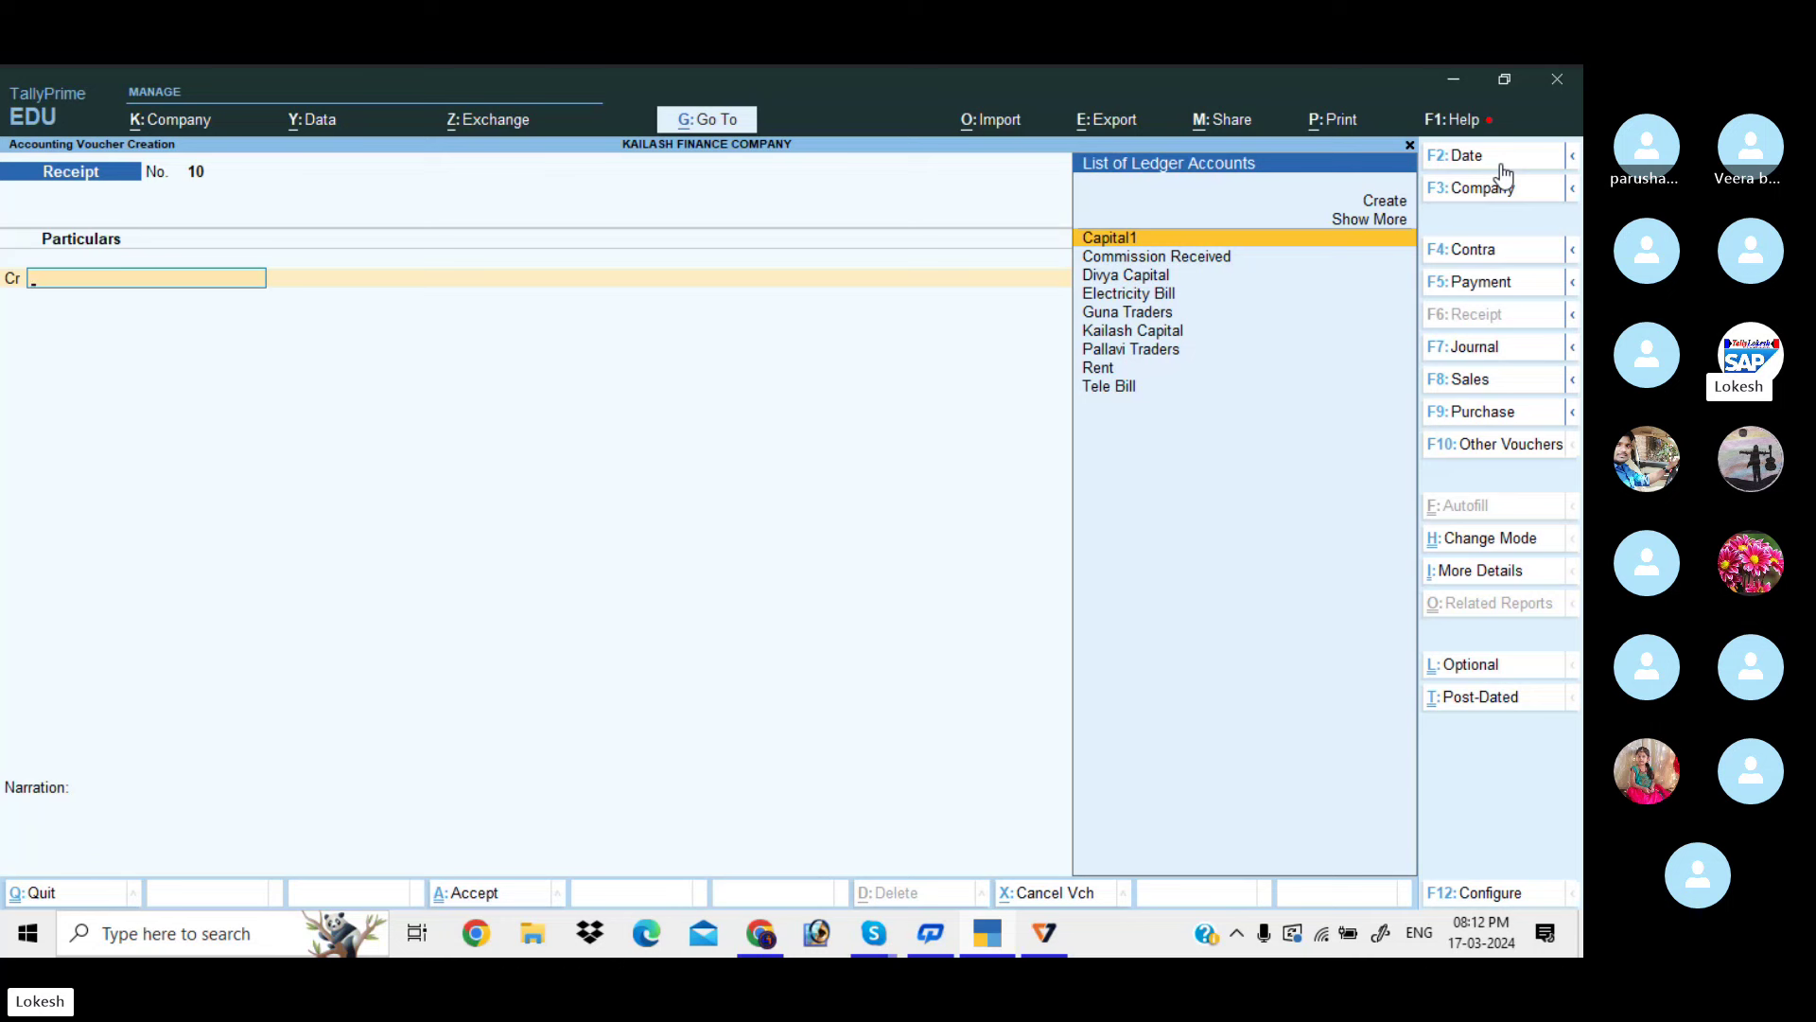
Credit Pallavi Traders with 50,000 against Cash in the receipt voucher and save it
type("p")
key("Return")
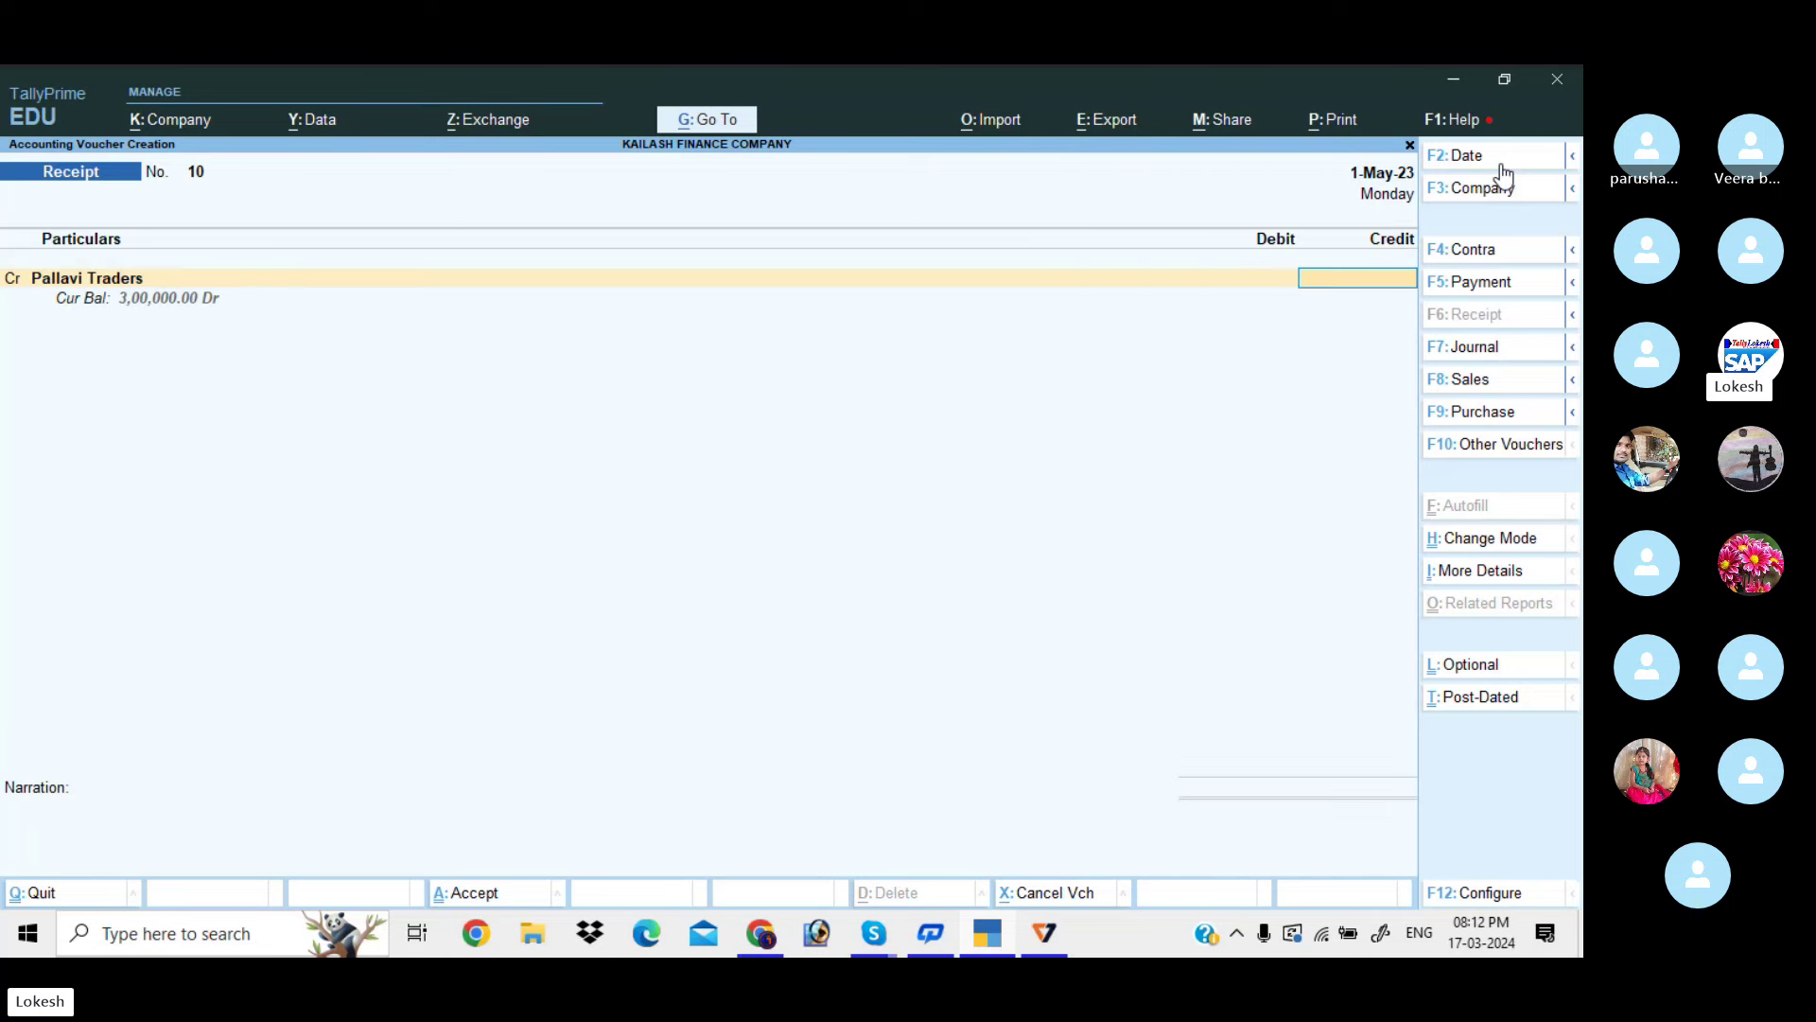
type("50000")
key("Return")
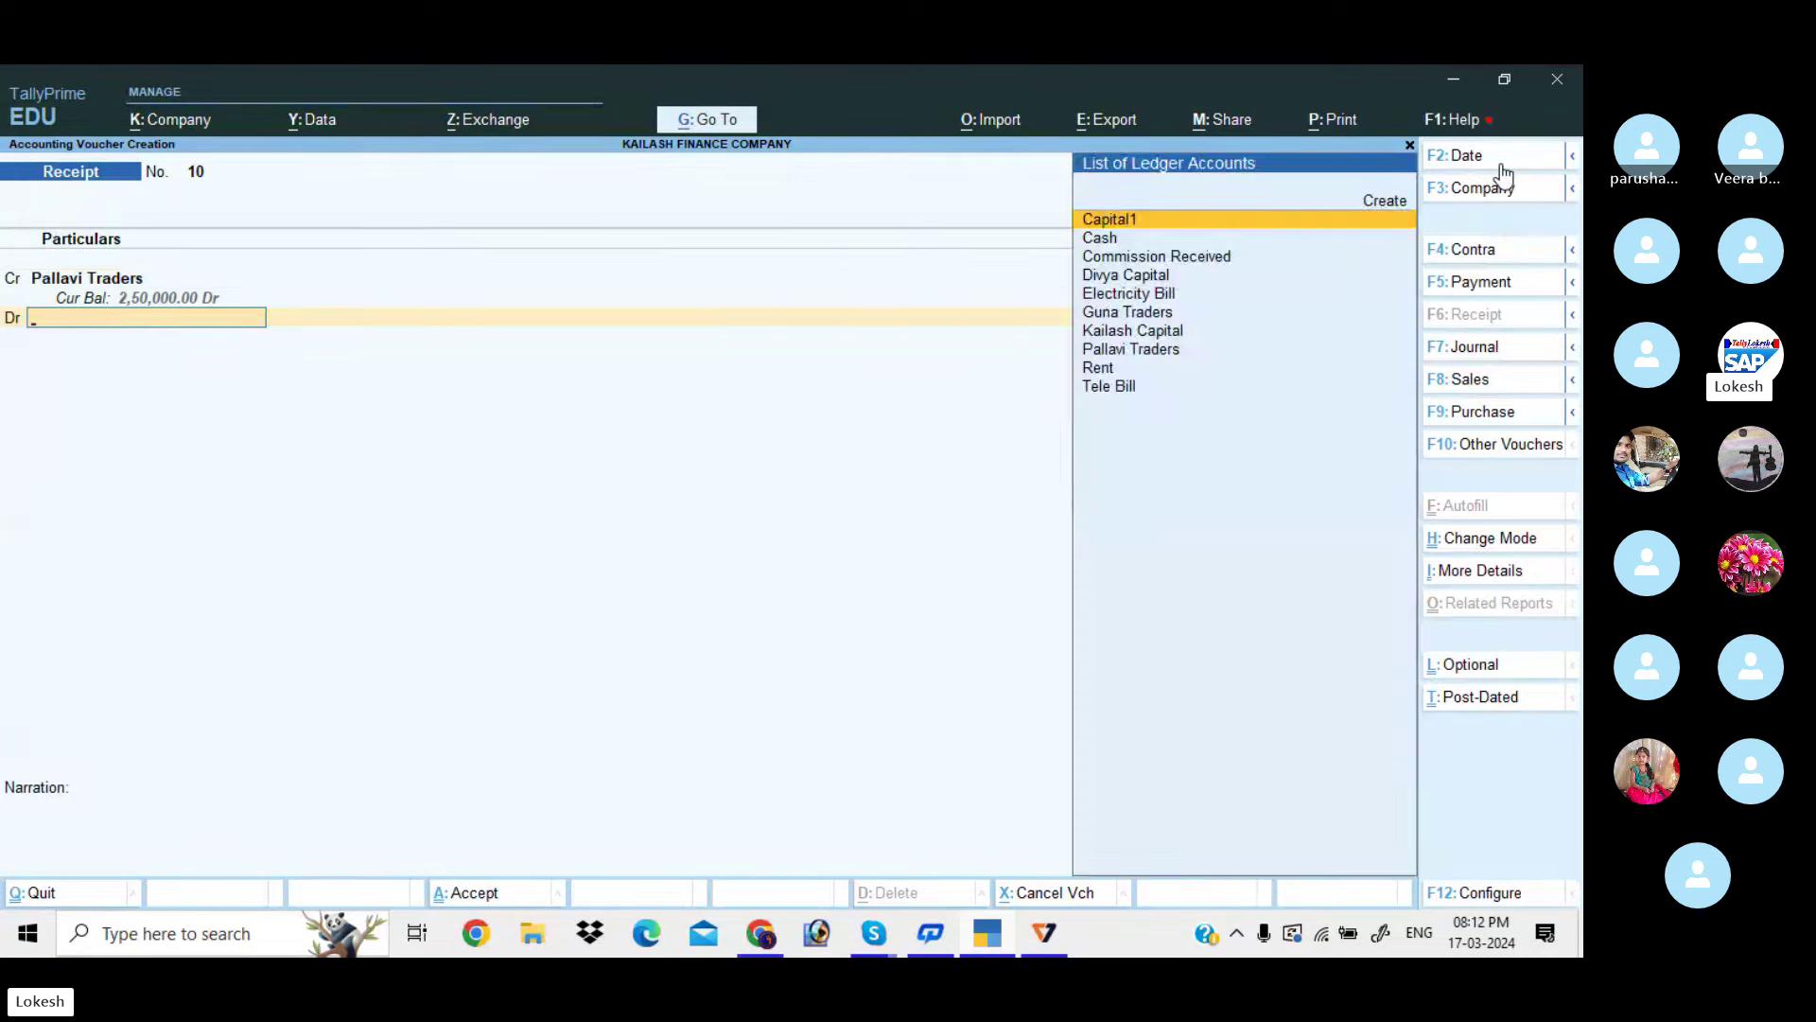
key("Down")
key("Return")
key("Return")
key("Return")
key("Return")
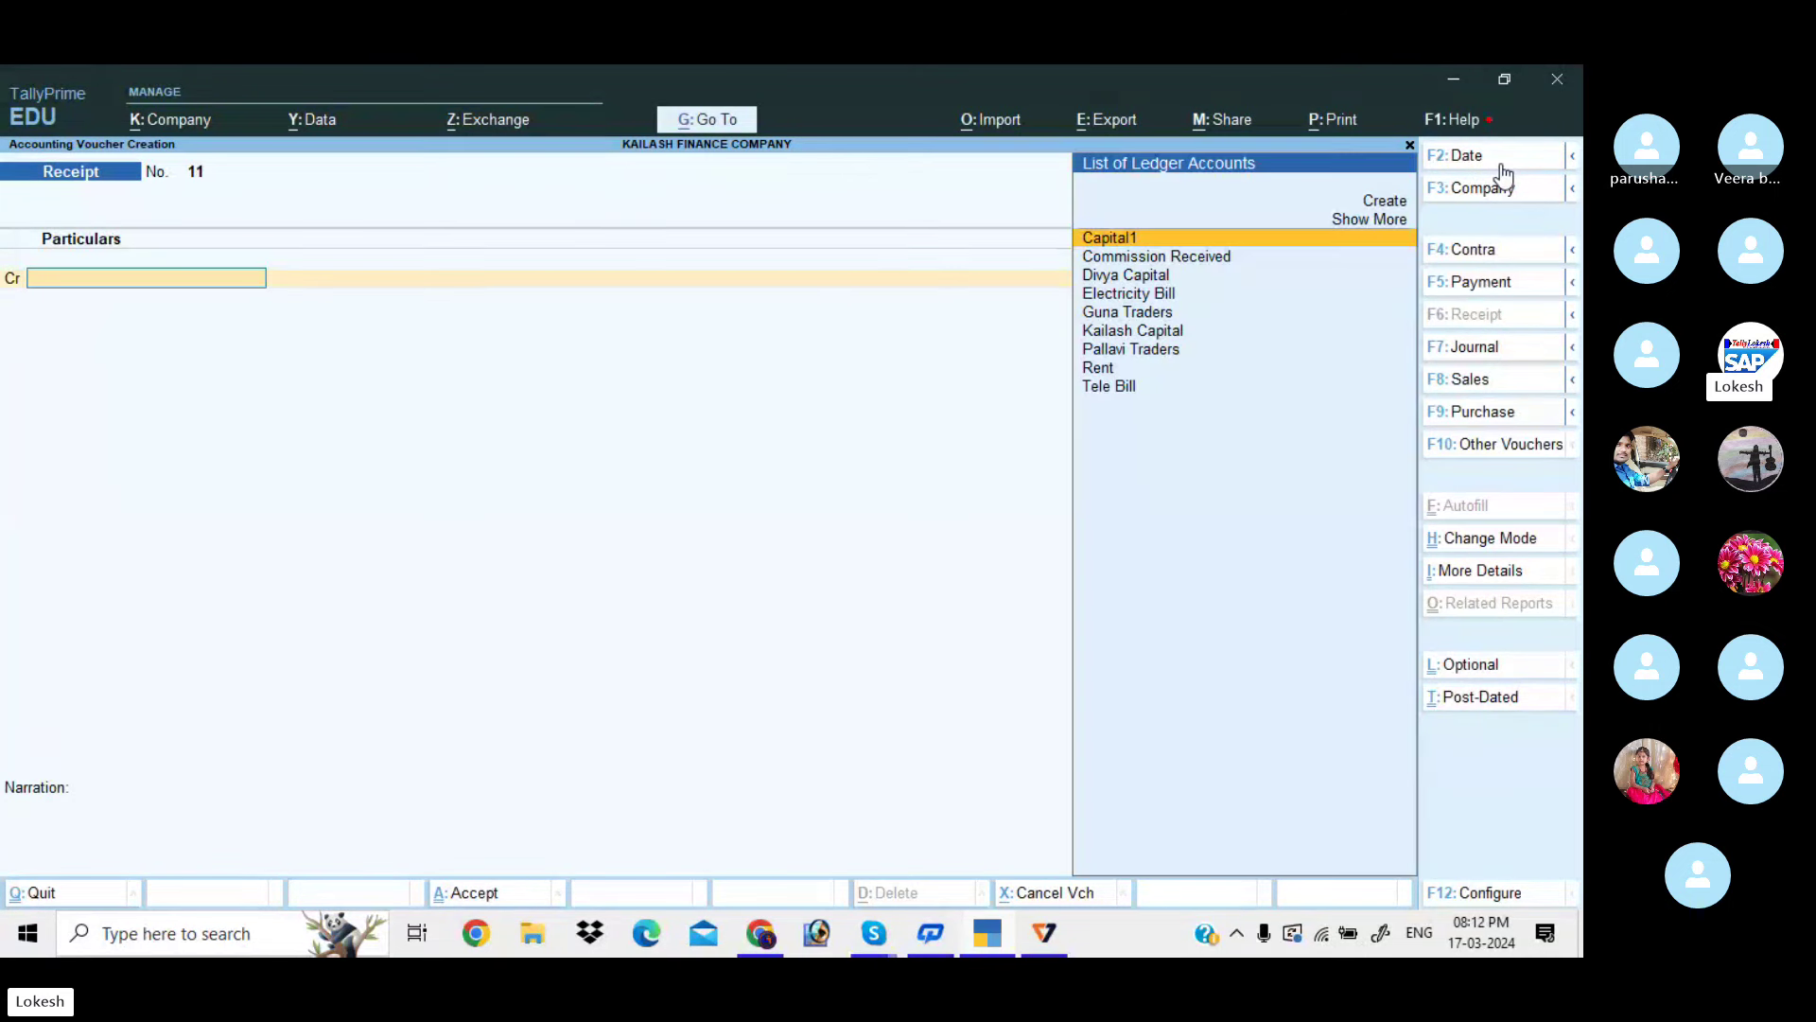
Set the date of the new receipt voucher to 2-May-23
left_click(1502, 167)
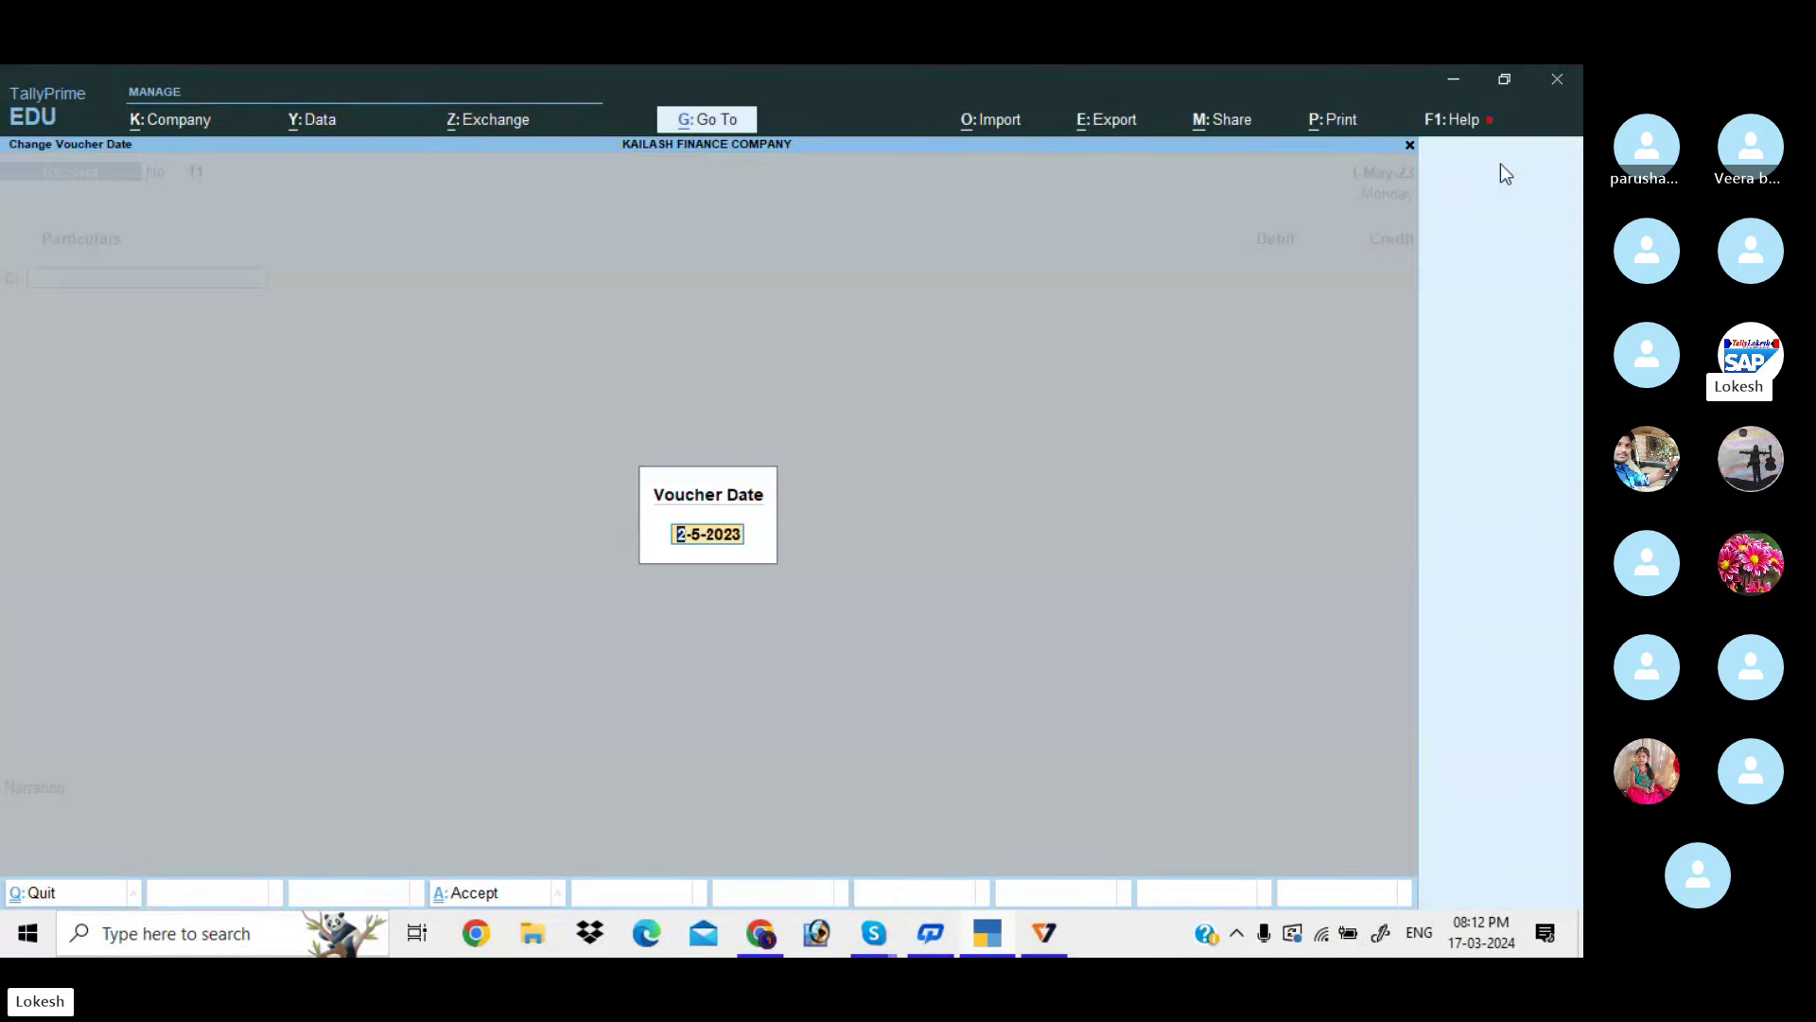
type("2-6")
key("Return")
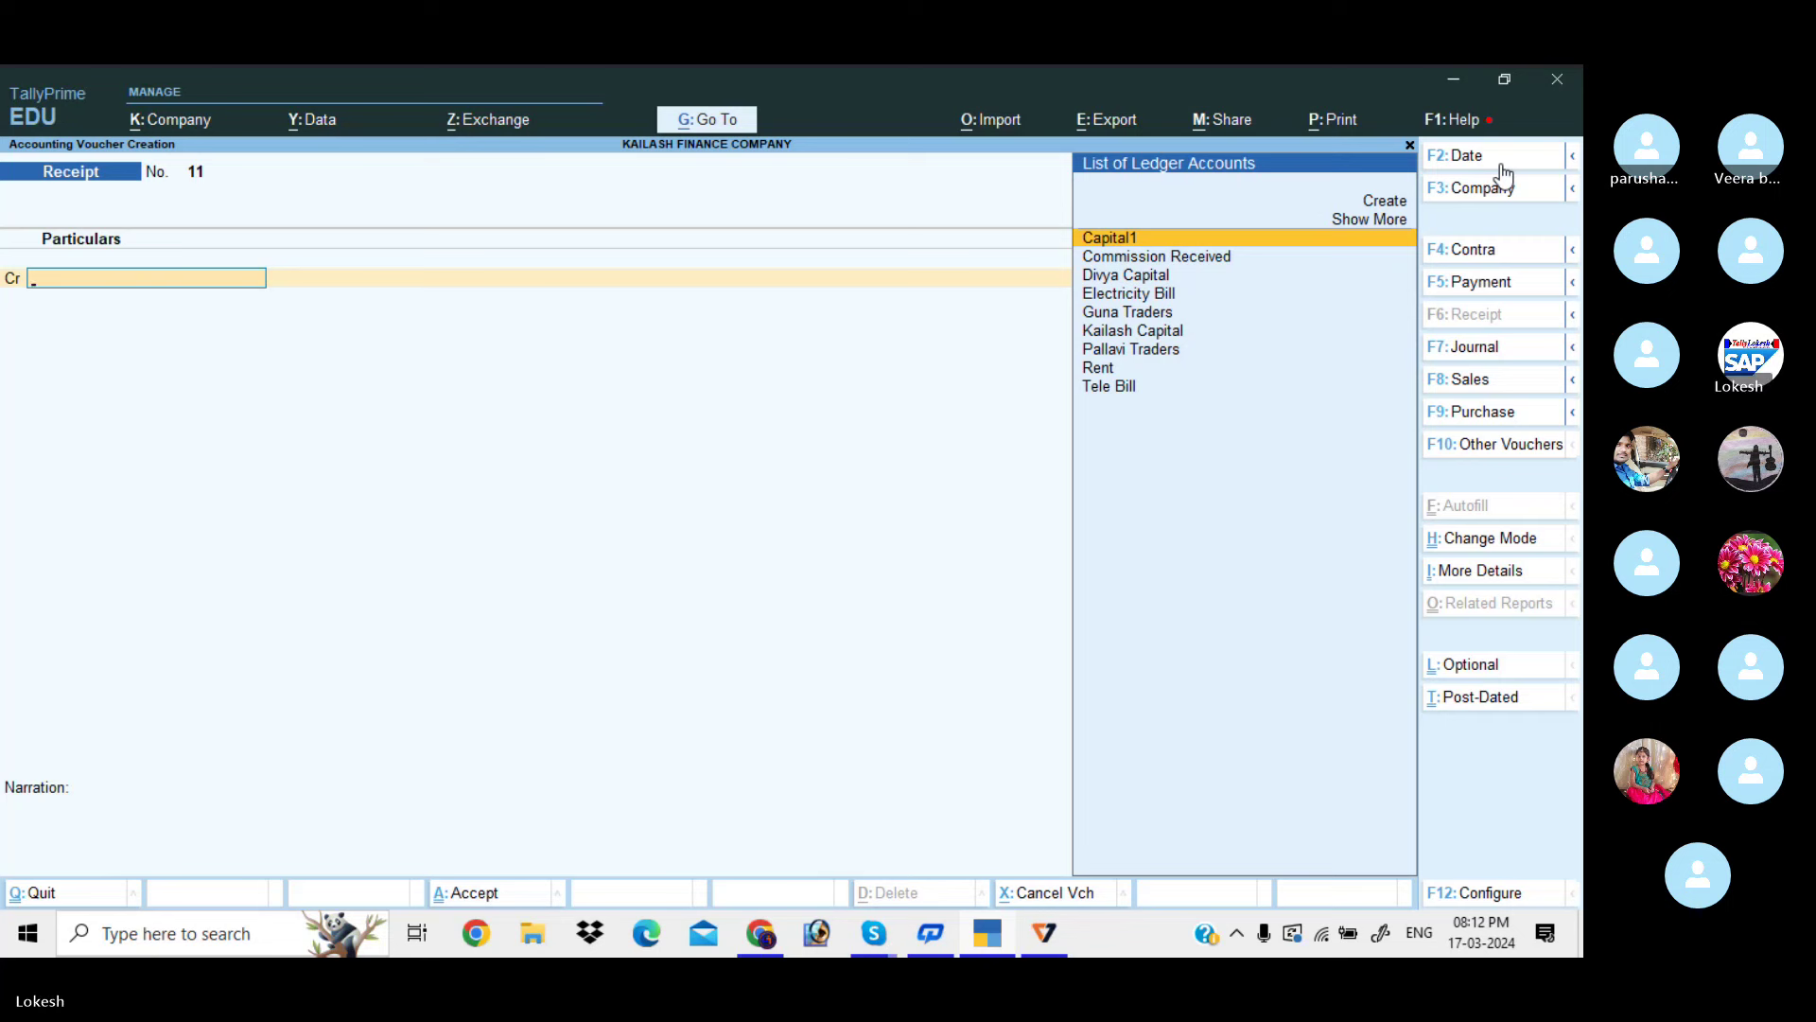
Credit Guna Traders with 30,000 against Cash, save the receipt without a narration, and leave voucher entry
type("g")
key("Return")
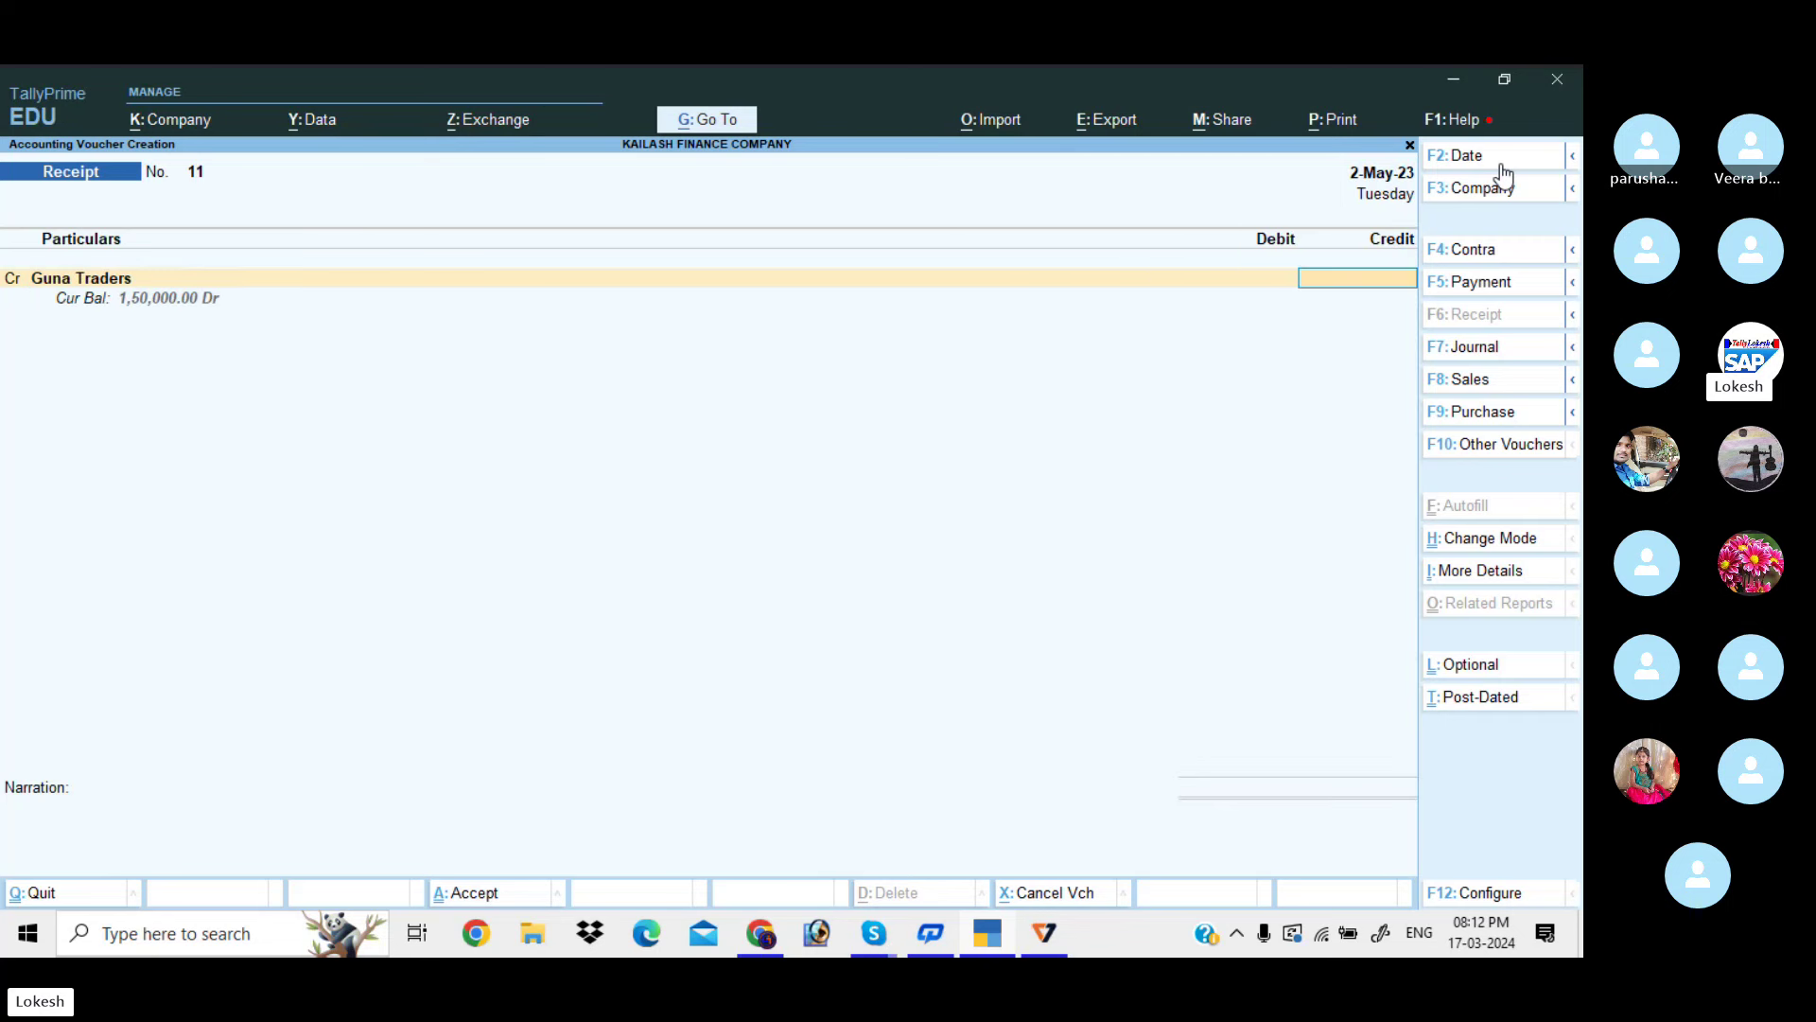
type("30000")
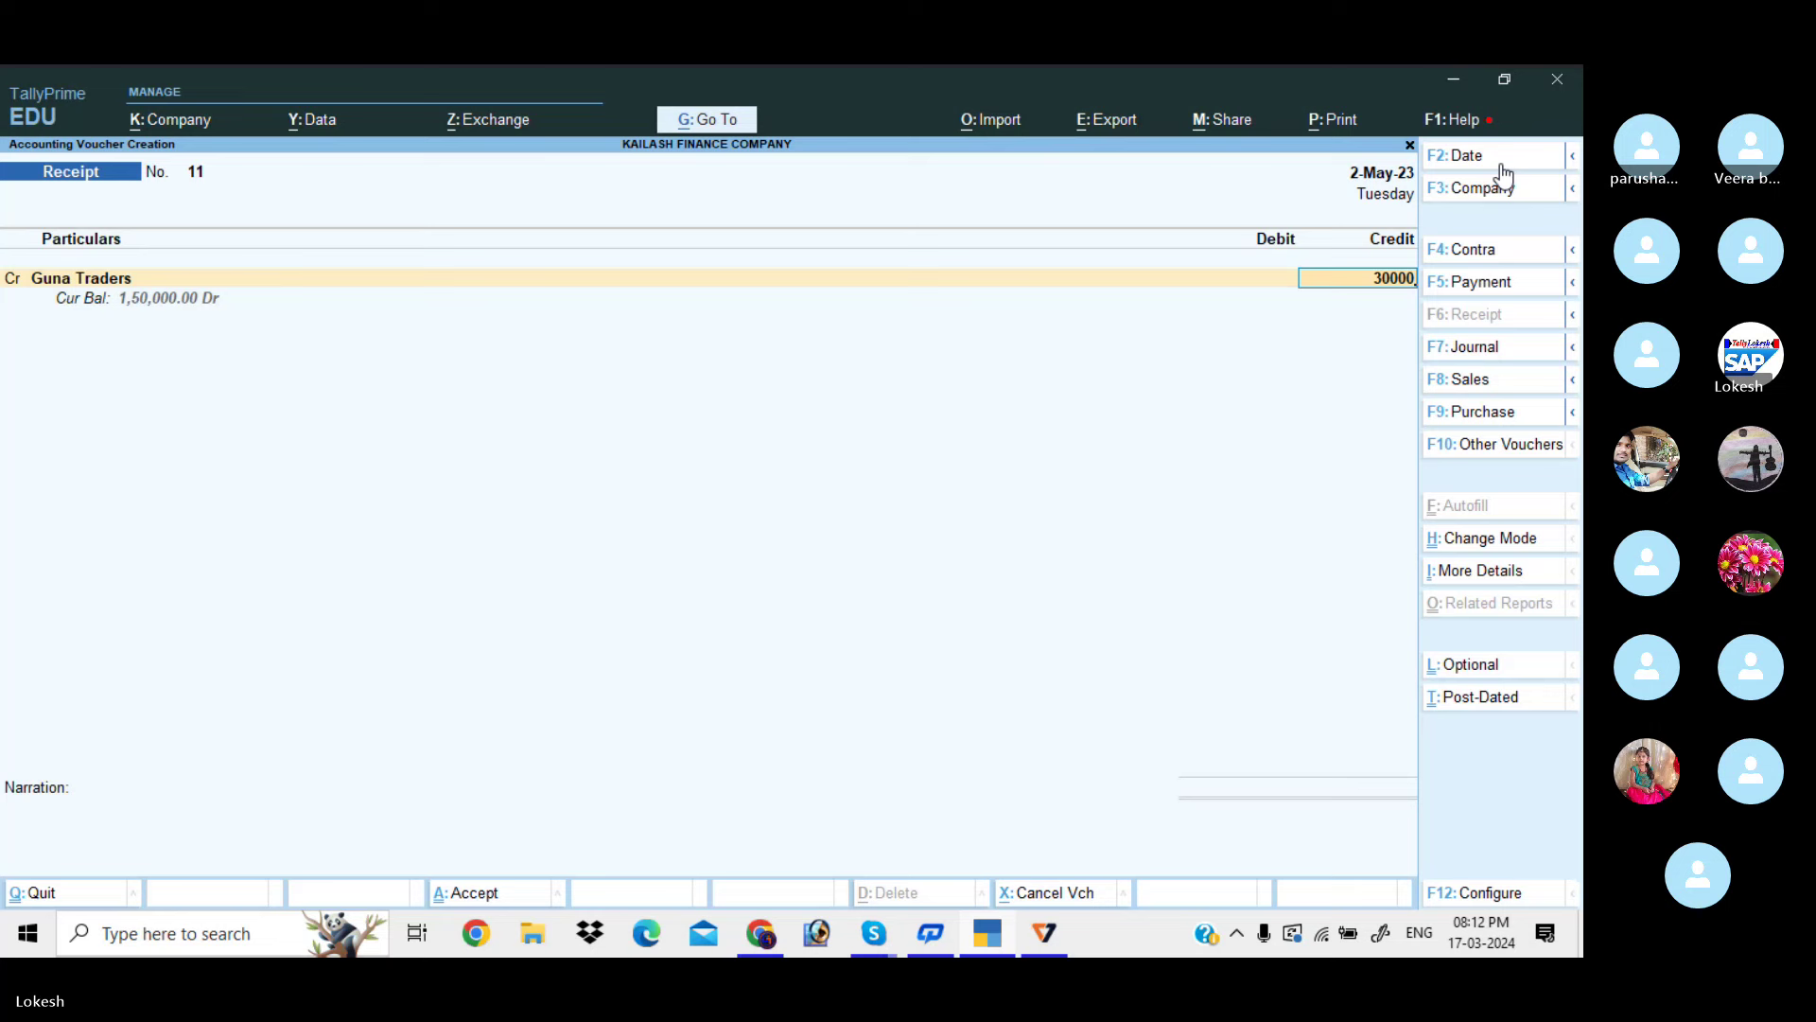
key("Return")
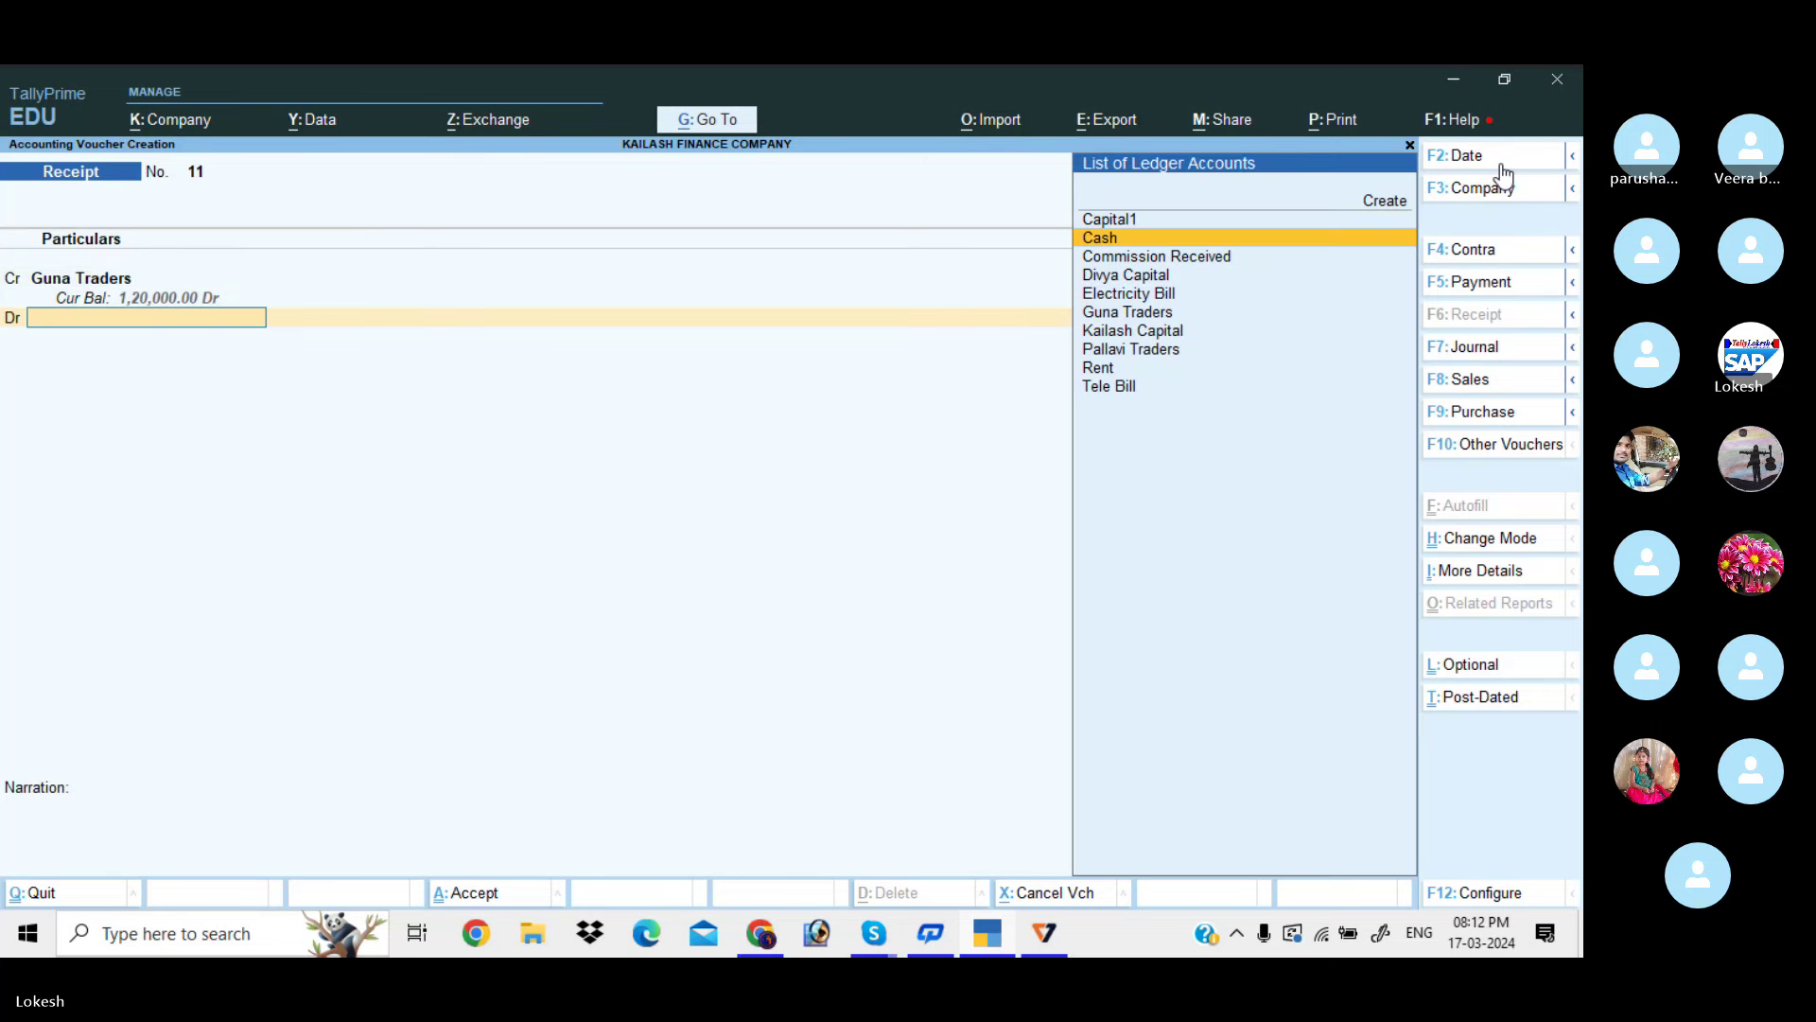
key("Return")
key("Return")
key("Return")
key("Return")
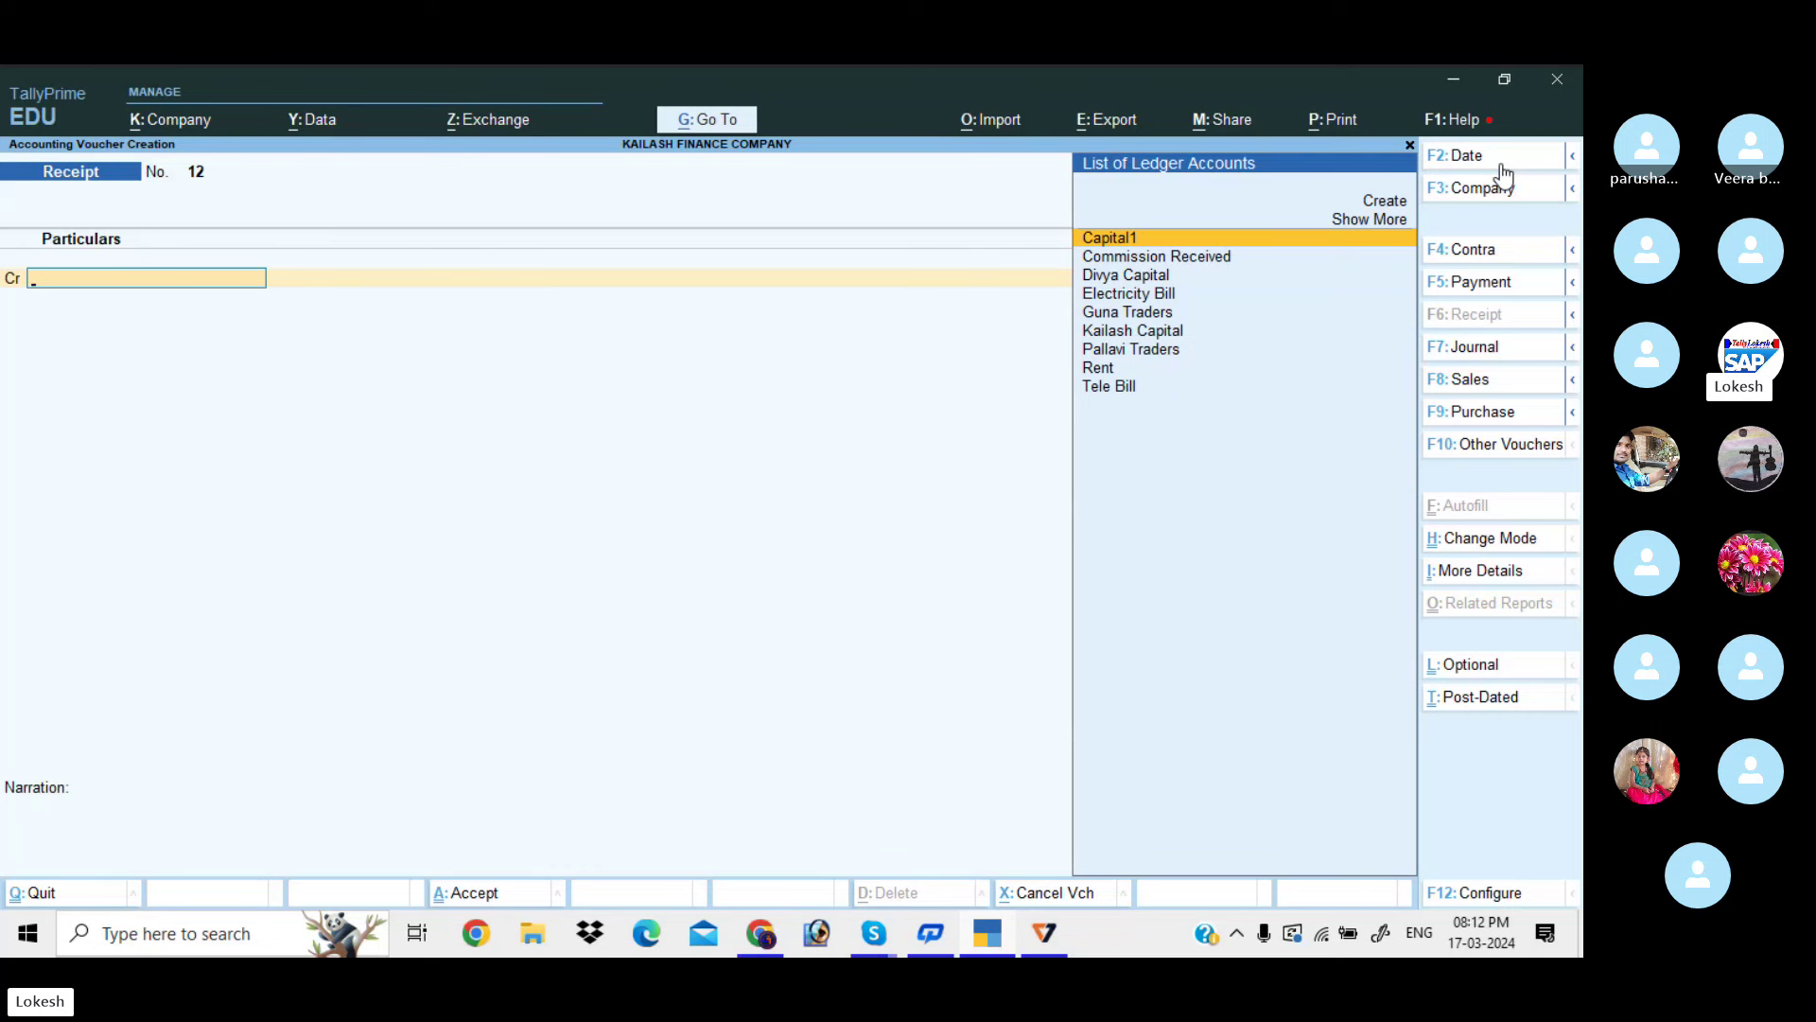
key("Escape")
key("y")
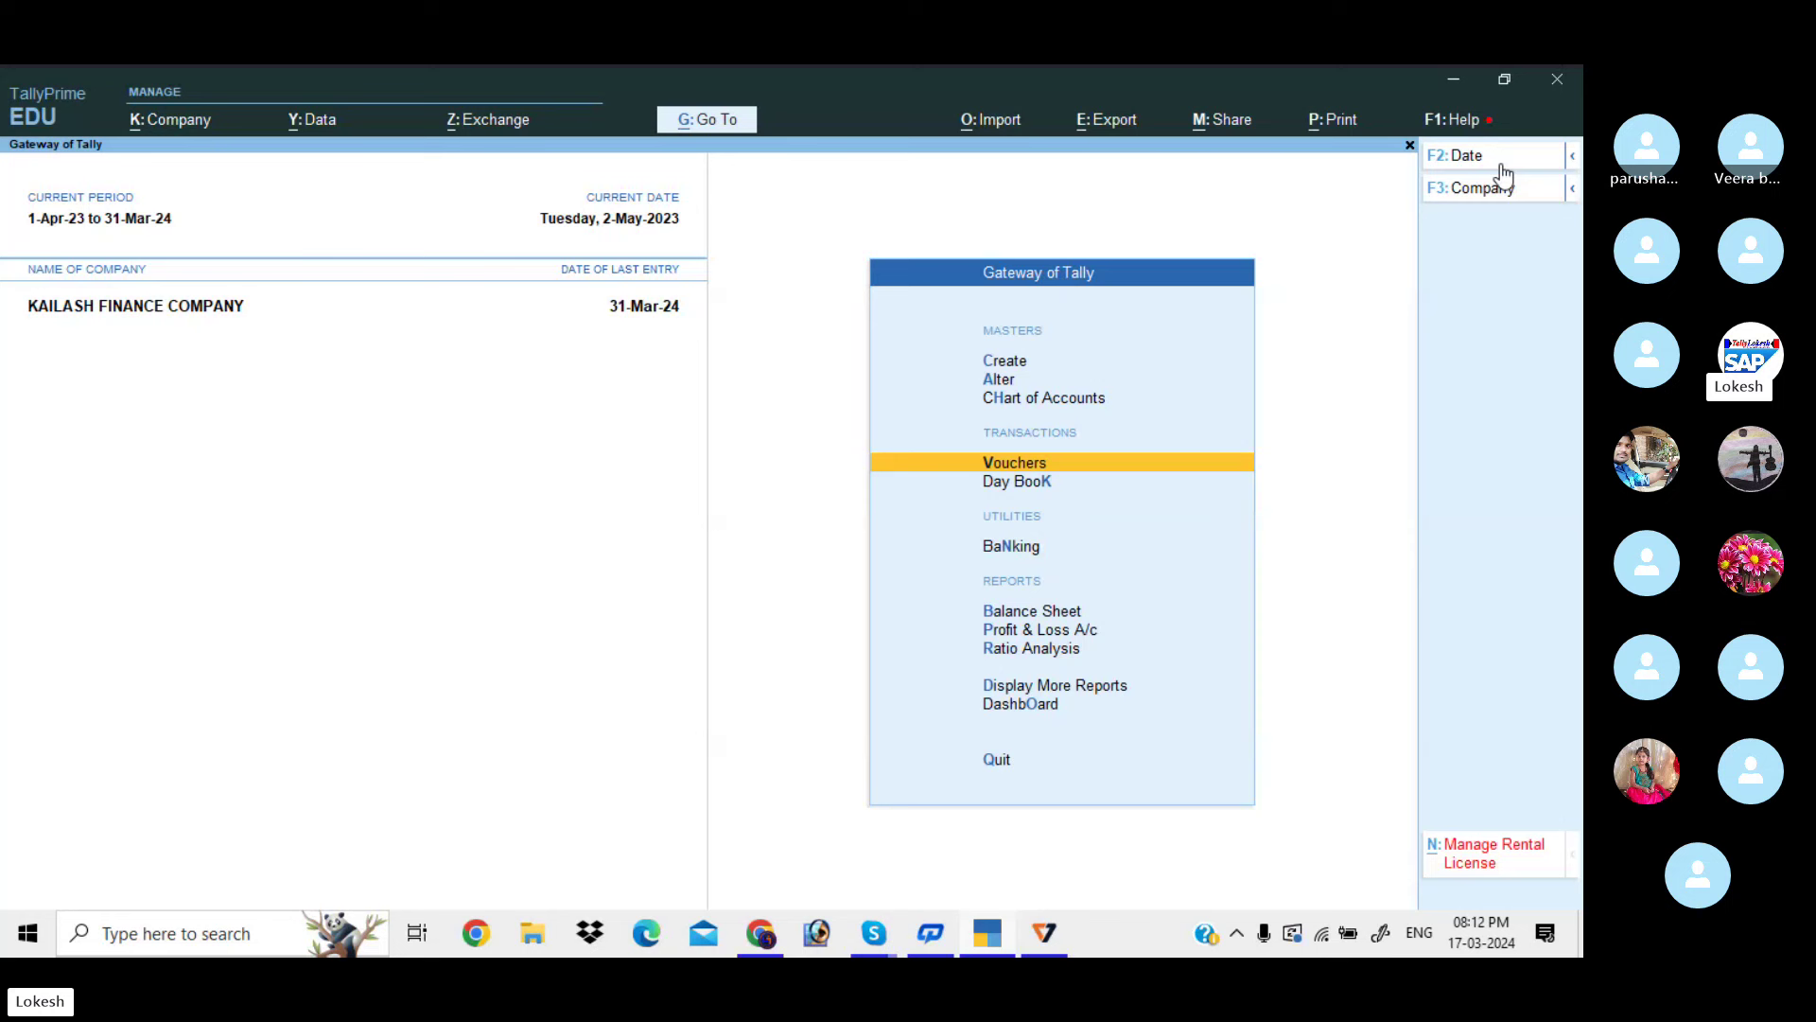
Open the Interest Calculations reports within the Statements of Accounts
key("Down")
key("Down")
key("Down")
key("Down")
key("Down")
key("Down")
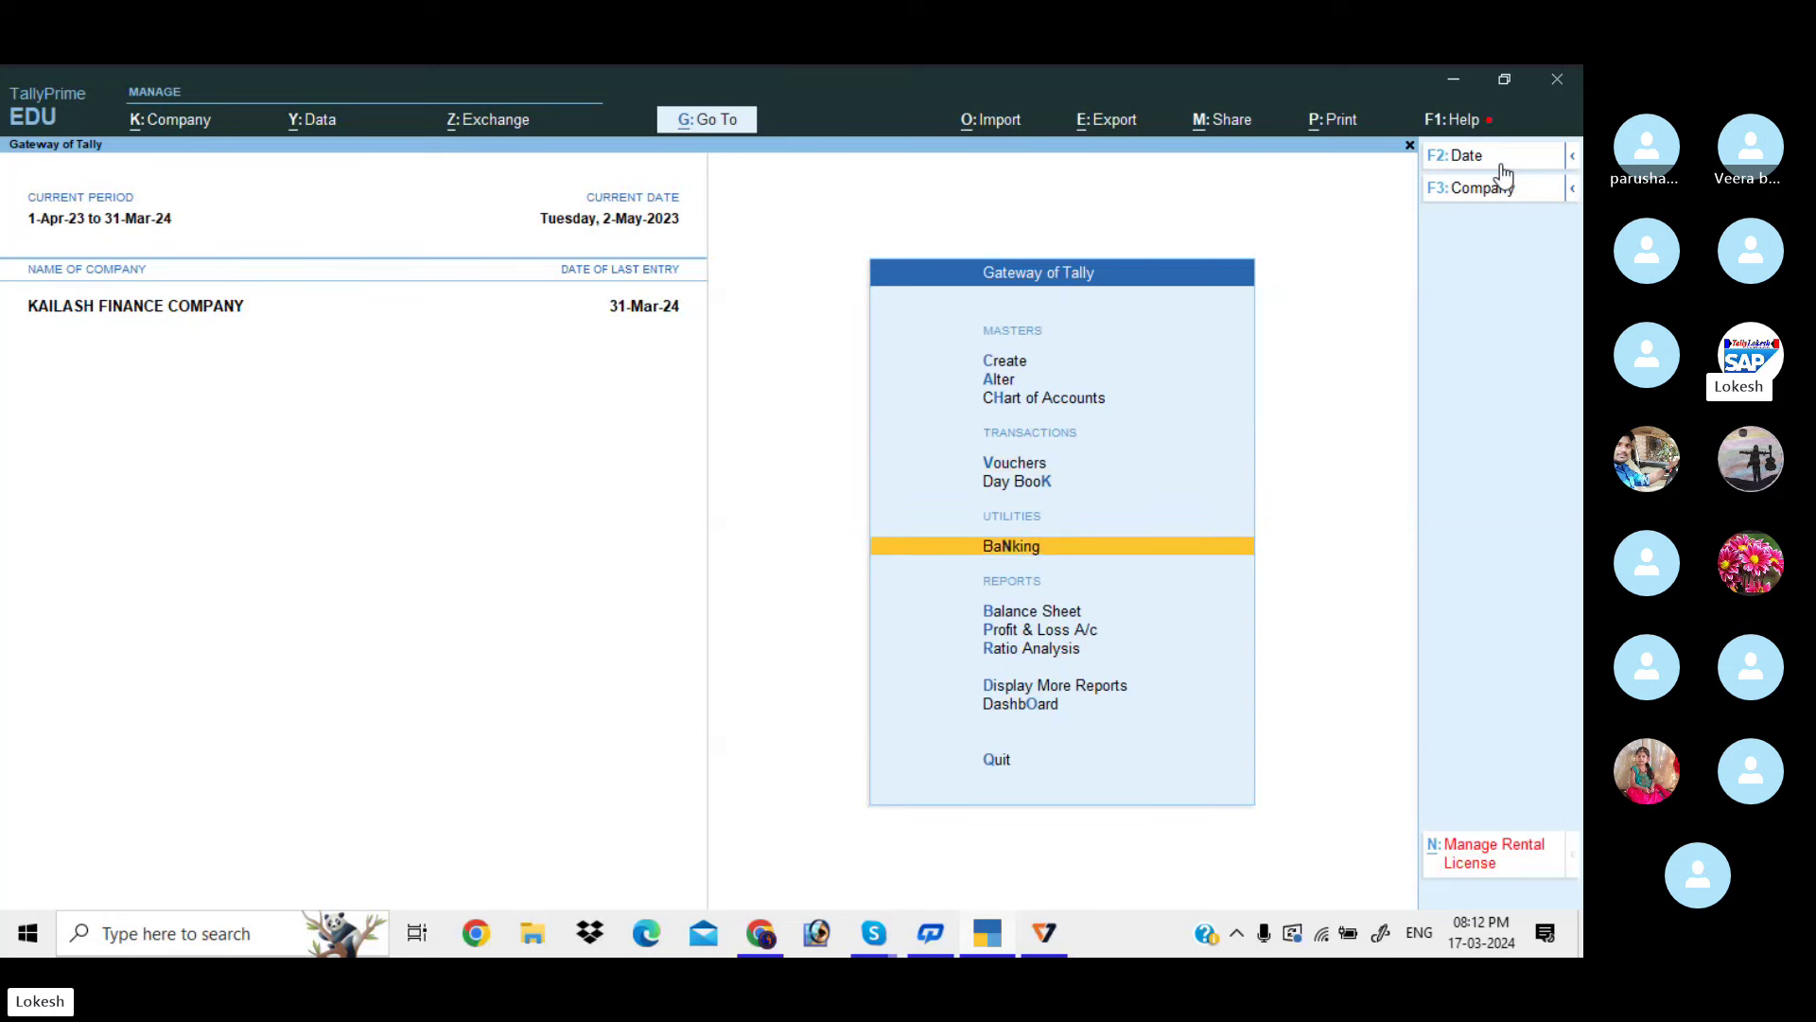
key("Return")
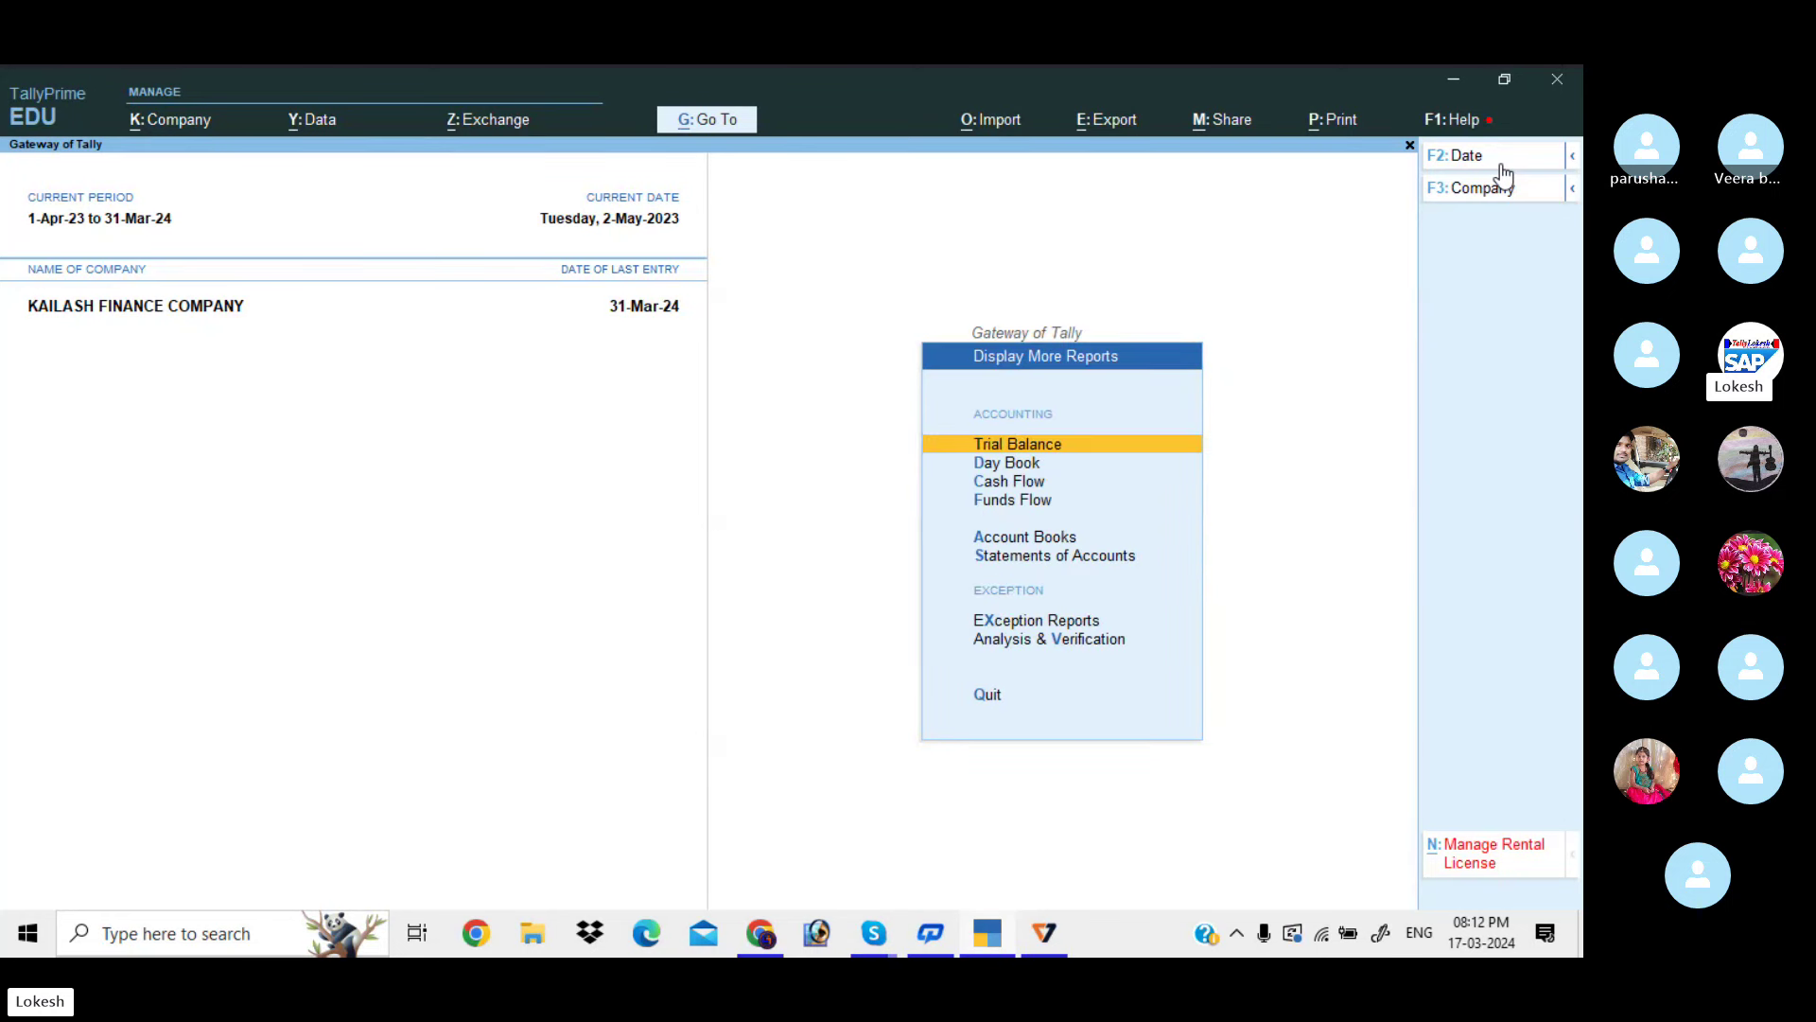
key("Down")
key("Down")
key("Down")
key("Down")
key("Down")
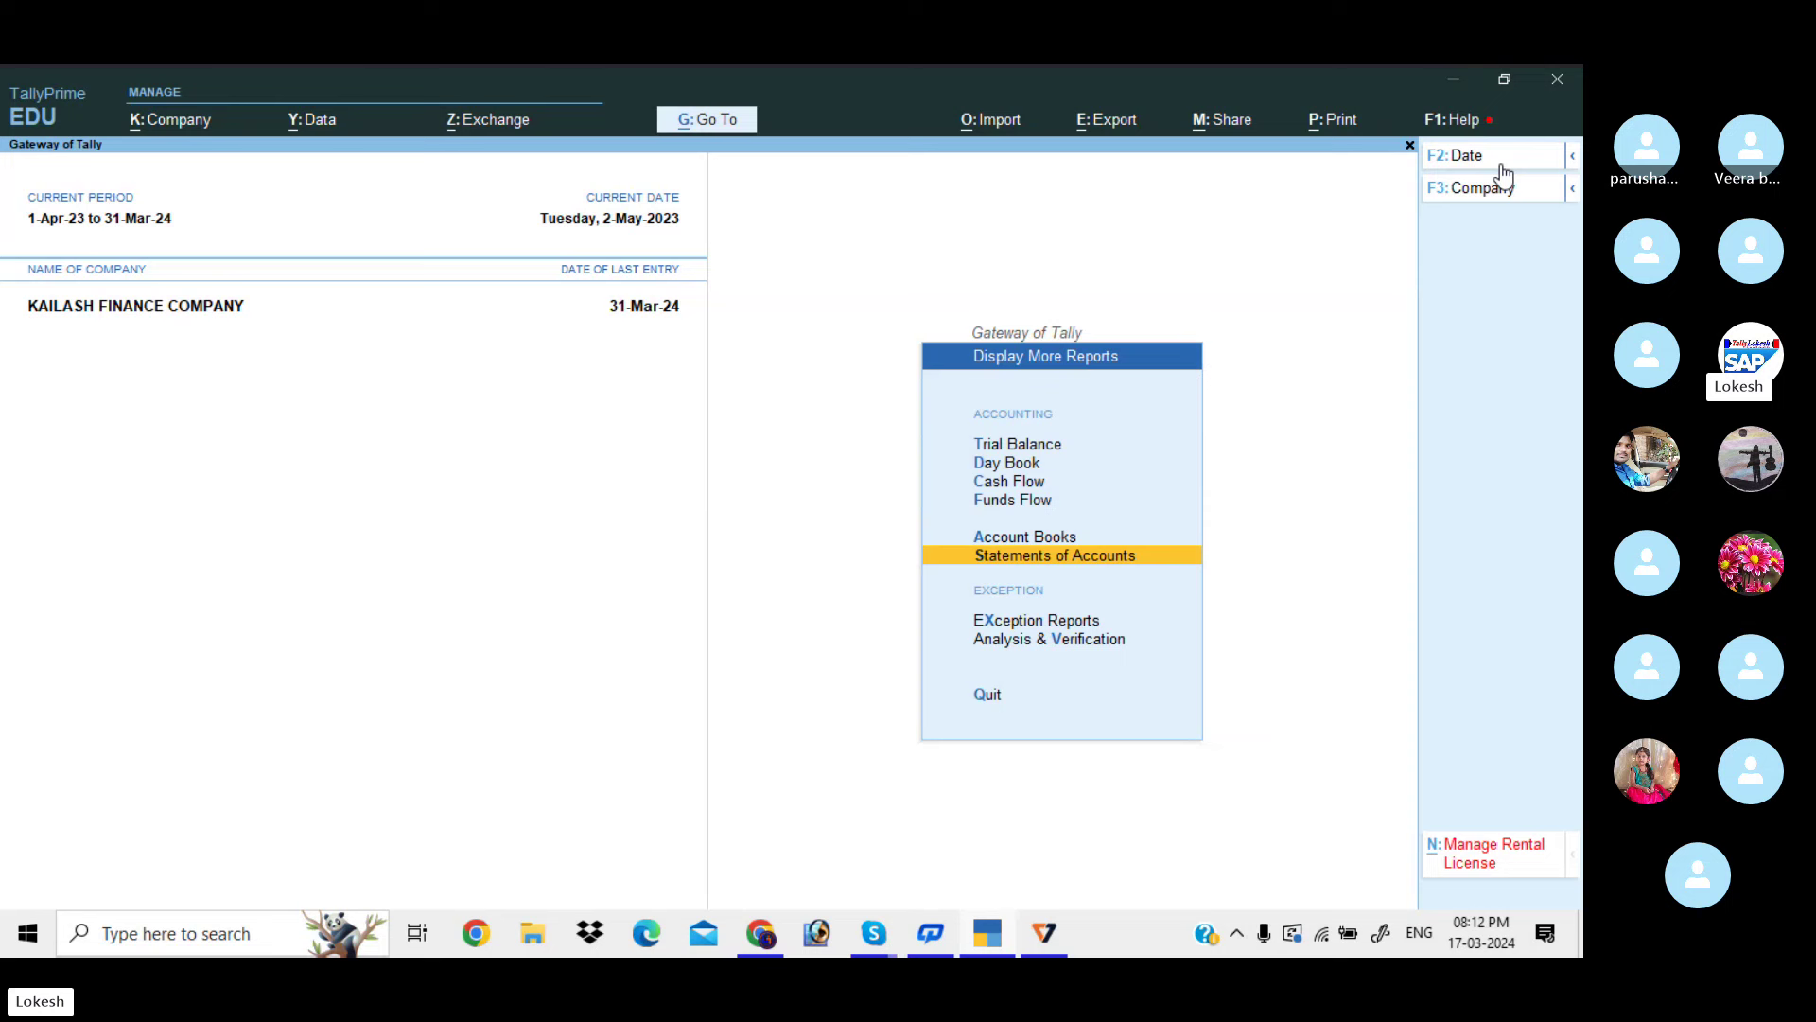
key("Return")
key("Return")
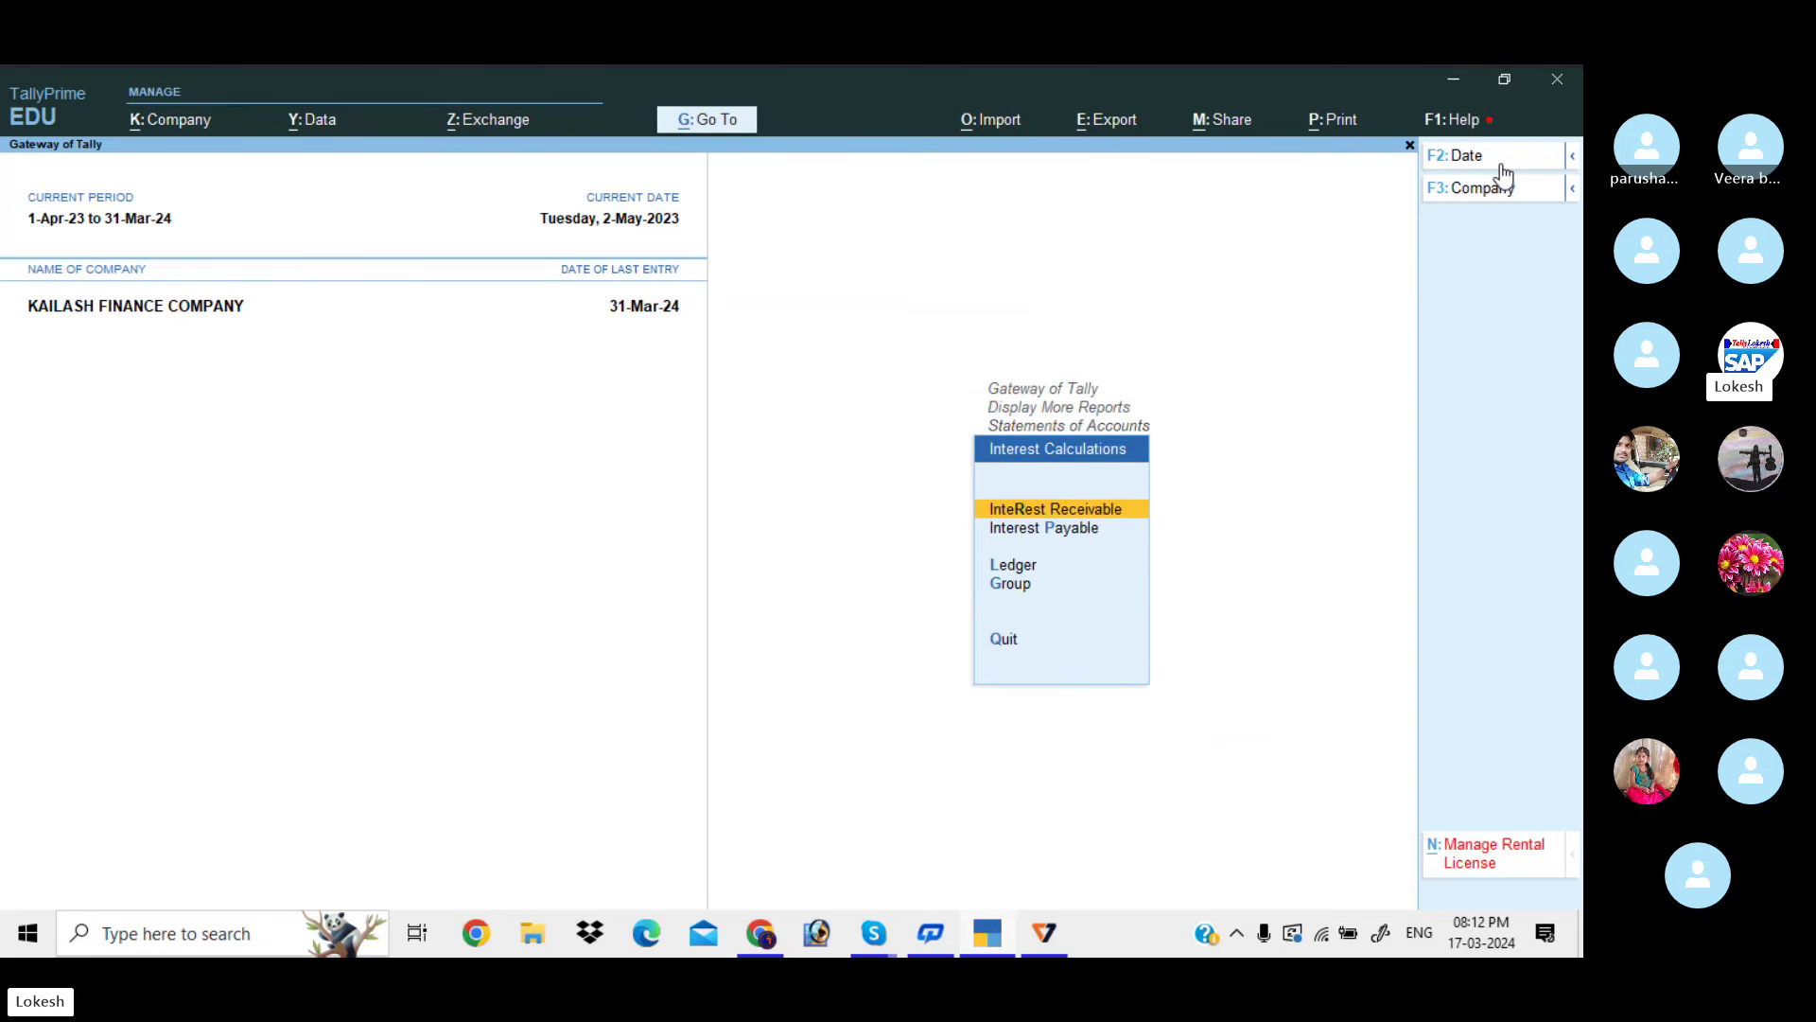
key("Down")
key("Down")
key("Down")
key("Up")
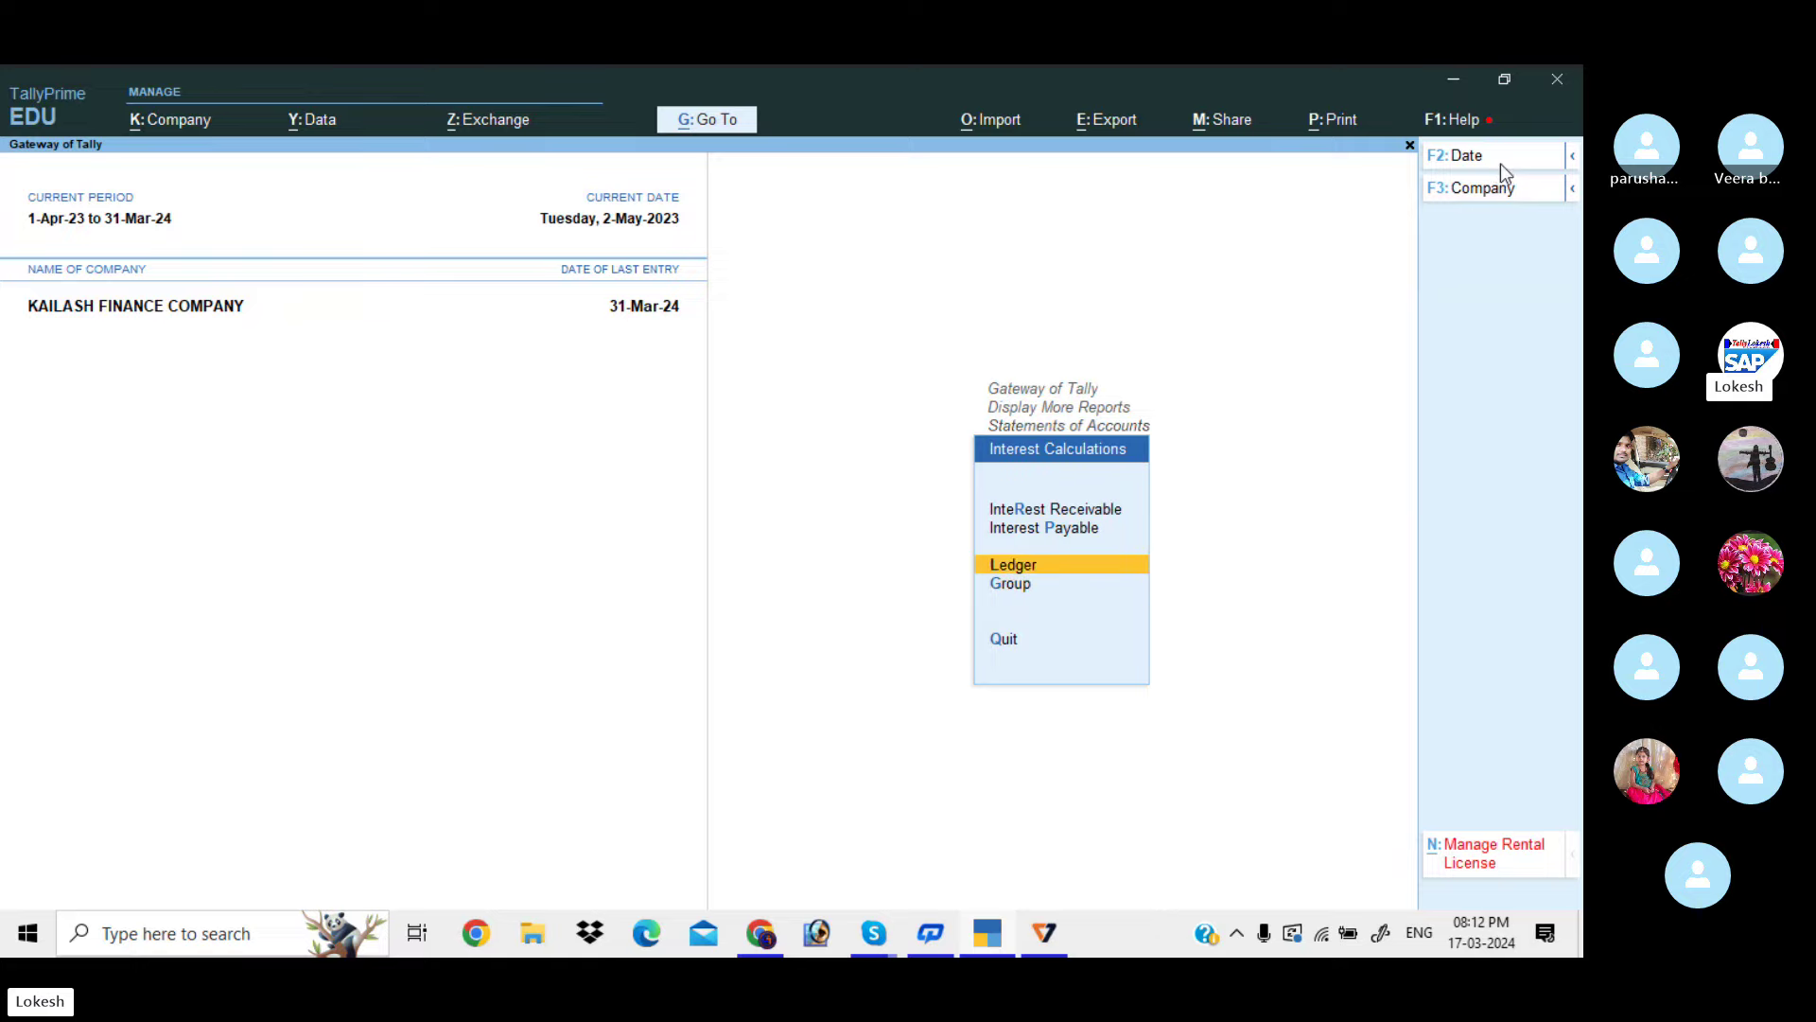
key("Return")
key("Escape")
Open the Interest Receivable report and drill down into Current Assets
key("Up")
key("Up")
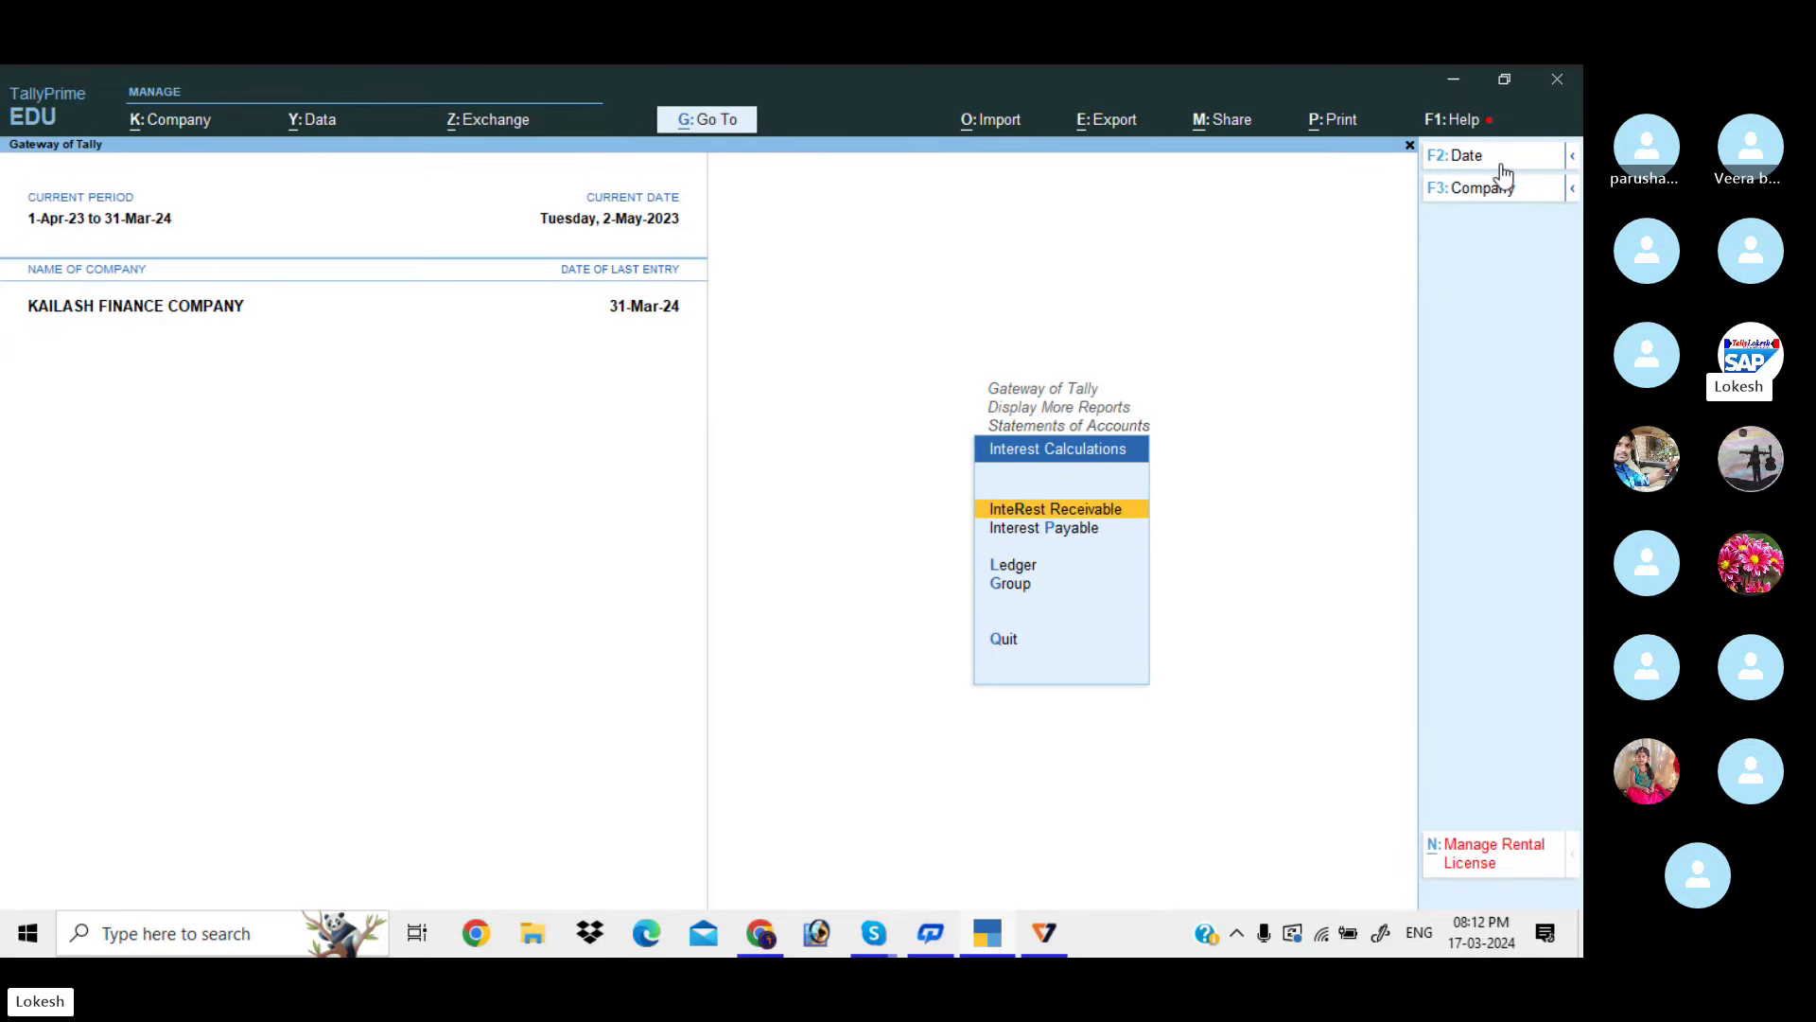
key("Return")
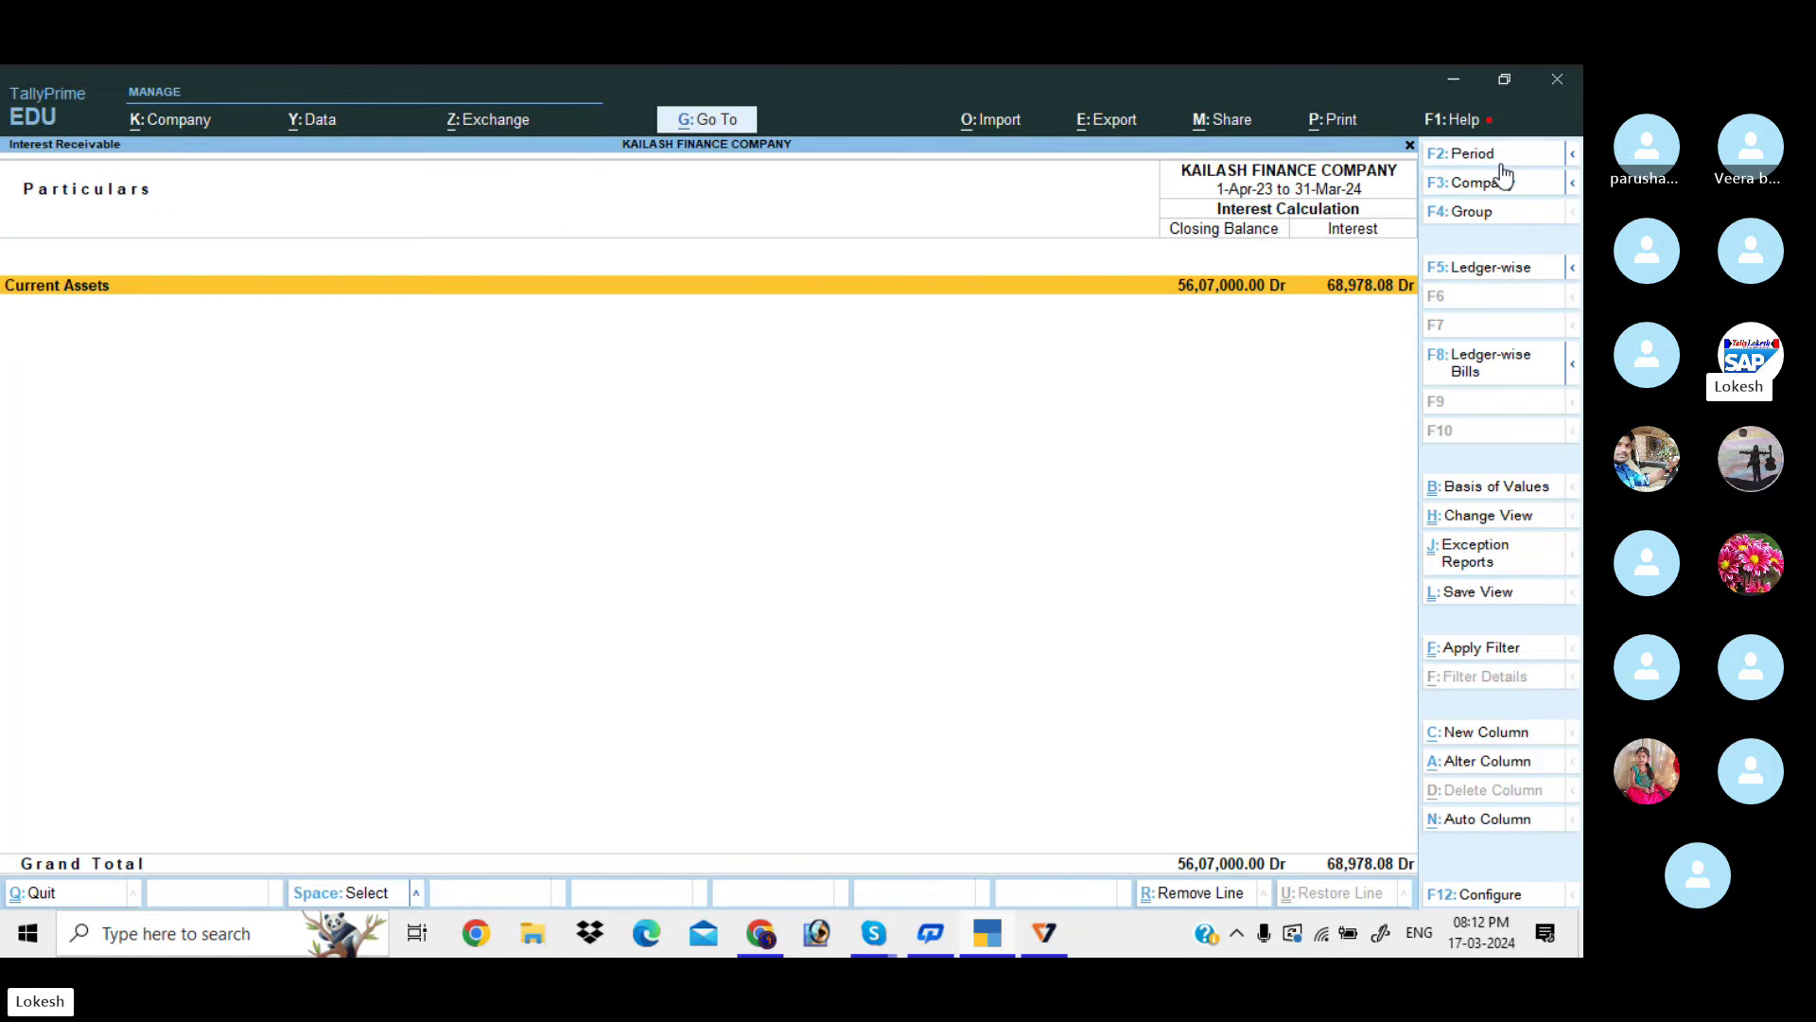
key("Return")
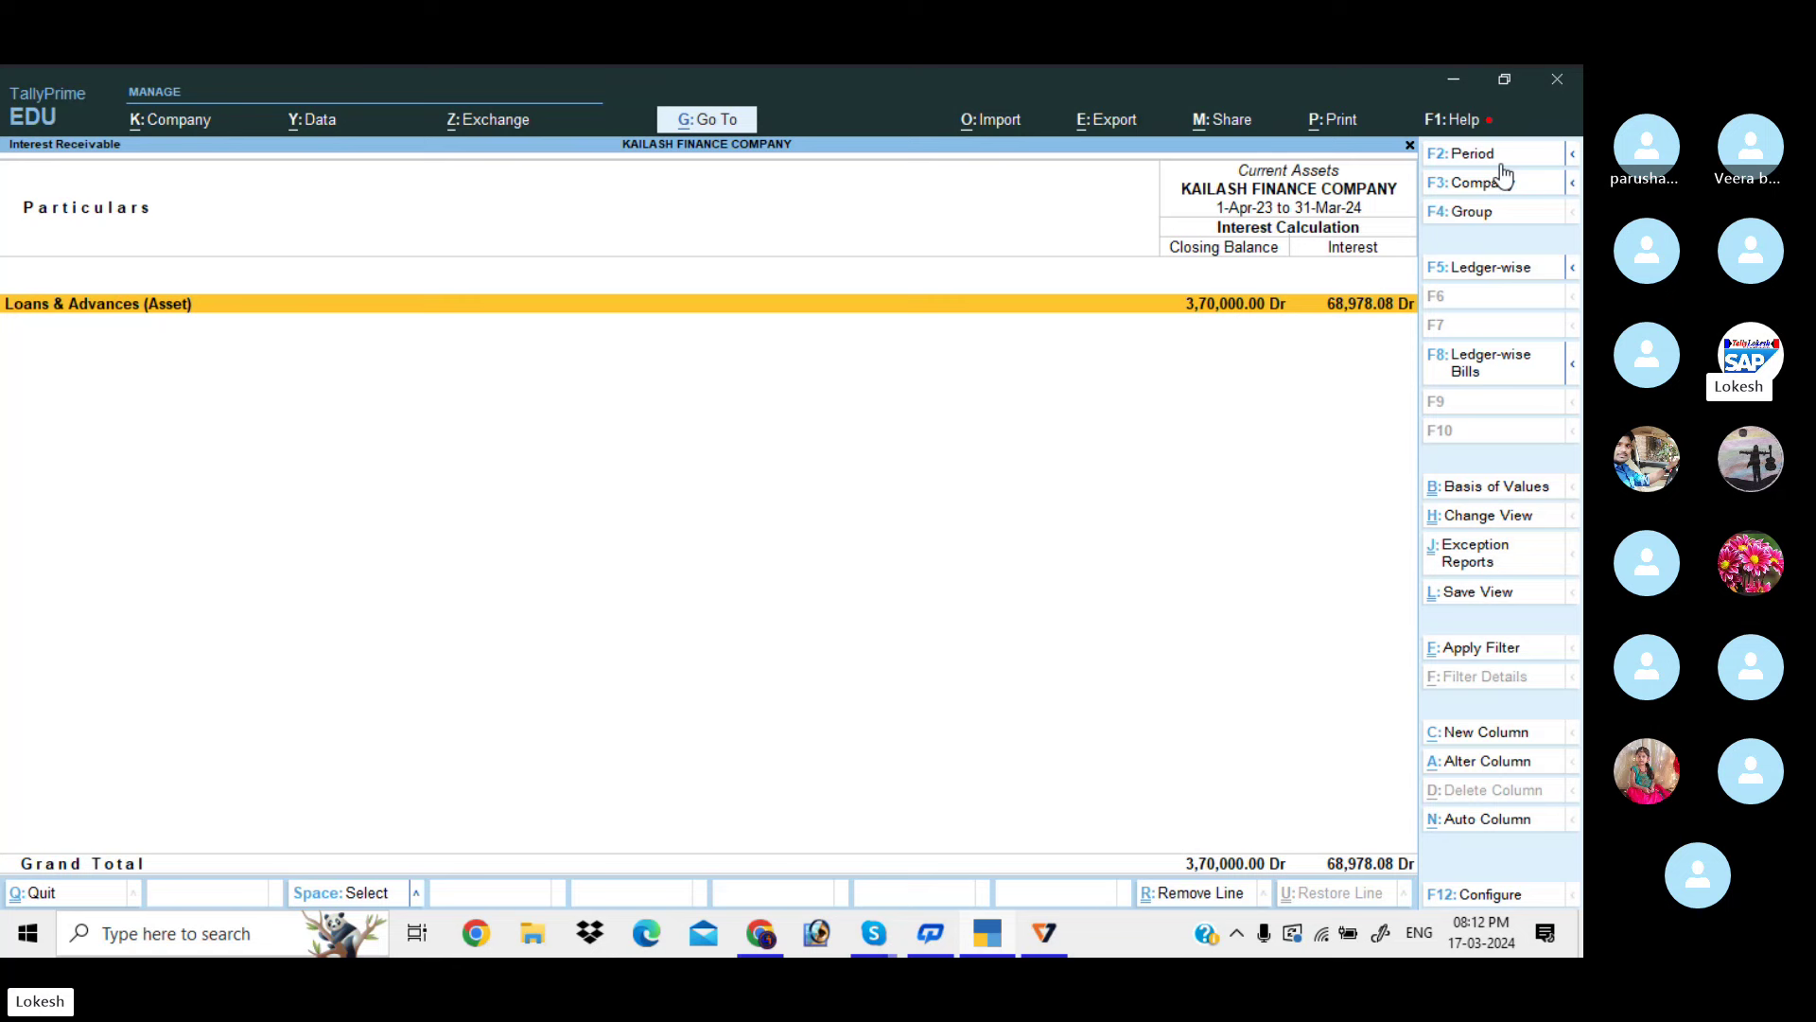
Show Loans & Advances (Asset) in detail and examine the interest for Guna Traders and Pallavi Traders
key("alt")
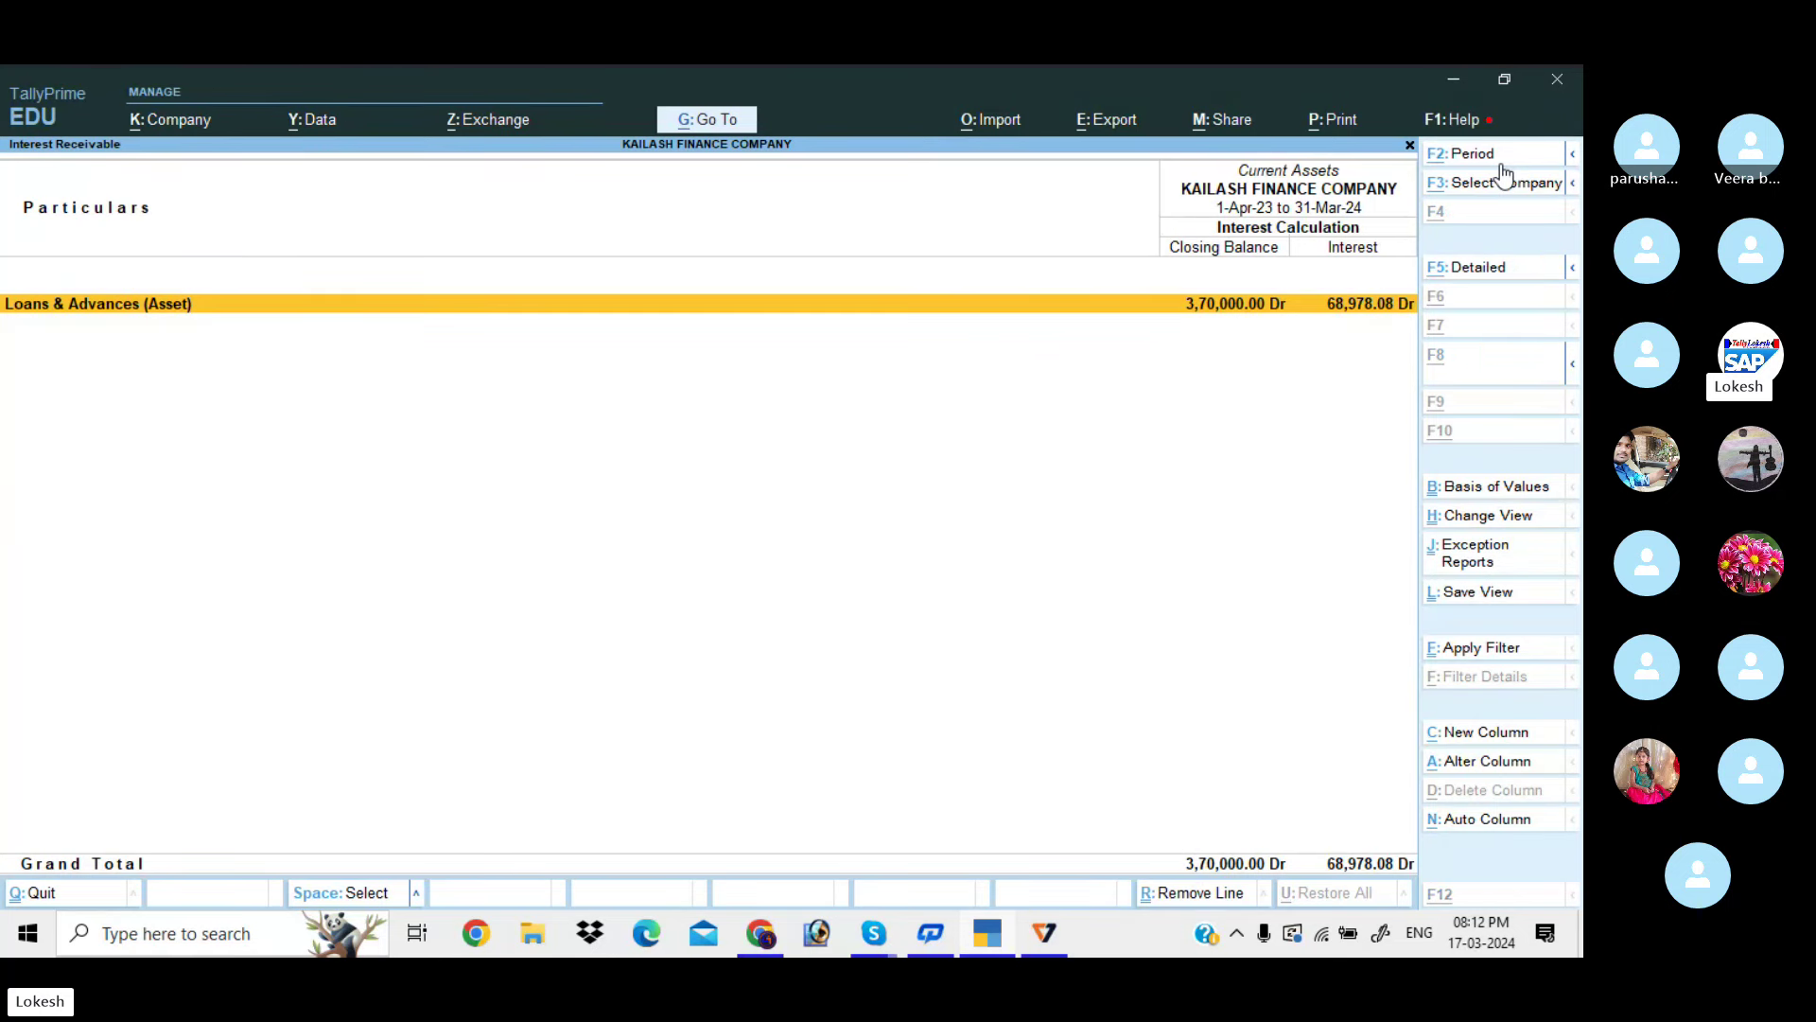
key("alt+F5")
key("Down")
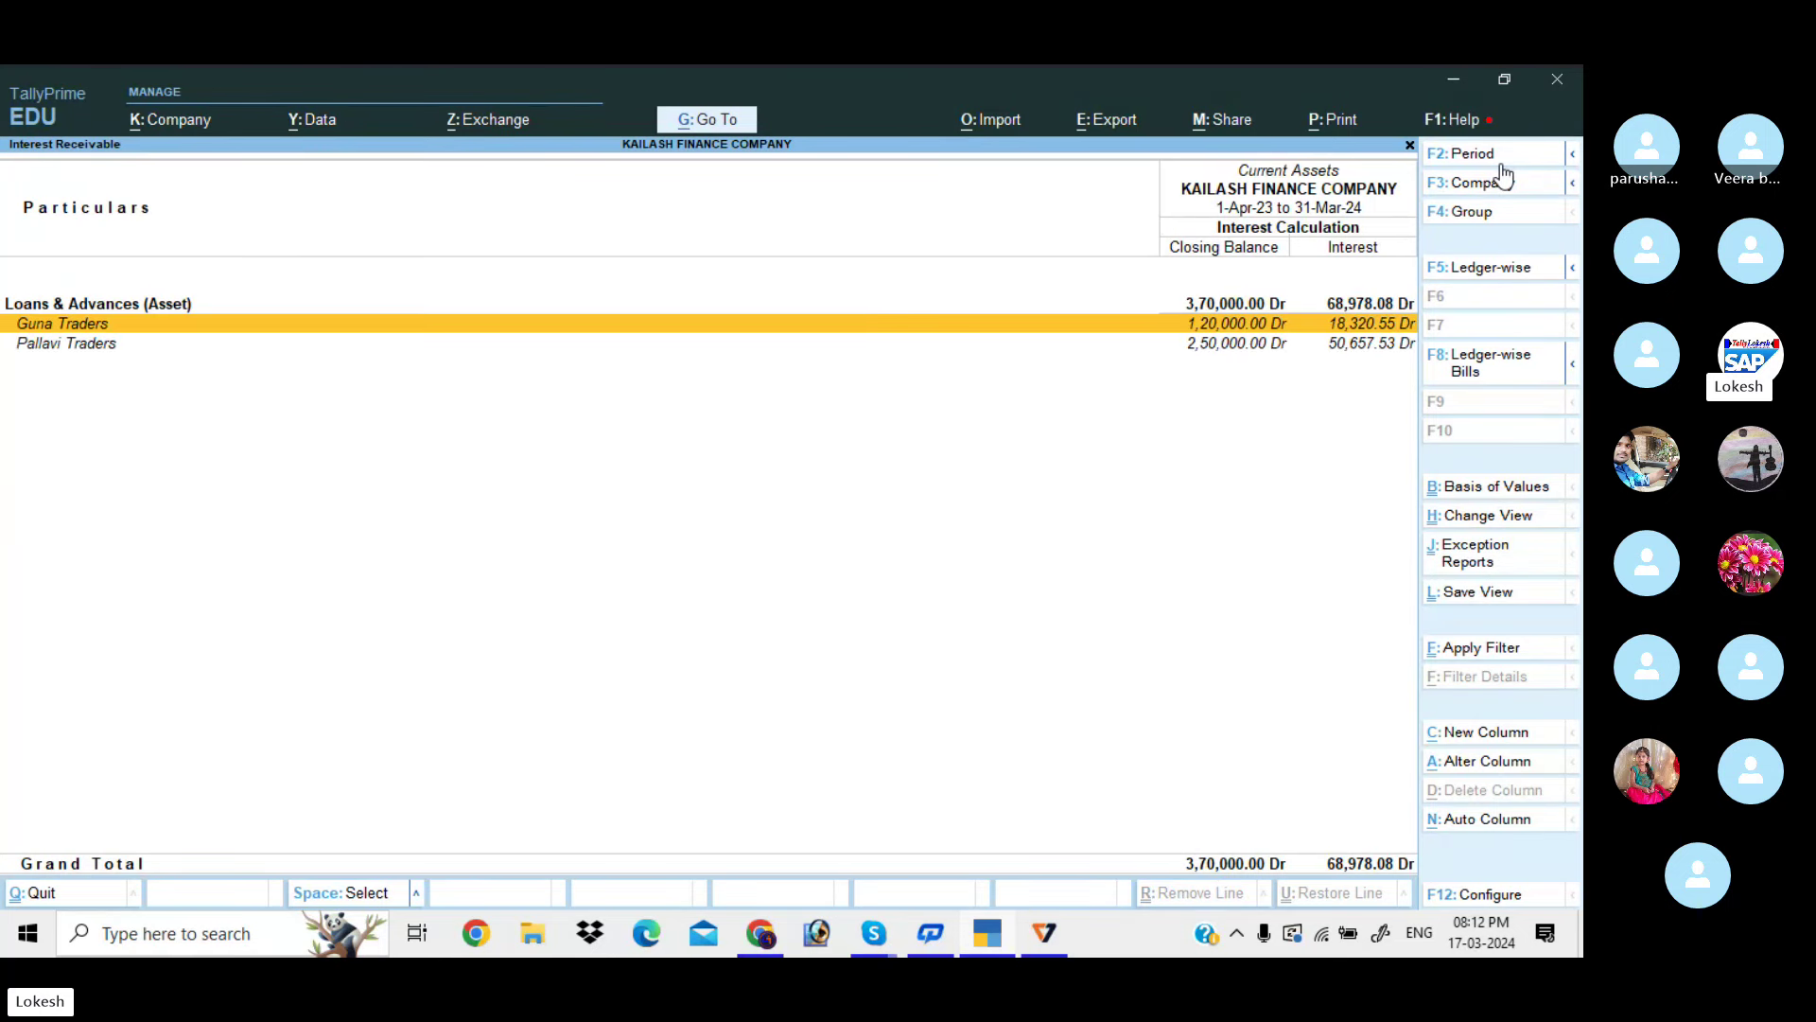
key("Down")
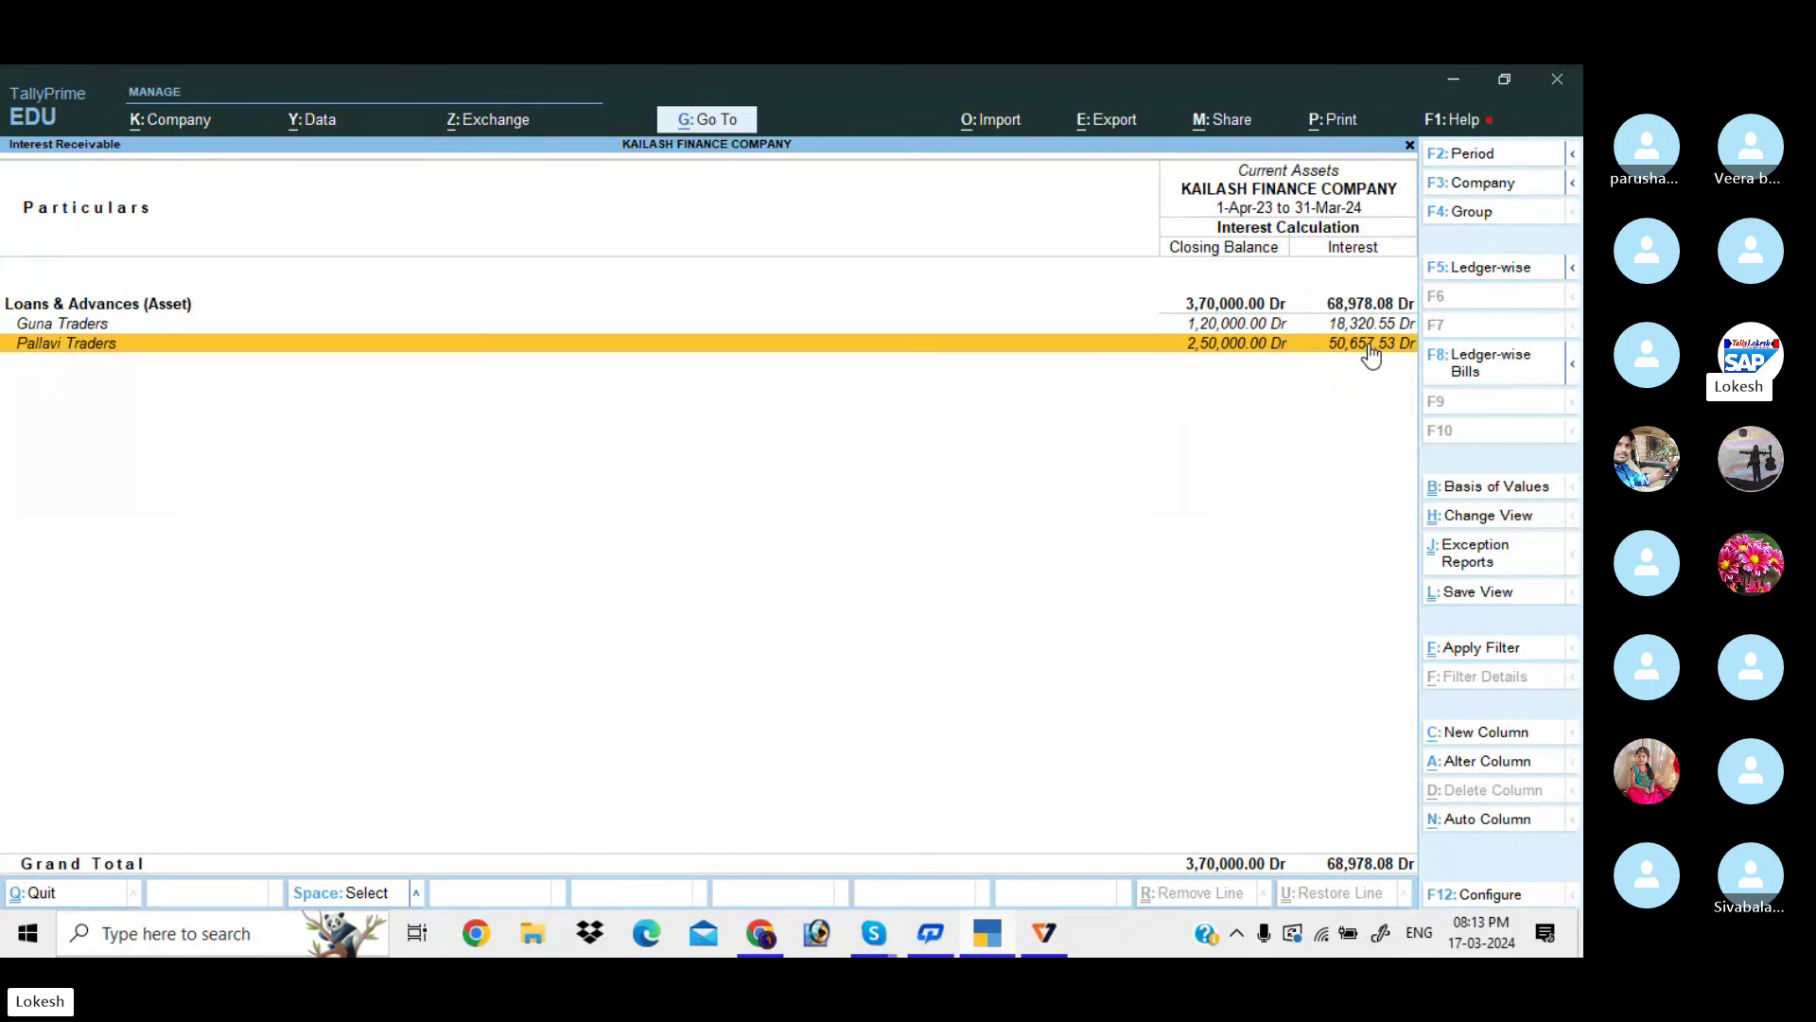
Close the Interest Receivable report and return to the Gateway of Tally
key("Escape")
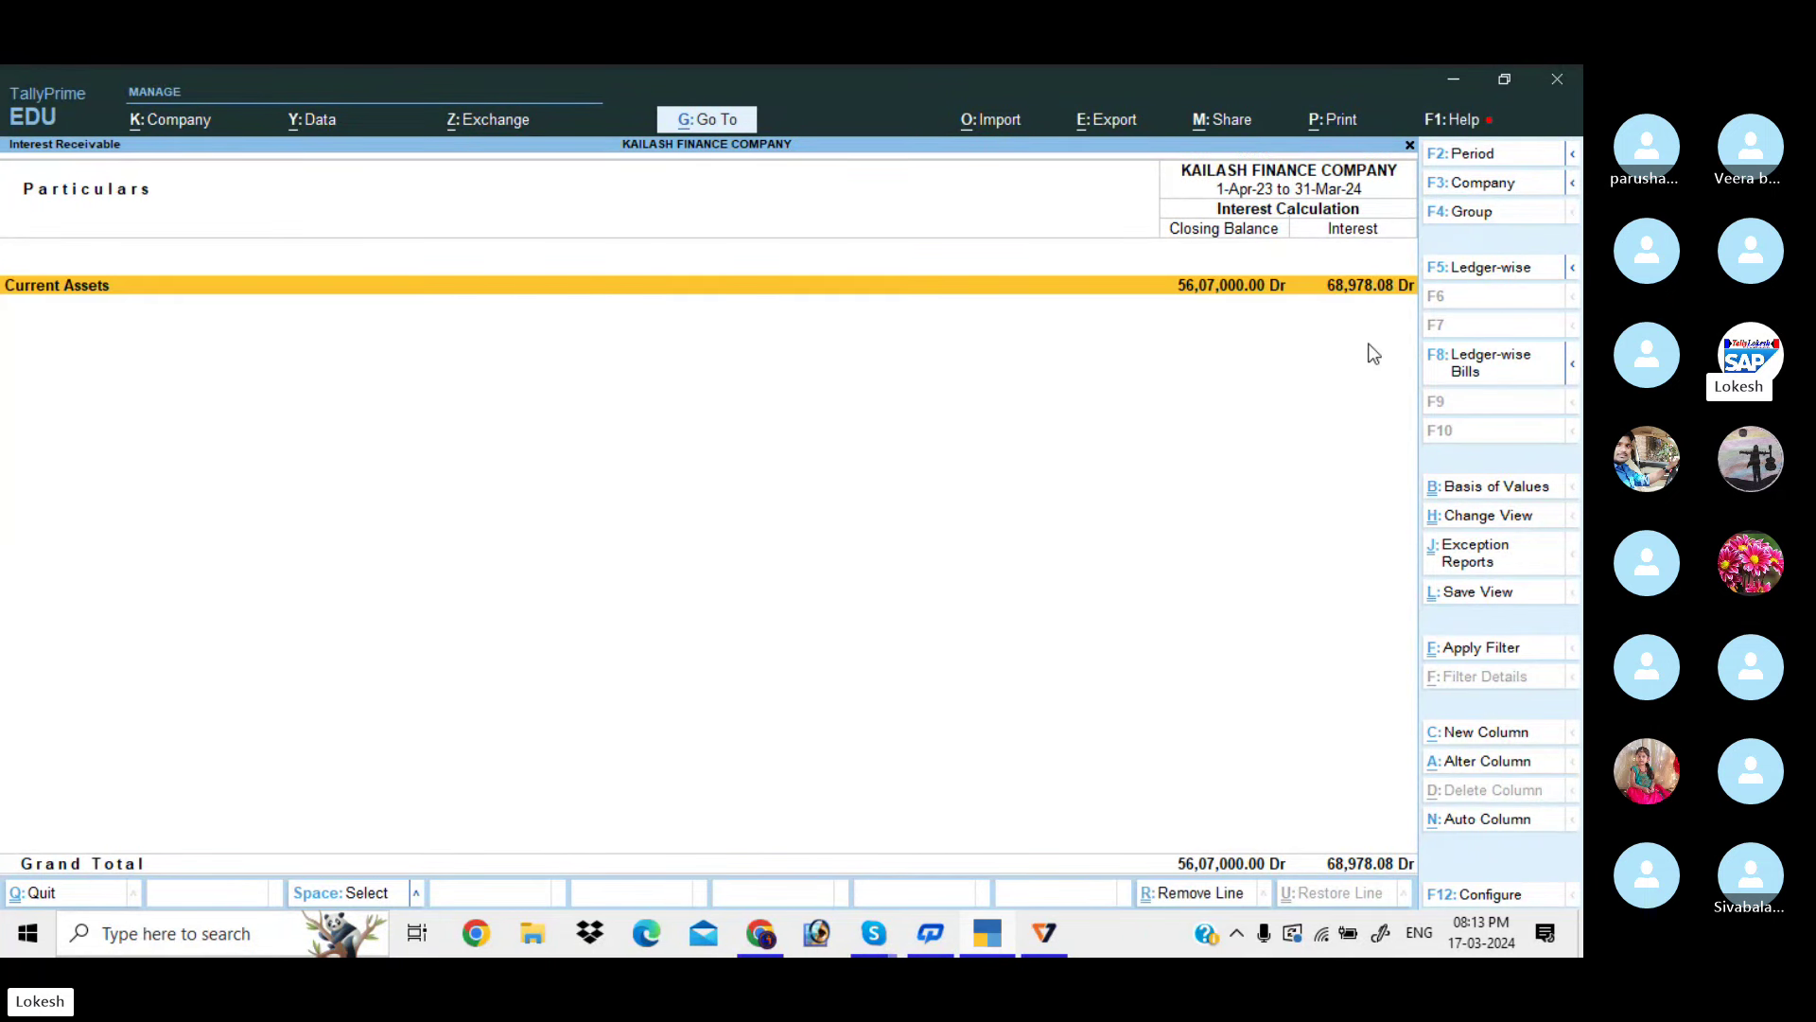
key("Escape")
key("Escape")
key("Escape")
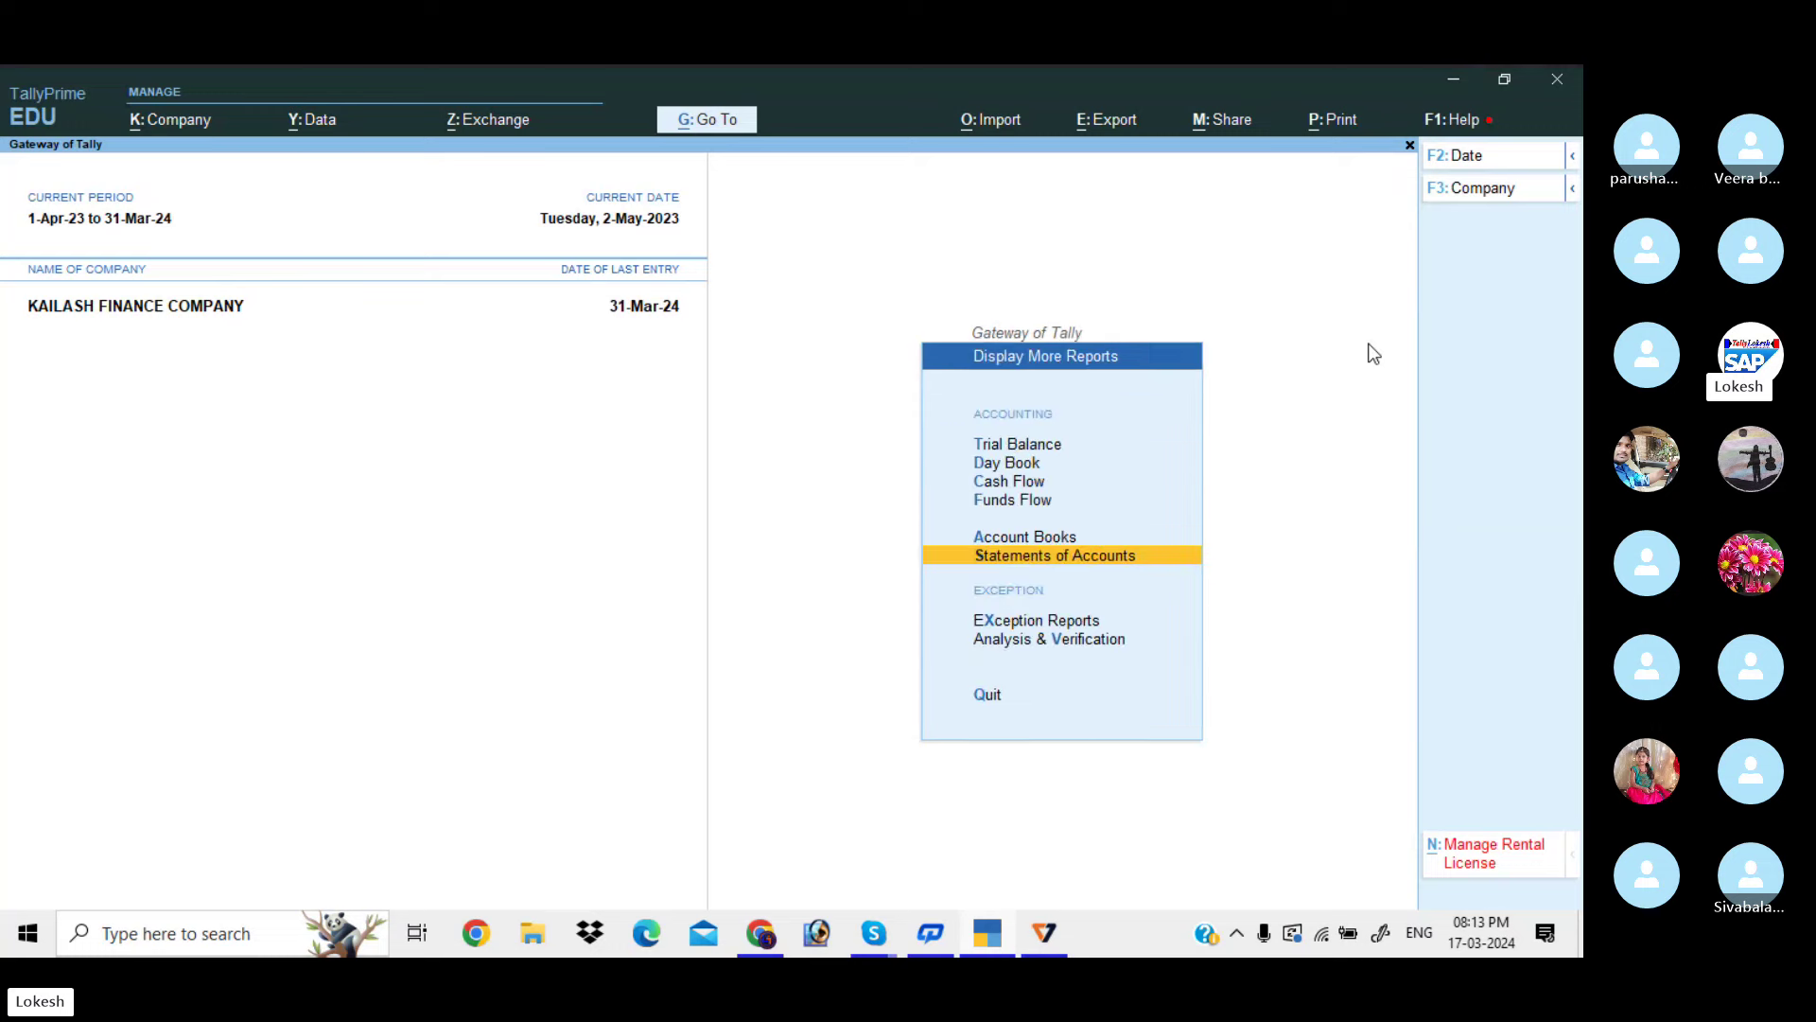
key("Escape")
key("Escape")
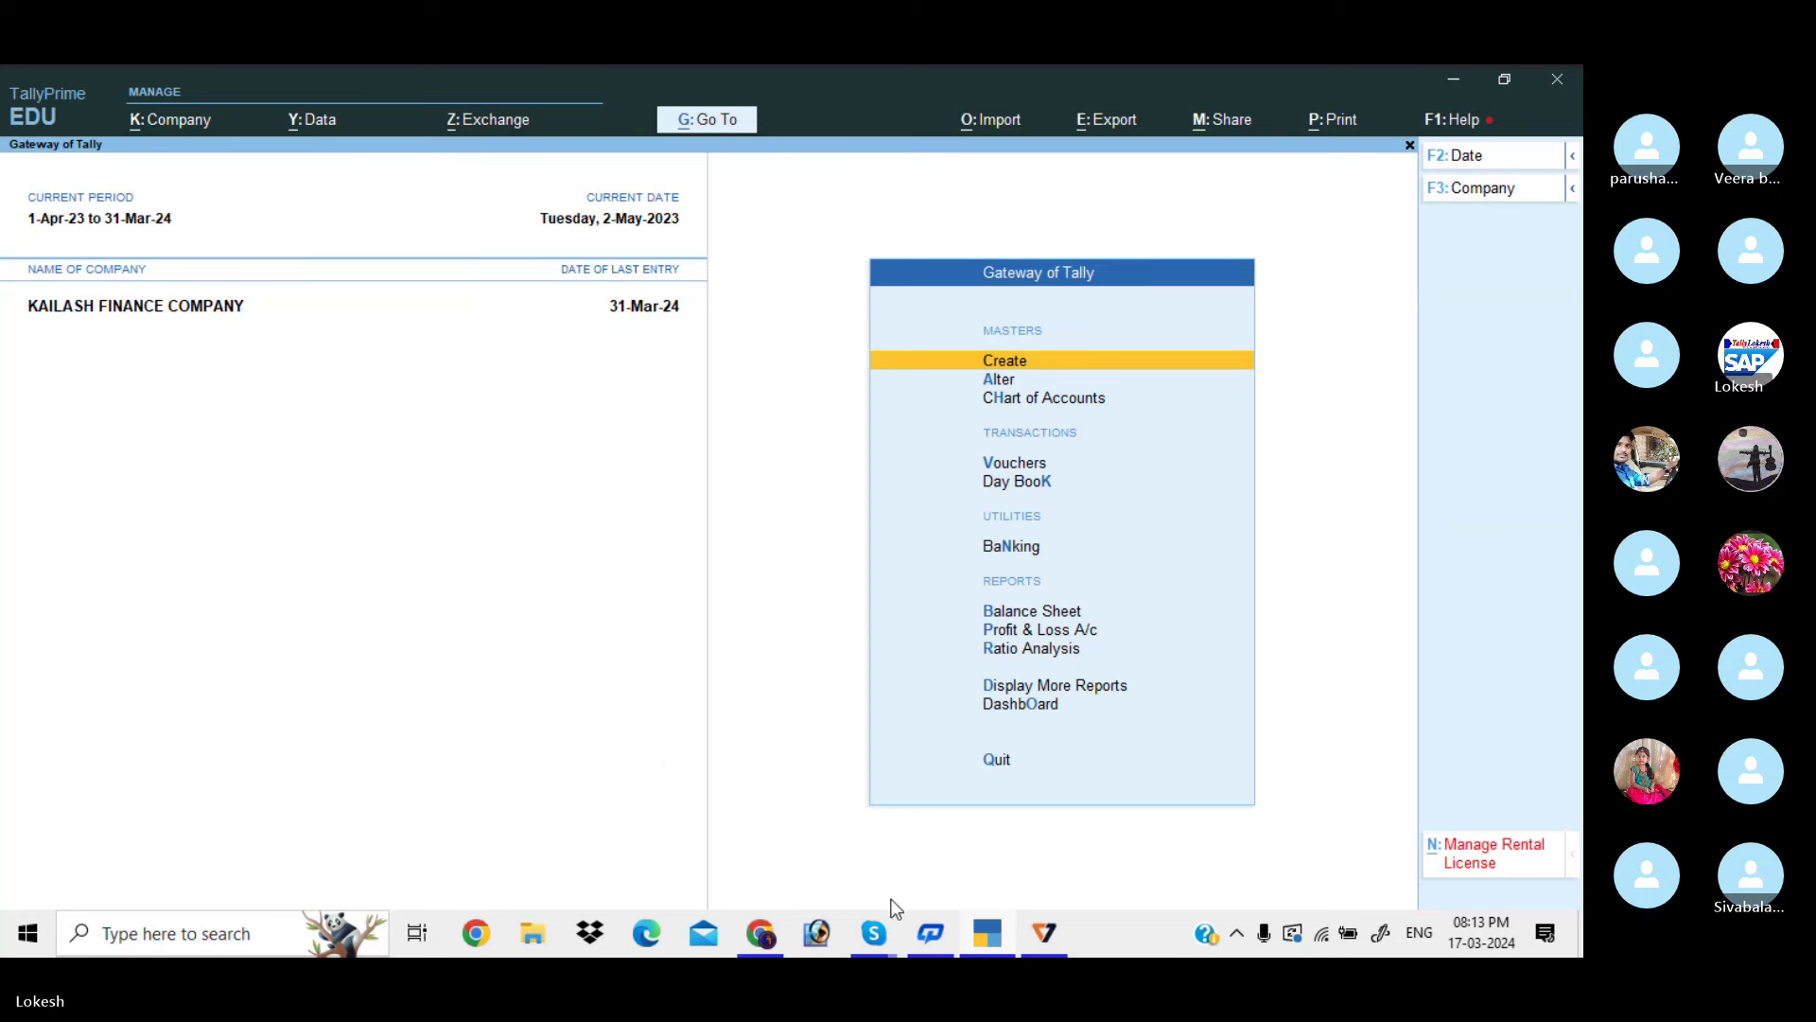
Switch to the Skype call window
mouse_move(854, 944)
left_click(859, 825)
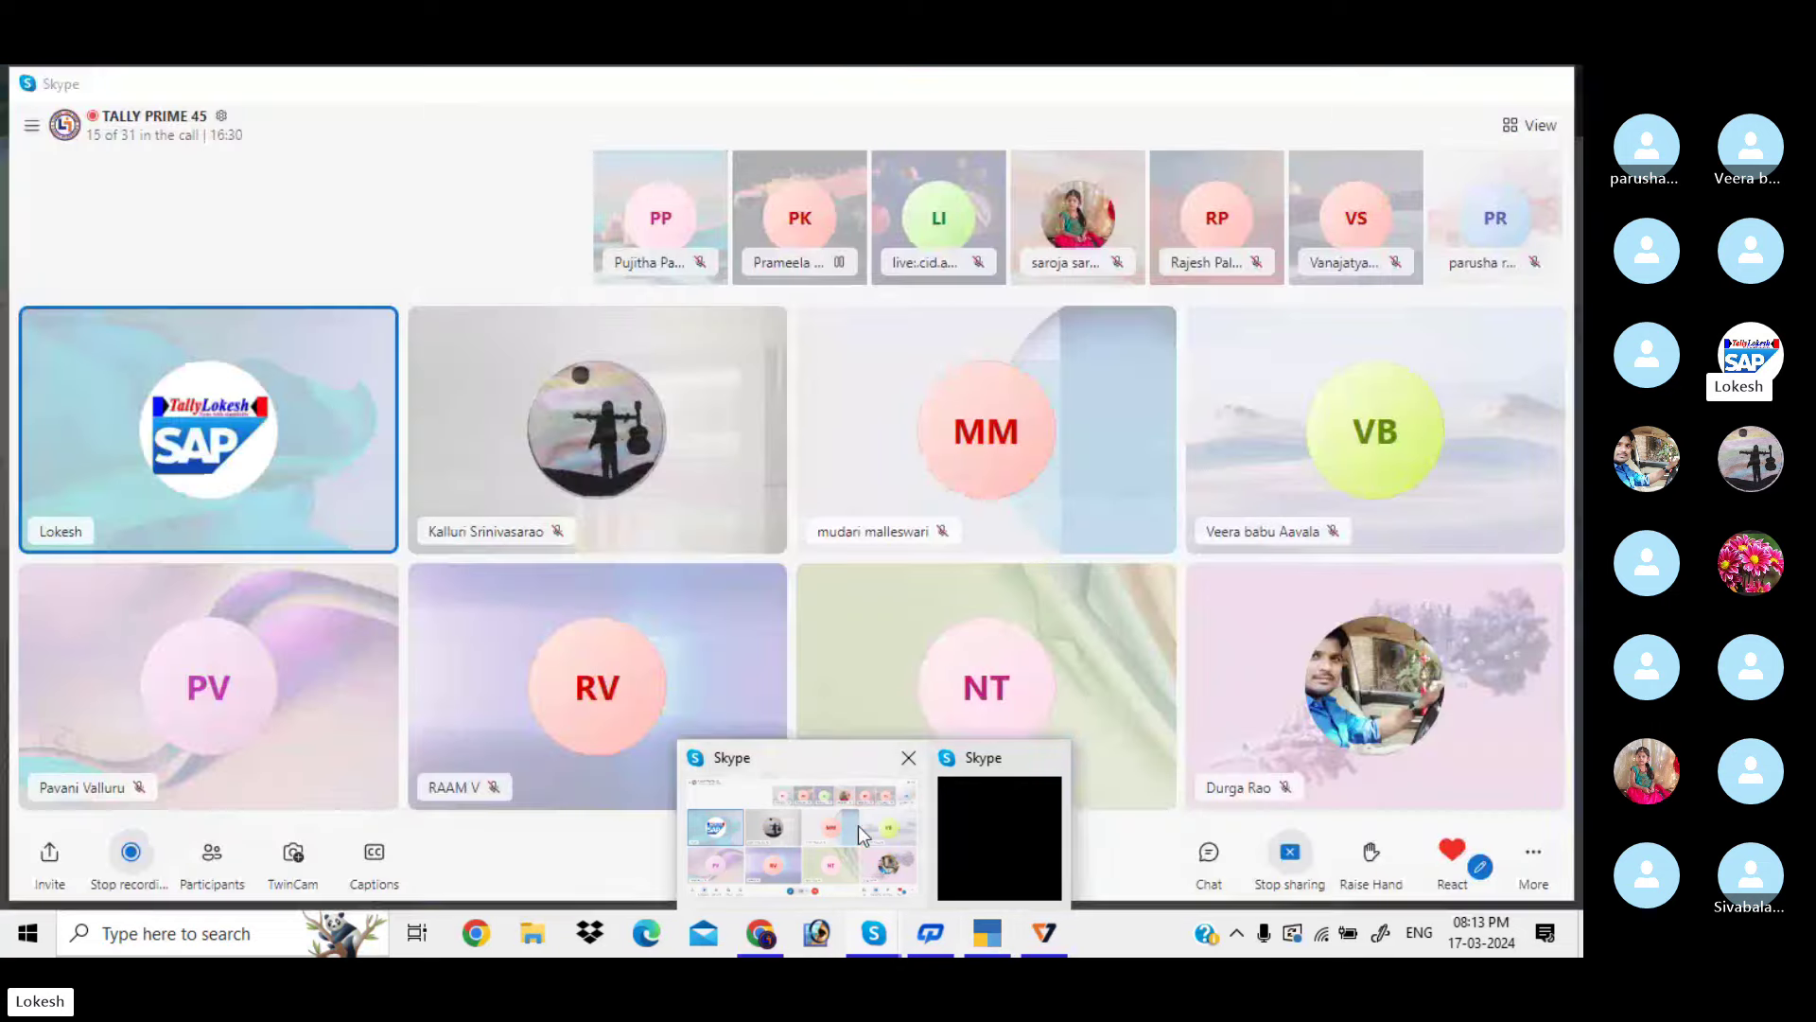